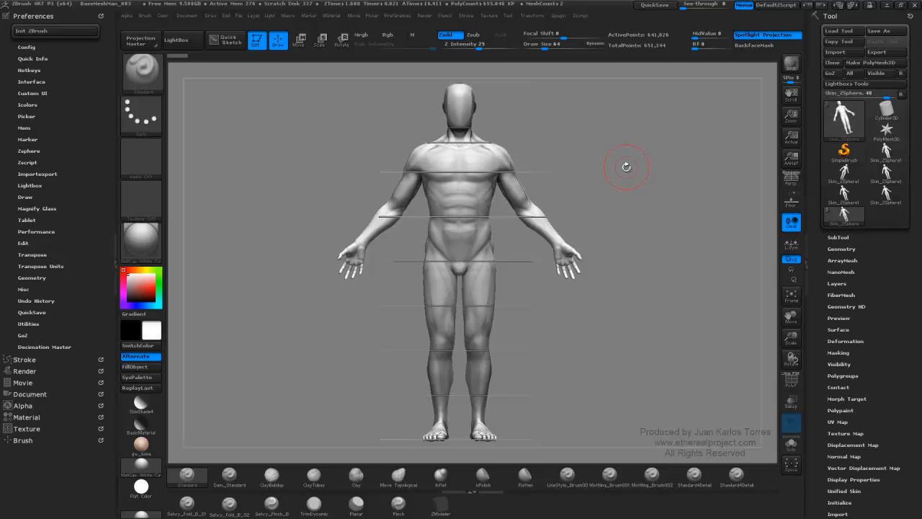
# Isolate the Skin_ZSphere body with Solo and frame its head and upper torso from the front.
pyautogui.moveTo(631, 191); pyautogui.dragTo(666, 193)
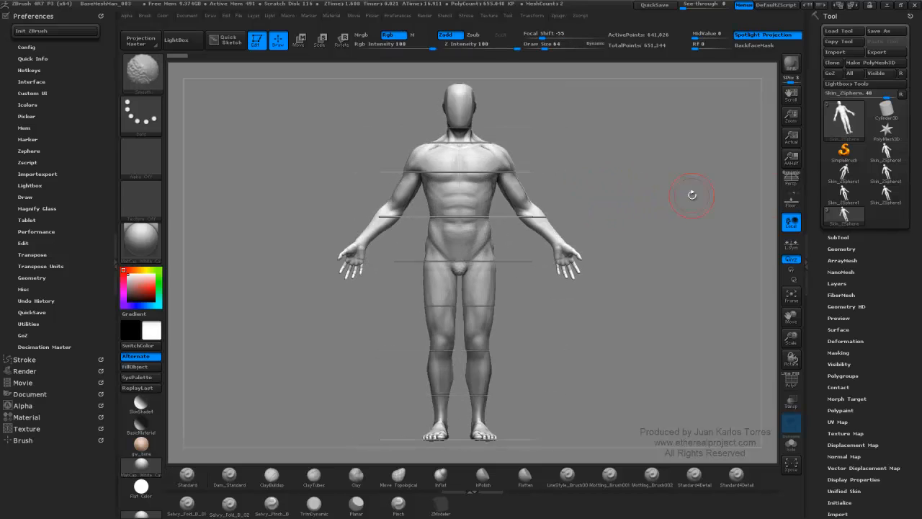
pyautogui.click(839, 238)
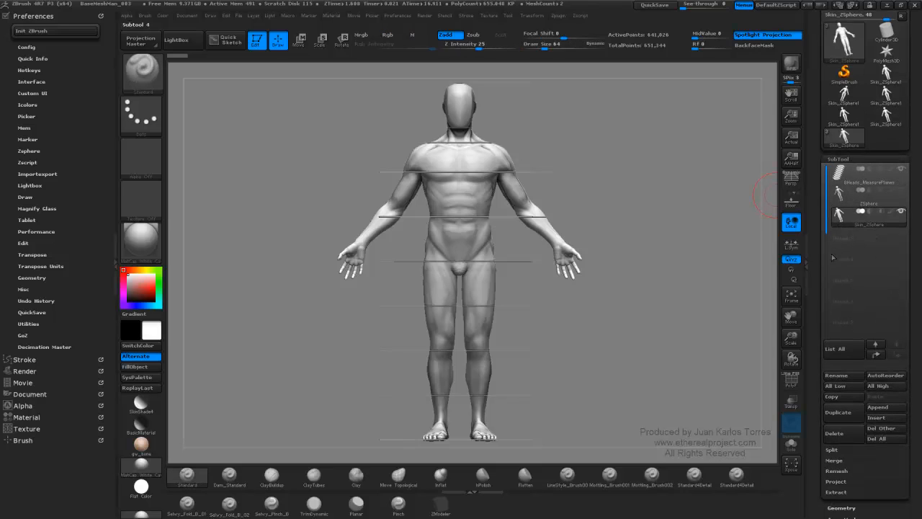
pyautogui.click(794, 441)
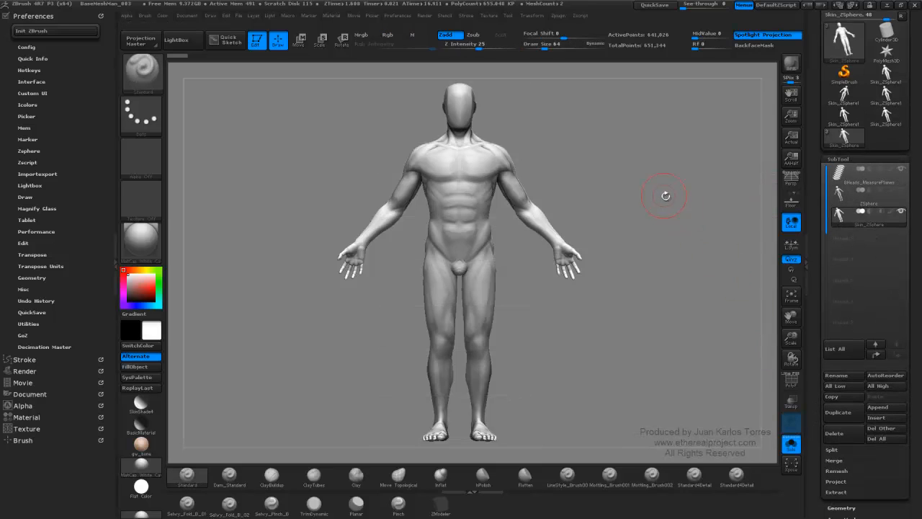
pyautogui.keyDown('ctrl'); pyautogui.moveTo(561, 196); pyautogui.dragTo(550, 204, button='right'); pyautogui.keyUp('ctrl')
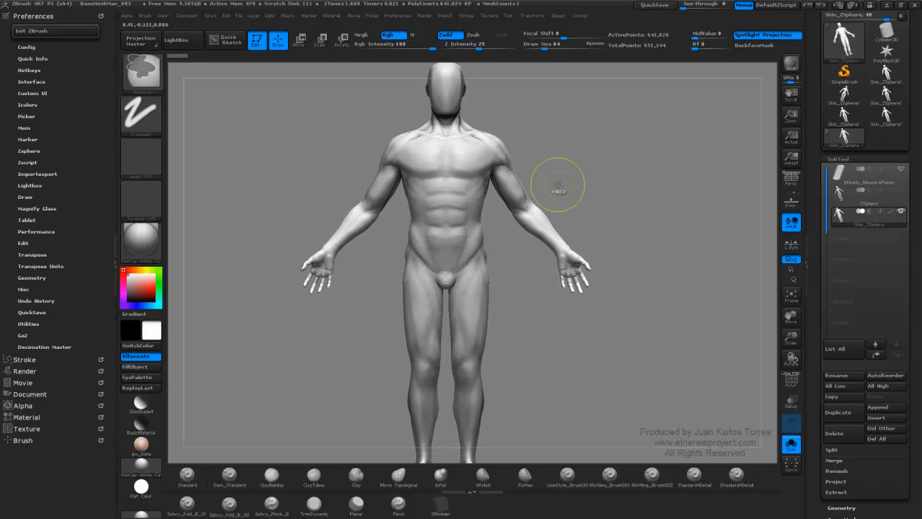
pyautogui.moveTo(565, 162)
pyautogui.mouseDown(button='right')
pyautogui.moveTo(595, 234)
pyautogui.moveTo(565, 172)
pyautogui.moveTo(604, 232)
pyautogui.moveTo(499, 183)
pyautogui.mouseUp(button='right')
pyautogui.press('super')
pyautogui.press('super')
pyautogui.keyDown('alt'); pyautogui.moveTo(441, 176); pyautogui.dragTo(475, 250, button='right'); pyautogui.keyUp('alt')
pyautogui.moveTo(477, 193)
pyautogui.keyDown('ctrl'); pyautogui.mouseDown(button='right')
pyautogui.moveTo(497, 203)
pyautogui.moveTo(493, 210)
pyautogui.mouseUp(button='right'); pyautogui.keyUp('ctrl')
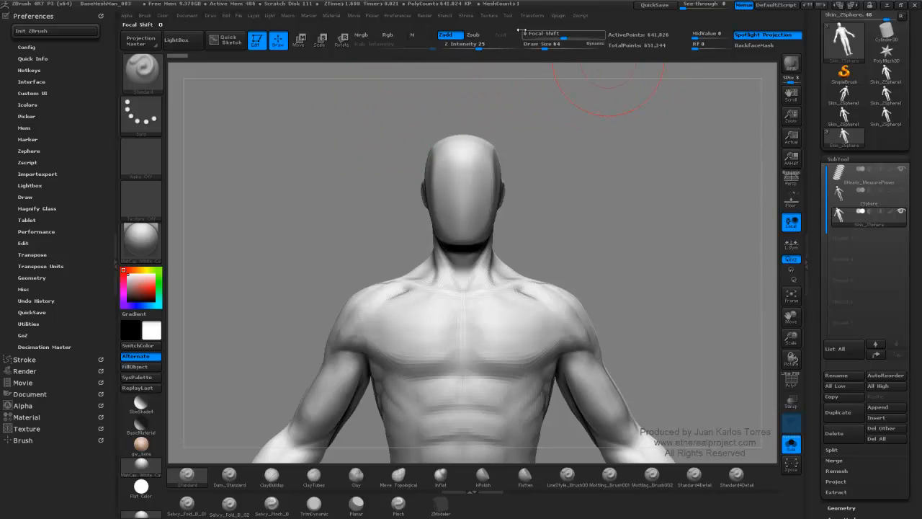
# Check the loaded skull and head muscle textures and the image files available for import, without importing anything.
pyautogui.click(490, 16)
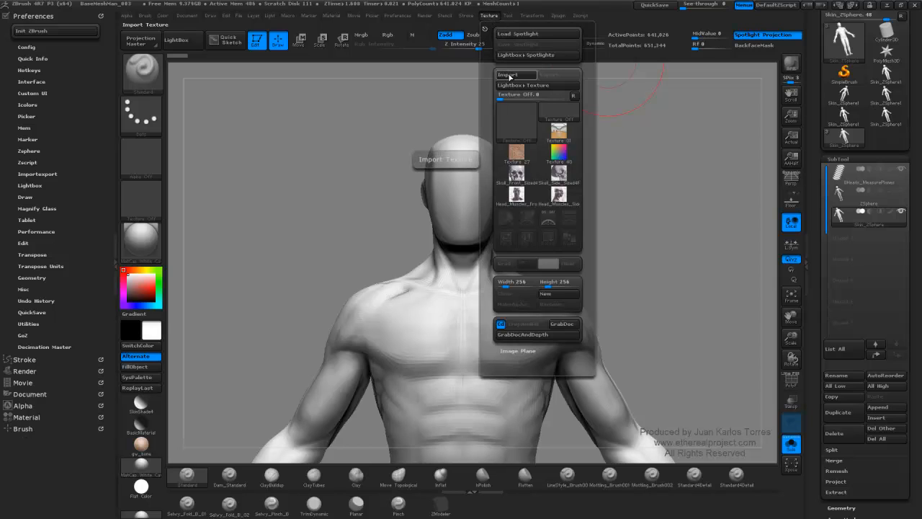
pyautogui.moveTo(516, 183)
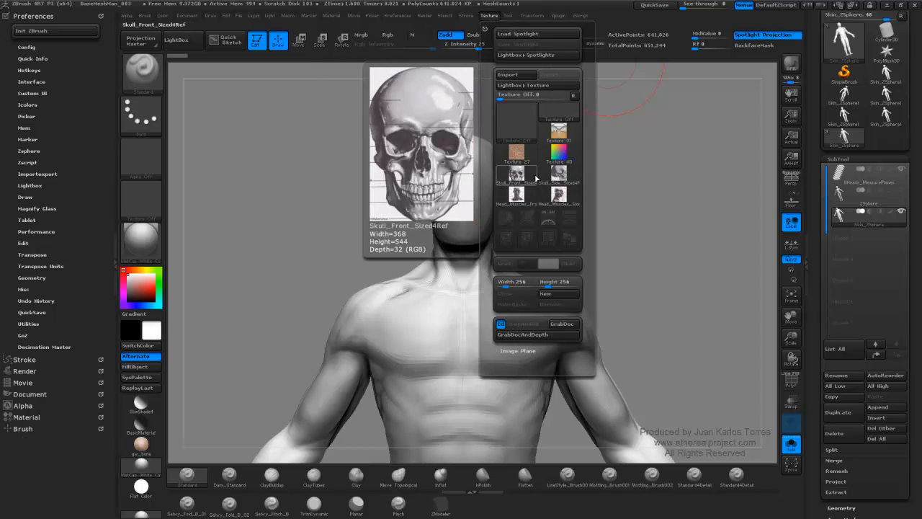
pyautogui.click(520, 73)
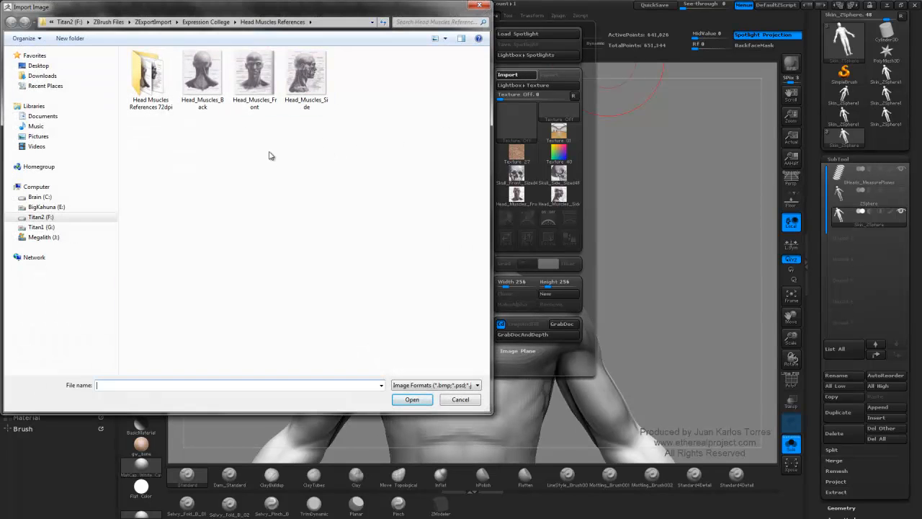
pyautogui.click(446, 403)
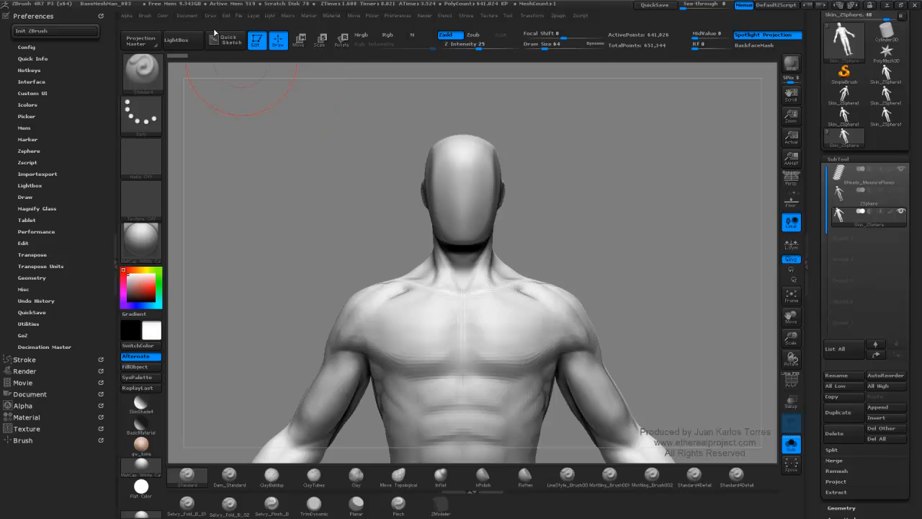
# Set the brush draw size to 15.
pyautogui.press('space')
pyautogui.moveTo(270, 135); pyautogui.dragTo(262, 135)
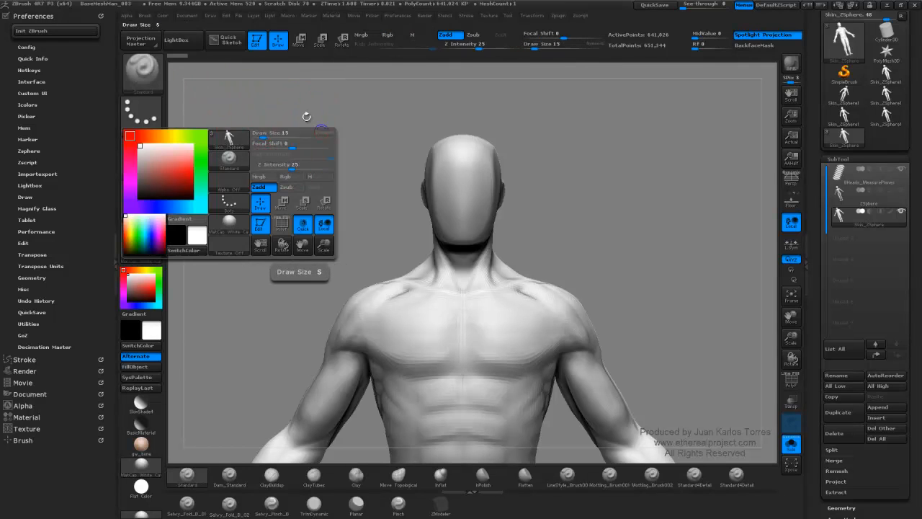
pyautogui.press('shift')
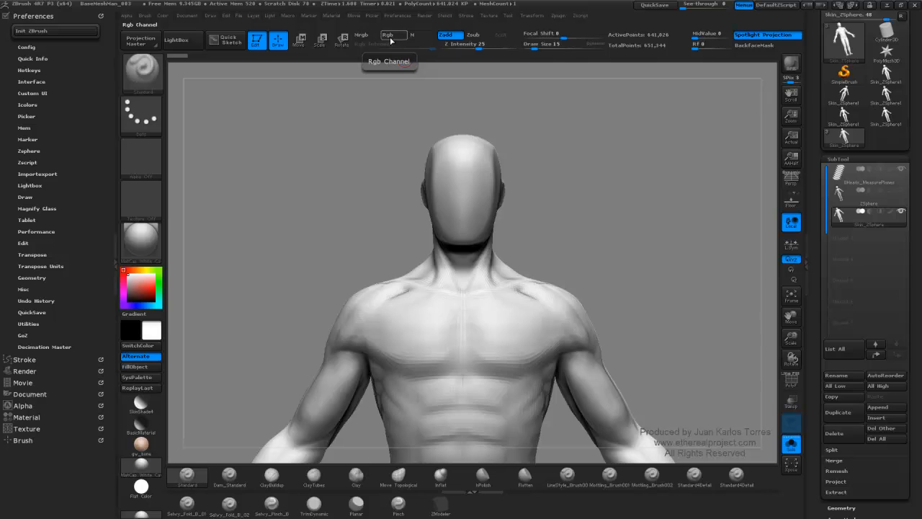
pyautogui.press('space')
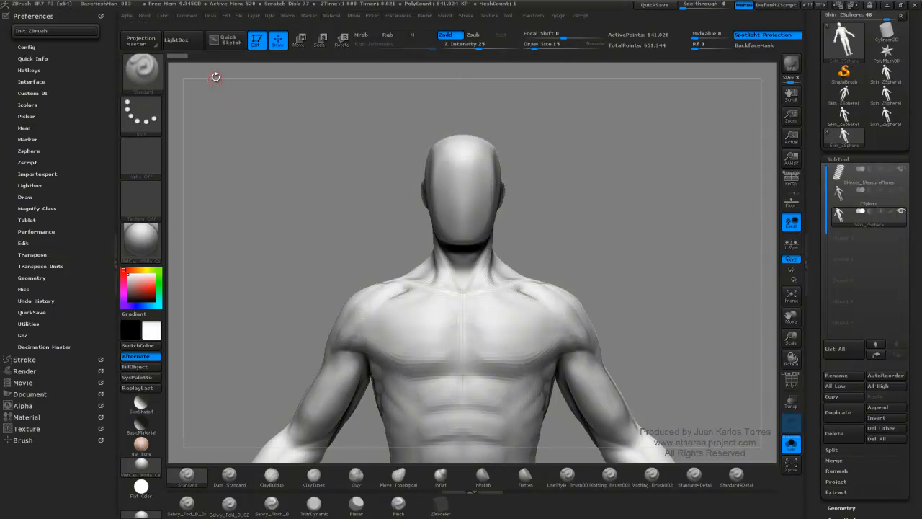
# Dock the Draw palette in the side tray so its floor grid settings stay accessible.
pyautogui.click(210, 16)
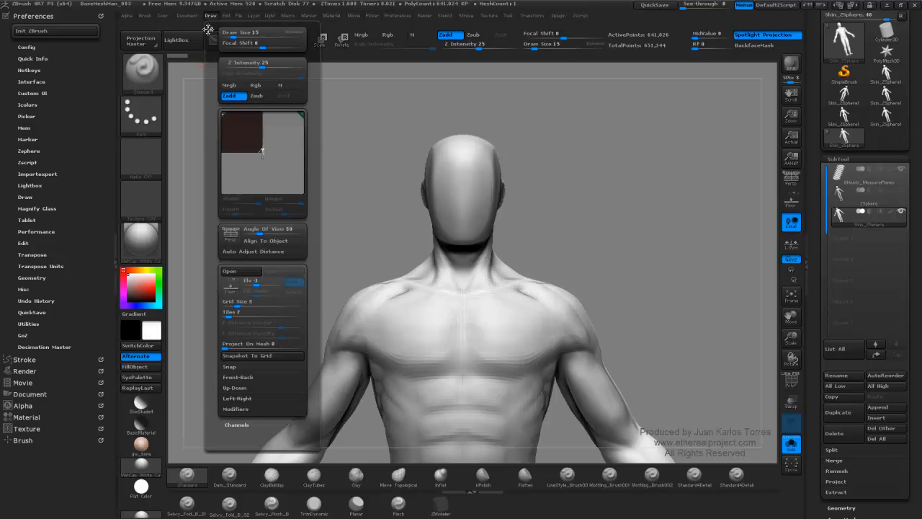
pyautogui.moveTo(210, 27)
pyautogui.mouseDown()
pyautogui.moveTo(93, 377)
pyautogui.moveTo(36, 465)
pyautogui.mouseUp()
pyautogui.moveTo(106, 289); pyautogui.dragTo(106, 229)
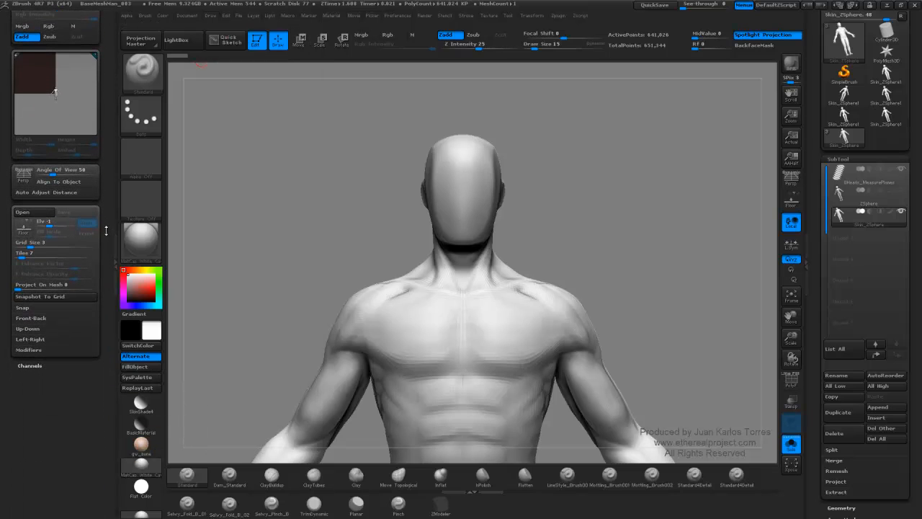
# Turn on the floor grid and assign Skull_Front_Sized4Ref as Map1 of the Front-Back grid.
pyautogui.click(49, 318)
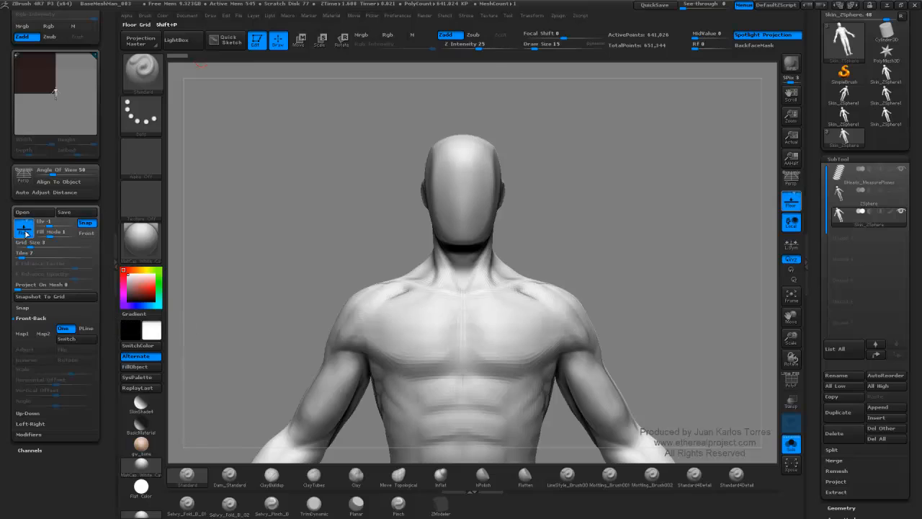
pyautogui.click(25, 232)
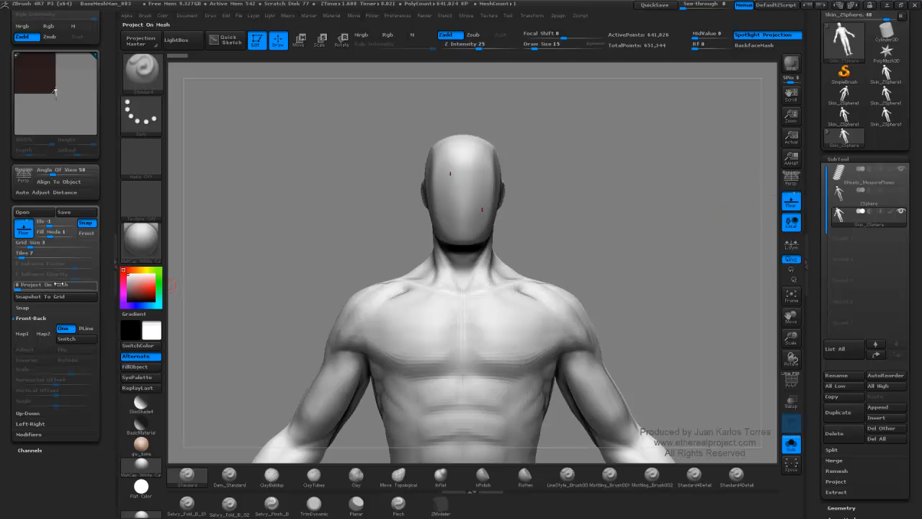
pyautogui.click(23, 336)
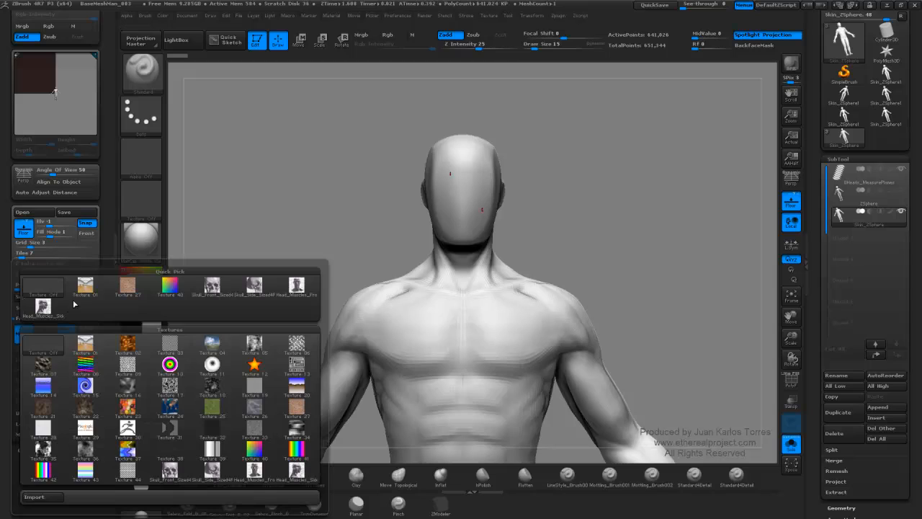
pyautogui.moveTo(294, 293)
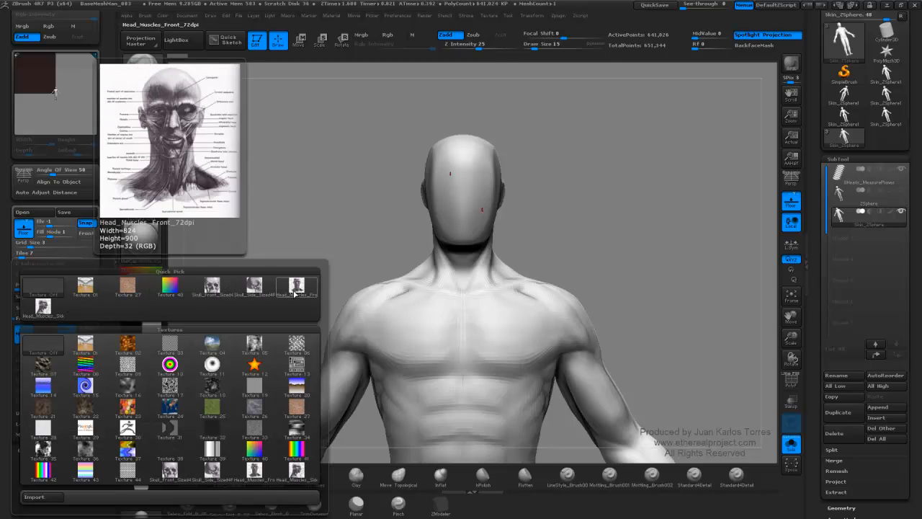
pyautogui.click(213, 286)
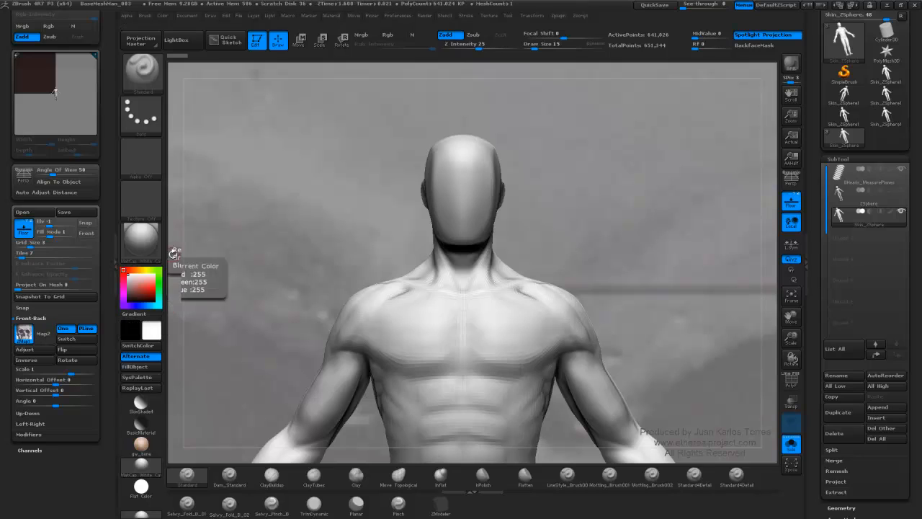
# Import Skull_Back_Sized4Ref from Skull_References > Sized For Reference and assign it as Map2 of the Front-Back grid.
pyautogui.click(496, 16)
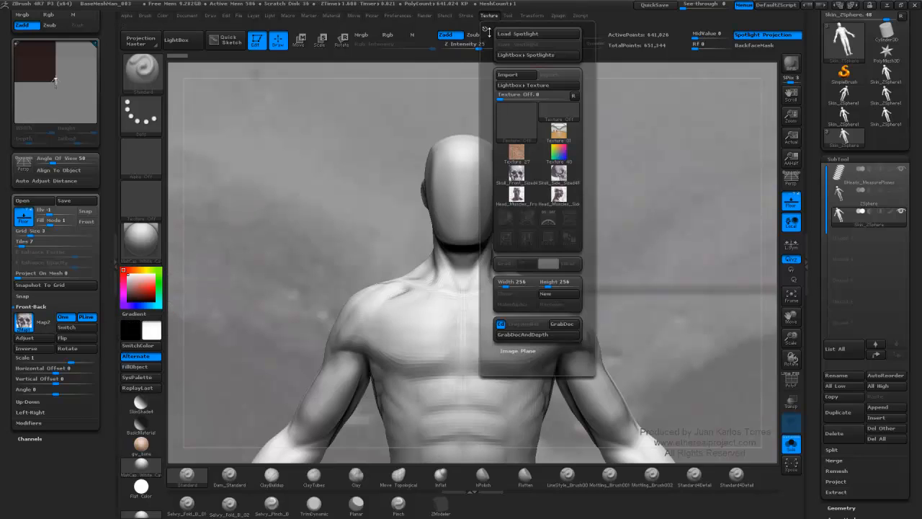
pyautogui.click(508, 74)
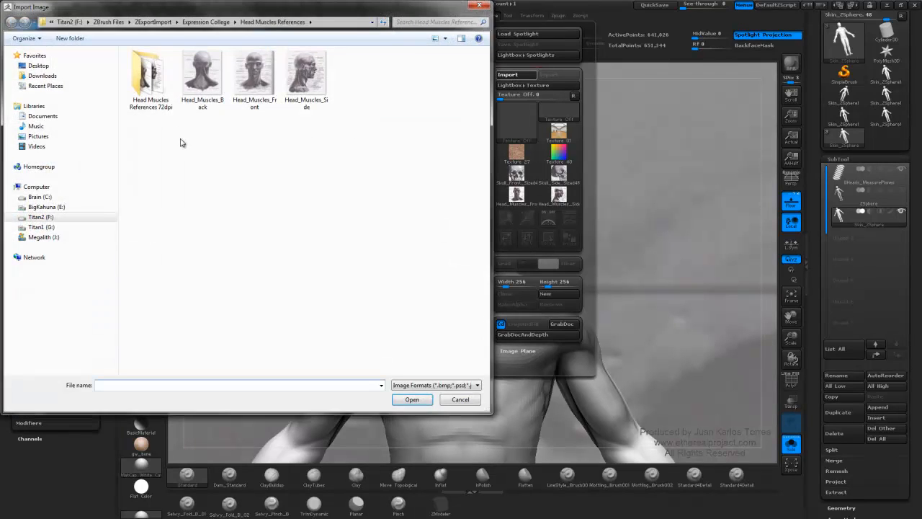
pyautogui.click(206, 21)
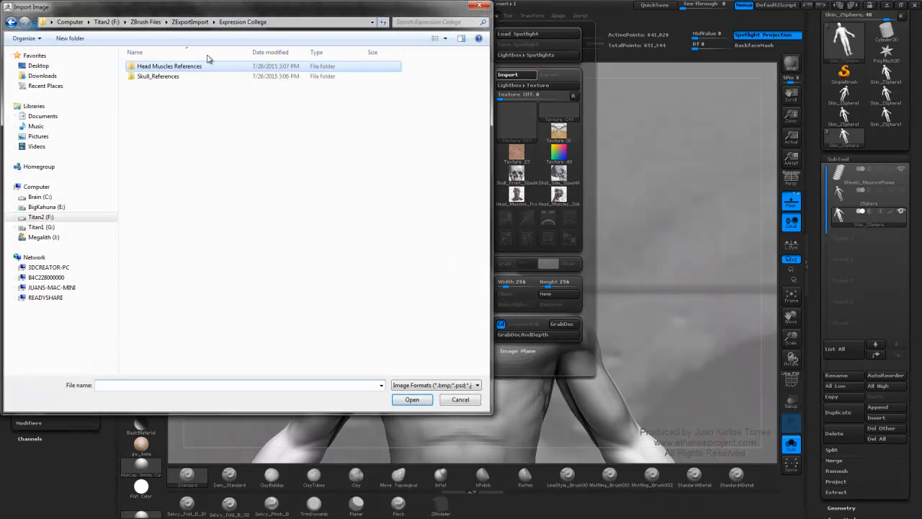
pyautogui.doubleClick(158, 76)
pyautogui.doubleClick(153, 79)
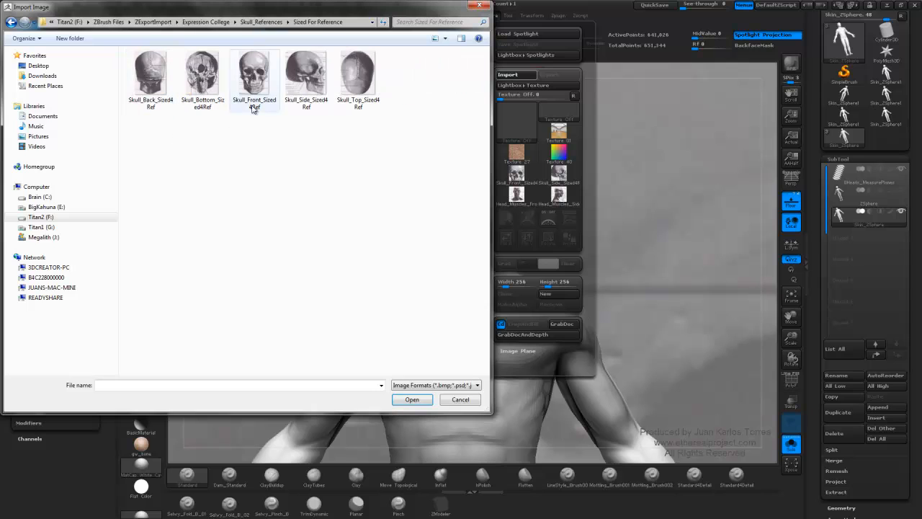
pyautogui.click(163, 83)
pyautogui.click(414, 402)
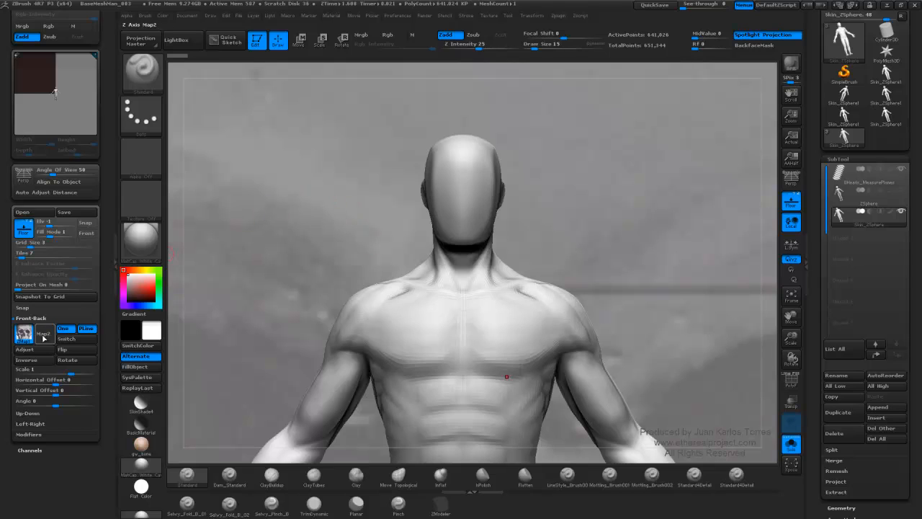
pyautogui.click(45, 335)
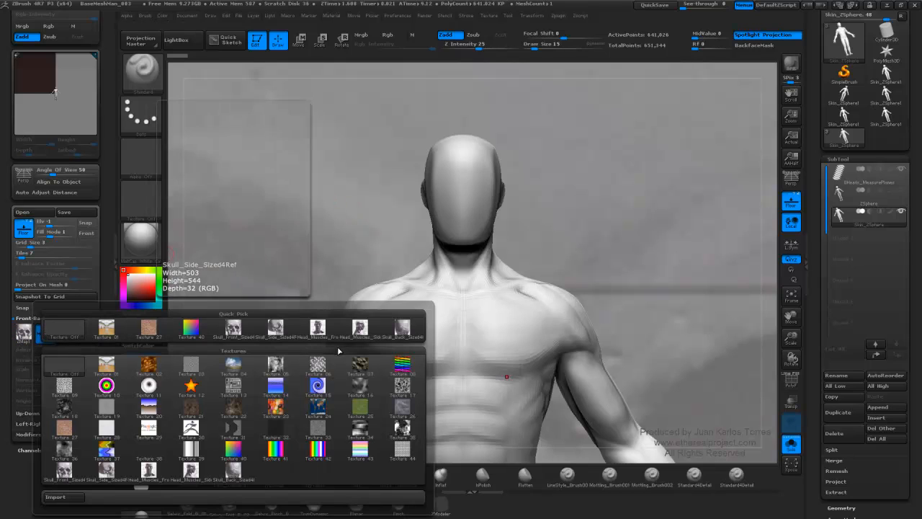
pyautogui.click(400, 330)
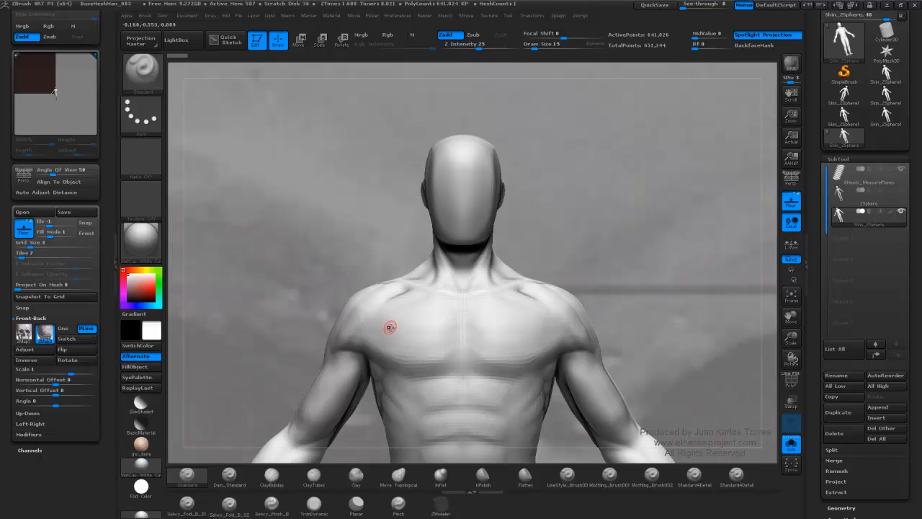
# Assign Skull_Side_Sized4Ref as Map1 of the Left-Right grid.
pyautogui.click(30, 424)
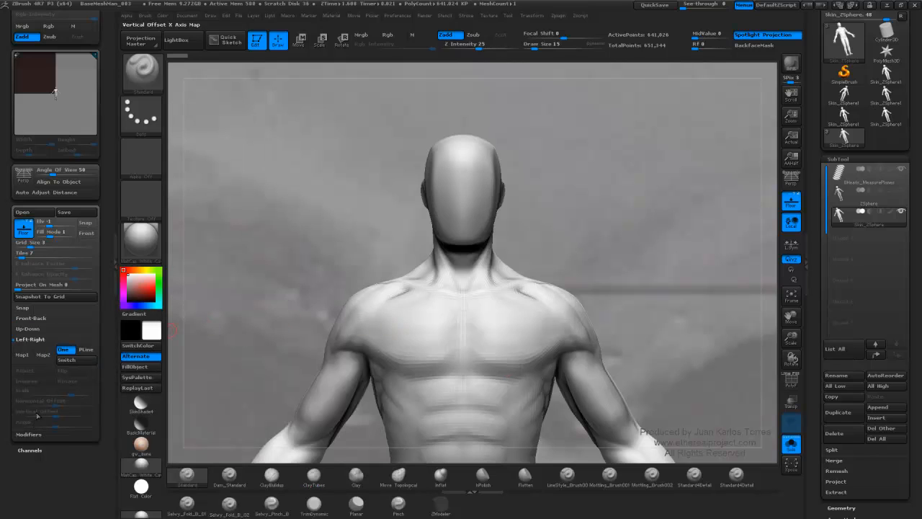
pyautogui.click(23, 356)
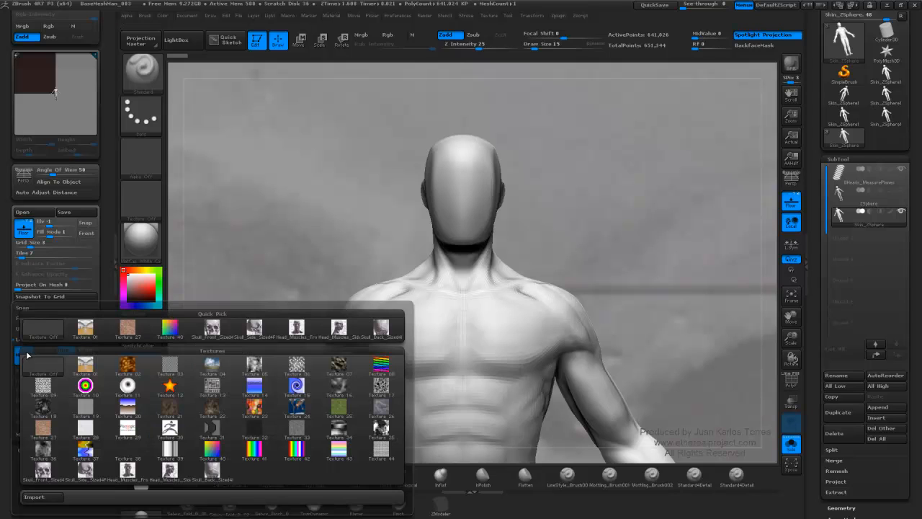
pyautogui.moveTo(333, 333)
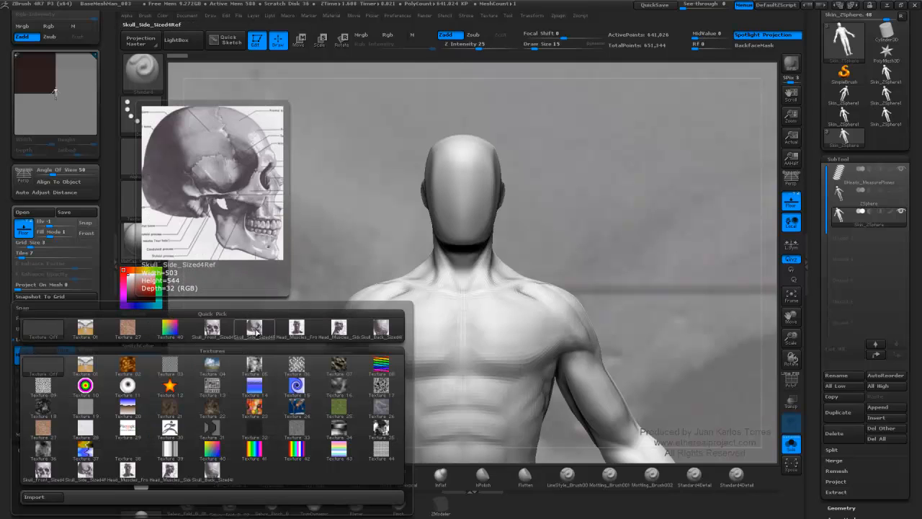
pyautogui.click(254, 332)
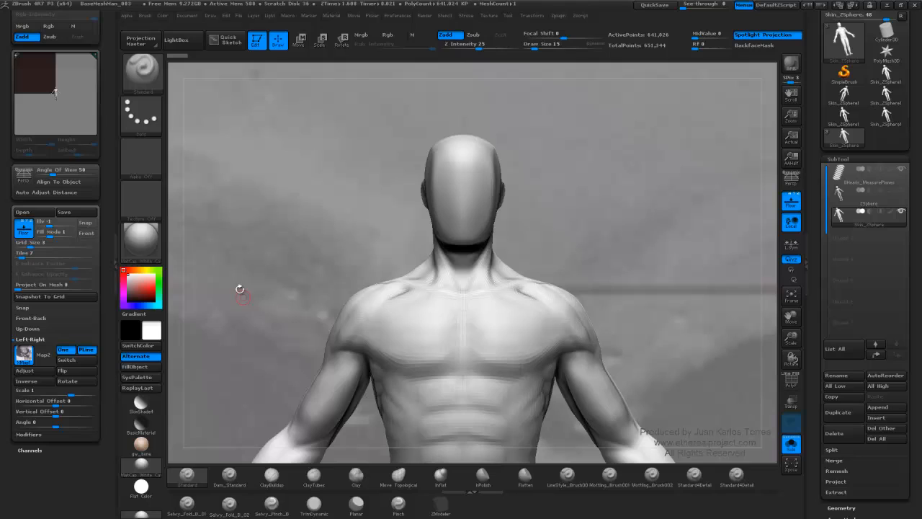
# Set the scale of the Front-Back grid's front skull map to 0.042 and check its size against the body.
pyautogui.click(57, 319)
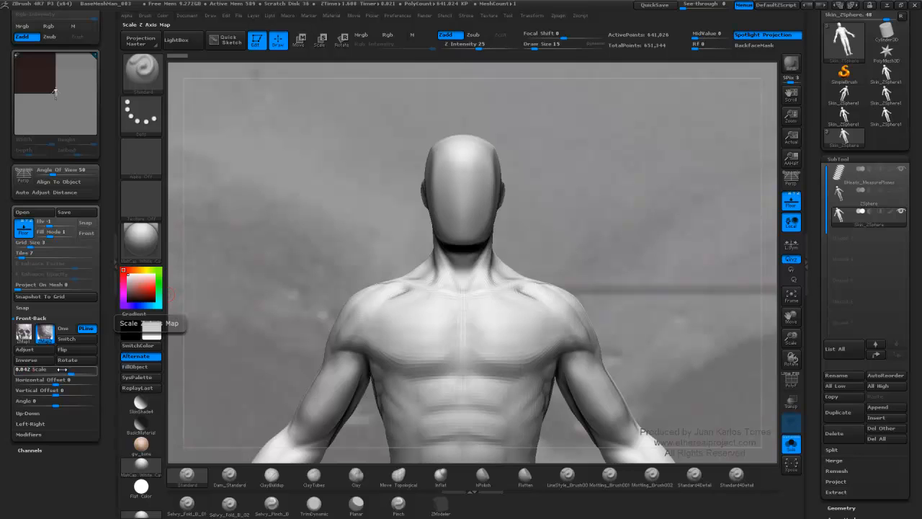
pyautogui.click(62, 370)
pyautogui.click(24, 333)
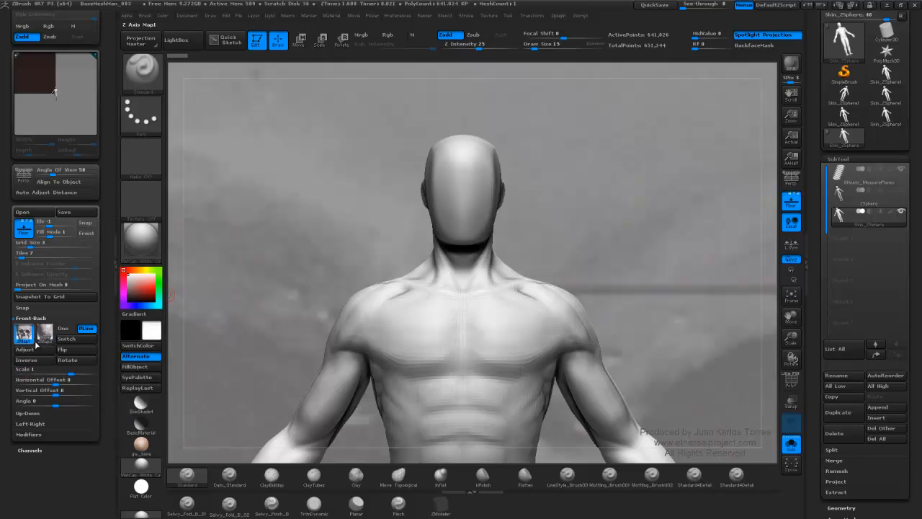
pyautogui.click(83, 363)
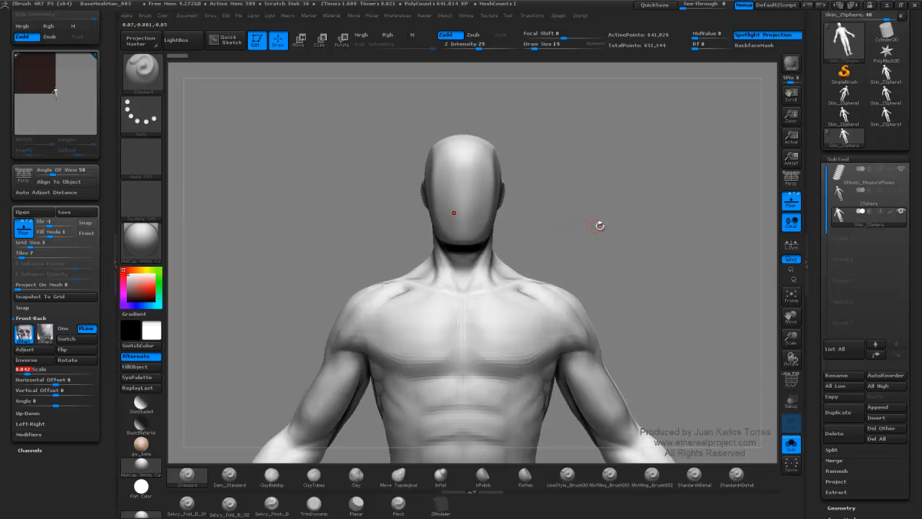
pyautogui.keyDown('ctrl'); pyautogui.moveTo(601, 237); pyautogui.dragTo(497, 231, button='right'); pyautogui.keyUp('ctrl')
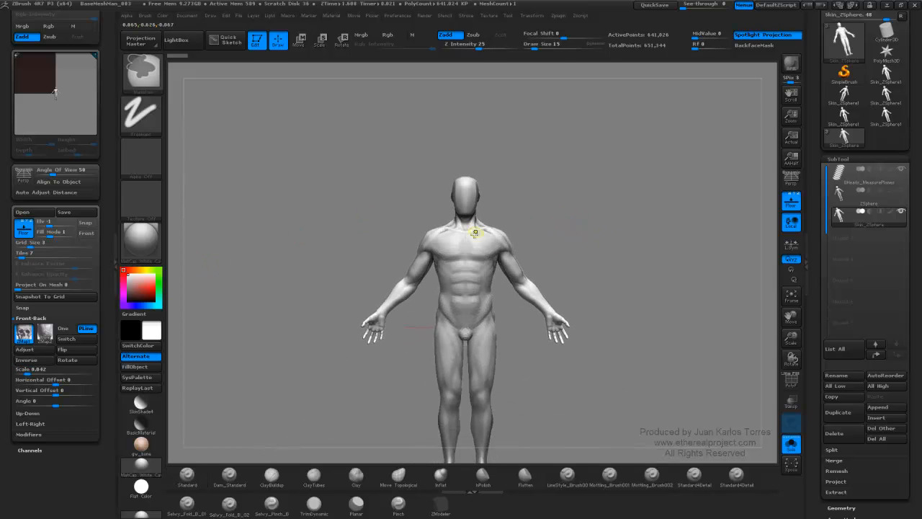
pyautogui.moveTo(371, 254); pyautogui.dragTo(390, 254)
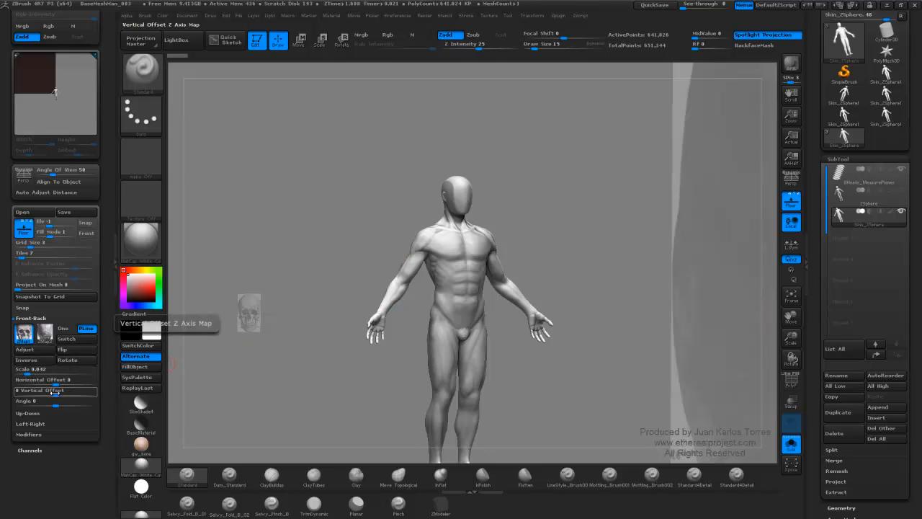
# Set the Front-Back grid's front skull map to a vertical offset of -0.289 and a scale of 0.042, checking its alignment with the head.
pyautogui.moveTo(54, 392); pyautogui.dragTo(56, 394)
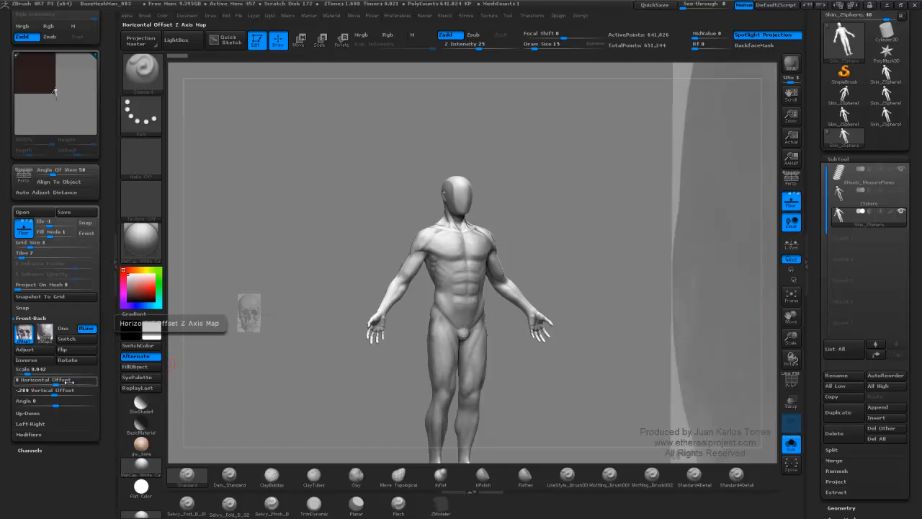
pyautogui.press('Return')
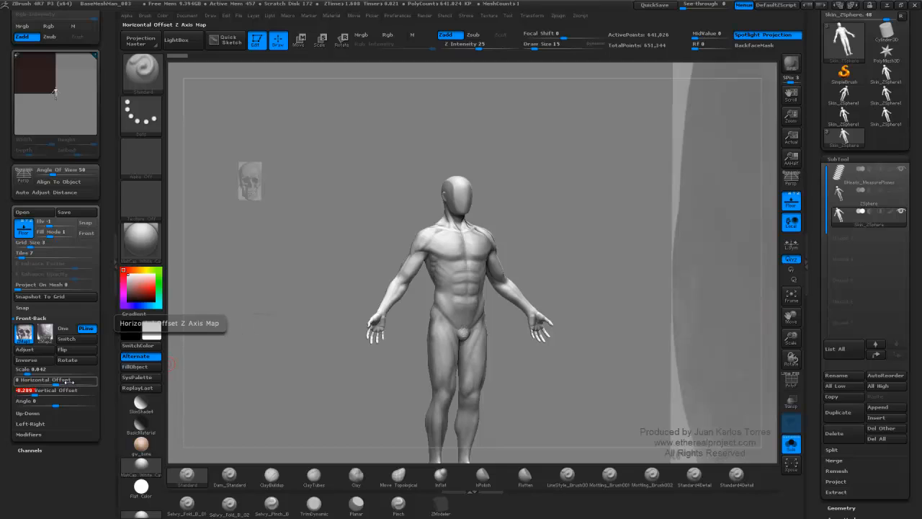
pyautogui.moveTo(619, 240)
pyautogui.mouseDown()
pyautogui.moveTo(609, 241)
pyautogui.moveTo(618, 237)
pyautogui.mouseUp()
pyautogui.moveTo(516, 194)
pyautogui.keyDown('ctrl'); pyautogui.mouseDown(button='right')
pyautogui.moveTo(550, 194)
pyautogui.moveTo(546, 189)
pyautogui.mouseUp(button='right'); pyautogui.keyUp('ctrl')
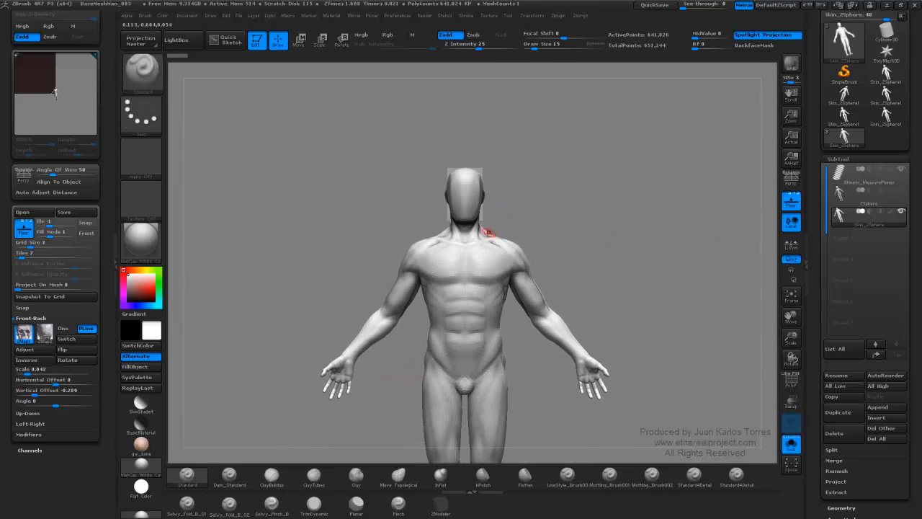
pyautogui.moveTo(484, 234)
pyautogui.mouseDown(button='right')
pyautogui.moveTo(526, 234)
pyautogui.moveTo(485, 234)
pyautogui.mouseUp(button='right')
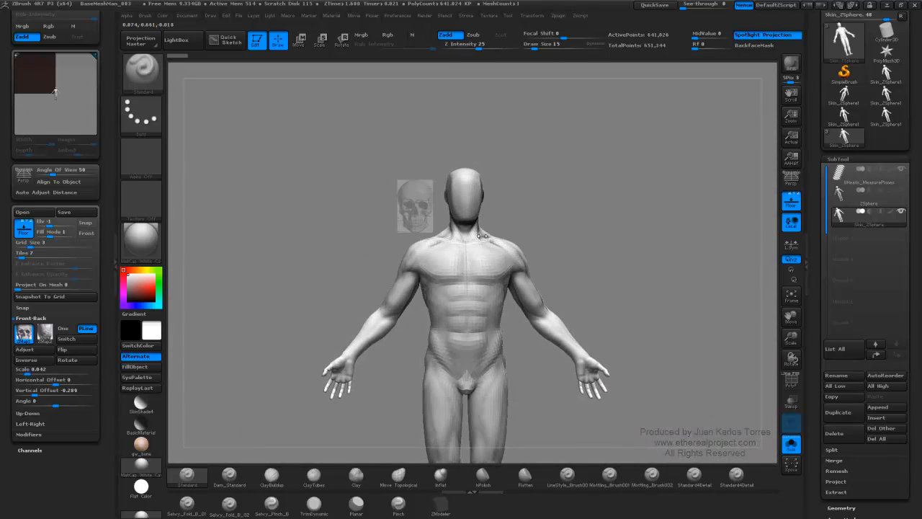
pyautogui.keyDown('shift'); pyautogui.moveTo(543, 221); pyautogui.dragTo(543, 224); pyautogui.keyUp('shift')
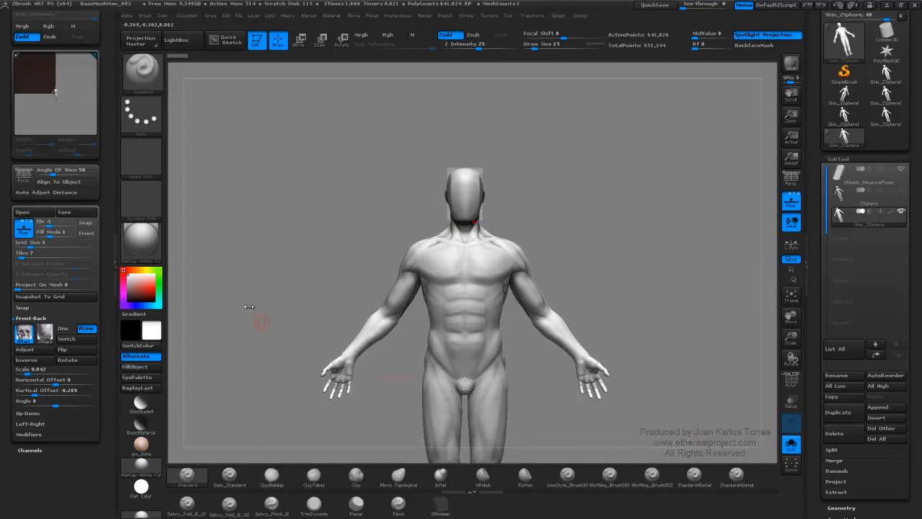
pyautogui.click(66, 379)
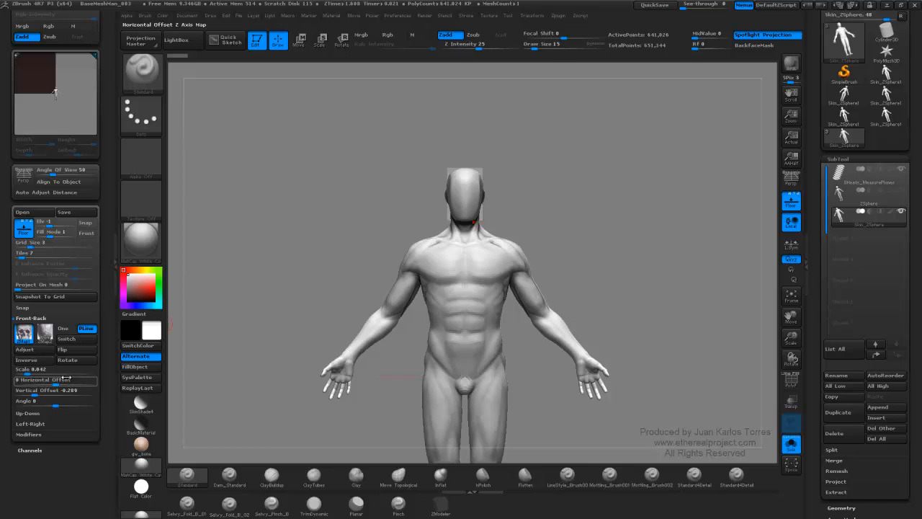
pyautogui.click(67, 374)
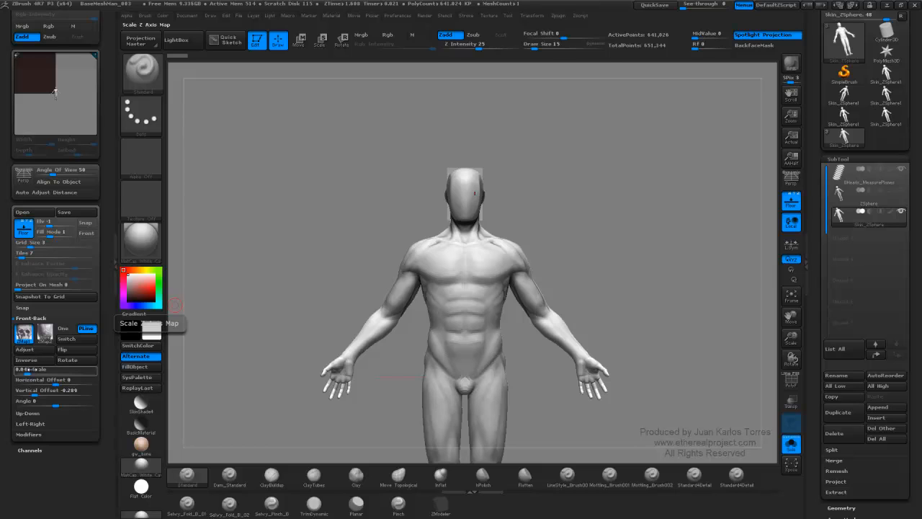
pyautogui.write('2')
pyautogui.press('Return')
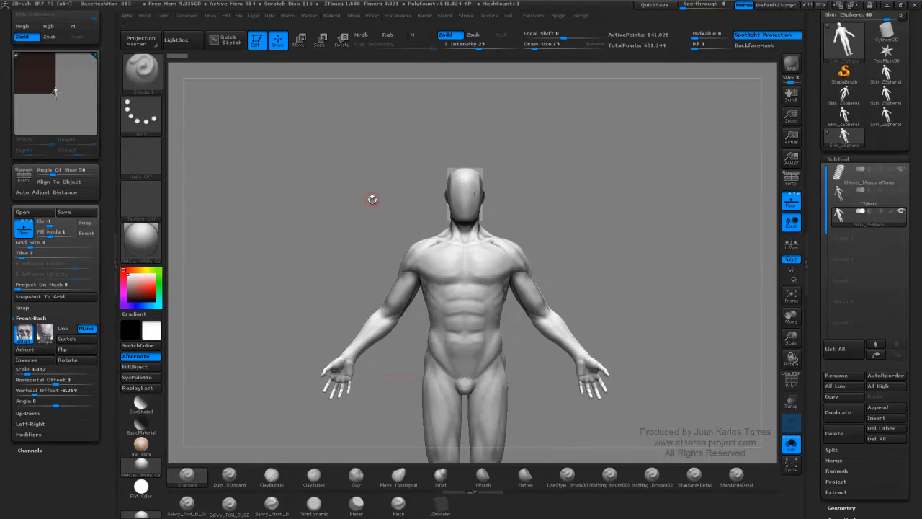
# Set the Left-Right grid's side skull map to a scale of 0.042 and a vertical offset of -0.289.
pyautogui.moveTo(444, 207); pyautogui.dragTo(615, 227)
pyautogui.keyDown('ctrl'); pyautogui.moveTo(615, 227); pyautogui.dragTo(445, 195, button='right'); pyautogui.keyUp('ctrl')
pyautogui.moveTo(658, 224)
pyautogui.keyDown('shift'); pyautogui.mouseDown()
pyautogui.moveTo(684, 226)
pyautogui.moveTo(587, 249)
pyautogui.moveTo(694, 237)
pyautogui.moveTo(672, 228)
pyautogui.moveTo(655, 235)
pyautogui.moveTo(618, 208)
pyautogui.mouseUp(); pyautogui.keyUp('shift')
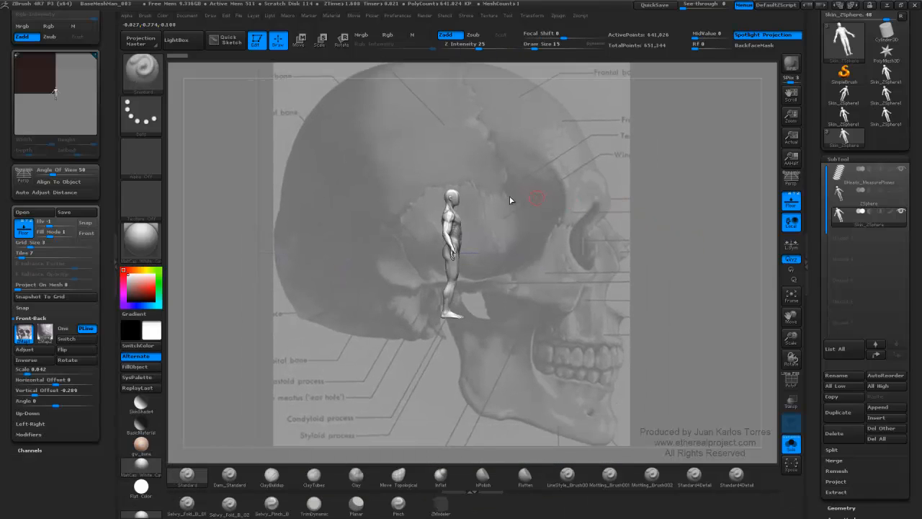
pyautogui.click(45, 424)
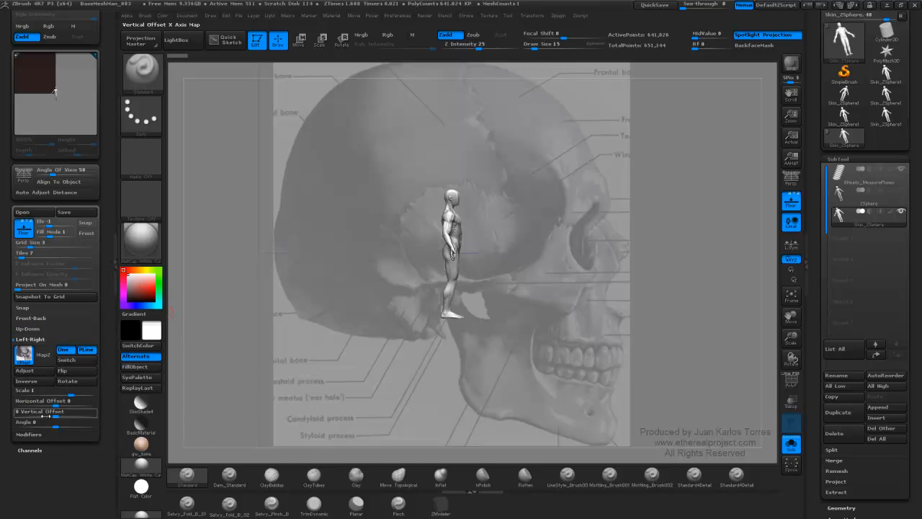
pyautogui.click(74, 390)
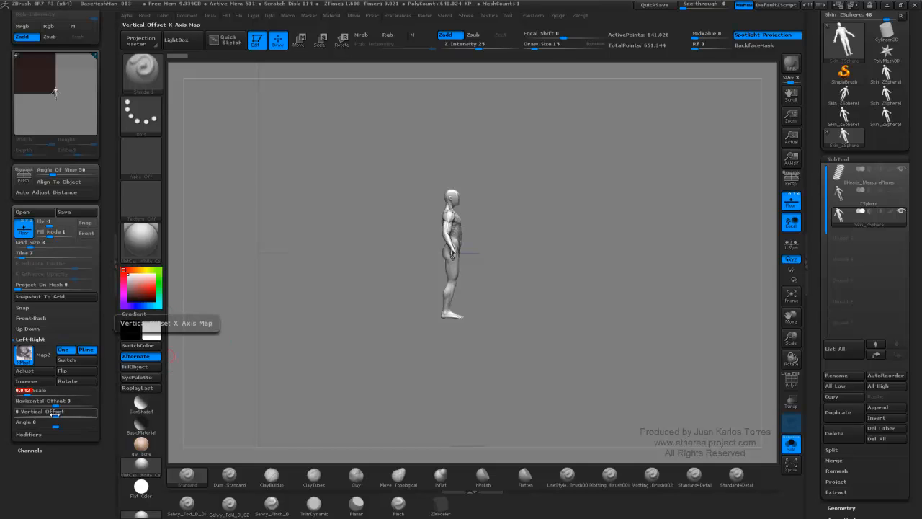
pyautogui.click(58, 415)
pyautogui.press('Return')
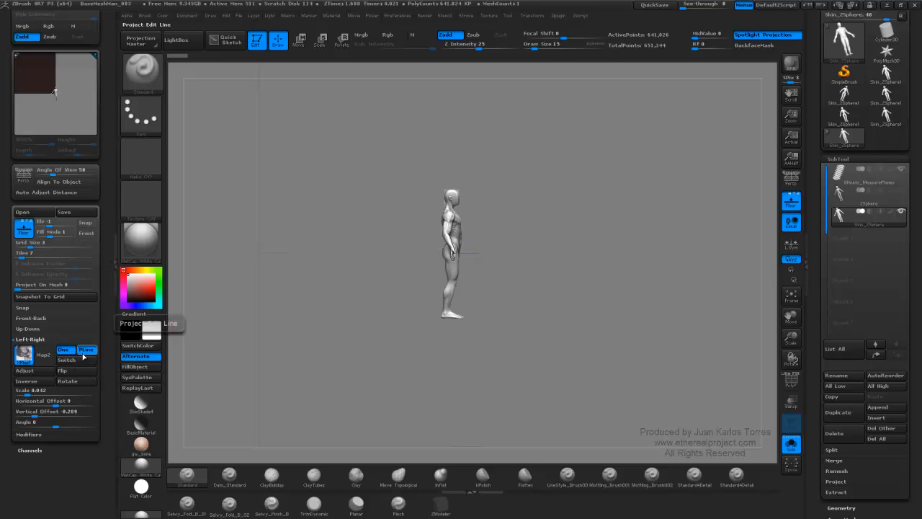
# Show the floor grid's side skull reference in front of the head mesh in side view.
pyautogui.moveTo(450, 207)
pyautogui.keyDown('ctrl'); pyautogui.mouseDown(button='right')
pyautogui.moveTo(605, 195)
pyautogui.moveTo(552, 189)
pyautogui.moveTo(554, 201)
pyautogui.moveTo(559, 174)
pyautogui.moveTo(562, 223)
pyautogui.moveTo(553, 225)
pyautogui.mouseUp(button='right'); pyautogui.keyUp('ctrl')
pyautogui.press('super')
pyautogui.press('super')
pyautogui.keyDown('alt'); pyautogui.moveTo(432, 191); pyautogui.dragTo(436, 259, button='right'); pyautogui.keyUp('alt')
pyautogui.click(87, 233)
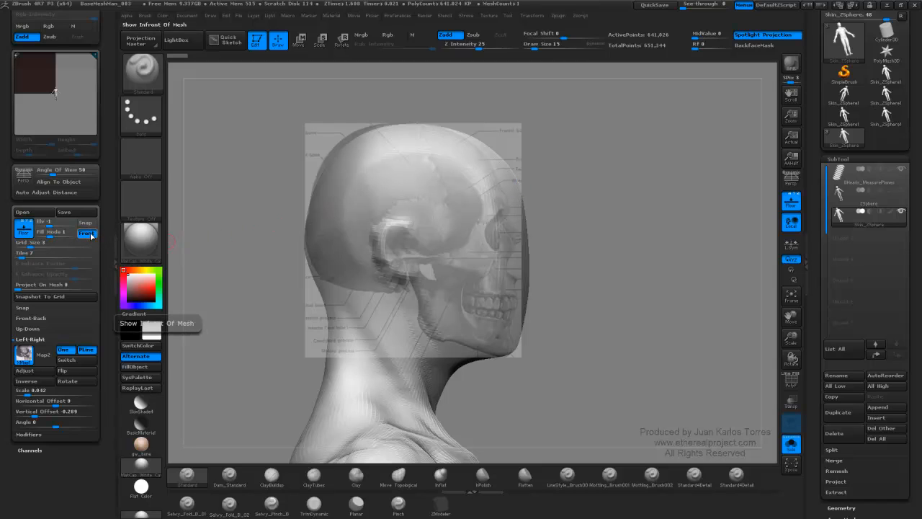
# Set the floor Fill Mode to 3, with an edge enhance factor of about 0.77 and an enhance opacity of about 0.71.
pyautogui.moveTo(49, 232); pyautogui.dragTo(63, 233)
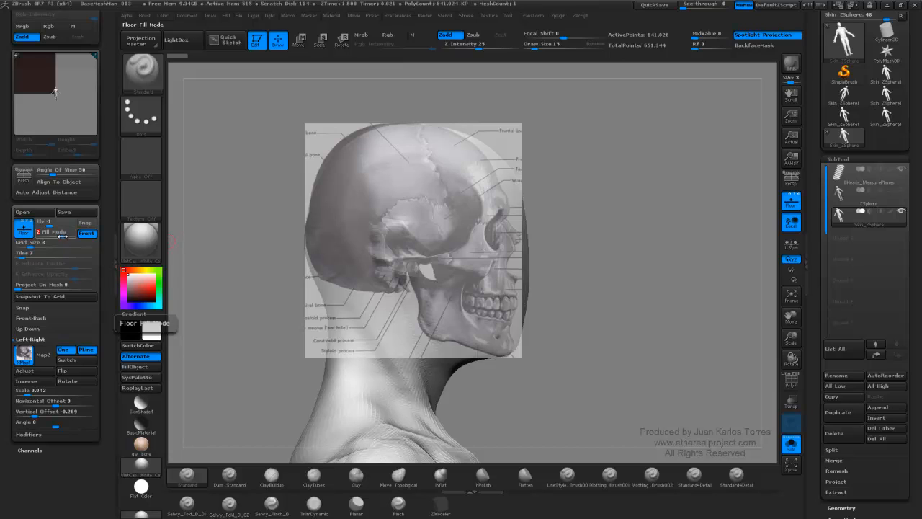
pyautogui.moveTo(62, 236); pyautogui.dragTo(68, 235)
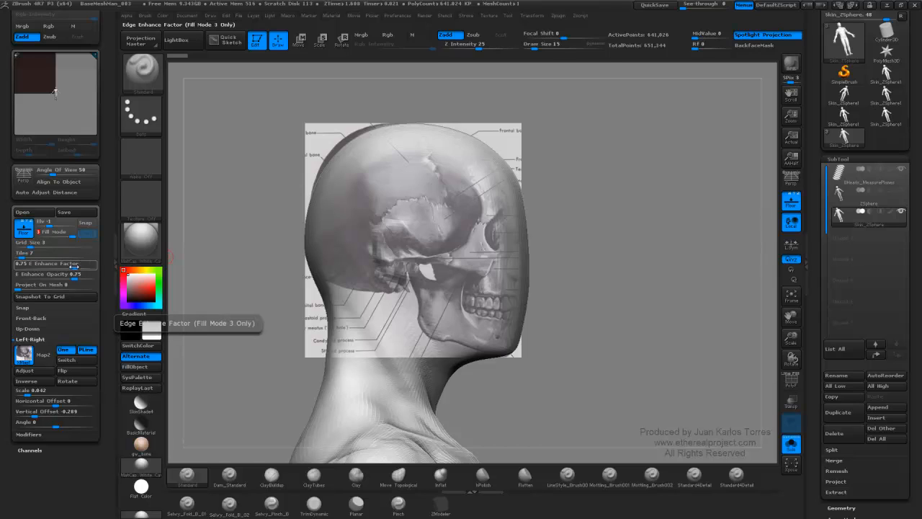
pyautogui.moveTo(75, 265)
pyautogui.mouseDown()
pyautogui.moveTo(42, 277)
pyautogui.moveTo(21, 268)
pyautogui.moveTo(73, 276)
pyautogui.moveTo(73, 267)
pyautogui.mouseUp()
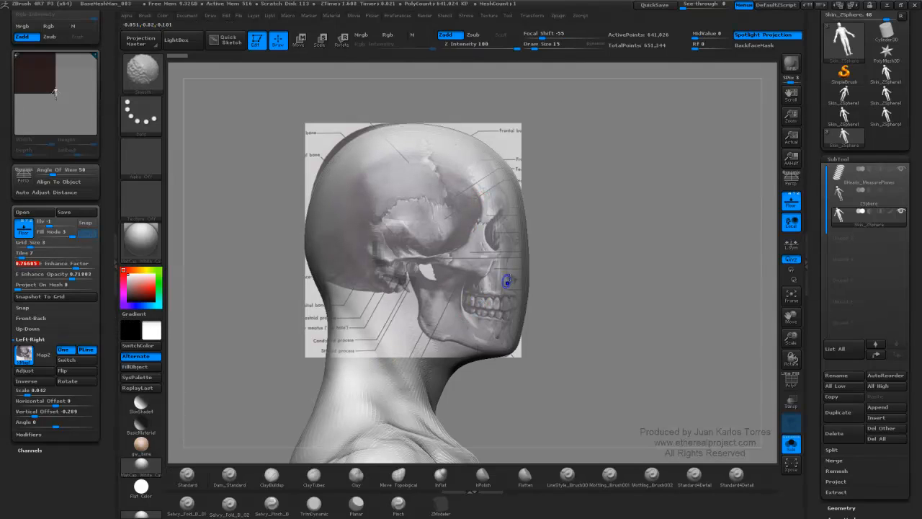
# Display the mesh's polyframe as wire lines only, without the coloured polygroup fill, and check it against the side skull reference.
pyautogui.hotkey('shift', 'f')
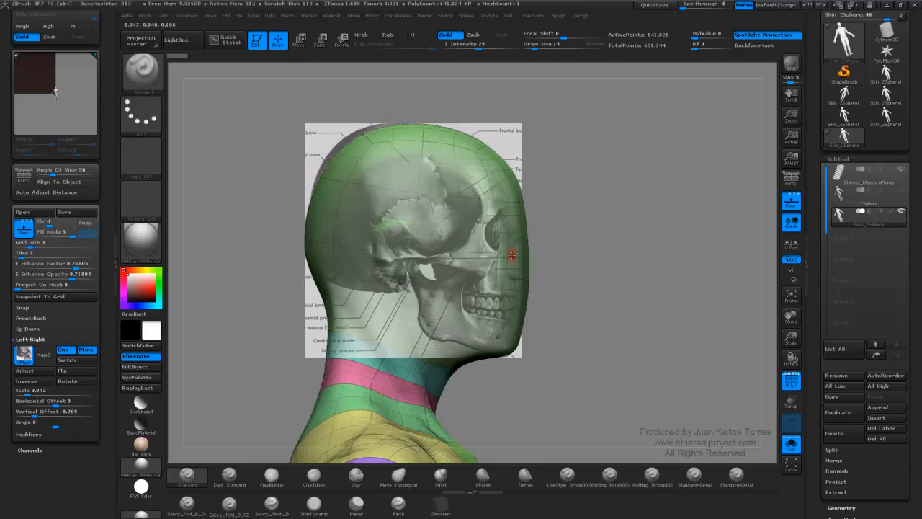
pyautogui.click(798, 376)
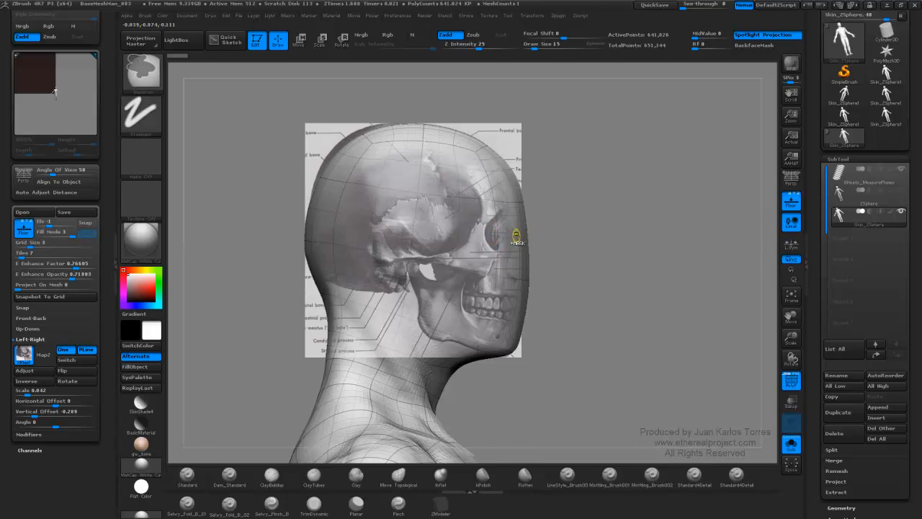
pyautogui.moveTo(521, 232)
pyautogui.keyDown('ctrl'); pyautogui.mouseDown(button='right')
pyautogui.moveTo(535, 238)
pyautogui.moveTo(533, 227)
pyautogui.moveTo(543, 227)
pyautogui.mouseUp(button='right'); pyautogui.keyUp('ctrl')
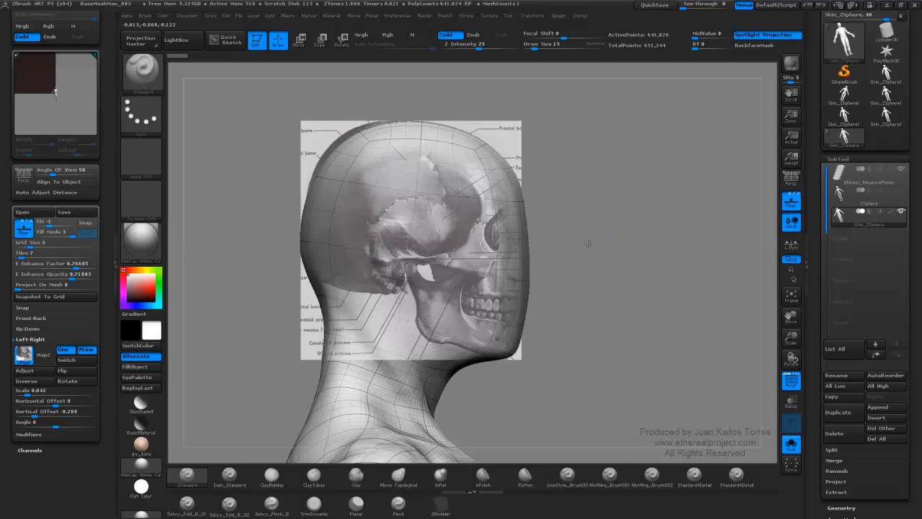
pyautogui.moveTo(588, 243)
pyautogui.mouseDown()
pyautogui.moveTo(422, 238)
pyautogui.moveTo(418, 272)
pyautogui.moveTo(565, 253)
pyautogui.mouseUp()
# Choose the Move Topological brush with a draw size of 101.
pyautogui.press('space')
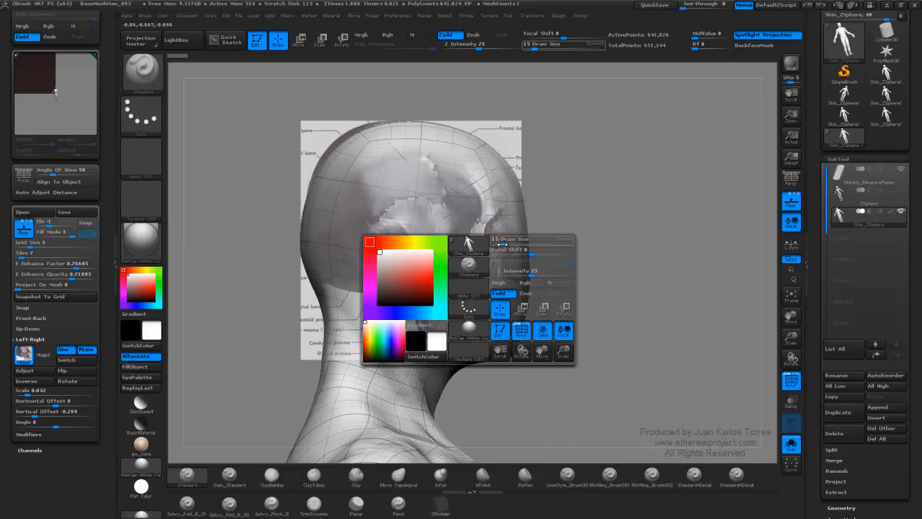
pyautogui.click(398, 476)
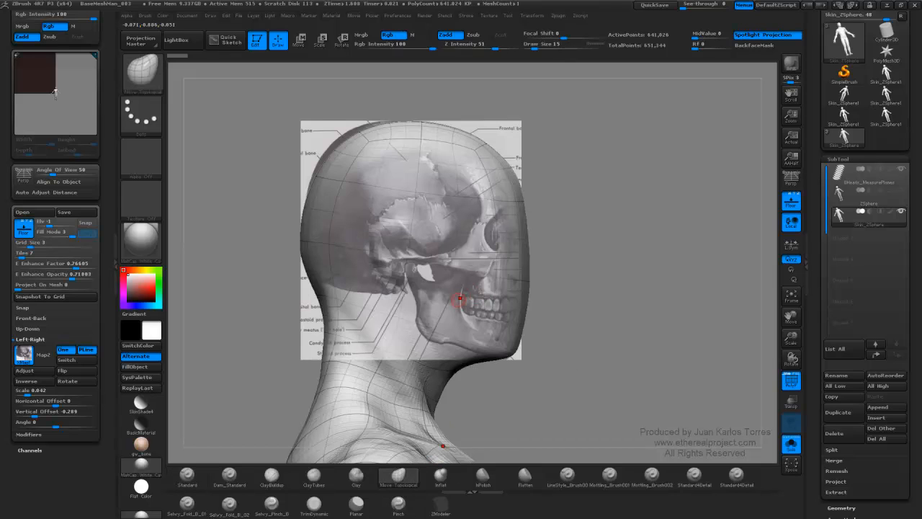
pyautogui.press('space')
pyautogui.moveTo(517, 229); pyautogui.dragTo(526, 219)
pyautogui.press('space')
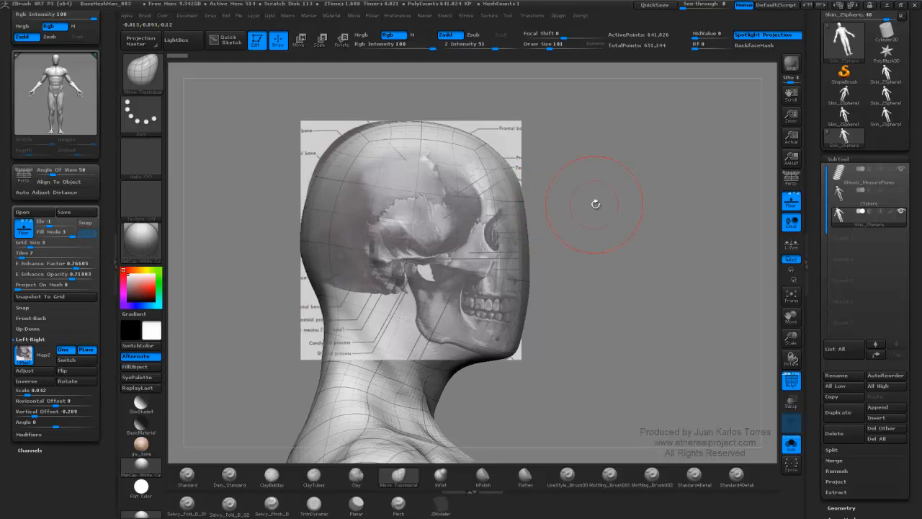
# Duplicate the base mesh body subtool and make the duplicate the active subtool.
pyautogui.hotkey('ctrl', 'shift')
pyautogui.scroll(-3, 843, 303)
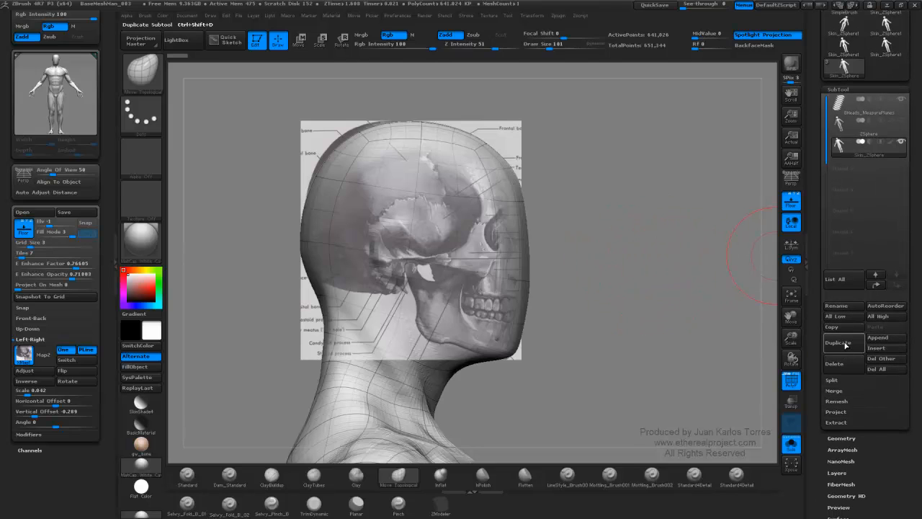
pyautogui.click(845, 344)
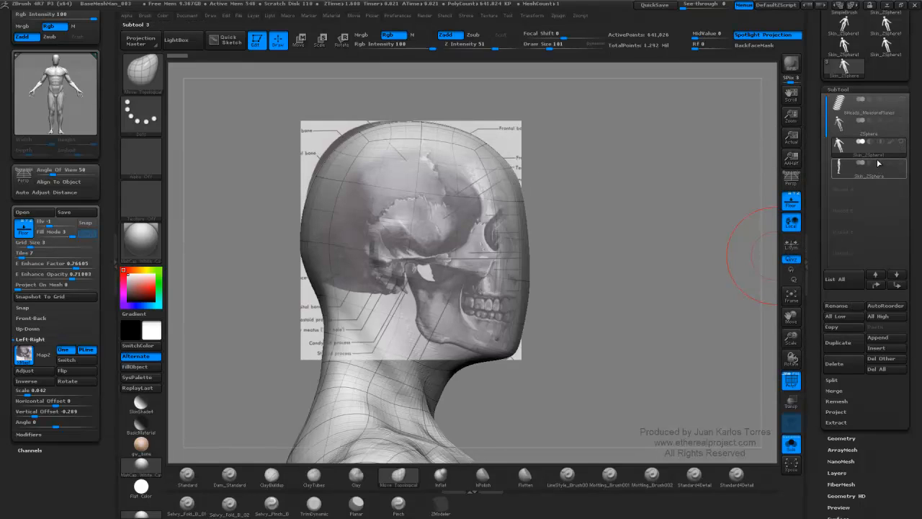
pyautogui.click(847, 167)
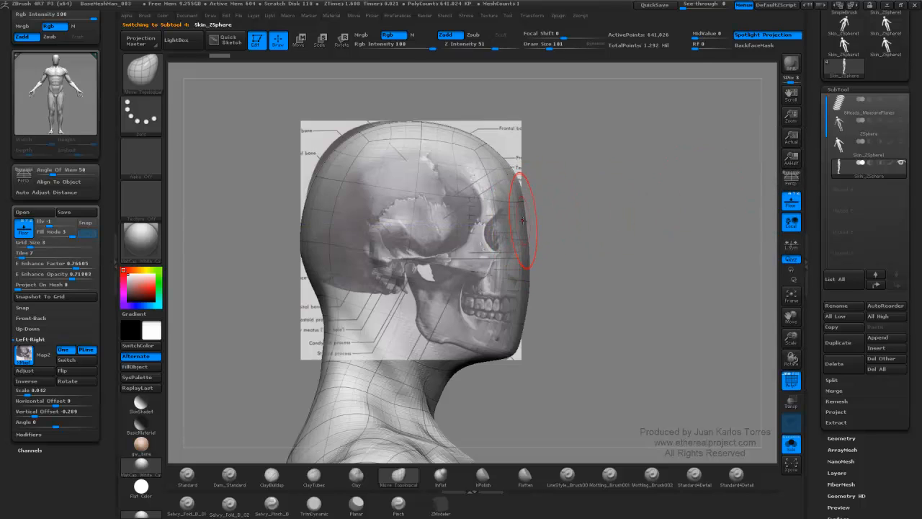
# Push the duplicate's forehead inward to follow the side skull profile, and set the brush's draw size to 175.
pyautogui.hotkey('shift', 'z')
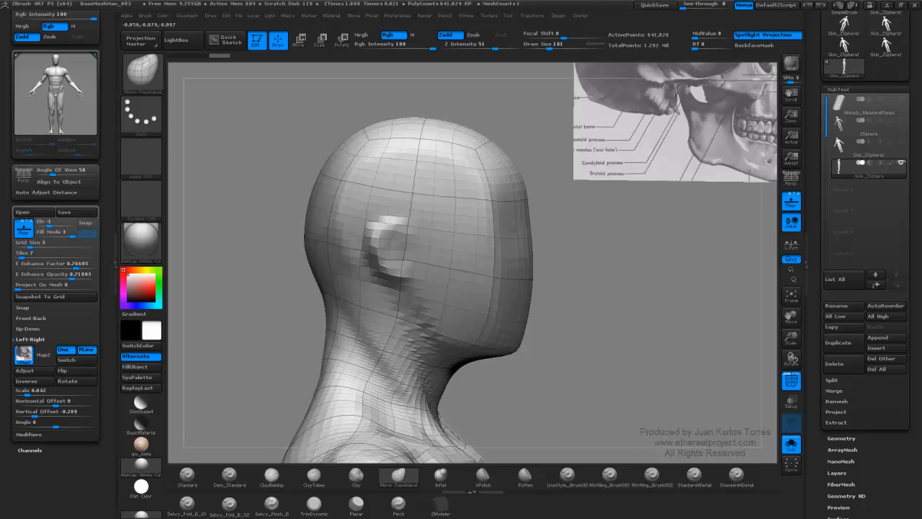
pyautogui.moveTo(577, 216)
pyautogui.mouseDown()
pyautogui.moveTo(601, 220)
pyautogui.moveTo(586, 226)
pyautogui.mouseUp()
pyautogui.moveTo(493, 232); pyautogui.dragTo(479, 233)
pyautogui.moveTo(488, 182)
pyautogui.mouseDown()
pyautogui.moveTo(479, 185)
pyautogui.moveTo(518, 188)
pyautogui.moveTo(492, 179)
pyautogui.mouseUp()
pyautogui.press('space')
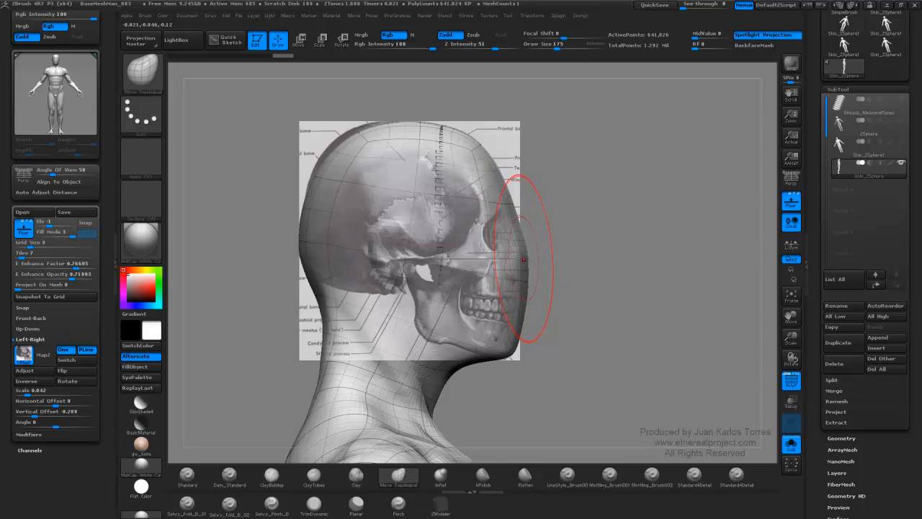
# Reshape the front of the face, chin and underside of the jaw to follow the side skull reference.
pyautogui.moveTo(523, 260); pyautogui.dragTo(513, 258)
pyautogui.moveTo(516, 311); pyautogui.dragTo(515, 312)
pyautogui.moveTo(506, 350)
pyautogui.mouseDown()
pyautogui.moveTo(468, 358)
pyautogui.moveTo(467, 349)
pyautogui.moveTo(500, 357)
pyautogui.mouseUp()
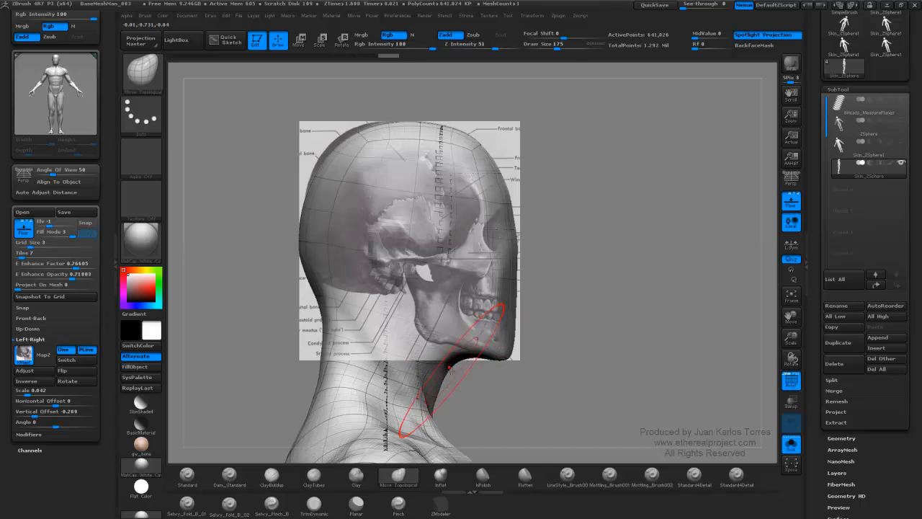
pyautogui.moveTo(448, 370); pyautogui.dragTo(443, 361)
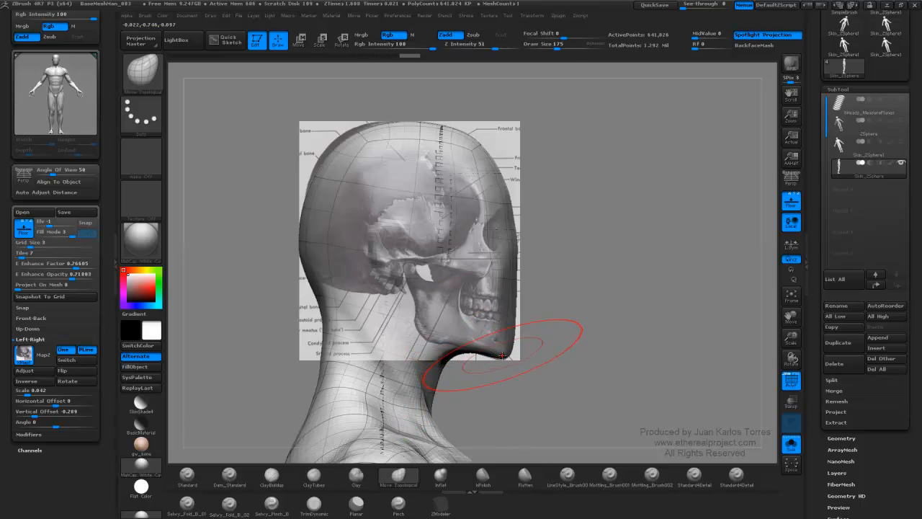
pyautogui.moveTo(502, 355); pyautogui.dragTo(503, 358)
# Isolate the head and upper neck from the front view, hiding the rest of the body.
pyautogui.moveTo(599, 274)
pyautogui.keyDown('ctrl'); pyautogui.mouseDown(button='right')
pyautogui.moveTo(529, 272)
pyautogui.moveTo(599, 257)
pyautogui.moveTo(603, 279)
pyautogui.moveTo(587, 230)
pyautogui.moveTo(556, 197)
pyautogui.mouseUp(button='right'); pyautogui.keyUp('ctrl')
pyautogui.hotkey('ctrl', 'shift')
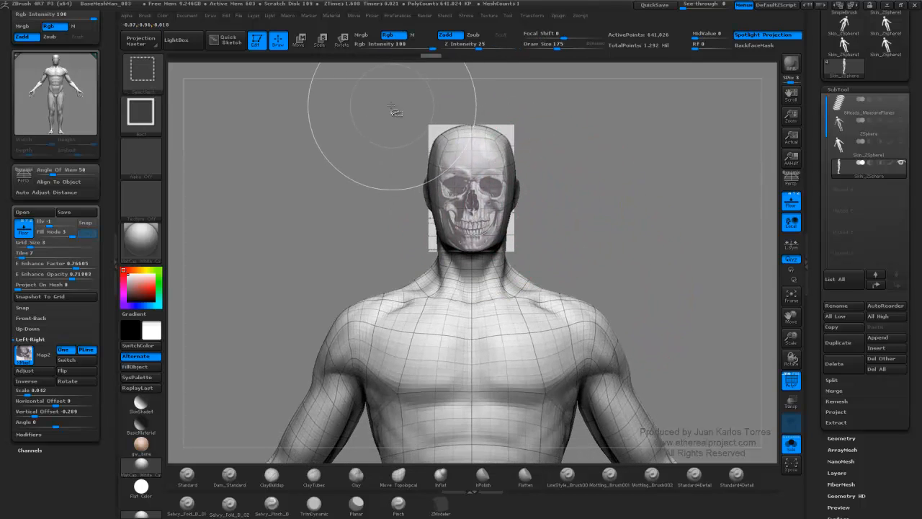
pyautogui.keyDown('ctrl'); pyautogui.keyDown('shift'); pyautogui.moveTo(391, 102); pyautogui.dragTo(539, 289); pyautogui.keyUp('shift'); pyautogui.keyUp('ctrl')
pyautogui.keyDown('ctrl'); pyautogui.keyDown('shift'); pyautogui.moveTo(540, 284); pyautogui.dragTo(552, 267); pyautogui.keyUp('shift'); pyautogui.keyUp('ctrl')
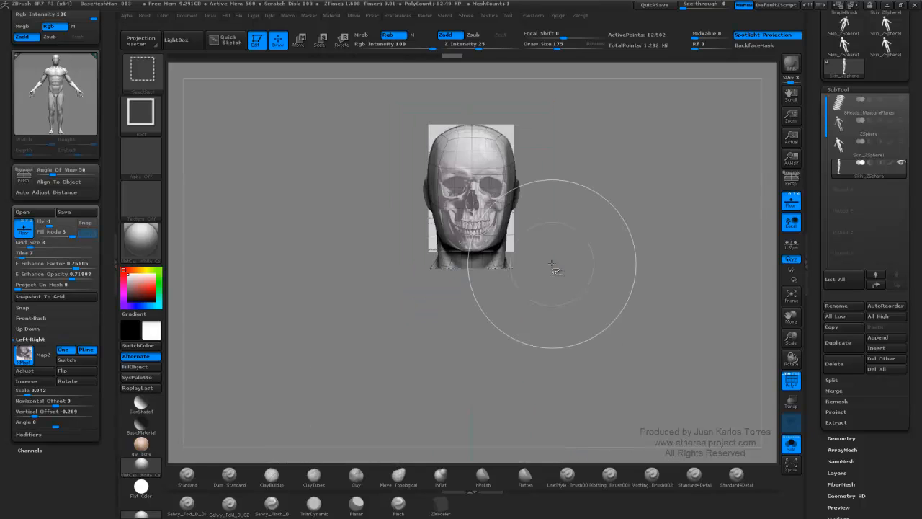
# Refine the isolated head's forehead and upper brow contour against the skull profile in side view.
pyautogui.moveTo(525, 221); pyautogui.dragTo(552, 237)
pyautogui.keyDown('ctrl'); pyautogui.moveTo(477, 237); pyautogui.dragTo(595, 225, button='right'); pyautogui.keyUp('ctrl')
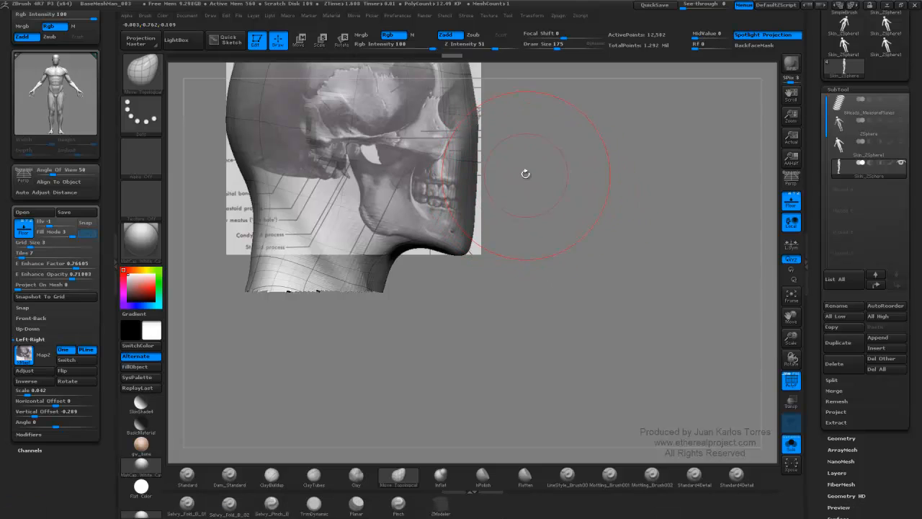
pyautogui.keyDown('alt'); pyautogui.moveTo(525, 171); pyautogui.dragTo(548, 317); pyautogui.keyUp('alt')
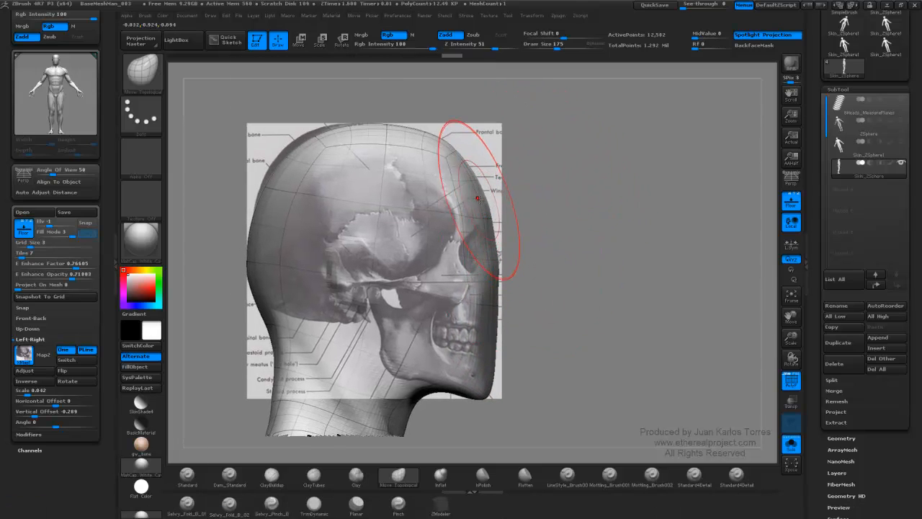
pyautogui.moveTo(483, 199); pyautogui.dragTo(480, 194)
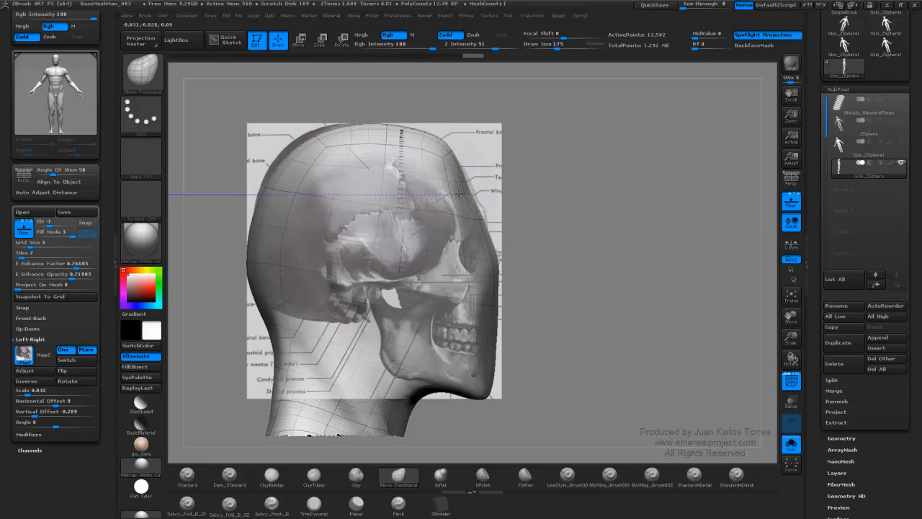
pyautogui.moveTo(441, 154); pyautogui.dragTo(445, 157)
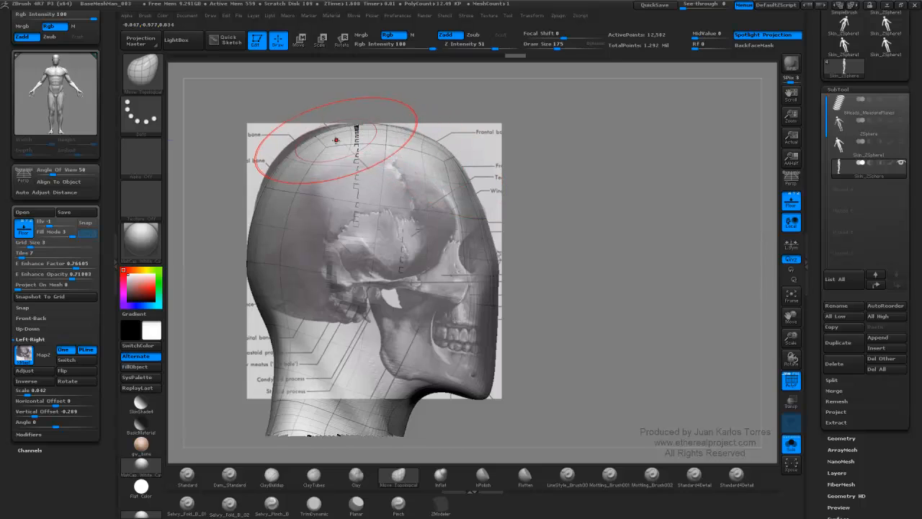
# Refine the crown, back of the skull and nape contour of the head to follow the side skull reference.
pyautogui.moveTo(335, 138); pyautogui.dragTo(337, 136)
pyautogui.moveTo(395, 135); pyautogui.dragTo(397, 133)
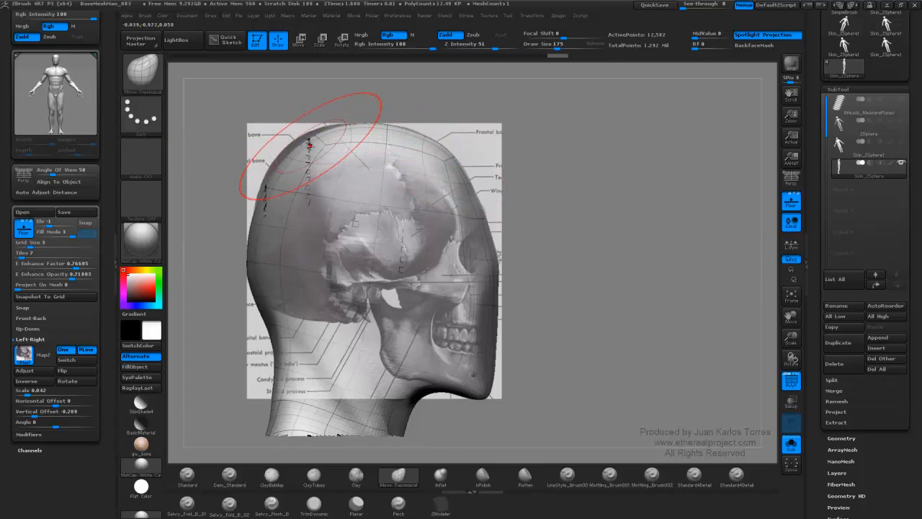
pyautogui.moveTo(295, 147); pyautogui.dragTo(289, 143)
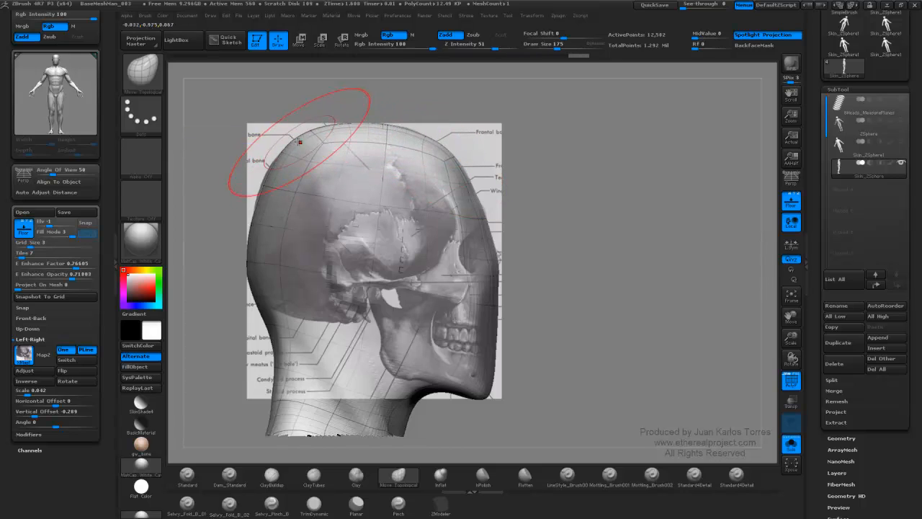
pyautogui.moveTo(267, 186); pyautogui.dragTo(267, 183)
pyautogui.moveTo(255, 279); pyautogui.dragTo(255, 257)
pyautogui.moveTo(276, 323); pyautogui.dragTo(272, 321)
pyautogui.moveTo(257, 262); pyautogui.dragTo(257, 262)
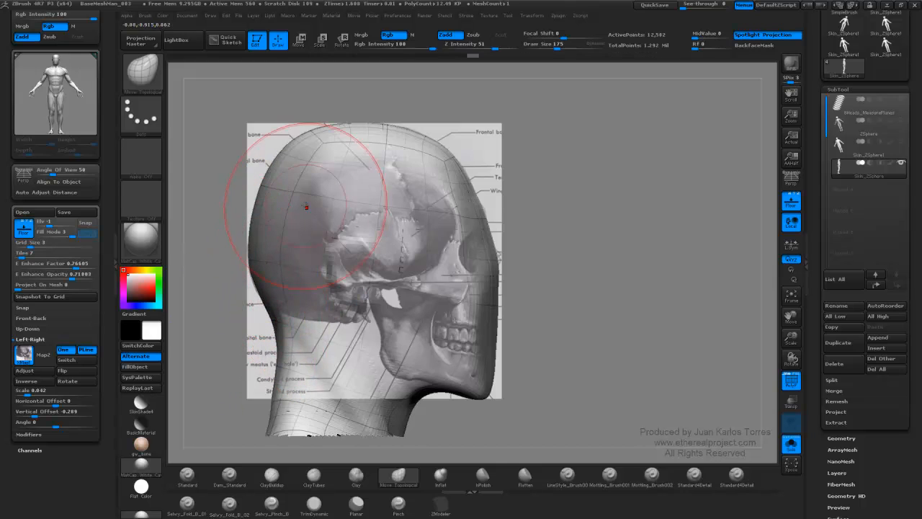
pyautogui.moveTo(280, 367); pyautogui.dragTo(281, 366)
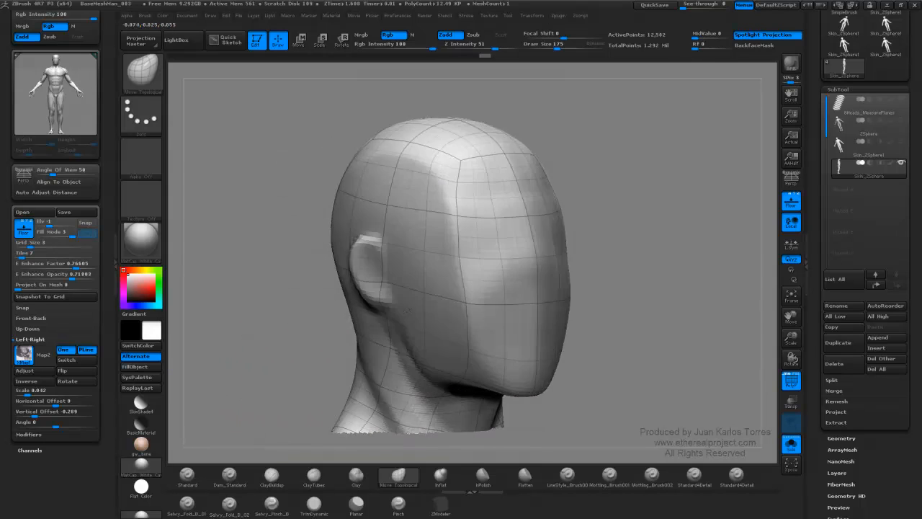
# Push the upper sides of the head inward in front view and set the grid's edge enhance factor to 0.9176.
pyautogui.moveTo(598, 303); pyautogui.dragTo(654, 303)
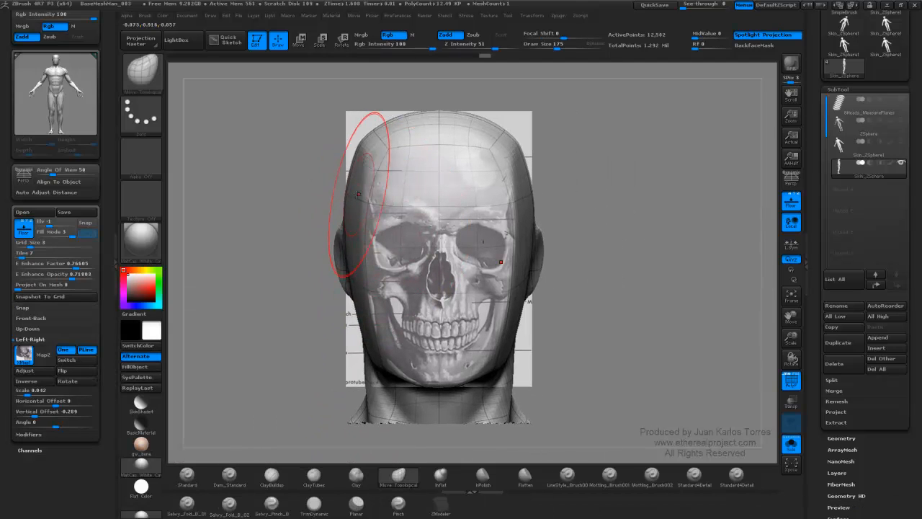
pyautogui.moveTo(357, 195); pyautogui.dragTo(363, 195)
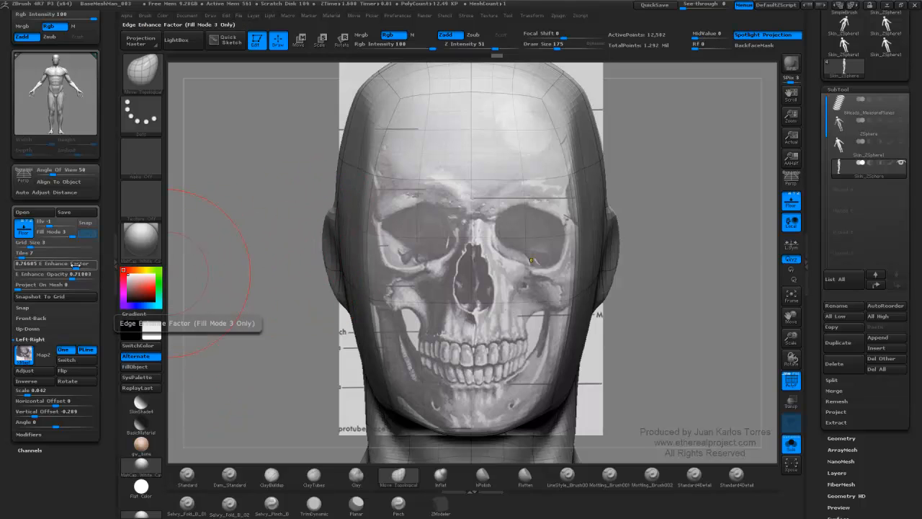
pyautogui.moveTo(75, 267)
pyautogui.mouseDown()
pyautogui.moveTo(62, 267)
pyautogui.moveTo(87, 269)
pyautogui.mouseUp()
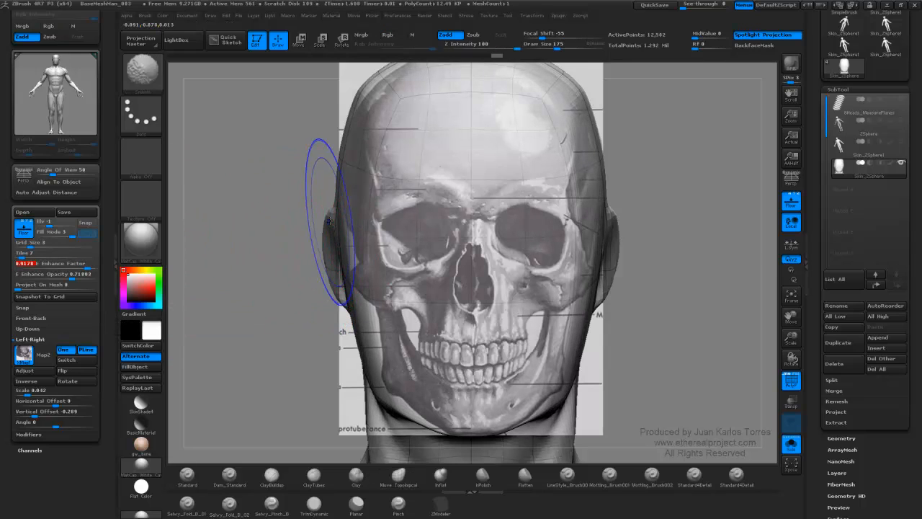
# Smooth the ears into the head and narrow the cheeks and jaw to the front skull reference.
pyautogui.moveTo(315, 212)
pyautogui.keyDown('shift'); pyautogui.mouseDown()
pyautogui.moveTo(335, 280)
pyautogui.moveTo(324, 250)
pyautogui.moveTo(331, 260)
pyautogui.moveTo(356, 250)
pyautogui.moveTo(359, 260)
pyautogui.mouseUp(); pyautogui.keyUp('shift')
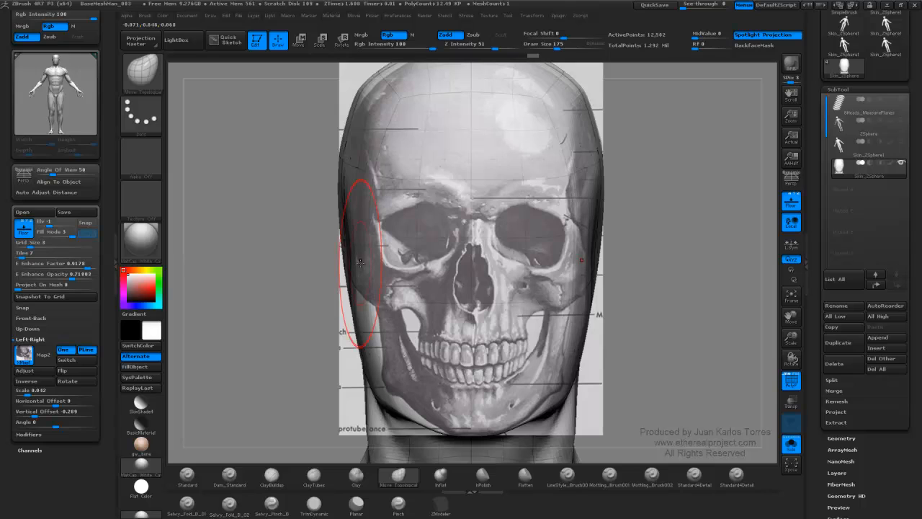
pyautogui.moveTo(359, 326); pyautogui.dragTo(369, 321)
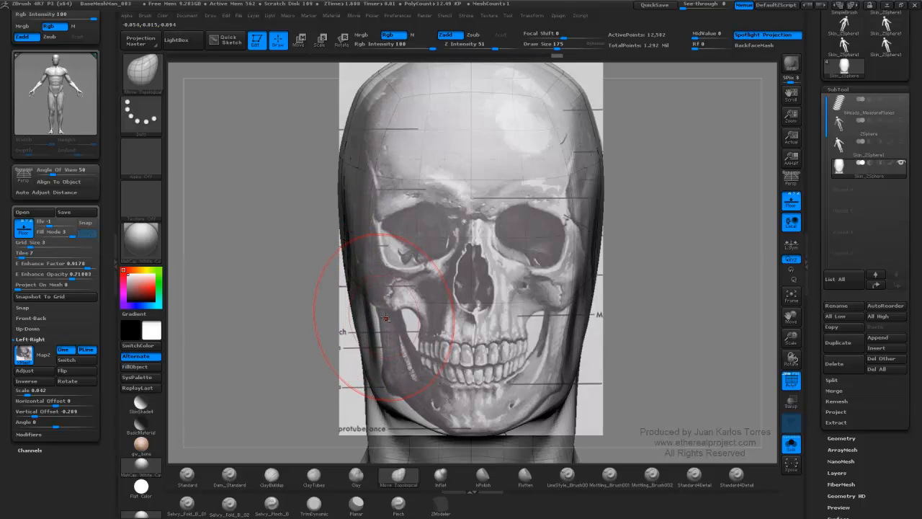
pyautogui.keyDown('alt'); pyautogui.moveTo(389, 322); pyautogui.dragTo(382, 232, button='right'); pyautogui.keyUp('alt')
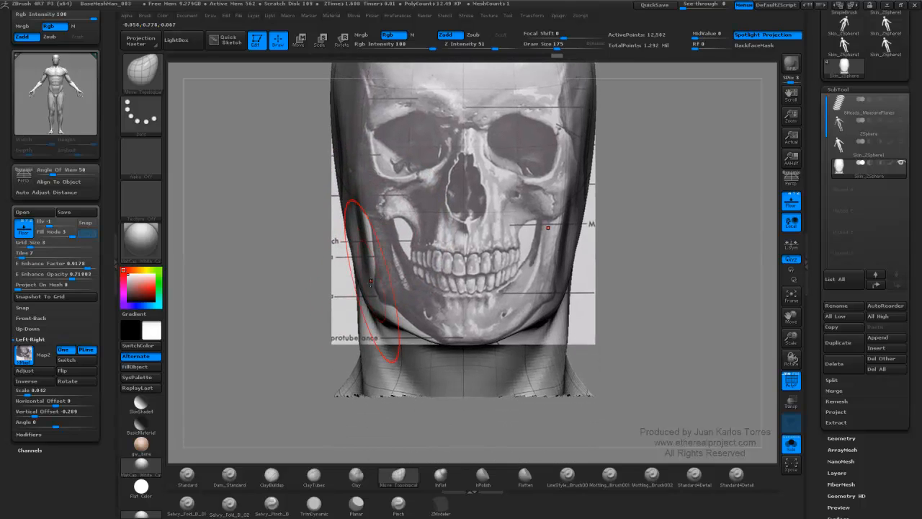
pyautogui.moveTo(368, 297); pyautogui.dragTo(379, 295)
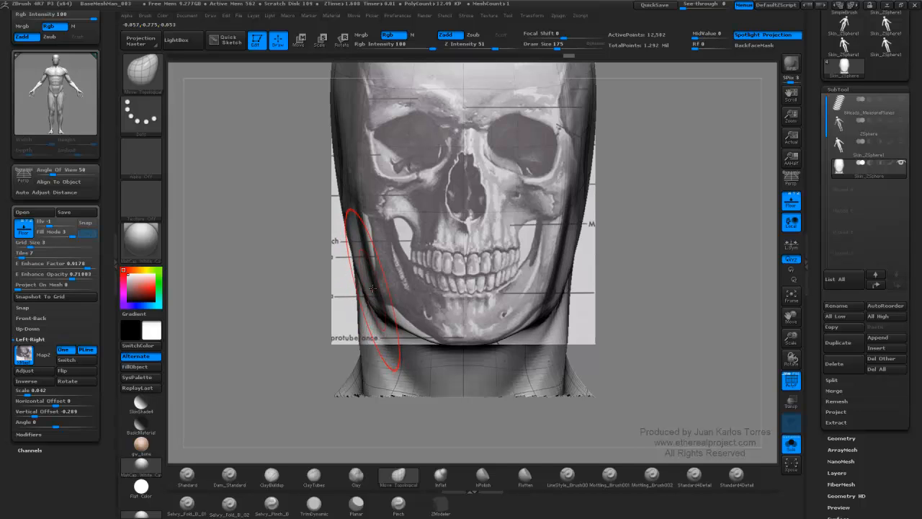
# Refine the jaw corners and the underside of the jaw to fit the front skull's mandible outline.
pyautogui.moveTo(373, 288); pyautogui.dragTo(345, 285, button='right')
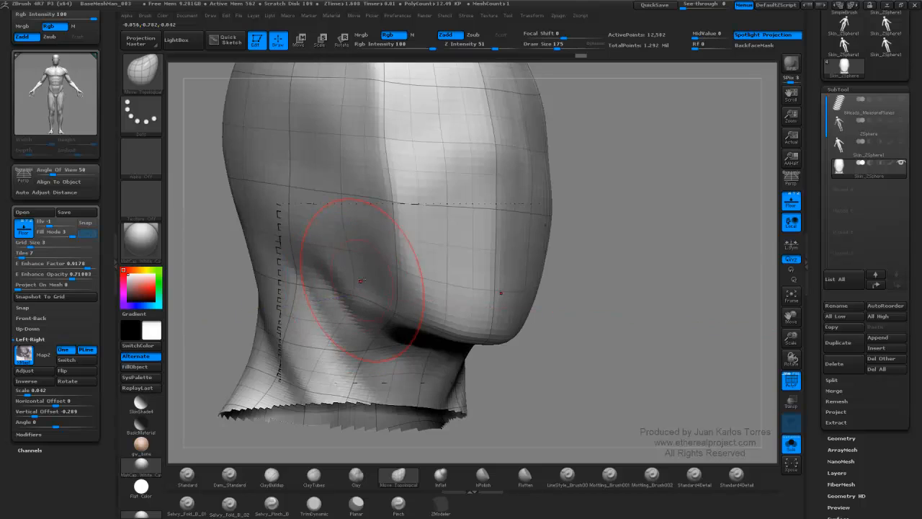
pyautogui.moveTo(360, 281); pyautogui.dragTo(320, 278, button='right')
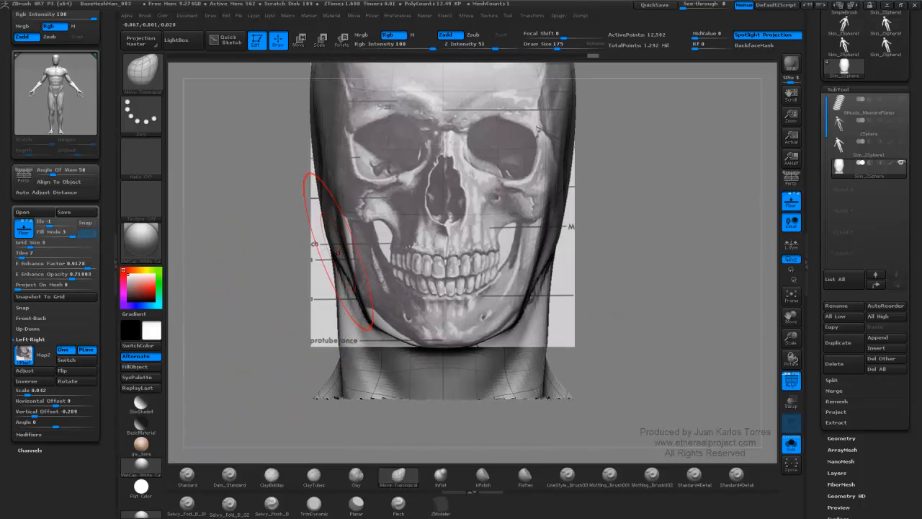
pyautogui.moveTo(337, 252)
pyautogui.mouseDown()
pyautogui.moveTo(341, 227)
pyautogui.moveTo(403, 231)
pyautogui.moveTo(353, 229)
pyautogui.mouseUp()
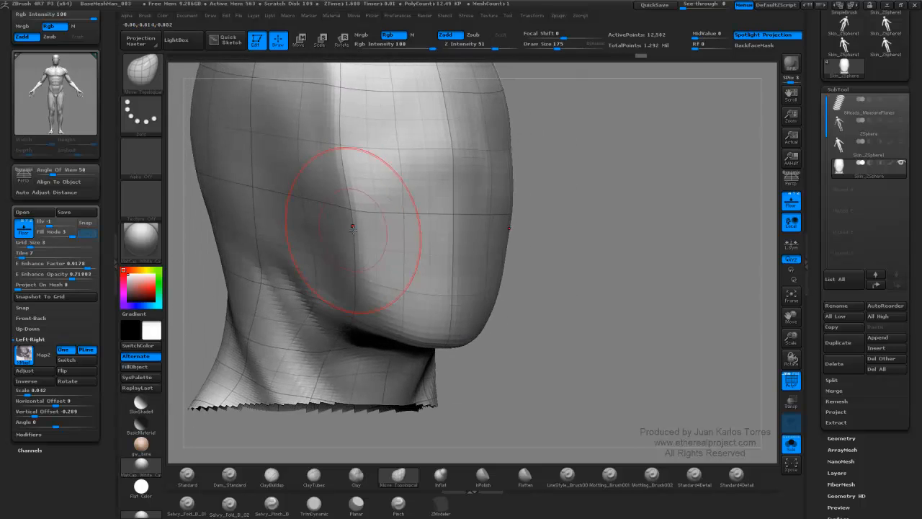
pyautogui.moveTo(264, 230)
pyautogui.mouseDown()
pyautogui.moveTo(296, 258)
pyautogui.moveTo(264, 284)
pyautogui.mouseUp()
pyautogui.moveTo(342, 331); pyautogui.dragTo(342, 314)
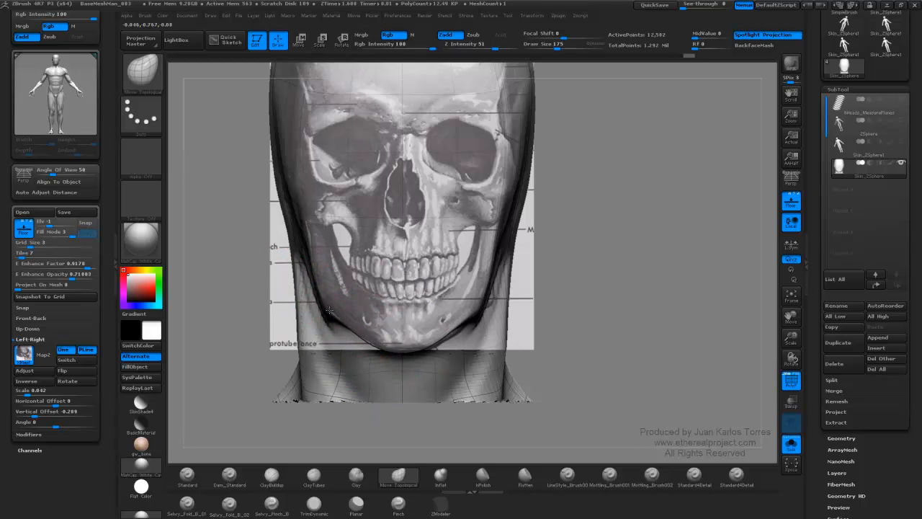
# Set the brush's draw size to 97 and shape the nasal bone, upper jaw and chin underside to the side skull profile.
pyautogui.moveTo(329, 310); pyautogui.dragTo(442, 226)
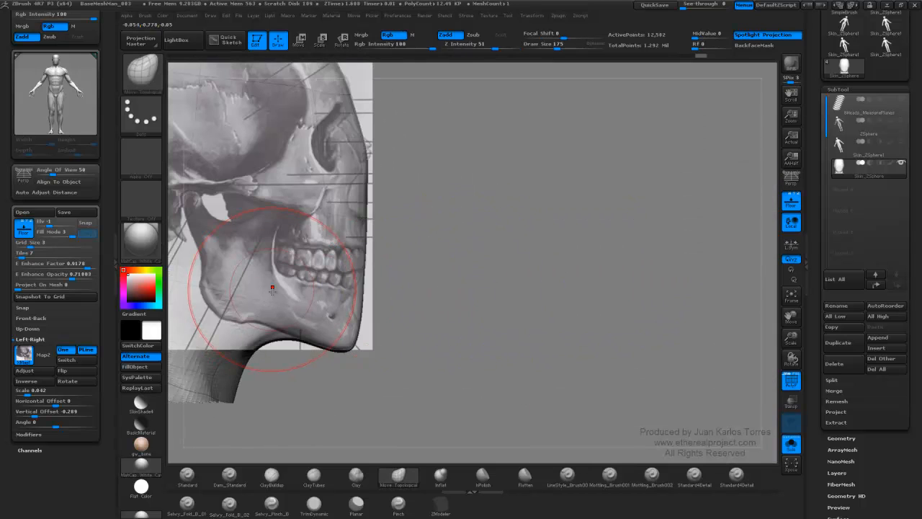
pyautogui.moveTo(272, 289)
pyautogui.keyDown('alt'); pyautogui.mouseDown()
pyautogui.moveTo(289, 267)
pyautogui.moveTo(308, 308)
pyautogui.moveTo(314, 288)
pyautogui.moveTo(398, 274)
pyautogui.mouseUp(); pyautogui.keyUp('alt')
pyautogui.hotkey('shift', 'z')
pyautogui.hotkey('shift', 'z')
pyautogui.hotkey('shift', 'z')
pyautogui.hotkey('shift', 'z')
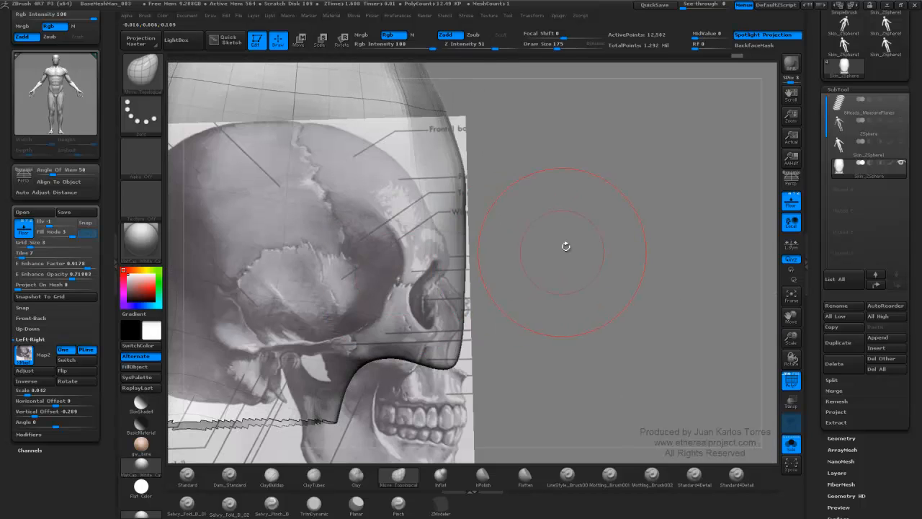
pyautogui.keyDown('shift'); pyautogui.moveTo(559, 252); pyautogui.dragTo(563, 251); pyautogui.keyUp('shift')
pyautogui.press('space')
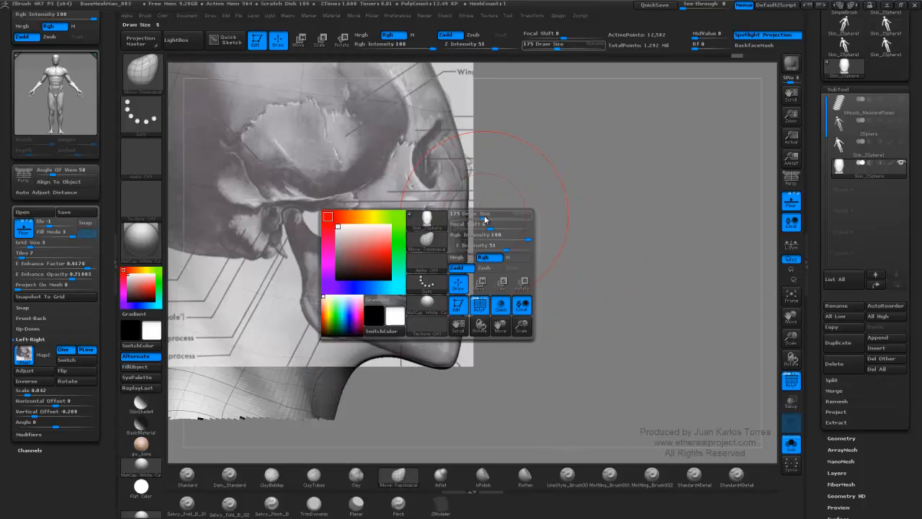
pyautogui.moveTo(484, 214); pyautogui.dragTo(465, 216)
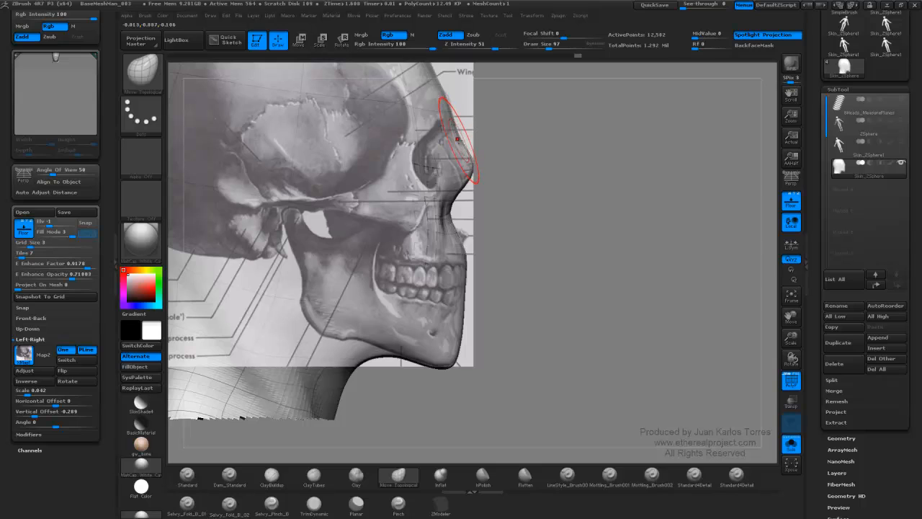
pyautogui.moveTo(461, 140)
pyautogui.mouseDown()
pyautogui.moveTo(451, 143)
pyautogui.moveTo(470, 164)
pyautogui.mouseUp()
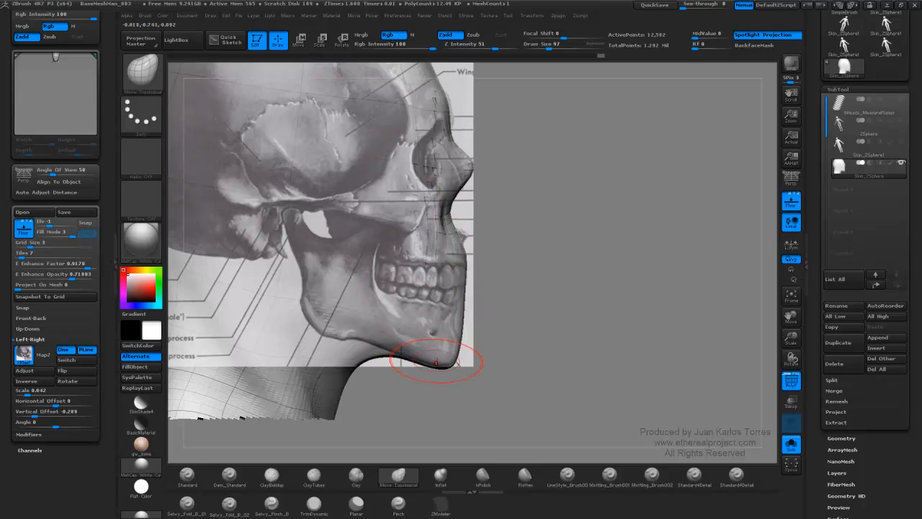
pyautogui.moveTo(436, 365); pyautogui.dragTo(436, 364)
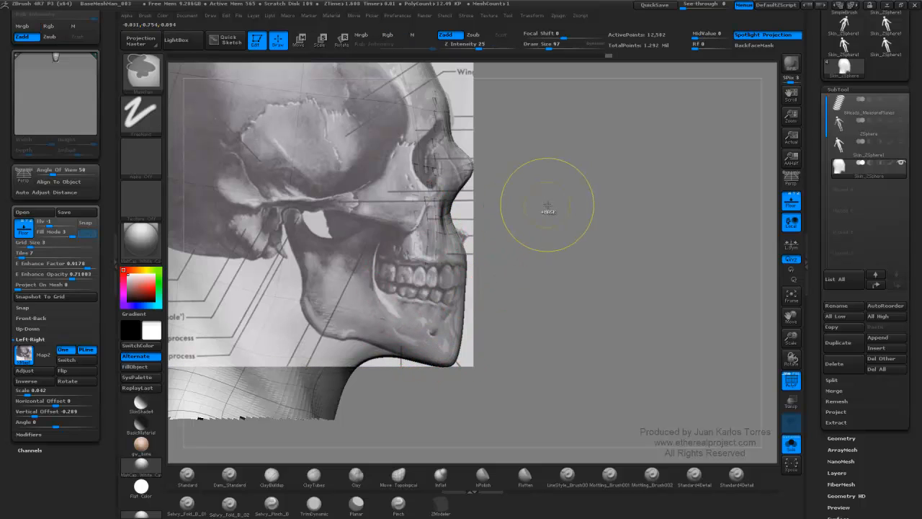
# Push in the profile below the lower teeth and round the chin to match the side skull reference.
pyautogui.moveTo(546, 206)
pyautogui.mouseDown()
pyautogui.moveTo(519, 212)
pyautogui.moveTo(537, 200)
pyautogui.mouseUp()
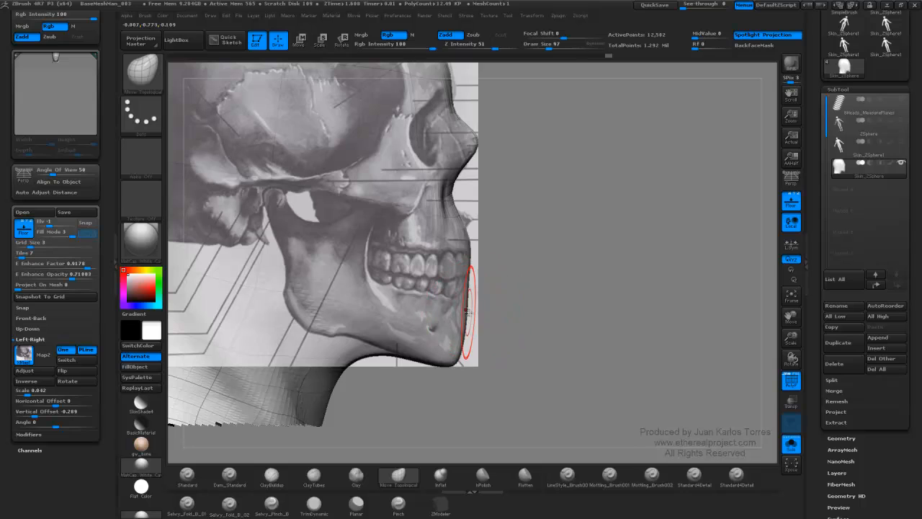
pyautogui.moveTo(467, 313); pyautogui.dragTo(457, 310)
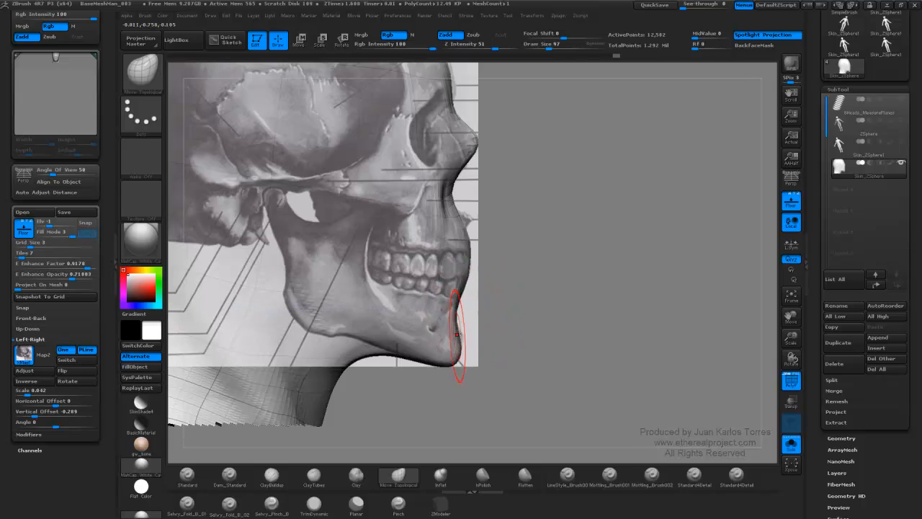
pyautogui.moveTo(458, 344); pyautogui.dragTo(463, 337)
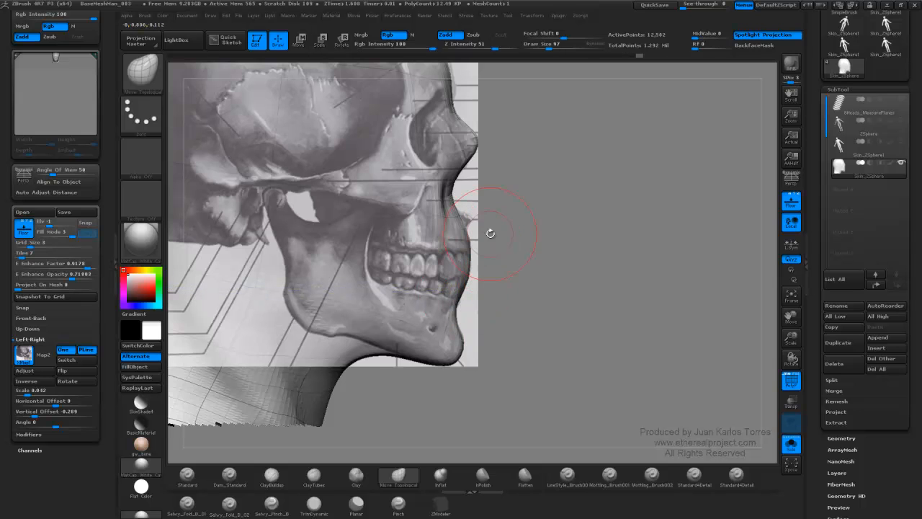
# Pull out a small nasal spine above the upper teeth to match the side skull, undoing the last stroke.
pyautogui.keyDown('alt'); pyautogui.moveTo(498, 271); pyautogui.dragTo(497, 303, button='right'); pyautogui.keyUp('alt')
pyautogui.keyDown('ctrl'); pyautogui.moveTo(455, 279); pyautogui.dragTo(550, 266, button='right'); pyautogui.keyUp('ctrl')
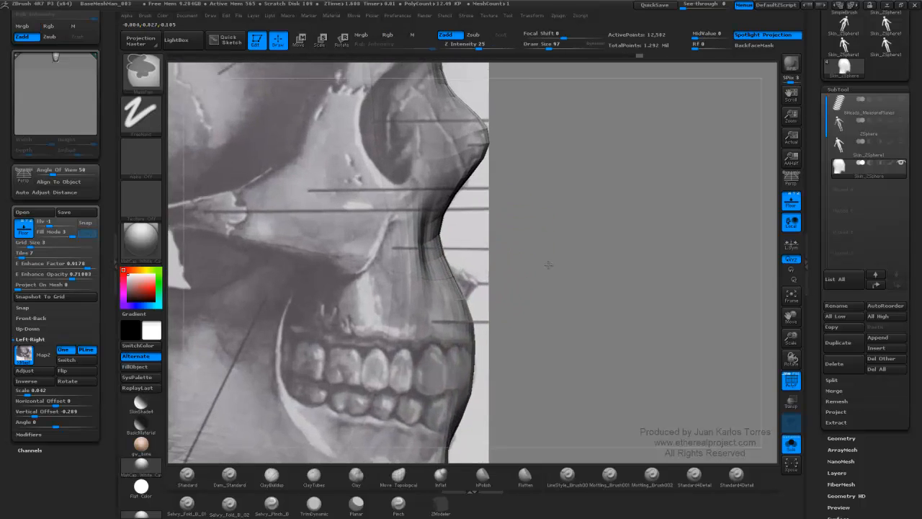
pyautogui.hotkey('shift', 'z')
pyautogui.press('s')
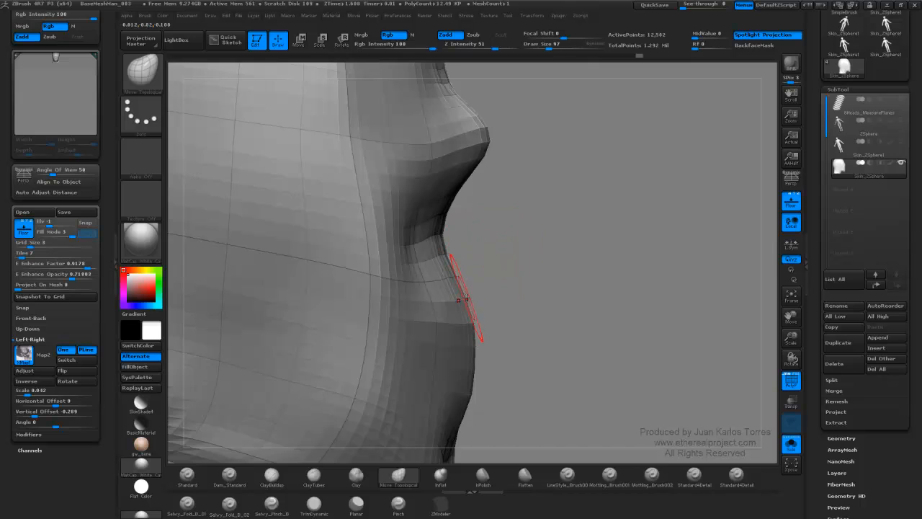
pyautogui.hotkey('shift', 'z')
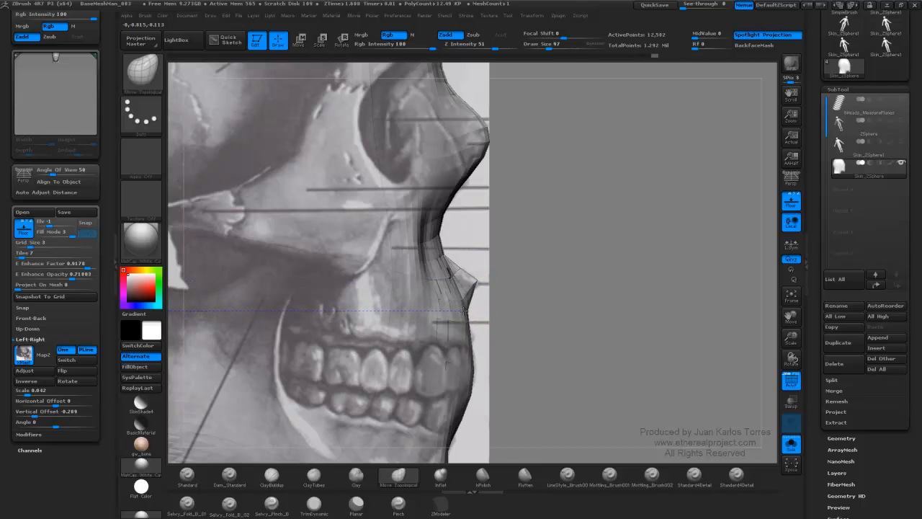
pyautogui.moveTo(463, 310); pyautogui.dragTo(465, 311)
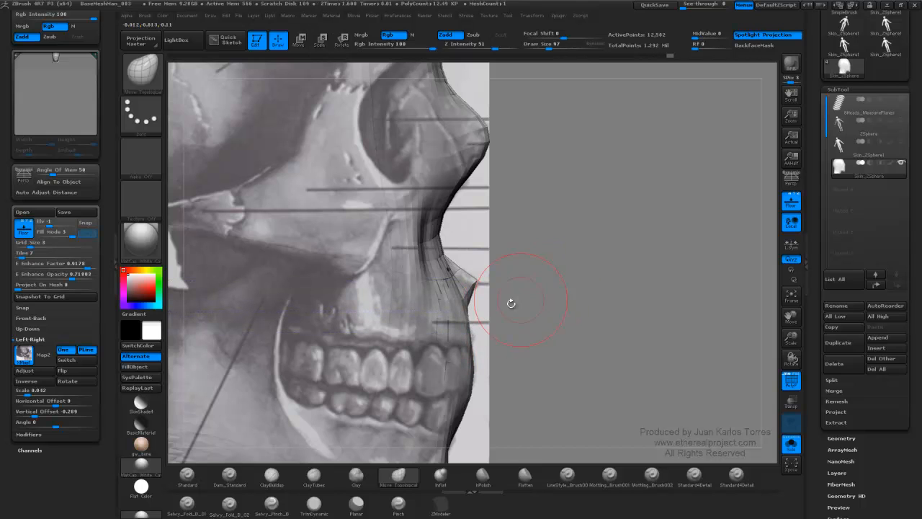
pyautogui.hotkey('ctrl', 'z')
pyautogui.moveTo(482, 326); pyautogui.dragTo(485, 324, button='right')
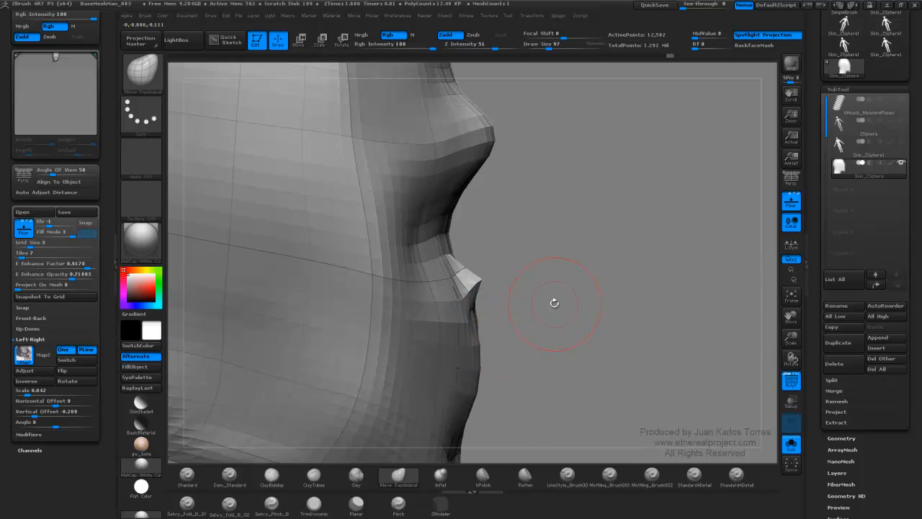
# Refine the lower forehead and brow contour above the nasal bone against the side skull profile.
pyautogui.moveTo(555, 303)
pyautogui.keyDown('shift'); pyautogui.mouseDown(button='right')
pyautogui.moveTo(601, 300)
pyautogui.moveTo(525, 288)
pyautogui.moveTo(555, 286)
pyautogui.mouseUp(button='right'); pyautogui.keyUp('shift')
pyautogui.moveTo(568, 255); pyautogui.dragTo(506, 291, button='right')
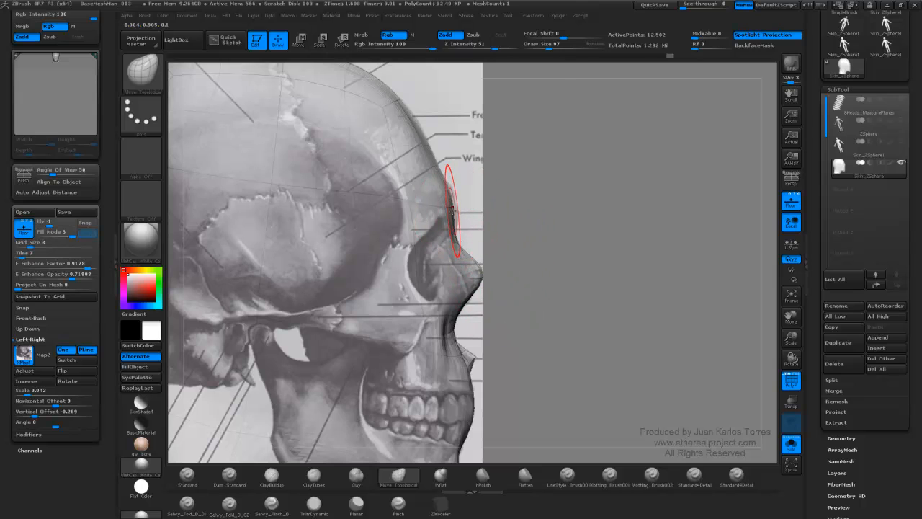
pyautogui.moveTo(452, 210)
pyautogui.mouseDown()
pyautogui.moveTo(458, 213)
pyautogui.moveTo(453, 183)
pyautogui.mouseUp()
pyautogui.keyDown('ctrl'); pyautogui.moveTo(538, 206); pyautogui.dragTo(504, 204, button='right'); pyautogui.keyUp('ctrl')
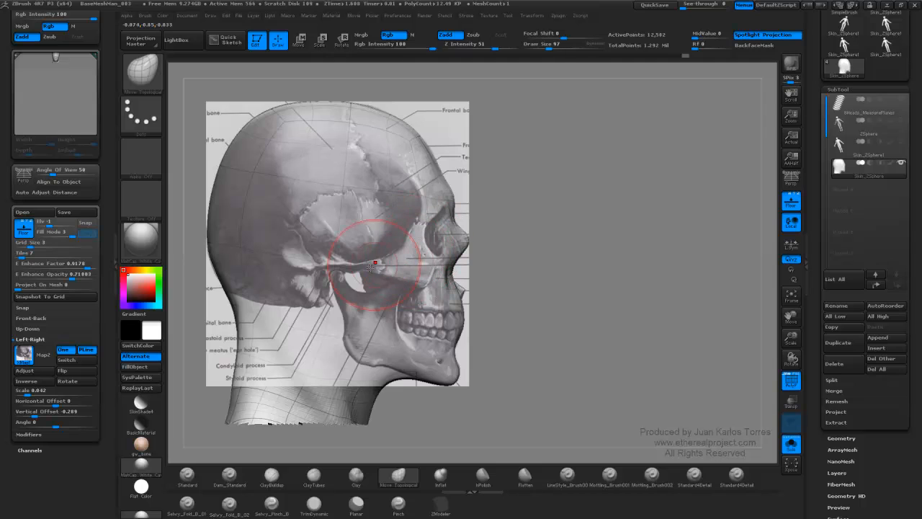
# With the Standard brush at draw size 39, carve the eye sockets and nasal cavity following the front skull reference.
pyautogui.hotkey('shift', 'z')
pyautogui.moveTo(417, 252); pyautogui.dragTo(353, 268, button='right')
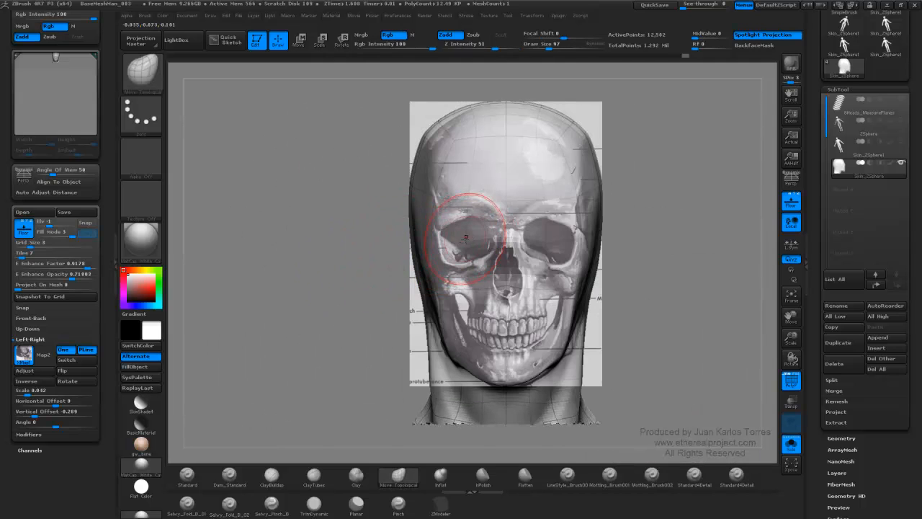
pyautogui.moveTo(465, 238)
pyautogui.mouseDown(button='right')
pyautogui.moveTo(497, 241)
pyautogui.moveTo(483, 240)
pyautogui.mouseUp(button='right')
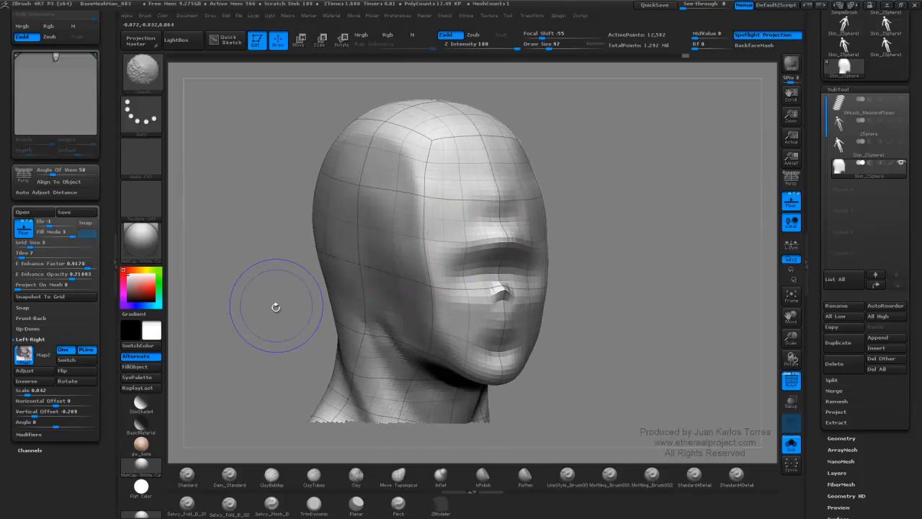
pyautogui.keyDown('shift'); pyautogui.moveTo(276, 308); pyautogui.dragTo(378, 318, button='right'); pyautogui.keyUp('shift')
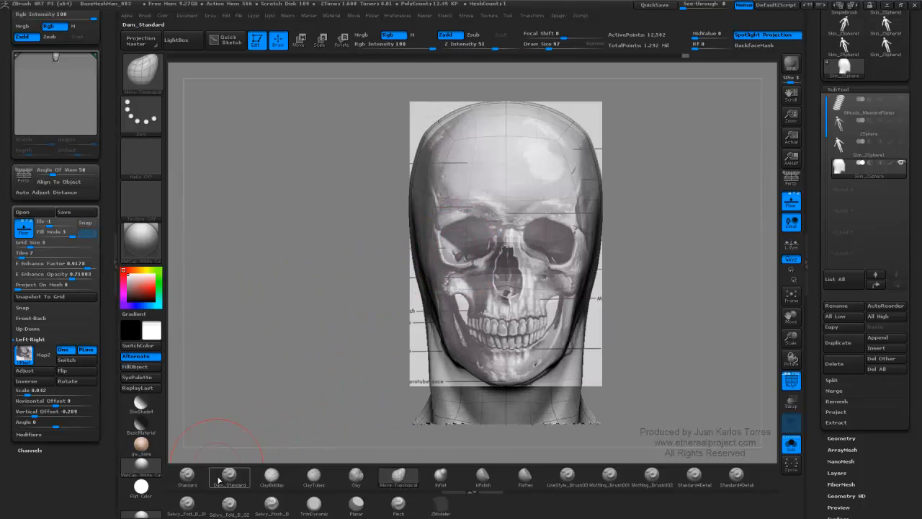
pyautogui.click(189, 473)
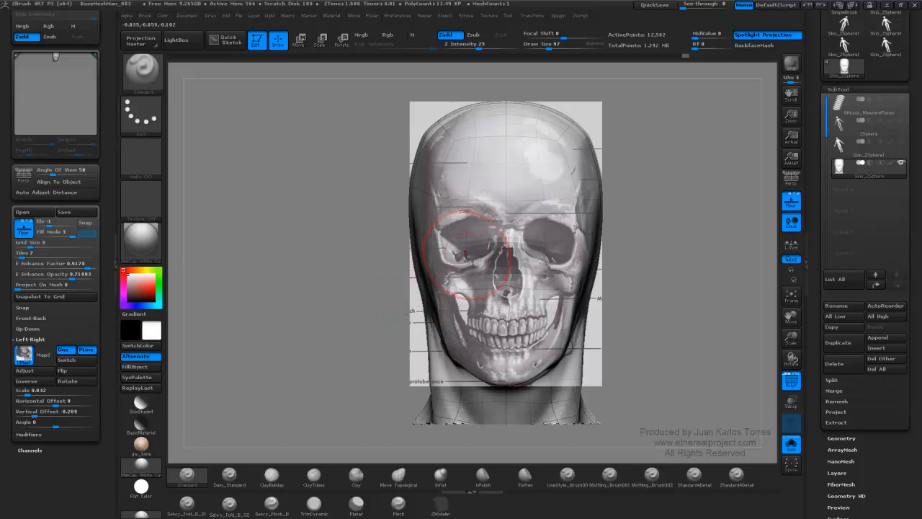
pyautogui.press('space')
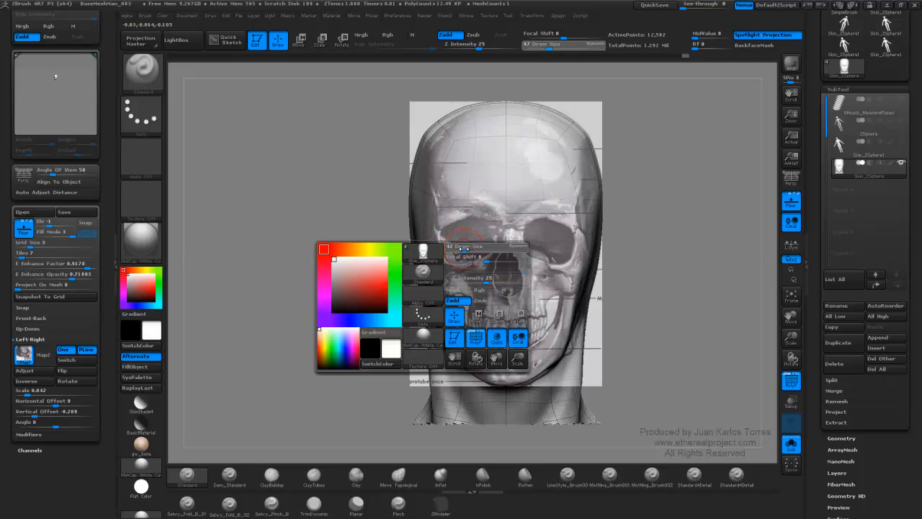
pyautogui.moveTo(464, 249); pyautogui.dragTo(470, 236)
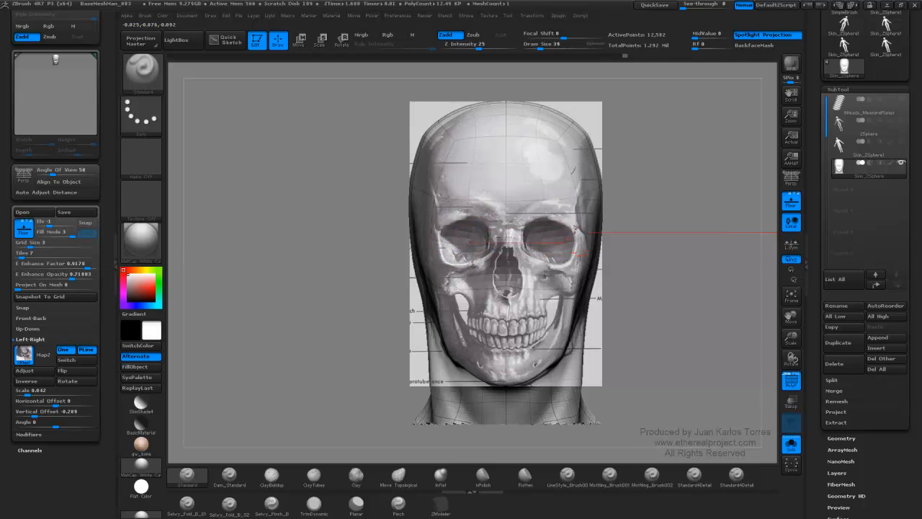
pyautogui.moveTo(486, 230)
pyautogui.mouseDown(button='right')
pyautogui.moveTo(531, 228)
pyautogui.moveTo(464, 221)
pyautogui.mouseUp(button='right')
pyautogui.moveTo(481, 226)
pyautogui.keyDown('shift'); pyautogui.mouseDown()
pyautogui.moveTo(475, 236)
pyautogui.moveTo(483, 226)
pyautogui.mouseUp(); pyautogui.keyUp('shift')
pyautogui.moveTo(482, 237)
pyautogui.mouseDown(button='right')
pyautogui.moveTo(508, 243)
pyautogui.moveTo(486, 260)
pyautogui.mouseUp(button='right')
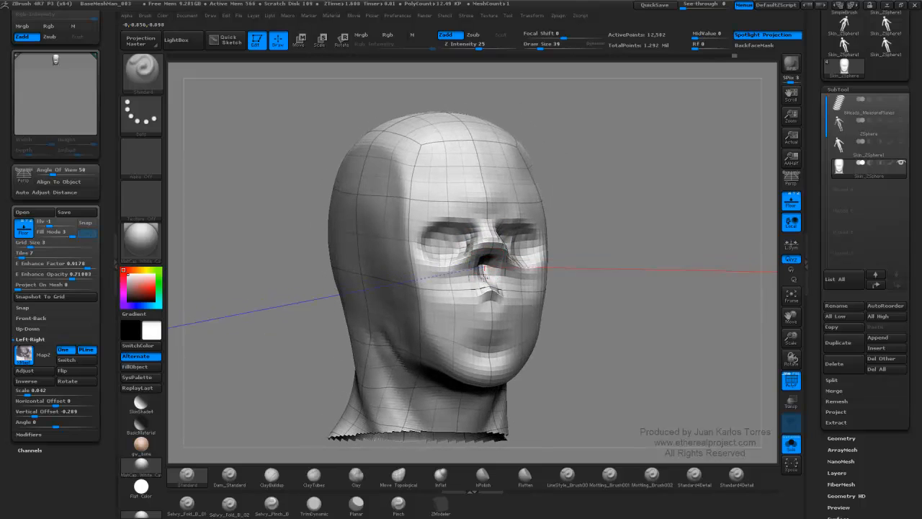
# Carve the hollows below the eye sockets and beside the nasal opening against the front skull reference.
pyautogui.keyDown('shift'); pyautogui.moveTo(619, 226); pyautogui.dragTo(610, 246); pyautogui.keyUp('shift')
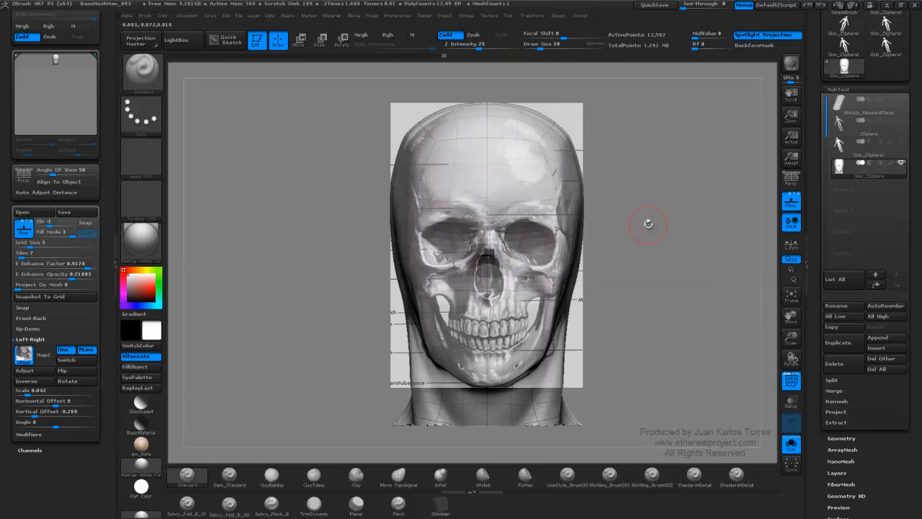
pyautogui.keyDown('alt'); pyautogui.moveTo(648, 224); pyautogui.dragTo(618, 214); pyautogui.keyUp('alt')
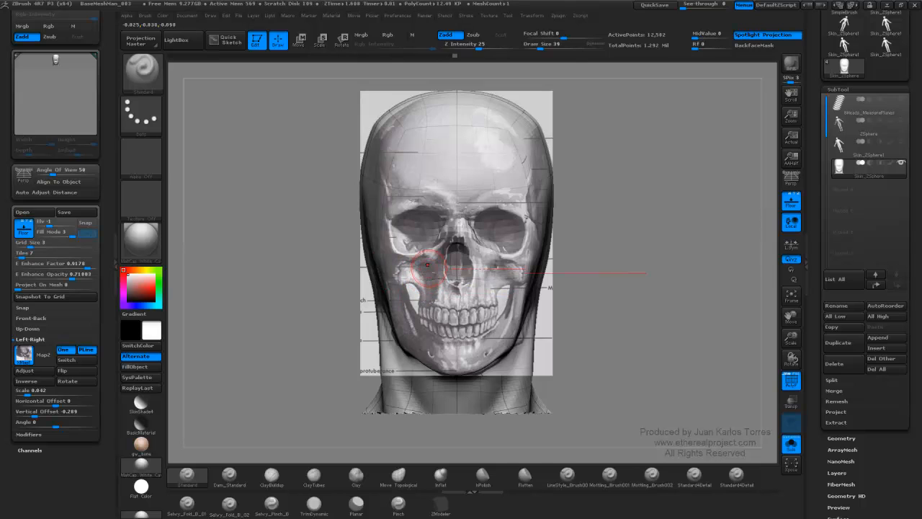
pyautogui.moveTo(451, 257); pyautogui.dragTo(500, 262, button='right')
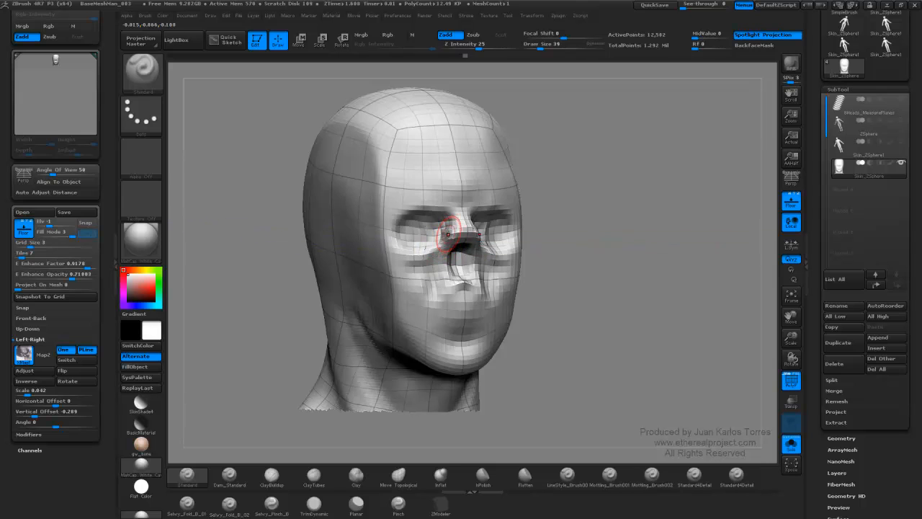
pyautogui.keyDown('shift'); pyautogui.moveTo(531, 223); pyautogui.dragTo(516, 192, button='right'); pyautogui.keyUp('shift')
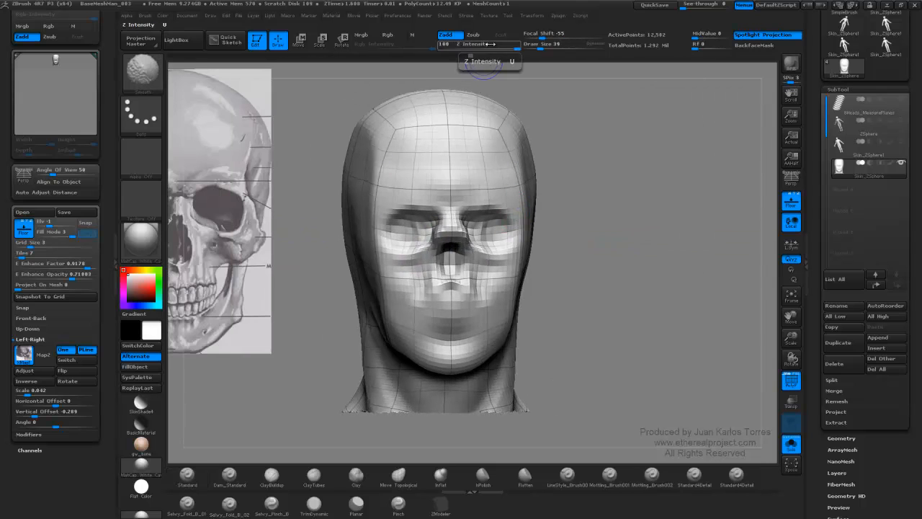
# Set the Smooth brush's Z Intensity to 17, then carve and soften the hollow beneath the cheekbones.
pyautogui.moveTo(489, 44); pyautogui.dragTo(478, 45)
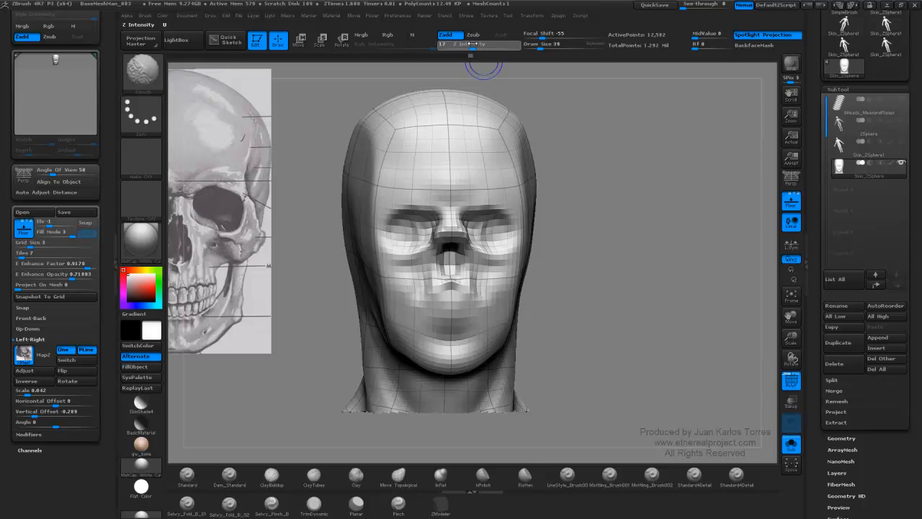
pyautogui.moveTo(451, 183)
pyautogui.mouseDown(button='right')
pyautogui.moveTo(508, 188)
pyautogui.moveTo(431, 191)
pyautogui.mouseUp(button='right')
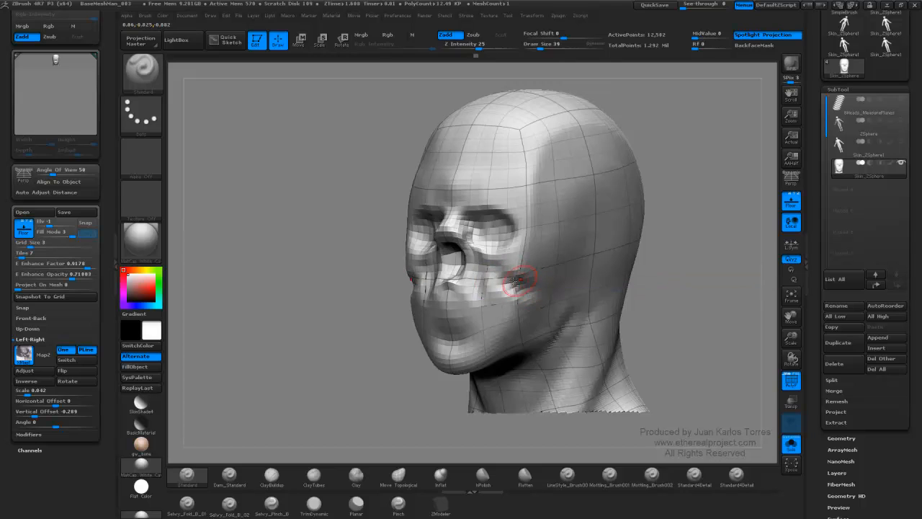
pyautogui.moveTo(485, 280)
pyautogui.mouseDown()
pyautogui.moveTo(530, 308)
pyautogui.moveTo(514, 291)
pyautogui.moveTo(516, 311)
pyautogui.moveTo(499, 330)
pyautogui.moveTo(518, 322)
pyautogui.moveTo(530, 333)
pyautogui.moveTo(520, 303)
pyautogui.mouseUp()
pyautogui.moveTo(516, 297)
pyautogui.keyDown('shift'); pyautogui.mouseDown()
pyautogui.moveTo(495, 324)
pyautogui.moveTo(513, 315)
pyautogui.moveTo(510, 330)
pyautogui.moveTo(522, 302)
pyautogui.mouseUp(); pyautogui.keyUp('shift')
pyautogui.moveTo(540, 306)
pyautogui.keyDown('alt'); pyautogui.mouseDown(button='right')
pyautogui.moveTo(487, 322)
pyautogui.moveTo(482, 312)
pyautogui.moveTo(507, 309)
pyautogui.mouseUp(button='right'); pyautogui.keyUp('alt')
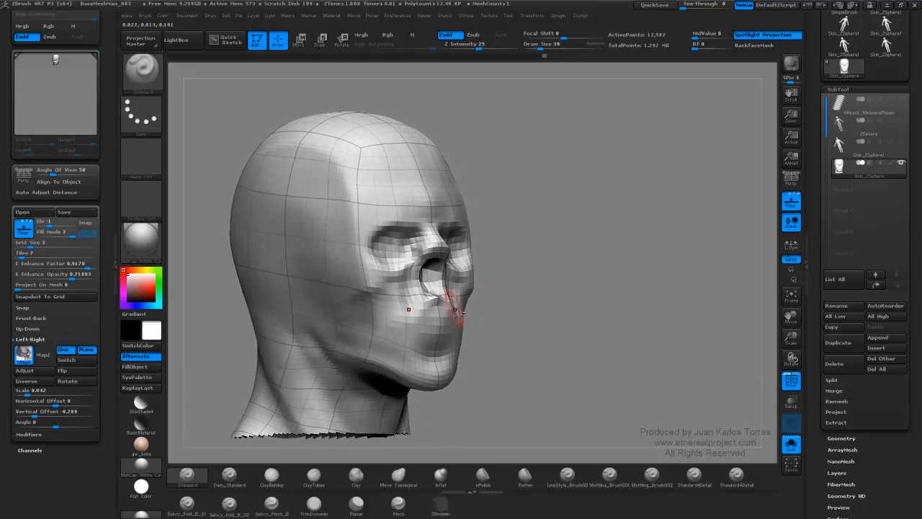
# Extend the groove under the cheekbone back toward the ear to define the zygomatic arch as in the side skull.
pyautogui.moveTo(396, 298); pyautogui.dragTo(360, 307)
pyautogui.moveTo(360, 300); pyautogui.dragTo(505, 311, button='right')
pyautogui.keyDown('alt'); pyautogui.moveTo(472, 286); pyautogui.dragTo(576, 292, button='right'); pyautogui.keyUp('alt')
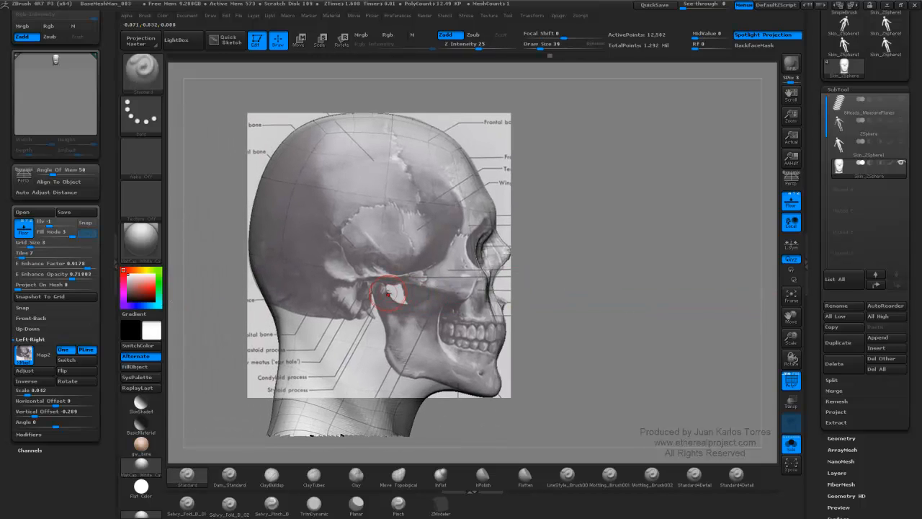
pyautogui.moveTo(516, 288); pyautogui.dragTo(422, 310, button='right')
pyautogui.moveTo(395, 304); pyautogui.dragTo(431, 319)
pyautogui.moveTo(401, 320)
pyautogui.mouseDown()
pyautogui.moveTo(428, 330)
pyautogui.moveTo(424, 319)
pyautogui.moveTo(445, 312)
pyautogui.mouseUp()
pyautogui.moveTo(433, 312); pyautogui.dragTo(461, 315, button='right')
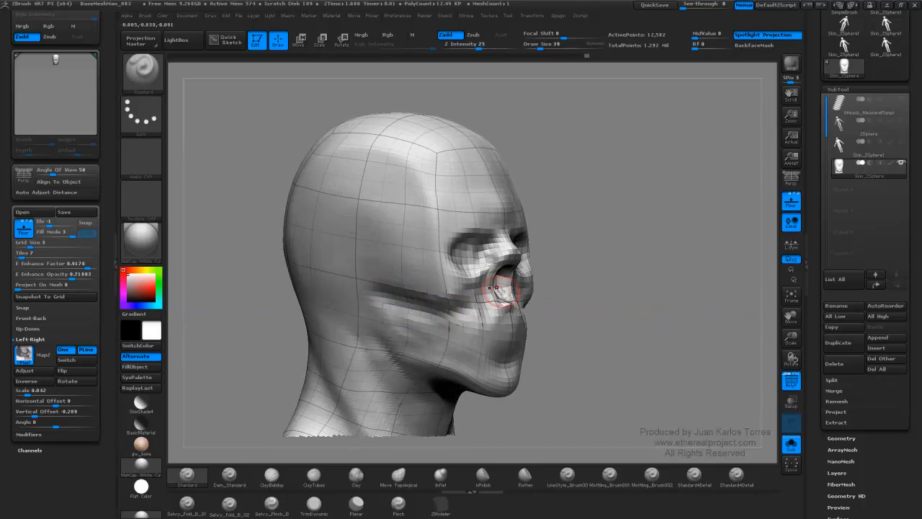
# Carve the rear edge of the jaw below the ear to match the side skull reference.
pyautogui.hotkey('shift', 'z')
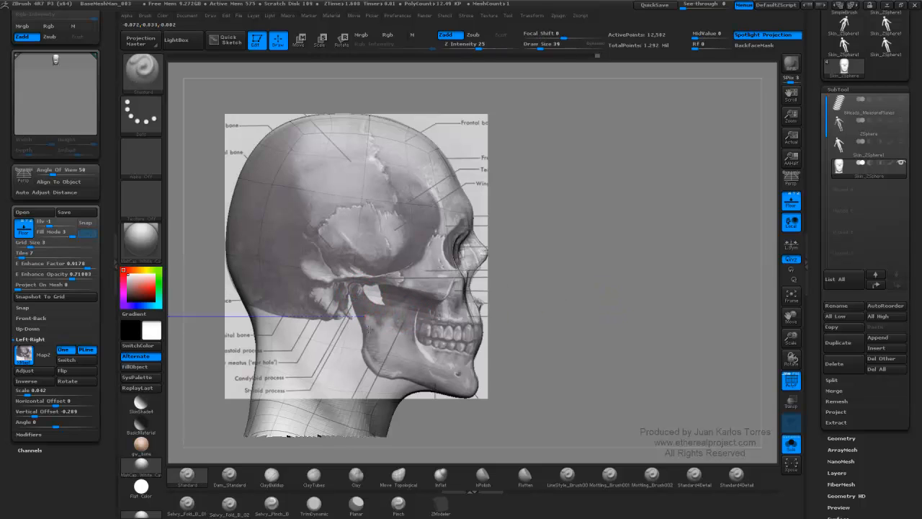
pyautogui.hotkey('shift', 'z')
pyautogui.moveTo(372, 307); pyautogui.dragTo(389, 312, button='right')
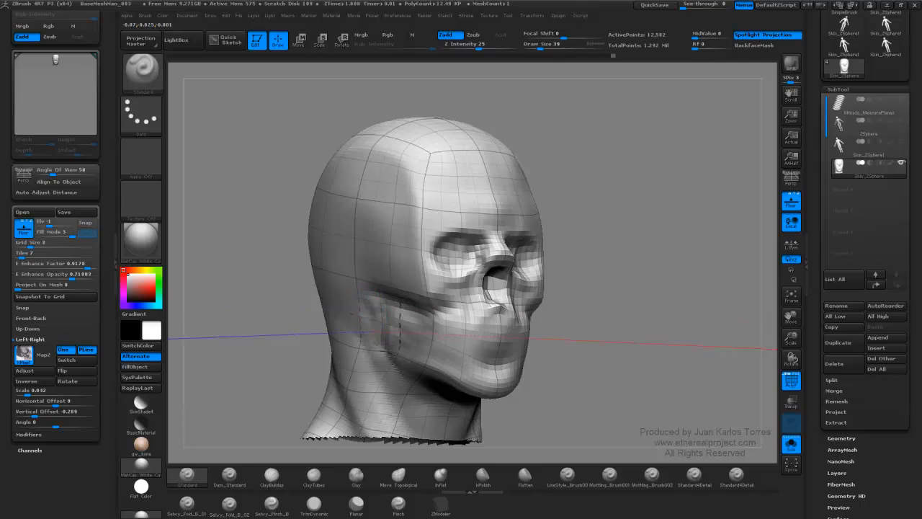
# Carve the temporal hollow behind the brow and above the zygomatic arch, smoothing its surface.
pyautogui.moveTo(583, 295)
pyautogui.mouseDown(button='right')
pyautogui.moveTo(595, 303)
pyautogui.moveTo(599, 293)
pyautogui.mouseUp(button='right')
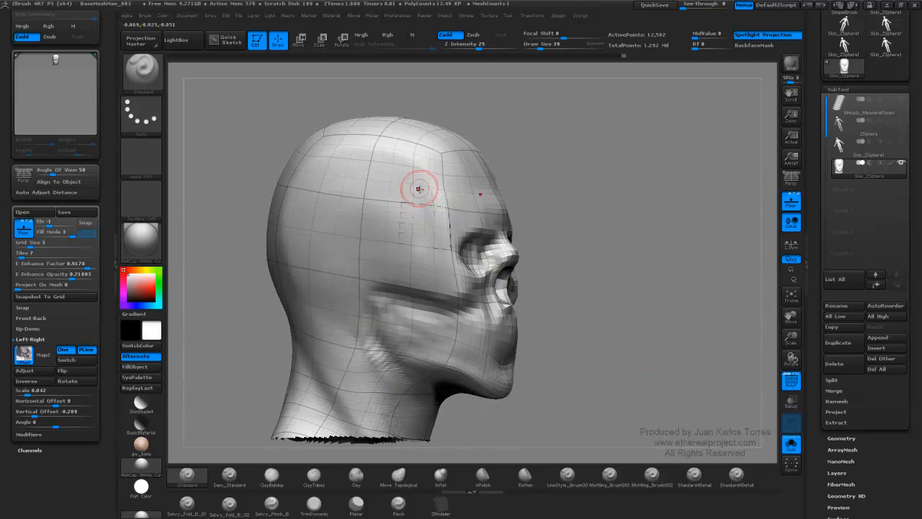
pyautogui.moveTo(419, 188)
pyautogui.mouseDown()
pyautogui.moveTo(416, 232)
pyautogui.moveTo(370, 252)
pyautogui.moveTo(401, 243)
pyautogui.mouseUp()
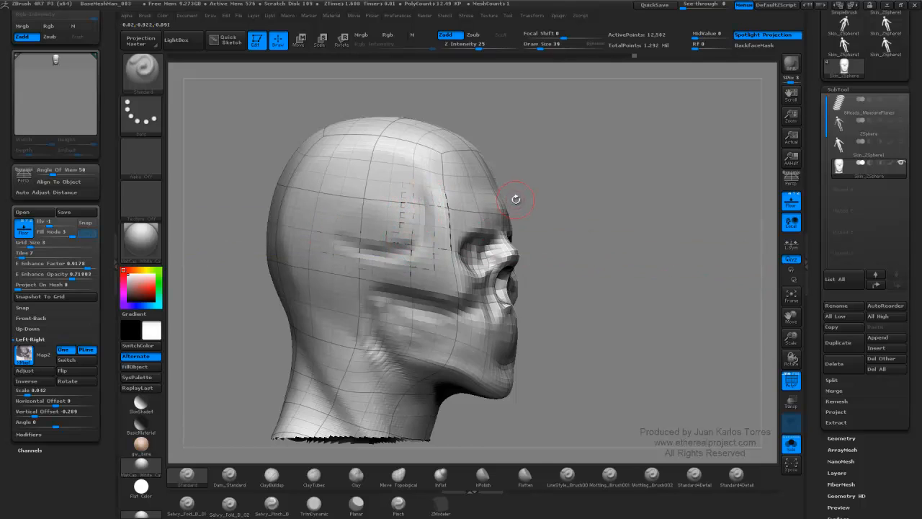
pyautogui.moveTo(413, 188)
pyautogui.mouseDown()
pyautogui.moveTo(420, 224)
pyautogui.moveTo(355, 222)
pyautogui.moveTo(351, 231)
pyautogui.moveTo(382, 243)
pyautogui.moveTo(396, 189)
pyautogui.mouseUp()
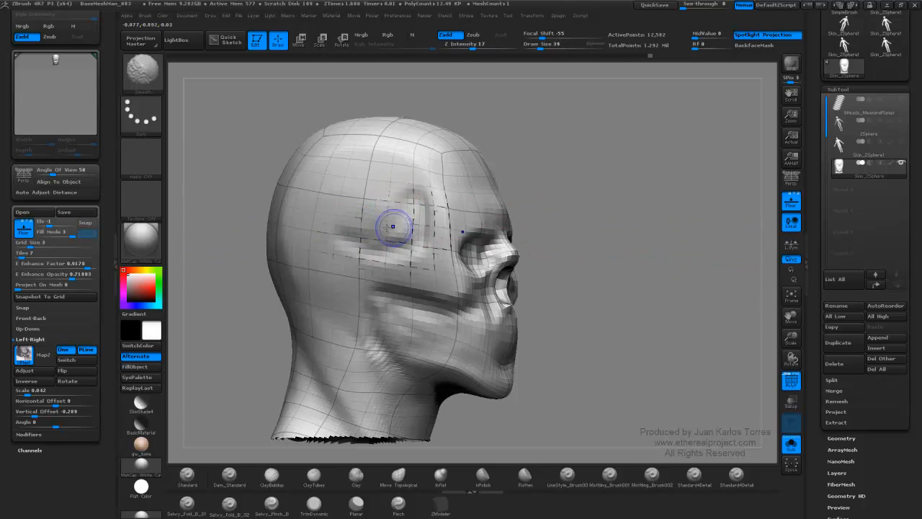
pyautogui.moveTo(394, 225)
pyautogui.keyDown('shift'); pyautogui.mouseDown()
pyautogui.moveTo(396, 214)
pyautogui.moveTo(392, 223)
pyautogui.mouseUp(); pyautogui.keyUp('shift')
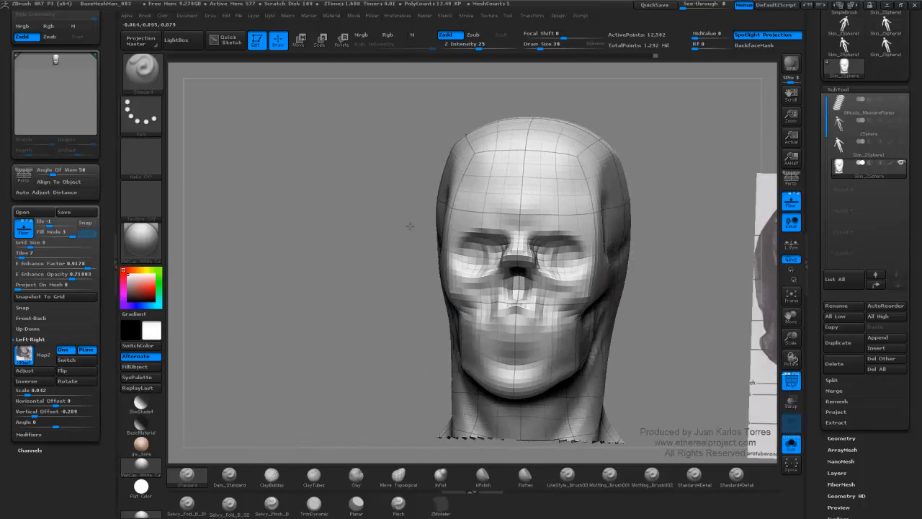
pyautogui.moveTo(409, 226)
pyautogui.mouseDown()
pyautogui.moveTo(456, 227)
pyautogui.moveTo(423, 231)
pyautogui.mouseUp()
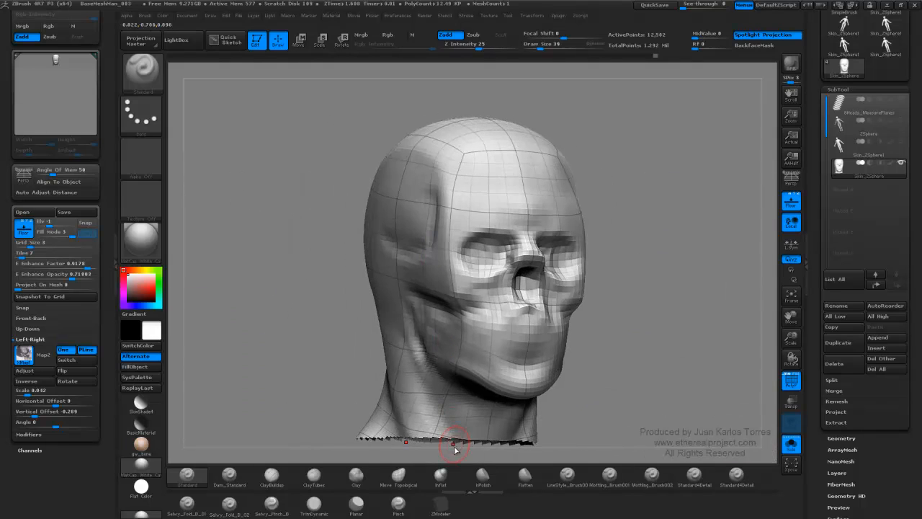
# Switch to the Move Topological brush at draw size 113 and adjust the forehead and upper sides of the cranium.
pyautogui.click(408, 478)
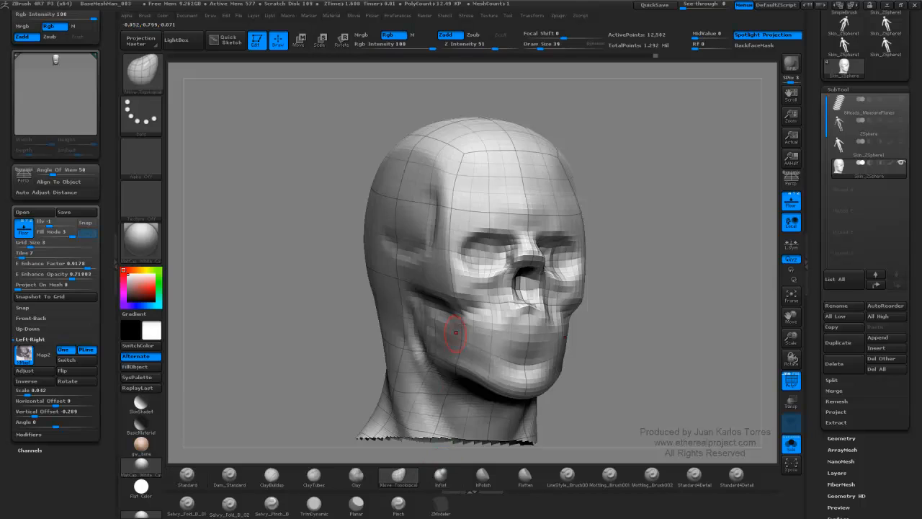
pyautogui.moveTo(466, 270); pyautogui.dragTo(433, 273, button='right')
pyautogui.press('space')
pyautogui.moveTo(461, 193); pyautogui.dragTo(498, 193)
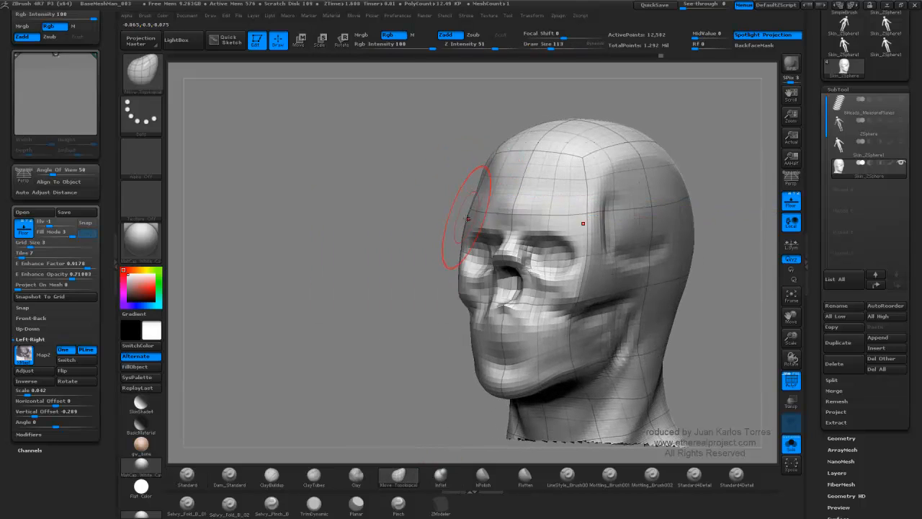
pyautogui.moveTo(493, 155); pyautogui.dragTo(562, 164, button='right')
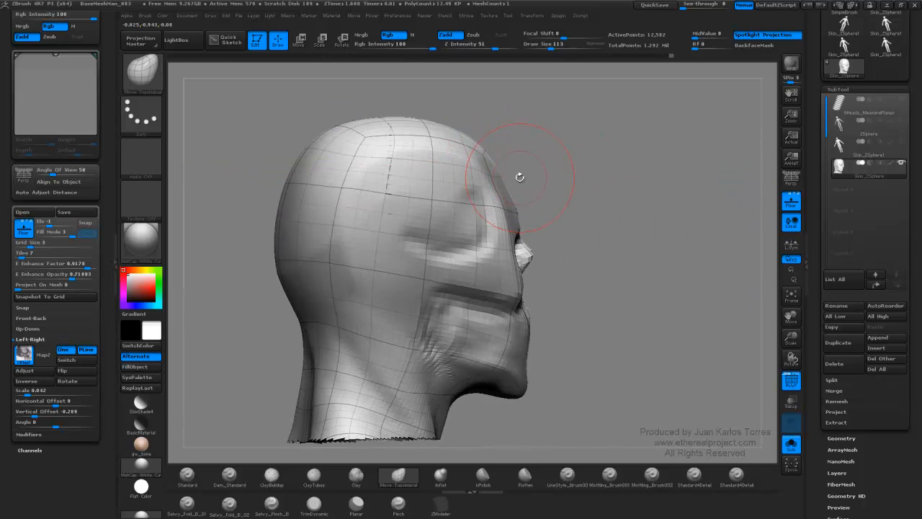
# Drop the head to its lowest subdivision level and fit the forehead profile to the side skull reference.
pyautogui.press('1')
pyautogui.hotkey('shift', 'd')
pyautogui.hotkey('shift', 'd')
pyautogui.hotkey('shift', 'd')
pyautogui.press('1')
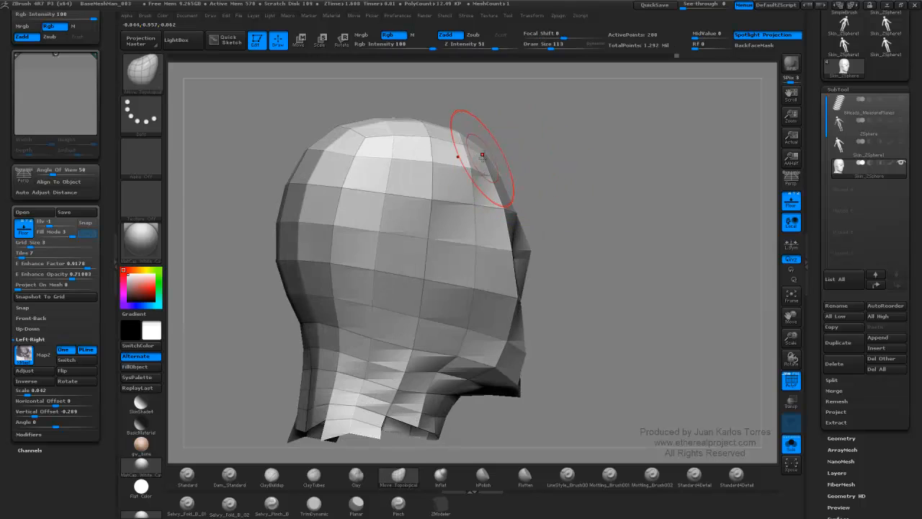
pyautogui.hotkey('shift', 'z')
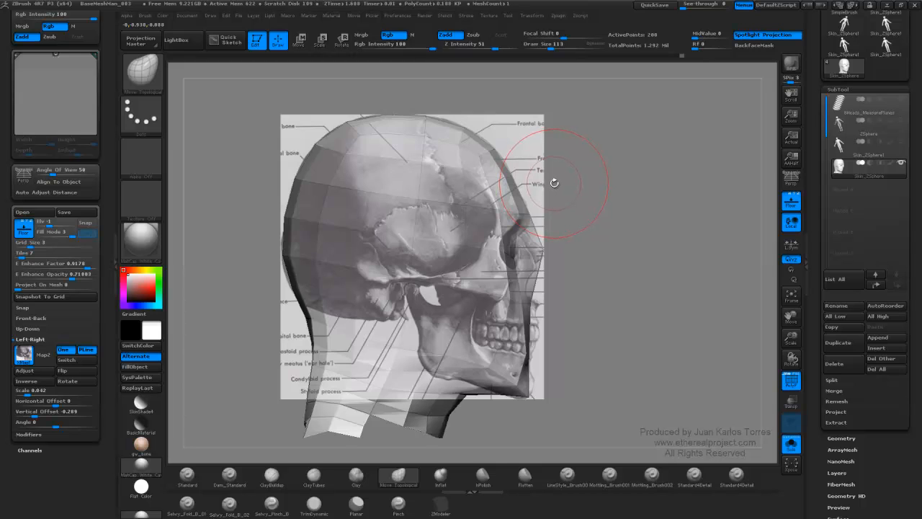
pyautogui.moveTo(551, 184)
pyautogui.mouseDown()
pyautogui.moveTo(559, 186)
pyautogui.moveTo(508, 191)
pyautogui.moveTo(528, 174)
pyautogui.moveTo(466, 169)
pyautogui.moveTo(578, 188)
pyautogui.moveTo(534, 198)
pyautogui.mouseUp()
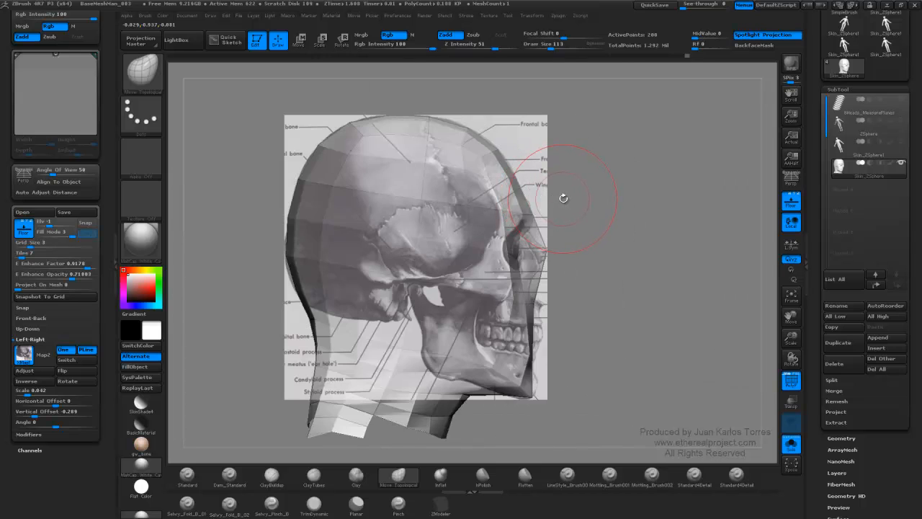
# Return the head to its highest subdivision level and refine the forehead contour against the side skull.
pyautogui.press('d')
pyautogui.press('d')
pyautogui.press('d')
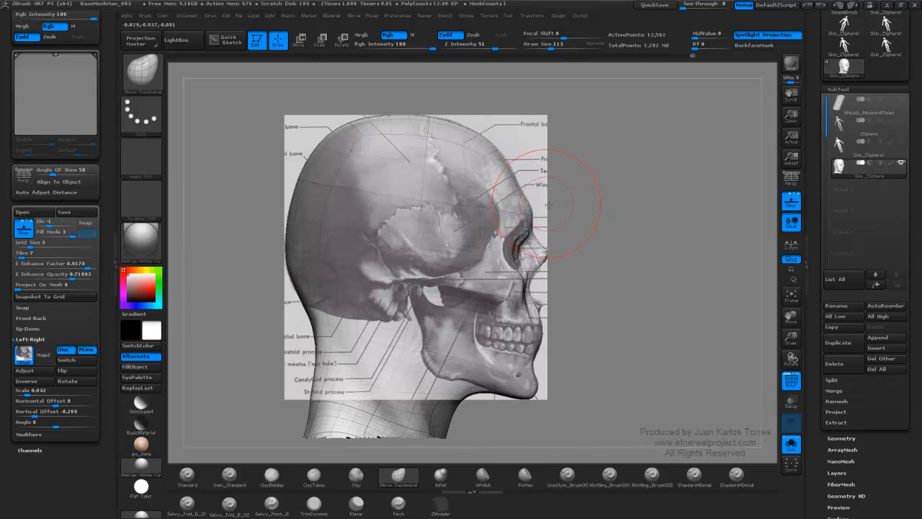
pyautogui.moveTo(546, 201); pyautogui.dragTo(554, 200)
# Set the draw size to 277 and, at the lowest subdivision level, fit the upper sides of the cranium to the front skull reference.
pyautogui.moveTo(470, 162)
pyautogui.keyDown('shift'); pyautogui.mouseDown()
pyautogui.moveTo(485, 182)
pyautogui.moveTo(378, 215)
pyautogui.mouseUp(); pyautogui.keyUp('shift')
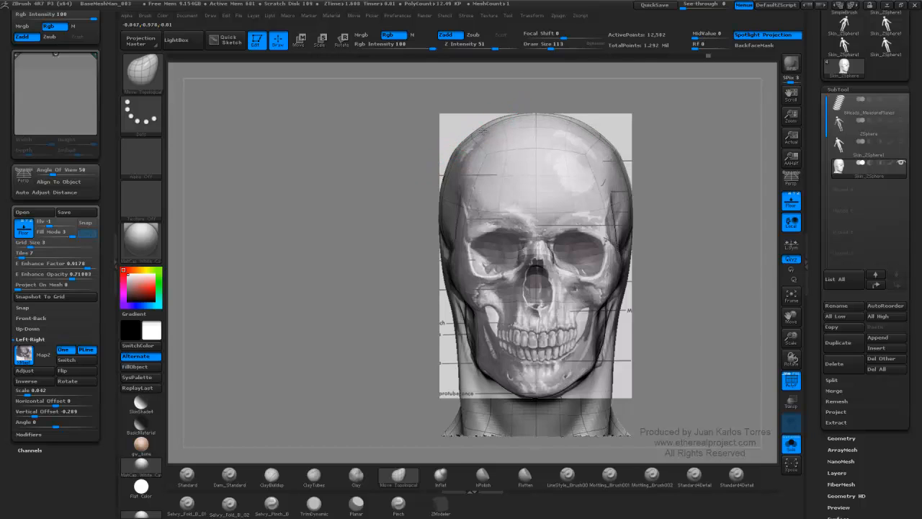
pyautogui.press('space')
pyautogui.moveTo(460, 145); pyautogui.dragTo(471, 146)
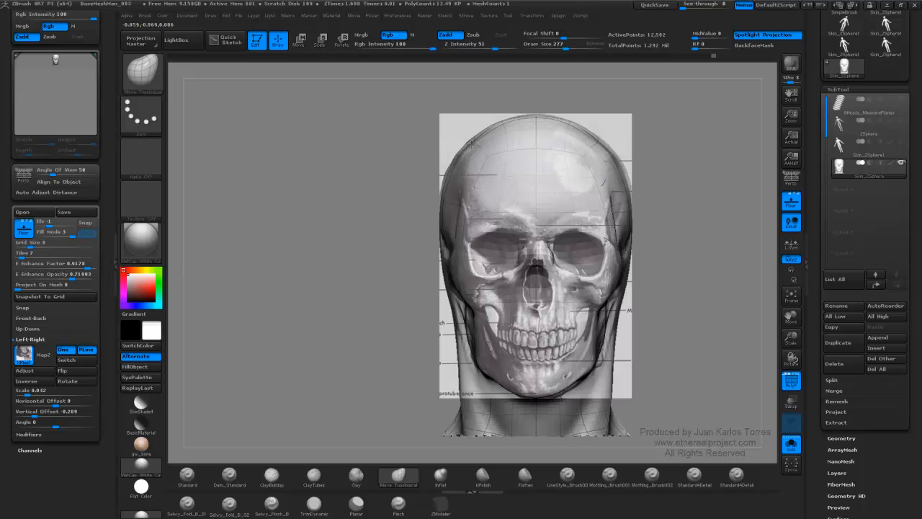
pyautogui.press('shift')
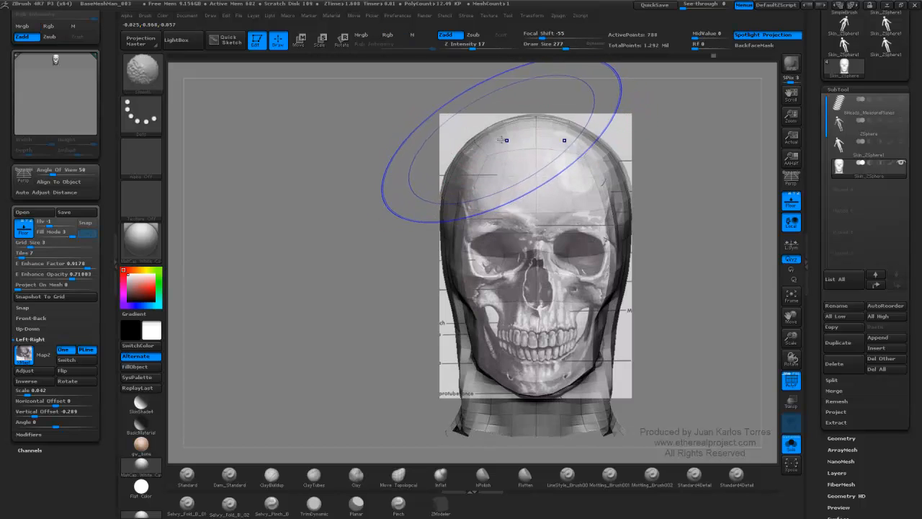
pyautogui.moveTo(465, 141); pyautogui.dragTo(469, 143)
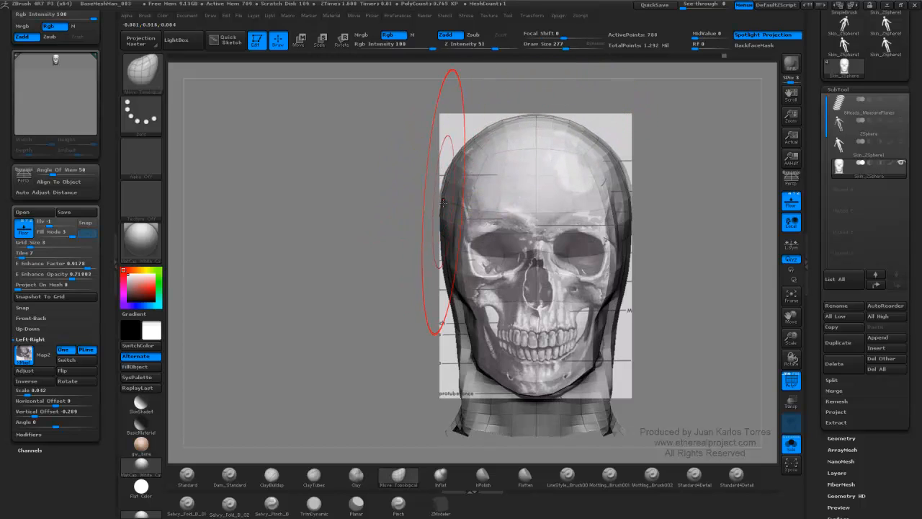
# Reduce the draw size to 131 and adjust the lower side contour of the head toward the jaw against the front reference.
pyautogui.press('space')
pyautogui.moveTo(418, 237); pyautogui.dragTo(407, 237)
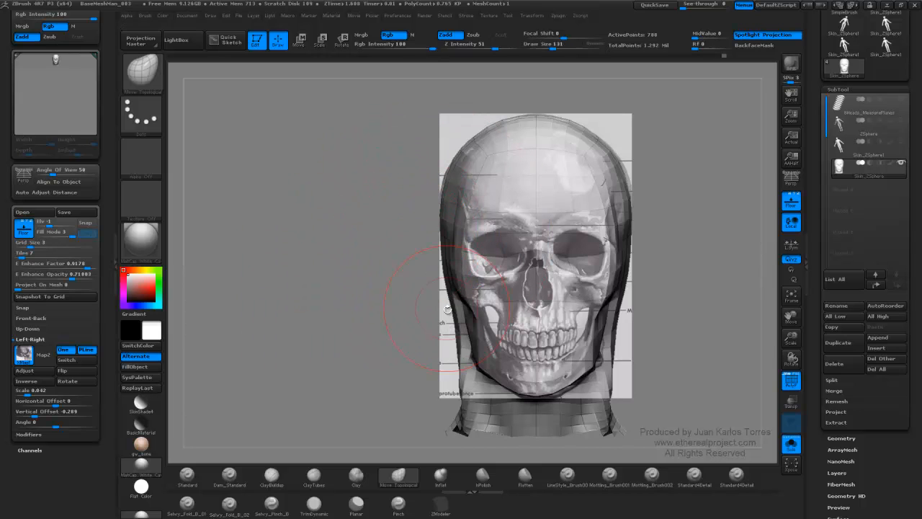
pyautogui.moveTo(454, 325); pyautogui.dragTo(457, 324)
pyautogui.moveTo(359, 317)
pyautogui.mouseDown()
pyautogui.moveTo(432, 321)
pyautogui.moveTo(425, 323)
pyautogui.mouseUp()
pyautogui.moveTo(438, 320); pyautogui.dragTo(416, 315, button='right')
pyautogui.moveTo(435, 351); pyautogui.dragTo(431, 349)
# Reshape the lower back of the skull and its sides where they meet the neck with Move Topological.
pyautogui.keyDown('shift'); pyautogui.moveTo(385, 258); pyautogui.dragTo(620, 193); pyautogui.keyUp('shift')
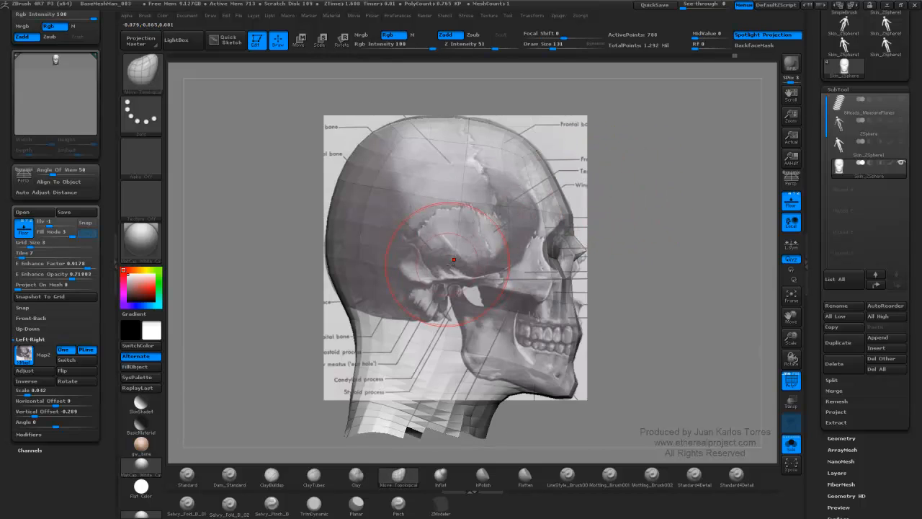
pyautogui.moveTo(411, 332); pyautogui.dragTo(423, 299, button='right')
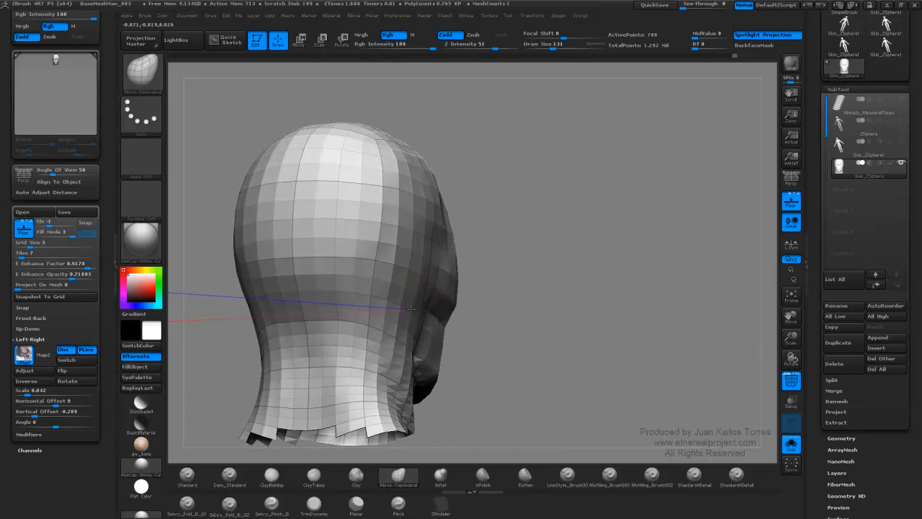
pyautogui.moveTo(411, 309); pyautogui.dragTo(382, 309)
pyautogui.moveTo(373, 307); pyautogui.dragTo(394, 309, button='right')
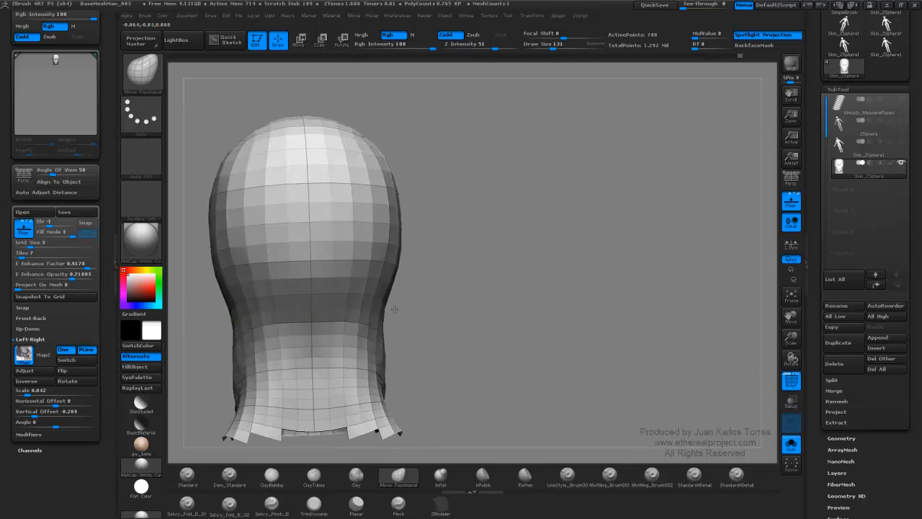
pyautogui.keyDown('shift'); pyautogui.moveTo(474, 269); pyautogui.dragTo(367, 309, button='right'); pyautogui.keyUp('shift')
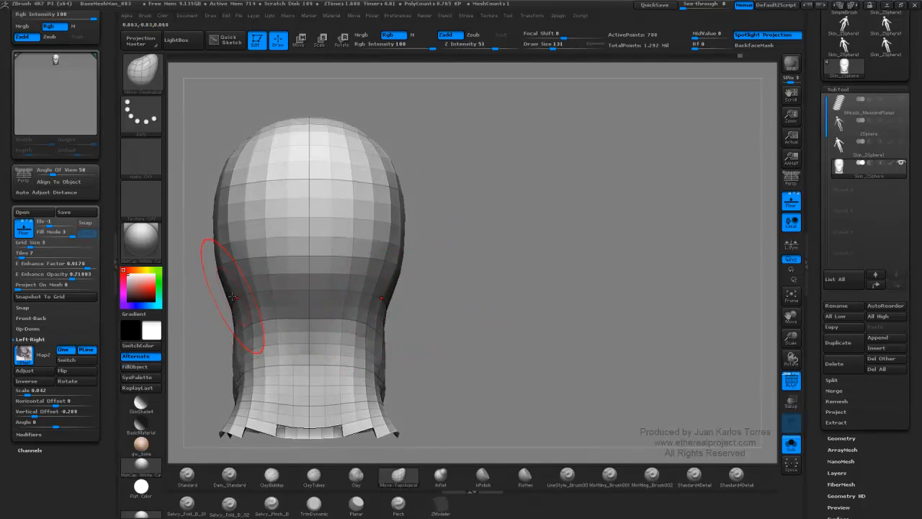
pyautogui.moveTo(231, 308); pyautogui.dragTo(341, 240, button='right')
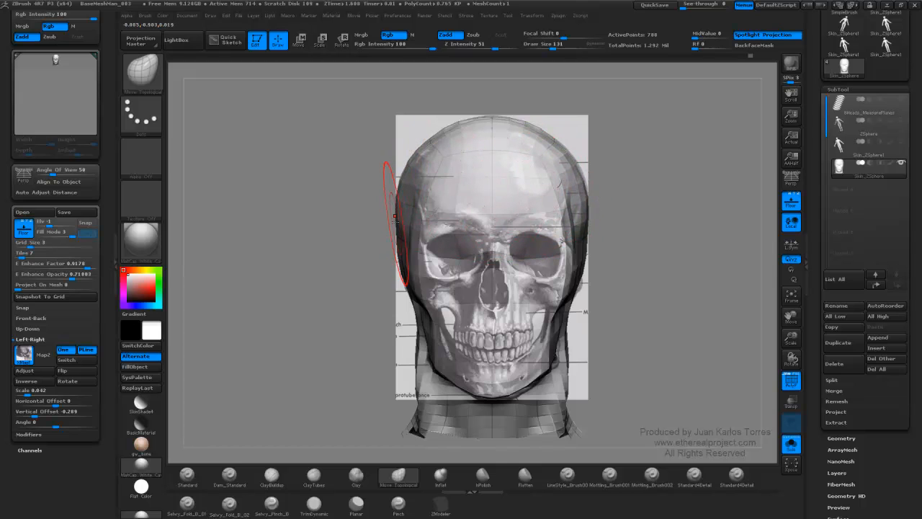
# Set the reference grid's Enhance Factor to 0.99367 and fit the side contour around the zygomatic arches to the front skull reference.
pyautogui.keyDown('ctrl'); pyautogui.moveTo(400, 189); pyautogui.dragTo(420, 214, button='right'); pyautogui.keyUp('ctrl')
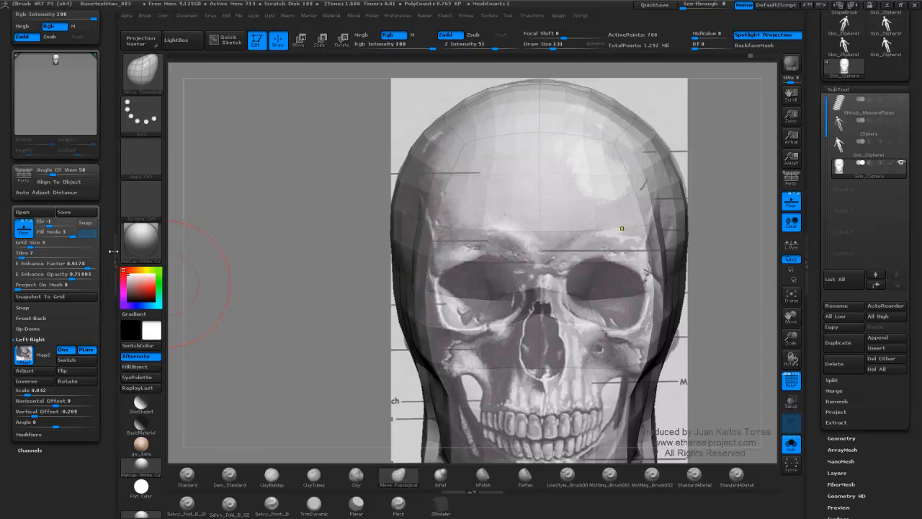
pyautogui.moveTo(89, 268); pyautogui.dragTo(93, 268)
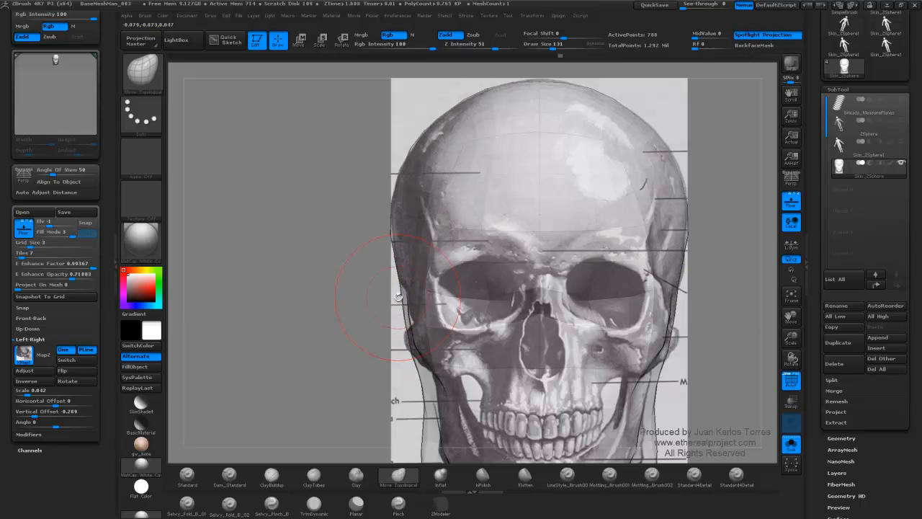
pyautogui.moveTo(397, 297)
pyautogui.mouseDown(button='right')
pyautogui.moveTo(462, 298)
pyautogui.moveTo(377, 298)
pyautogui.moveTo(381, 309)
pyautogui.moveTo(315, 309)
pyautogui.moveTo(309, 300)
pyautogui.mouseUp(button='right')
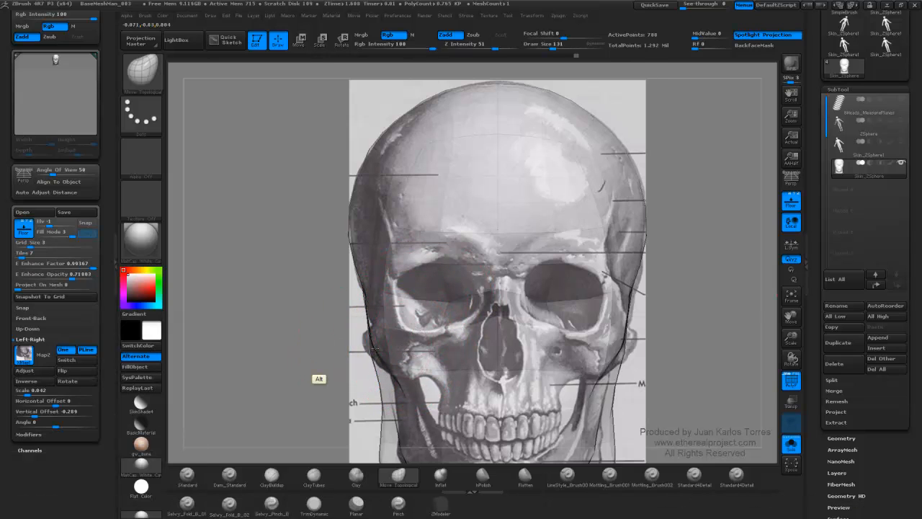
pyautogui.keyDown('alt'); pyautogui.moveTo(368, 362); pyautogui.dragTo(374, 253, button='right'); pyautogui.keyUp('alt')
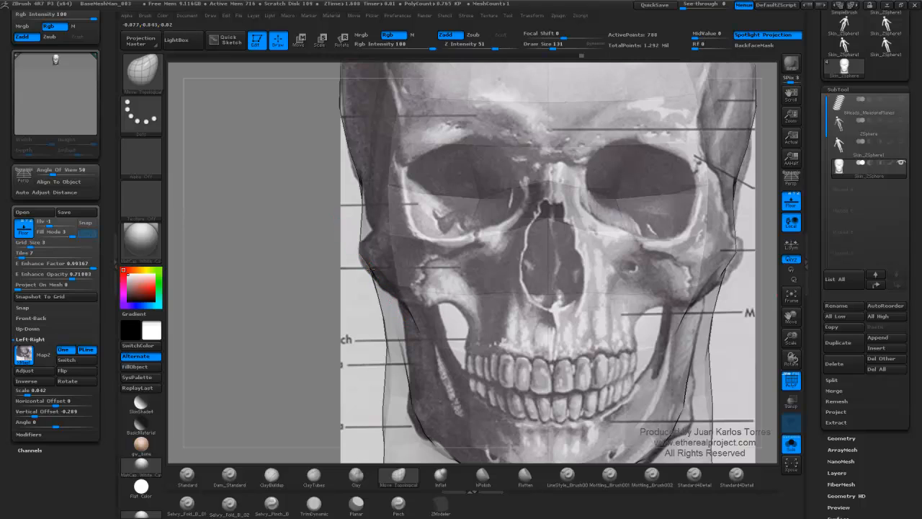
pyautogui.press('shift')
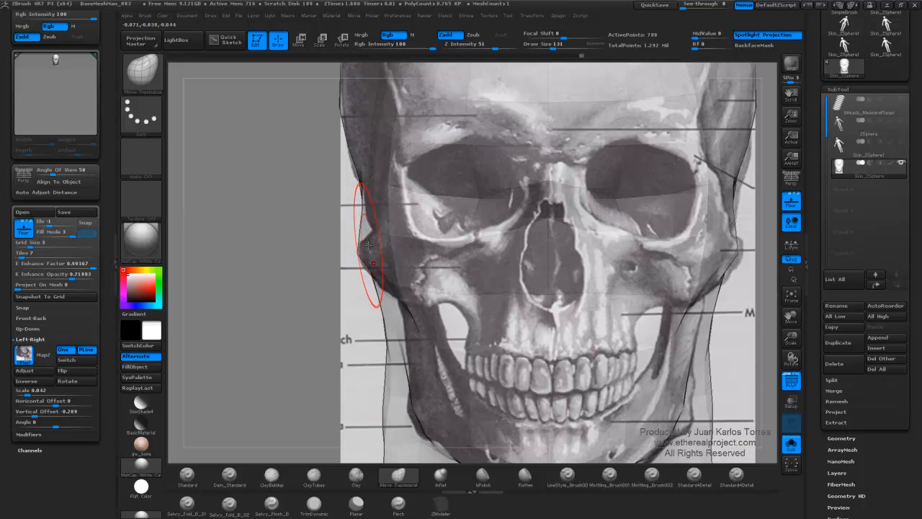
pyautogui.moveTo(369, 245)
pyautogui.mouseDown(button='right')
pyautogui.moveTo(439, 246)
pyautogui.moveTo(372, 244)
pyautogui.mouseUp(button='right')
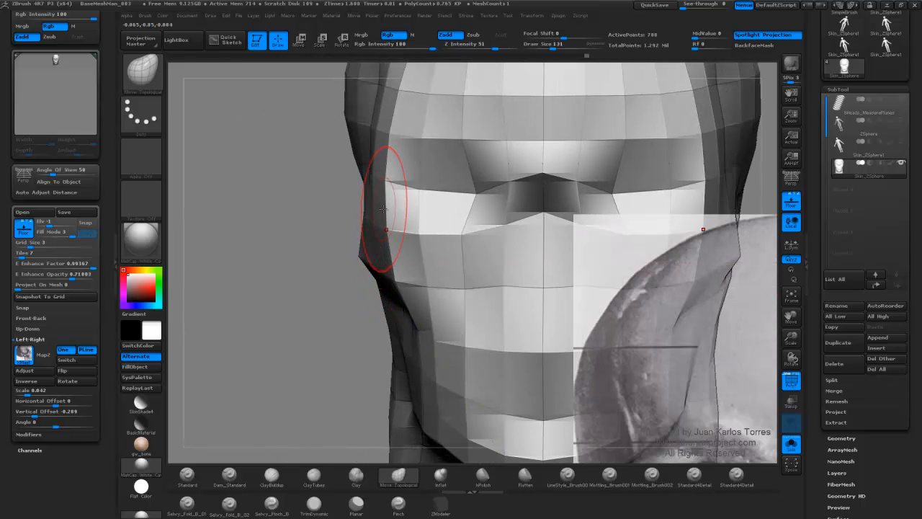
pyautogui.keyDown('shift'); pyautogui.moveTo(326, 271); pyautogui.dragTo(325, 278); pyautogui.keyUp('shift')
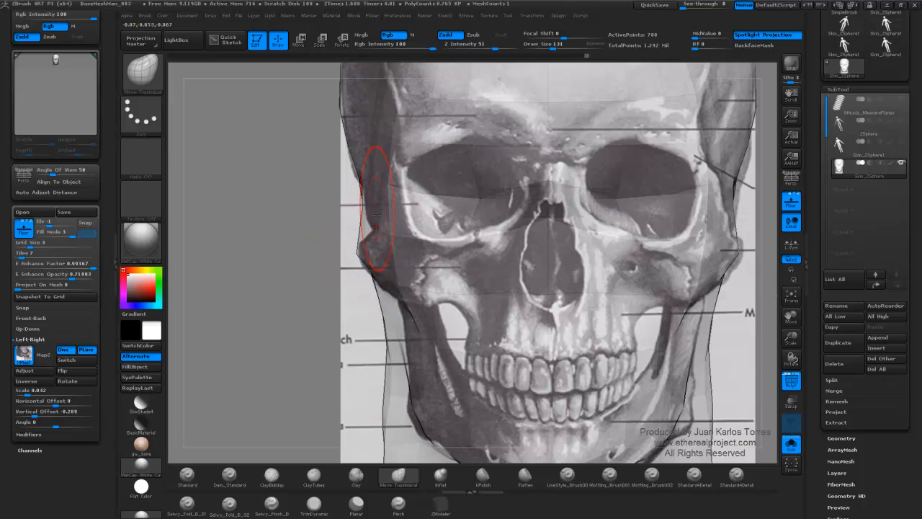
# Return the head to its highest subdivision level and set the reference grid's Enhance Factor to 0.89883.
pyautogui.press('d')
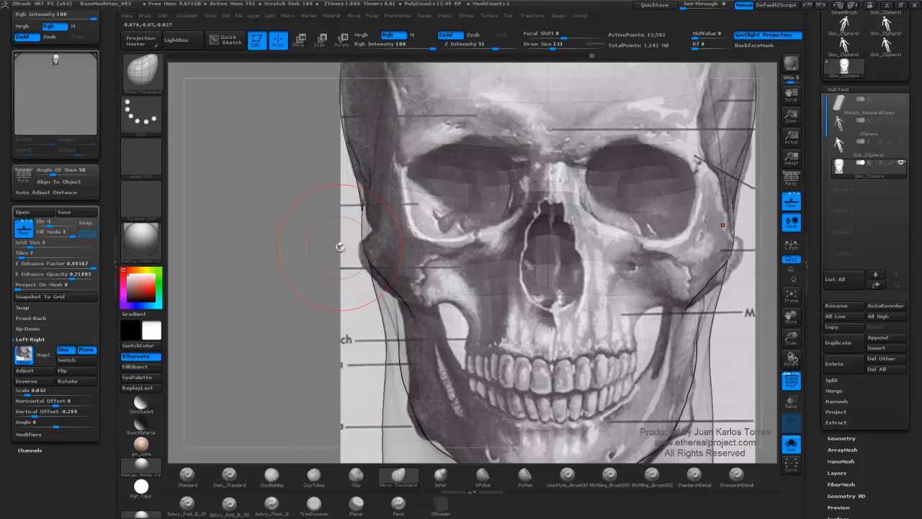
pyautogui.moveTo(92, 266); pyautogui.dragTo(86, 266)
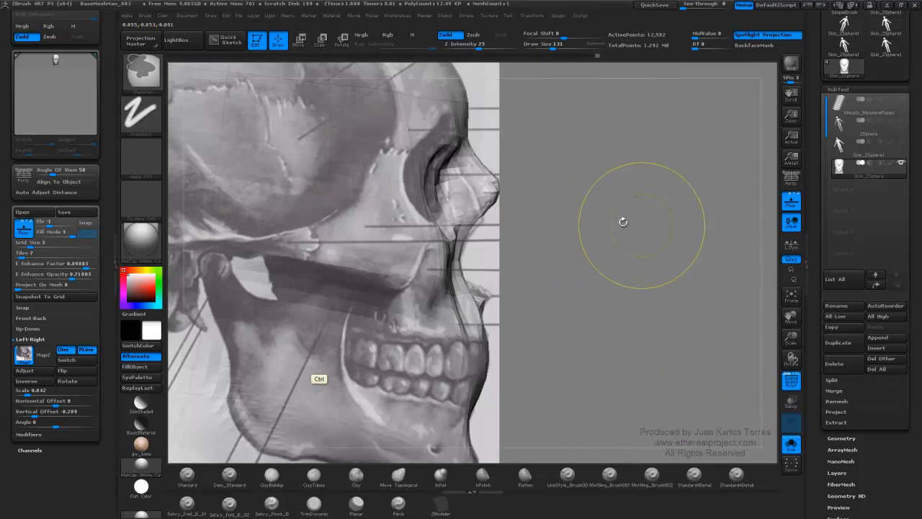
pyautogui.click(399, 475)
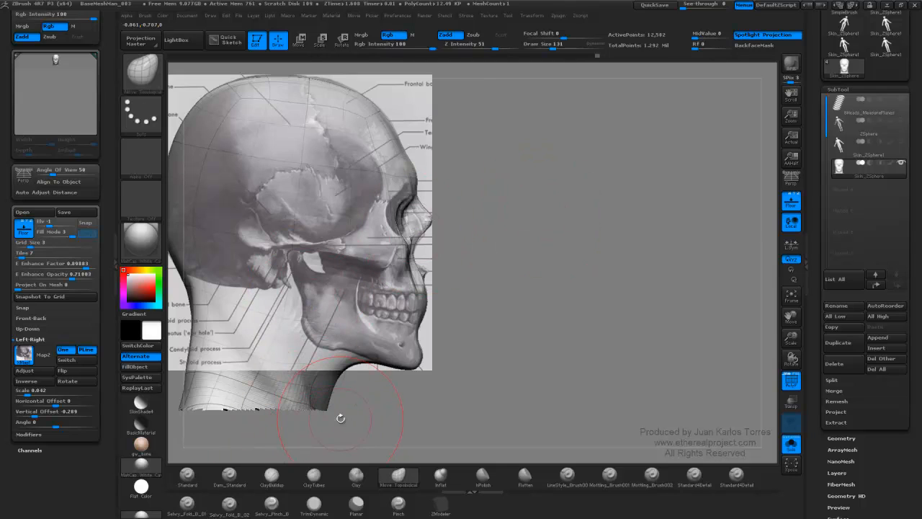
# Switch to the ClayTubes brush with Z Intensity 11 and draw size 42 for work on the side of the skull.
pyautogui.click(313, 477)
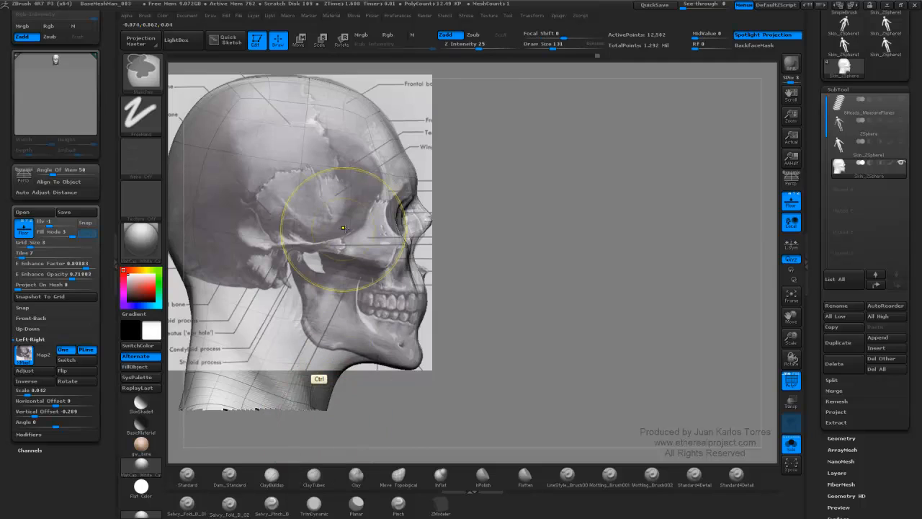
pyautogui.keyDown('ctrl'); pyautogui.moveTo(344, 229); pyautogui.dragTo(387, 240, button='right'); pyautogui.keyUp('ctrl')
pyautogui.press('space')
pyautogui.moveTo(387, 243); pyautogui.dragTo(381, 242)
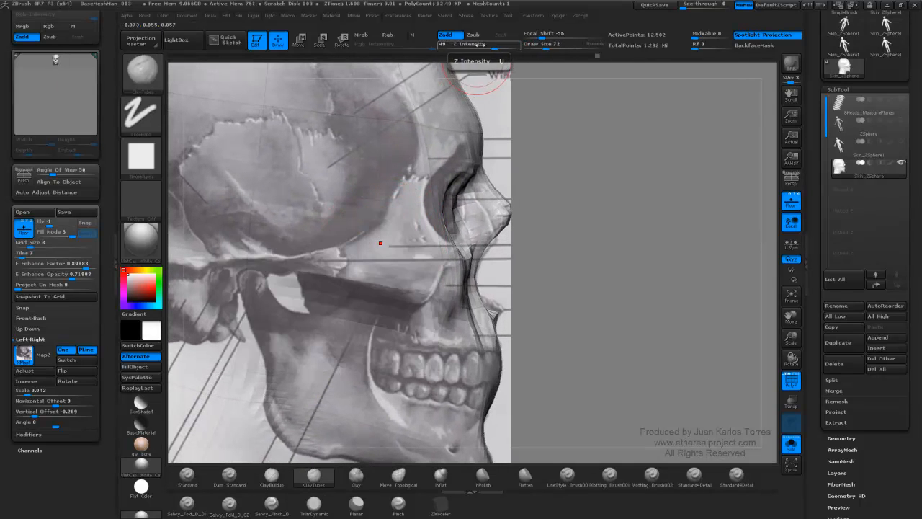
pyautogui.click(477, 45)
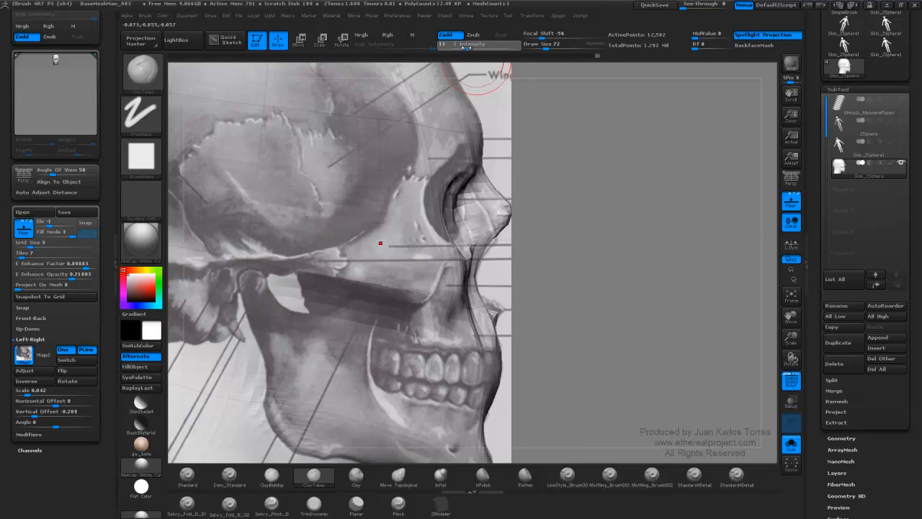
pyautogui.moveTo(466, 48); pyautogui.dragTo(464, 47)
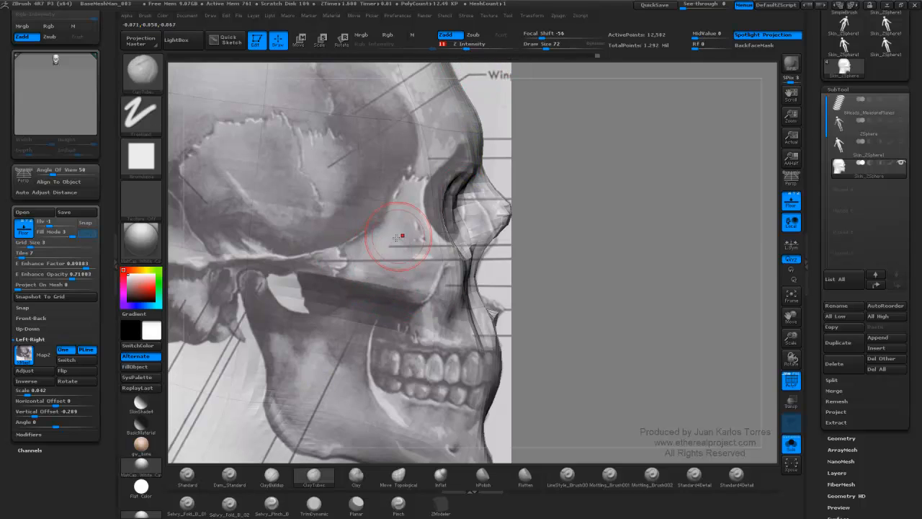
pyautogui.press('space')
pyautogui.moveTo(410, 232); pyautogui.dragTo(399, 232)
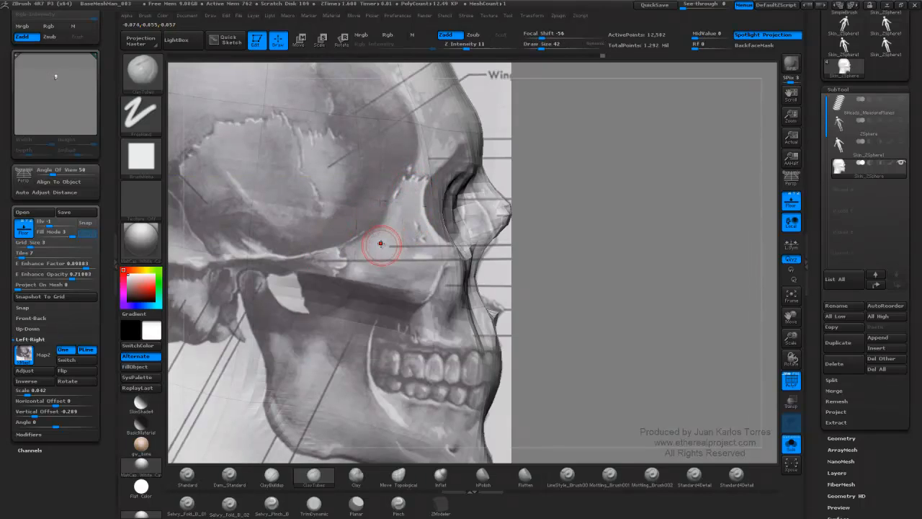
# Carve the temporal hollow above the zygomatic arch with ClayTubes, following the side skull reference.
pyautogui.keyDown('alt'); pyautogui.moveTo(251, 243); pyautogui.dragTo(308, 287, button='right'); pyautogui.keyUp('alt')
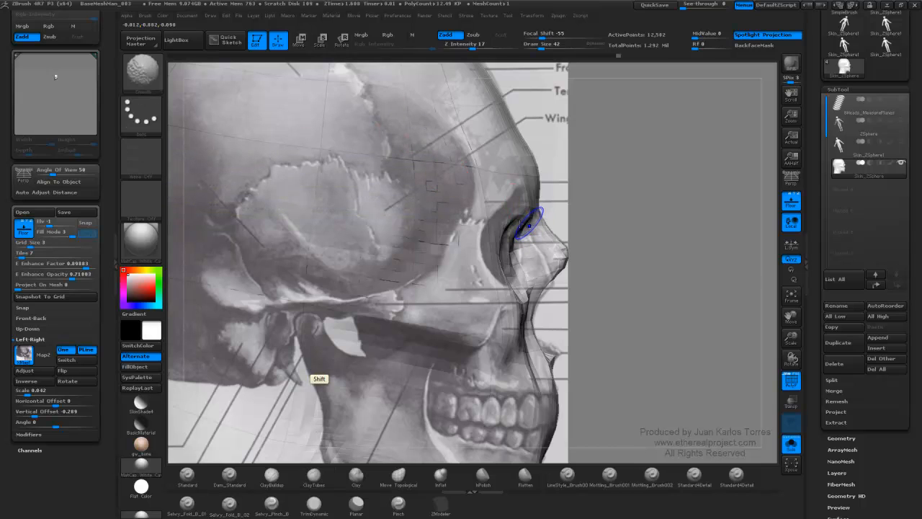
pyautogui.hotkey('shift', 'f')
pyautogui.hotkey('shift', 'f')
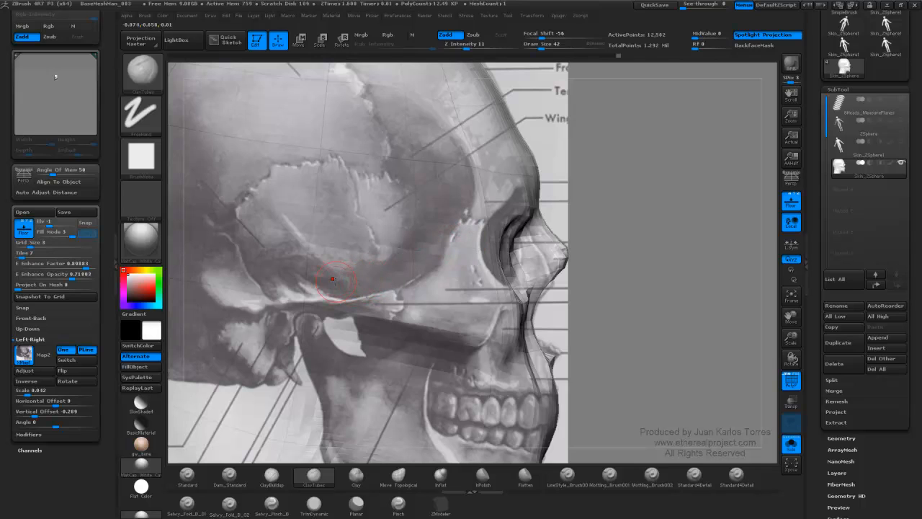
pyautogui.keyDown('alt'); pyautogui.moveTo(305, 286); pyautogui.dragTo(251, 286); pyautogui.keyUp('alt')
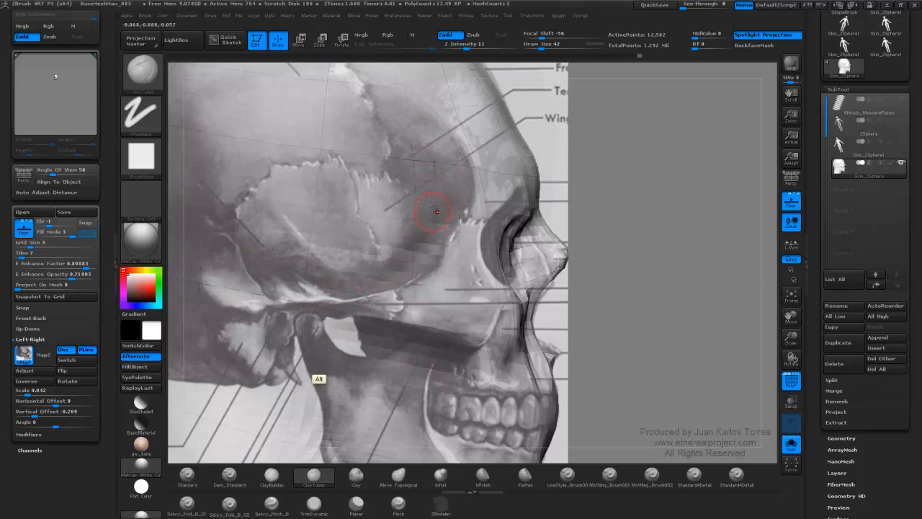
# Mask the temporal area on the side of the cranium, following the side skull reference.
pyautogui.press('ctrl')
pyautogui.keyDown('ctrl'); pyautogui.moveTo(431, 99); pyautogui.dragTo(388, 108, button='right'); pyautogui.keyUp('ctrl')
pyautogui.moveTo(378, 117)
pyautogui.keyDown('ctrl'); pyautogui.mouseDown()
pyautogui.moveTo(304, 114)
pyautogui.moveTo(305, 98)
pyautogui.moveTo(307, 108)
pyautogui.moveTo(342, 108)
pyautogui.moveTo(427, 149)
pyautogui.moveTo(447, 189)
pyautogui.moveTo(436, 216)
pyautogui.moveTo(387, 232)
pyautogui.moveTo(315, 233)
pyautogui.moveTo(411, 188)
pyautogui.moveTo(340, 139)
pyautogui.moveTo(317, 209)
pyautogui.mouseUp(); pyautogui.keyUp('ctrl')
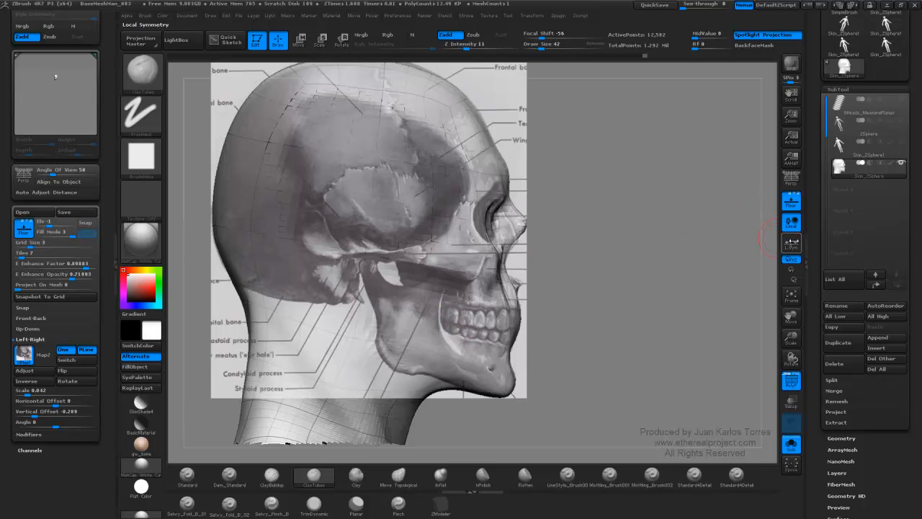
# Hide the reference grid, extend the temporal mask toward the back of the skull and clean up its lower edge.
pyautogui.click(793, 204)
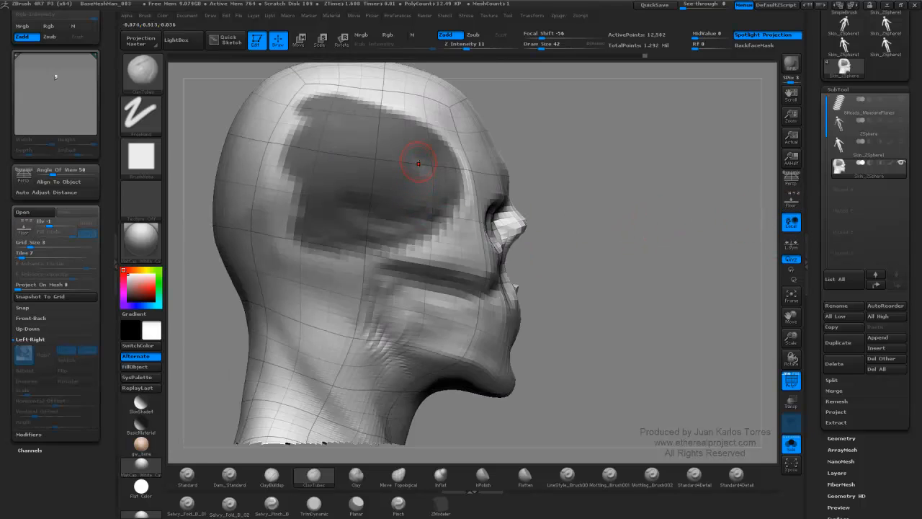
pyautogui.press('ctrl')
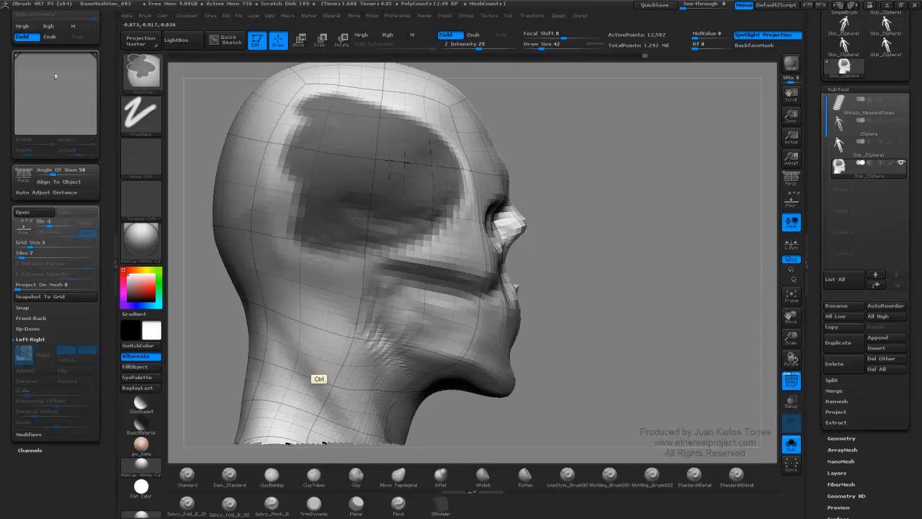
pyautogui.moveTo(299, 136)
pyautogui.keyDown('ctrl'); pyautogui.mouseDown()
pyautogui.moveTo(271, 235)
pyautogui.moveTo(288, 124)
pyautogui.mouseUp(); pyautogui.keyUp('ctrl')
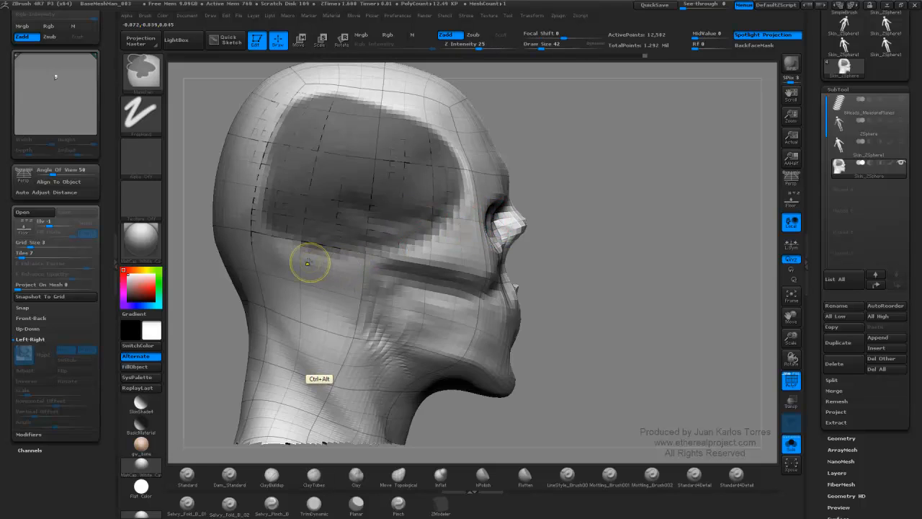
pyautogui.keyDown('ctrl'); pyautogui.keyDown('alt'); pyautogui.moveTo(309, 261); pyautogui.dragTo(356, 269); pyautogui.keyUp('alt'); pyautogui.keyUp('ctrl')
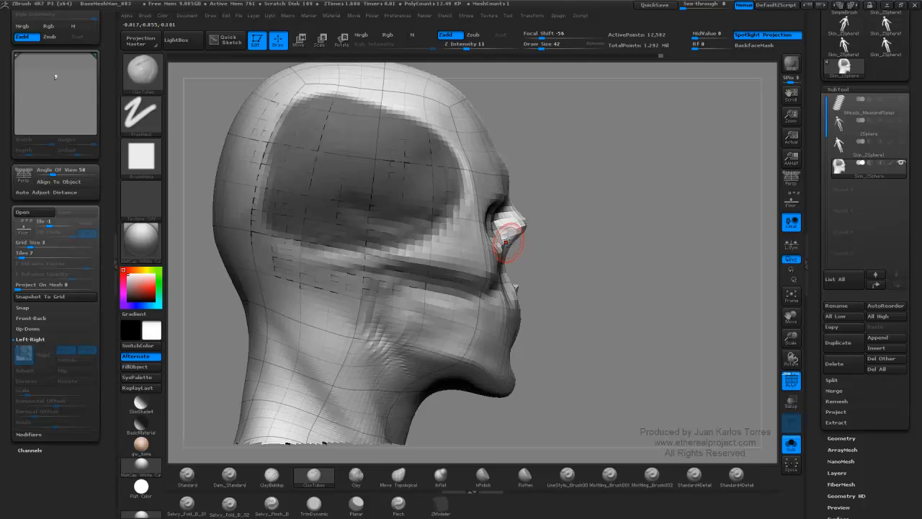
# Show the skull reference grid and refine the zygomatic arch with ClayTubes at draw size 28, comparing the side and front references.
pyautogui.hotkey('shift', 'p')
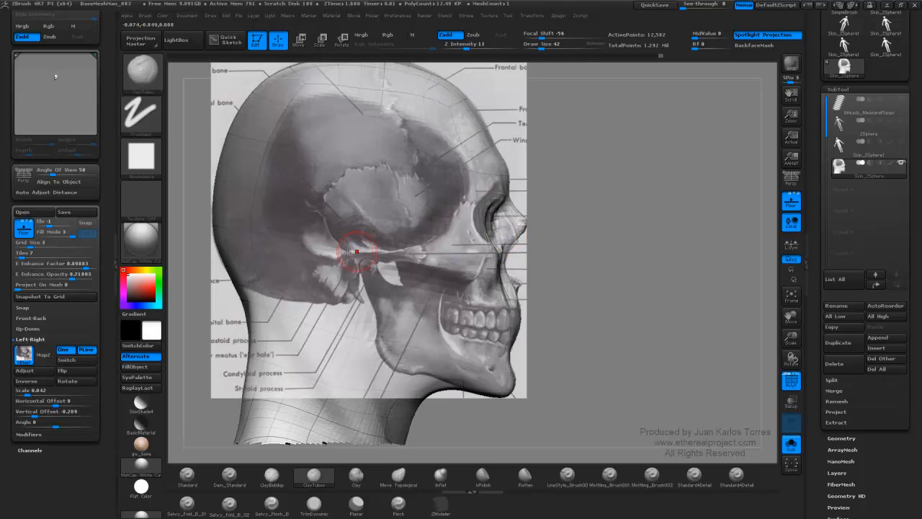
pyautogui.press('space')
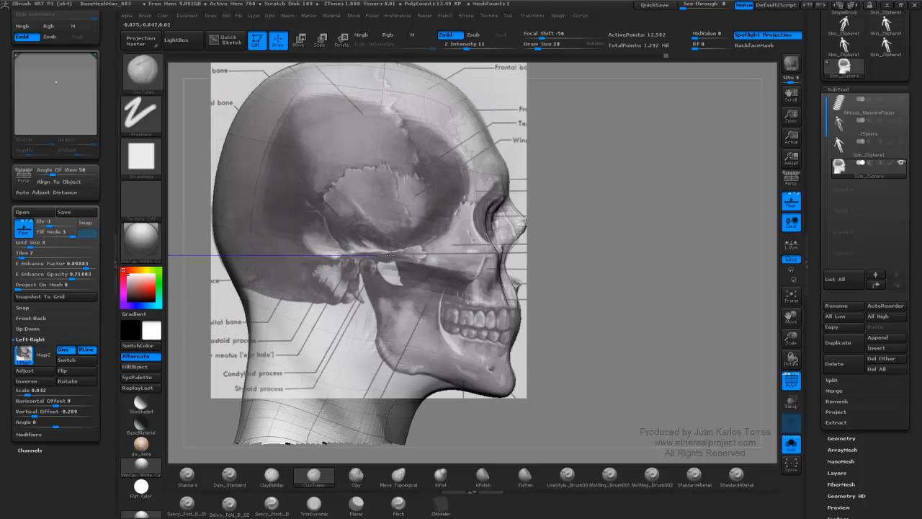
pyautogui.click(449, 242)
pyautogui.moveTo(566, 240)
pyautogui.mouseDown()
pyautogui.moveTo(500, 233)
pyautogui.moveTo(478, 269)
pyautogui.moveTo(536, 237)
pyautogui.moveTo(588, 246)
pyautogui.moveTo(518, 242)
pyautogui.mouseUp()
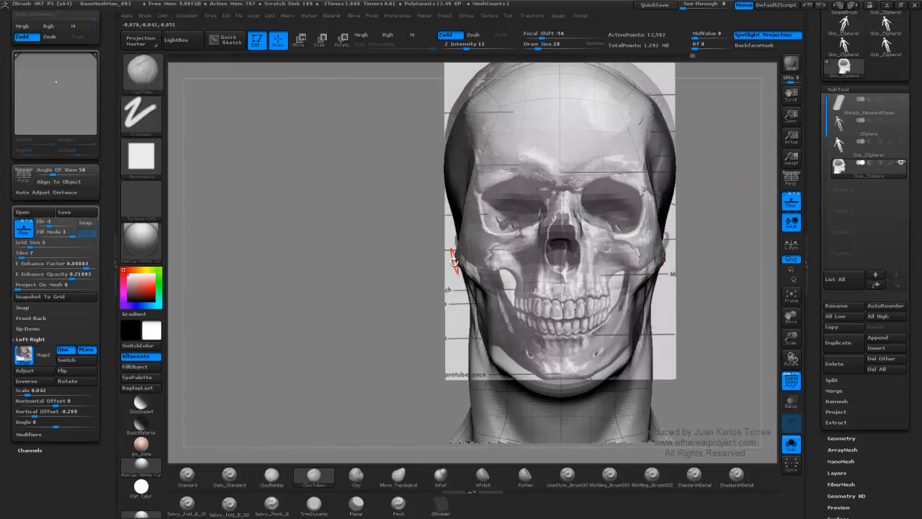
pyautogui.moveTo(401, 287); pyautogui.dragTo(537, 257)
pyautogui.moveTo(683, 232)
pyautogui.mouseDown()
pyautogui.moveTo(708, 228)
pyautogui.moveTo(698, 222)
pyautogui.mouseUp()
# Invert the mask so only the temporal area is editable, and set the ClayTubes draw size to 59.
pyautogui.keyDown('ctrl'); pyautogui.click(634, 214); pyautogui.keyUp('ctrl')
pyautogui.keyDown('shift'); pyautogui.moveTo(552, 209); pyautogui.dragTo(533, 178); pyautogui.keyUp('shift')
pyautogui.moveTo(597, 196); pyautogui.dragTo(595, 199)
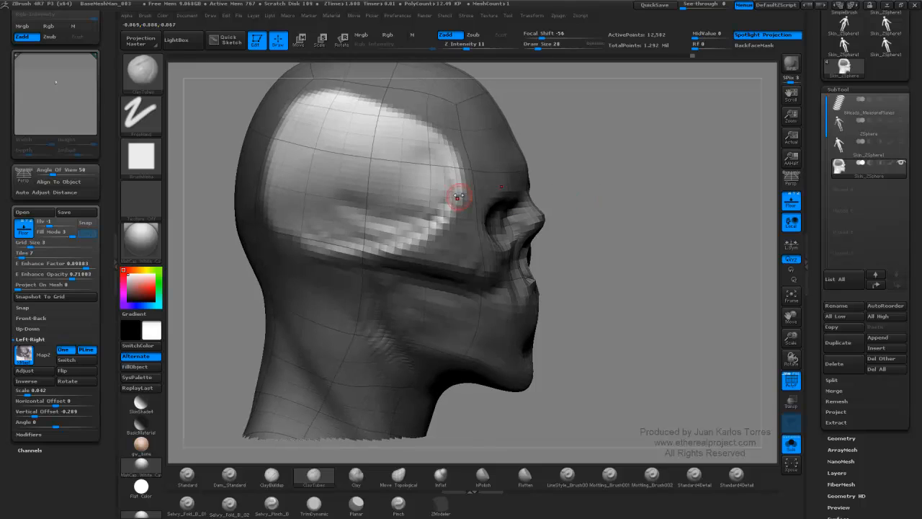
pyautogui.press('space')
pyautogui.moveTo(457, 193); pyautogui.dragTo(465, 192)
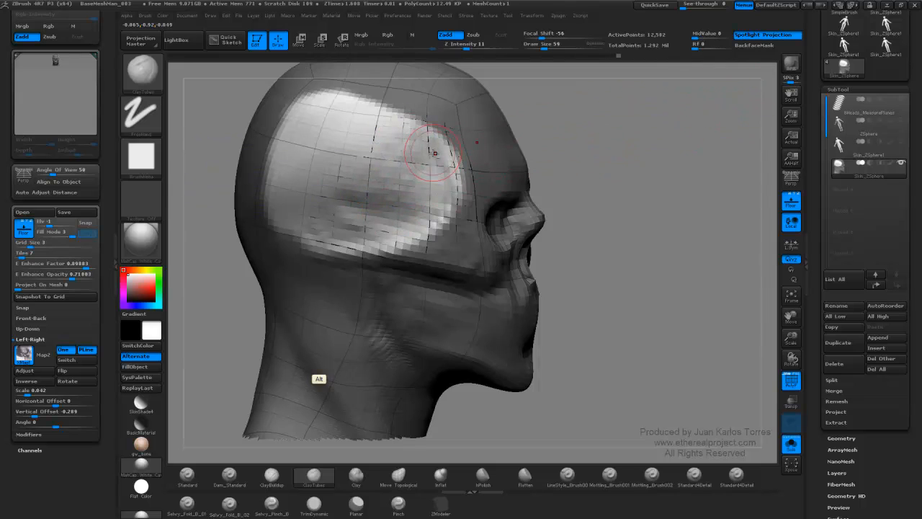
# Smooth the unmasked temporal area and carve its front and lower edges inward with ClayTubes, following the side skull reference.
pyautogui.press('shift')
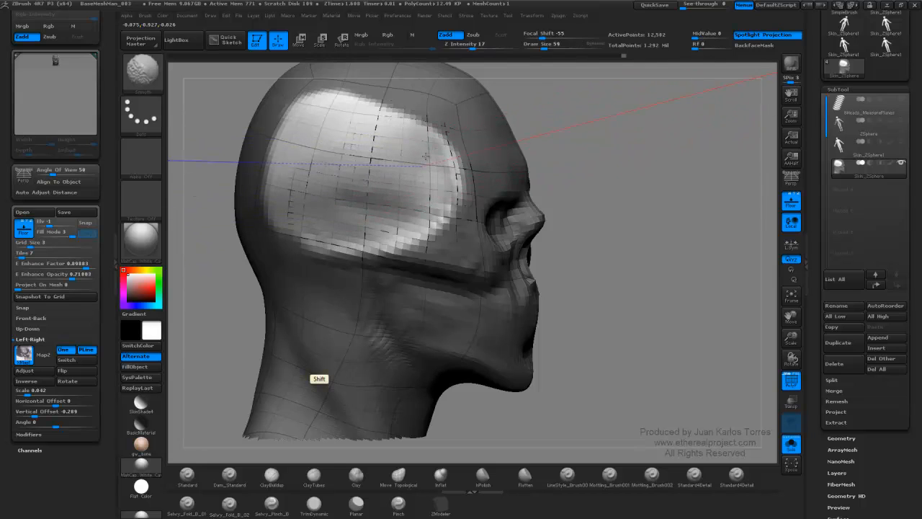
pyautogui.hotkey('shift', 'z')
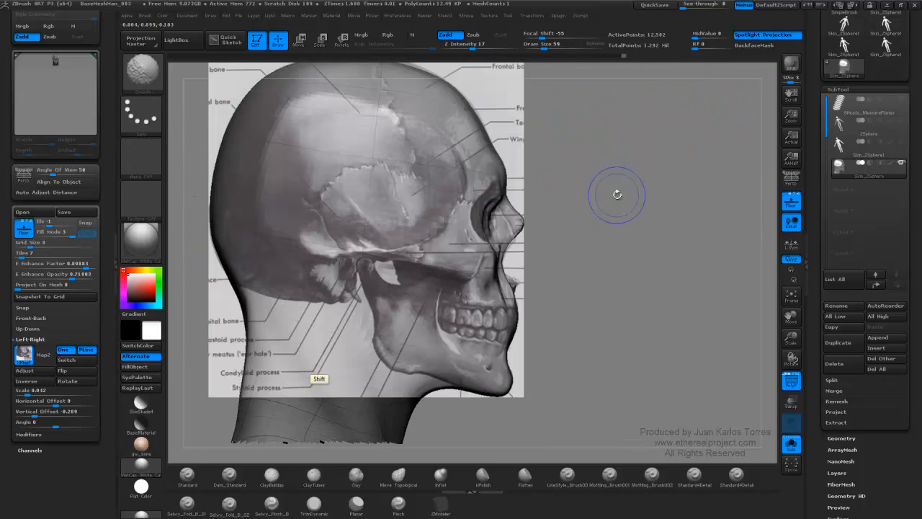
pyautogui.hotkey('shift', 'z')
pyautogui.moveTo(618, 195); pyautogui.dragTo(584, 197)
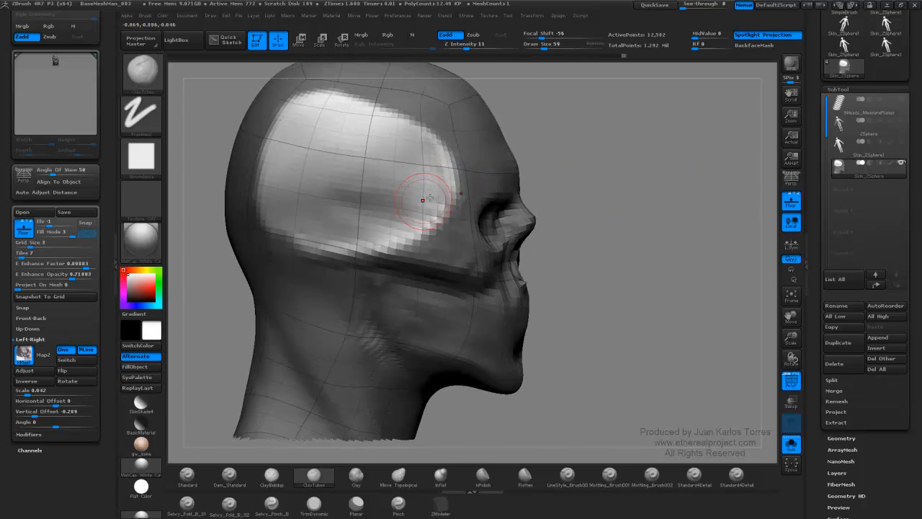
pyautogui.press('alt')
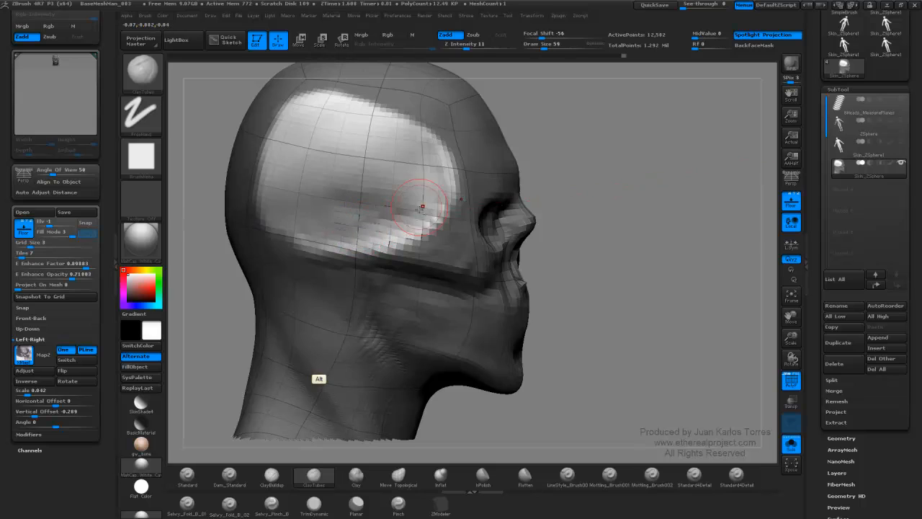
pyautogui.keyDown('alt'); pyautogui.moveTo(431, 183); pyautogui.dragTo(427, 173); pyautogui.keyUp('alt')
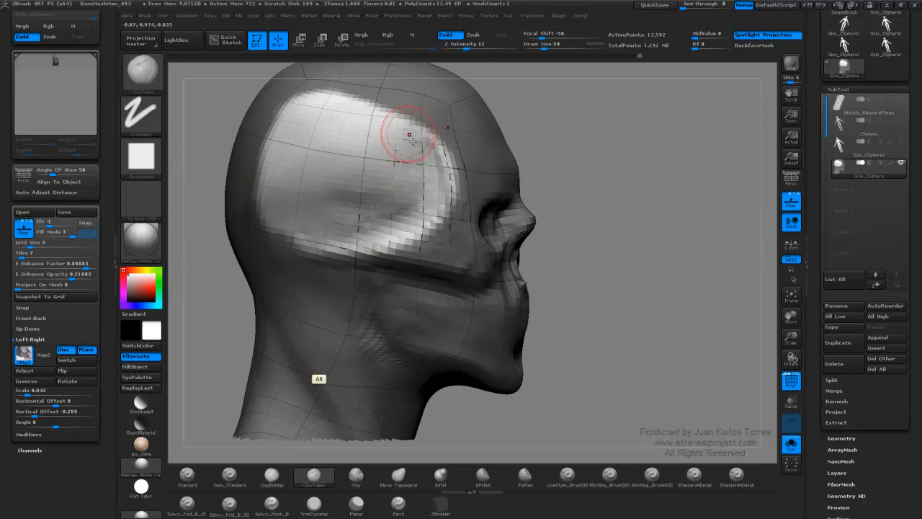
pyautogui.moveTo(387, 204); pyautogui.dragTo(381, 206)
# Deepen the front of the temporal hollow behind the brow, carving and smoothing it from a rear three-quarter view.
pyautogui.moveTo(381, 206)
pyautogui.mouseDown(button='right')
pyautogui.moveTo(425, 209)
pyautogui.moveTo(393, 225)
pyautogui.mouseUp(button='right')
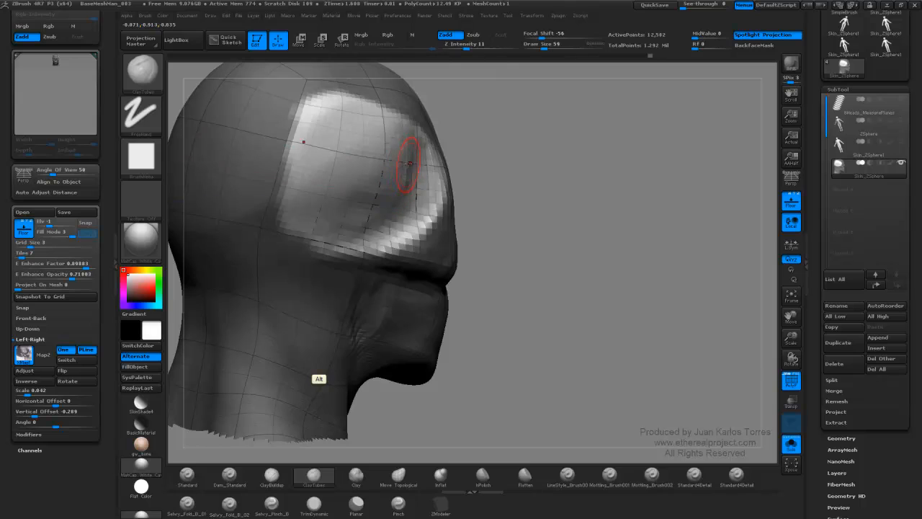
pyautogui.press('shift')
pyautogui.press('alt')
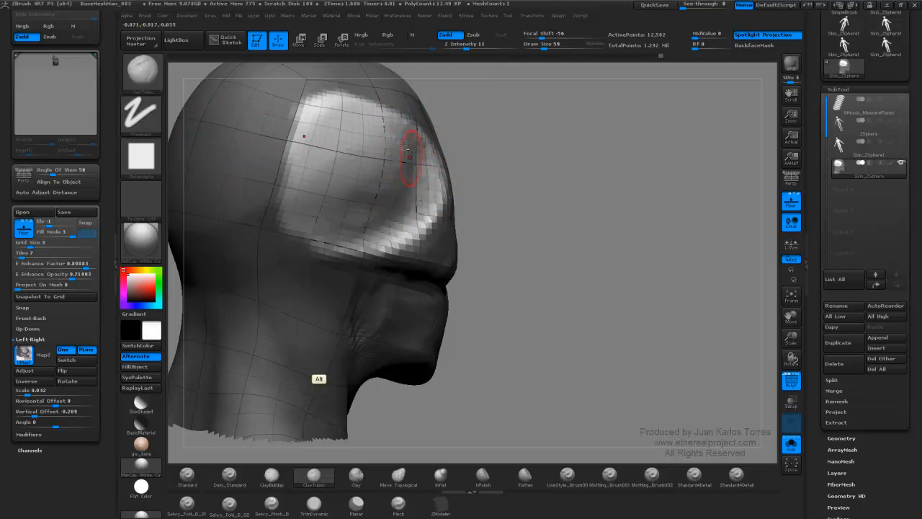
pyautogui.moveTo(429, 176); pyautogui.dragTo(404, 172, button='right')
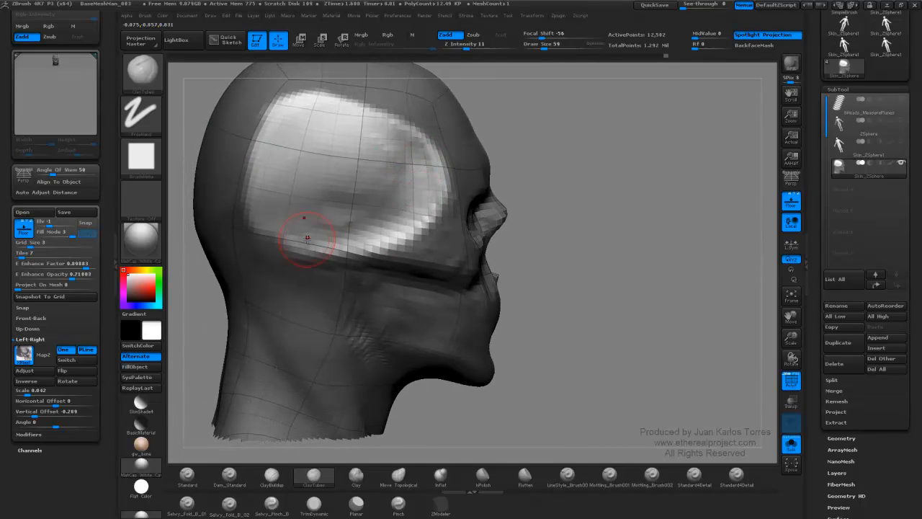
pyautogui.moveTo(606, 167)
pyautogui.mouseDown()
pyautogui.moveTo(568, 173)
pyautogui.moveTo(508, 163)
pyautogui.moveTo(566, 163)
pyautogui.mouseUp()
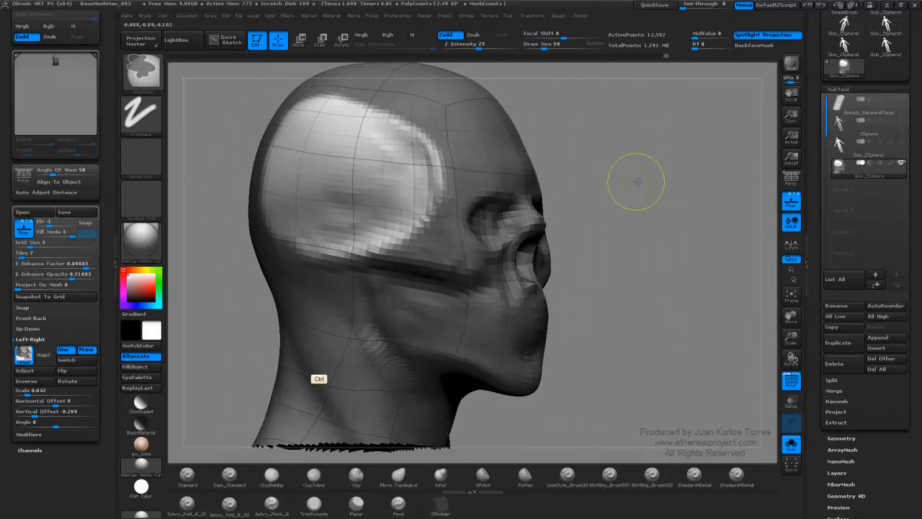
# Invert the mask again and carve back the bone between the temporal hollow and the eye socket above the zygomatic arch.
pyautogui.keyDown('ctrl'); pyautogui.click(614, 190); pyautogui.keyUp('ctrl')
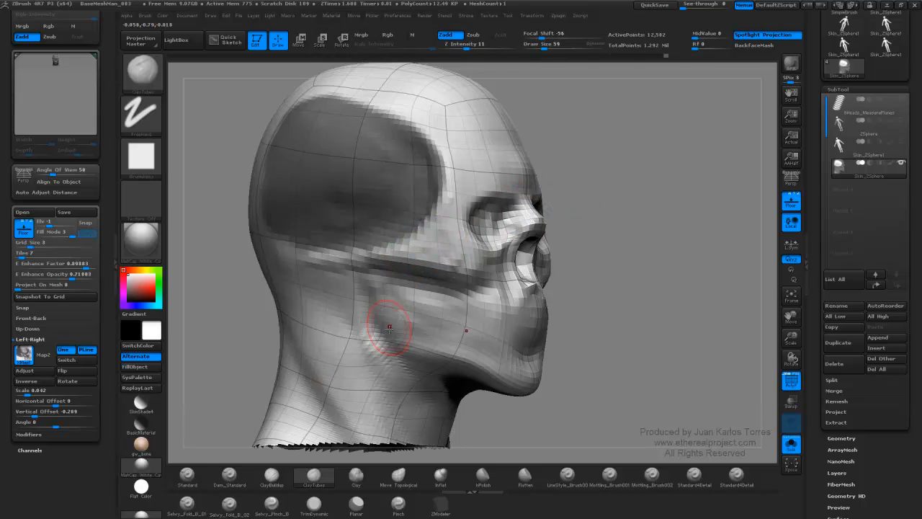
pyautogui.keyDown('shift'); pyautogui.moveTo(447, 245); pyautogui.dragTo(315, 274); pyautogui.keyUp('shift')
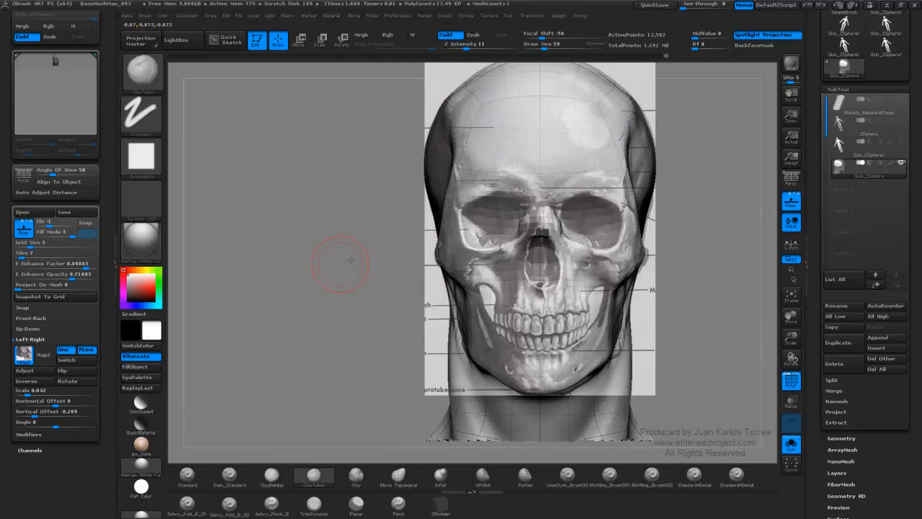
pyautogui.keyDown('ctrl'); pyautogui.moveTo(393, 251); pyautogui.dragTo(433, 251, button='right'); pyautogui.keyUp('ctrl')
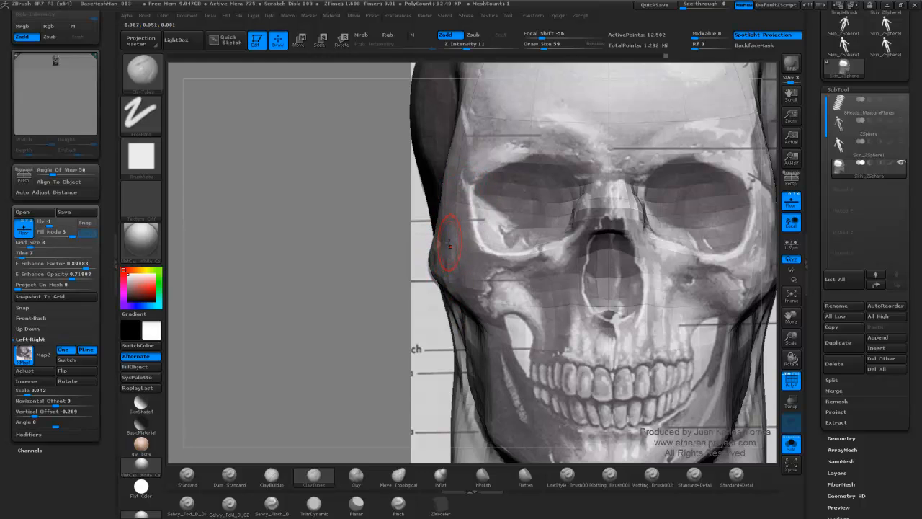
pyautogui.moveTo(450, 245); pyautogui.dragTo(295, 237, button='right')
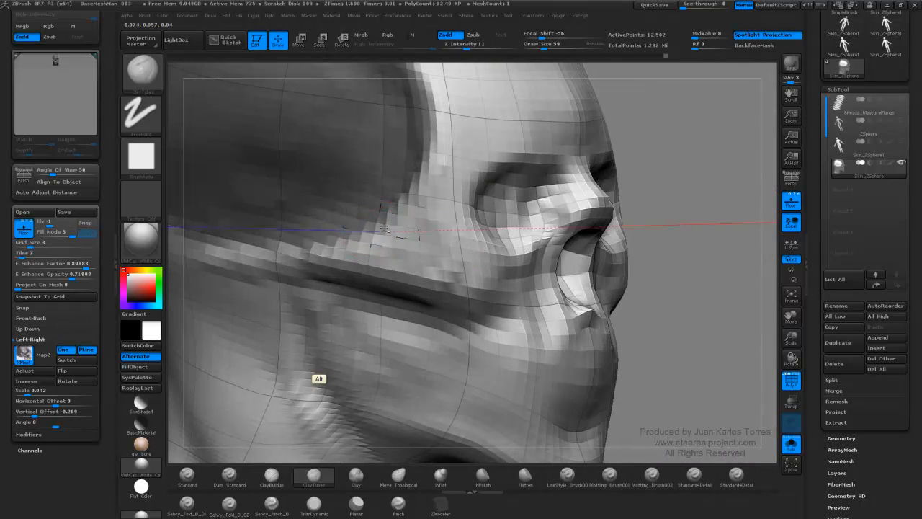
pyautogui.press('ctrl')
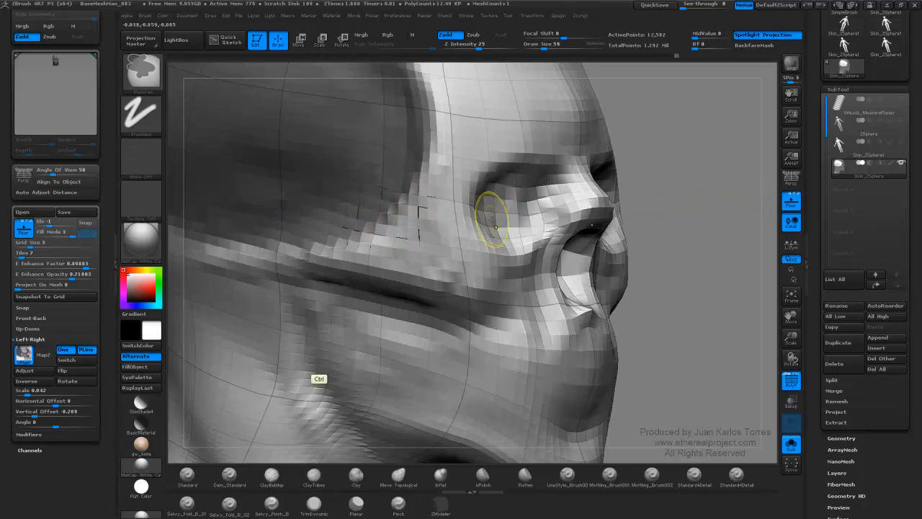
# Clear the temporal mask from the head.
pyautogui.press('f')
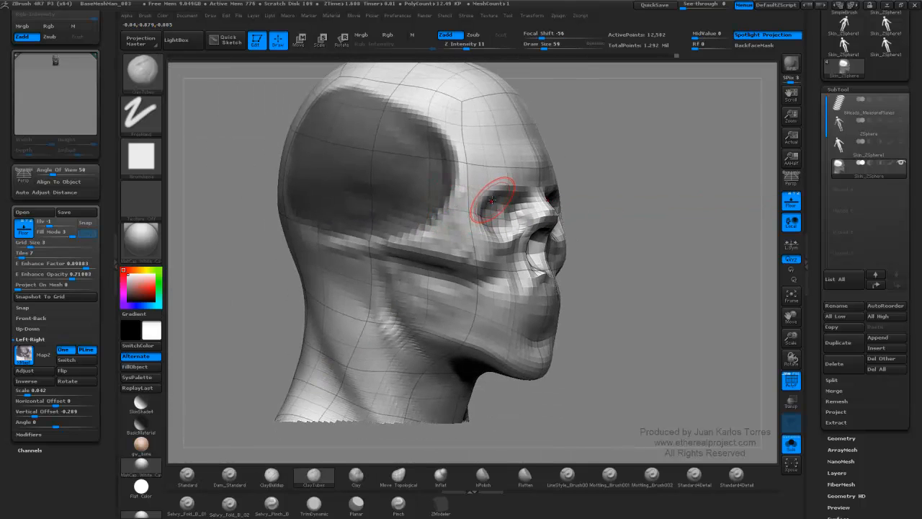
pyautogui.press('ctrl')
pyautogui.keyDown('ctrl'); pyautogui.moveTo(641, 195); pyautogui.dragTo(618, 206); pyautogui.keyUp('ctrl')
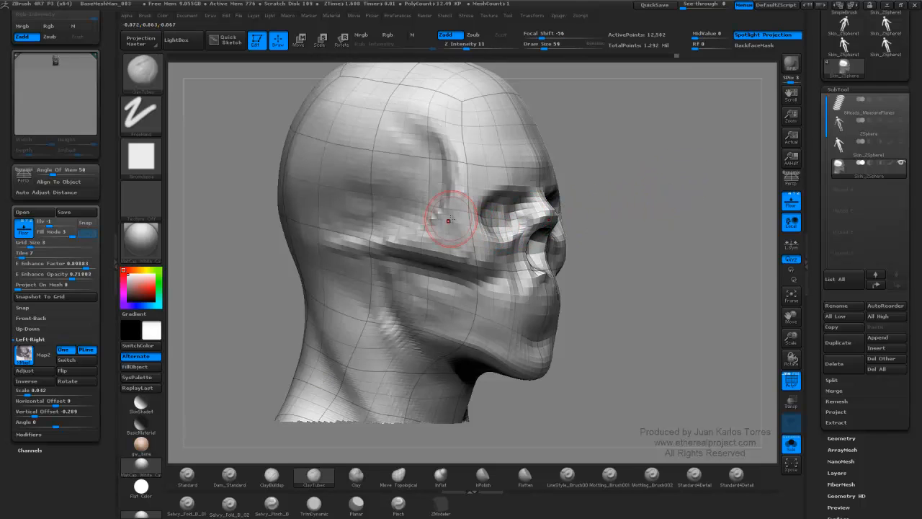
pyautogui.moveTo(455, 228); pyautogui.dragTo(412, 229, button='right')
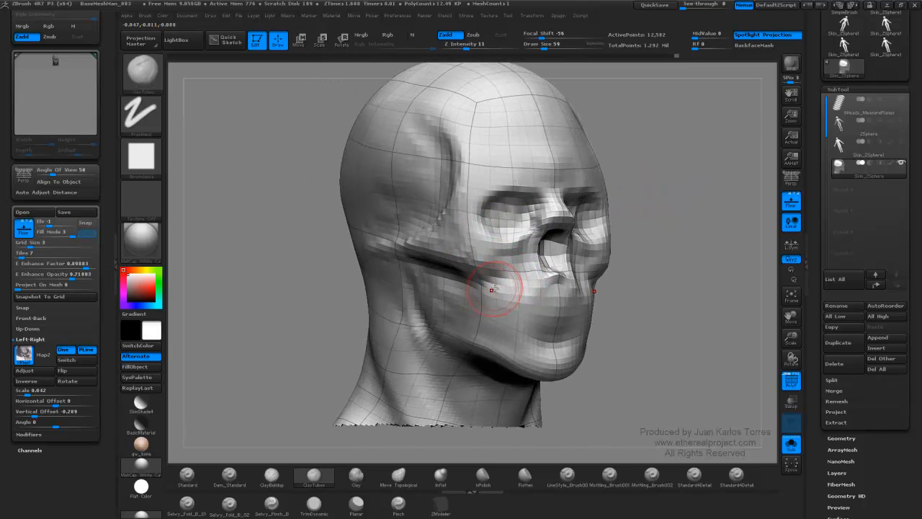
# Switch to the Standard brush with Z Intensity 17 and draw size 42.
pyautogui.press('space')
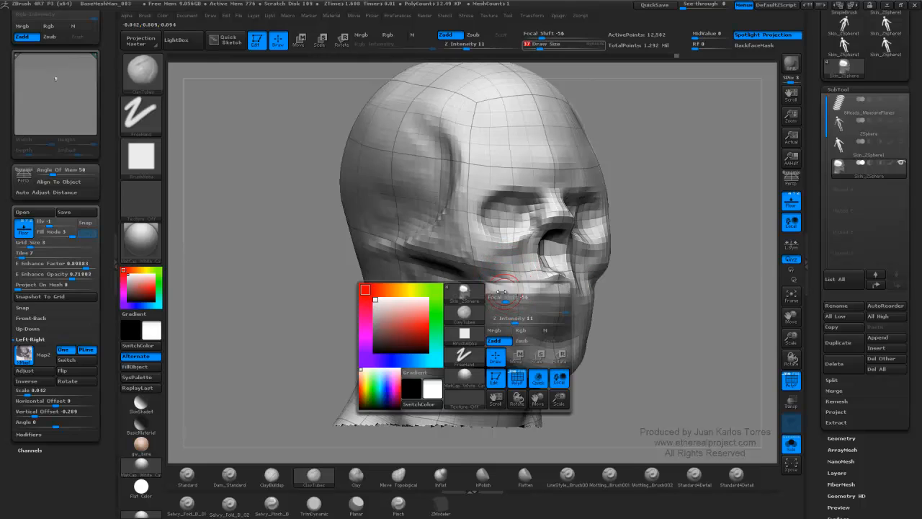
pyautogui.click(187, 475)
pyautogui.press('space')
pyautogui.moveTo(509, 283); pyautogui.dragTo(508, 280)
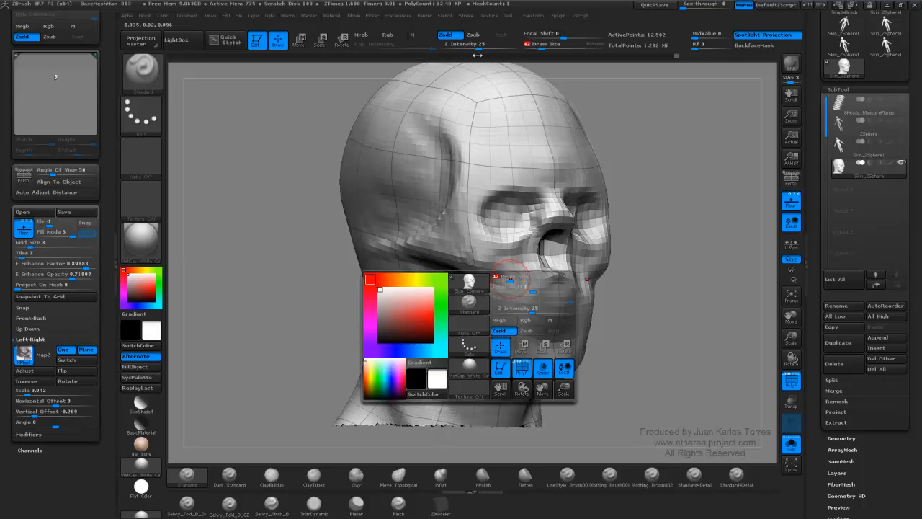
pyautogui.moveTo(476, 45); pyautogui.dragTo(473, 47)
pyautogui.press('space')
pyautogui.moveTo(518, 290); pyautogui.dragTo(519, 273)
# Carve the hollow beneath the cheekbone, between the jaw ramus and the teeth, following the side skull reference.
pyautogui.moveTo(470, 288)
pyautogui.keyDown('alt'); pyautogui.mouseDown()
pyautogui.moveTo(490, 298)
pyautogui.moveTo(490, 313)
pyautogui.mouseUp(); pyautogui.keyUp('alt')
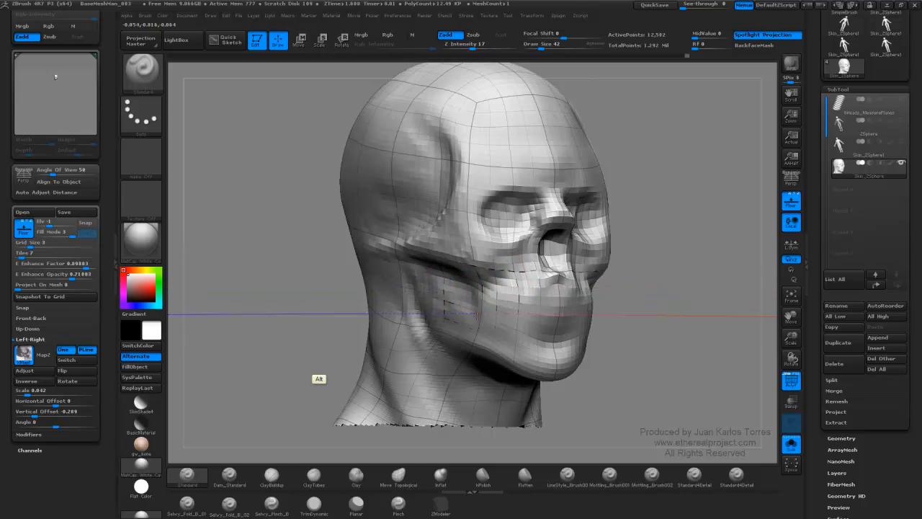
pyautogui.moveTo(497, 306); pyautogui.dragTo(620, 302, button='right')
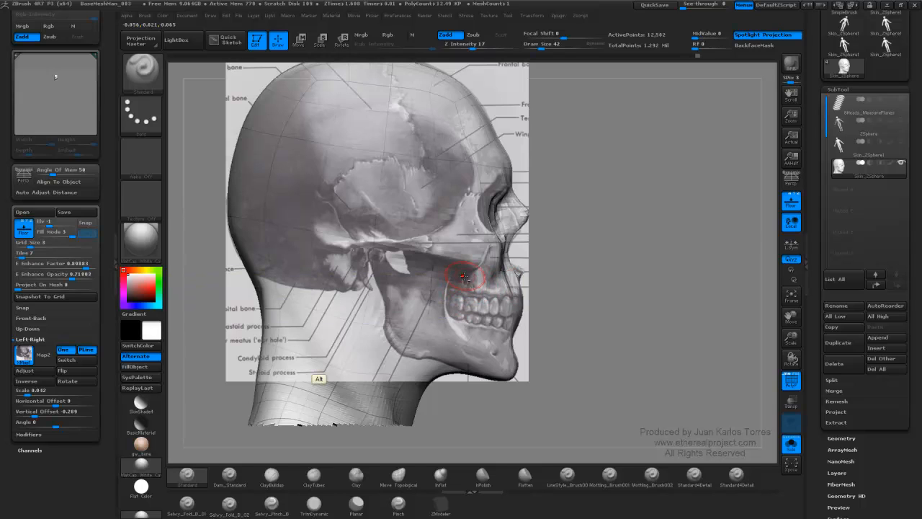
pyautogui.keyDown('alt'); pyautogui.moveTo(464, 304); pyautogui.dragTo(472, 328); pyautogui.keyUp('alt')
pyautogui.moveTo(554, 303); pyautogui.dragTo(539, 301, button='right')
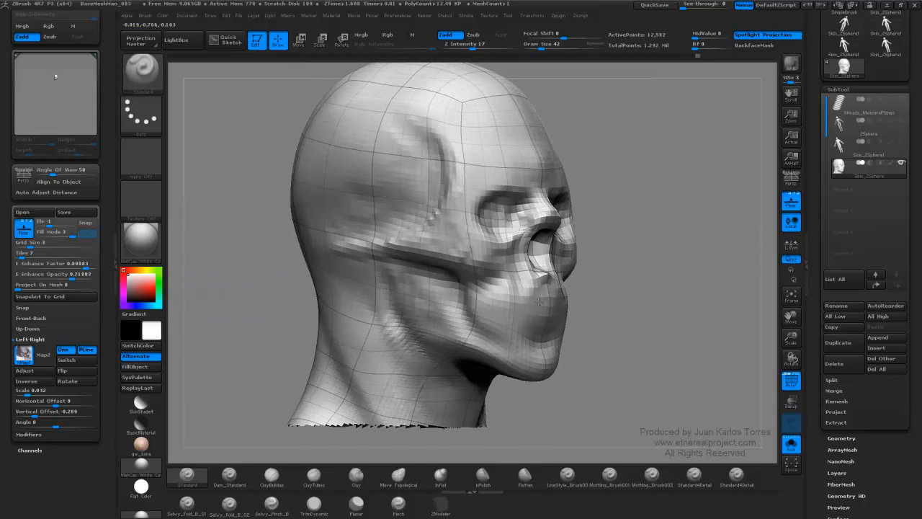
# Carve in the side of the dental arch from below the cheekbone toward the mouth, checking it against the side reference.
pyautogui.moveTo(469, 301)
pyautogui.keyDown('alt'); pyautogui.mouseDown()
pyautogui.moveTo(485, 333)
pyautogui.moveTo(510, 280)
pyautogui.mouseUp(); pyautogui.keyUp('alt')
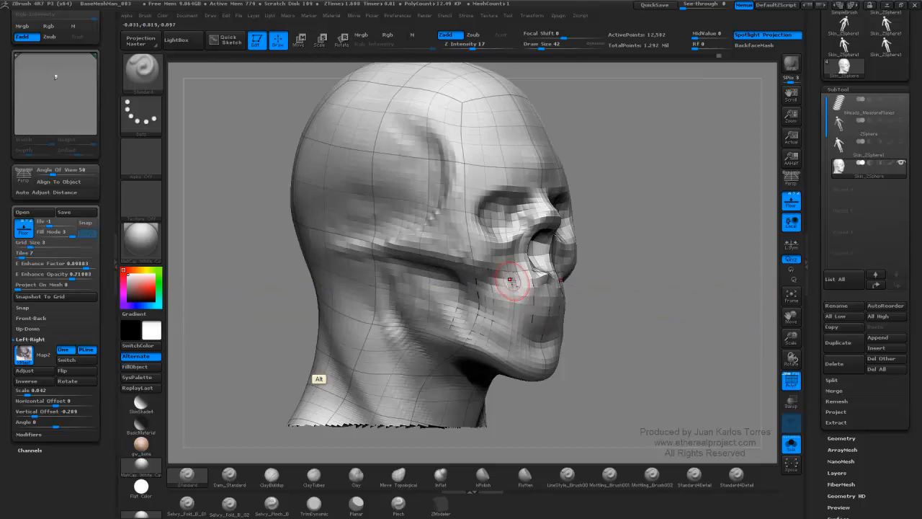
pyautogui.keyDown('alt'); pyautogui.moveTo(531, 342); pyautogui.dragTo(546, 293); pyautogui.keyUp('alt')
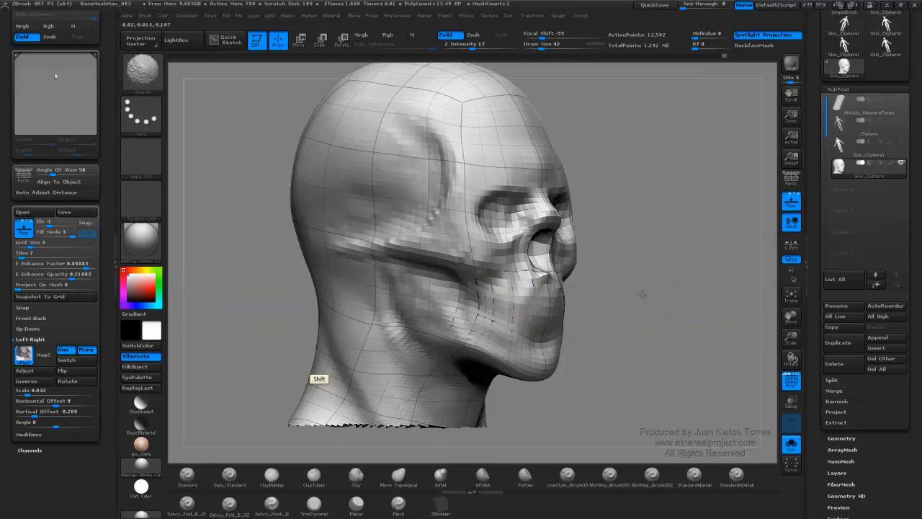
pyautogui.keyDown('shift'); pyautogui.moveTo(640, 291); pyautogui.dragTo(602, 293); pyautogui.keyUp('shift')
pyautogui.keyDown('alt'); pyautogui.moveTo(513, 317); pyautogui.dragTo(523, 307); pyautogui.keyUp('alt')
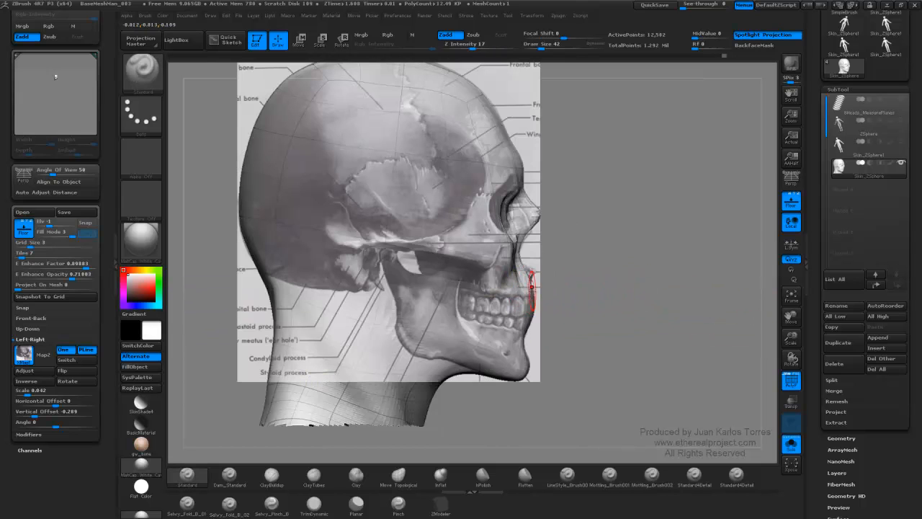
pyautogui.moveTo(621, 291); pyautogui.dragTo(570, 299)
pyautogui.moveTo(501, 309)
pyautogui.keyDown('alt'); pyautogui.mouseDown()
pyautogui.moveTo(502, 336)
pyautogui.moveTo(487, 308)
pyautogui.moveTo(489, 290)
pyautogui.moveTo(474, 281)
pyautogui.moveTo(493, 296)
pyautogui.mouseUp(); pyautogui.keyUp('alt')
pyautogui.moveTo(498, 303)
pyautogui.keyDown('alt'); pyautogui.mouseDown()
pyautogui.moveTo(503, 313)
pyautogui.moveTo(510, 302)
pyautogui.moveTo(497, 297)
pyautogui.mouseUp(); pyautogui.keyUp('alt')
# Carve the maxilla inward under the front of the cheekbone and beside the nasal opening.
pyautogui.moveTo(538, 301)
pyautogui.mouseDown(button='right')
pyautogui.moveTo(498, 299)
pyautogui.moveTo(521, 296)
pyautogui.mouseUp(button='right')
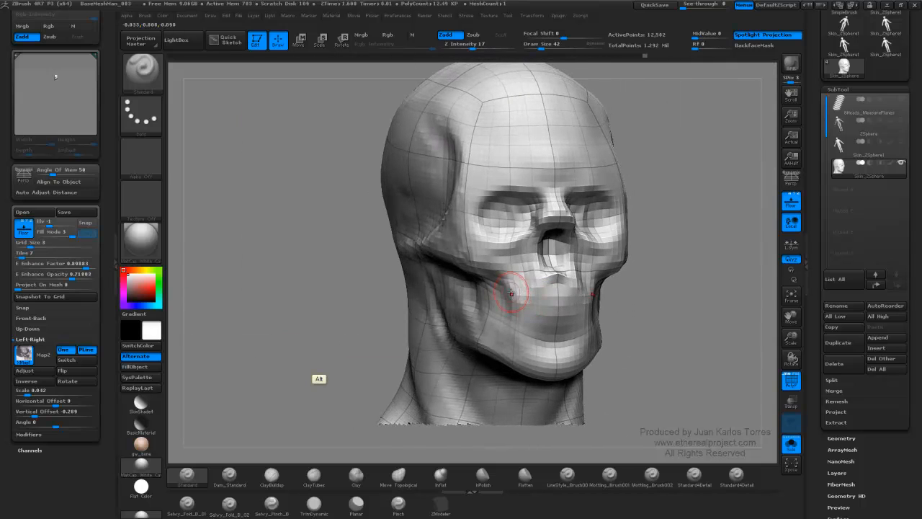
pyautogui.keyDown('alt'); pyautogui.moveTo(511, 293); pyautogui.dragTo(511, 271); pyautogui.keyUp('alt')
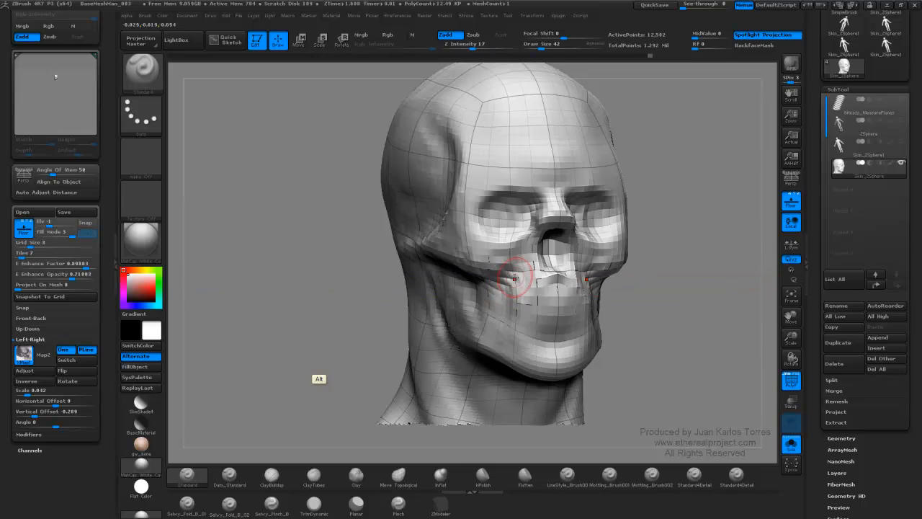
pyautogui.keyDown('shift'); pyautogui.moveTo(677, 278); pyautogui.dragTo(580, 296); pyautogui.keyUp('shift')
pyautogui.moveTo(580, 296); pyautogui.dragTo(622, 295)
pyautogui.moveTo(437, 282)
pyautogui.keyDown('alt'); pyautogui.mouseDown()
pyautogui.moveTo(391, 284)
pyautogui.moveTo(395, 293)
pyautogui.moveTo(451, 276)
pyautogui.mouseUp(); pyautogui.keyUp('alt')
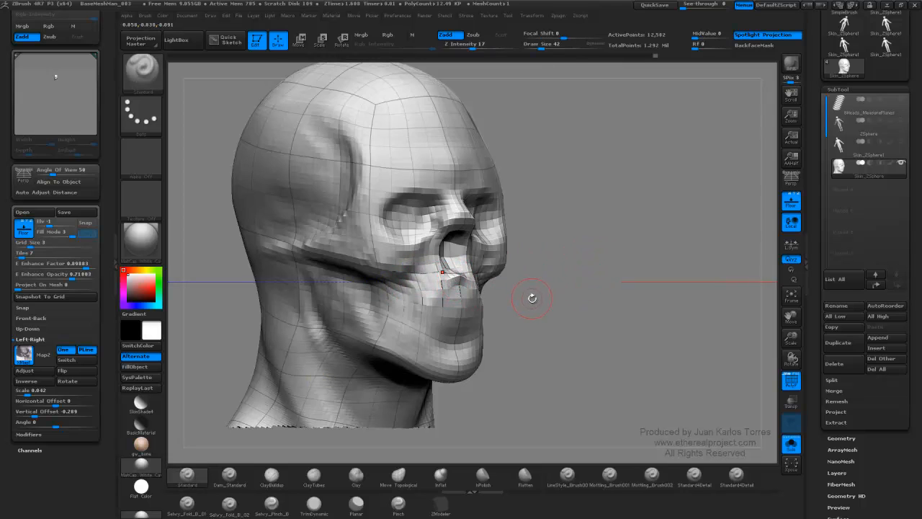
# Smooth the side of the dental arch between the cheekbone and the lower jaw.
pyautogui.moveTo(485, 302)
pyautogui.keyDown('ctrl'); pyautogui.mouseDown(button='right')
pyautogui.moveTo(515, 304)
pyautogui.moveTo(509, 299)
pyautogui.mouseUp(button='right'); pyautogui.keyUp('ctrl')
pyautogui.rightClick(496, 294)
pyautogui.moveTo(440, 305)
pyautogui.keyDown('shift'); pyautogui.mouseDown()
pyautogui.moveTo(442, 312)
pyautogui.moveTo(449, 281)
pyautogui.moveTo(437, 326)
pyautogui.moveTo(453, 341)
pyautogui.mouseUp(); pyautogui.keyUp('shift')
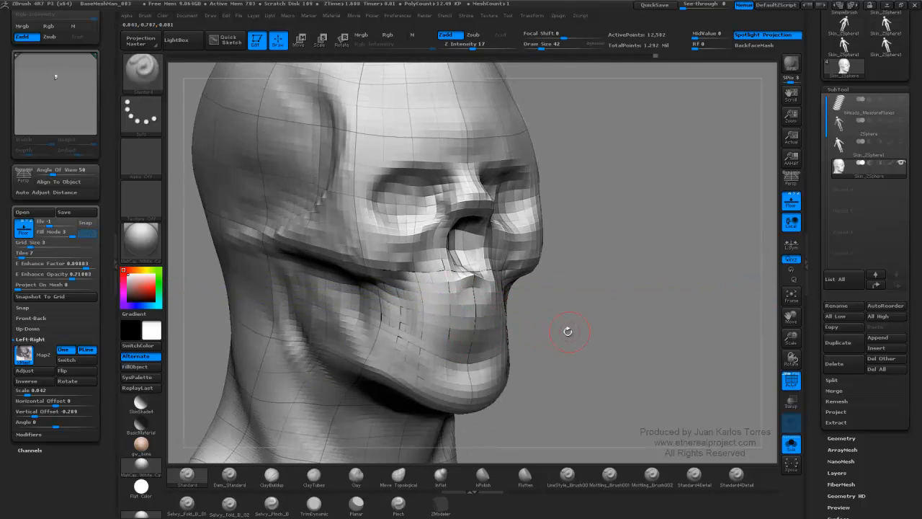
pyautogui.moveTo(628, 315)
pyautogui.keyDown('ctrl'); pyautogui.mouseDown(button='right')
pyautogui.moveTo(556, 319)
pyautogui.moveTo(550, 298)
pyautogui.mouseUp(button='right'); pyautogui.keyUp('ctrl')
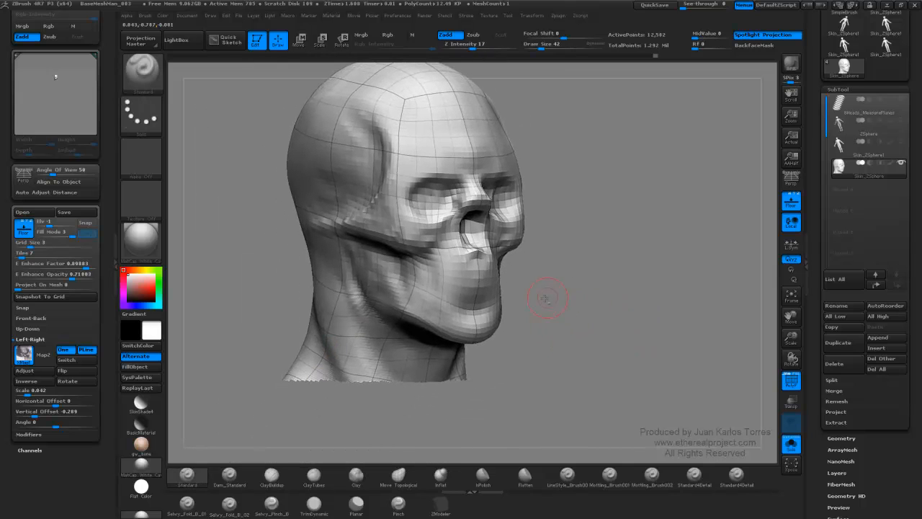
# Carve deeper beneath the front of the cheekbone and beside the dental arch with the Standard brush, following the side skull reference.
pyautogui.moveTo(407, 295)
pyautogui.keyDown('alt'); pyautogui.mouseDown()
pyautogui.moveTo(400, 271)
pyautogui.moveTo(415, 276)
pyautogui.mouseUp(); pyautogui.keyUp('alt')
pyautogui.moveTo(472, 328); pyautogui.dragTo(536, 287, button='right')
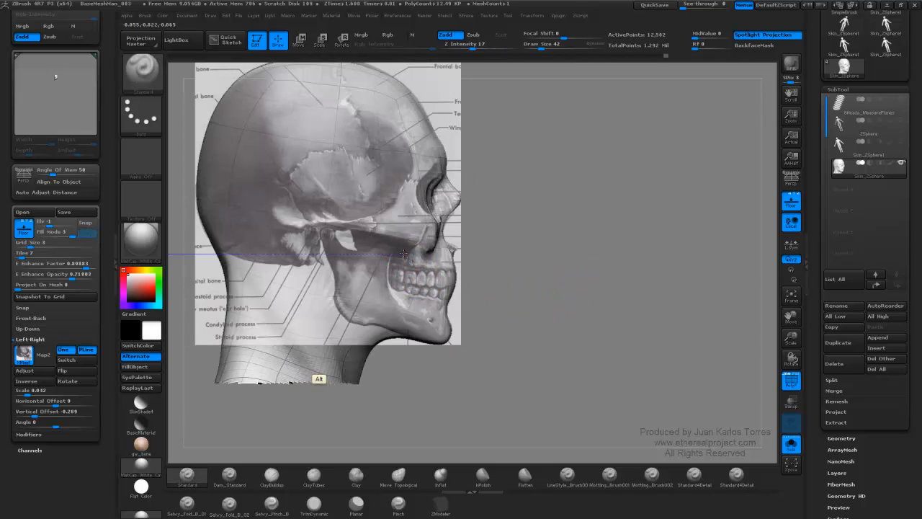
pyautogui.keyDown('alt'); pyautogui.moveTo(400, 278); pyautogui.dragTo(427, 312); pyautogui.keyUp('alt')
pyautogui.moveTo(507, 302)
pyautogui.mouseDown()
pyautogui.moveTo(443, 288)
pyautogui.moveTo(415, 300)
pyautogui.mouseUp()
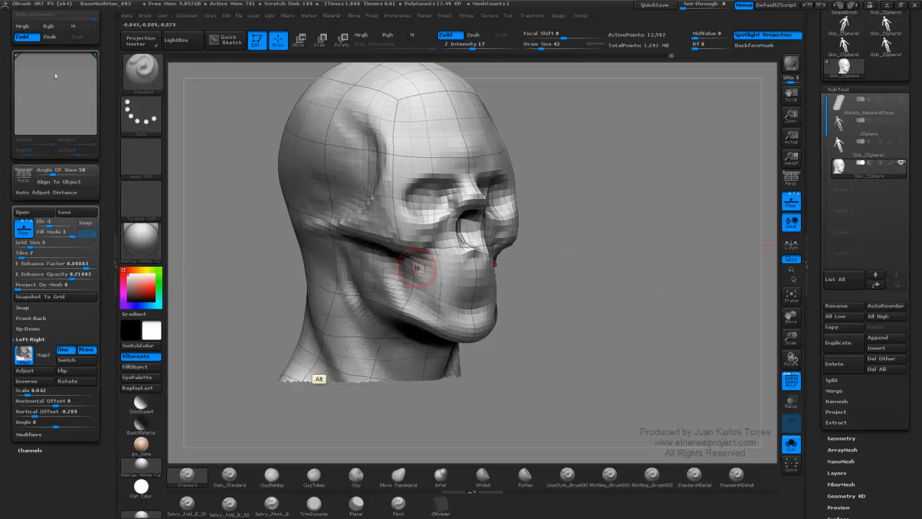
pyautogui.keyDown('alt'); pyautogui.moveTo(418, 268); pyautogui.dragTo(427, 294); pyautogui.keyUp('alt')
pyautogui.moveTo(624, 310); pyautogui.dragTo(569, 317)
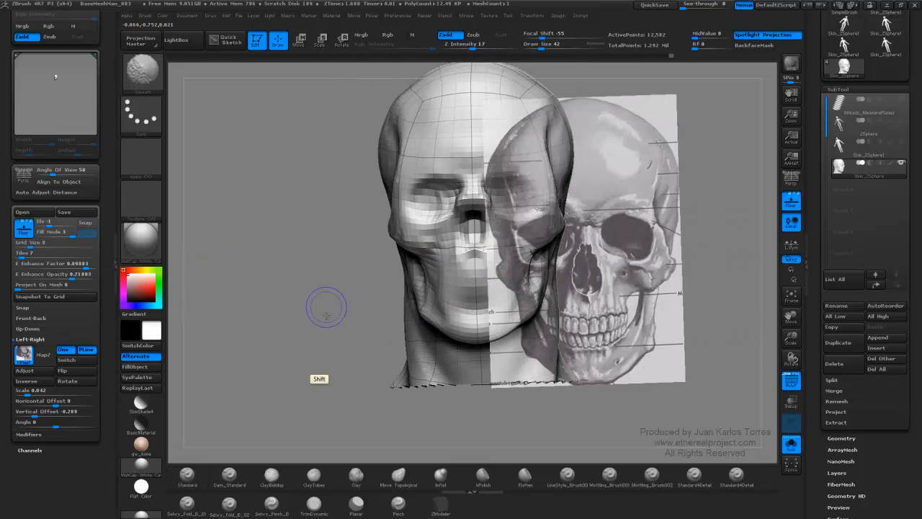
# Deepen the recess between the upper dental arch and the jaw ramus, matching the front skull reference.
pyautogui.keyDown('shift'); pyautogui.moveTo(326, 308); pyautogui.dragTo(353, 296); pyautogui.keyUp('shift')
pyautogui.keyDown('ctrl'); pyautogui.moveTo(430, 266); pyautogui.dragTo(507, 259, button='right'); pyautogui.keyUp('ctrl')
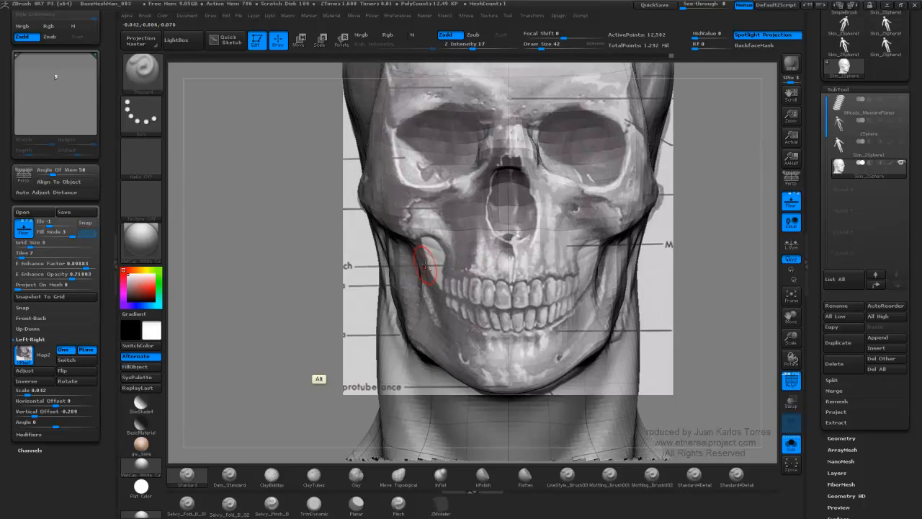
pyautogui.keyDown('alt'); pyautogui.moveTo(425, 269); pyautogui.dragTo(425, 288); pyautogui.keyUp('alt')
pyautogui.keyDown('alt'); pyautogui.moveTo(430, 248); pyautogui.dragTo(428, 281); pyautogui.keyUp('alt')
pyautogui.moveTo(453, 254); pyautogui.dragTo(513, 257, button='right')
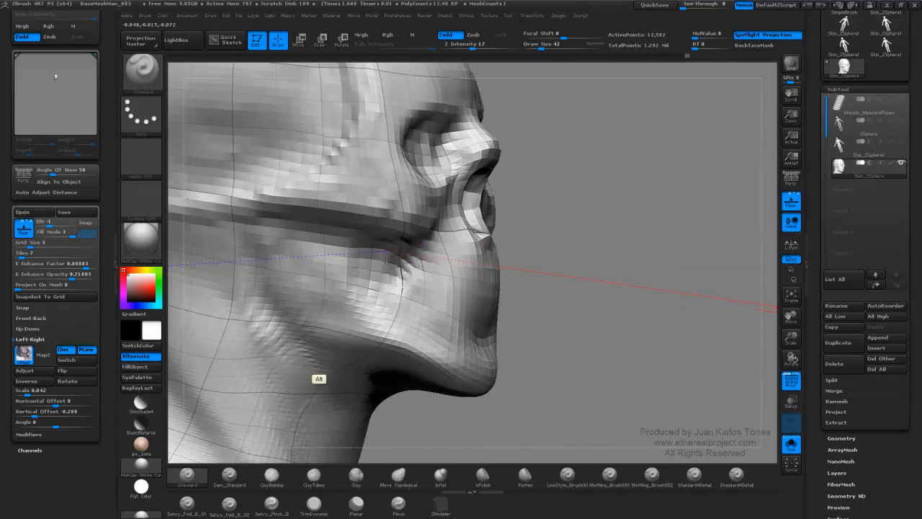
pyautogui.moveTo(386, 260)
pyautogui.keyDown('alt'); pyautogui.mouseDown()
pyautogui.moveTo(376, 275)
pyautogui.moveTo(390, 247)
pyautogui.moveTo(379, 250)
pyautogui.mouseUp(); pyautogui.keyUp('alt')
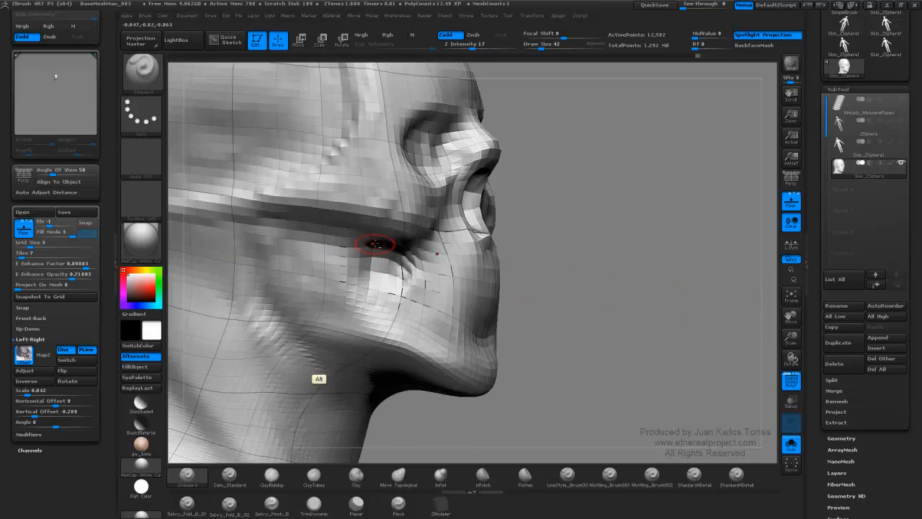
pyautogui.moveTo(436, 317)
pyautogui.mouseDown(button='right')
pyautogui.moveTo(447, 291)
pyautogui.moveTo(407, 288)
pyautogui.moveTo(451, 284)
pyautogui.mouseUp(button='right')
pyautogui.keyDown('alt'); pyautogui.moveTo(412, 266); pyautogui.dragTo(435, 314); pyautogui.keyUp('alt')
# Reshape the curve under the cheekbone and the side of the dental arch with Move Topological against the front reference.
pyautogui.keyDown('shift'); pyautogui.moveTo(601, 277); pyautogui.dragTo(623, 291); pyautogui.keyUp('shift')
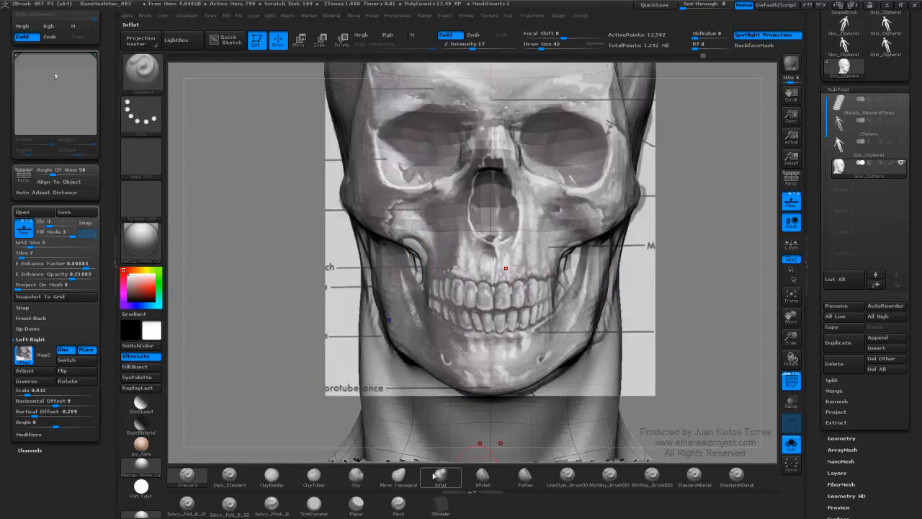
pyautogui.click(399, 476)
pyautogui.press('space')
pyautogui.moveTo(429, 267); pyautogui.dragTo(424, 236)
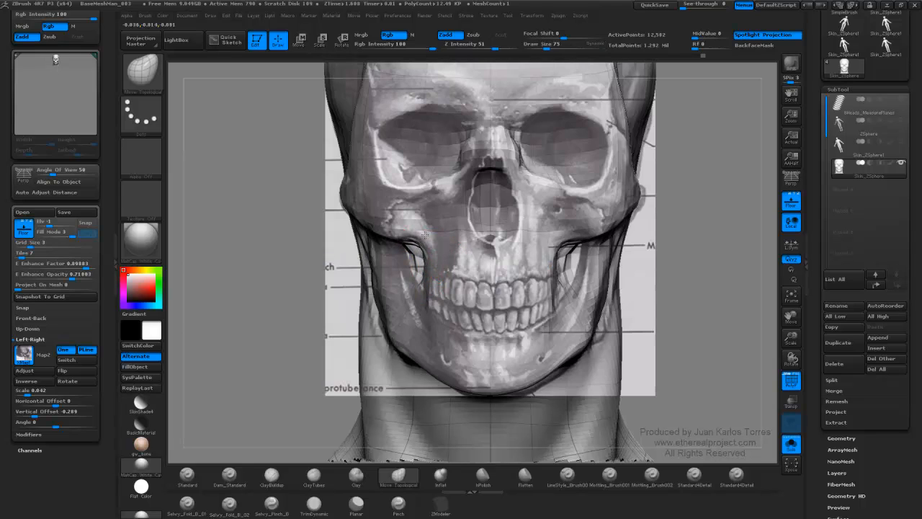
pyautogui.moveTo(426, 291)
pyautogui.mouseDown()
pyautogui.moveTo(417, 292)
pyautogui.moveTo(431, 318)
pyautogui.mouseUp()
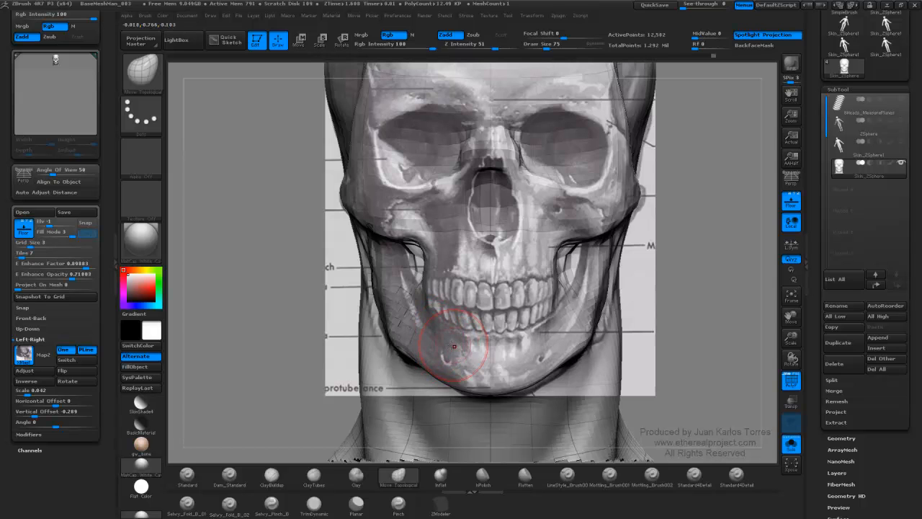
# Push in the front of the jaw between the teeth and chin using the side reference, and hide the reference floor grid.
pyautogui.press('F2')
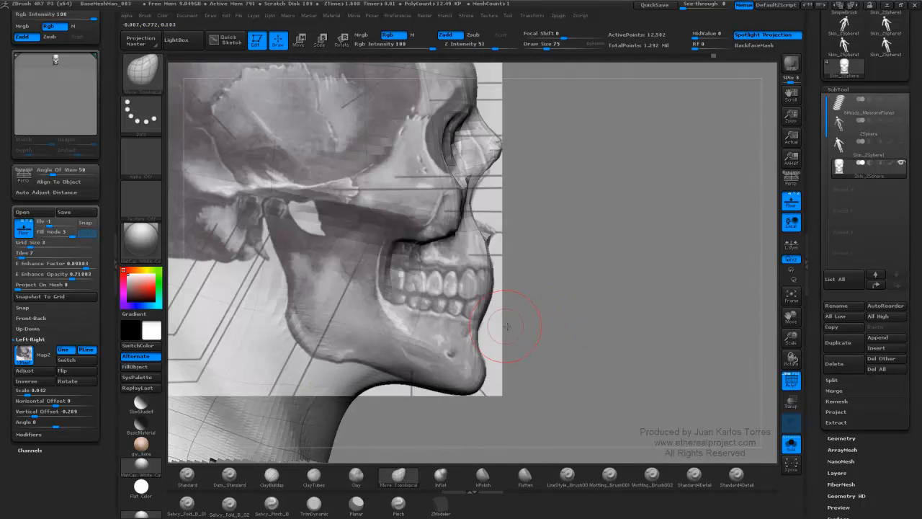
pyautogui.moveTo(476, 328)
pyautogui.mouseDown()
pyautogui.moveTo(548, 324)
pyautogui.moveTo(484, 319)
pyautogui.moveTo(464, 332)
pyautogui.mouseUp()
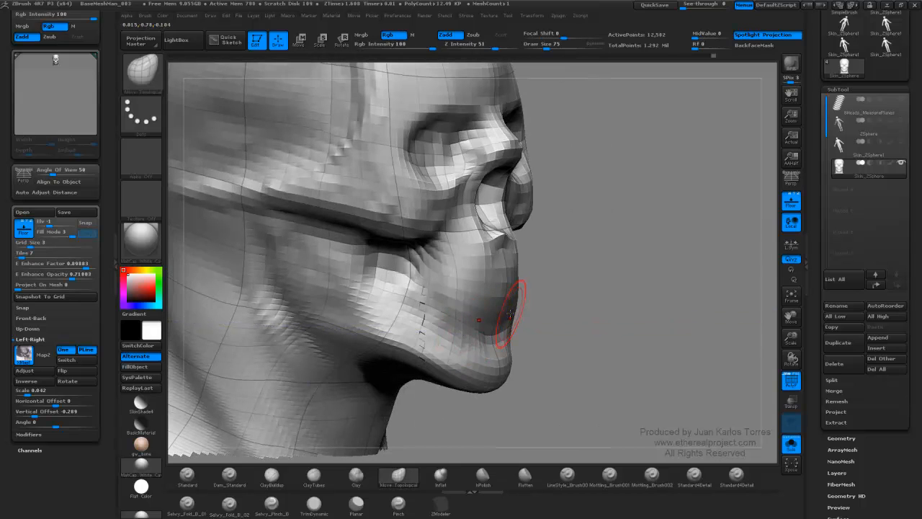
pyautogui.hotkey('shift', 'p')
pyautogui.moveTo(493, 323)
pyautogui.mouseDown()
pyautogui.moveTo(500, 326)
pyautogui.moveTo(459, 333)
pyautogui.mouseUp()
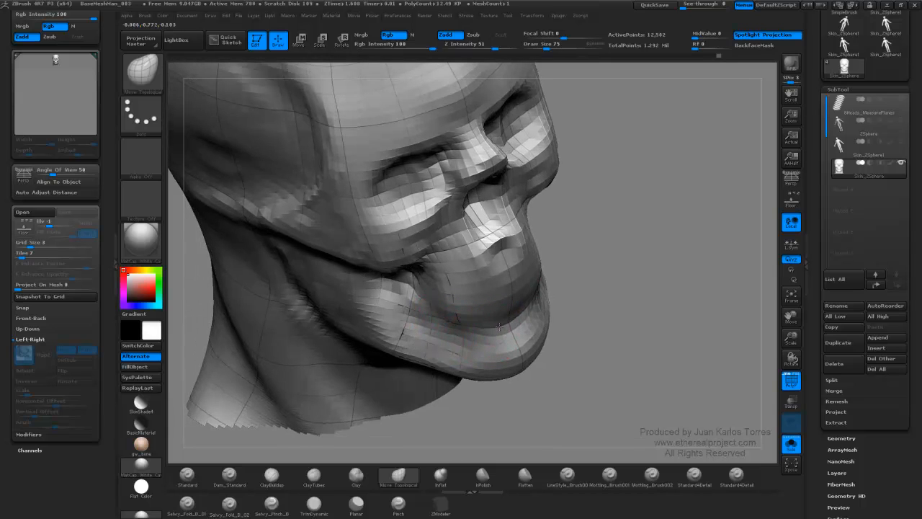
pyautogui.moveTo(511, 312); pyautogui.dragTo(473, 285)
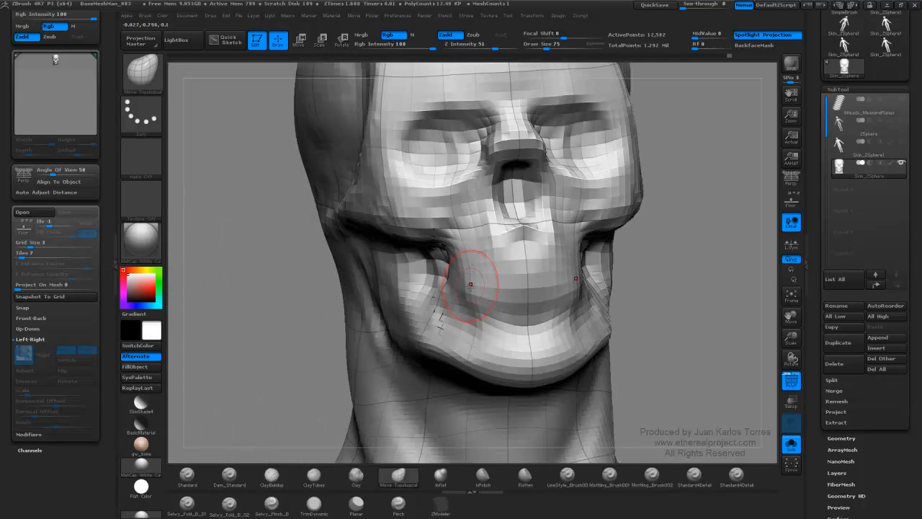
# Adjust the side of the dental arch and the nasal area, and smooth the jaw ramus below the zygomatic arch.
pyautogui.keyDown('shift'); pyautogui.moveTo(296, 330); pyautogui.dragTo(275, 339); pyautogui.keyUp('shift')
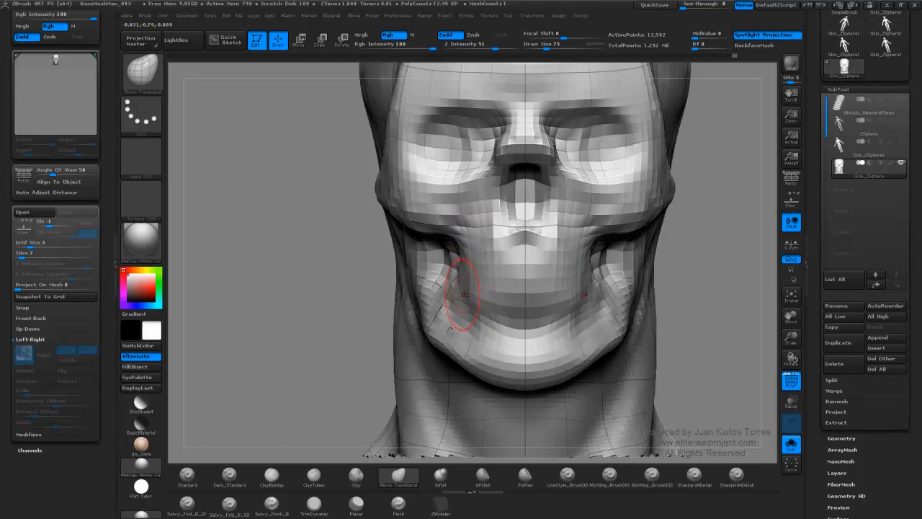
pyautogui.moveTo(453, 302)
pyautogui.mouseDown(button='right')
pyautogui.moveTo(504, 296)
pyautogui.moveTo(462, 300)
pyautogui.moveTo(488, 305)
pyautogui.moveTo(479, 300)
pyautogui.moveTo(531, 290)
pyautogui.moveTo(519, 282)
pyautogui.moveTo(523, 251)
pyautogui.mouseUp(button='right')
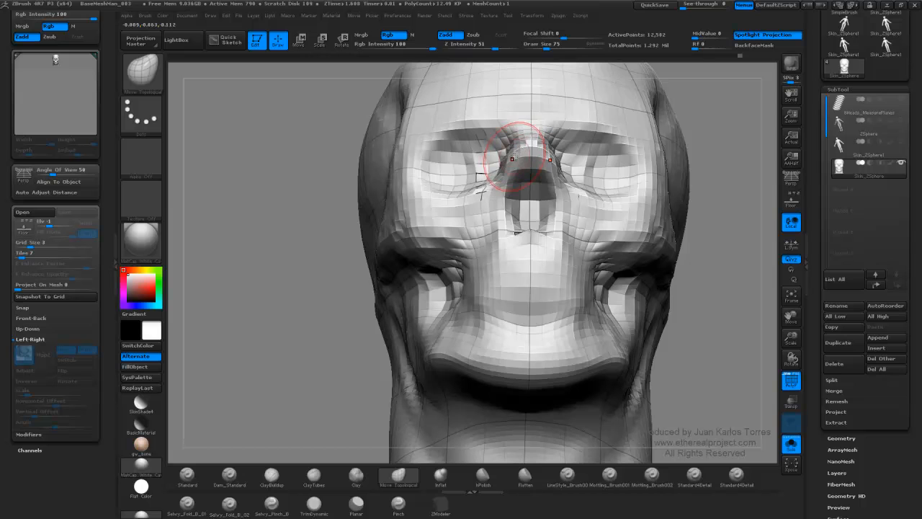
pyautogui.moveTo(523, 143)
pyautogui.mouseDown(button='right')
pyautogui.moveTo(537, 143)
pyautogui.moveTo(501, 139)
pyautogui.moveTo(607, 180)
pyautogui.moveTo(508, 197)
pyautogui.moveTo(518, 200)
pyautogui.moveTo(472, 179)
pyautogui.moveTo(467, 232)
pyautogui.moveTo(438, 238)
pyautogui.moveTo(449, 247)
pyautogui.moveTo(420, 230)
pyautogui.moveTo(418, 196)
pyautogui.mouseUp(button='right')
pyautogui.moveTo(370, 219); pyautogui.dragTo(358, 271, button='right')
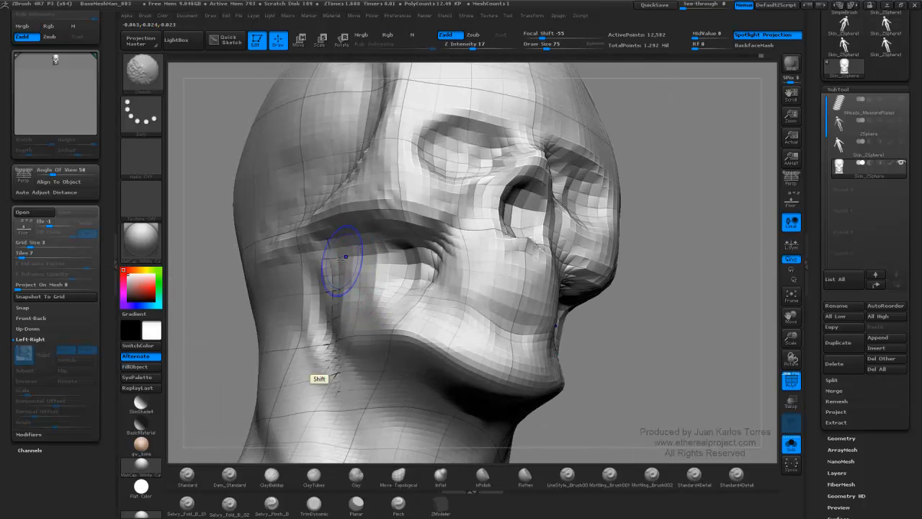
pyautogui.keyDown('shift'); pyautogui.moveTo(342, 261); pyautogui.dragTo(371, 304); pyautogui.keyUp('shift')
pyautogui.moveTo(368, 264)
pyautogui.mouseDown(button='right')
pyautogui.moveTo(393, 303)
pyautogui.moveTo(382, 294)
pyautogui.moveTo(422, 231)
pyautogui.moveTo(505, 228)
pyautogui.moveTo(433, 216)
pyautogui.moveTo(515, 204)
pyautogui.moveTo(531, 211)
pyautogui.moveTo(317, 375)
pyautogui.mouseUp(button='right')
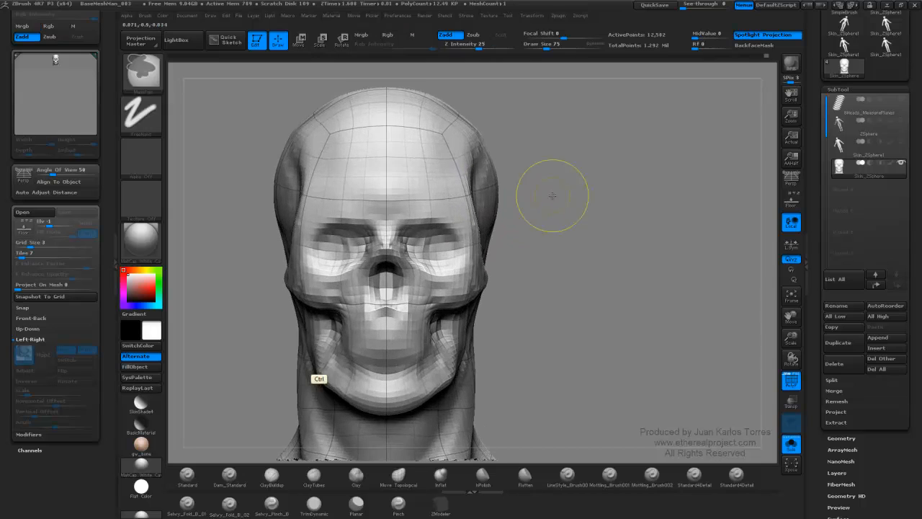
# Reshape the eye sockets symmetrically with Move Topological from the front.
pyautogui.moveTo(319, 241)
pyautogui.mouseDown(button='right')
pyautogui.moveTo(355, 230)
pyautogui.moveTo(315, 236)
pyautogui.mouseUp(button='right')
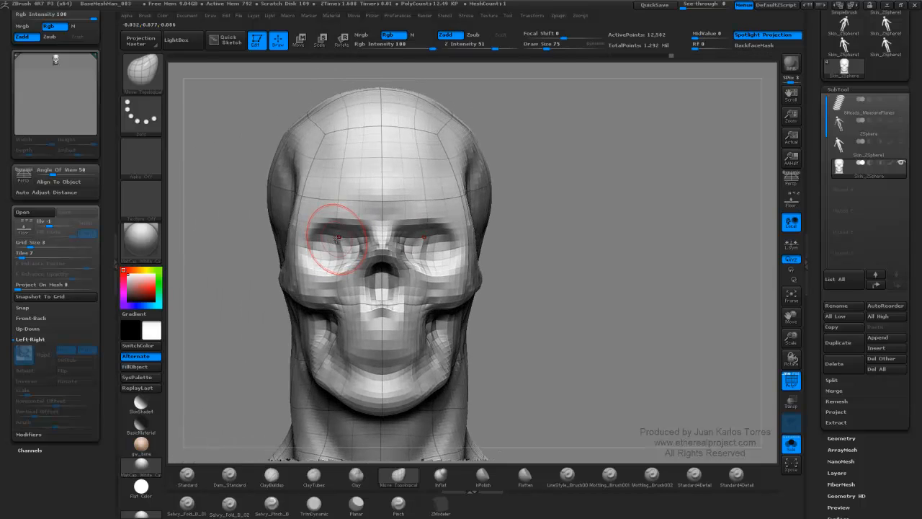
pyautogui.moveTo(340, 236); pyautogui.dragTo(344, 239)
pyautogui.moveTo(343, 224); pyautogui.dragTo(381, 227, button='right')
pyautogui.keyDown('shift'); pyautogui.moveTo(581, 183); pyautogui.dragTo(572, 179, button='right'); pyautogui.keyUp('shift')
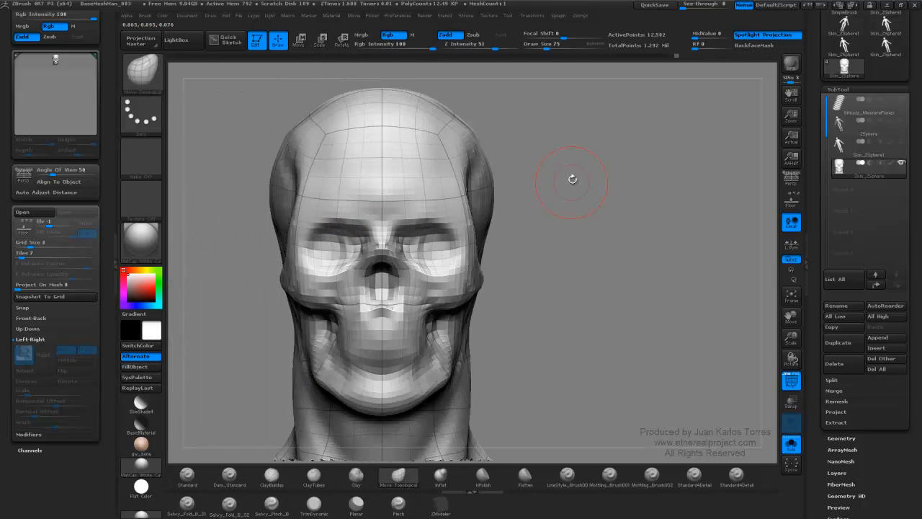
# Build up the brow ridges above the eye sockets with the ClayTubes brush at draw size 45.
pyautogui.click(315, 474)
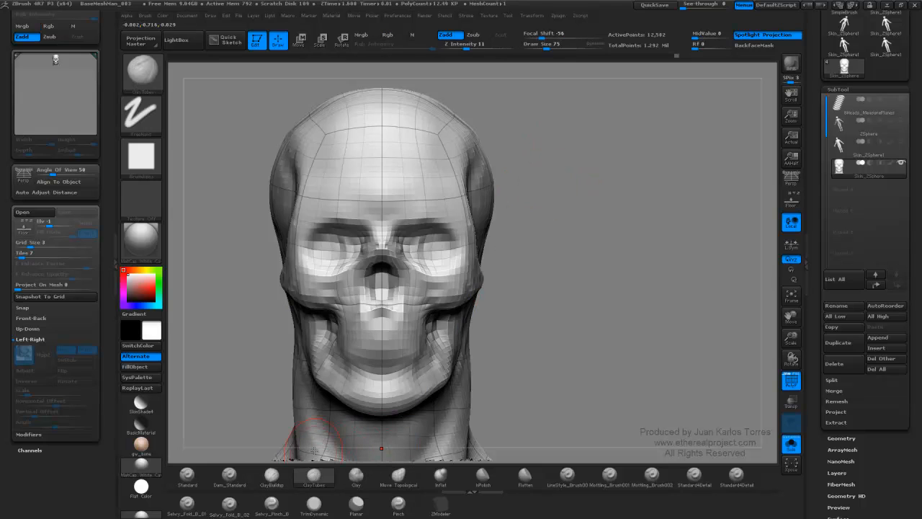
pyautogui.press('space')
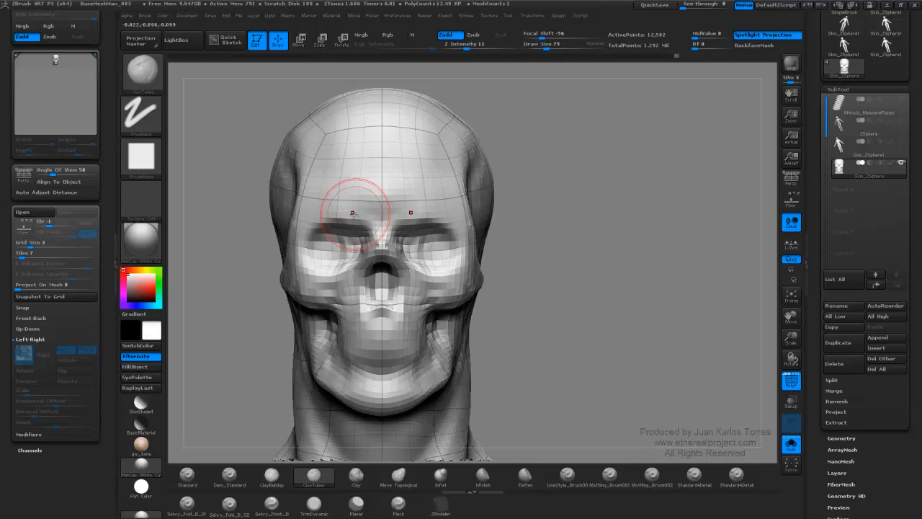
pyautogui.press('space')
pyautogui.moveTo(346, 211); pyautogui.dragTo(331, 204)
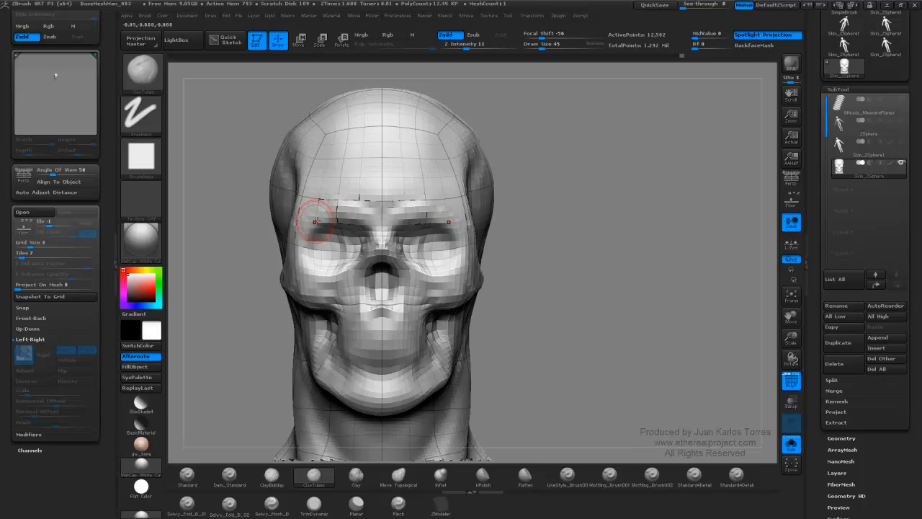
# Carve the eye sockets deeper beneath the brow ridges with ClayTubes and define their rims.
pyautogui.keyDown('alt'); pyautogui.moveTo(322, 230); pyautogui.dragTo(343, 236); pyautogui.keyUp('alt')
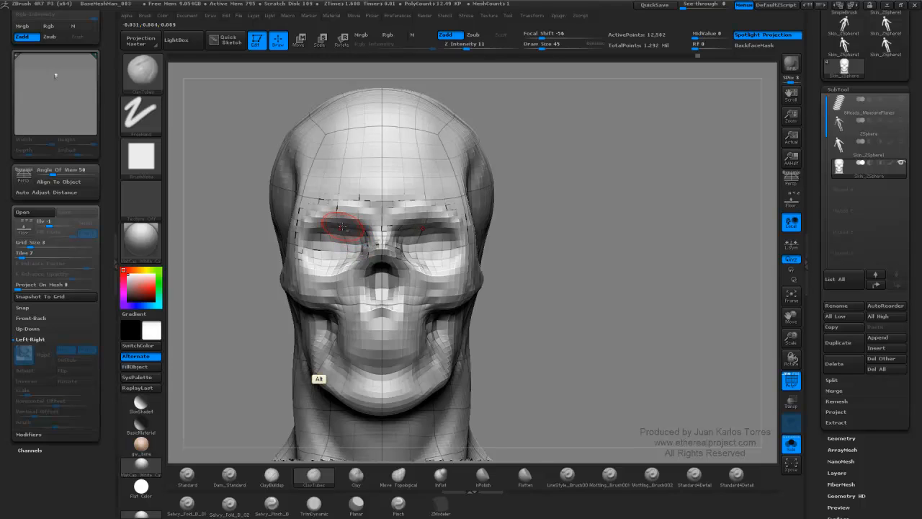
pyautogui.moveTo(340, 259)
pyautogui.mouseDown()
pyautogui.moveTo(329, 248)
pyautogui.moveTo(309, 250)
pyautogui.moveTo(336, 253)
pyautogui.mouseUp()
pyautogui.moveTo(260, 273)
pyautogui.mouseDown()
pyautogui.moveTo(337, 265)
pyautogui.moveTo(346, 240)
pyautogui.mouseUp()
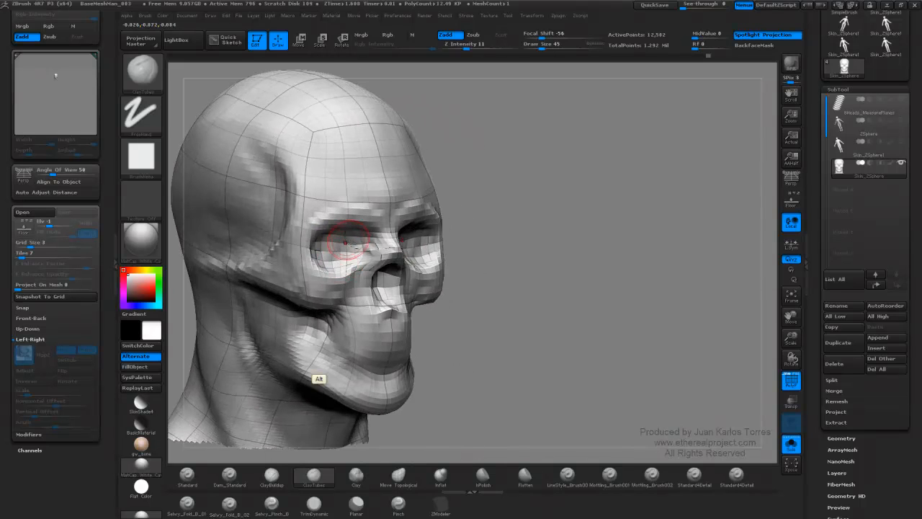
pyautogui.moveTo(353, 249); pyautogui.dragTo(285, 251, button='right')
pyautogui.keyDown('alt'); pyautogui.moveTo(323, 247); pyautogui.dragTo(346, 249); pyautogui.keyUp('alt')
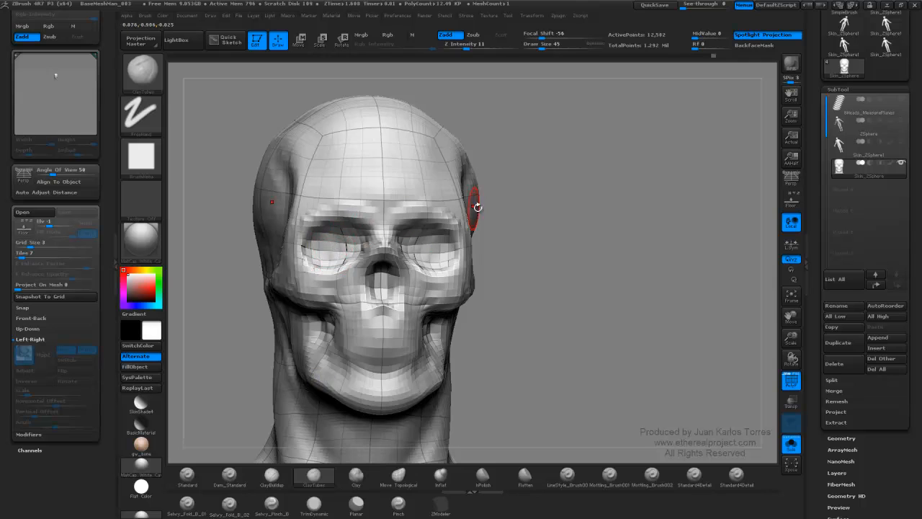
pyautogui.keyDown('shift'); pyautogui.moveTo(478, 207); pyautogui.dragTo(450, 202, button='right'); pyautogui.keyUp('shift')
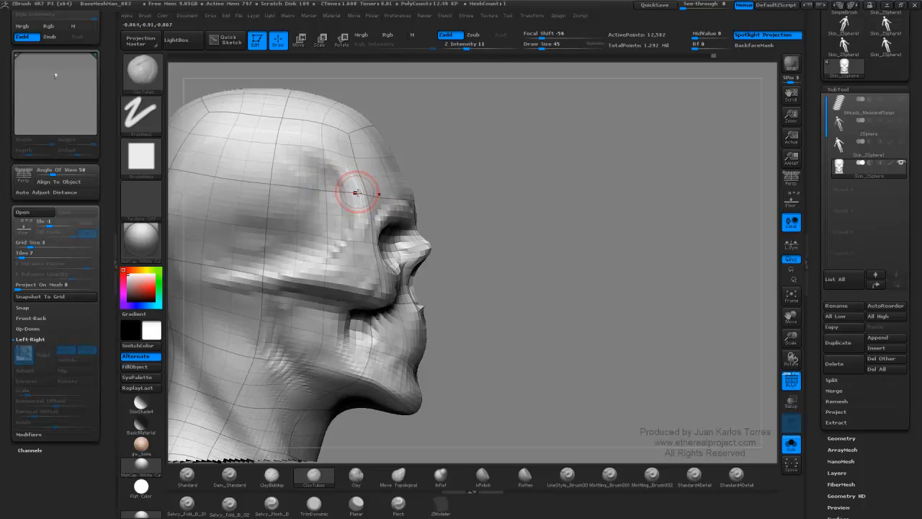
# Build up the temporal line along the side of the forehead with ClayTubes at draw size 30, extending it over the cranium.
pyautogui.moveTo(352, 192); pyautogui.dragTo(347, 189, button='right')
pyautogui.press('space')
pyautogui.moveTo(353, 192)
pyautogui.mouseDown()
pyautogui.moveTo(315, 142)
pyautogui.moveTo(289, 127)
pyautogui.moveTo(350, 181)
pyautogui.mouseUp()
pyautogui.moveTo(367, 164)
pyautogui.mouseDown(button='right')
pyautogui.moveTo(252, 158)
pyautogui.moveTo(329, 156)
pyautogui.mouseUp(button='right')
pyautogui.moveTo(328, 157)
pyautogui.mouseDown()
pyautogui.moveTo(337, 170)
pyautogui.moveTo(315, 138)
pyautogui.mouseUp()
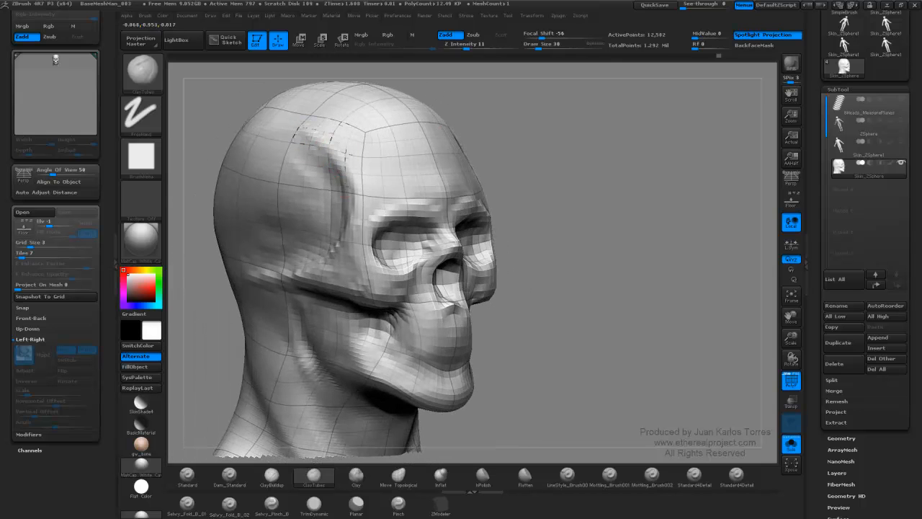
pyautogui.moveTo(351, 188)
pyautogui.mouseDown()
pyautogui.moveTo(288, 130)
pyautogui.moveTo(303, 132)
pyautogui.mouseUp()
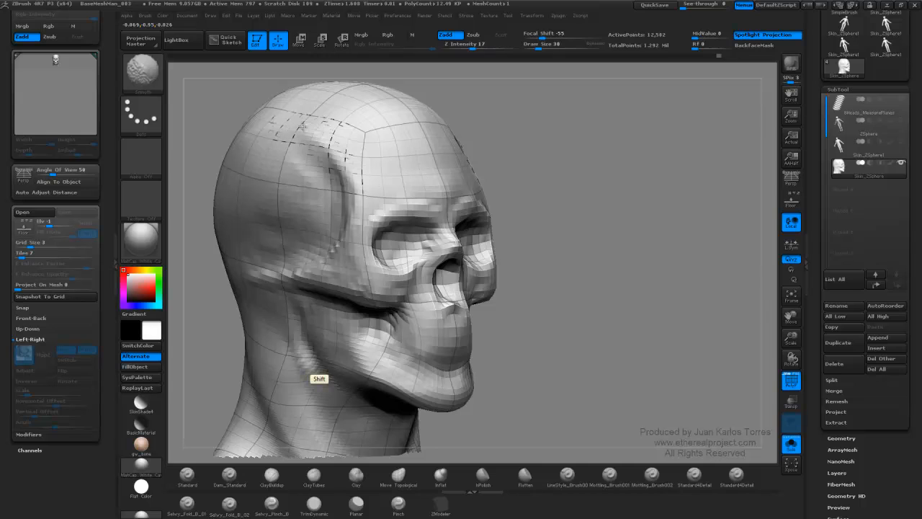
# Turn off the polygon wireframe and strengthen the temporal ridge in front of the temporal hollow.
pyautogui.moveTo(364, 169)
pyautogui.mouseDown(button='right')
pyautogui.moveTo(327, 173)
pyautogui.moveTo(336, 172)
pyautogui.mouseUp(button='right')
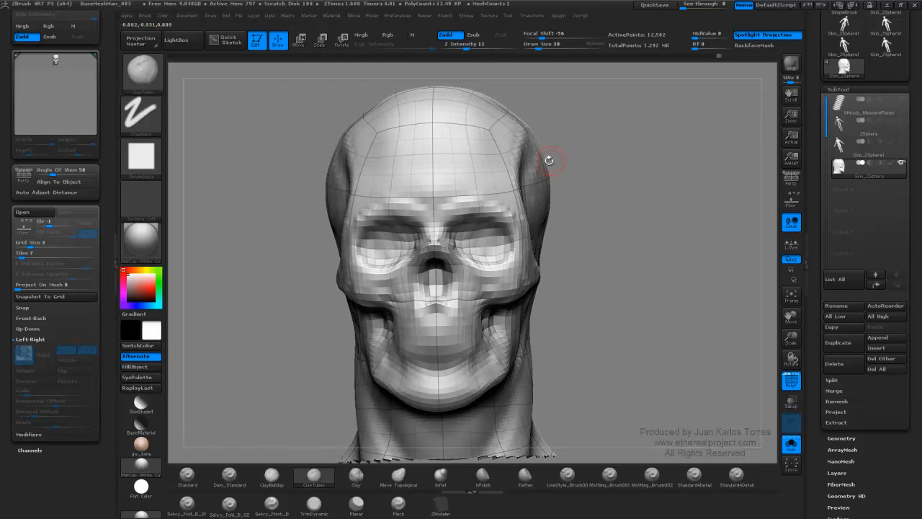
pyautogui.moveTo(549, 160); pyautogui.dragTo(508, 167, button='right')
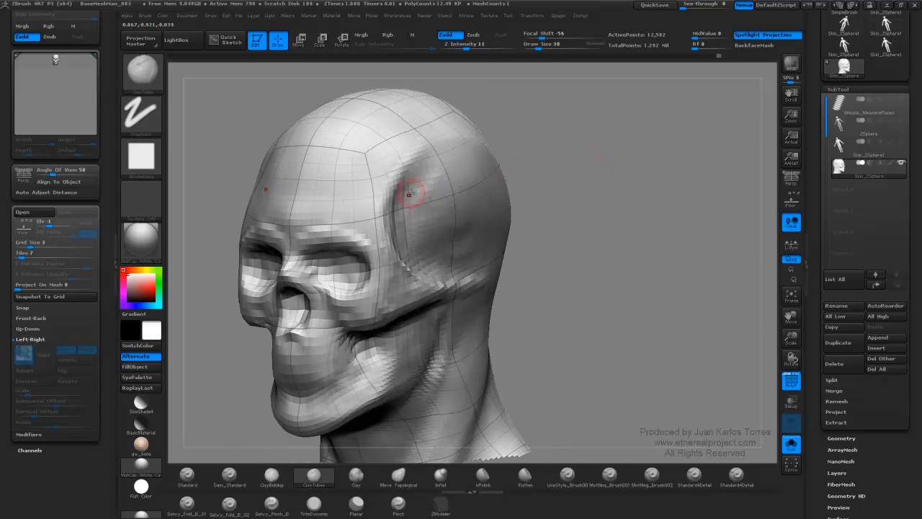
pyautogui.moveTo(377, 202)
pyautogui.keyDown('shift'); pyautogui.mouseDown()
pyautogui.moveTo(400, 160)
pyautogui.moveTo(386, 200)
pyautogui.mouseUp(); pyautogui.keyUp('shift')
pyautogui.hotkey('shift', 'f')
pyautogui.moveTo(413, 178)
pyautogui.mouseDown(button='right')
pyautogui.moveTo(422, 178)
pyautogui.moveTo(410, 177)
pyautogui.mouseUp(button='right')
pyautogui.rightClick(415, 166)
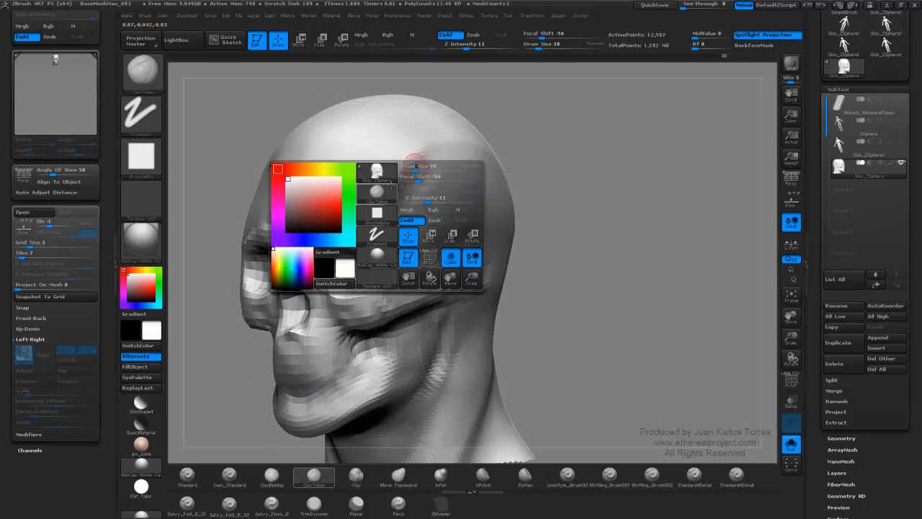
pyautogui.moveTo(387, 232); pyautogui.dragTo(385, 211)
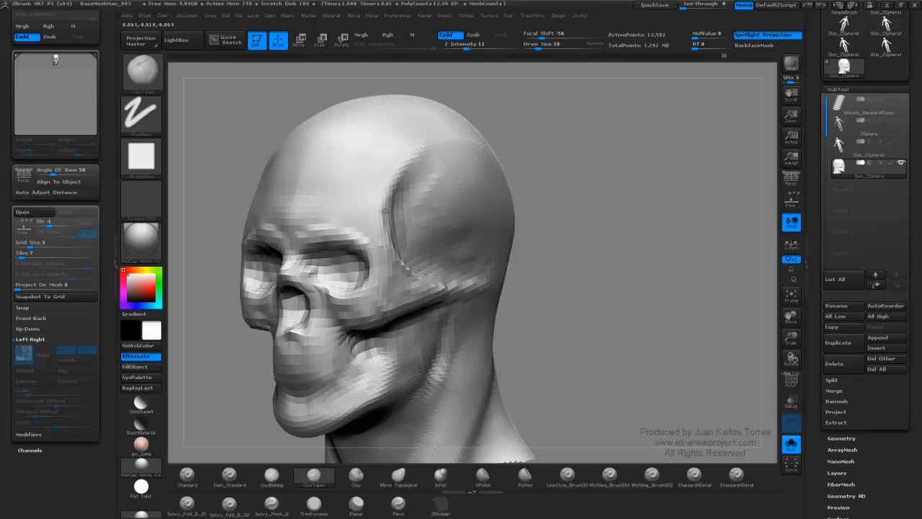
# Smooth the temporal ridge into the hollow behind it, checking the skull from the front.
pyautogui.keyDown('shift'); pyautogui.moveTo(548, 148); pyautogui.dragTo(578, 165); pyautogui.keyUp('shift')
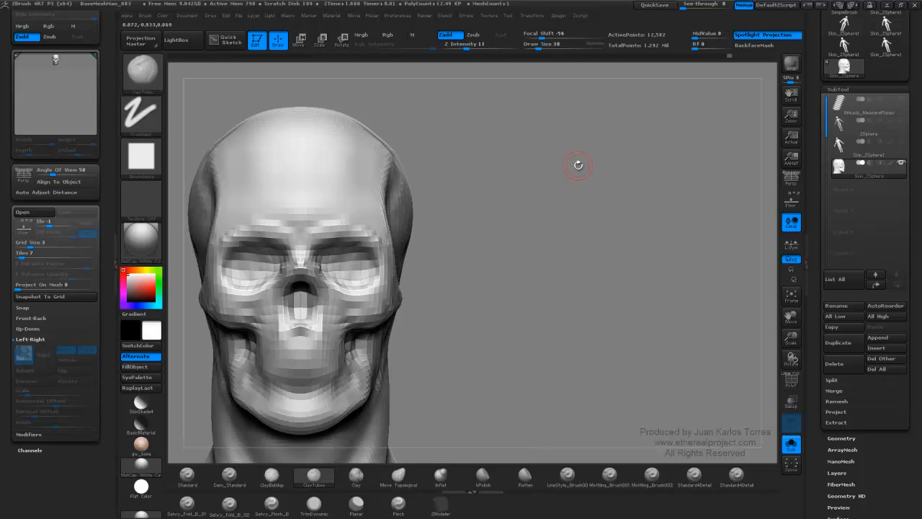
pyautogui.keyDown('alt'); pyautogui.moveTo(465, 180); pyautogui.dragTo(514, 179); pyautogui.keyUp('alt')
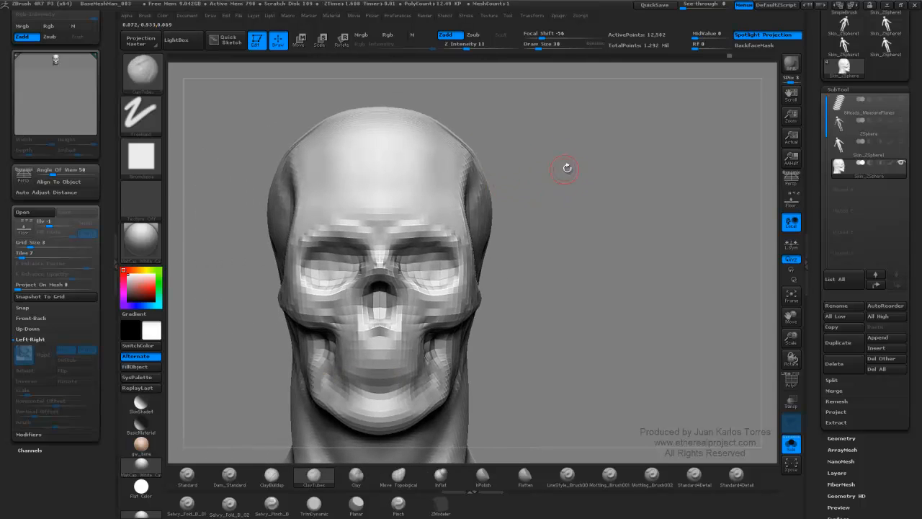
pyautogui.moveTo(480, 146); pyautogui.dragTo(464, 165)
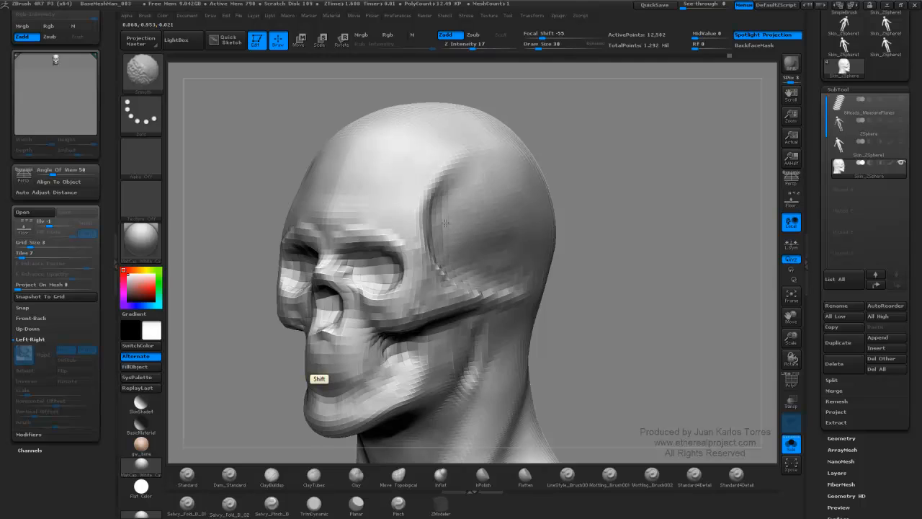
# Smooth the temporal hollow and the side of the cranium behind the temporal line.
pyautogui.moveTo(449, 212); pyautogui.dragTo(540, 206)
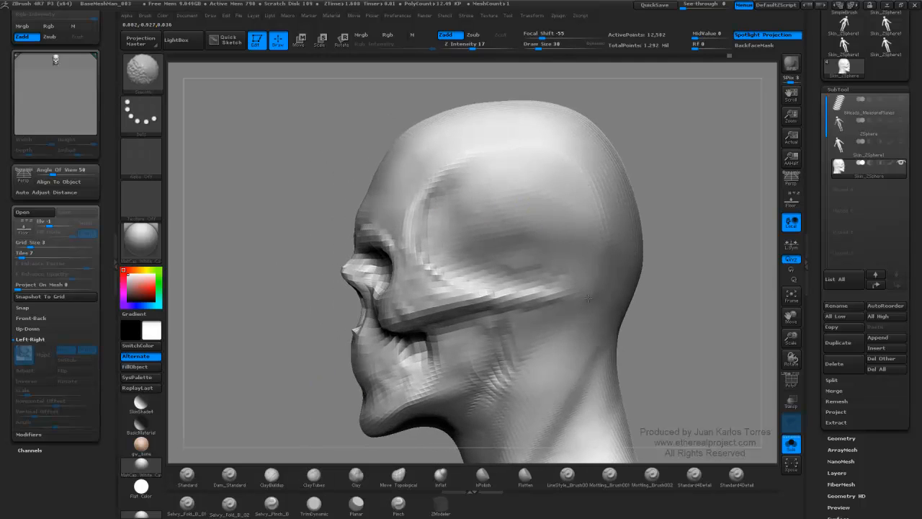
pyautogui.moveTo(543, 158); pyautogui.dragTo(574, 188)
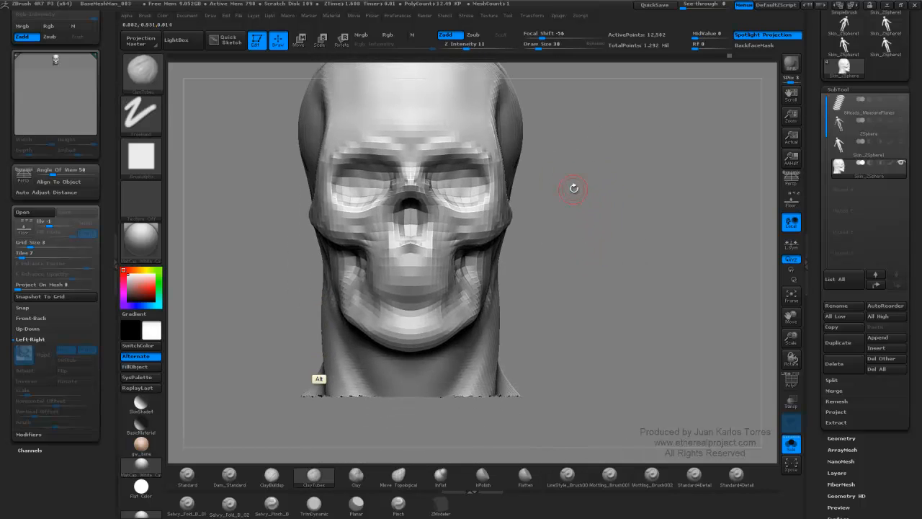
pyautogui.moveTo(415, 251)
pyautogui.mouseDown(button='right')
pyautogui.moveTo(342, 217)
pyautogui.moveTo(360, 206)
pyautogui.mouseUp(button='right')
pyautogui.keyDown('shift'); pyautogui.moveTo(559, 187); pyautogui.dragTo(540, 206); pyautogui.keyUp('shift')
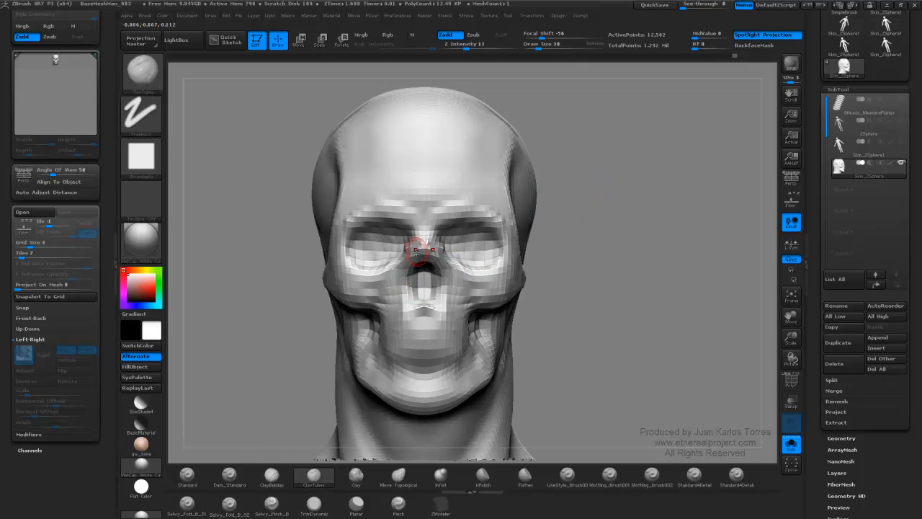
# Carve the groove behind the jaw ramus and refine the side of the mandible beneath the cheekbone with ClayTubes.
pyautogui.moveTo(319, 380); pyautogui.dragTo(400, 264)
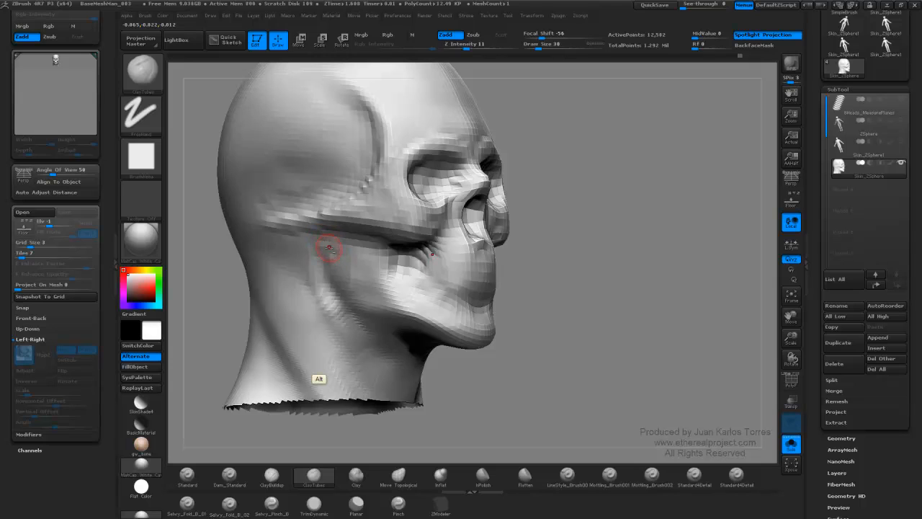
pyautogui.keyDown('shift'); pyautogui.moveTo(584, 180); pyautogui.dragTo(552, 205); pyautogui.keyUp('shift')
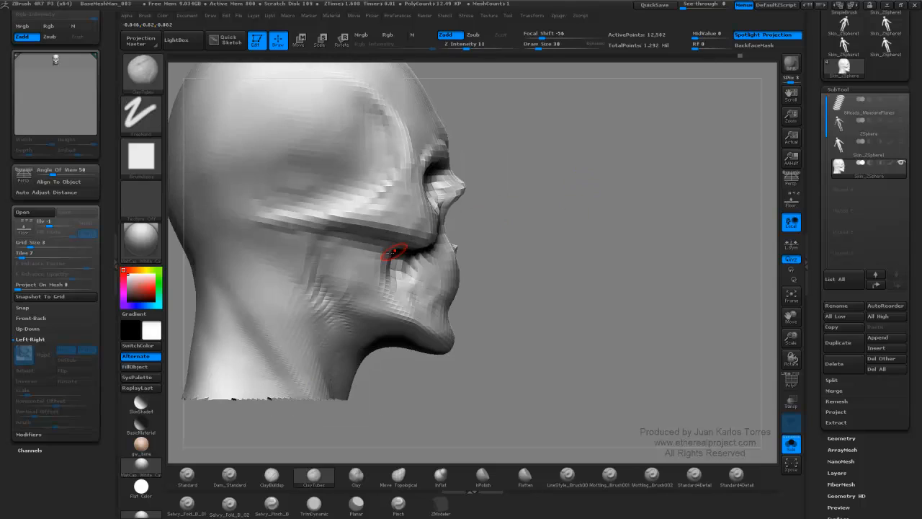
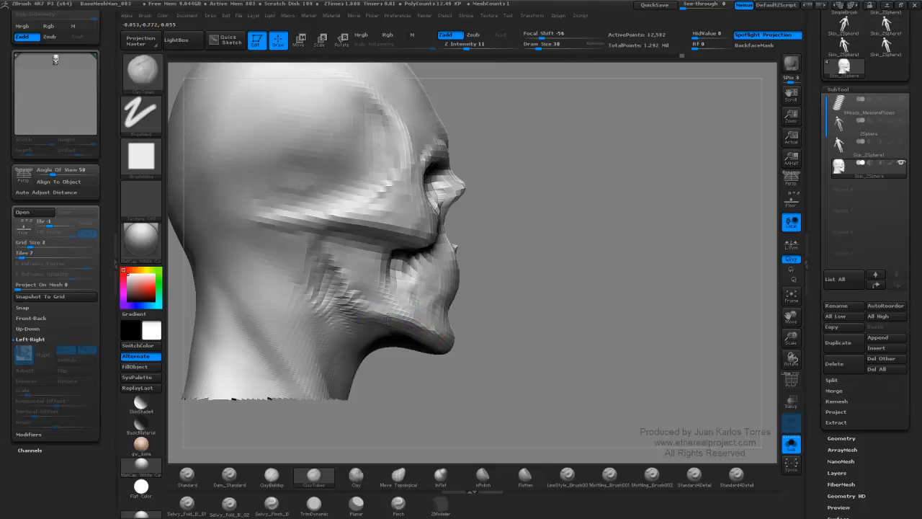
pyautogui.press('alt')
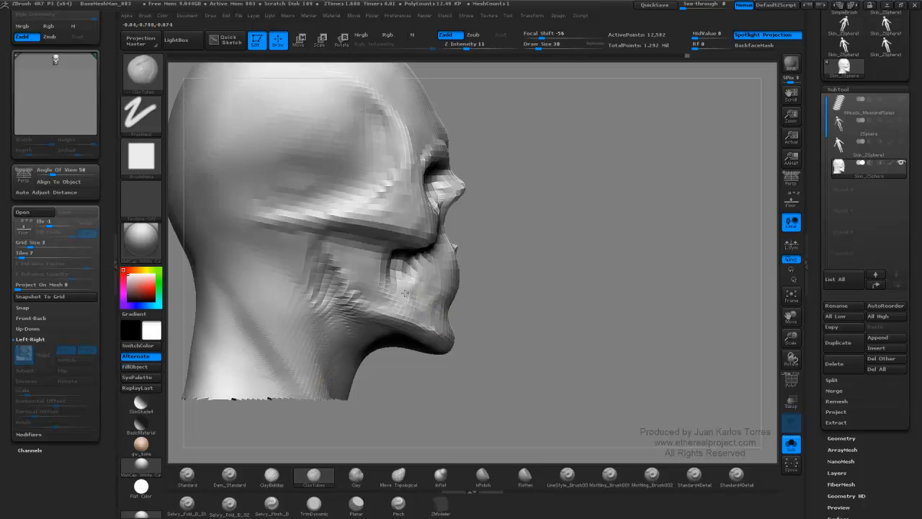
pyautogui.moveTo(405, 293); pyautogui.dragTo(380, 289)
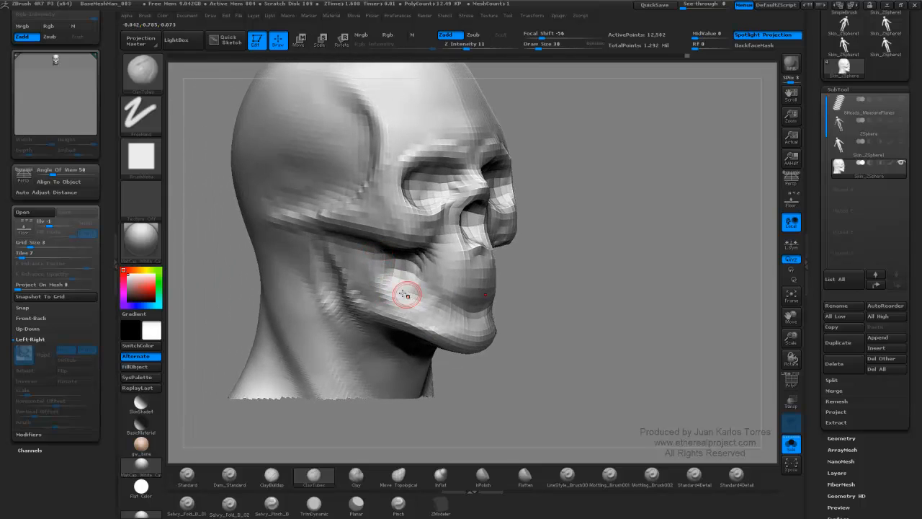
pyautogui.press('alt')
pyautogui.moveTo(441, 307); pyautogui.dragTo(417, 288)
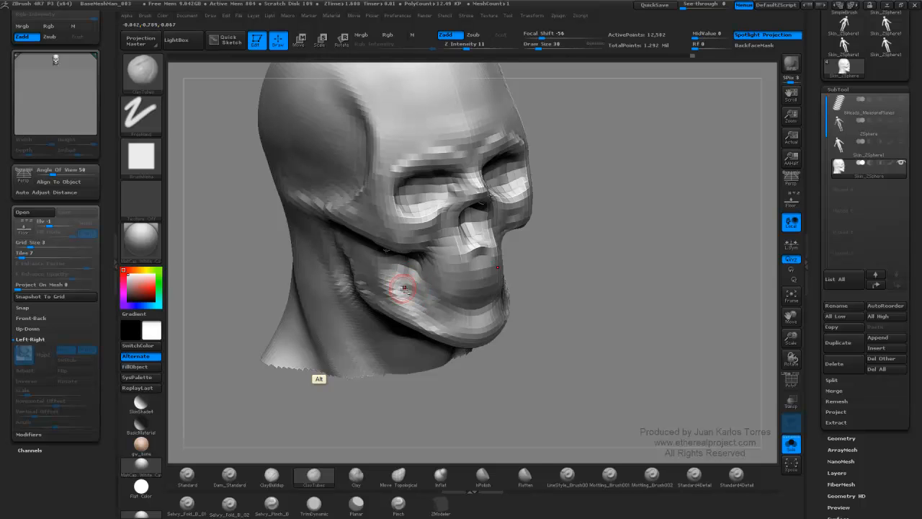
pyautogui.moveTo(470, 325); pyautogui.dragTo(499, 294)
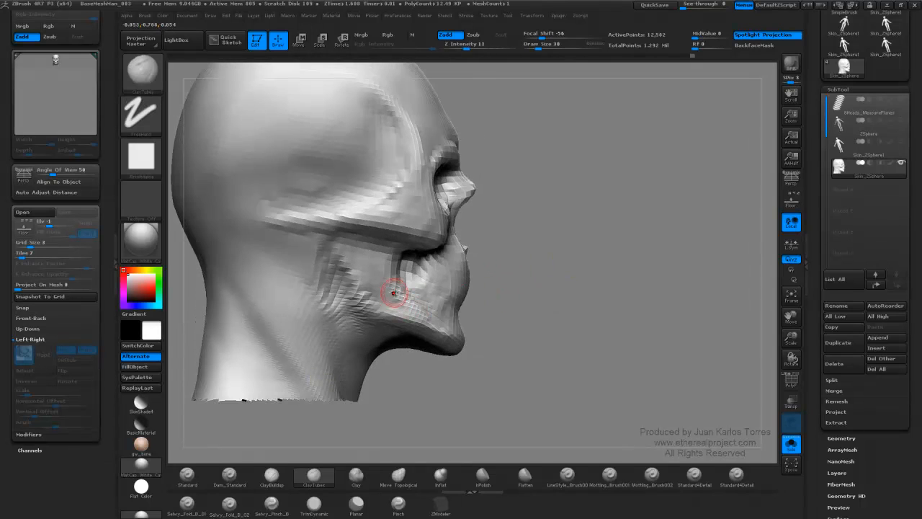
pyautogui.press('shift')
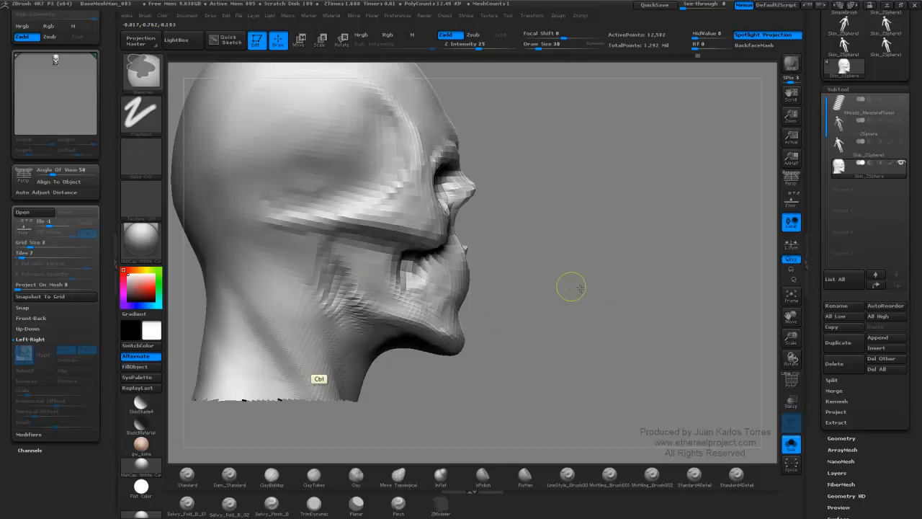
# Carve the temporal hollow deeper with ClayTubes at draw size 65 and smooth its surface.
pyautogui.keyDown('ctrl'); pyautogui.moveTo(579, 288); pyautogui.dragTo(553, 279, button='right'); pyautogui.keyUp('ctrl')
pyautogui.moveTo(554, 279)
pyautogui.mouseDown(button='right')
pyautogui.moveTo(487, 272)
pyautogui.moveTo(526, 283)
pyautogui.moveTo(493, 285)
pyautogui.moveTo(518, 286)
pyautogui.moveTo(504, 286)
pyautogui.moveTo(554, 248)
pyautogui.mouseUp(button='right')
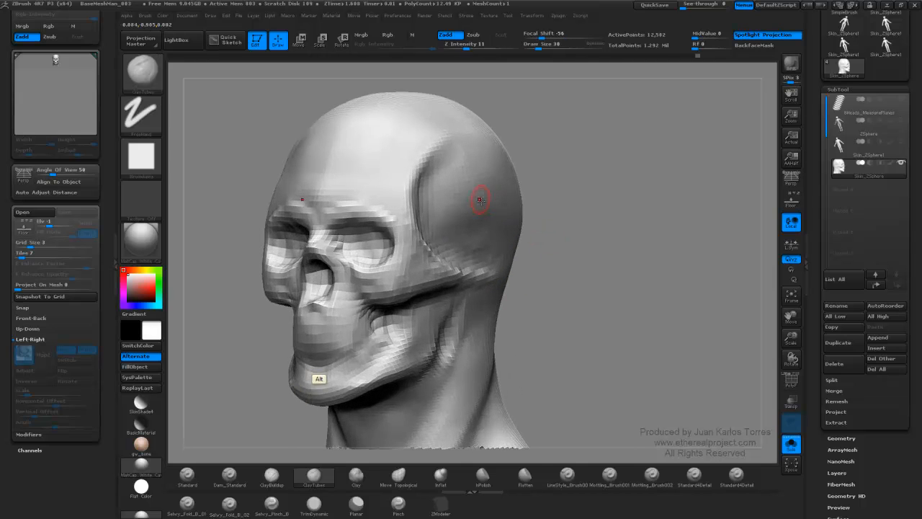
pyautogui.moveTo(480, 200)
pyautogui.keyDown('alt'); pyautogui.mouseDown(button='right')
pyautogui.moveTo(471, 243)
pyautogui.moveTo(463, 245)
pyautogui.mouseUp(button='right'); pyautogui.keyUp('alt')
pyautogui.rightClick(467, 243)
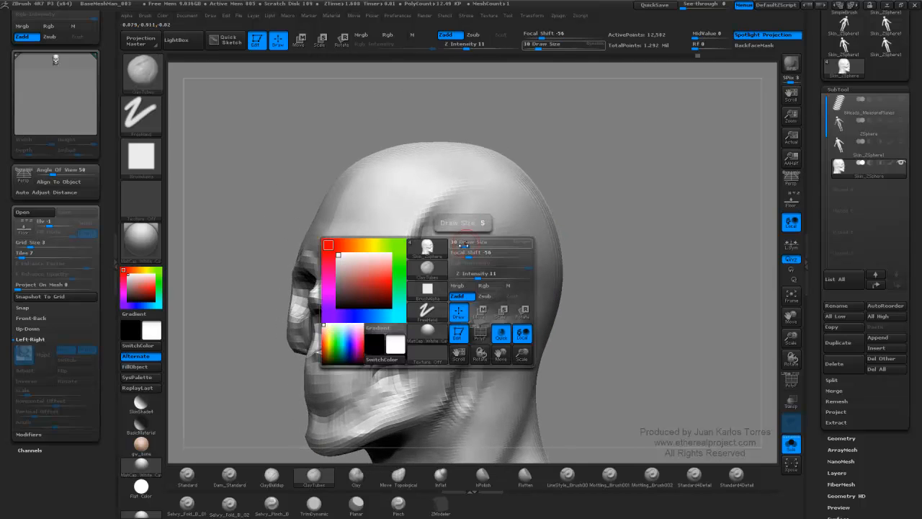
pyautogui.click(472, 245)
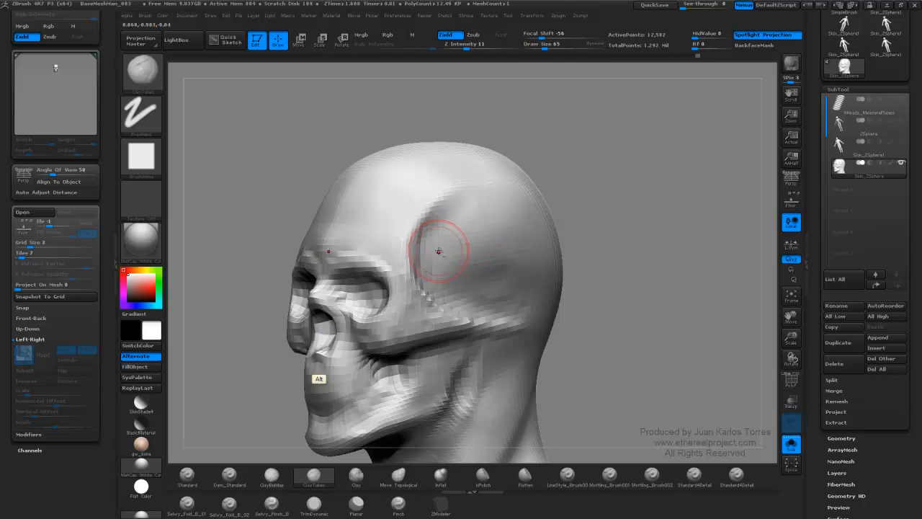
pyautogui.keyDown('alt'); pyautogui.moveTo(458, 223); pyautogui.dragTo(466, 233); pyautogui.keyUp('alt')
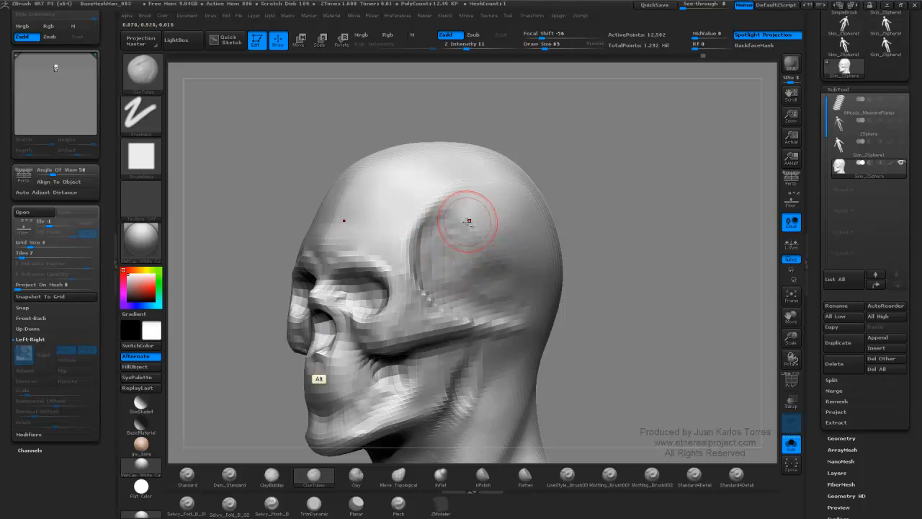
pyautogui.keyDown('alt'); pyautogui.moveTo(460, 207); pyautogui.dragTo(485, 245); pyautogui.keyUp('alt')
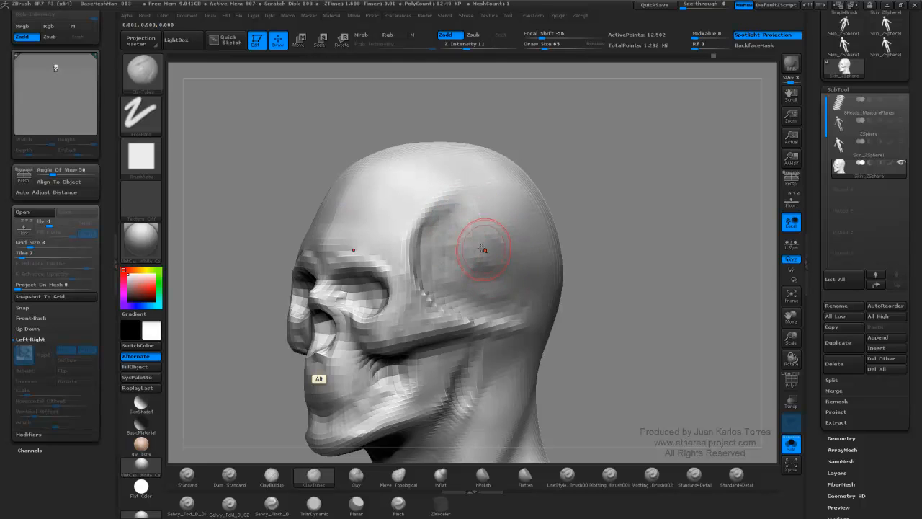
pyautogui.press('shift')
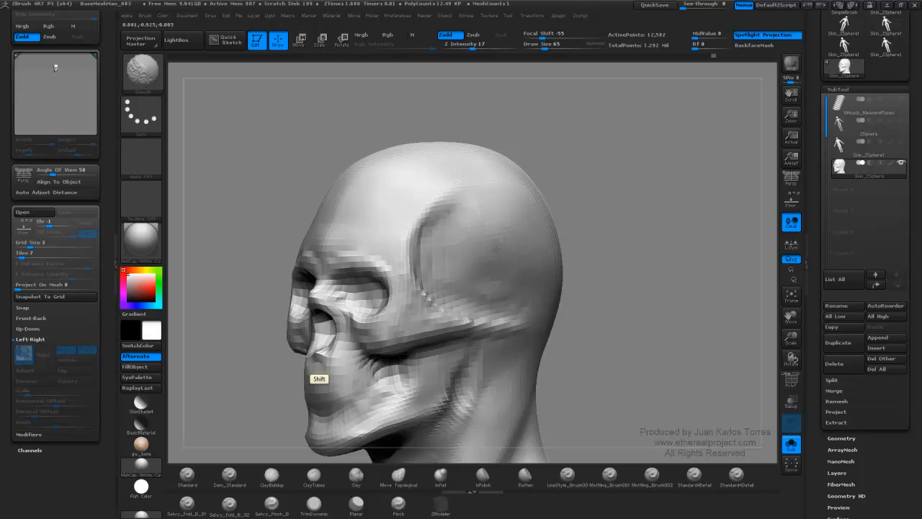
pyautogui.keyDown('shift'); pyautogui.moveTo(484, 277); pyautogui.dragTo(497, 272); pyautogui.keyUp('shift')
# Reduce the draw size to 53, then carve and smooth the upper part of the temporal hollow.
pyautogui.moveTo(560, 251)
pyautogui.keyDown('ctrl'); pyautogui.mouseDown(button='right')
pyautogui.moveTo(519, 243)
pyautogui.moveTo(552, 245)
pyautogui.moveTo(531, 241)
pyautogui.moveTo(550, 233)
pyautogui.mouseUp(button='right'); pyautogui.keyUp('ctrl')
pyautogui.press('space')
pyautogui.moveTo(474, 230); pyautogui.dragTo(472, 229)
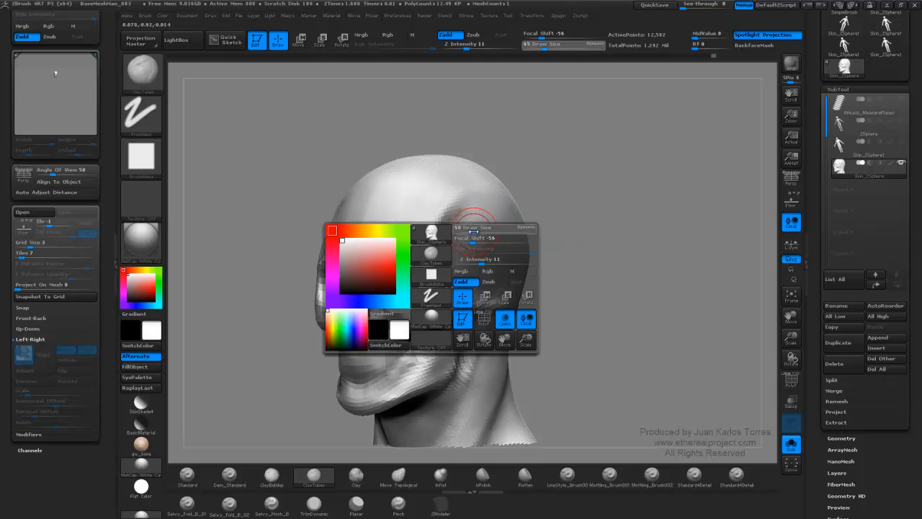
pyautogui.press('alt')
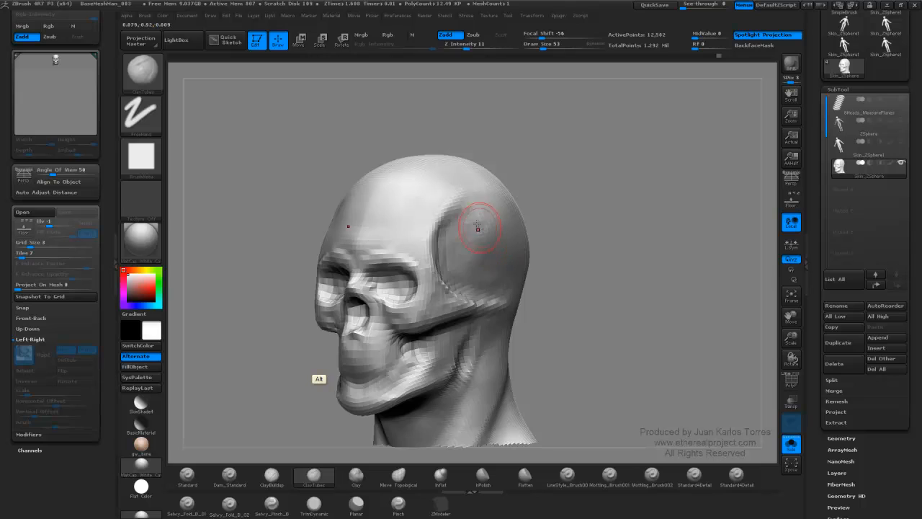
pyautogui.press('shift')
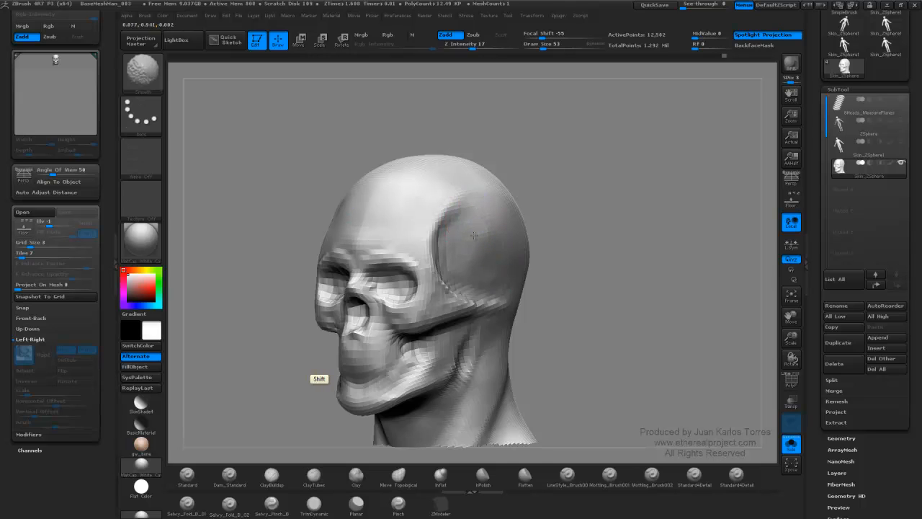
pyautogui.moveTo(497, 248)
pyautogui.mouseDown()
pyautogui.moveTo(639, 230)
pyautogui.moveTo(613, 221)
pyautogui.moveTo(552, 242)
pyautogui.moveTo(565, 249)
pyautogui.moveTo(550, 258)
pyautogui.mouseUp()
# Carve beneath the rear of the zygomatic arch with ClayTubes and smooth the back of the jaw.
pyautogui.keyDown('alt'); pyautogui.moveTo(466, 269); pyautogui.dragTo(538, 241, button='right'); pyautogui.keyUp('alt')
pyautogui.moveTo(509, 280); pyautogui.dragTo(457, 269)
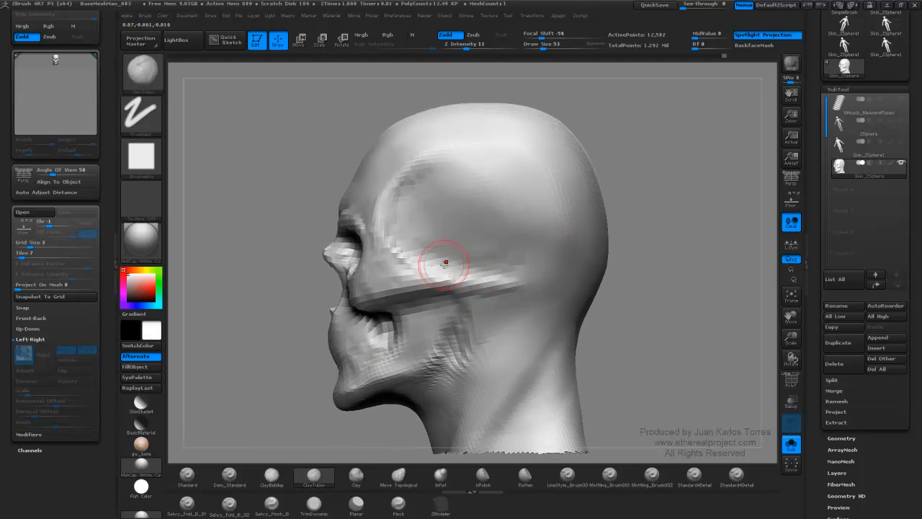
pyautogui.moveTo(456, 302); pyautogui.dragTo(496, 298)
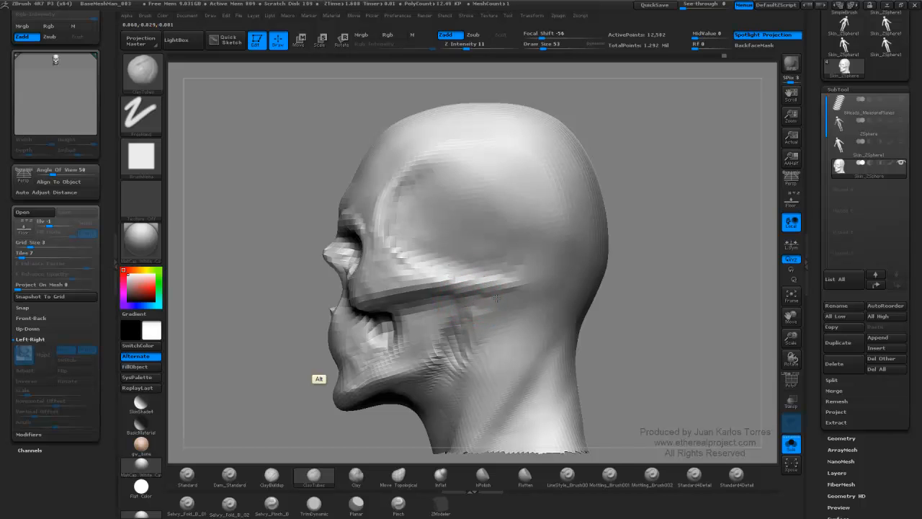
pyautogui.moveTo(503, 291)
pyautogui.mouseDown(button='right')
pyautogui.moveTo(562, 294)
pyautogui.moveTo(528, 298)
pyautogui.mouseUp(button='right')
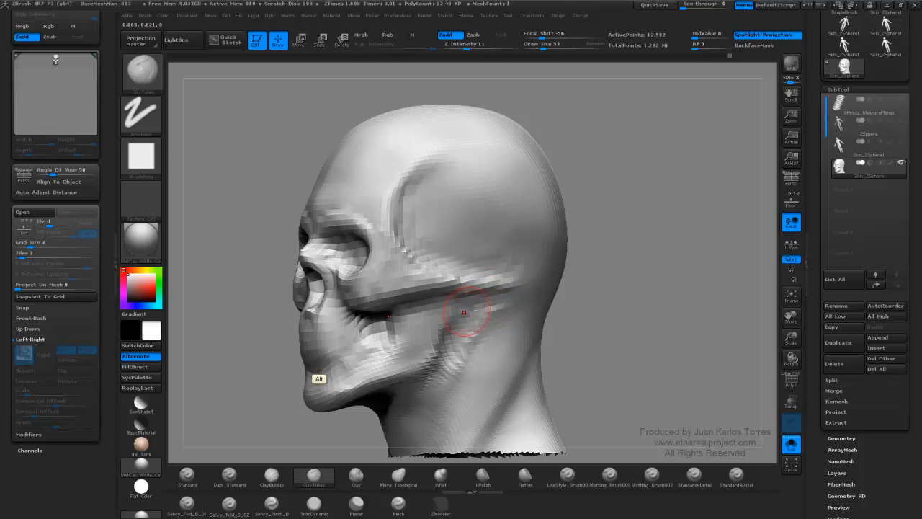
pyautogui.press('shift')
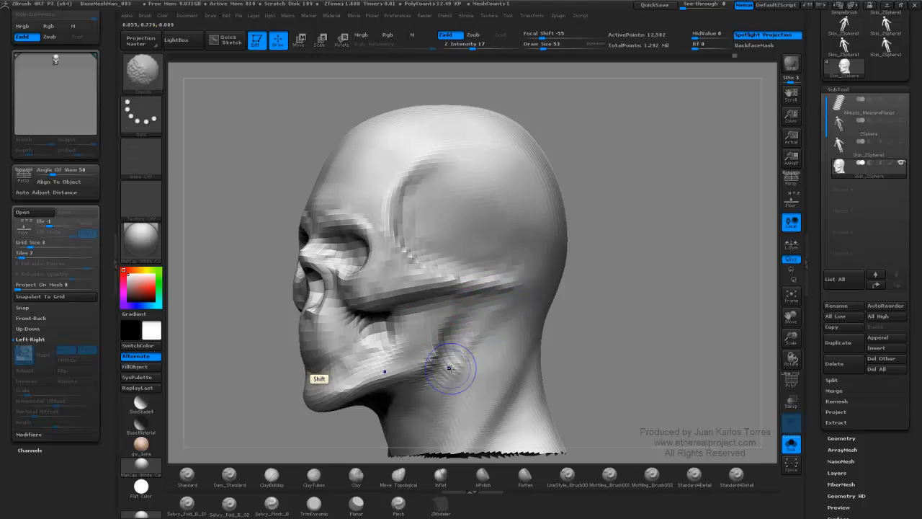
pyautogui.press('alt')
# Carve the surface behind the rear end of the zygomatic arch, checking the skull from the front and above.
pyautogui.moveTo(688, 283)
pyautogui.mouseDown()
pyautogui.moveTo(543, 284)
pyautogui.moveTo(568, 285)
pyautogui.mouseUp()
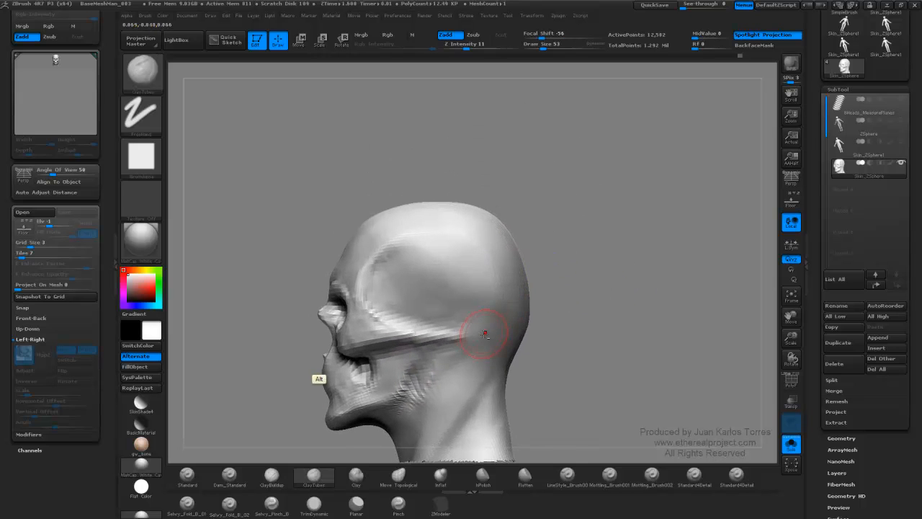
pyautogui.keyDown('alt'); pyautogui.moveTo(485, 334); pyautogui.dragTo(507, 286); pyautogui.keyUp('alt')
pyautogui.moveTo(507, 286); pyautogui.dragTo(538, 282, button='right')
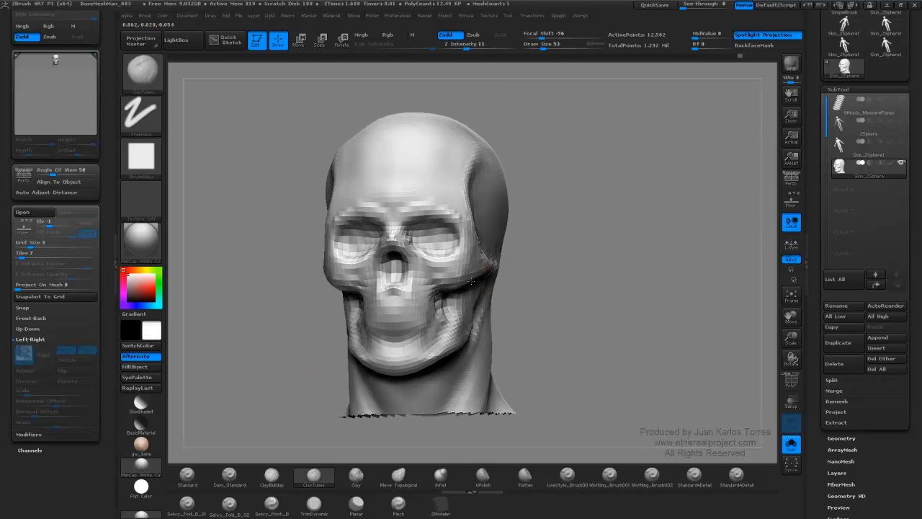
pyautogui.moveTo(472, 281); pyautogui.dragTo(448, 318, button='right')
pyautogui.press('super')
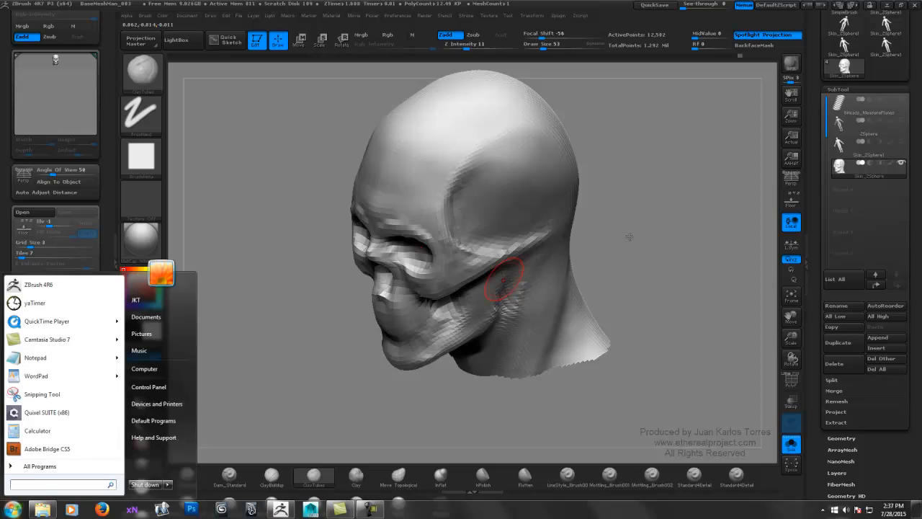
pyautogui.moveTo(629, 236); pyautogui.dragTo(621, 233)
# Smooth the upper temporal line where it fades into the cranium.
pyautogui.moveTo(503, 282)
pyautogui.mouseDown(button='right')
pyautogui.moveTo(508, 308)
pyautogui.moveTo(490, 225)
pyautogui.mouseUp(button='right')
pyautogui.press('shift')
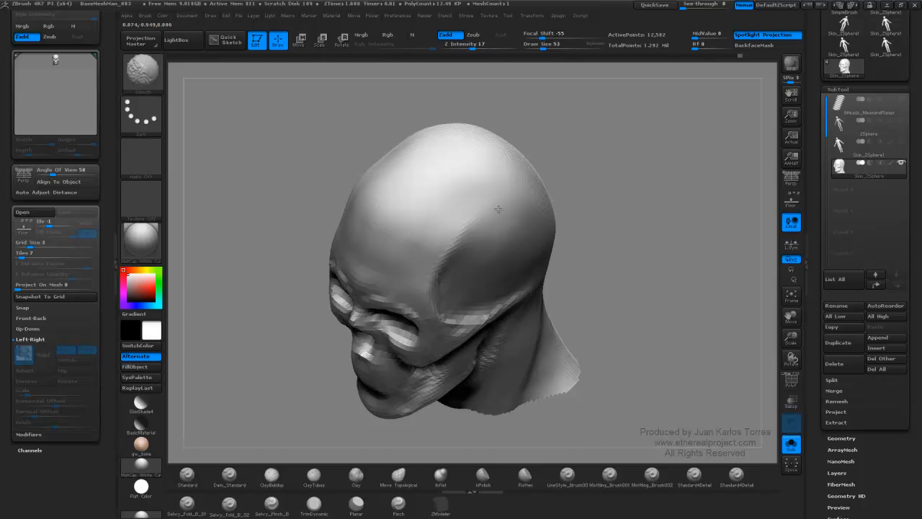
pyautogui.moveTo(549, 226)
pyautogui.mouseDown(button='right')
pyautogui.moveTo(540, 171)
pyautogui.moveTo(520, 204)
pyautogui.mouseUp(button='right')
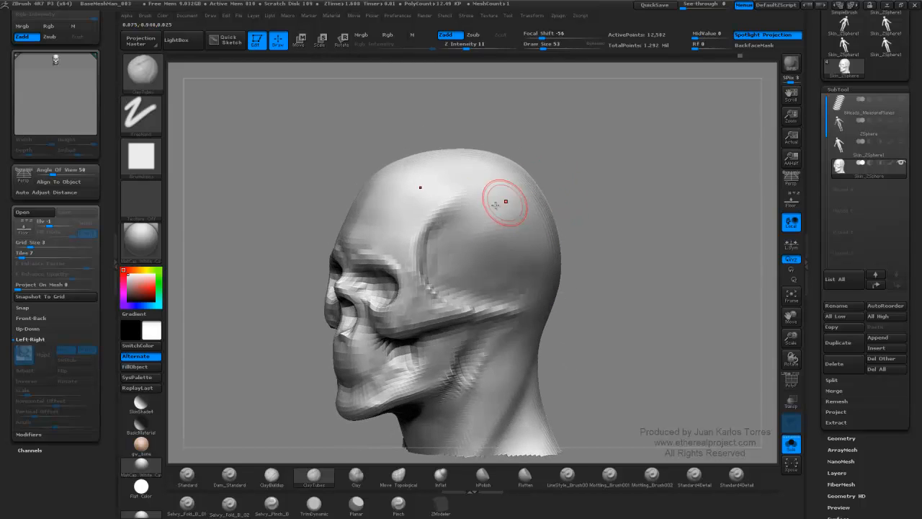
pyautogui.keyDown('shift'); pyautogui.moveTo(504, 203); pyautogui.dragTo(447, 196); pyautogui.keyUp('shift')
pyautogui.moveTo(494, 216)
pyautogui.mouseDown(button='right')
pyautogui.moveTo(555, 206)
pyautogui.moveTo(559, 228)
pyautogui.moveTo(566, 220)
pyautogui.moveTo(527, 236)
pyautogui.moveTo(552, 243)
pyautogui.moveTo(521, 252)
pyautogui.mouseUp(button='right')
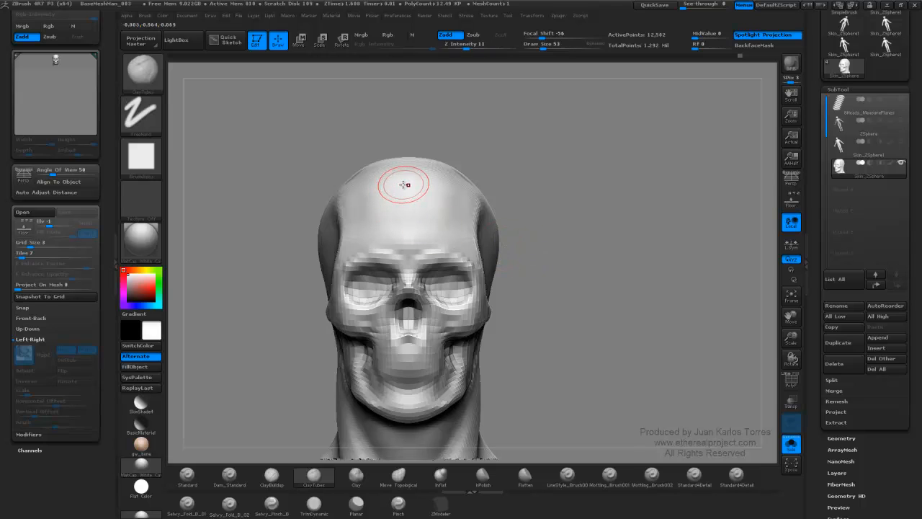
# Build up volume in the middle of the forehead with ClayTubes and smooth the added strokes.
pyautogui.moveTo(405, 185); pyautogui.dragTo(384, 220)
pyautogui.moveTo(393, 217); pyautogui.dragTo(404, 224)
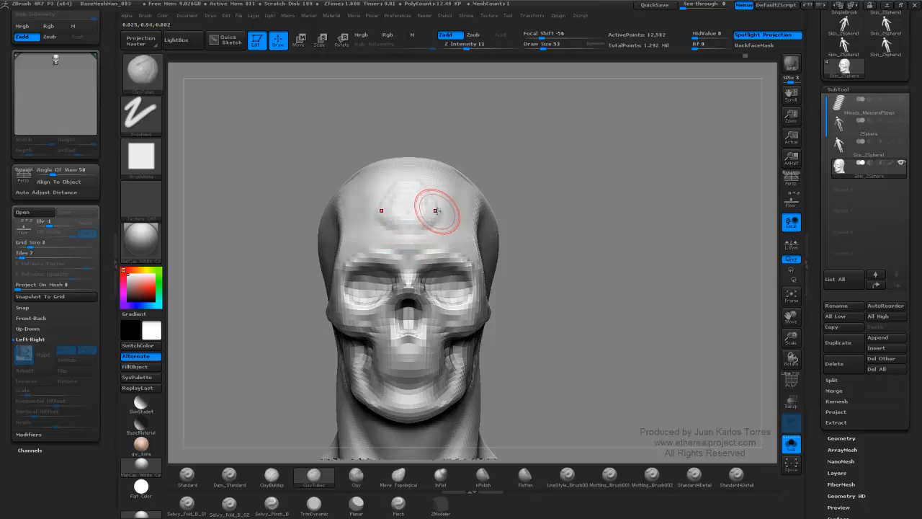
pyautogui.moveTo(437, 216)
pyautogui.mouseDown(button='right')
pyautogui.moveTo(465, 219)
pyautogui.moveTo(438, 214)
pyautogui.mouseUp(button='right')
pyautogui.moveTo(403, 204); pyautogui.dragTo(407, 197)
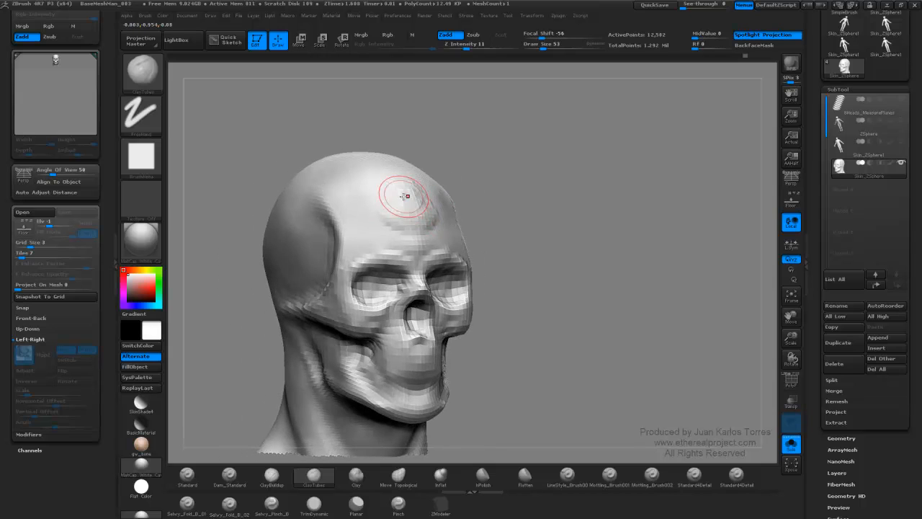
pyautogui.press('shift')
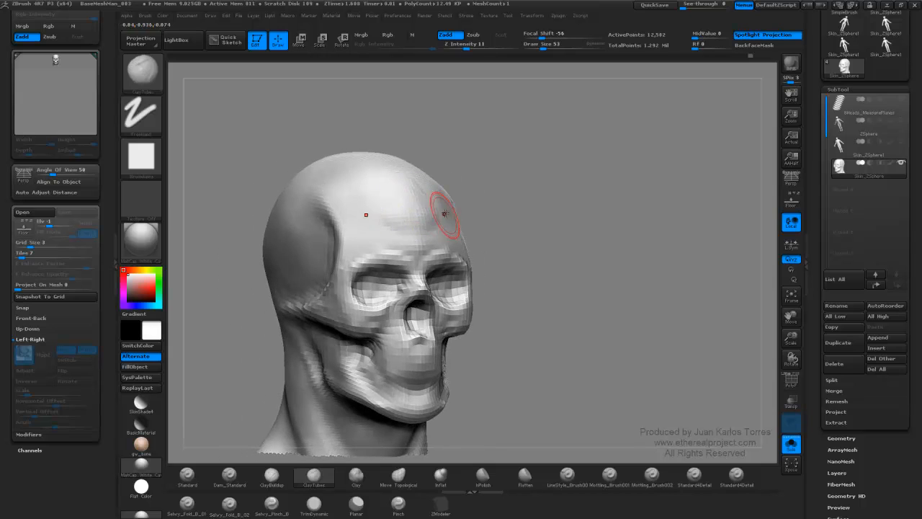
# Add a second layer of ClayTubes volume to the forehead, smooth it and check its profile.
pyautogui.moveTo(439, 206)
pyautogui.mouseDown(button='right')
pyautogui.moveTo(468, 216)
pyautogui.moveTo(416, 199)
pyautogui.mouseUp(button='right')
pyautogui.moveTo(405, 191); pyautogui.dragTo(387, 217)
pyautogui.press('shift')
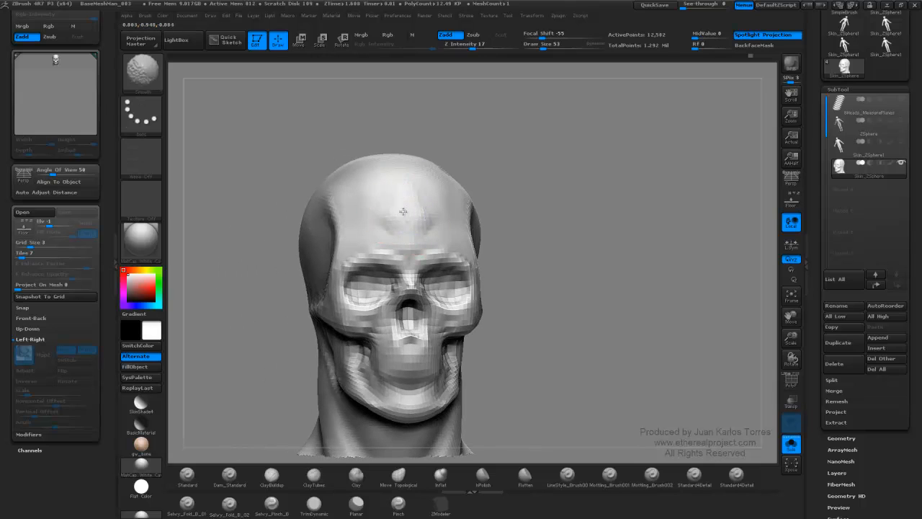
pyautogui.moveTo(385, 236); pyautogui.dragTo(523, 215, button='right')
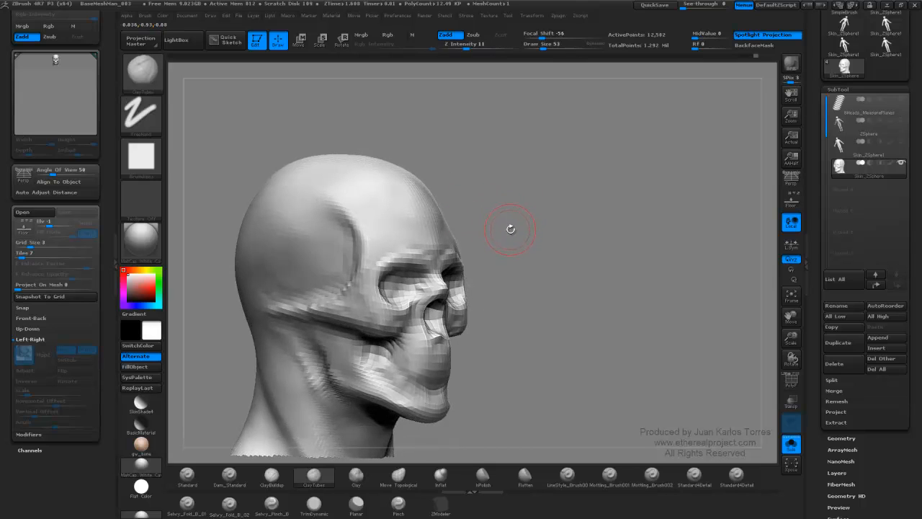
# Build up the forehead between the brow ridge and the temporal line with ClayTubes strokes.
pyautogui.moveTo(507, 215); pyautogui.dragTo(540, 235, button='right')
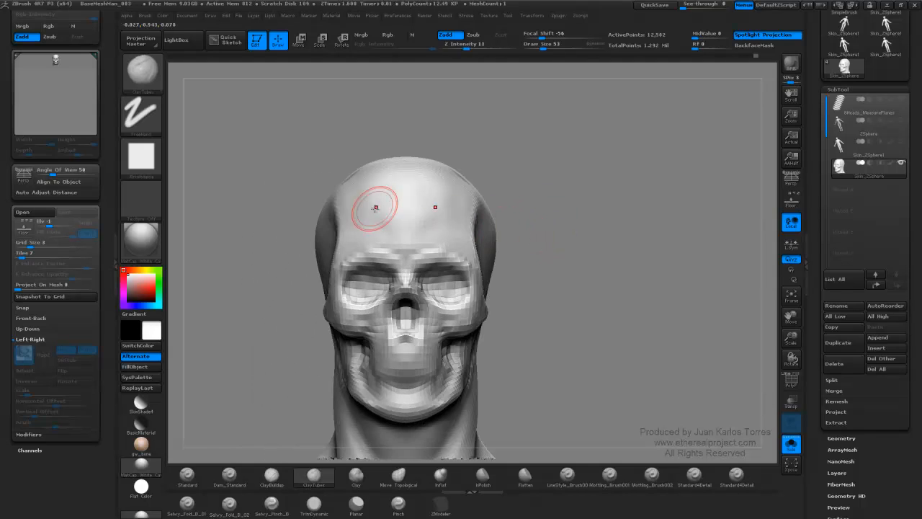
pyautogui.moveTo(387, 217); pyautogui.dragTo(414, 240, button='right')
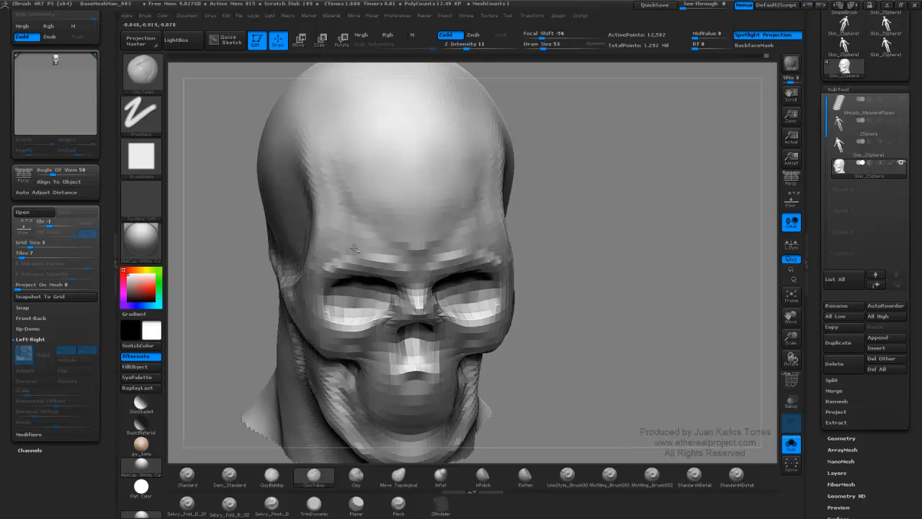
pyautogui.moveTo(382, 251); pyautogui.dragTo(385, 252)
pyautogui.moveTo(340, 194); pyautogui.dragTo(341, 244)
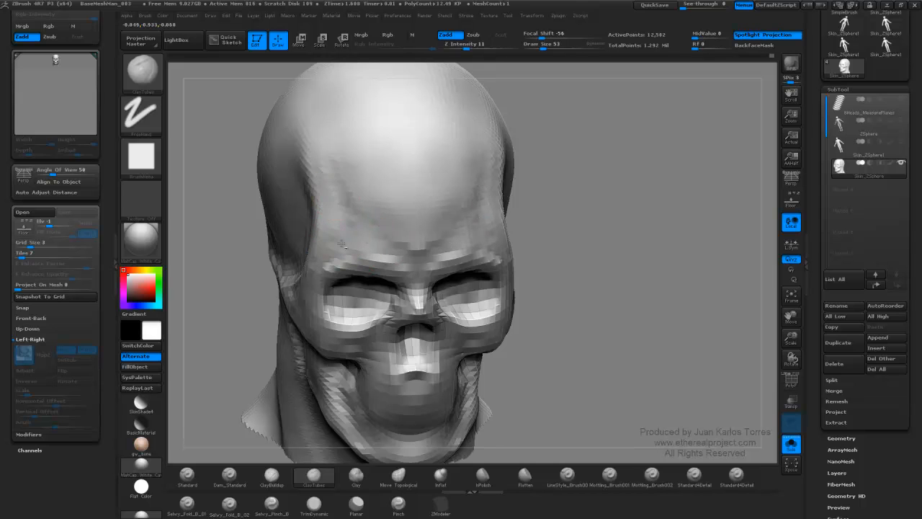
# Smooth the added forehead volume and its transition into the temporal line, checking it from the front and in profile.
pyautogui.moveTo(363, 218); pyautogui.dragTo(332, 171, button='right')
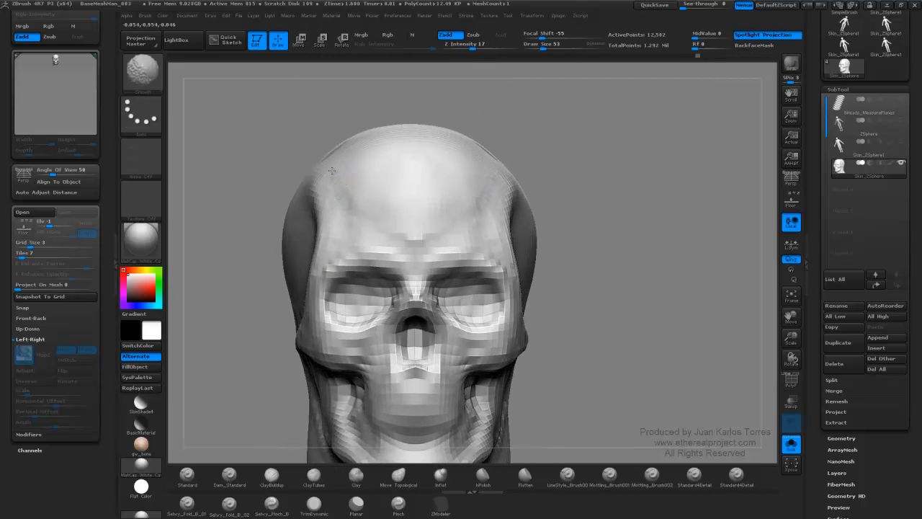
pyautogui.moveTo(419, 229); pyautogui.dragTo(485, 232, button='right')
pyautogui.keyDown('shift'); pyautogui.moveTo(399, 231); pyautogui.dragTo(373, 241); pyautogui.keyUp('shift')
pyautogui.moveTo(379, 246); pyautogui.dragTo(448, 244, button='right')
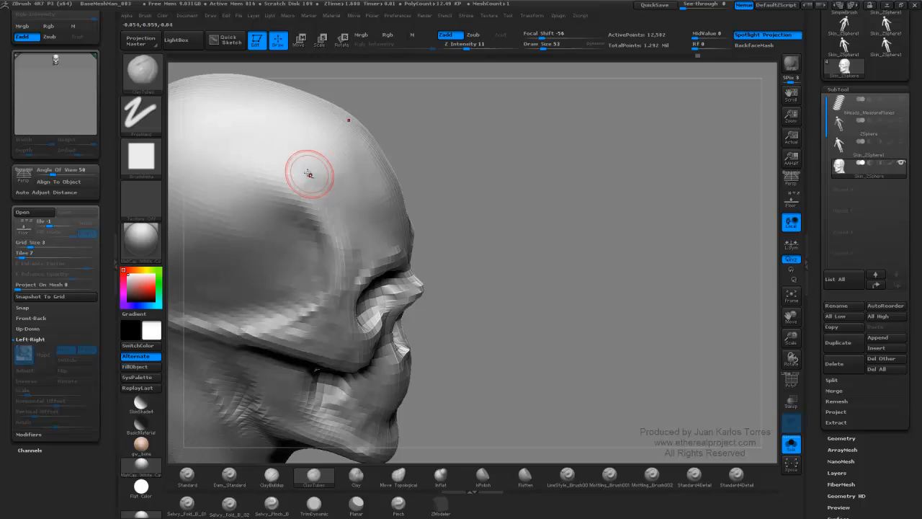
pyautogui.press('shift')
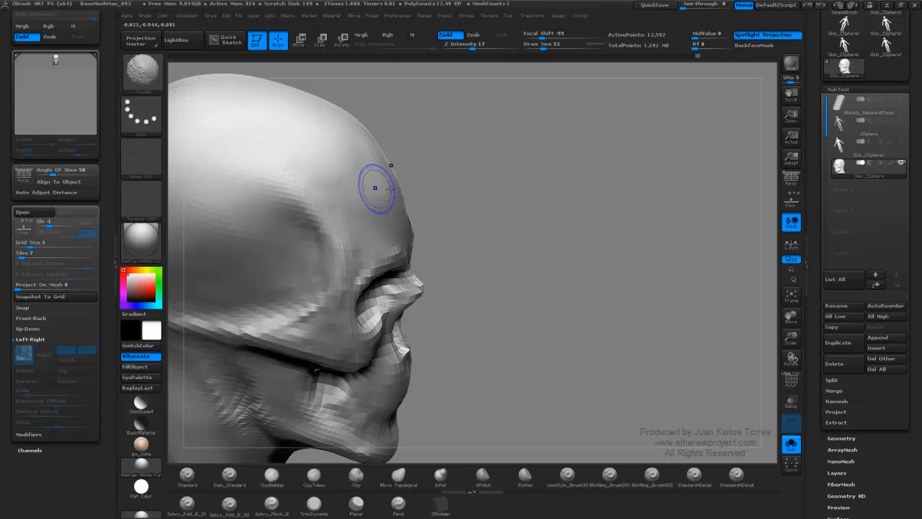
# Smooth the forehead above the outer brow ridge, viewing the skull from slightly above and from the front.
pyautogui.moveTo(461, 181); pyautogui.dragTo(398, 179, button='right')
pyautogui.moveTo(550, 180)
pyautogui.keyDown('shift'); pyautogui.mouseDown(button='right')
pyautogui.moveTo(595, 214)
pyautogui.moveTo(492, 214)
pyautogui.moveTo(559, 238)
pyautogui.mouseUp(button='right'); pyautogui.keyUp('shift')
pyautogui.moveTo(432, 227)
pyautogui.keyDown('ctrl'); pyautogui.mouseDown(button='right')
pyautogui.moveTo(471, 249)
pyautogui.moveTo(467, 281)
pyautogui.mouseUp(button='right'); pyautogui.keyUp('ctrl')
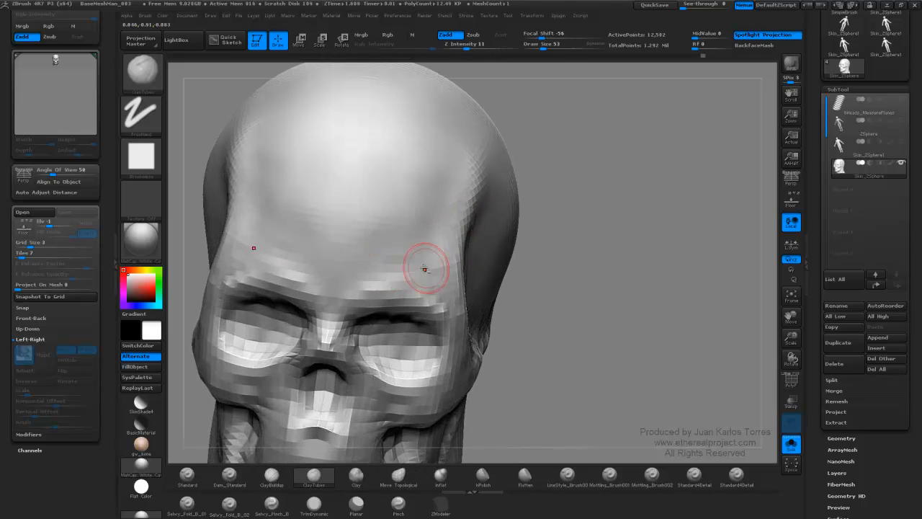
pyautogui.press('shift')
pyautogui.keyDown('shift'); pyautogui.moveTo(414, 259); pyautogui.dragTo(407, 268); pyautogui.keyUp('shift')
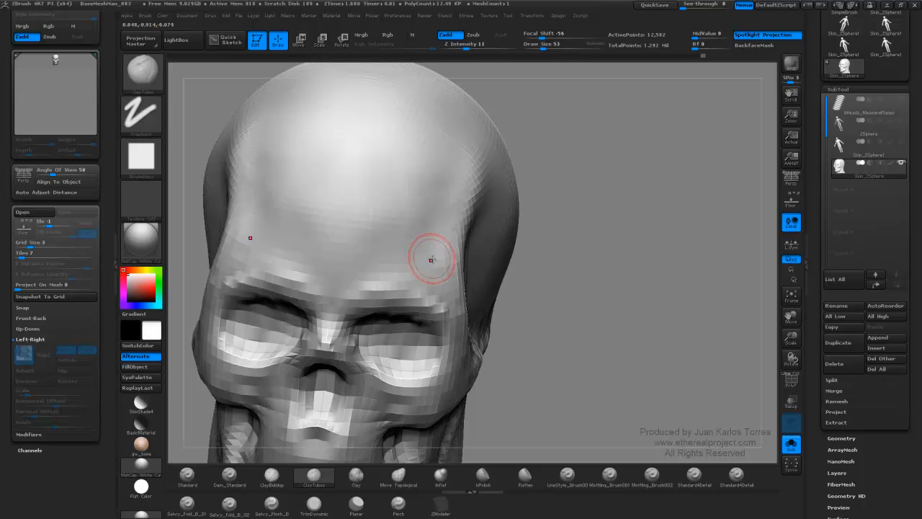
pyautogui.moveTo(431, 259); pyautogui.dragTo(422, 235, button='right')
pyautogui.moveTo(615, 220)
pyautogui.keyDown('shift'); pyautogui.mouseDown(button='right')
pyautogui.moveTo(631, 223)
pyautogui.moveTo(624, 197)
pyautogui.mouseUp(button='right'); pyautogui.keyUp('shift')
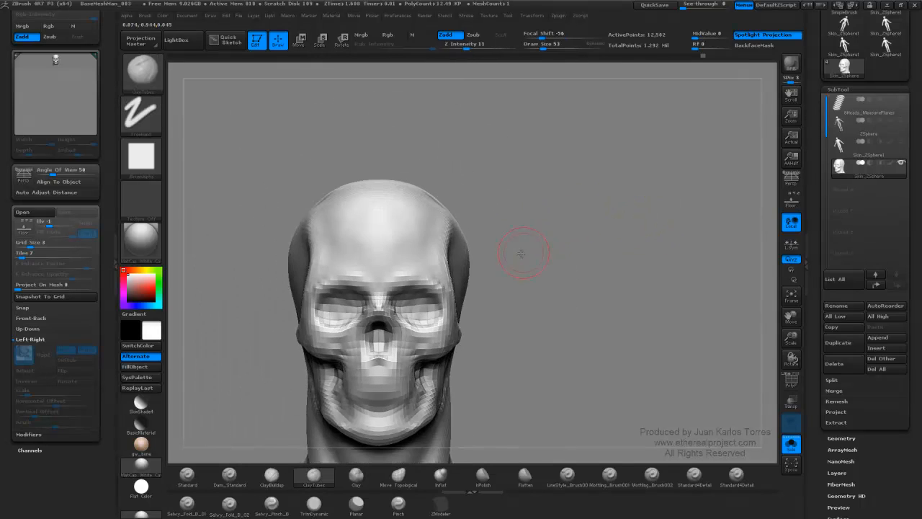
# Soften the upper side of the forehead near the temporal line and check the skull's side profile.
pyautogui.moveTo(521, 255)
pyautogui.keyDown('alt'); pyautogui.mouseDown(button='right')
pyautogui.moveTo(550, 189)
pyautogui.moveTo(532, 222)
pyautogui.moveTo(506, 224)
pyautogui.moveTo(532, 212)
pyautogui.moveTo(477, 181)
pyautogui.moveTo(482, 156)
pyautogui.mouseUp(button='right'); pyautogui.keyUp('alt')
pyautogui.keyDown('shift'); pyautogui.moveTo(473, 137); pyautogui.dragTo(469, 167); pyautogui.keyUp('shift')
pyautogui.moveTo(466, 159); pyautogui.dragTo(576, 169, button='right')
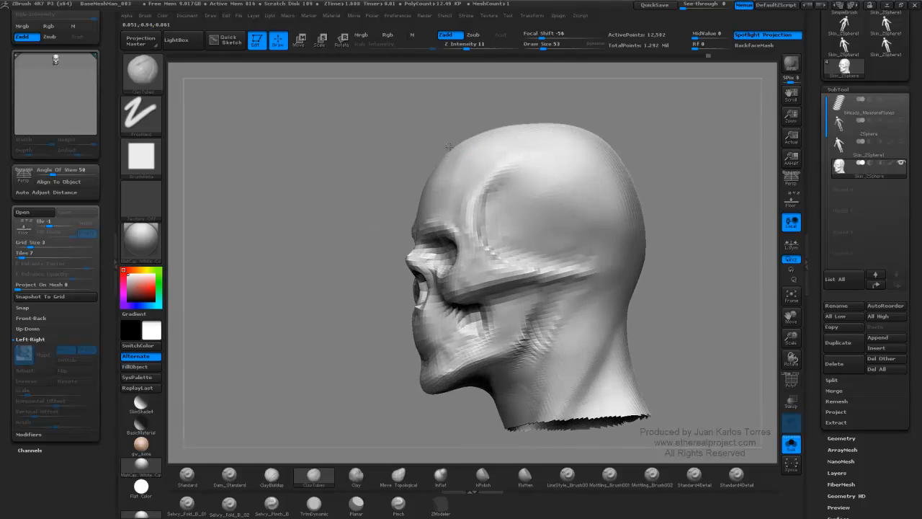
# Add ClayTubes volume low on the back of the skull, reduce the draw size to 37 and smooth the area.
pyautogui.moveTo(686, 177)
pyautogui.keyDown('shift'); pyautogui.mouseDown(button='right')
pyautogui.moveTo(692, 209)
pyautogui.moveTo(554, 220)
pyautogui.mouseUp(button='right'); pyautogui.keyUp('shift')
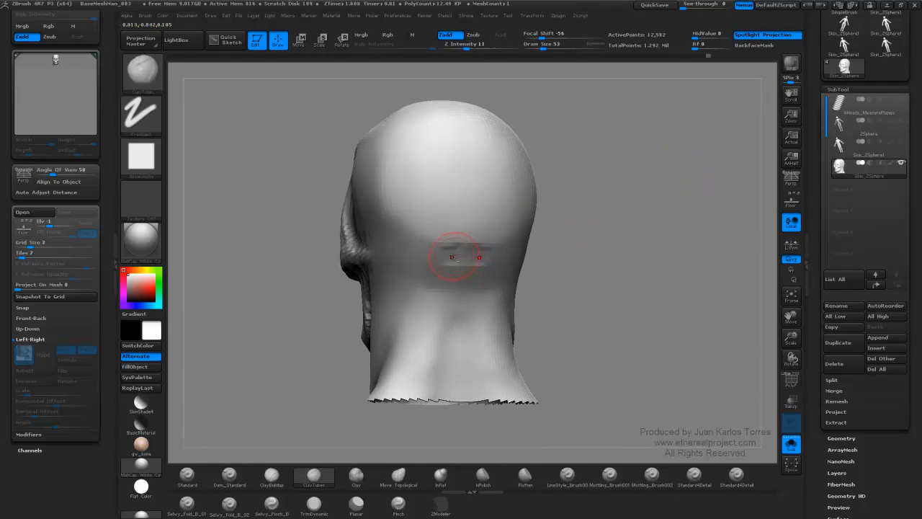
pyautogui.press('shift')
pyautogui.press('space')
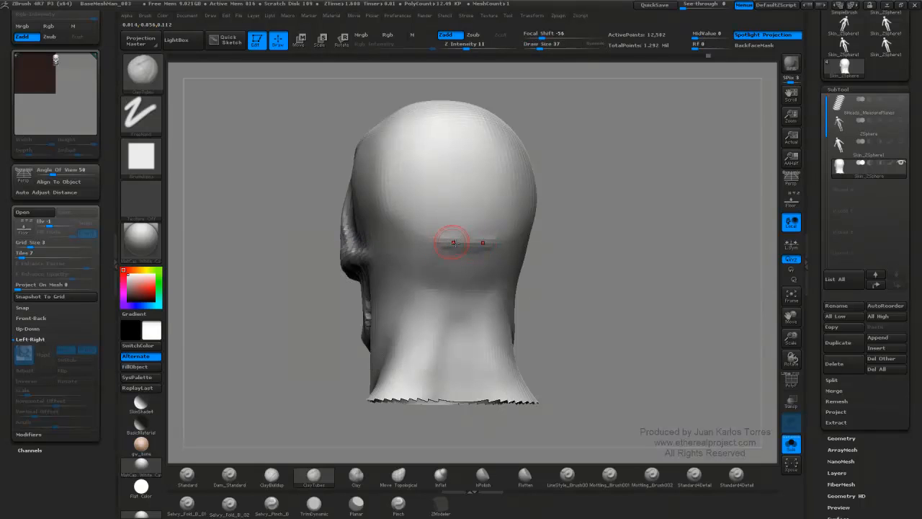
pyautogui.press('shift')
pyautogui.keyDown('shift'); pyautogui.moveTo(487, 240); pyautogui.dragTo(448, 242); pyautogui.keyUp('shift')
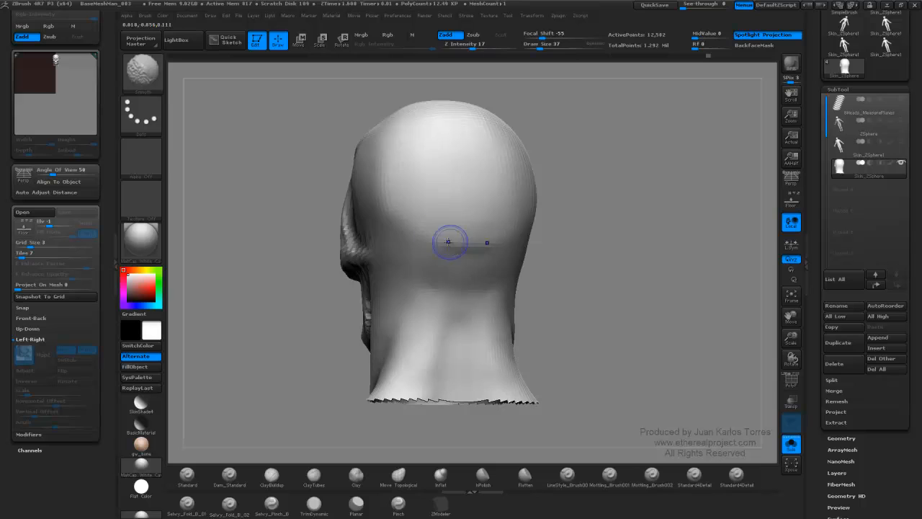
pyautogui.moveTo(452, 239); pyautogui.dragTo(475, 240, button='right')
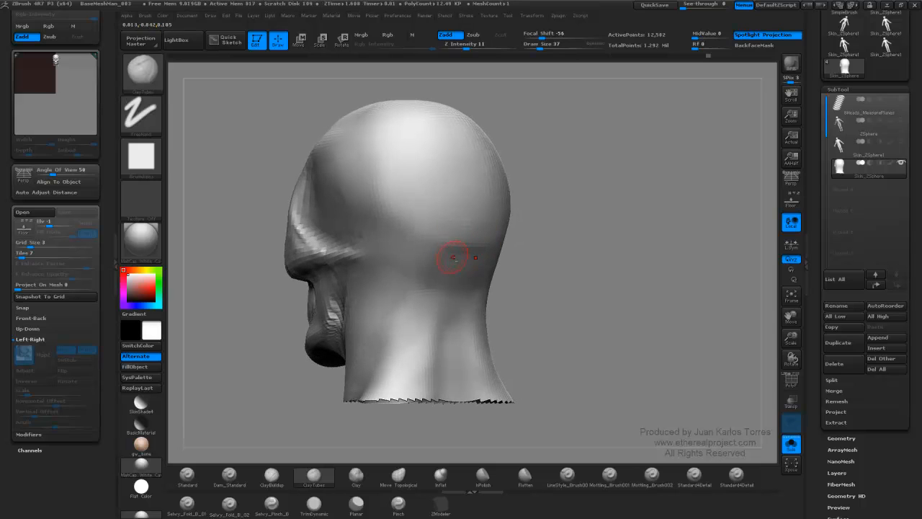
pyautogui.press('shift')
# Refine the temporal line behind the eye socket with ClayTubes strokes and smooth it into the temporal hollow.
pyautogui.moveTo(579, 229); pyautogui.dragTo(435, 245)
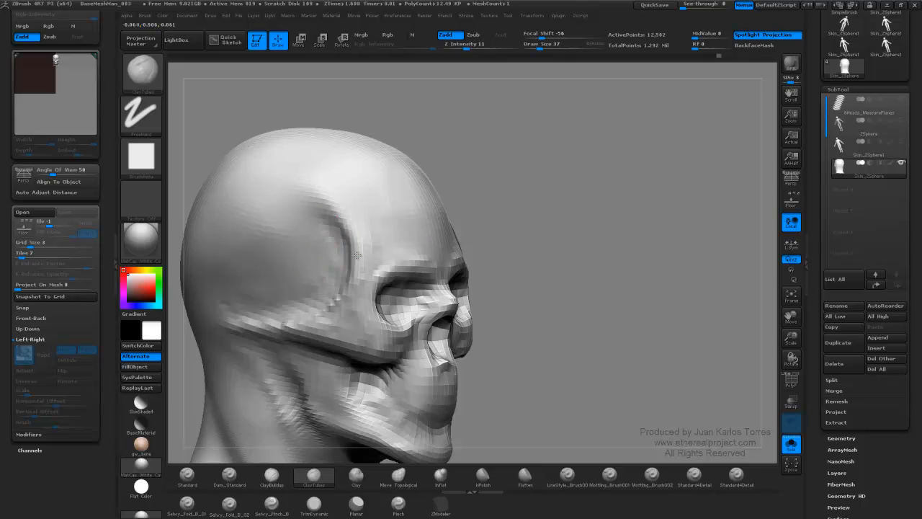
pyautogui.moveTo(357, 255)
pyautogui.mouseDown()
pyautogui.moveTo(340, 249)
pyautogui.moveTo(326, 296)
pyautogui.mouseUp()
pyautogui.press('shift')
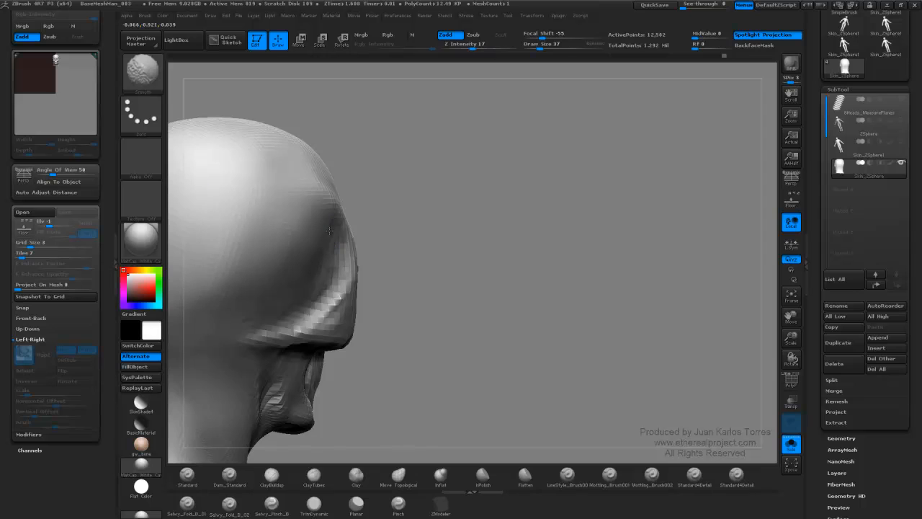
pyautogui.moveTo(328, 221); pyautogui.dragTo(315, 222, button='right')
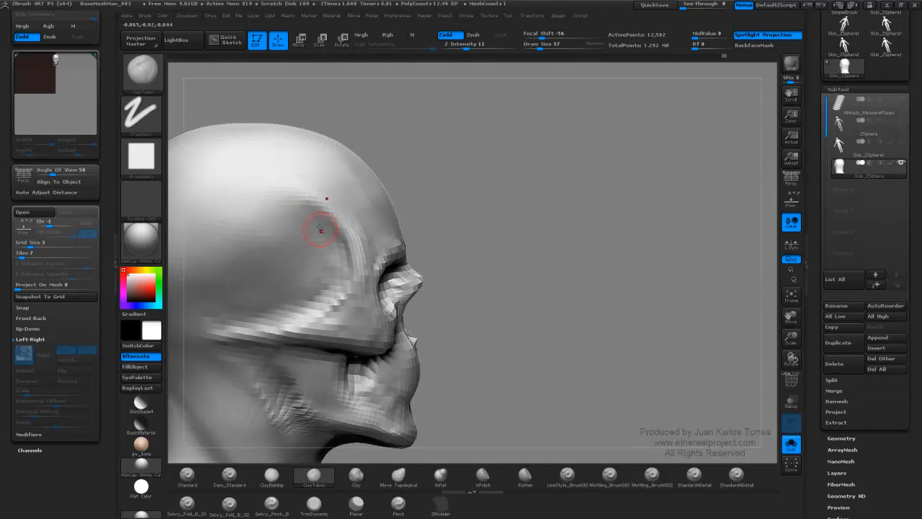
pyautogui.press('shift')
pyautogui.moveTo(642, 172); pyautogui.dragTo(582, 194)
pyautogui.press('shift')
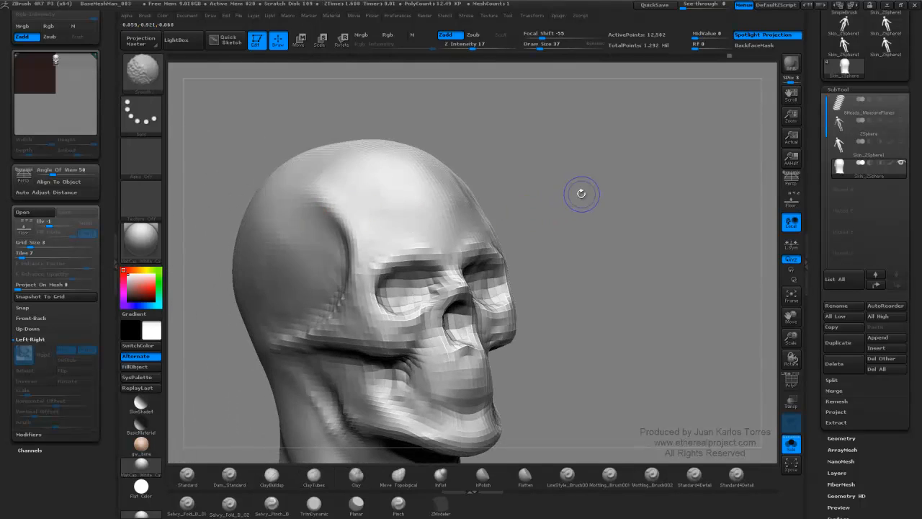
# Reshape the sides of the cranium using the Move Topological brush at draw size 145, checking the skull from front and back.
pyautogui.moveTo(582, 194)
pyautogui.keyDown('shift'); pyautogui.mouseDown(button='right')
pyautogui.moveTo(584, 227)
pyautogui.moveTo(547, 238)
pyautogui.moveTo(543, 217)
pyautogui.mouseUp(button='right'); pyautogui.keyUp('shift')
pyautogui.moveTo(491, 230)
pyautogui.keyDown('ctrl'); pyautogui.mouseDown(button='right')
pyautogui.moveTo(458, 242)
pyautogui.moveTo(424, 238)
pyautogui.moveTo(441, 272)
pyautogui.mouseUp(button='right'); pyautogui.keyUp('ctrl')
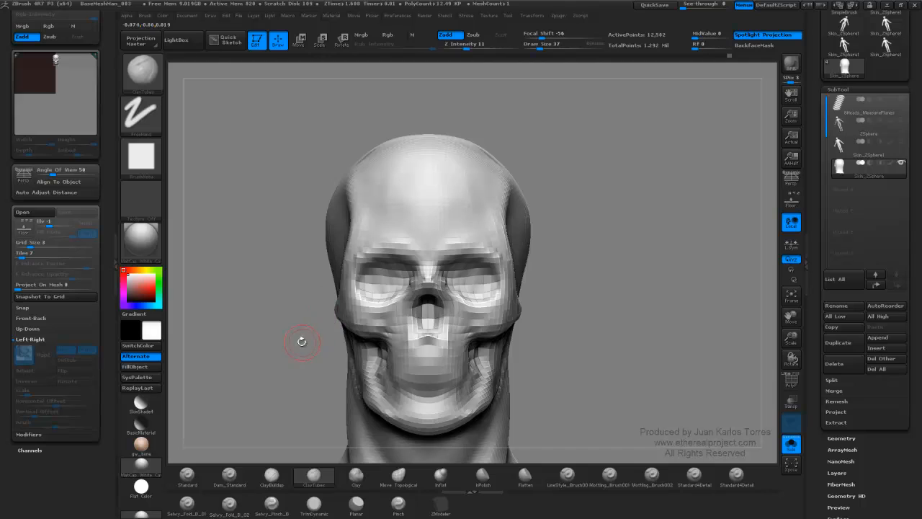
pyautogui.click(395, 476)
pyautogui.press('space')
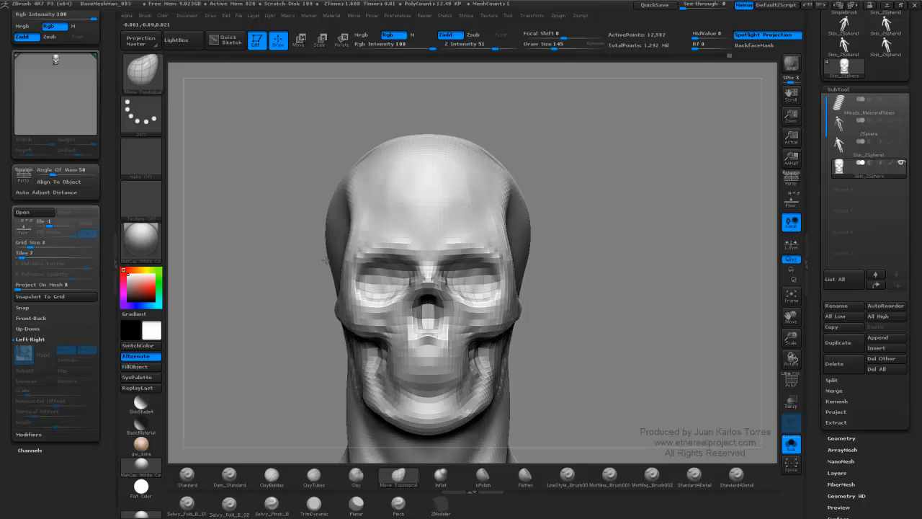
pyautogui.moveTo(306, 231)
pyautogui.mouseDown()
pyautogui.moveTo(421, 229)
pyautogui.moveTo(382, 243)
pyautogui.moveTo(403, 289)
pyautogui.moveTo(439, 268)
pyautogui.moveTo(545, 254)
pyautogui.moveTo(412, 267)
pyautogui.mouseUp()
pyautogui.moveTo(323, 303); pyautogui.dragTo(539, 97)
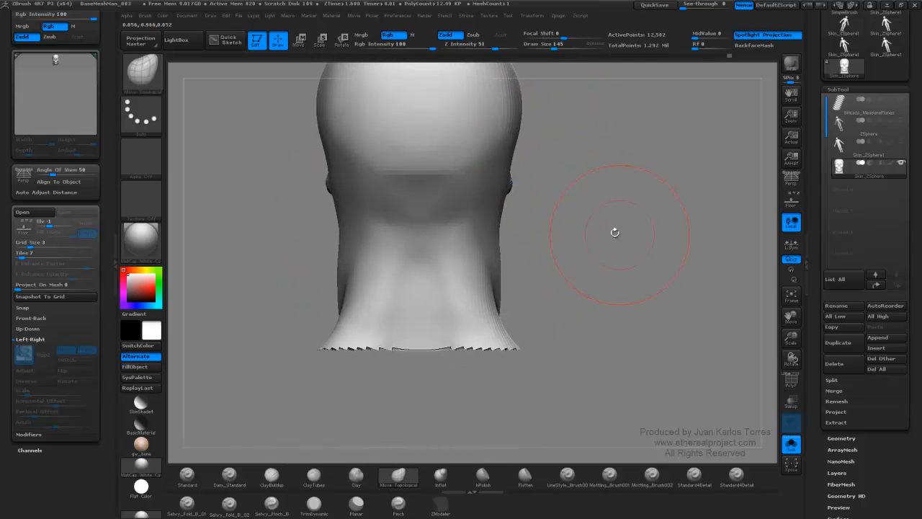
# Hide the jagged lower edge of the neck by shrinking the mesh's visible area seven times.
pyautogui.moveTo(916, 295)
pyautogui.mouseDown()
pyautogui.moveTo(907, 197)
pyautogui.moveTo(904, 204)
pyautogui.mouseUp()
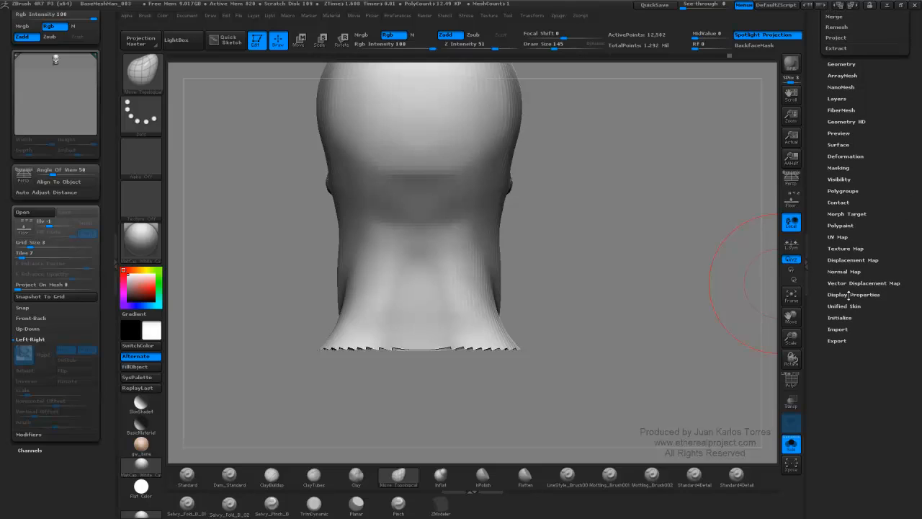
pyautogui.press('shift')
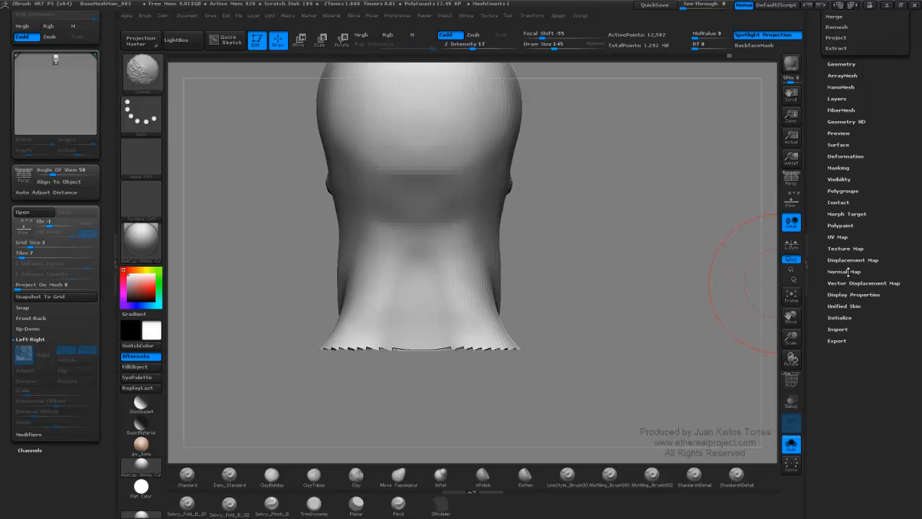
pyautogui.click(841, 179)
pyautogui.click(882, 202)
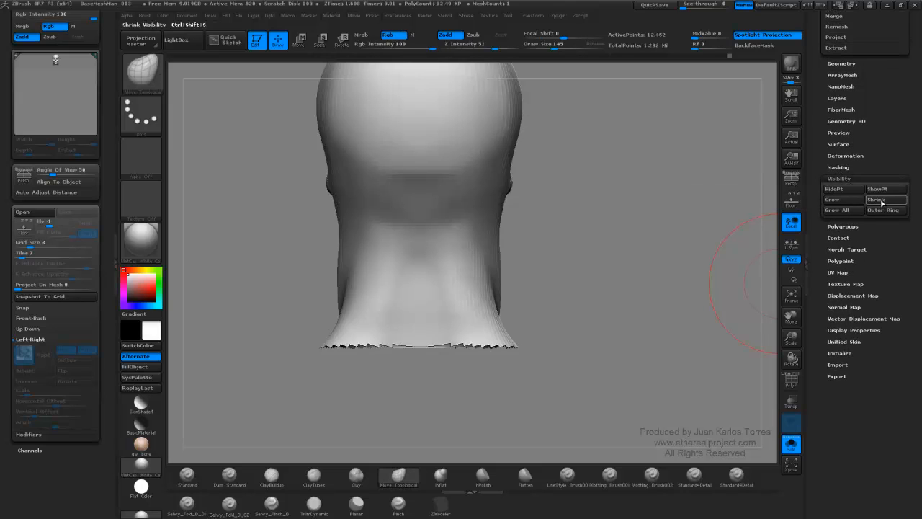
pyautogui.click(882, 202)
pyautogui.click(882, 203)
pyautogui.click(882, 203)
pyautogui.click(882, 202)
pyautogui.click(882, 202)
pyautogui.click(882, 202)
# Step down to a lower subdivision level and adjust the rear sides of the cranium from above with Move Topological.
pyautogui.moveTo(534, 252); pyautogui.dragTo(562, 238)
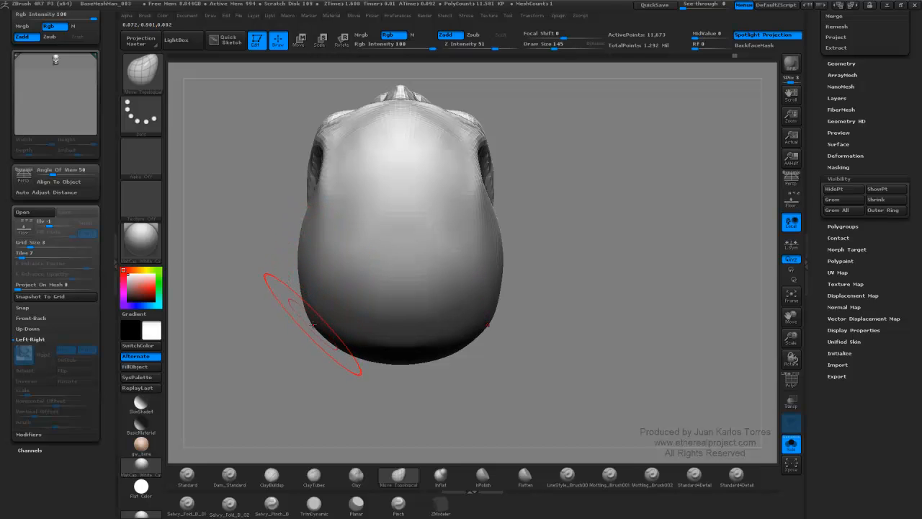
pyautogui.press('shift')
pyautogui.hotkey('shift', 'd')
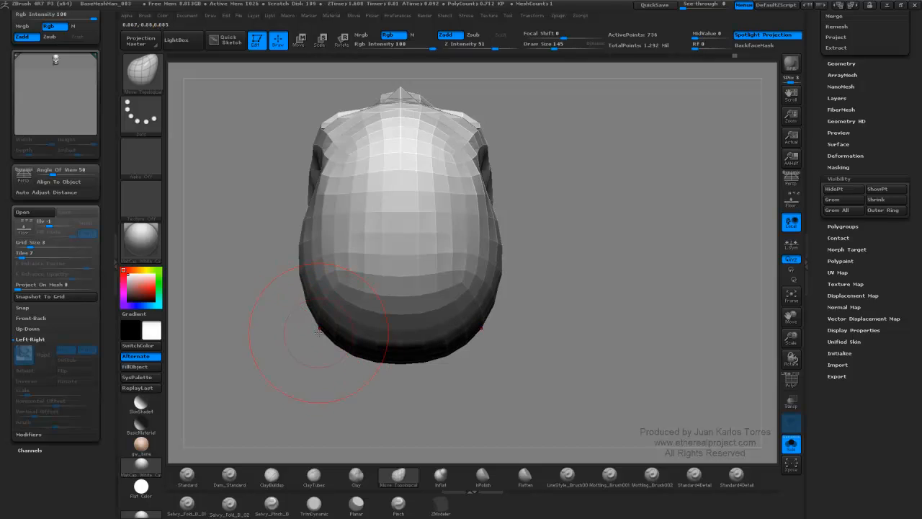
pyautogui.moveTo(317, 333); pyautogui.dragTo(322, 334)
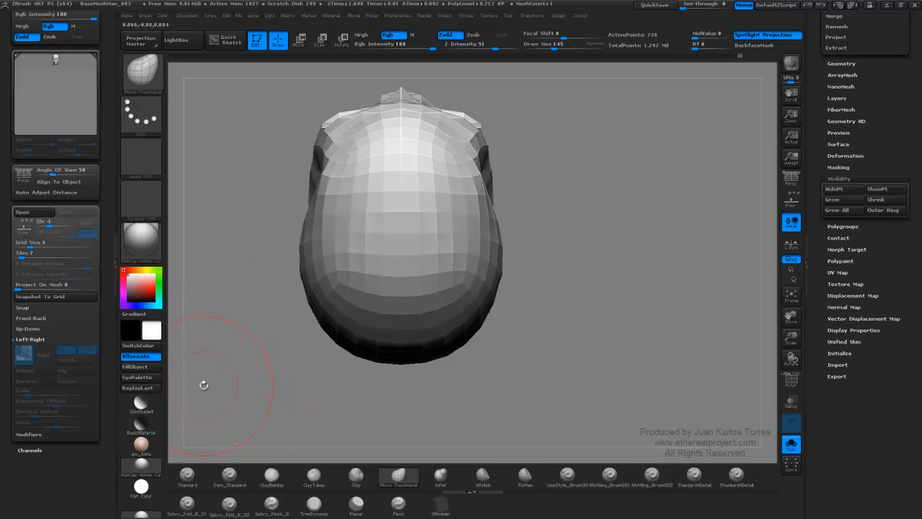
# Apply the SkinShade4 material, dock the Light palette and shift the light's direction across the head.
pyautogui.click(144, 406)
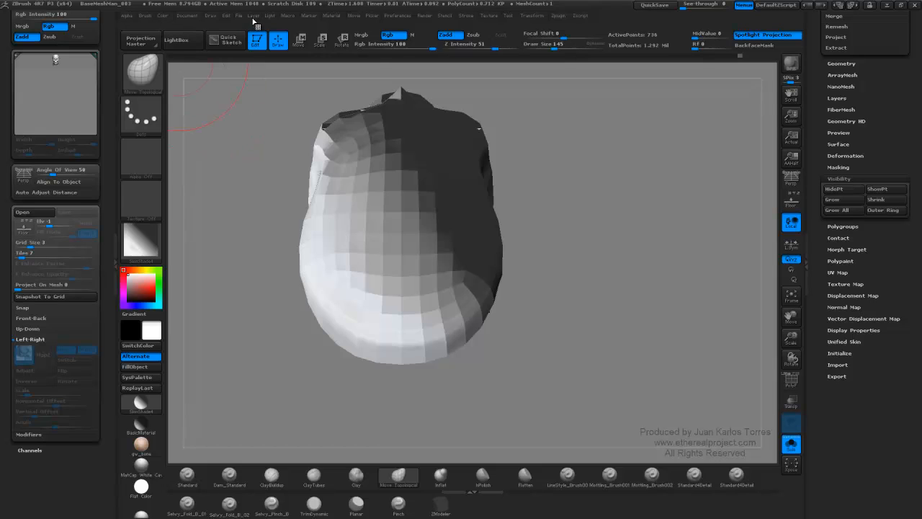
pyautogui.click(270, 16)
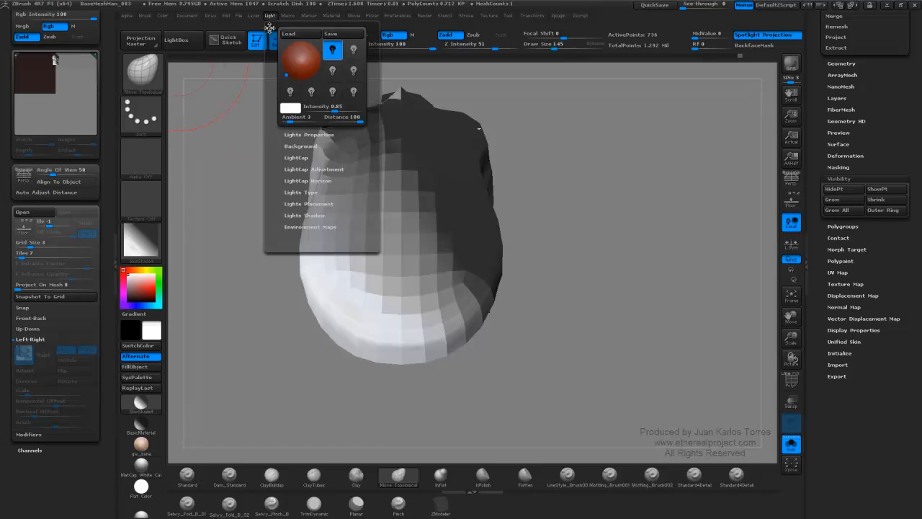
pyautogui.click(269, 28)
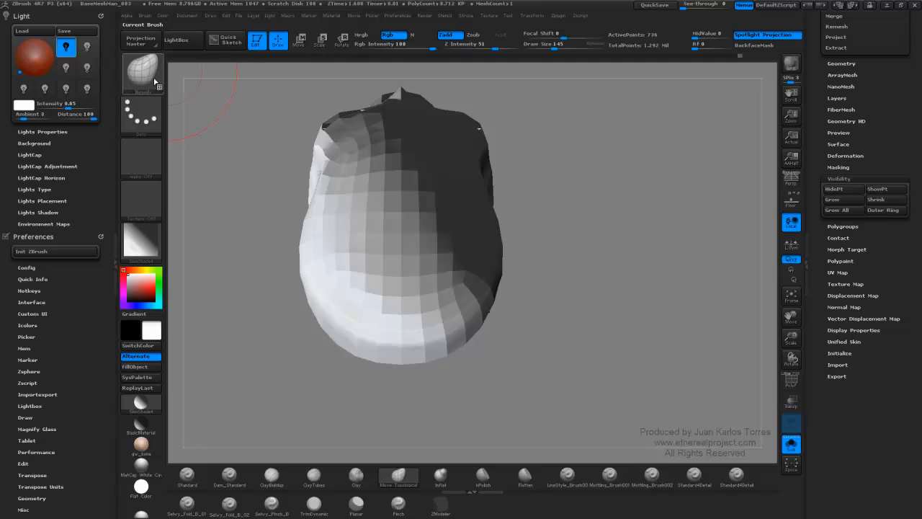
pyautogui.moveTo(27, 70); pyautogui.dragTo(35, 66)
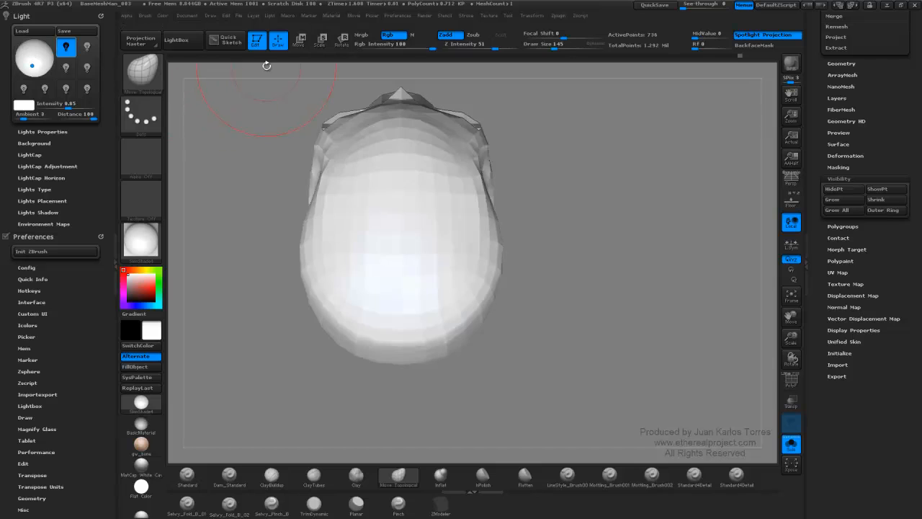
pyautogui.moveTo(32, 65); pyautogui.dragTo(22, 43)
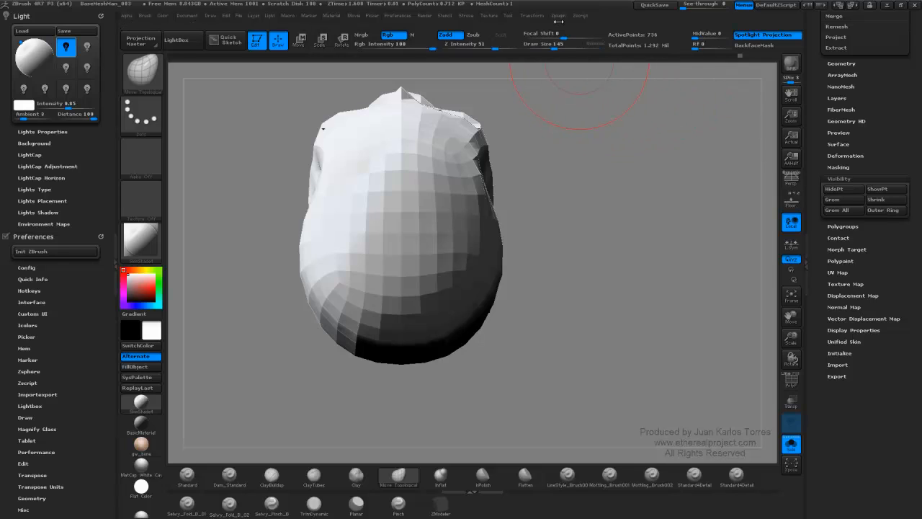
# Swing the light across the head with the InteractiveLight utility to examine the cranium's forms, and run the utility again.
pyautogui.click(564, 16)
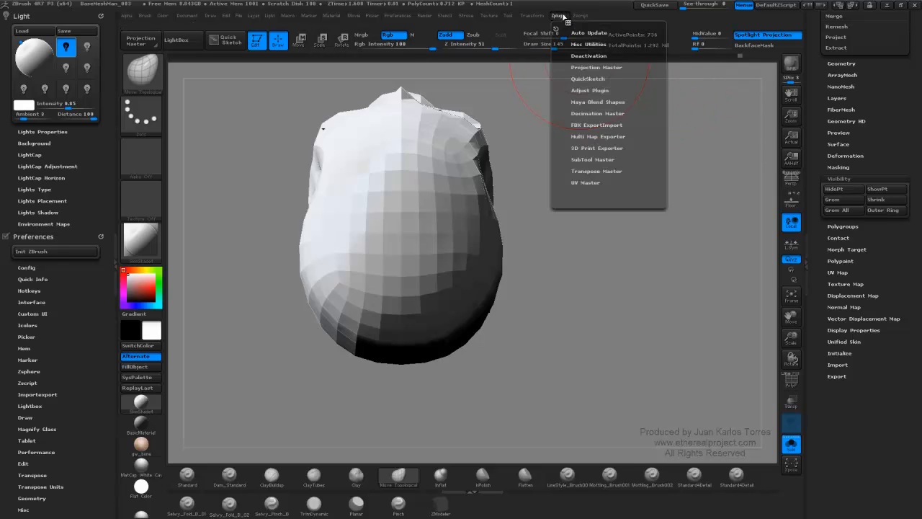
pyautogui.click(575, 44)
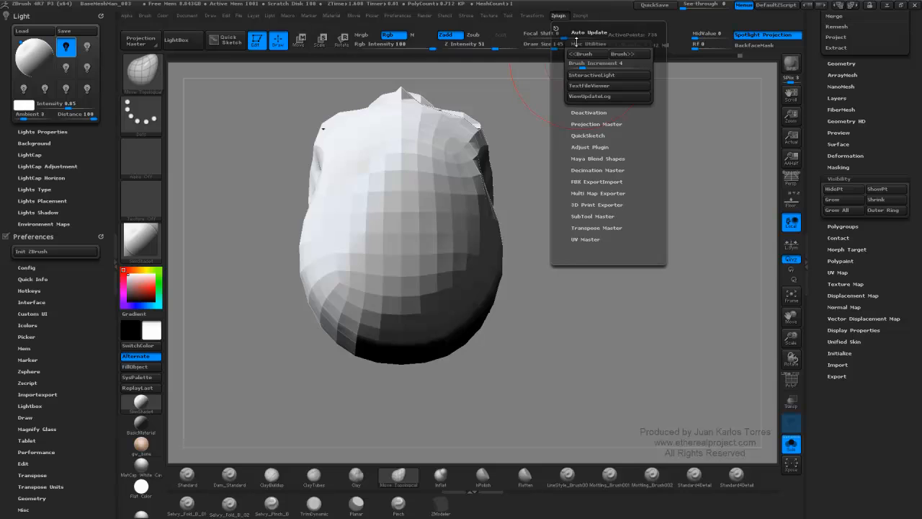
pyautogui.click(591, 77)
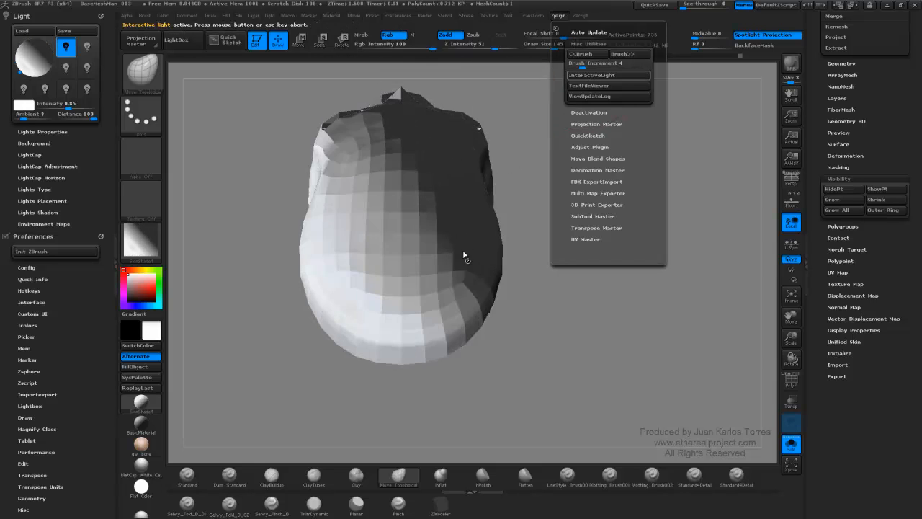
pyautogui.click(556, 290)
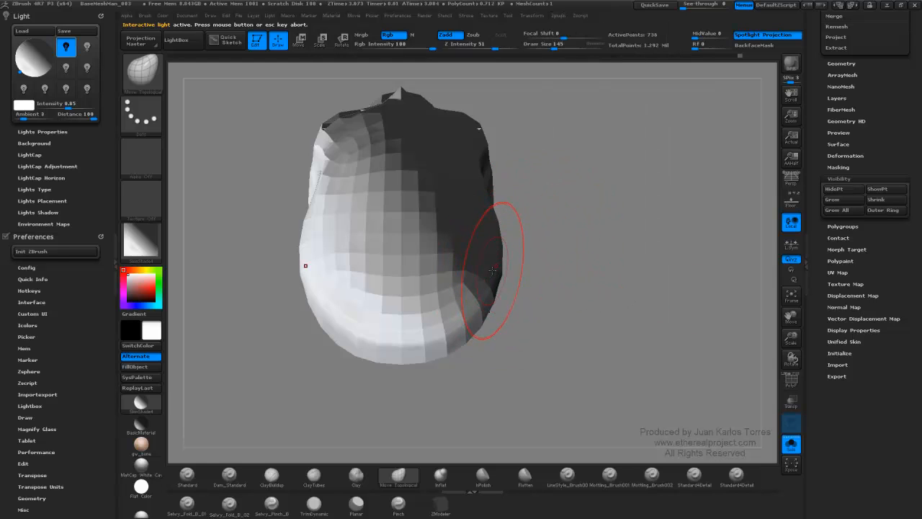
pyautogui.press('p')
pyautogui.press('p')
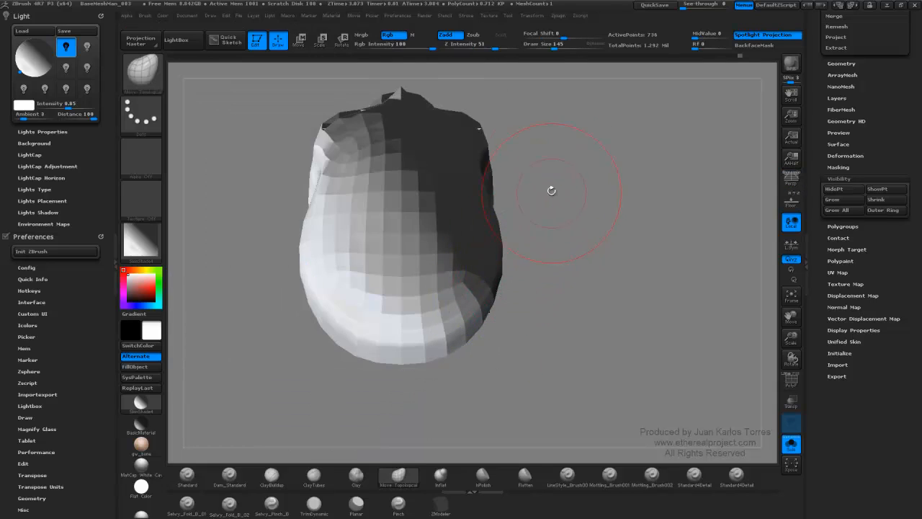
pyautogui.click(561, 16)
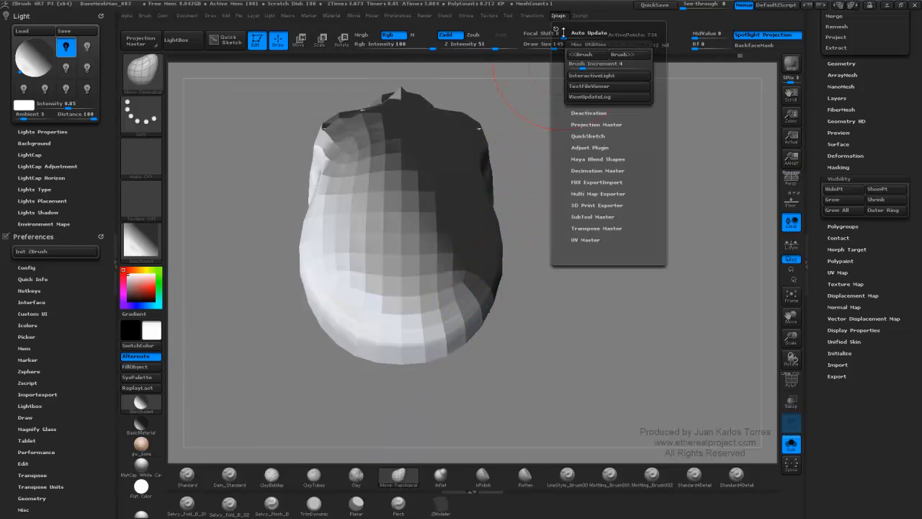
pyautogui.click(579, 76)
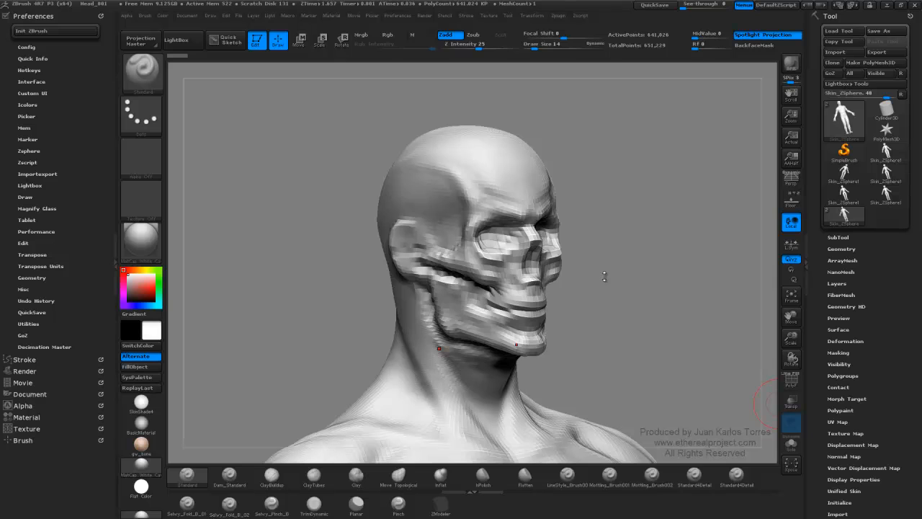
# Smooth the ear away on the side of the head so it blends into the cranium.
pyautogui.moveTo(593, 279)
pyautogui.mouseDown()
pyautogui.moveTo(628, 274)
pyautogui.moveTo(623, 282)
pyautogui.moveTo(644, 267)
pyautogui.moveTo(616, 267)
pyautogui.moveTo(632, 255)
pyautogui.moveTo(614, 259)
pyautogui.moveTo(631, 257)
pyautogui.moveTo(542, 230)
pyautogui.mouseUp()
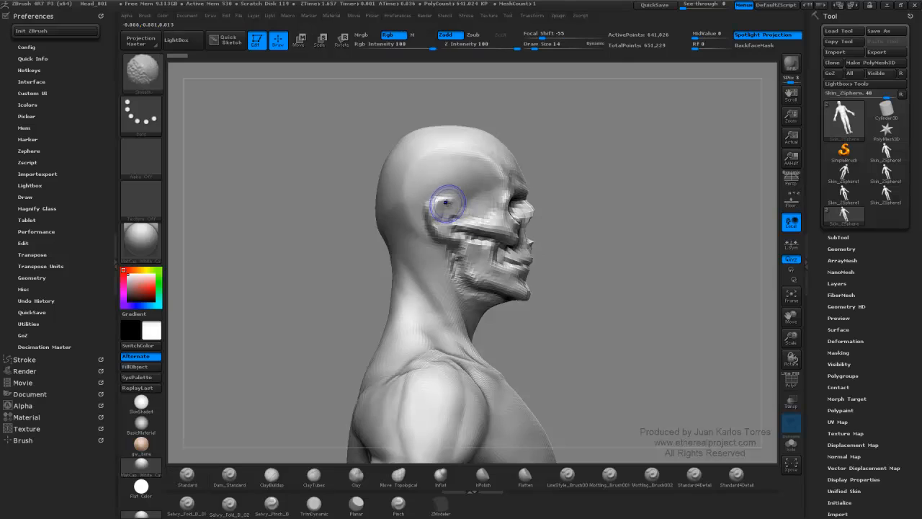
pyautogui.moveTo(446, 204)
pyautogui.keyDown('shift'); pyautogui.mouseDown()
pyautogui.moveTo(435, 229)
pyautogui.moveTo(443, 199)
pyautogui.mouseUp(); pyautogui.keyUp('shift')
pyautogui.moveTo(474, 167)
pyautogui.keyDown('shift'); pyautogui.mouseDown()
pyautogui.moveTo(455, 152)
pyautogui.moveTo(426, 155)
pyautogui.moveTo(409, 175)
pyautogui.mouseUp(); pyautogui.keyUp('shift')
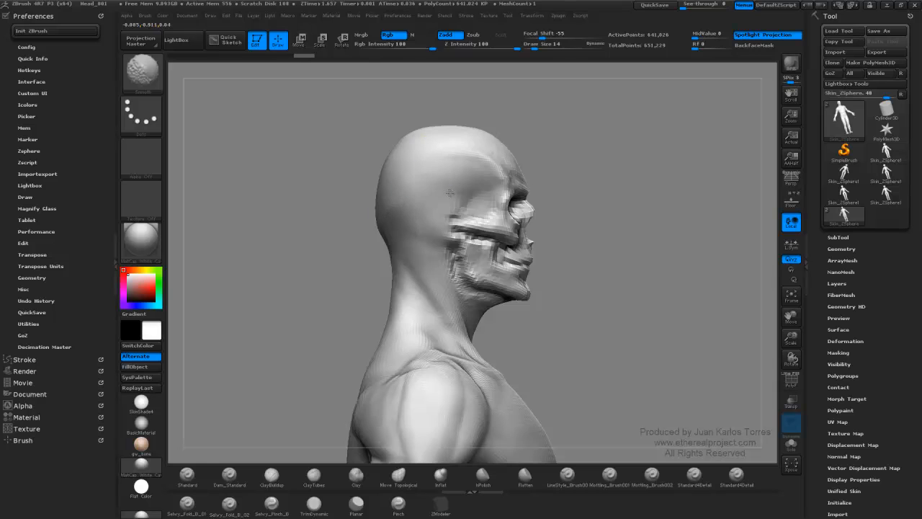
# Turn off Rgb and set the Smooth brush's Z Intensity to 17, checking the head from the back and front.
pyautogui.click(393, 35)
pyautogui.moveTo(488, 44); pyautogui.dragTo(470, 45)
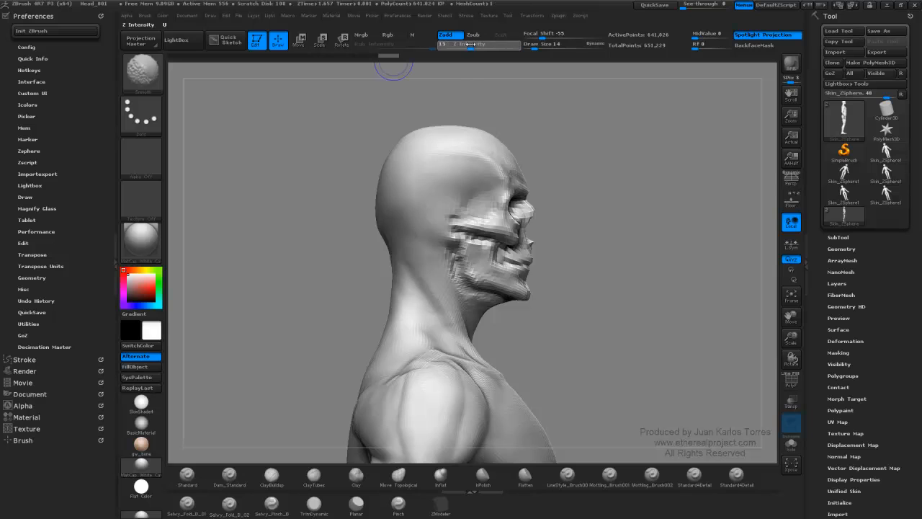
pyautogui.moveTo(464, 169); pyautogui.dragTo(502, 175, button='right')
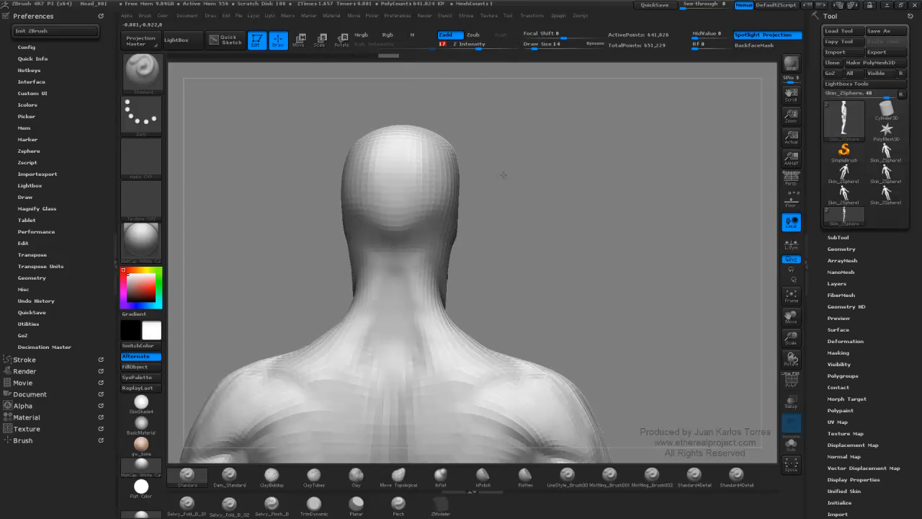
pyautogui.moveTo(404, 212); pyautogui.dragTo(509, 154, button='right')
pyautogui.moveTo(621, 148)
pyautogui.keyDown('shift'); pyautogui.mouseDown(button='right')
pyautogui.moveTo(632, 175)
pyautogui.moveTo(520, 187)
pyautogui.moveTo(493, 202)
pyautogui.mouseUp(button='right'); pyautogui.keyUp('shift')
pyautogui.keyDown('shift'); pyautogui.moveTo(574, 203); pyautogui.dragTo(572, 208, button='right'); pyautogui.keyUp('shift')
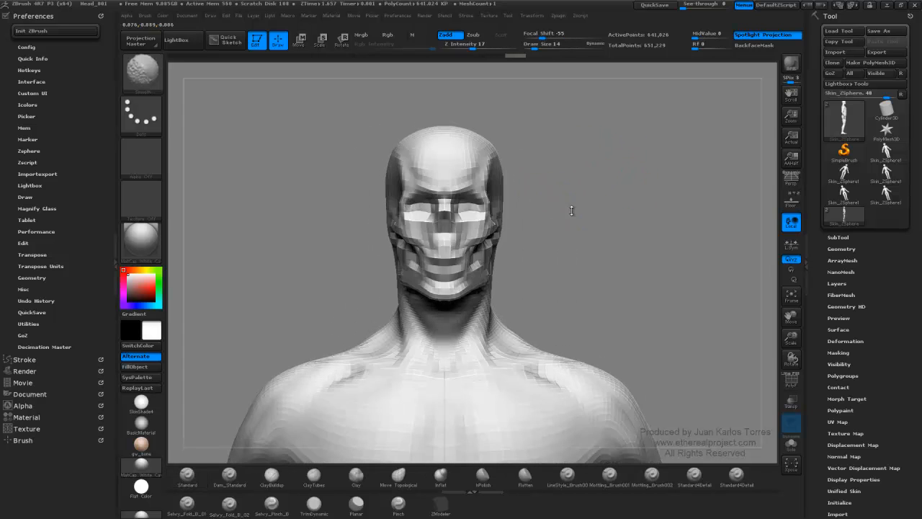
# Duplicate the Skin_ZSphere subtool and make the lower one in the subtool list active.
pyautogui.click(836, 238)
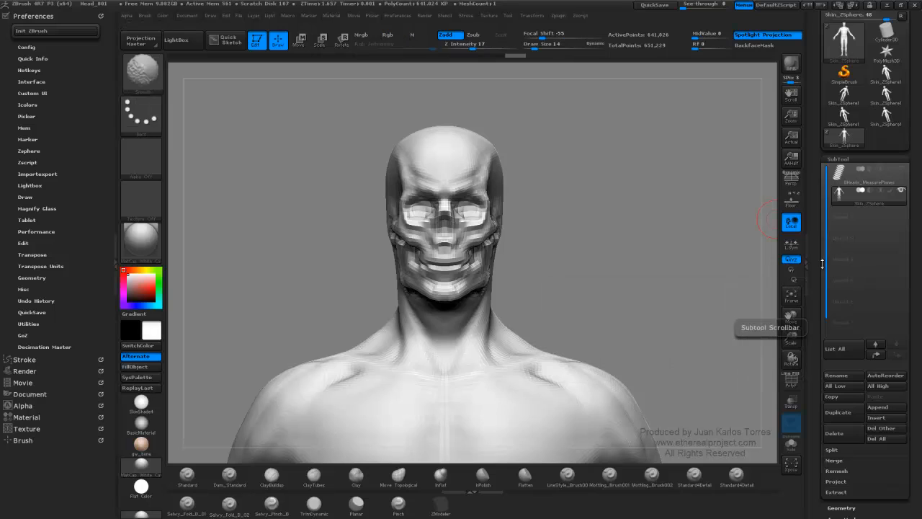
pyautogui.click(839, 417)
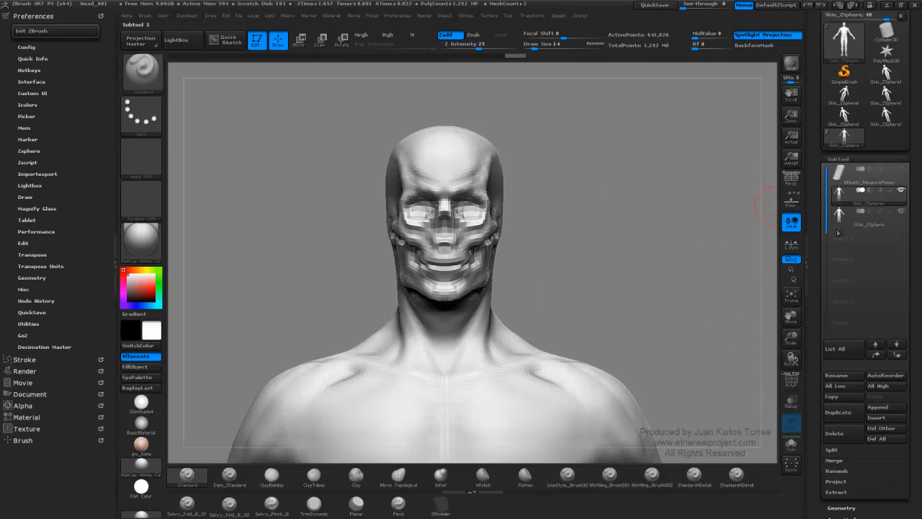
pyautogui.click(840, 219)
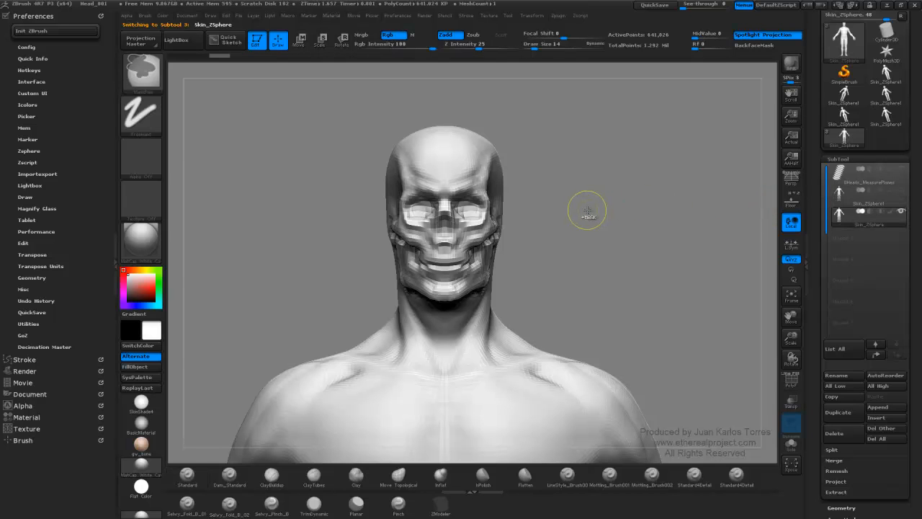
pyautogui.moveTo(587, 206); pyautogui.dragTo(635, 212)
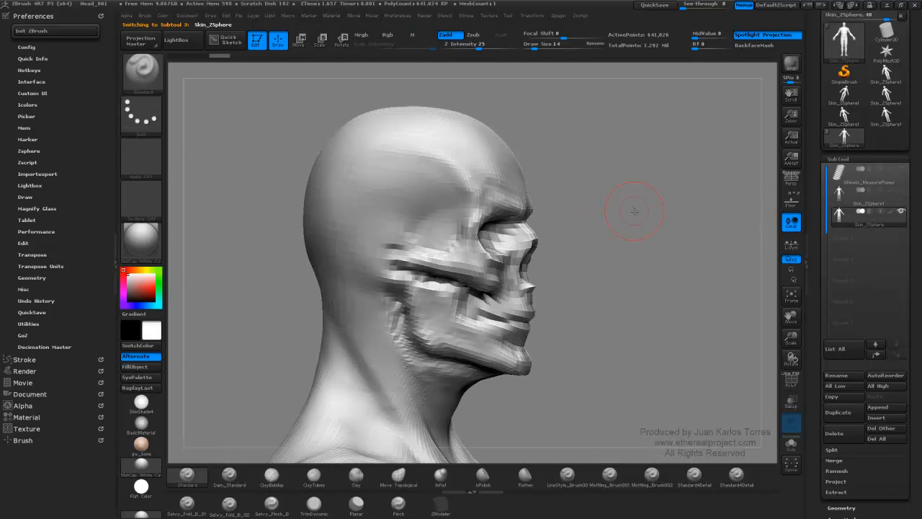
# Set the QuickSave Maximum Duration preference to 10 minutes.
pyautogui.click(45, 312)
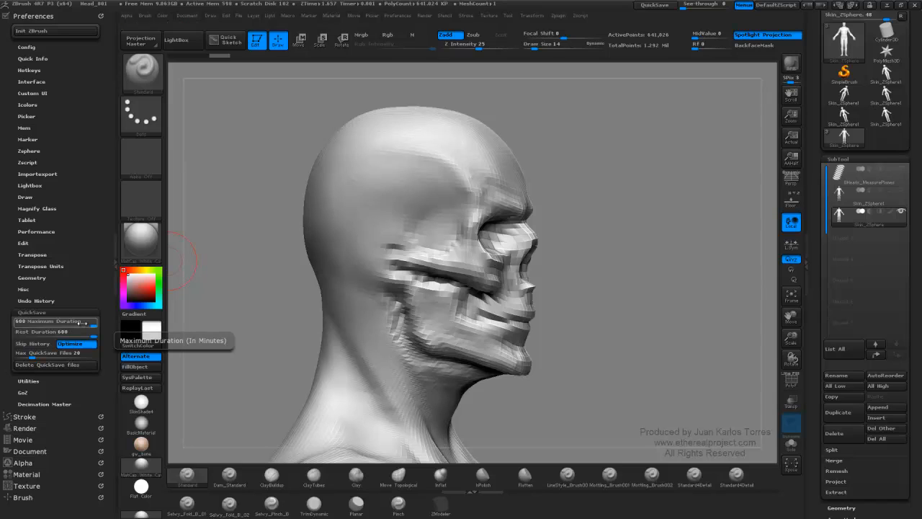
pyautogui.moveTo(87, 324); pyautogui.dragTo(84, 323)
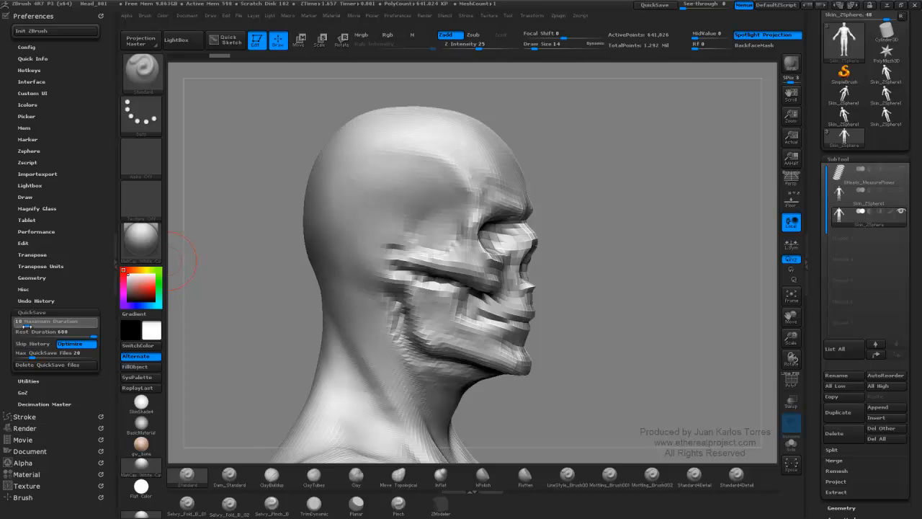
pyautogui.moveTo(27, 327); pyautogui.dragTo(27, 326)
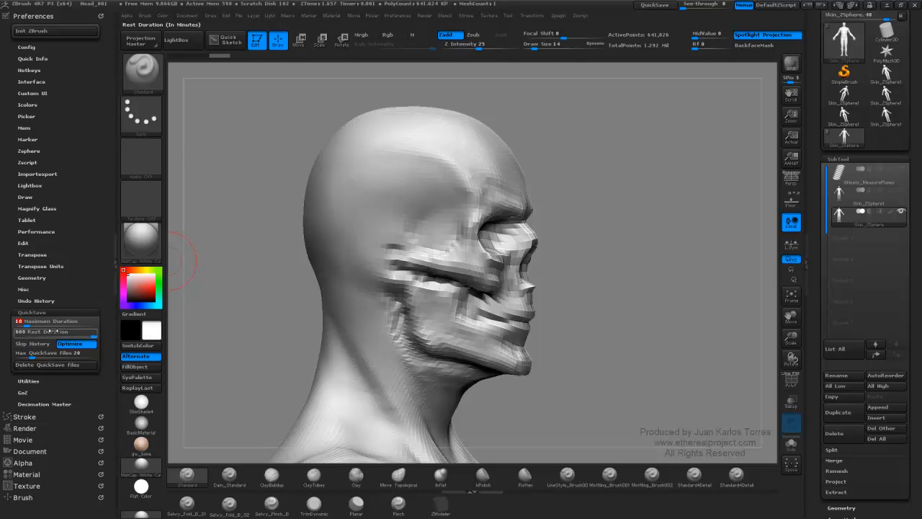
# Smooth the forehead beside the temporal line while comparing both three-quarter views and the front.
pyautogui.moveTo(266, 184); pyautogui.dragTo(325, 175)
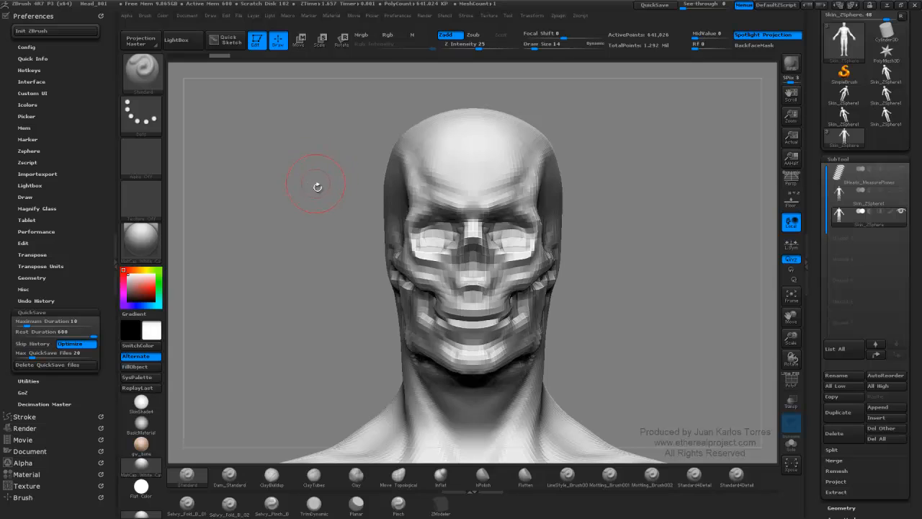
pyautogui.moveTo(376, 225); pyautogui.dragTo(529, 204)
pyautogui.moveTo(600, 199); pyautogui.dragTo(529, 203)
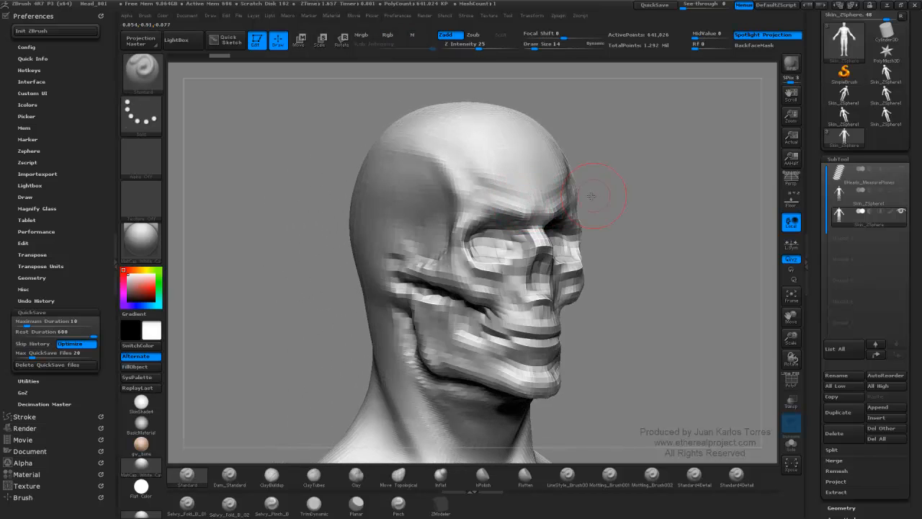
pyautogui.moveTo(596, 197); pyautogui.dragTo(547, 201)
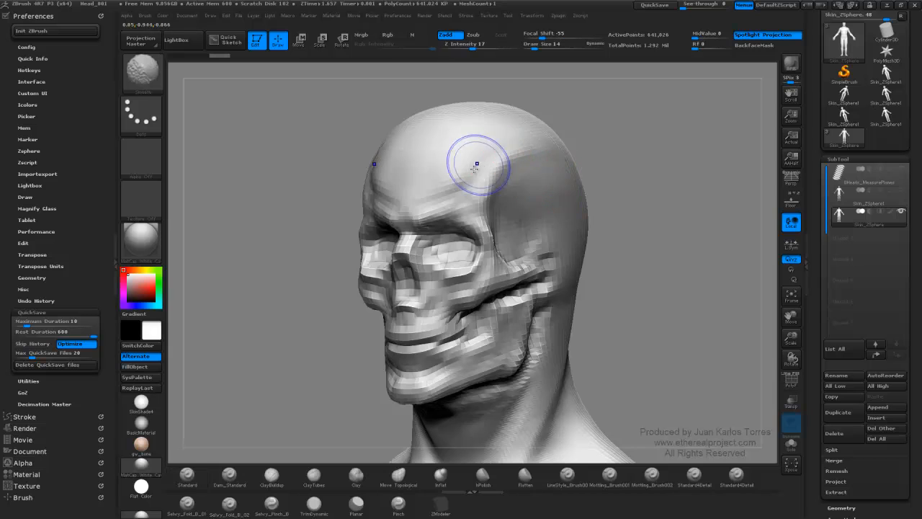
pyautogui.keyDown('shift'); pyautogui.moveTo(459, 174); pyautogui.dragTo(461, 175); pyautogui.keyUp('shift')
pyautogui.moveTo(360, 149)
pyautogui.mouseDown()
pyautogui.moveTo(520, 156)
pyautogui.moveTo(435, 165)
pyautogui.mouseUp()
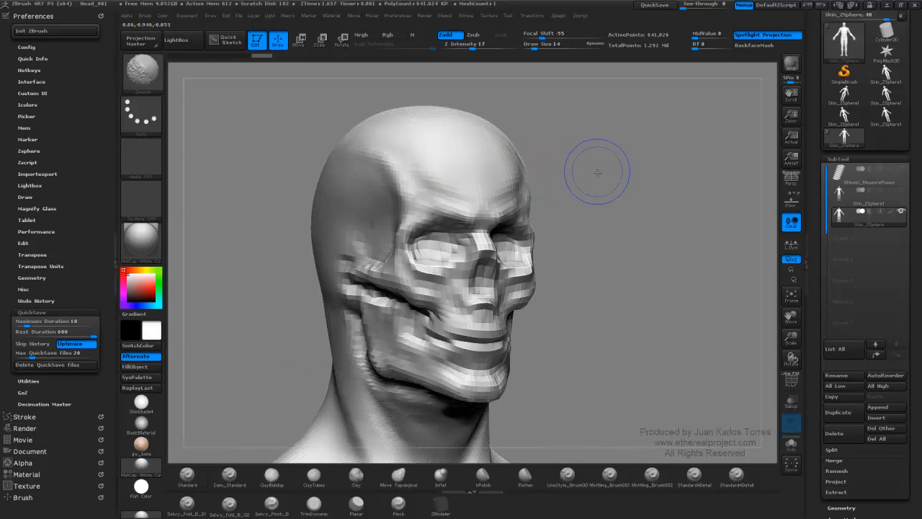
pyautogui.keyDown('shift'); pyautogui.moveTo(598, 173); pyautogui.dragTo(578, 176); pyautogui.keyUp('shift')
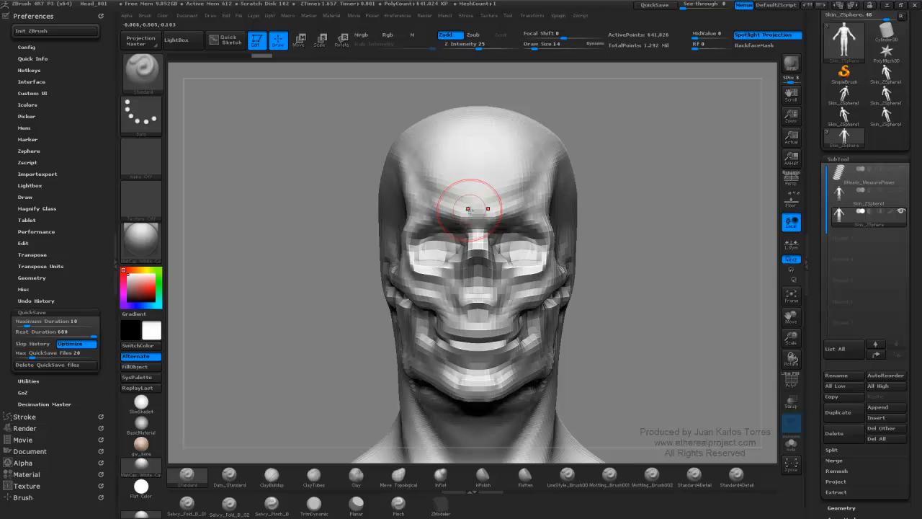
# Refine the forehead above the brow with ClayTubes at draw size 8 and Z Intensity 9, smoothing the surface.
pyautogui.click(314, 475)
pyautogui.press('space')
pyautogui.moveTo(339, 305); pyautogui.dragTo(328, 305)
pyautogui.moveTo(382, 334); pyautogui.dragTo(360, 333)
pyautogui.press('1')
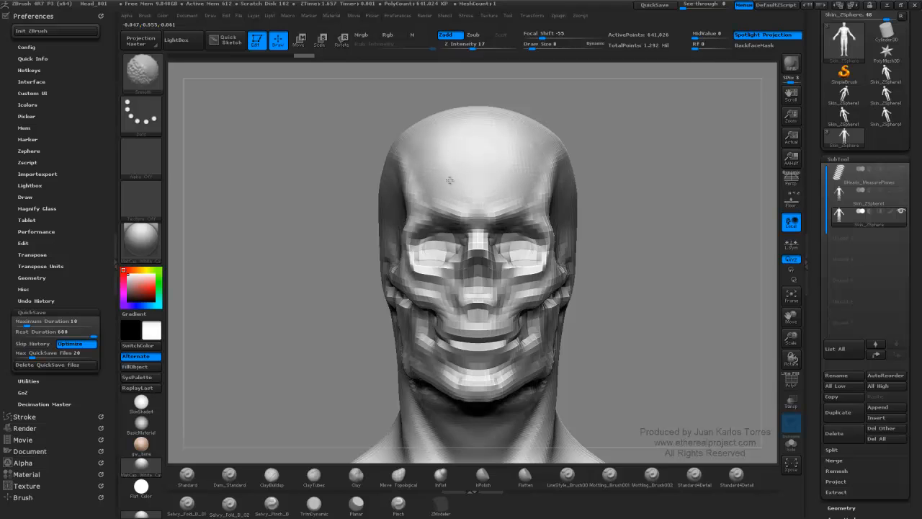
pyautogui.moveTo(482, 192)
pyautogui.mouseDown()
pyautogui.moveTo(519, 180)
pyautogui.moveTo(480, 161)
pyautogui.mouseUp()
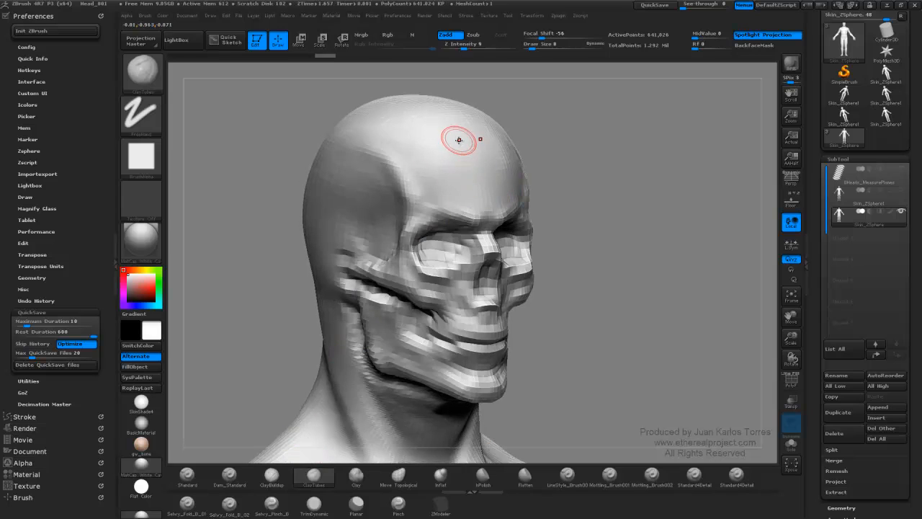
# Build up the middle of the forehead with ClayTubes and smooth the added volume into the surrounding surface.
pyautogui.moveTo(466, 145)
pyautogui.mouseDown()
pyautogui.moveTo(450, 158)
pyautogui.moveTo(484, 170)
pyautogui.moveTo(457, 155)
pyautogui.moveTo(469, 126)
pyautogui.mouseUp()
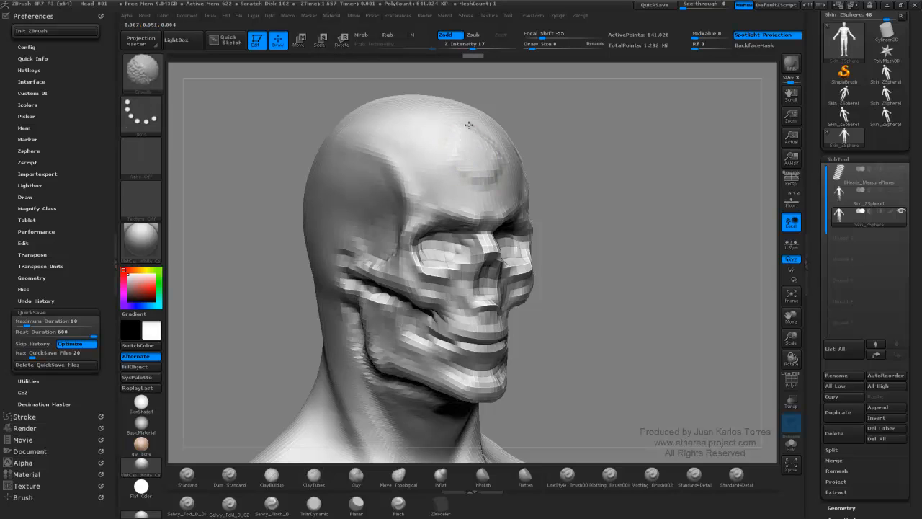
pyautogui.keyDown('shift'); pyautogui.moveTo(454, 170); pyautogui.dragTo(497, 164); pyautogui.keyUp('shift')
pyautogui.press('shift')
pyautogui.moveTo(613, 175)
pyautogui.mouseDown()
pyautogui.moveTo(537, 171)
pyautogui.moveTo(609, 182)
pyautogui.mouseUp()
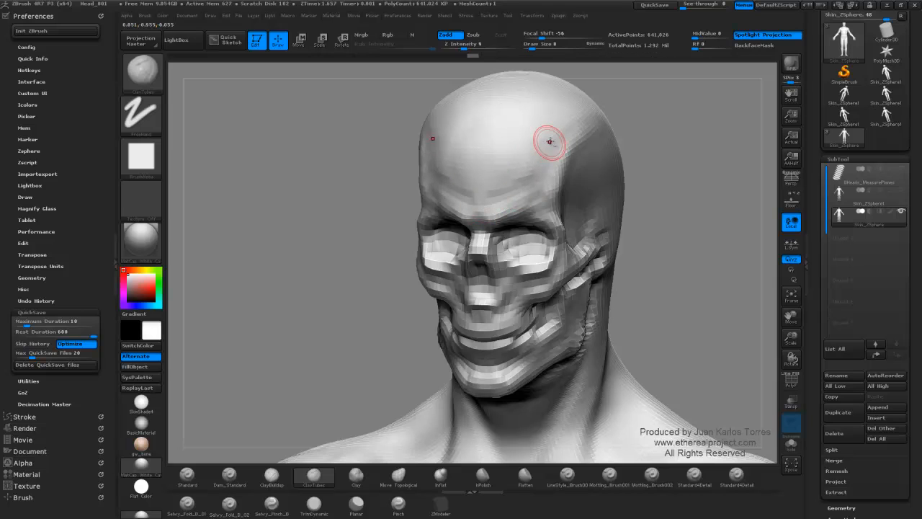
# Add ClayTubes strokes across the lower forehead and between the brows, and smooth the forehead above them.
pyautogui.moveTo(497, 195); pyautogui.dragTo(484, 200)
pyautogui.moveTo(403, 189)
pyautogui.mouseDown()
pyautogui.moveTo(519, 163)
pyautogui.moveTo(422, 214)
pyautogui.mouseUp()
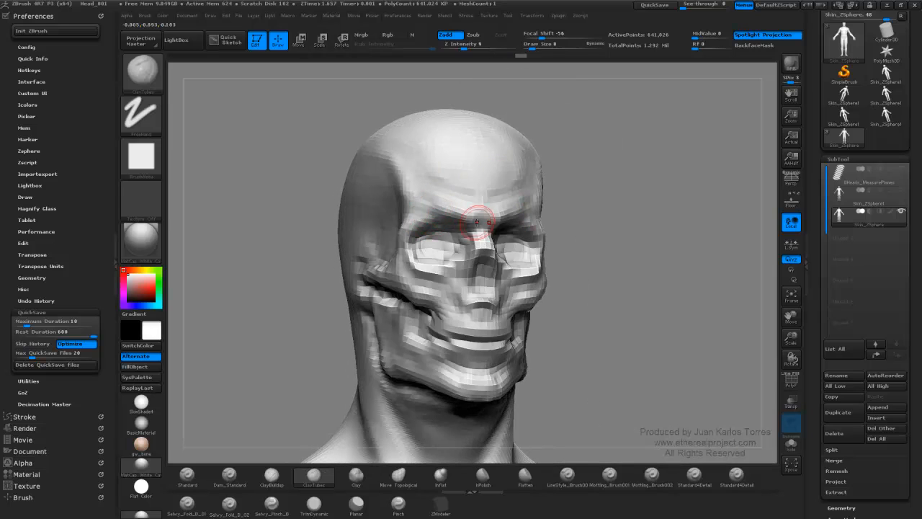
pyautogui.moveTo(477, 222); pyautogui.dragTo(490, 205)
pyautogui.moveTo(490, 205); pyautogui.dragTo(484, 216, button='right')
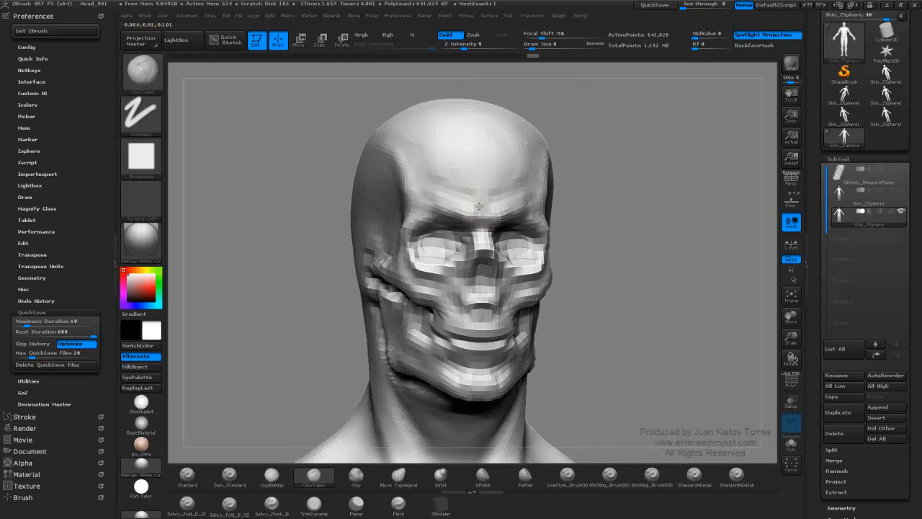
pyautogui.moveTo(479, 207); pyautogui.dragTo(515, 188)
pyautogui.moveTo(546, 185); pyautogui.dragTo(528, 183, button='right')
pyautogui.keyDown('shift'); pyautogui.moveTo(490, 190); pyautogui.dragTo(523, 173); pyautogui.keyUp('shift')
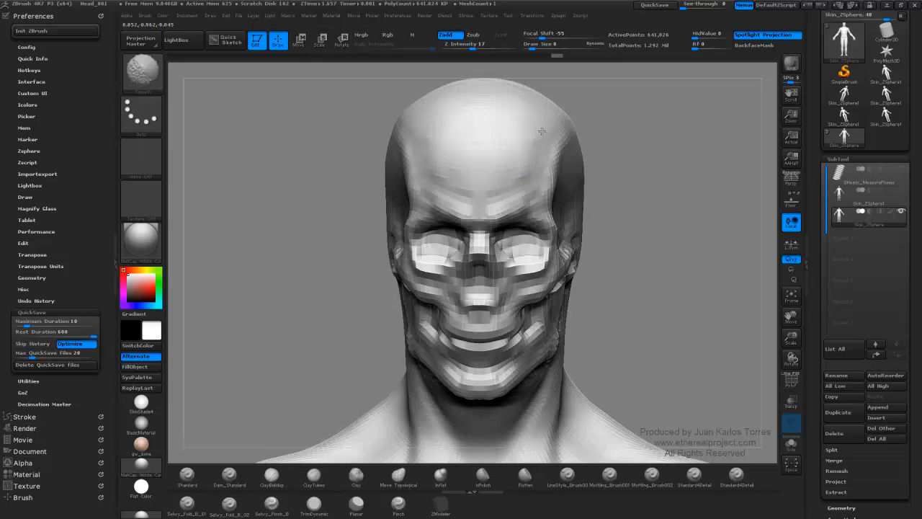
pyautogui.keyDown('shift'); pyautogui.moveTo(542, 131); pyautogui.dragTo(533, 127); pyautogui.keyUp('shift')
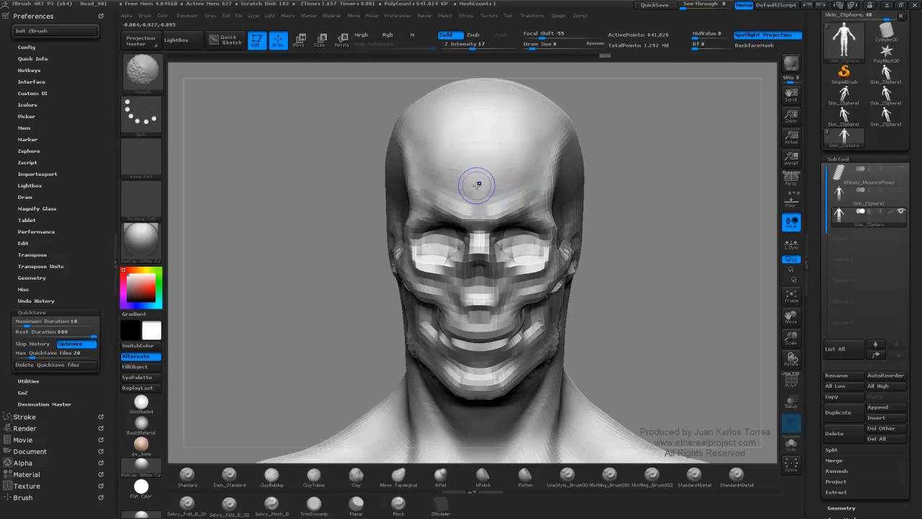
# Add ClayTubes volume to the upper middle of the forehead and smooth it into the surrounding surface.
pyautogui.moveTo(497, 179)
pyautogui.mouseDown(button='right')
pyautogui.moveTo(537, 167)
pyautogui.moveTo(628, 194)
pyautogui.moveTo(545, 204)
pyautogui.mouseUp(button='right')
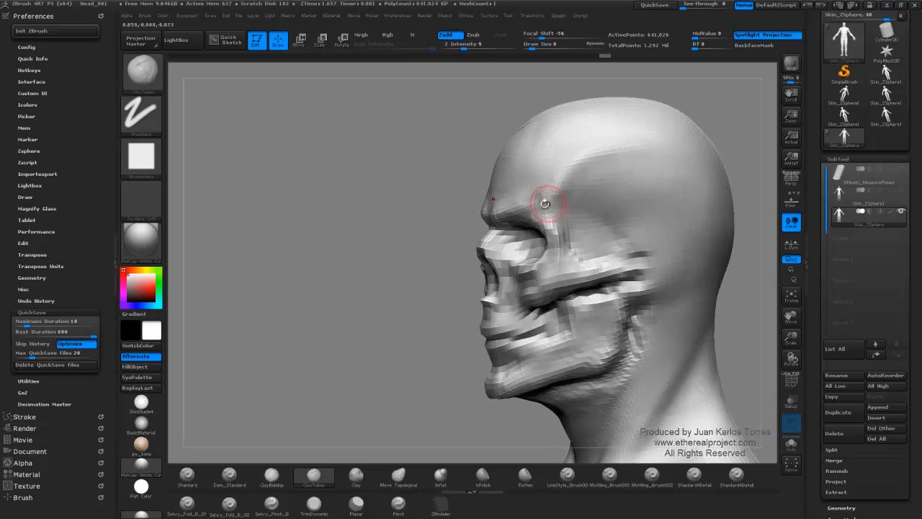
pyautogui.moveTo(411, 229)
pyautogui.mouseDown(button='right')
pyautogui.moveTo(445, 207)
pyautogui.moveTo(368, 229)
pyautogui.moveTo(383, 209)
pyautogui.moveTo(421, 221)
pyautogui.mouseUp(button='right')
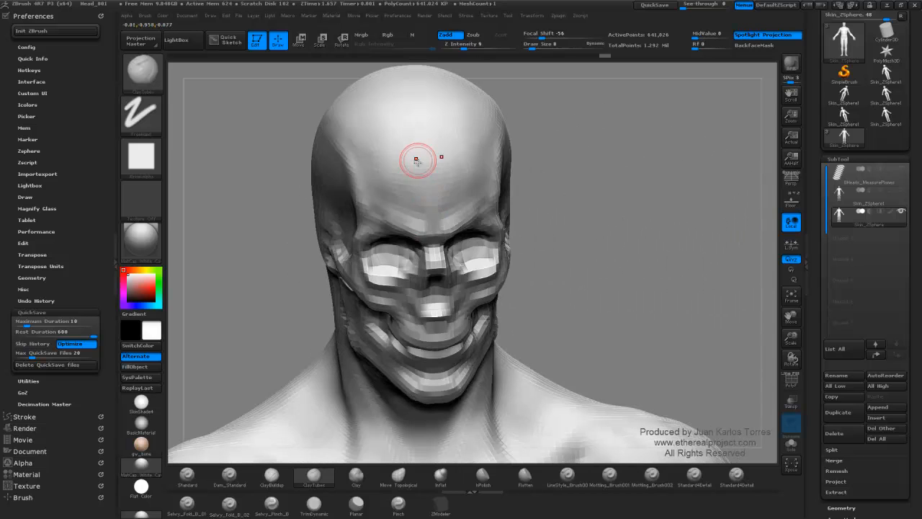
pyautogui.moveTo(424, 153)
pyautogui.mouseDown()
pyautogui.moveTo(418, 169)
pyautogui.moveTo(422, 151)
pyautogui.moveTo(418, 165)
pyautogui.moveTo(426, 163)
pyautogui.mouseUp()
pyautogui.keyDown('shift'); pyautogui.moveTo(427, 157); pyautogui.dragTo(428, 141); pyautogui.keyUp('shift')
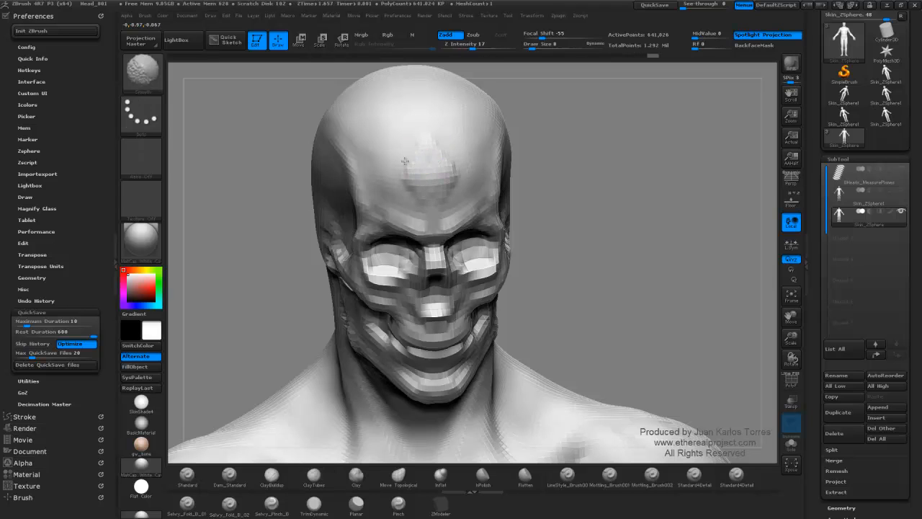
pyautogui.keyDown('shift'); pyautogui.moveTo(421, 194); pyautogui.dragTo(431, 195); pyautogui.keyUp('shift')
pyautogui.moveTo(432, 185); pyautogui.dragTo(445, 164, button='right')
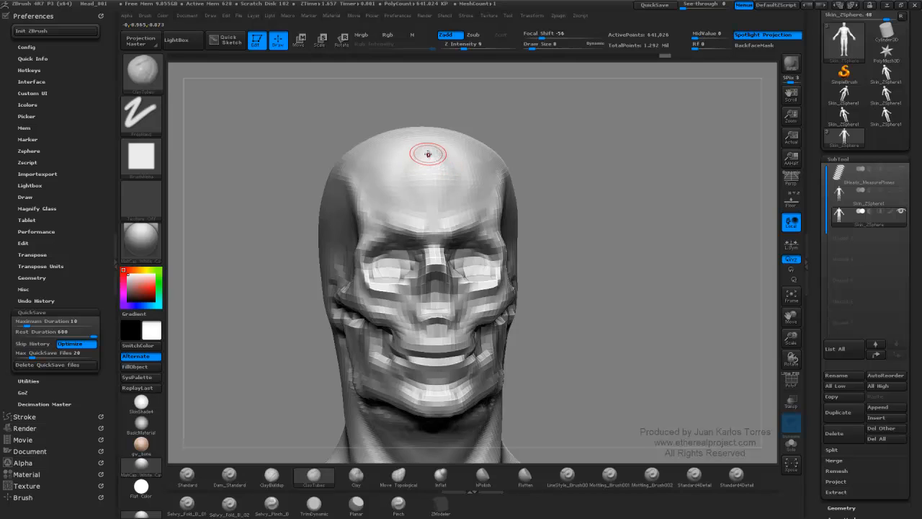
pyautogui.keyDown('shift'); pyautogui.moveTo(429, 154); pyautogui.dragTo(428, 150); pyautogui.keyUp('shift')
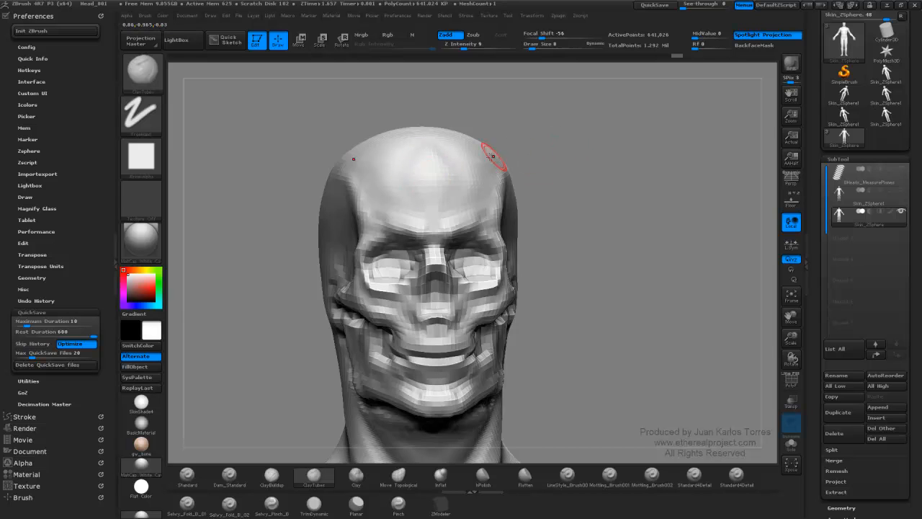
# Refine the central forehead down to the brow and smooth the surface beside the temporal line from both three-quarter views.
pyautogui.moveTo(487, 155)
pyautogui.mouseDown(button='right')
pyautogui.moveTo(494, 160)
pyautogui.moveTo(440, 158)
pyautogui.moveTo(478, 154)
pyautogui.mouseUp(button='right')
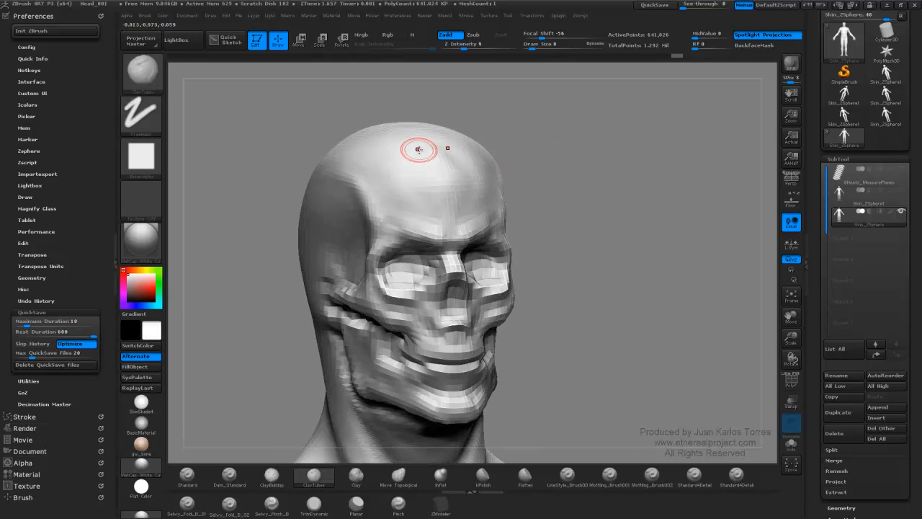
pyautogui.moveTo(430, 142)
pyautogui.mouseDown()
pyautogui.moveTo(420, 192)
pyautogui.moveTo(449, 208)
pyautogui.mouseUp()
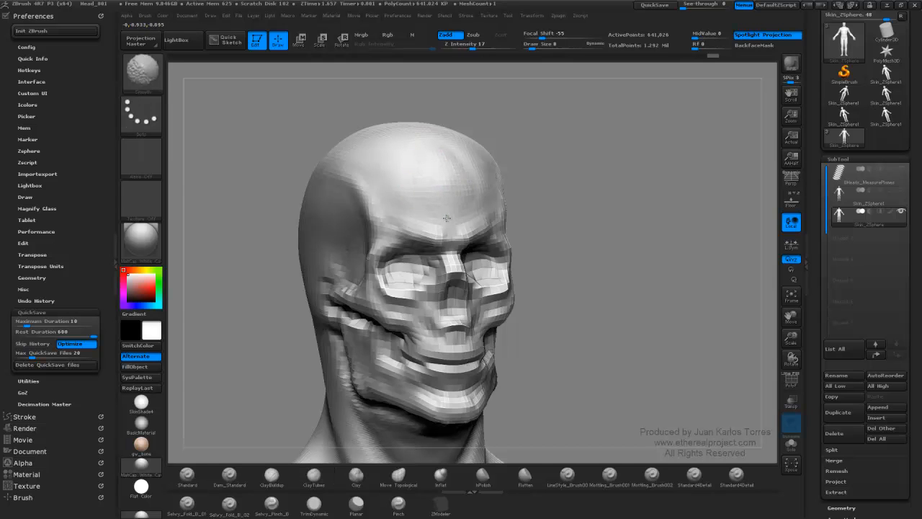
pyautogui.moveTo(446, 218)
pyautogui.mouseDown(button='right')
pyautogui.moveTo(365, 243)
pyautogui.moveTo(508, 191)
pyautogui.moveTo(511, 200)
pyautogui.mouseUp(button='right')
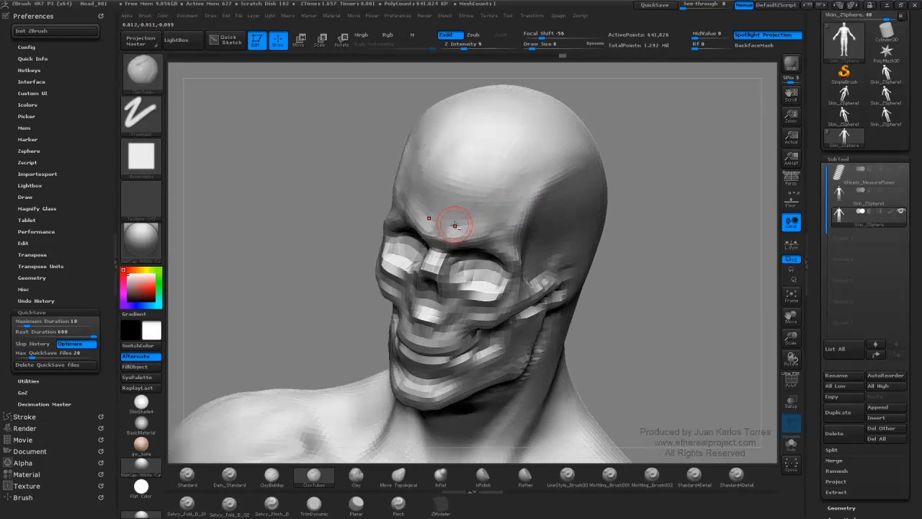
pyautogui.press('shift')
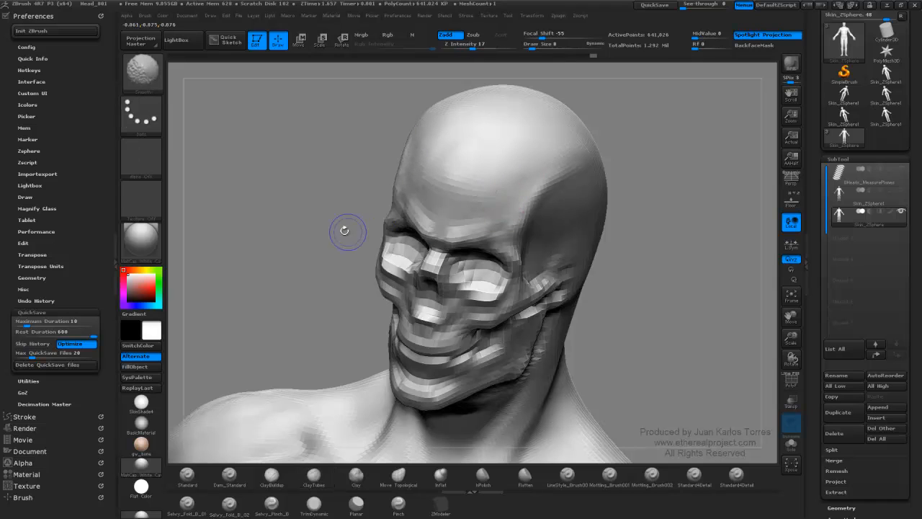
pyautogui.moveTo(282, 235)
pyautogui.keyDown('shift'); pyautogui.mouseDown(button='right')
pyautogui.moveTo(310, 261)
pyautogui.moveTo(339, 240)
pyautogui.mouseUp(button='right'); pyautogui.keyUp('shift')
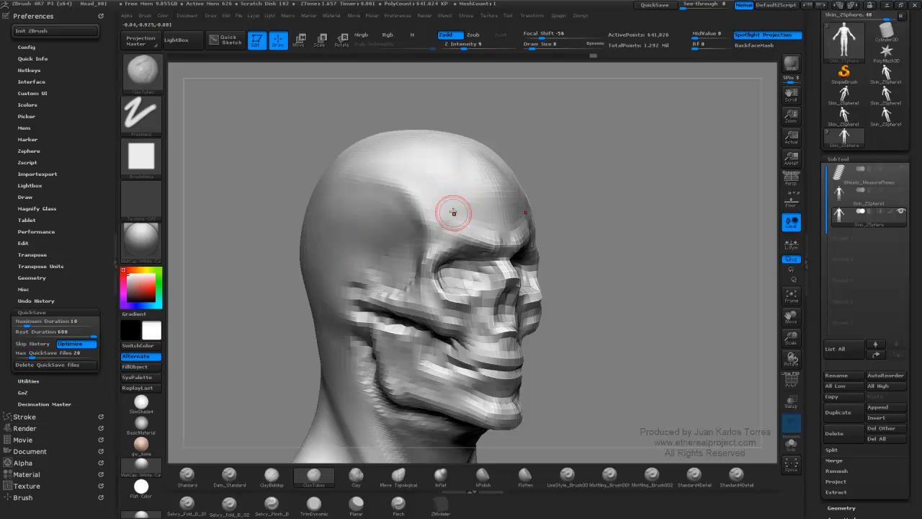
pyautogui.keyDown('shift'); pyautogui.moveTo(439, 221); pyautogui.dragTo(423, 214); pyautogui.keyUp('shift')
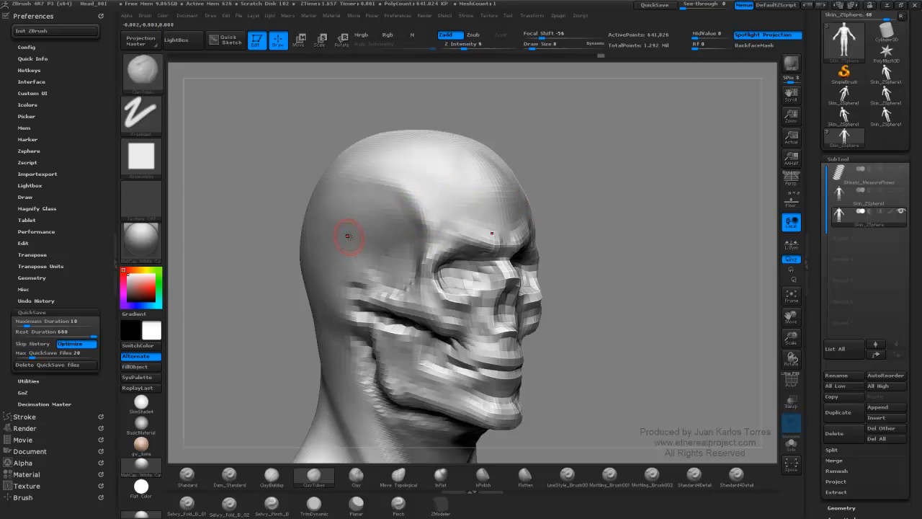
# Soften the temporal ridge along the sides of the forehead with ClayTubes and smoothing, checking the front and side profiles.
pyautogui.moveTo(345, 237)
pyautogui.mouseDown(button='right')
pyautogui.moveTo(324, 223)
pyautogui.moveTo(383, 195)
pyautogui.moveTo(355, 203)
pyautogui.mouseUp(button='right')
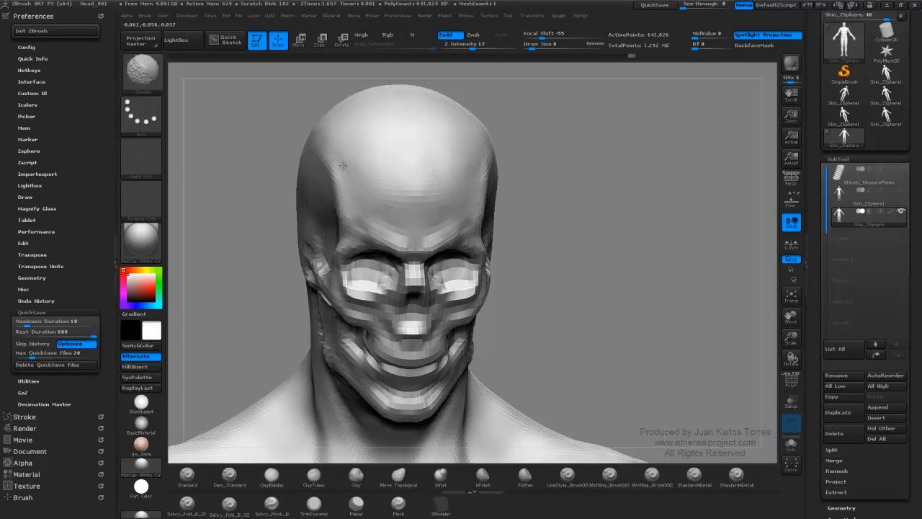
pyautogui.moveTo(350, 195); pyautogui.dragTo(379, 192, button='right')
pyautogui.moveTo(471, 178); pyautogui.dragTo(336, 208, button='right')
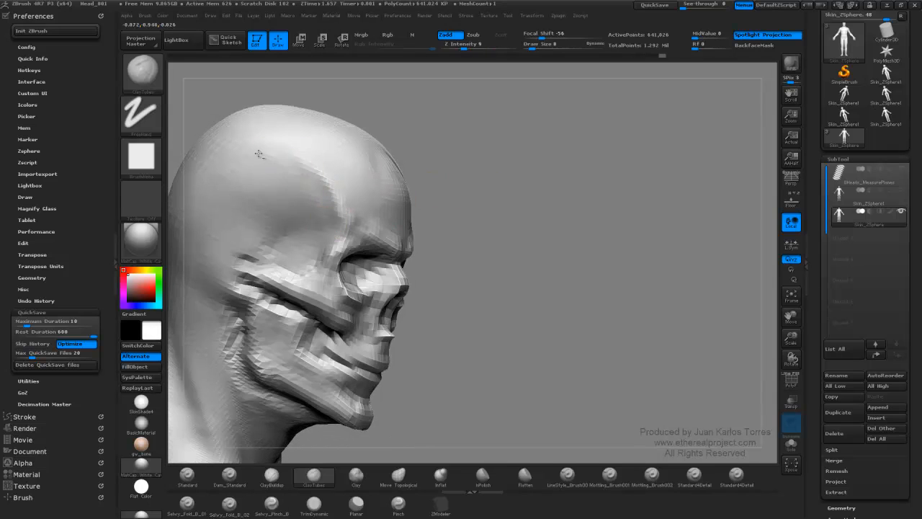
pyautogui.press('shift')
pyautogui.moveTo(468, 175); pyautogui.dragTo(349, 189)
pyautogui.keyDown('shift'); pyautogui.moveTo(542, 170); pyautogui.dragTo(557, 176); pyautogui.keyUp('shift')
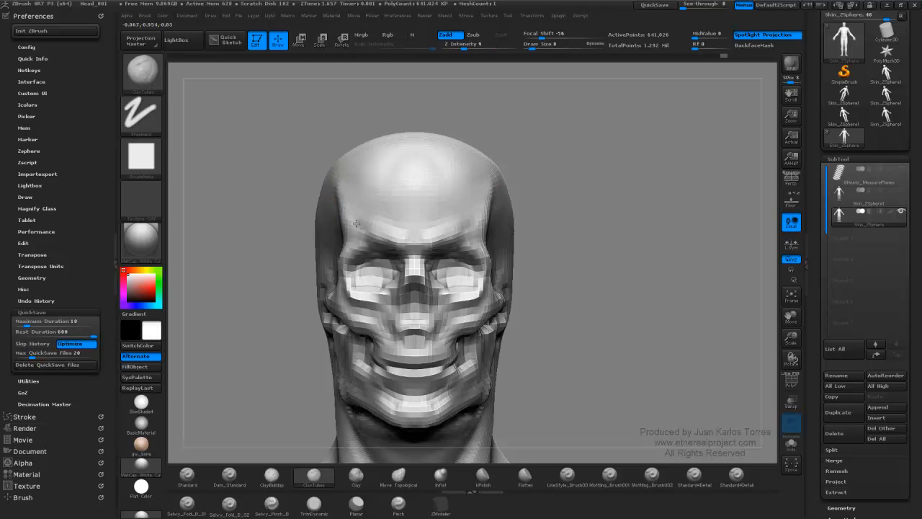
pyautogui.press('shift')
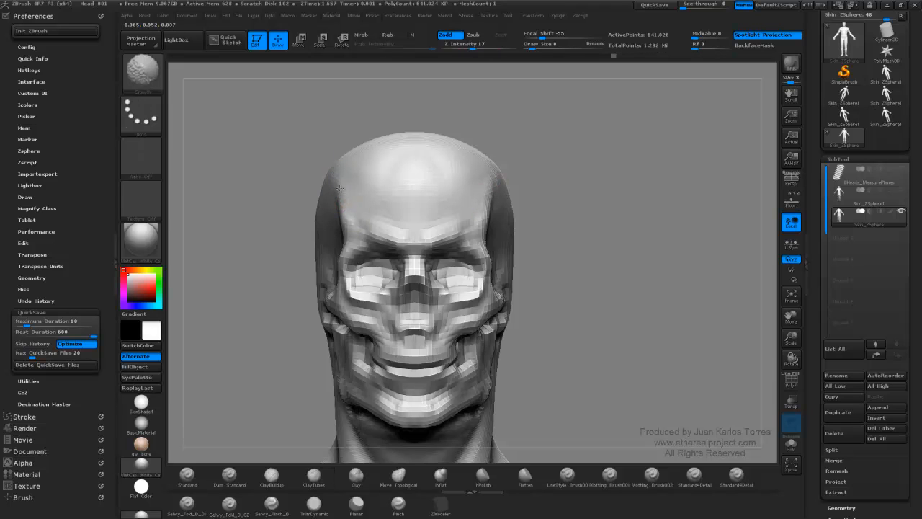
pyautogui.moveTo(621, 189); pyautogui.dragTo(470, 195)
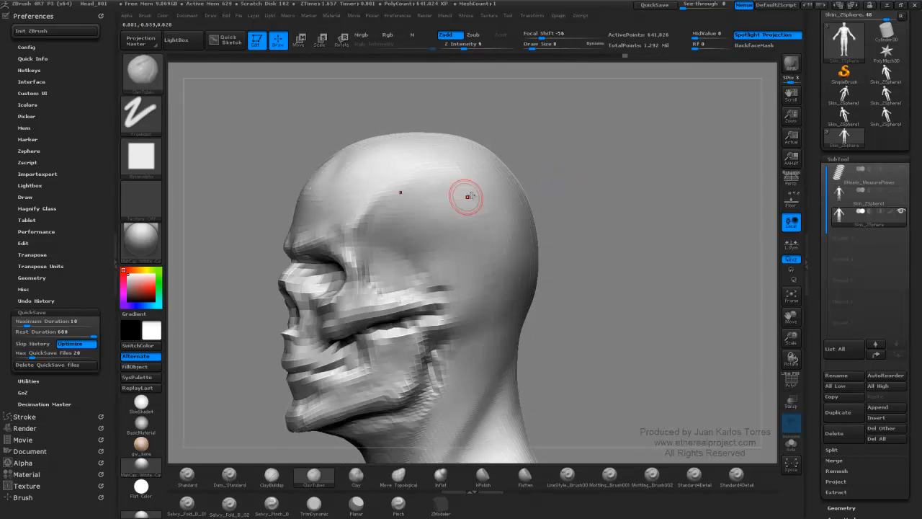
pyautogui.keyDown('shift'); pyautogui.moveTo(640, 181); pyautogui.dragTo(609, 186); pyautogui.keyUp('shift')
# Fill out the mouth area between nose and chin with ClayTubes into a rounded dental arch and smooth it.
pyautogui.keyDown('alt'); pyautogui.moveTo(401, 267); pyautogui.dragTo(480, 218, button='right'); pyautogui.keyUp('alt')
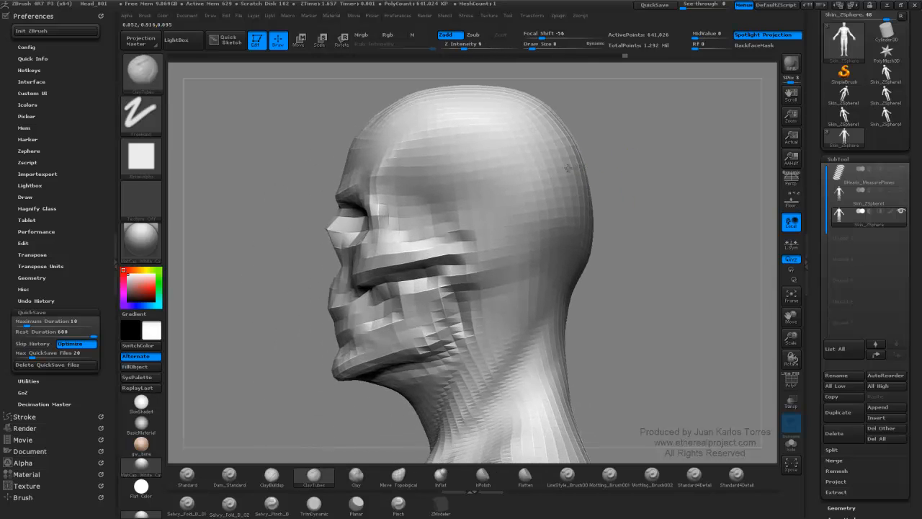
pyautogui.moveTo(398, 264)
pyautogui.mouseDown(button='right')
pyautogui.moveTo(495, 231)
pyautogui.moveTo(482, 238)
pyautogui.mouseUp(button='right')
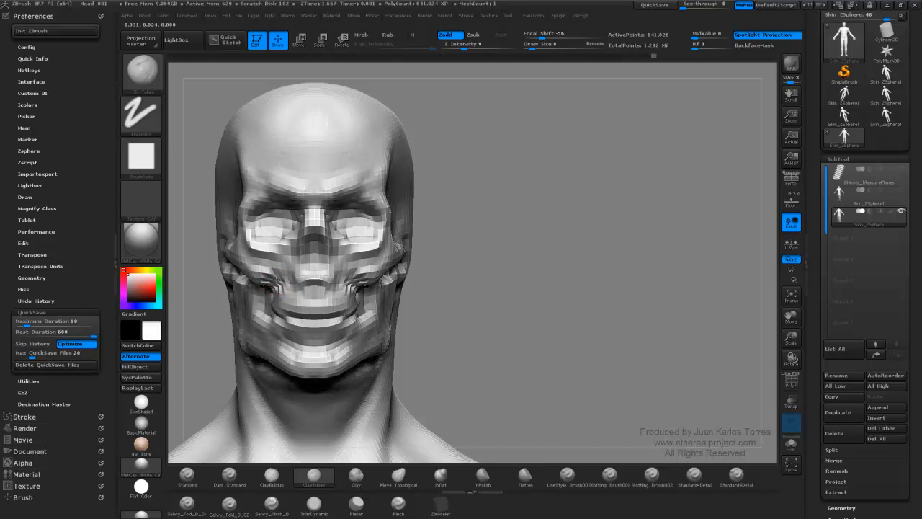
pyautogui.moveTo(276, 280); pyautogui.dragTo(272, 285)
pyautogui.keyDown('alt'); pyautogui.moveTo(290, 274); pyautogui.dragTo(392, 249, button='right'); pyautogui.keyUp('alt')
pyautogui.moveTo(392, 249); pyautogui.dragTo(479, 255, button='right')
pyautogui.moveTo(381, 264); pyautogui.dragTo(378, 262)
pyautogui.moveTo(395, 236)
pyautogui.mouseDown(button='right')
pyautogui.moveTo(363, 258)
pyautogui.moveTo(403, 283)
pyautogui.moveTo(457, 284)
pyautogui.moveTo(411, 287)
pyautogui.moveTo(371, 305)
pyautogui.mouseUp(button='right')
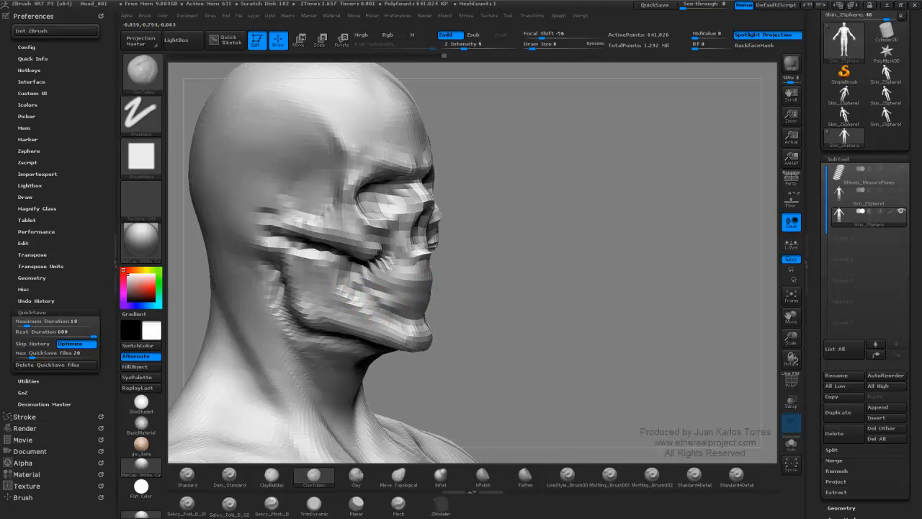
pyautogui.press('shift')
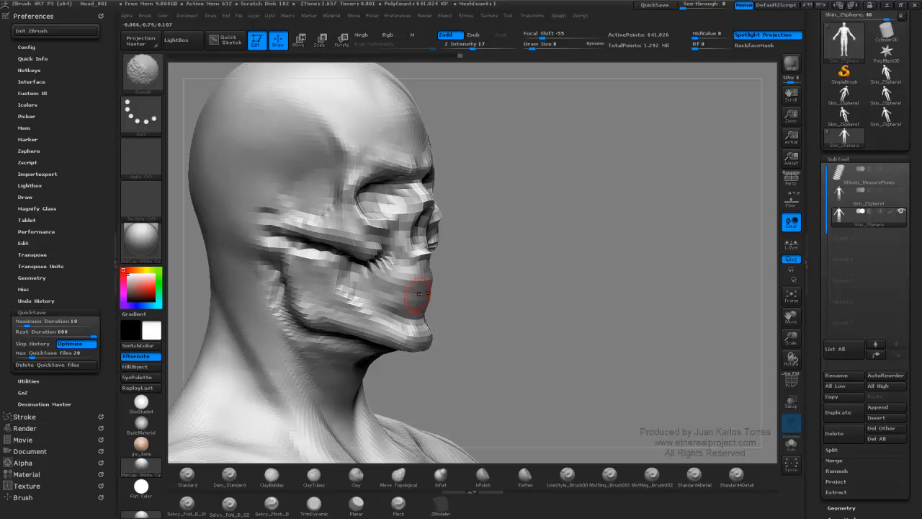
pyautogui.moveTo(419, 293)
pyautogui.mouseDown(button='right')
pyautogui.moveTo(480, 279)
pyautogui.moveTo(354, 300)
pyautogui.moveTo(389, 240)
pyautogui.moveTo(382, 260)
pyautogui.moveTo(390, 296)
pyautogui.moveTo(356, 298)
pyautogui.moveTo(405, 305)
pyautogui.moveTo(554, 260)
pyautogui.moveTo(646, 250)
pyautogui.mouseUp(button='right')
pyautogui.press('shift')
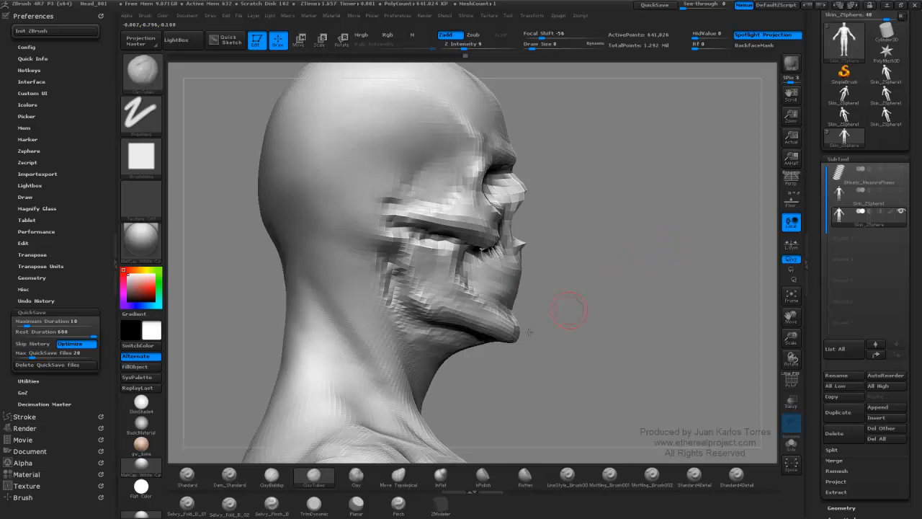
# Show the skull reference grid and adjust the side profile of the face to it with Move Topological at draw size 20.
pyautogui.hotkey('shift', 'p')
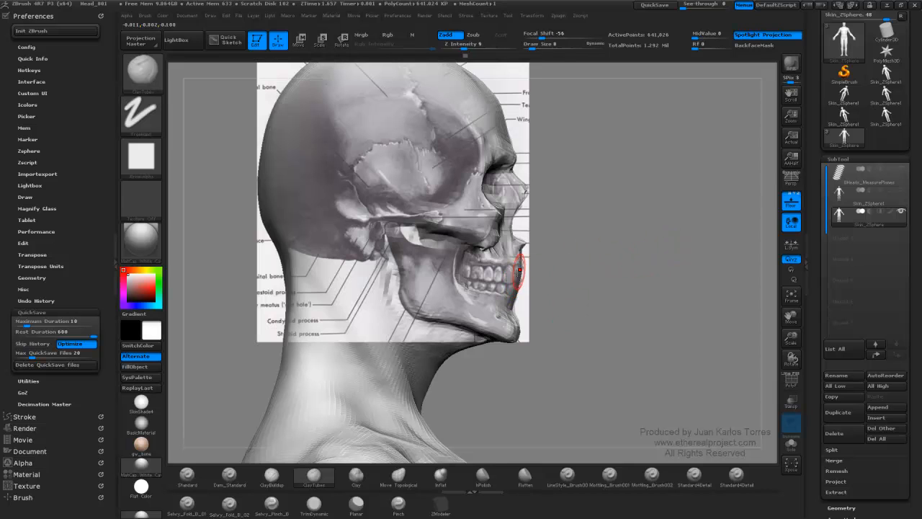
pyautogui.keyDown('alt'); pyautogui.moveTo(574, 222); pyautogui.dragTo(625, 247, button='right'); pyautogui.keyUp('alt')
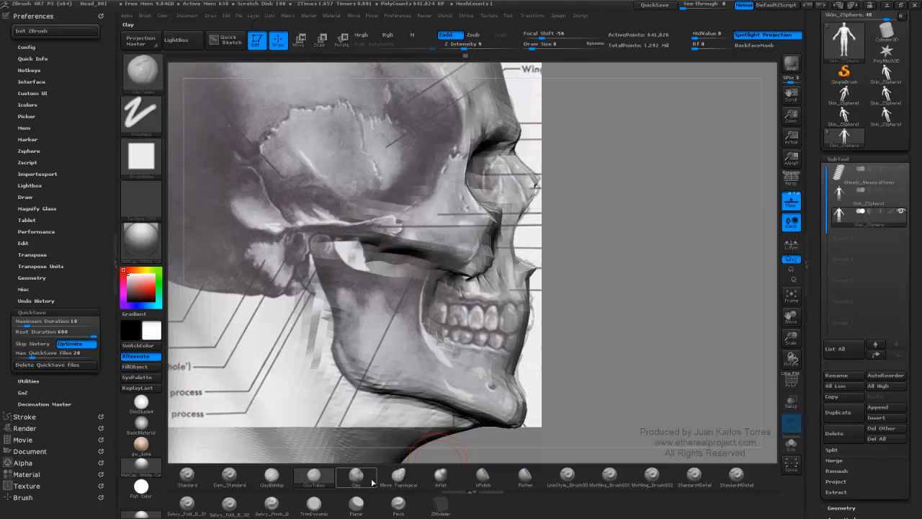
pyautogui.click(398, 475)
pyautogui.press('space')
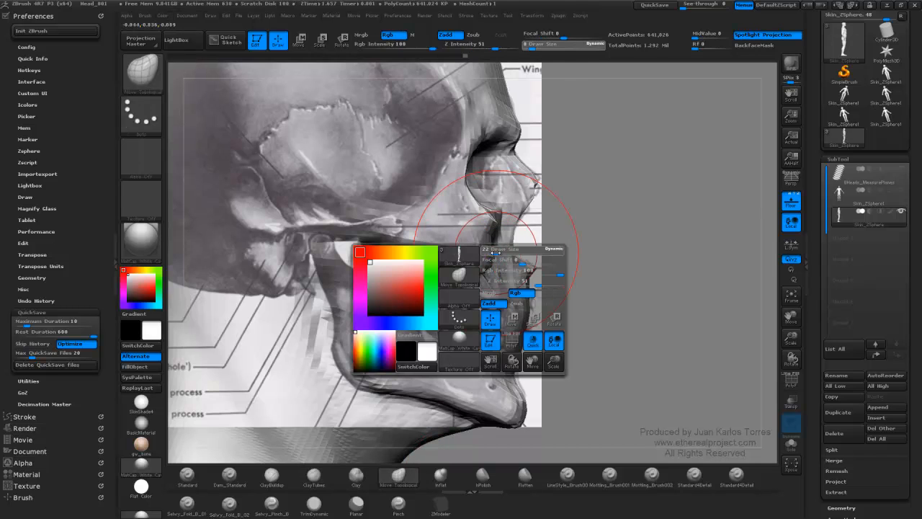
pyautogui.moveTo(496, 252)
pyautogui.mouseDown()
pyautogui.moveTo(466, 259)
pyautogui.moveTo(463, 244)
pyautogui.moveTo(481, 230)
pyautogui.moveTo(476, 245)
pyautogui.moveTo(481, 234)
pyautogui.moveTo(468, 240)
pyautogui.mouseUp()
pyautogui.keyDown('ctrl'); pyautogui.moveTo(557, 243); pyautogui.dragTo(521, 237, button='right'); pyautogui.keyUp('ctrl')
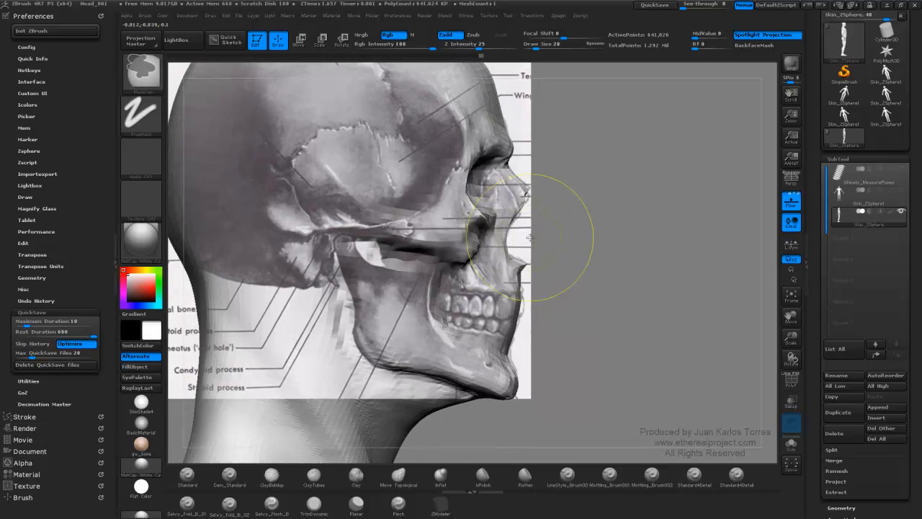
# Set the draw size to 10 and raise the grid's E Enhance Factor to 0.92412 over the front skull reference.
pyautogui.moveTo(417, 289); pyautogui.dragTo(342, 290, button='right')
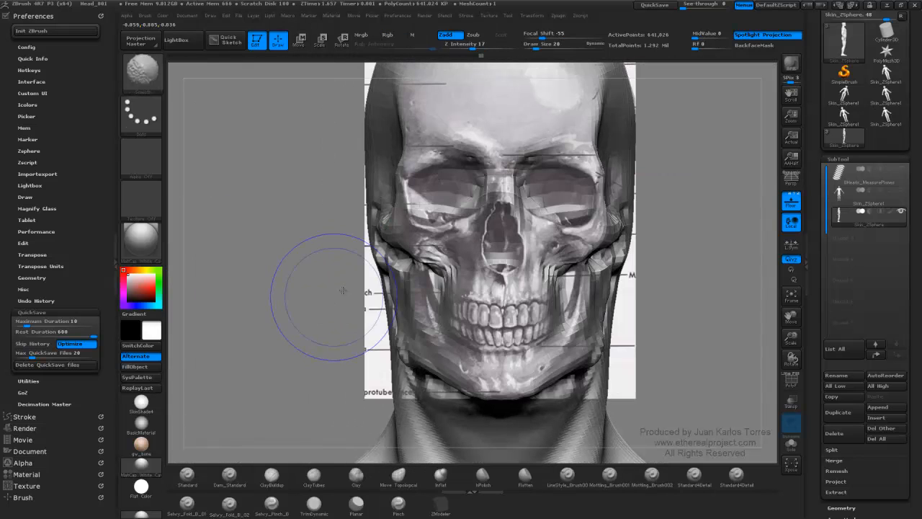
pyautogui.rightClick(409, 208)
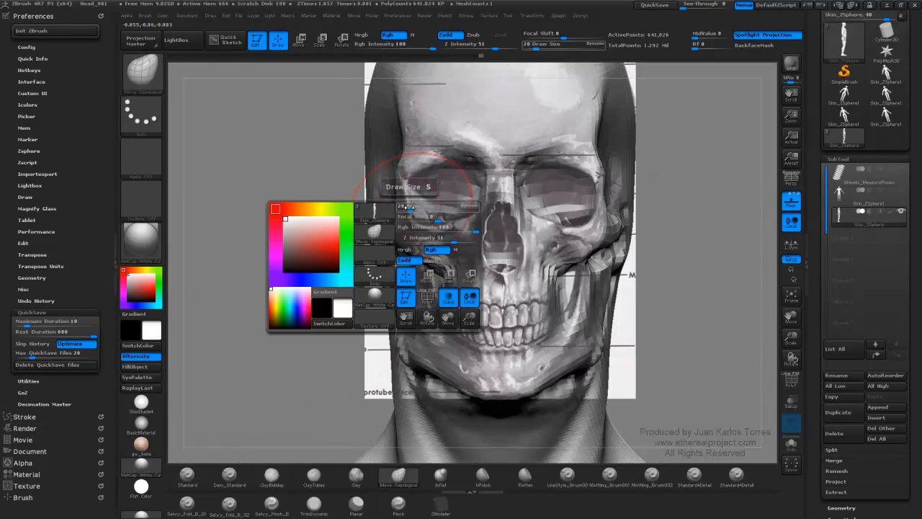
pyautogui.moveTo(412, 209); pyautogui.dragTo(407, 209)
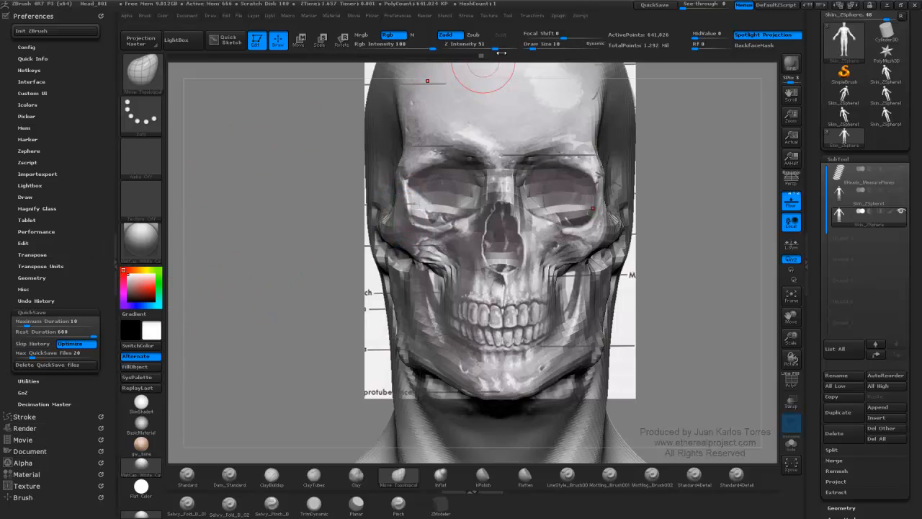
pyautogui.click(211, 16)
pyautogui.click(210, 26)
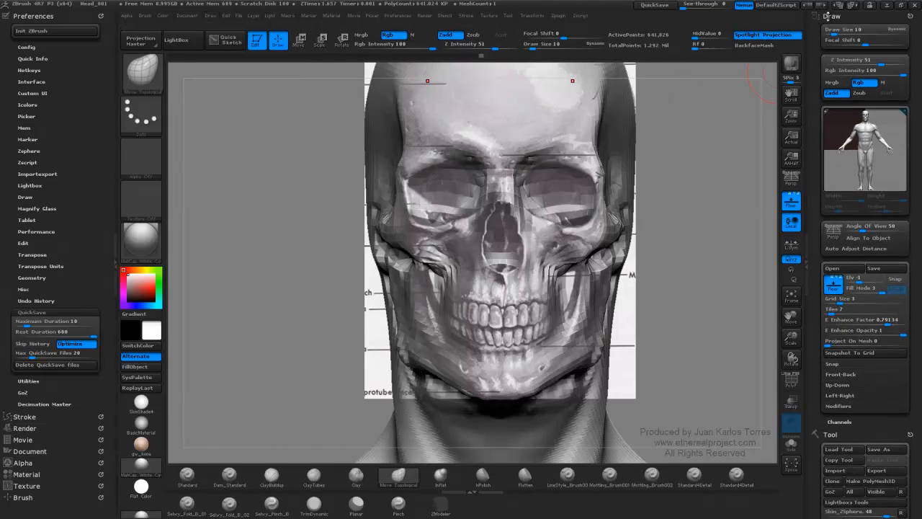
pyautogui.moveTo(911, 16)
pyautogui.mouseDown()
pyautogui.moveTo(540, 87)
pyautogui.moveTo(94, 259)
pyautogui.moveTo(94, 216)
pyautogui.moveTo(104, 204)
pyautogui.mouseUp()
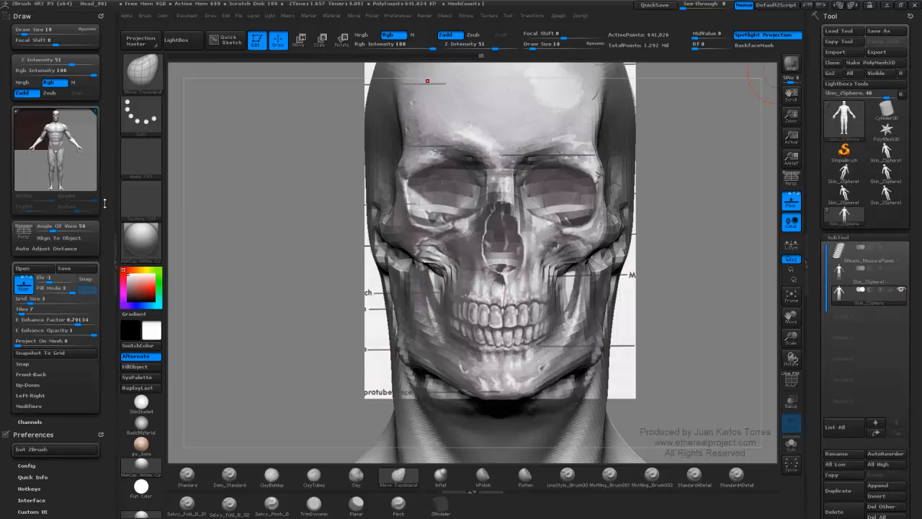
pyautogui.press('shift')
pyautogui.click(29, 375)
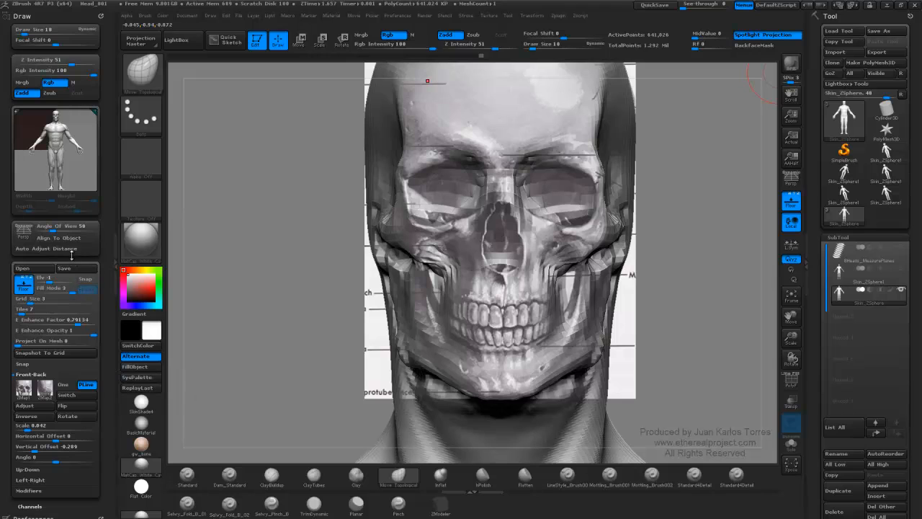
pyautogui.moveTo(77, 322); pyautogui.dragTo(88, 322)
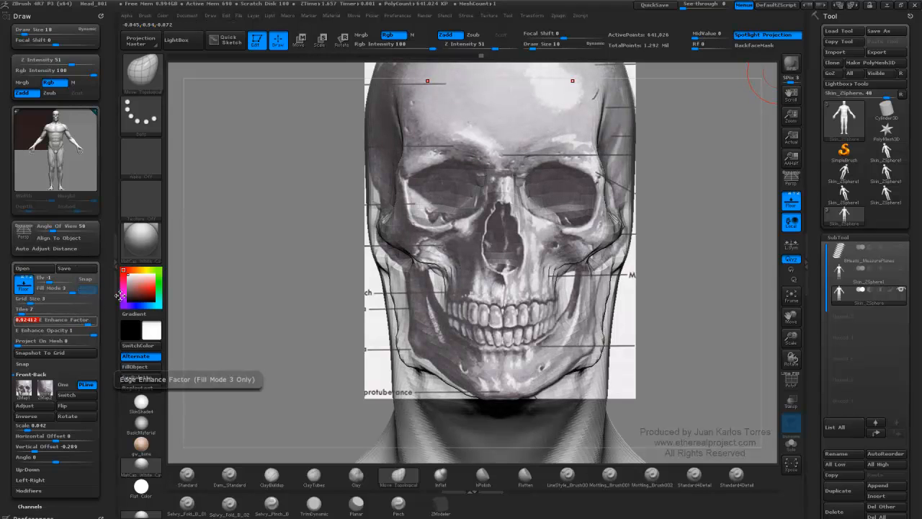
# Adjust the side contour of the head at the cheekbone to the front reference with Move Topological at draw size 15.
pyautogui.press('space')
pyautogui.moveTo(366, 202); pyautogui.dragTo(380, 204)
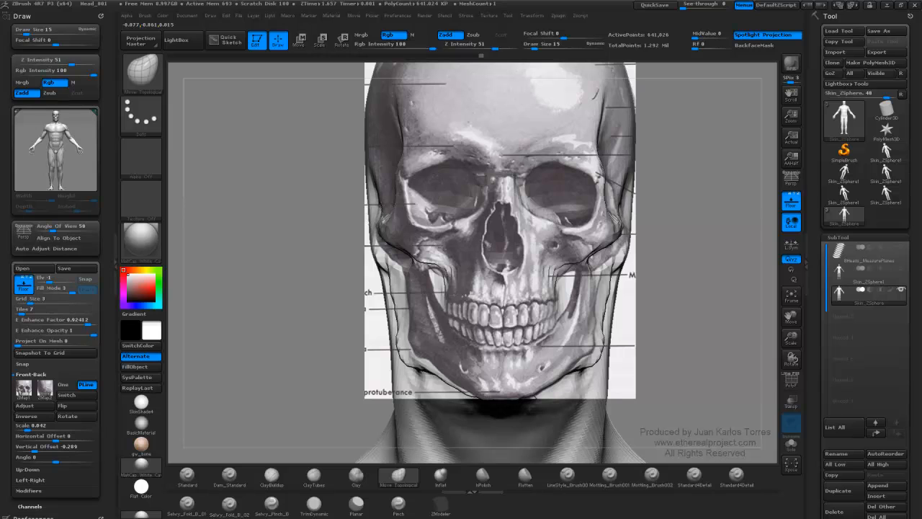
pyautogui.moveTo(375, 224)
pyautogui.mouseDown(button='right')
pyautogui.moveTo(409, 229)
pyautogui.moveTo(381, 234)
pyautogui.mouseUp(button='right')
pyautogui.moveTo(370, 249)
pyautogui.mouseDown()
pyautogui.moveTo(386, 255)
pyautogui.moveTo(368, 227)
pyautogui.mouseUp()
pyautogui.keyDown('shift'); pyautogui.moveTo(364, 235); pyautogui.dragTo(323, 249, button='right'); pyautogui.keyUp('shift')
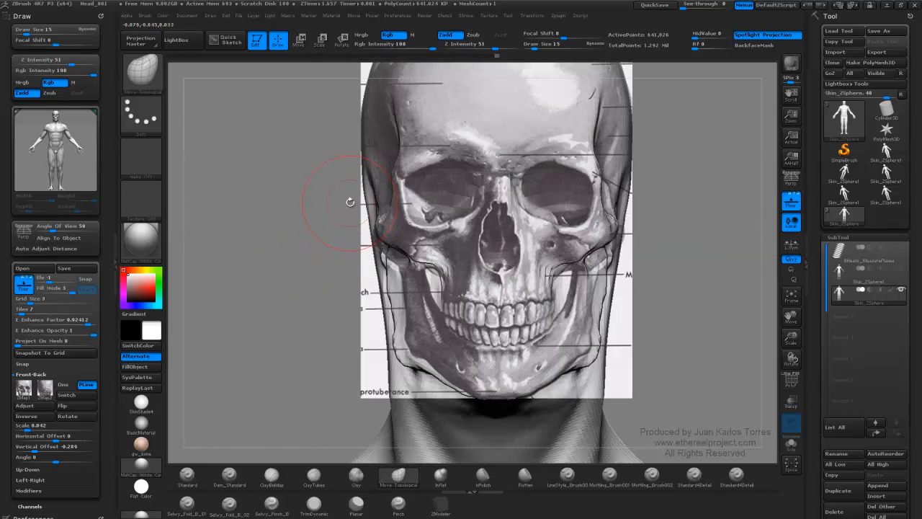
pyautogui.moveTo(351, 202)
pyautogui.mouseDown(button='right')
pyautogui.moveTo(374, 204)
pyautogui.moveTo(343, 211)
pyautogui.mouseUp(button='right')
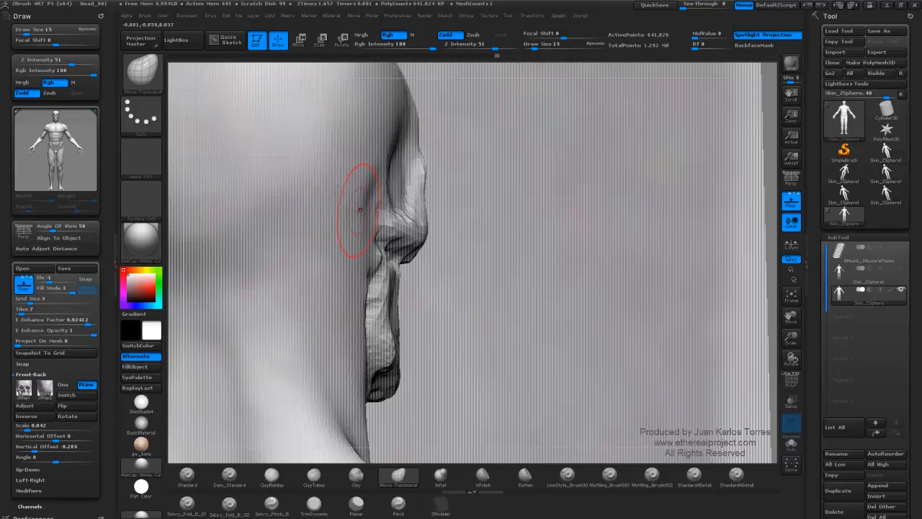
# Reshape and smooth the side of the head around the cheekbone at draw size 14, fitting its outer contour to the front skull reference.
pyautogui.moveTo(360, 210); pyautogui.dragTo(346, 210)
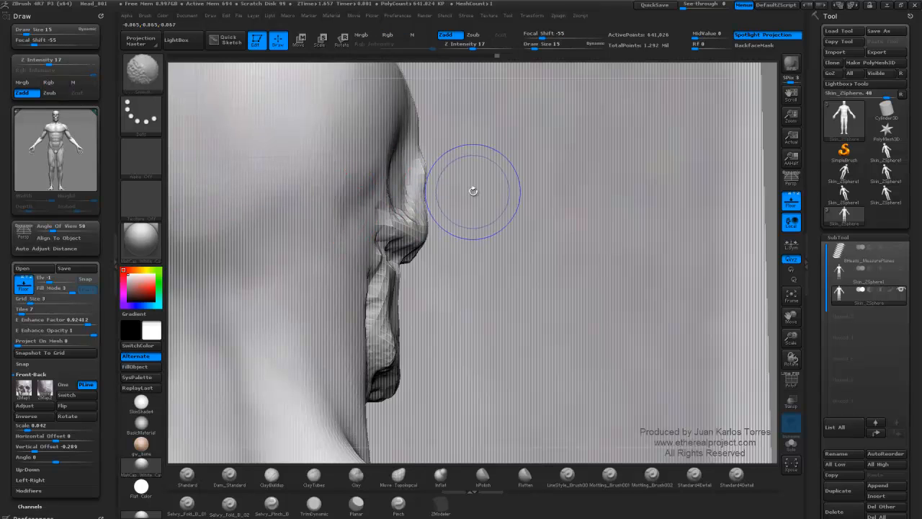
pyautogui.keyDown('shift'); pyautogui.moveTo(474, 191); pyautogui.dragTo(457, 202); pyautogui.keyUp('shift')
pyautogui.press('space')
pyautogui.moveTo(351, 222)
pyautogui.mouseDown()
pyautogui.moveTo(359, 224)
pyautogui.moveTo(268, 229)
pyautogui.moveTo(294, 248)
pyautogui.moveTo(334, 238)
pyautogui.mouseUp()
pyautogui.press('space')
pyautogui.press('space')
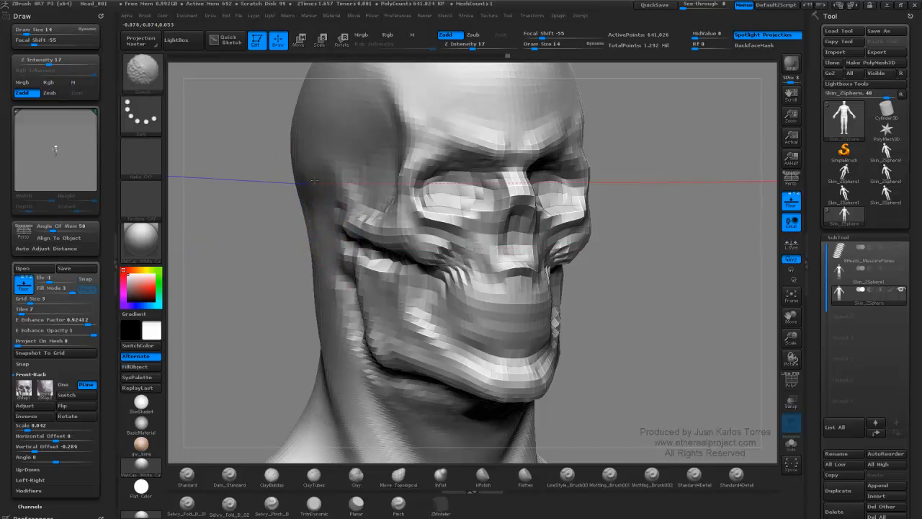
pyautogui.keyDown('shift'); pyautogui.moveTo(292, 184); pyautogui.dragTo(330, 238); pyautogui.keyUp('shift')
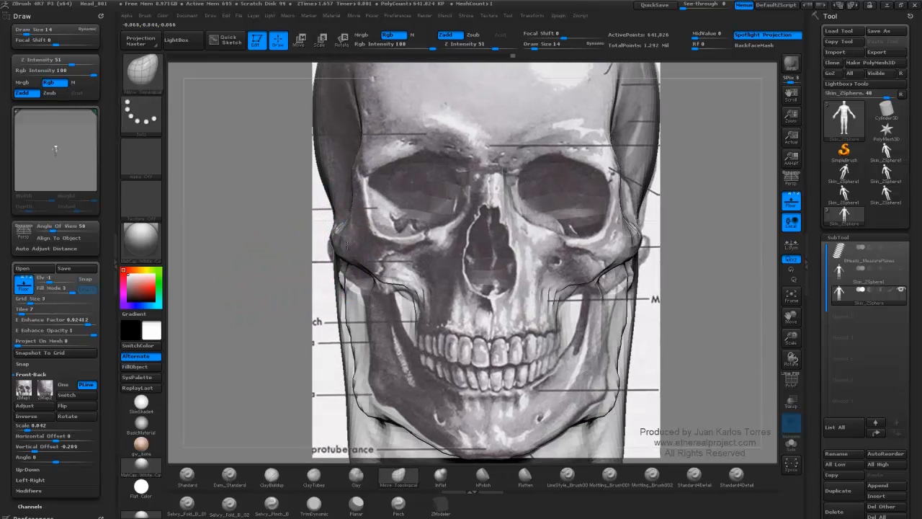
pyautogui.moveTo(334, 242)
pyautogui.mouseDown()
pyautogui.moveTo(547, 216)
pyautogui.moveTo(607, 185)
pyautogui.moveTo(305, 239)
pyautogui.moveTo(328, 229)
pyautogui.mouseUp()
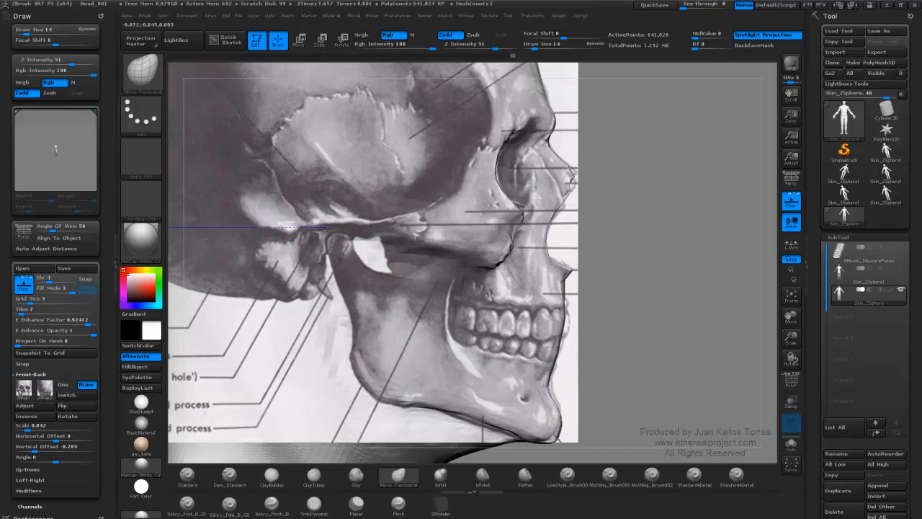
# Pull the side and angle of the lower jaw inward to the front skull reference with Move Topological.
pyautogui.moveTo(393, 216)
pyautogui.keyDown('ctrl'); pyautogui.mouseDown(button='right')
pyautogui.moveTo(469, 155)
pyautogui.moveTo(350, 221)
pyautogui.moveTo(330, 218)
pyautogui.moveTo(310, 241)
pyautogui.moveTo(353, 247)
pyautogui.mouseUp(button='right'); pyautogui.keyUp('ctrl')
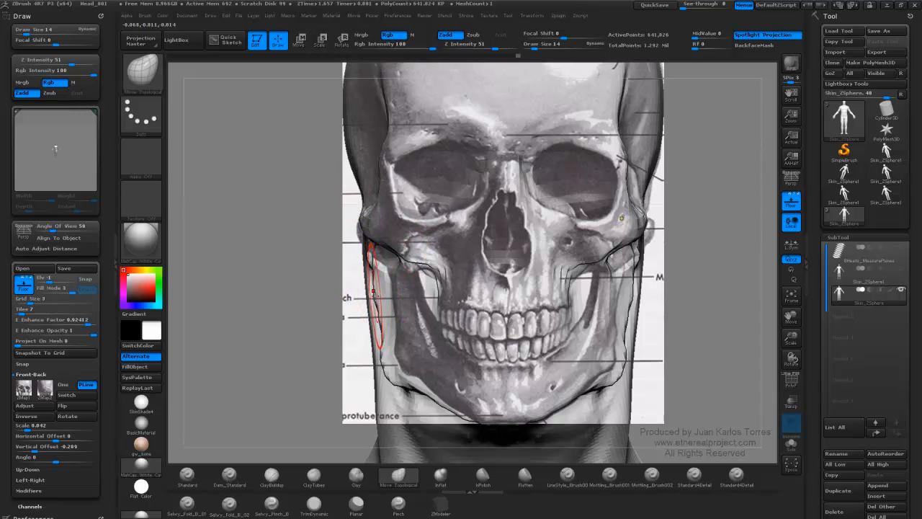
pyautogui.moveTo(374, 291); pyautogui.dragTo(381, 296)
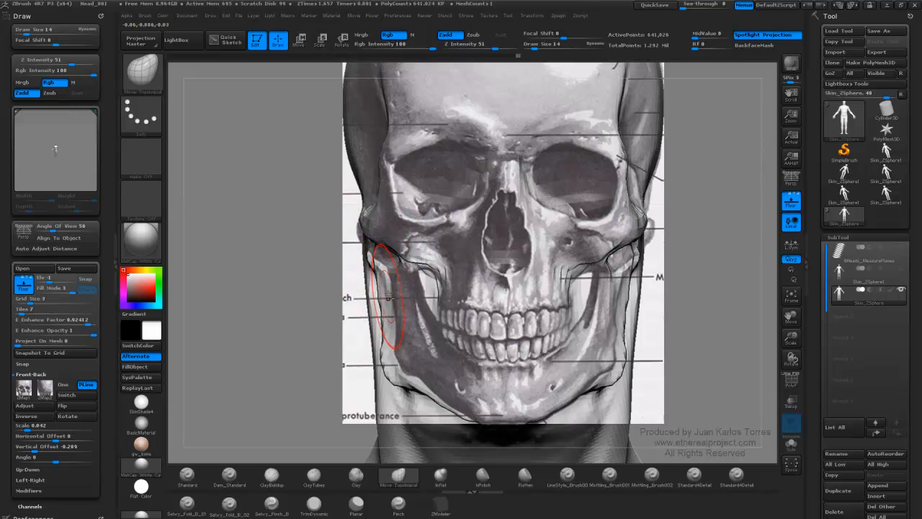
pyautogui.keyDown('alt'); pyautogui.moveTo(389, 297); pyautogui.dragTo(339, 299, button='right'); pyautogui.keyUp('alt')
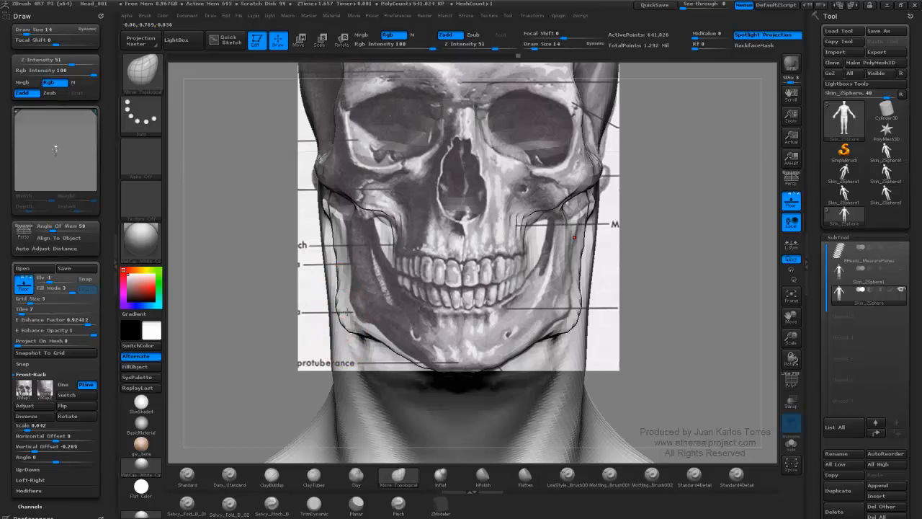
pyautogui.moveTo(346, 311); pyautogui.dragTo(352, 308)
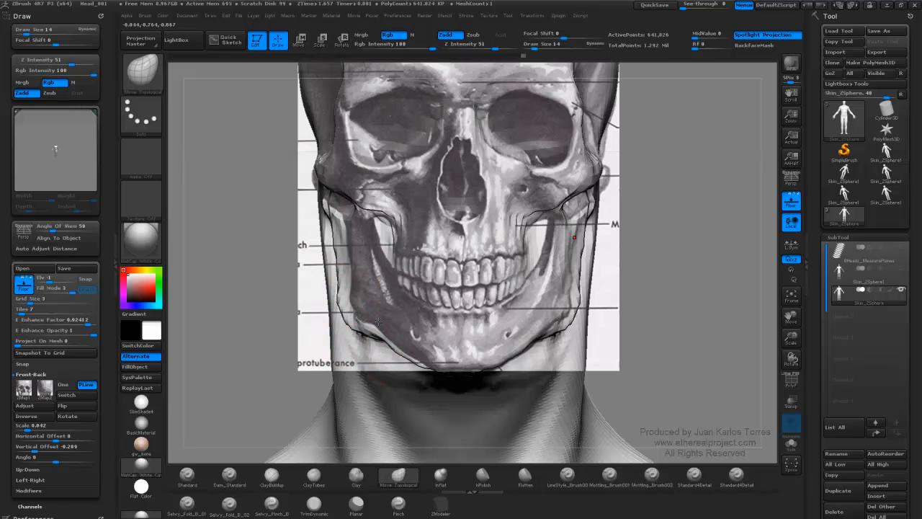
pyautogui.moveTo(344, 313); pyautogui.dragTo(367, 314)
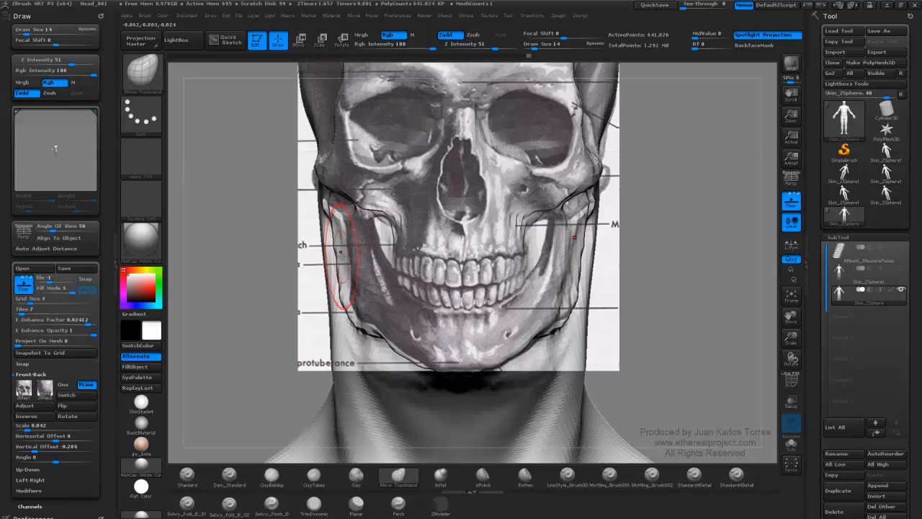
# Refine the jaw's side contour between cheekbone and jaw angle against the front reference and inspect the jaw from below.
pyautogui.moveTo(343, 236)
pyautogui.mouseDown()
pyautogui.moveTo(346, 254)
pyautogui.moveTo(338, 241)
pyautogui.moveTo(273, 260)
pyautogui.mouseUp()
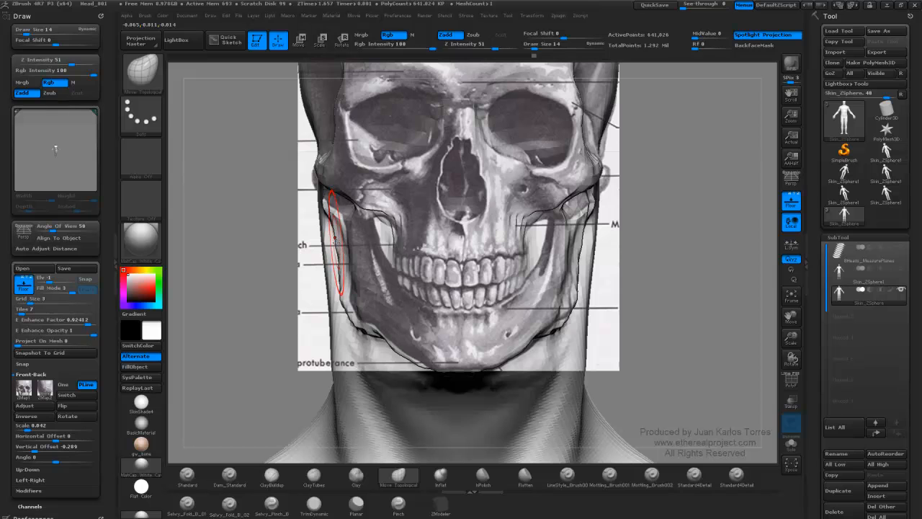
pyautogui.moveTo(335, 238); pyautogui.dragTo(348, 250)
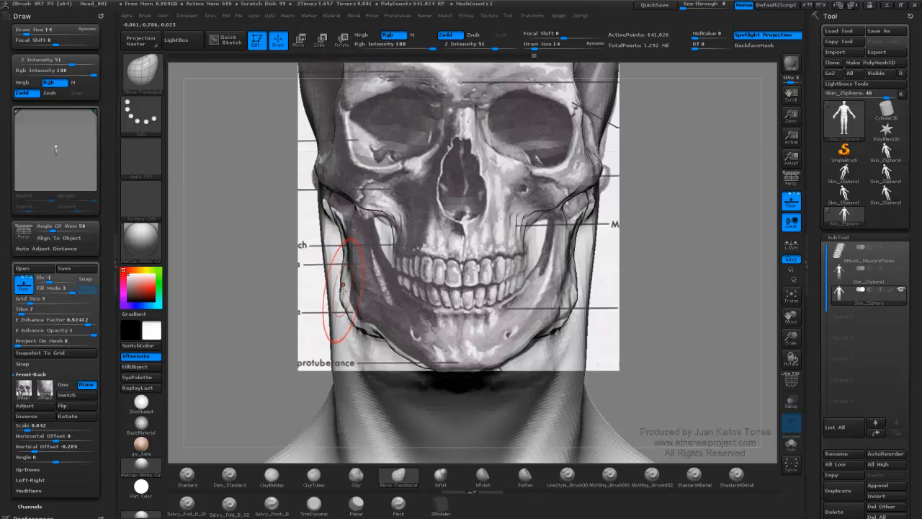
pyautogui.moveTo(343, 287); pyautogui.dragTo(351, 290)
pyautogui.moveTo(249, 306)
pyautogui.mouseDown()
pyautogui.moveTo(335, 303)
pyautogui.moveTo(328, 289)
pyautogui.mouseUp()
pyautogui.moveTo(234, 309); pyautogui.dragTo(183, 259)
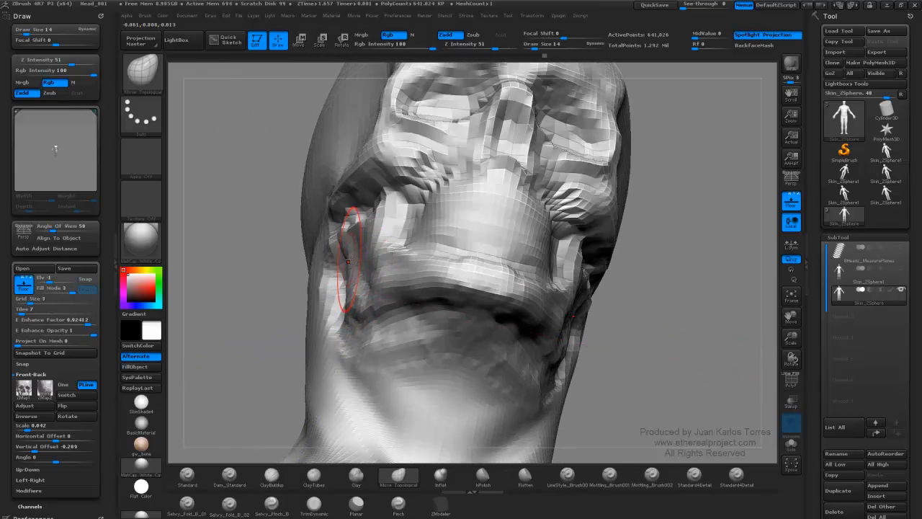
# Push the side of the face below the cheekbone inward with Move Topological to match the front skull reference.
pyautogui.moveTo(353, 228); pyautogui.dragTo(357, 229)
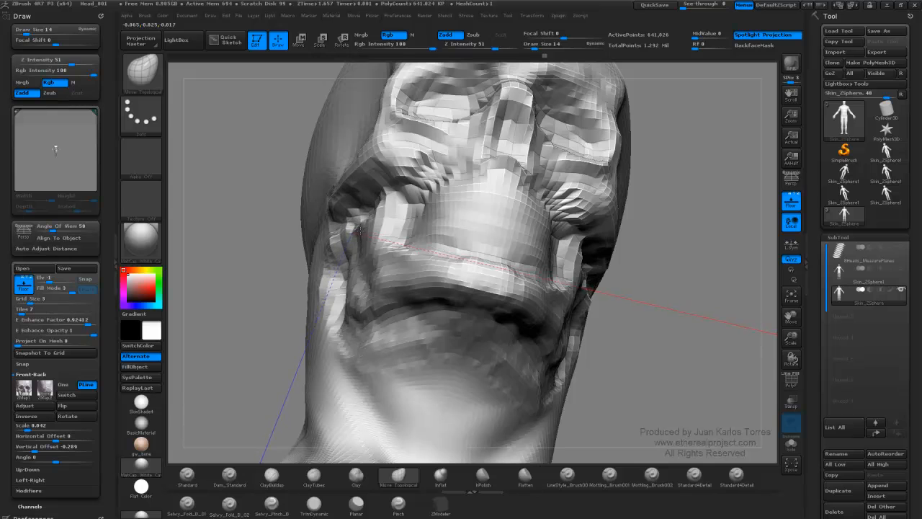
pyautogui.moveTo(268, 234); pyautogui.dragTo(275, 263)
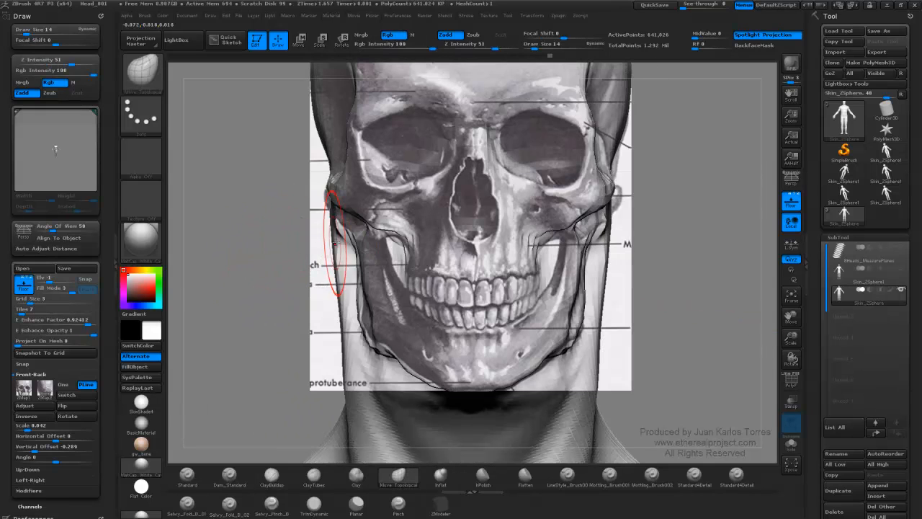
pyautogui.moveTo(339, 228); pyautogui.dragTo(348, 229)
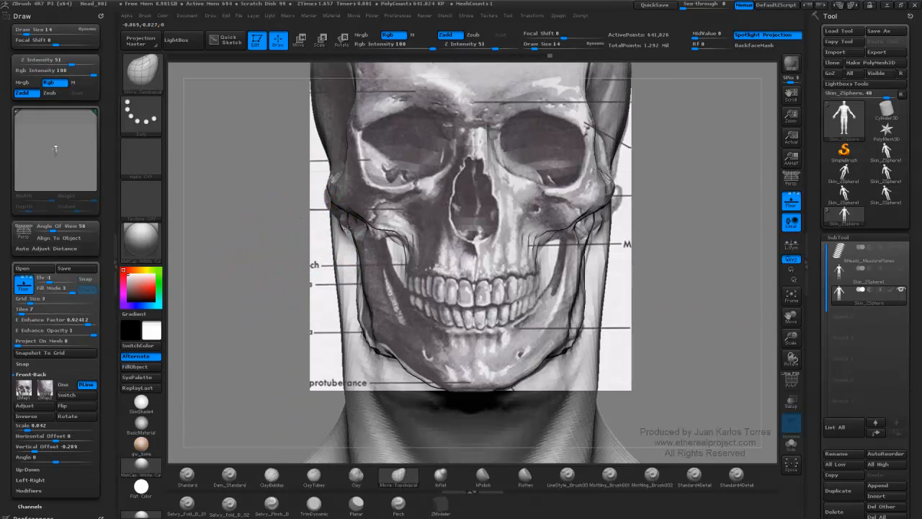
# Show the polygroup wireframe and smooth the rough surface along the side of the jaw.
pyautogui.hotkey('shift', 'f')
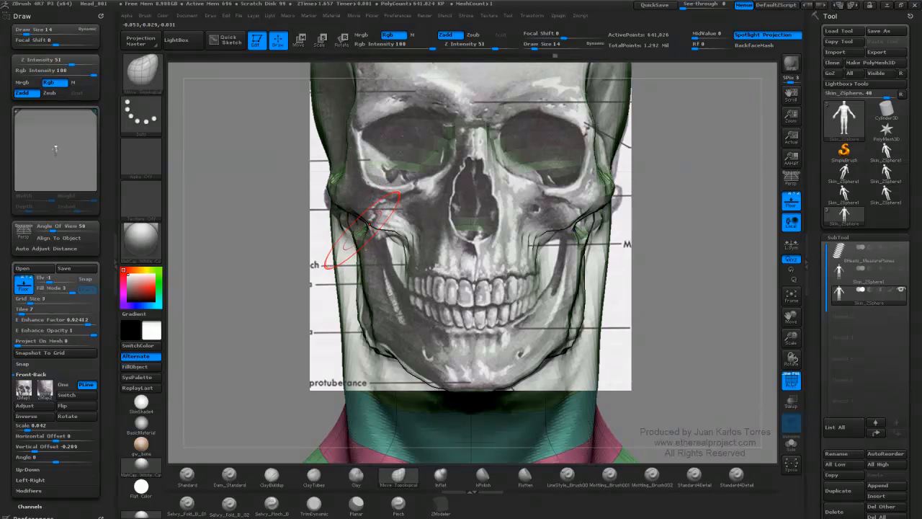
pyautogui.moveTo(348, 230); pyautogui.dragTo(381, 245, button='right')
pyautogui.press('shift')
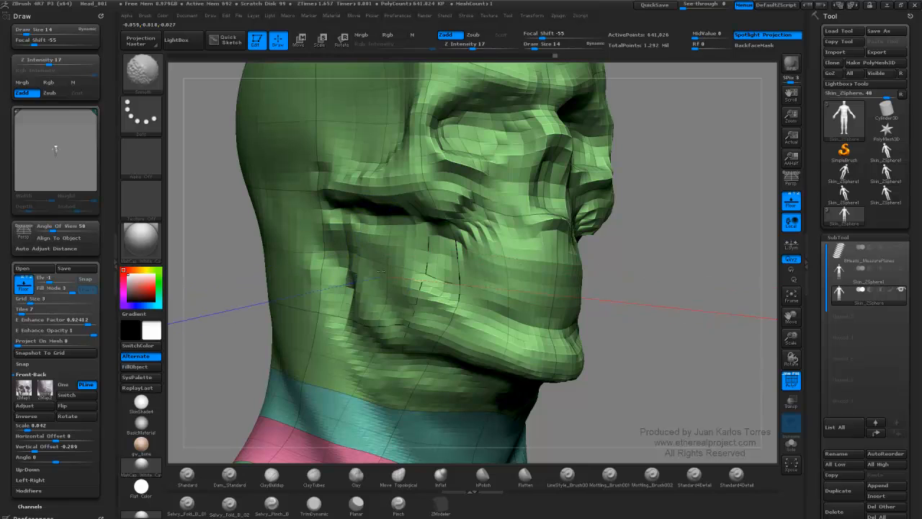
pyautogui.keyDown('shift'); pyautogui.moveTo(445, 309); pyautogui.dragTo(438, 307); pyautogui.keyUp('shift')
# Set the draw size to 13 and reshape the jaw's side and corner to follow the front skull reference.
pyautogui.press('space')
pyautogui.moveTo(409, 269); pyautogui.dragTo(403, 269)
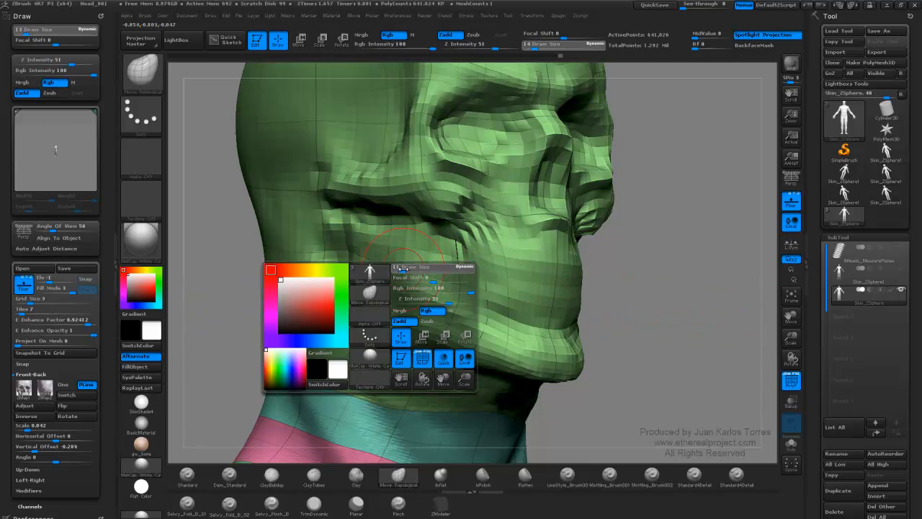
pyautogui.moveTo(404, 258); pyautogui.dragTo(319, 216, button='right')
pyautogui.hotkey('shift', 'z')
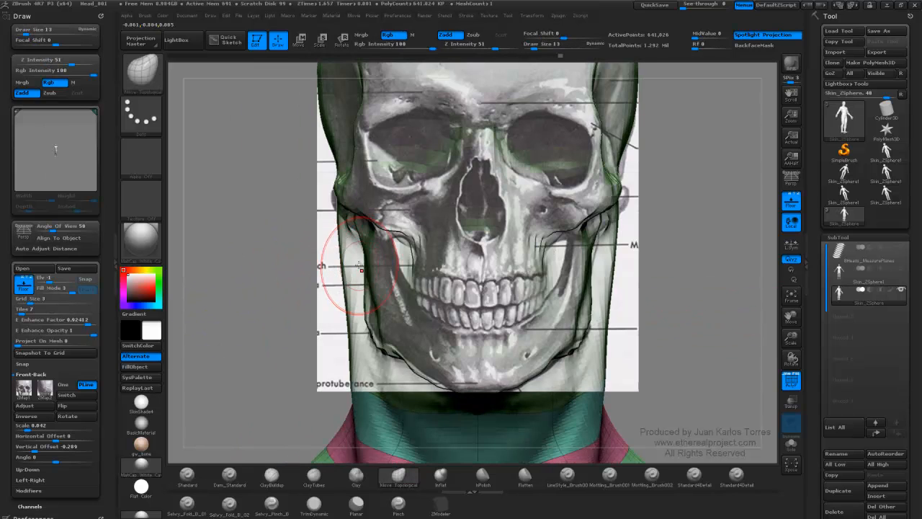
pyautogui.moveTo(366, 302); pyautogui.dragTo(373, 299)
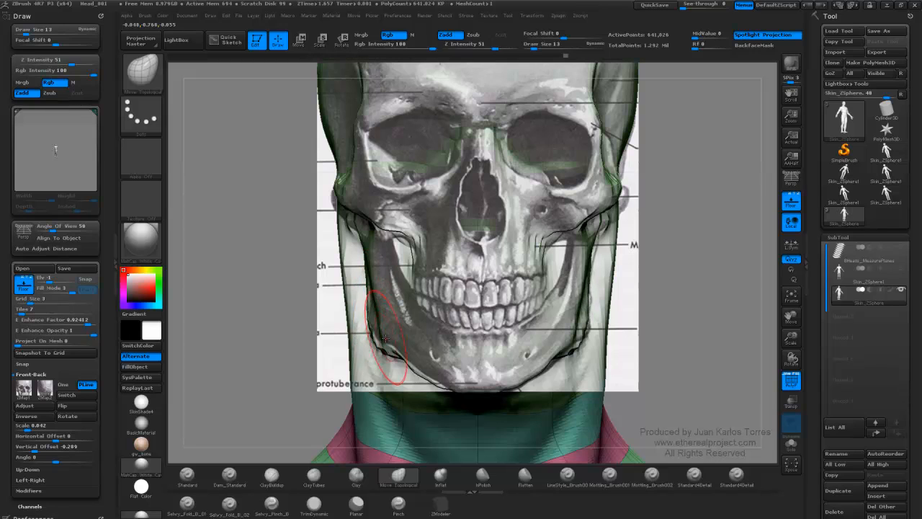
pyautogui.moveTo(387, 356); pyautogui.dragTo(379, 335)
# In side view, fit the chin, tooth area and nasal bone profile to the skull reference.
pyautogui.moveTo(416, 368)
pyautogui.mouseDown()
pyautogui.moveTo(426, 311)
pyautogui.moveTo(572, 268)
pyautogui.moveTo(559, 243)
pyautogui.mouseUp()
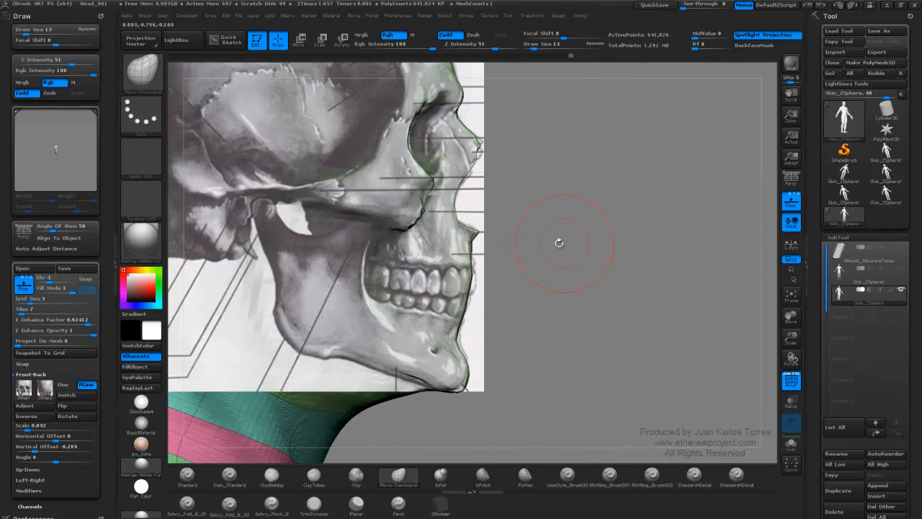
pyautogui.moveTo(464, 388); pyautogui.dragTo(460, 379)
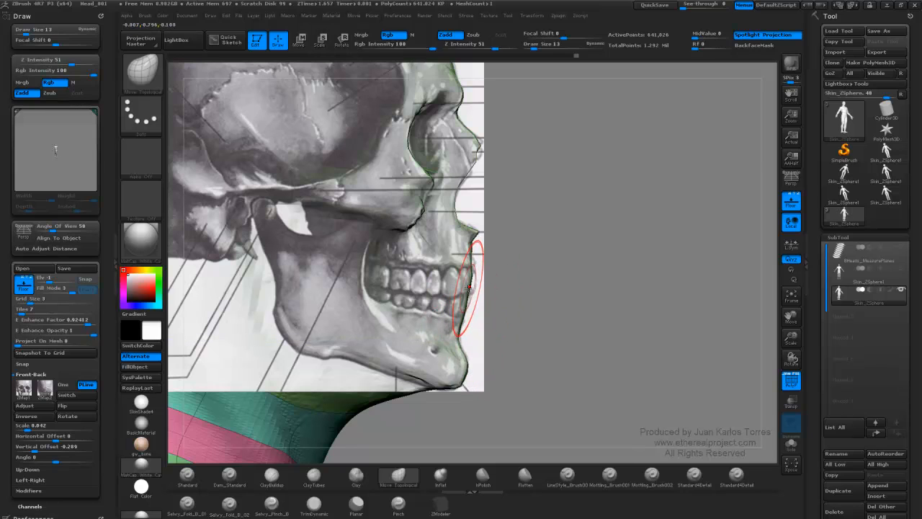
pyautogui.moveTo(465, 288); pyautogui.dragTo(478, 285)
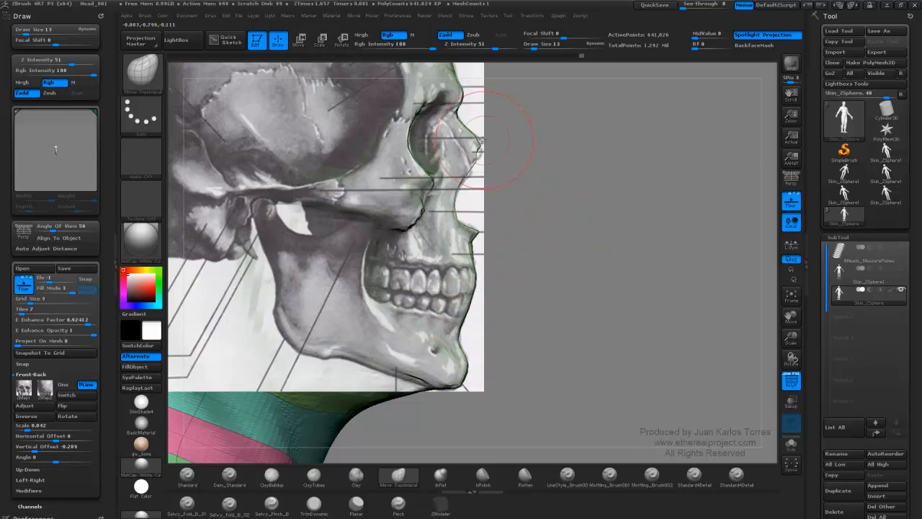
pyautogui.moveTo(477, 163); pyautogui.dragTo(478, 149)
# Turn off dynamic brush sizing and set the draw size to 42.
pyautogui.press('space')
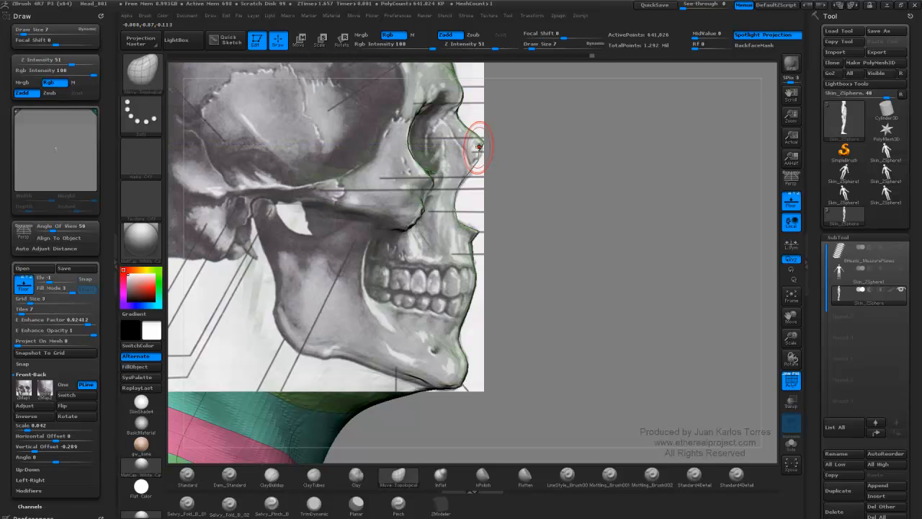
pyautogui.press('space')
pyautogui.press('space')
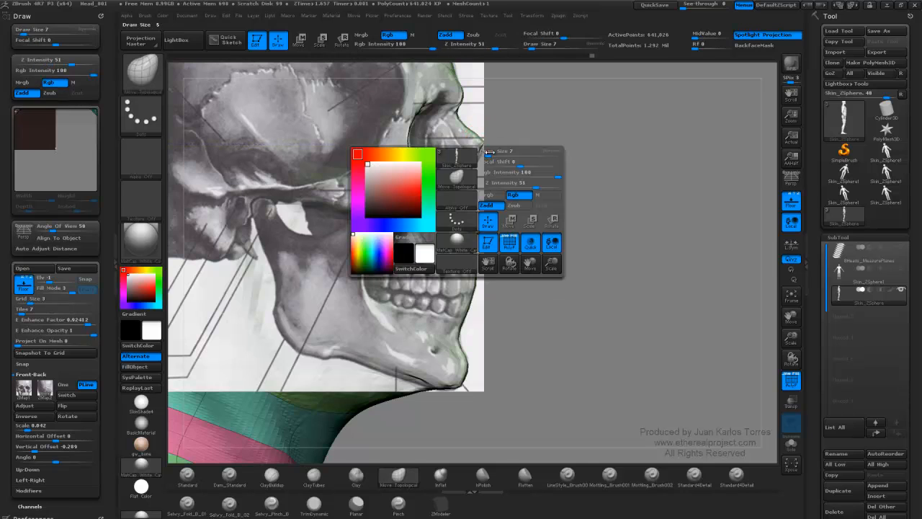
pyautogui.moveTo(489, 153); pyautogui.dragTo(496, 152)
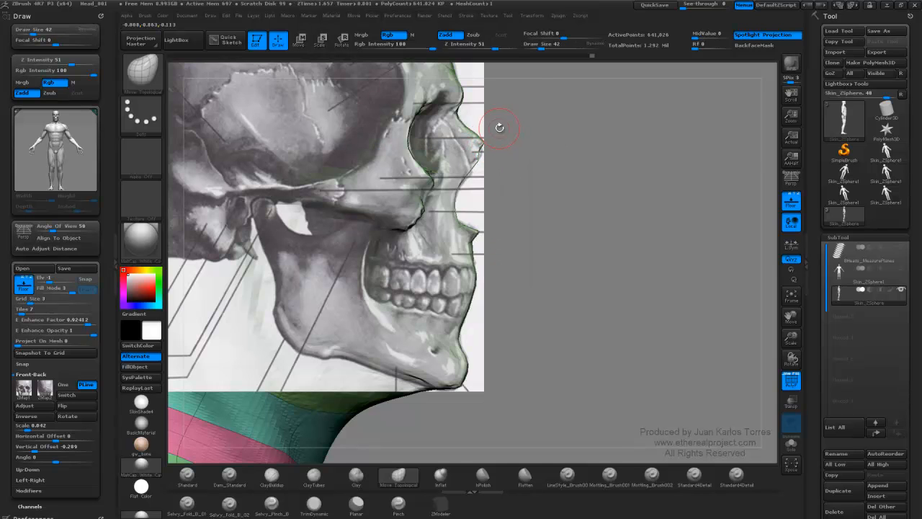
# Compare the nose, eye socket and cheekbone of the head with the side skull reference from several angles.
pyautogui.moveTo(505, 130); pyautogui.dragTo(539, 148)
pyautogui.press('super')
pyautogui.hotkey('shift', 'z')
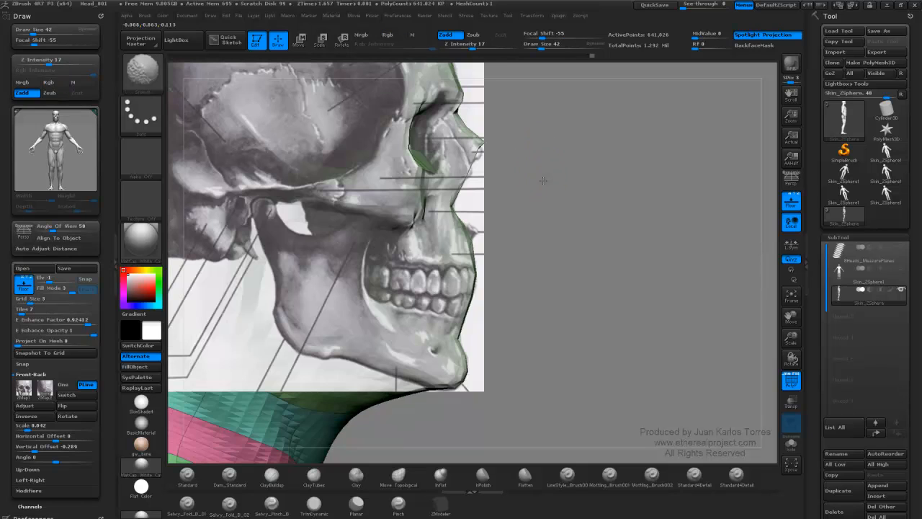
pyautogui.press('space')
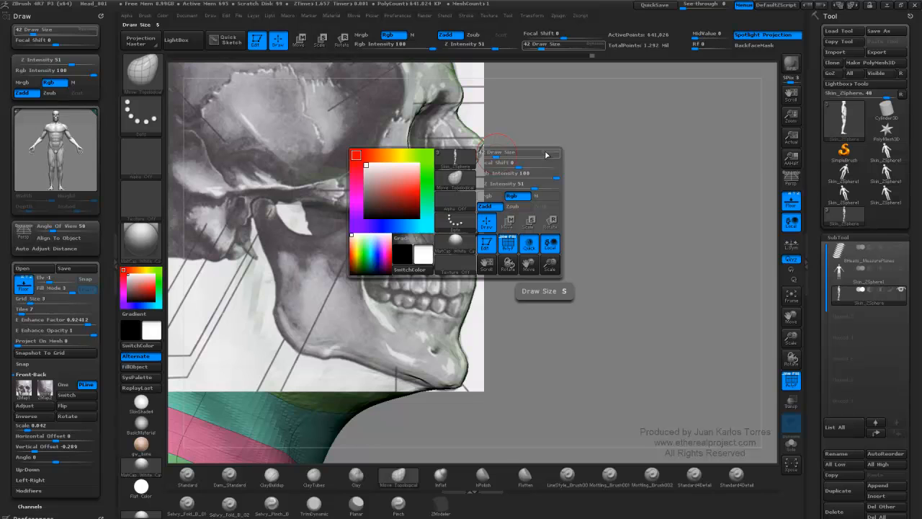
pyautogui.moveTo(584, 167)
pyautogui.keyDown('ctrl'); pyautogui.mouseDown(button='right')
pyautogui.moveTo(524, 158)
pyautogui.moveTo(506, 175)
pyautogui.moveTo(525, 144)
pyautogui.moveTo(531, 154)
pyautogui.moveTo(475, 155)
pyautogui.mouseUp(button='right'); pyautogui.keyUp('ctrl')
pyautogui.press('super')
pyautogui.press('super')
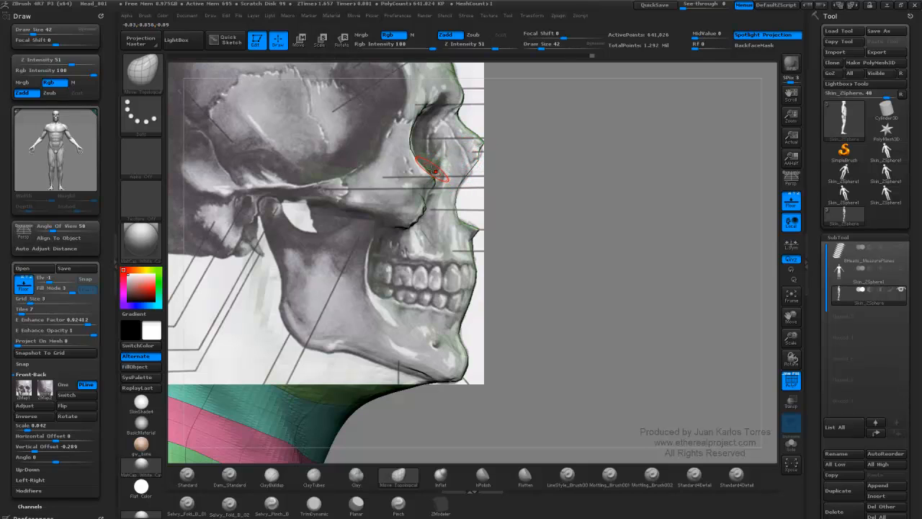
pyautogui.press('super')
pyautogui.keyDown('alt'); pyautogui.click(552, 157); pyautogui.keyUp('alt')
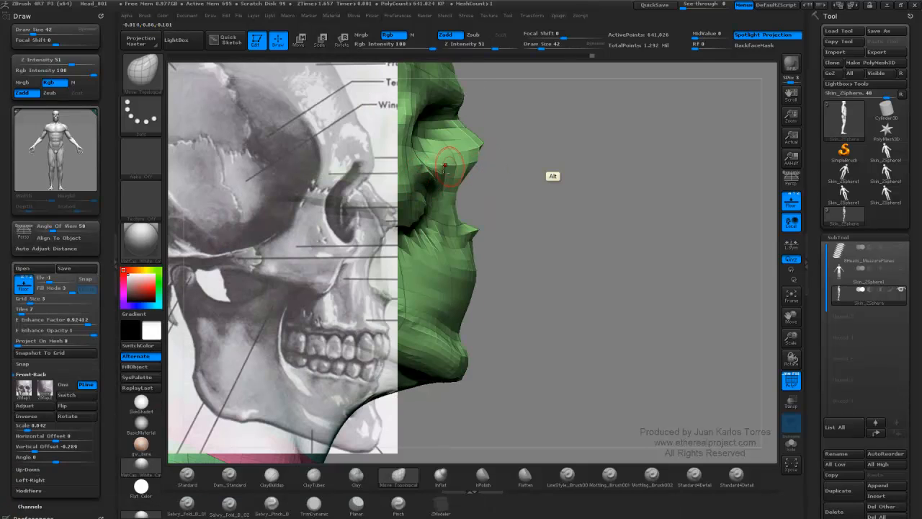
pyautogui.keyDown('alt'); pyautogui.click(554, 175); pyautogui.keyUp('alt')
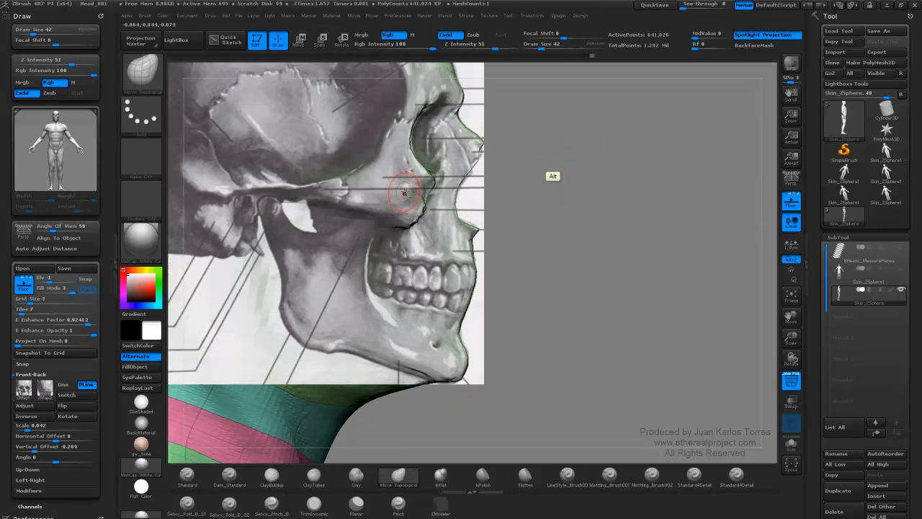
pyautogui.keyDown('alt'); pyautogui.moveTo(398, 193); pyautogui.dragTo(411, 226, button='right'); pyautogui.keyUp('alt')
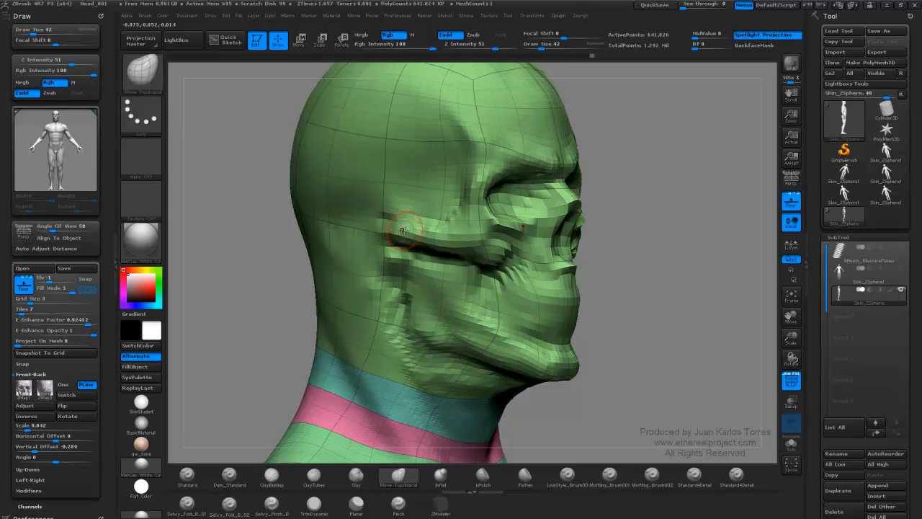
# Set the draw size to 59 and pull the rear end of the cheekbone arch backward.
pyautogui.press('space')
pyautogui.moveTo(404, 232); pyautogui.dragTo(381, 235)
pyautogui.moveTo(390, 230); pyautogui.dragTo(382, 229)
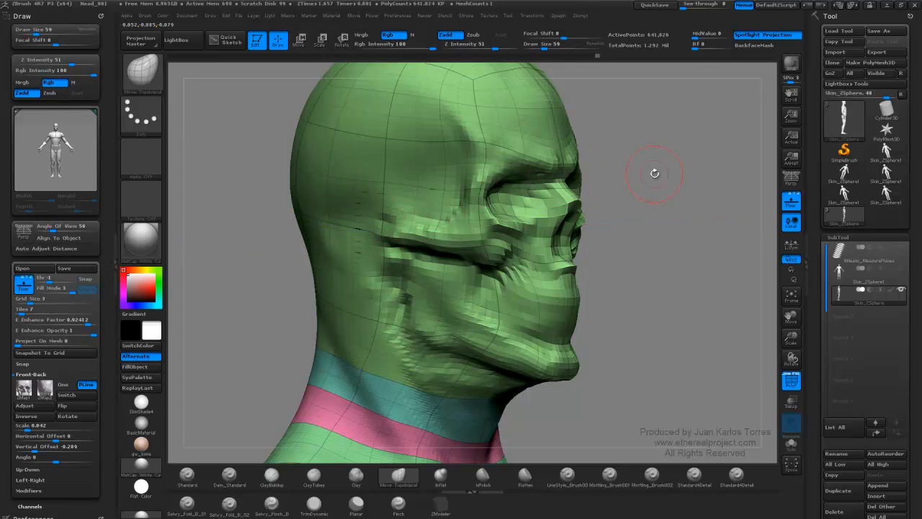
# Set up the Clay brush with Rgb off and a Z Intensity of 15 in side view.
pyautogui.keyDown('shift'); pyautogui.moveTo(655, 174); pyautogui.dragTo(604, 173); pyautogui.keyUp('shift')
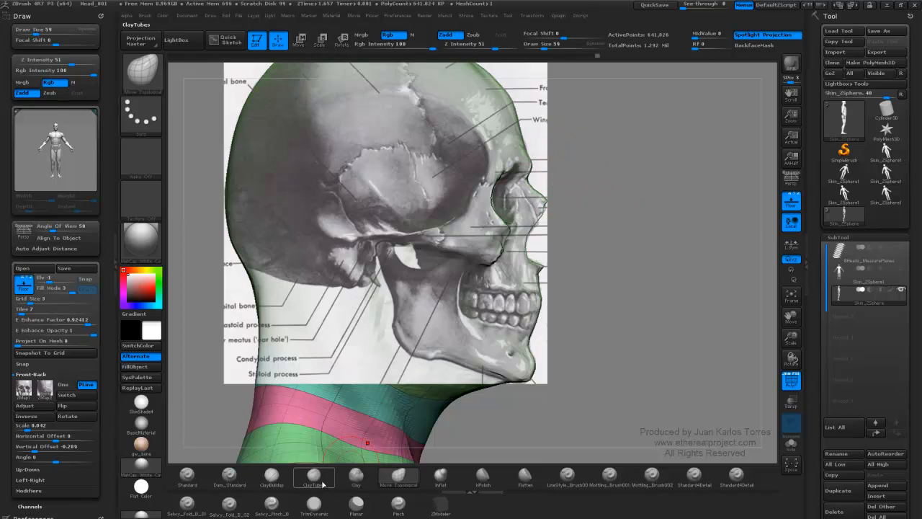
pyautogui.click(356, 476)
pyautogui.click(388, 35)
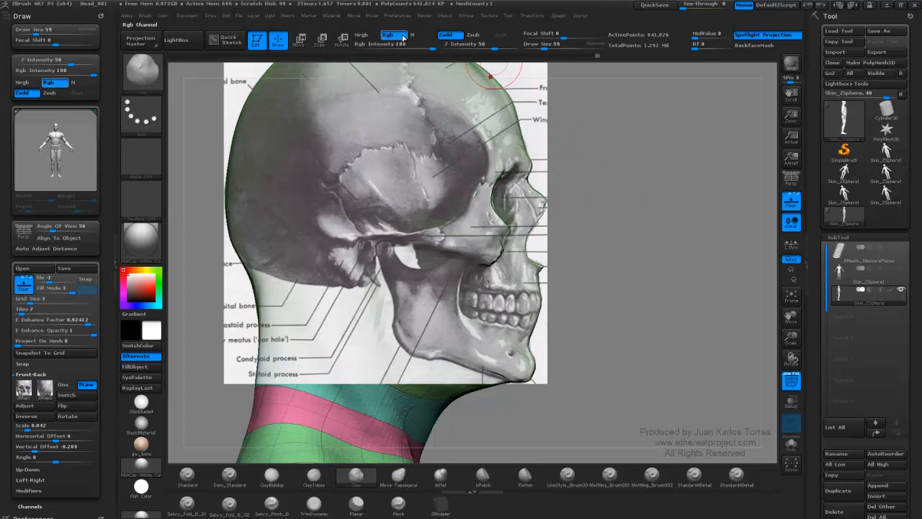
pyautogui.moveTo(489, 46); pyautogui.dragTo(468, 48)
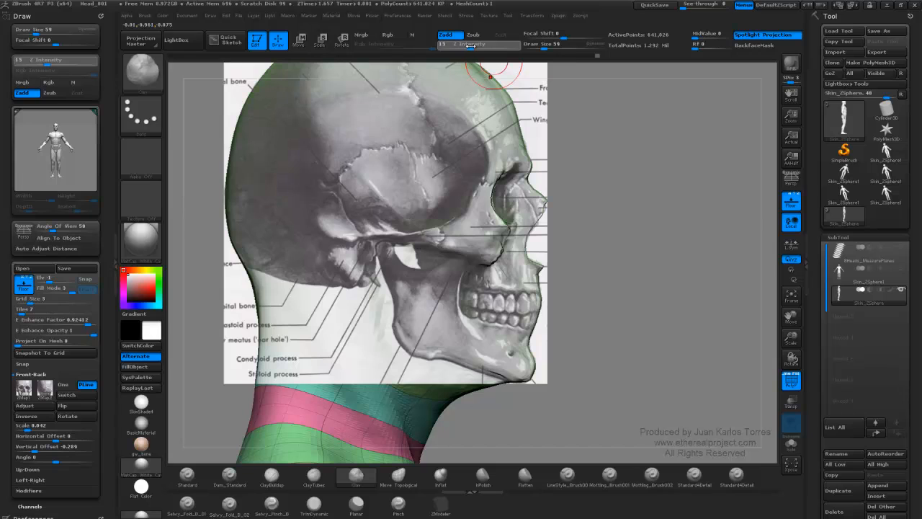
# Carve the temple hollow above the cheekbone arch with ClayTubes at draw size 42 and smooth the area.
pyautogui.click(314, 476)
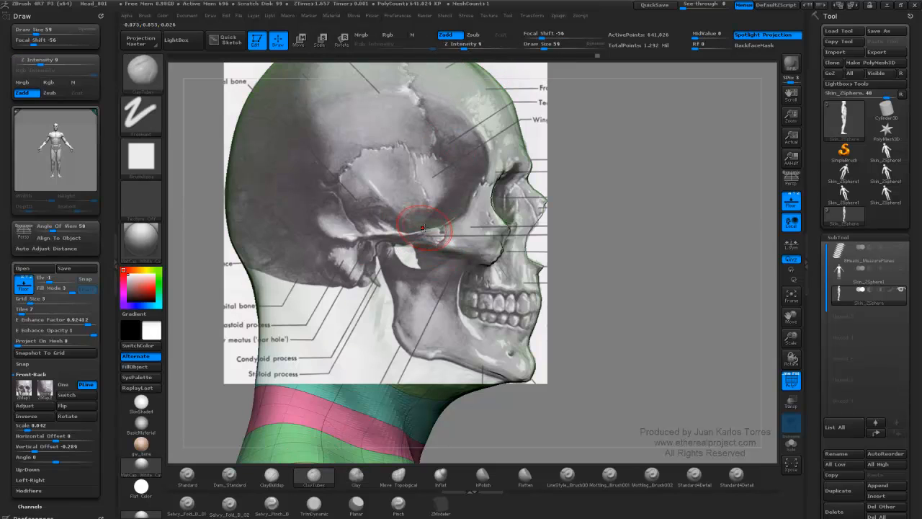
pyautogui.press('space')
pyautogui.moveTo(422, 228); pyautogui.dragTo(419, 228)
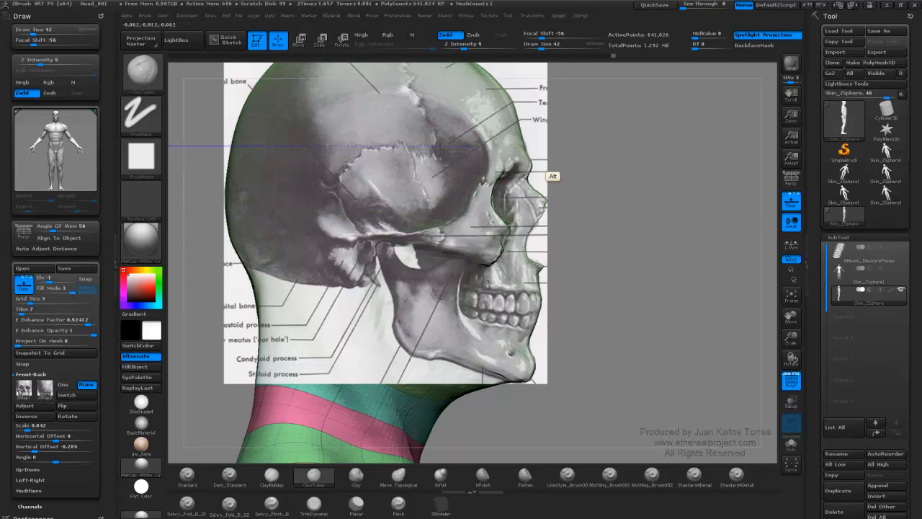
pyautogui.keyDown('alt'); pyautogui.moveTo(361, 227); pyautogui.dragTo(324, 218); pyautogui.keyUp('alt')
pyautogui.moveTo(468, 209); pyautogui.dragTo(431, 221, button='right')
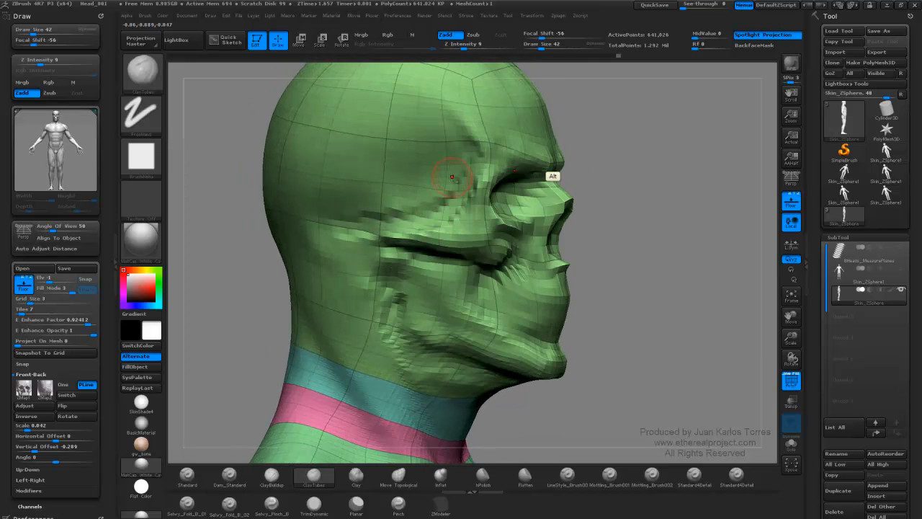
pyautogui.keyDown('shift'); pyautogui.moveTo(450, 186); pyautogui.dragTo(383, 207); pyautogui.keyUp('shift')
pyautogui.keyDown('shift'); pyautogui.moveTo(453, 145); pyautogui.dragTo(400, 181); pyautogui.keyUp('shift')
# Set the draw size to 30 and sculpt along the rear of the cheekbone arch.
pyautogui.moveTo(344, 199)
pyautogui.mouseDown(button='right')
pyautogui.moveTo(470, 205)
pyautogui.moveTo(406, 237)
pyautogui.mouseUp(button='right')
pyautogui.press('s')
pyautogui.moveTo(401, 238); pyautogui.dragTo(321, 241)
# Isolate the head of the full figure, hiding the rest of the body below the neck.
pyautogui.moveTo(432, 229); pyautogui.dragTo(430, 198, button='right')
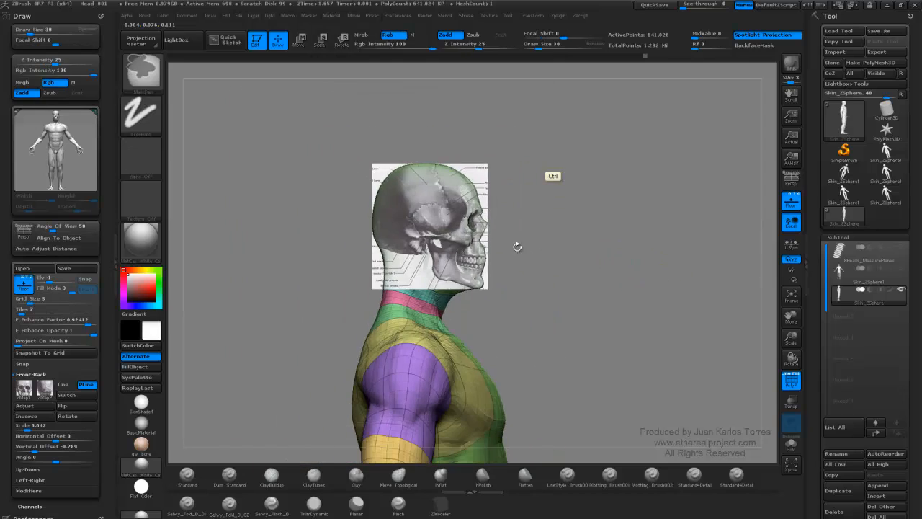
pyautogui.moveTo(517, 245)
pyautogui.keyDown('alt'); pyautogui.mouseDown()
pyautogui.moveTo(582, 285)
pyautogui.moveTo(612, 221)
pyautogui.moveTo(539, 213)
pyautogui.mouseUp(); pyautogui.keyUp('alt')
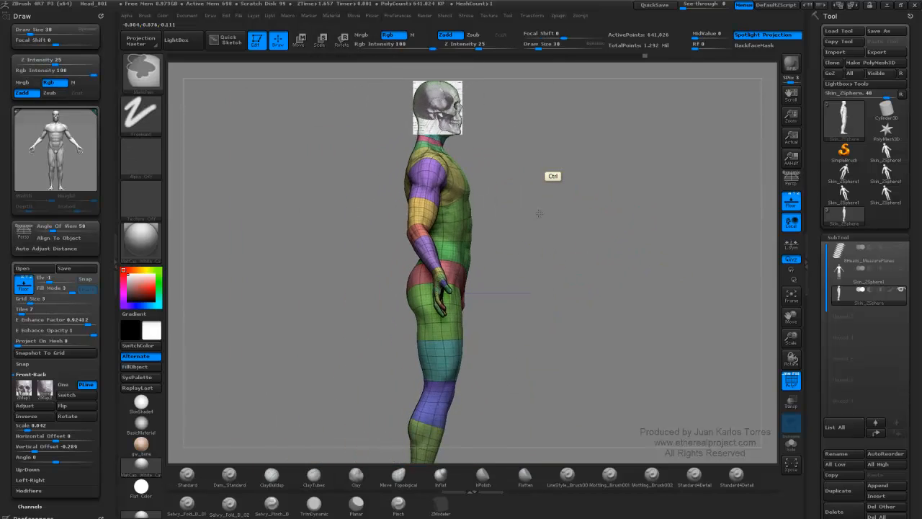
pyautogui.keyDown('ctrl'); pyautogui.moveTo(539, 213); pyautogui.dragTo(444, 212, button='right'); pyautogui.keyUp('ctrl')
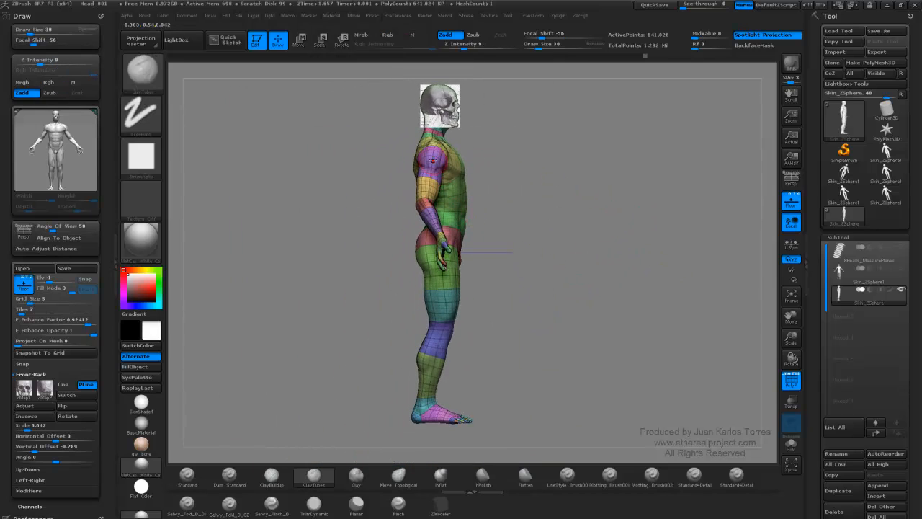
pyautogui.hotkey('ctrl', 'shift')
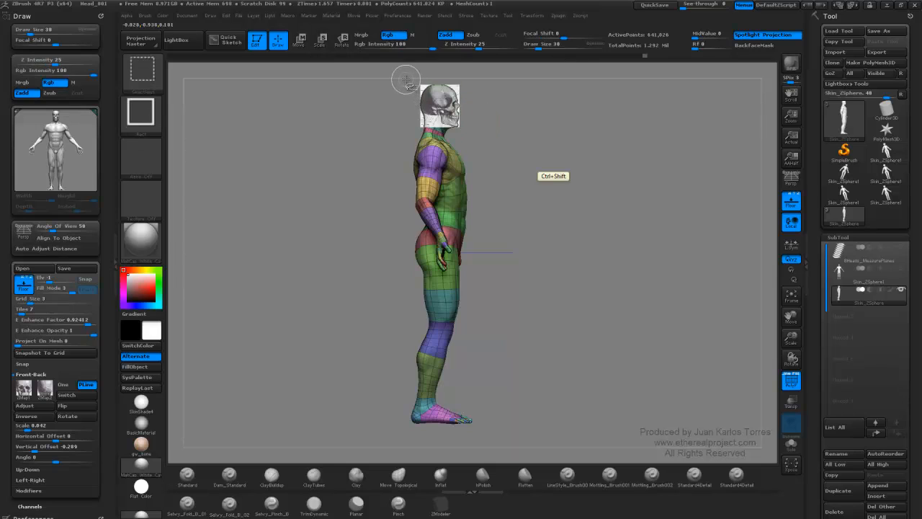
pyautogui.moveTo(405, 78)
pyautogui.keyDown('ctrl'); pyautogui.keyDown('shift'); pyautogui.mouseDown()
pyautogui.moveTo(465, 132)
pyautogui.moveTo(471, 118)
pyautogui.moveTo(721, 152)
pyautogui.mouseUp(); pyautogui.keyUp('shift'); pyautogui.keyUp('ctrl')
# Set the floor grid's edge enhance opacity to 0.49873 and its edge enhance factor to 0.99367.
pyautogui.keyDown('alt'); pyautogui.moveTo(558, 109); pyautogui.dragTo(575, 280); pyautogui.keyUp('alt')
pyautogui.keyDown('alt'); pyautogui.moveTo(554, 215); pyautogui.dragTo(552, 241); pyautogui.keyUp('alt')
pyautogui.moveTo(497, 206)
pyautogui.keyDown('alt'); pyautogui.mouseDown()
pyautogui.moveTo(600, 199)
pyautogui.moveTo(490, 217)
pyautogui.mouseUp(); pyautogui.keyUp('alt')
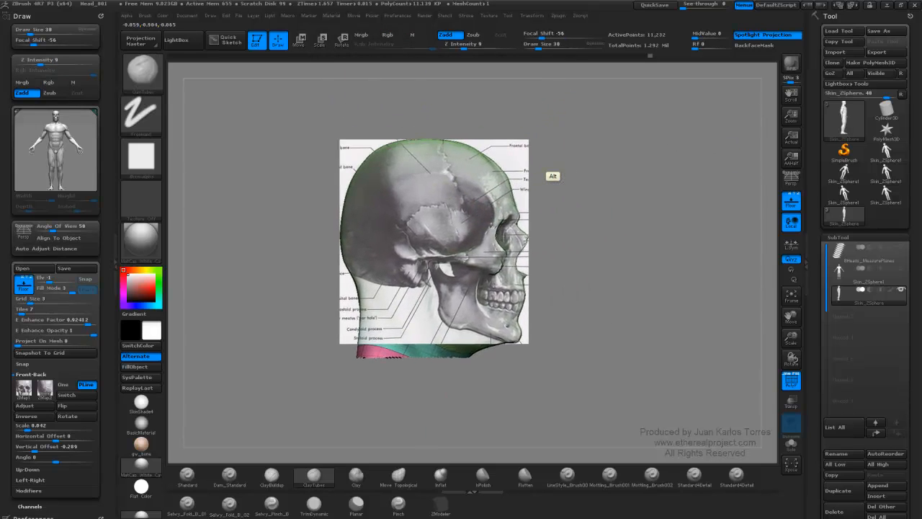
pyautogui.keyDown('alt'); pyautogui.moveTo(541, 137); pyautogui.dragTo(527, 176, button='right'); pyautogui.keyUp('alt')
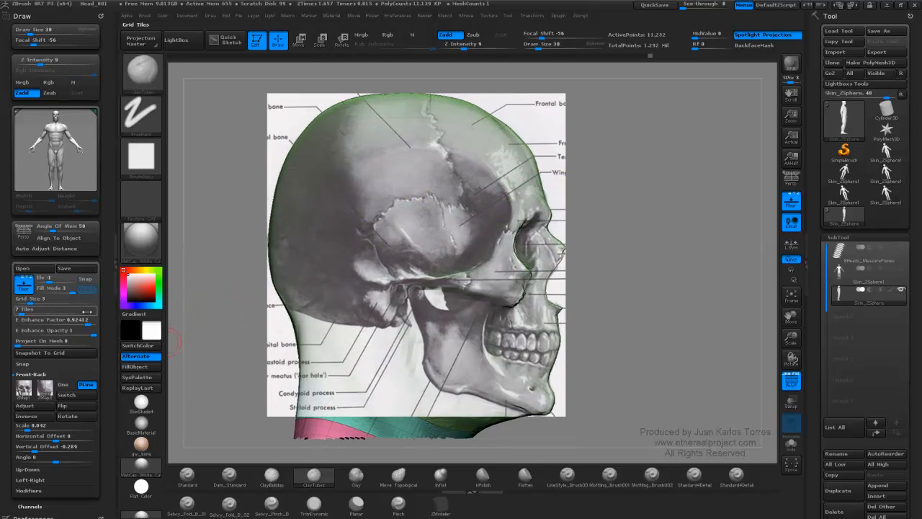
pyautogui.moveTo(86, 323); pyautogui.dragTo(17, 319)
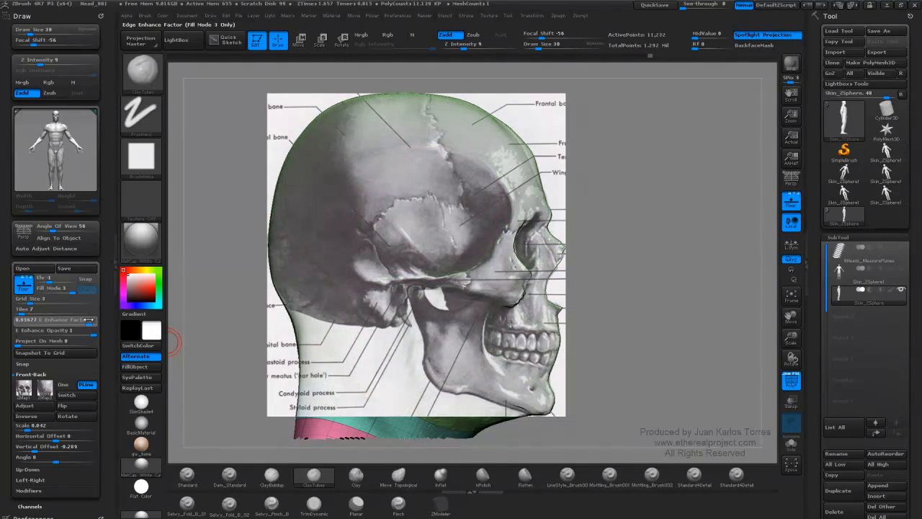
pyautogui.moveTo(94, 330)
pyautogui.mouseDown()
pyautogui.moveTo(53, 331)
pyautogui.moveTo(95, 325)
pyautogui.mouseUp()
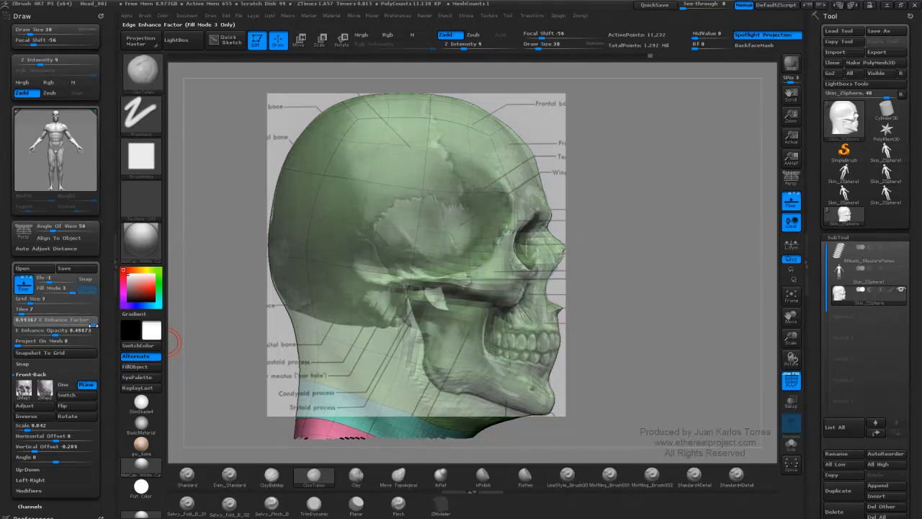
# Sculpt the front edge of the jaw ramus and the hollow below the cheekbone with ClayTubes, following the front and side references.
pyautogui.moveTo(567, 175); pyautogui.dragTo(349, 238)
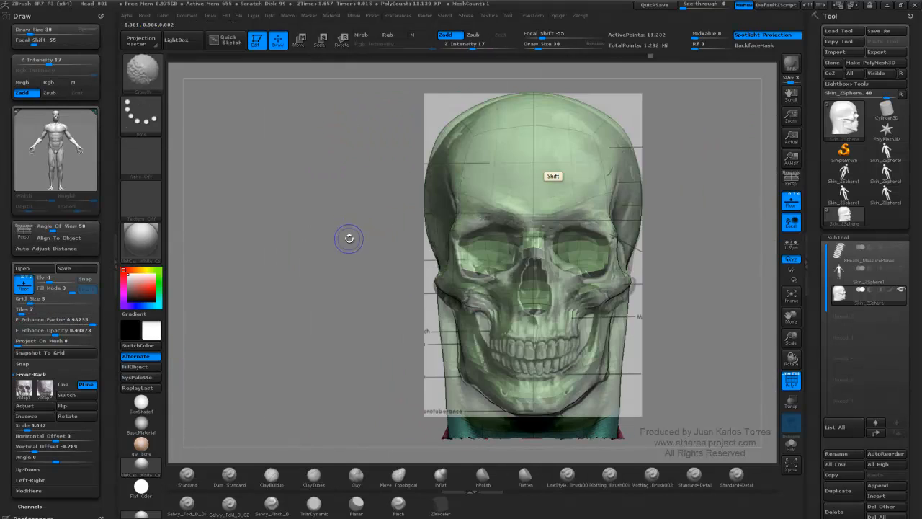
pyautogui.click(314, 476)
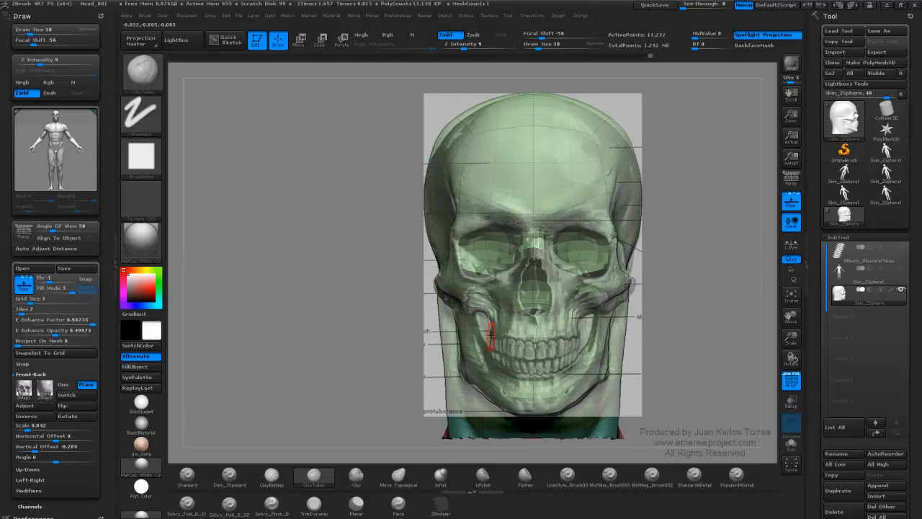
pyautogui.moveTo(503, 354)
pyautogui.keyDown('alt'); pyautogui.mouseDown(button='right')
pyautogui.moveTo(502, 271)
pyautogui.moveTo(540, 247)
pyautogui.moveTo(524, 239)
pyautogui.mouseUp(button='right'); pyautogui.keyUp('alt')
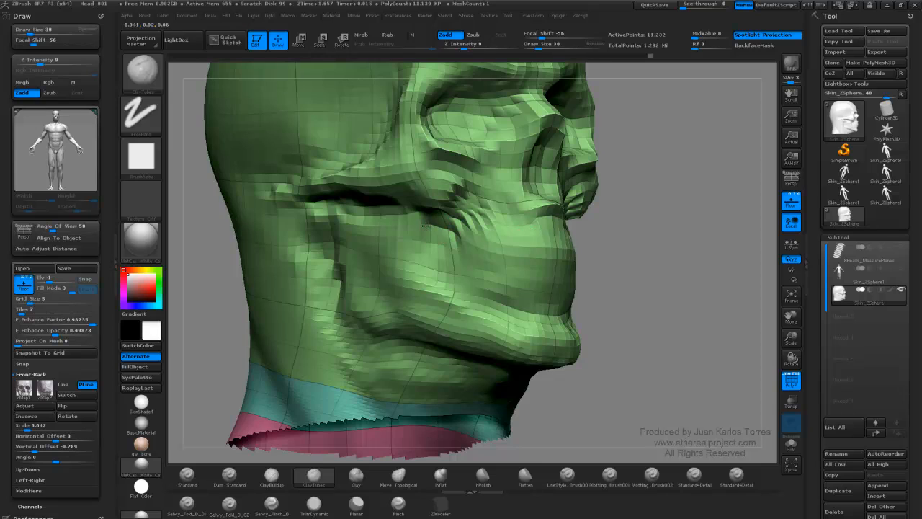
pyautogui.moveTo(440, 239); pyautogui.dragTo(426, 214, button='right')
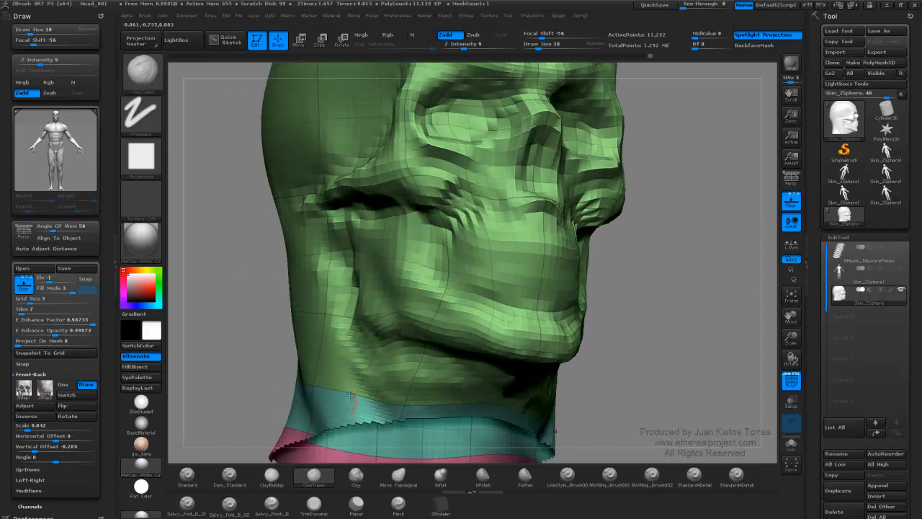
pyautogui.moveTo(421, 231)
pyautogui.mouseDown()
pyautogui.moveTo(424, 250)
pyautogui.moveTo(437, 229)
pyautogui.moveTo(426, 258)
pyautogui.mouseUp()
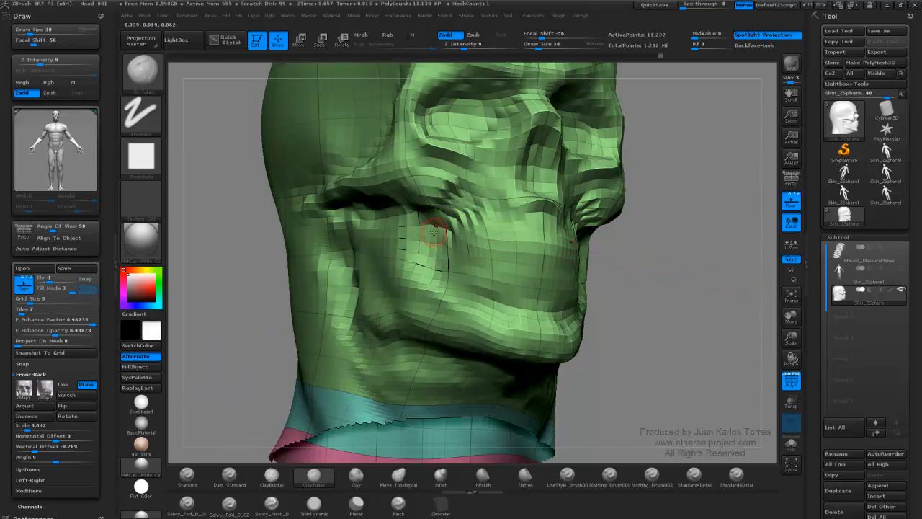
pyautogui.moveTo(435, 233); pyautogui.dragTo(515, 232, button='right')
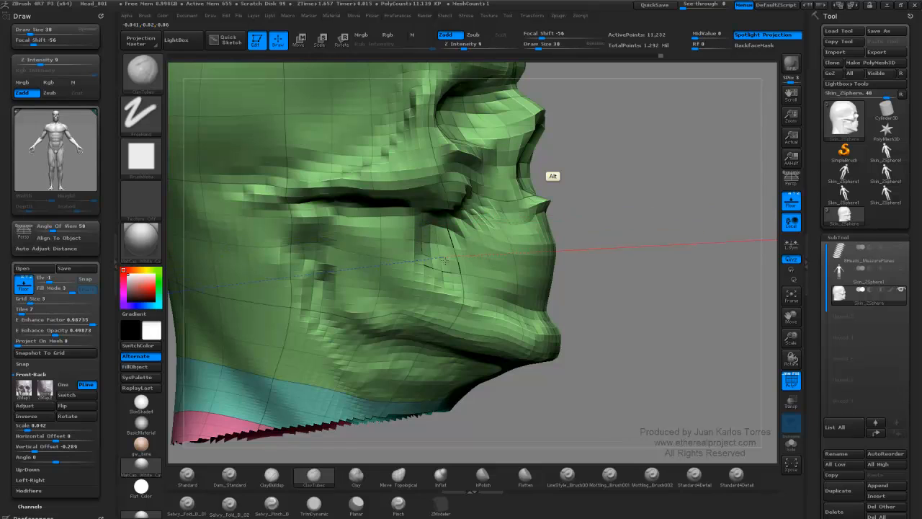
pyautogui.keyDown('shift'); pyautogui.moveTo(608, 264); pyautogui.dragTo(601, 282); pyautogui.keyUp('shift')
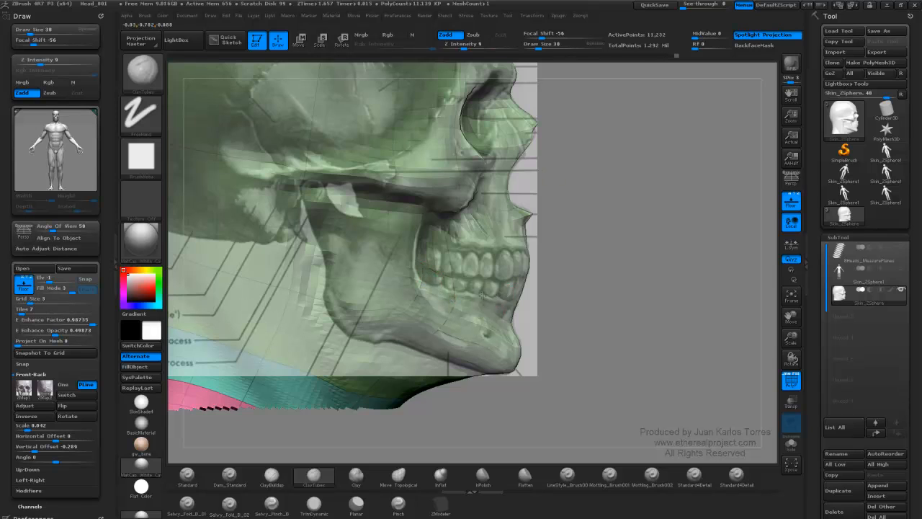
# Reshape the front of the lower jaw with Move Topological at draw size 82 and compare it with the front and side references.
pyautogui.moveTo(445, 292); pyautogui.dragTo(551, 338, button='right')
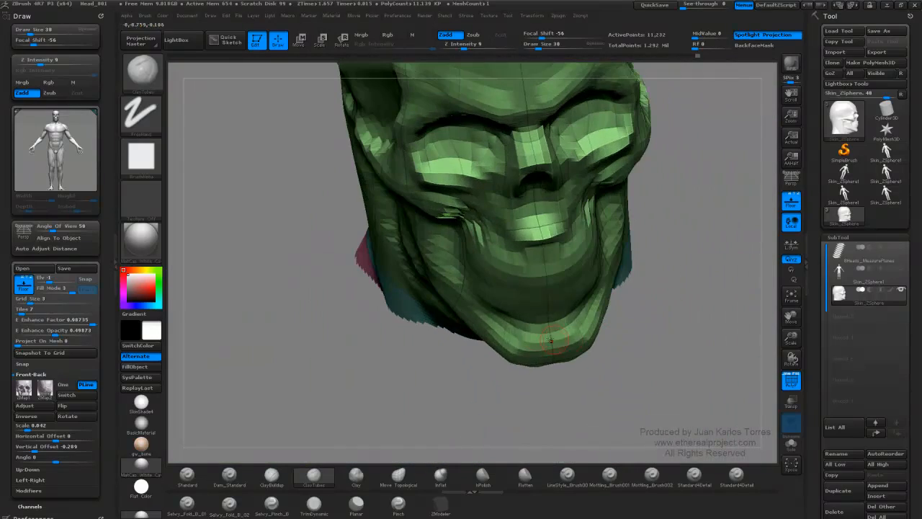
pyautogui.click(413, 483)
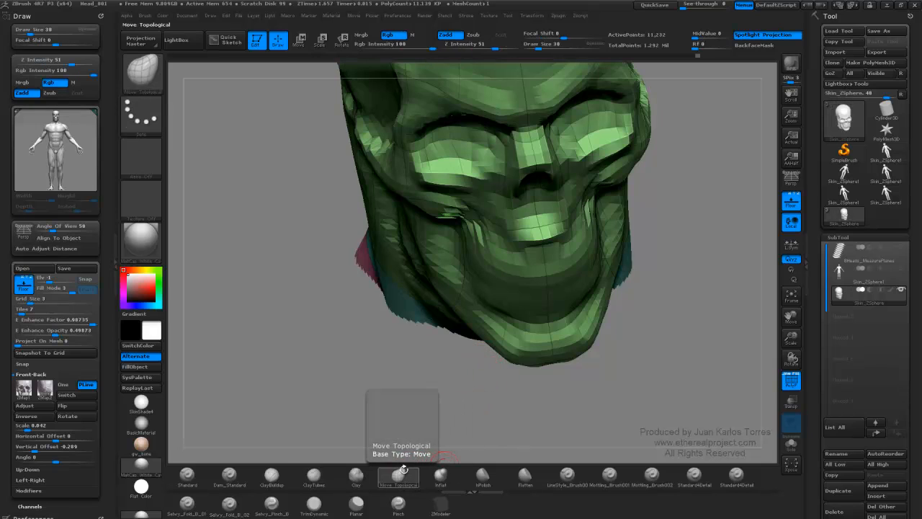
pyautogui.press('space')
pyautogui.moveTo(460, 364)
pyautogui.mouseDown()
pyautogui.moveTo(524, 354)
pyautogui.moveTo(509, 342)
pyautogui.mouseUp()
pyautogui.moveTo(503, 332); pyautogui.dragTo(520, 293, button='right')
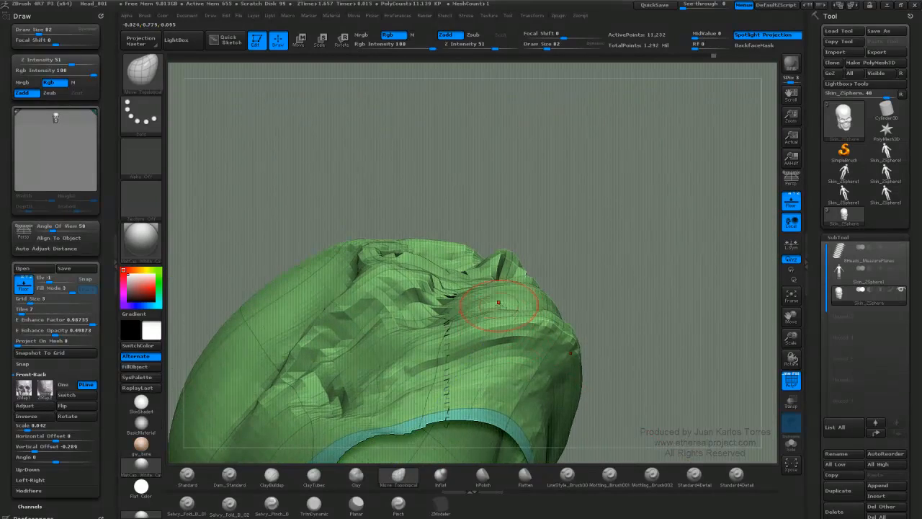
pyautogui.moveTo(498, 302); pyautogui.dragTo(497, 295)
pyautogui.moveTo(498, 297); pyautogui.dragTo(510, 393, button='right')
pyautogui.keyDown('shift'); pyautogui.moveTo(640, 284); pyautogui.dragTo(627, 289, button='right'); pyautogui.keyUp('shift')
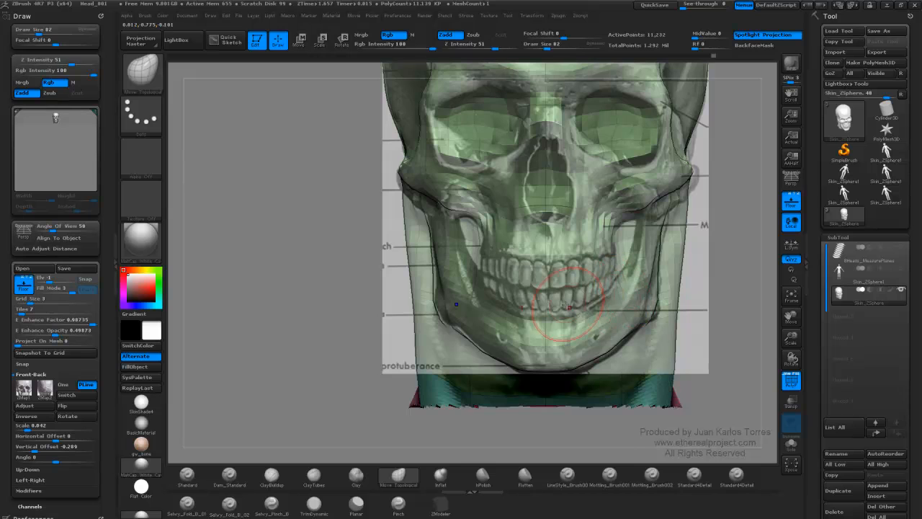
pyautogui.moveTo(518, 310); pyautogui.dragTo(612, 308, button='right')
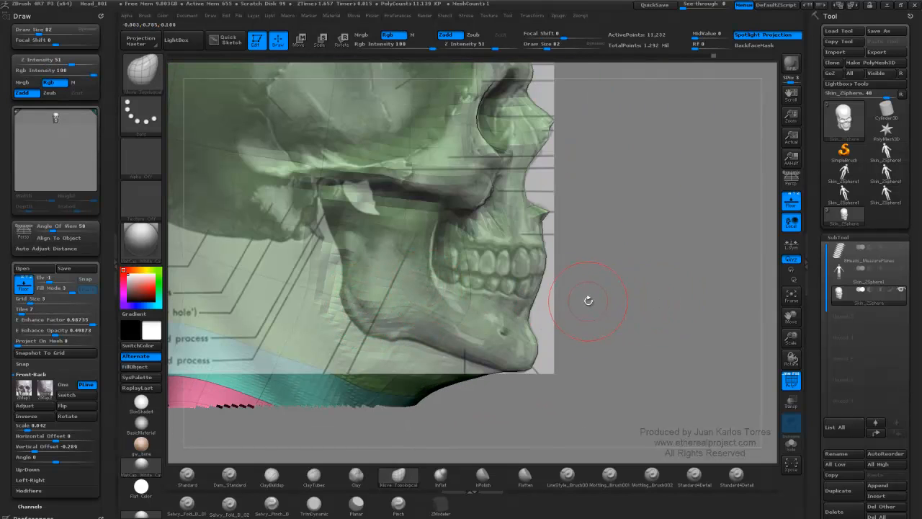
# Hide the reference images, then smooth the jaw's rear corner and adjust it with Move Topological.
pyautogui.hotkey('shift', 'p')
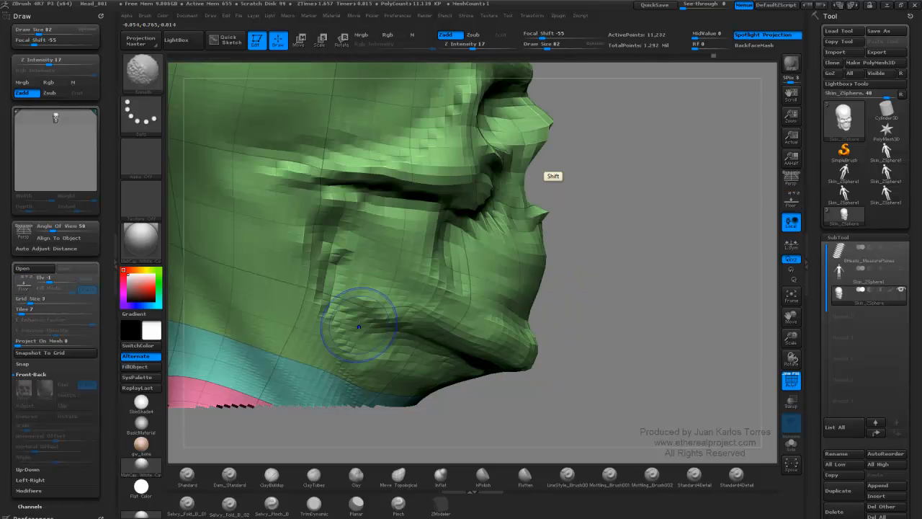
pyautogui.moveTo(367, 313)
pyautogui.mouseDown()
pyautogui.moveTo(358, 317)
pyautogui.moveTo(407, 329)
pyautogui.mouseUp()
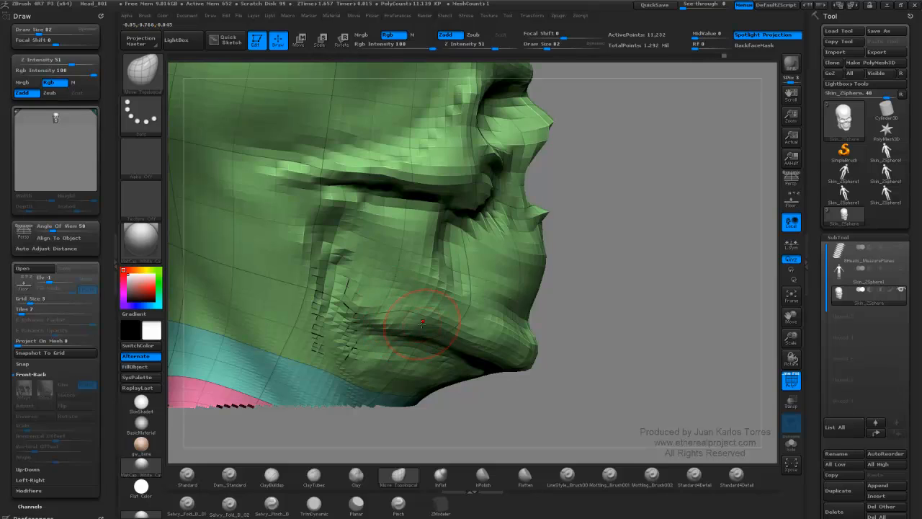
pyautogui.moveTo(359, 304); pyautogui.dragTo(354, 293)
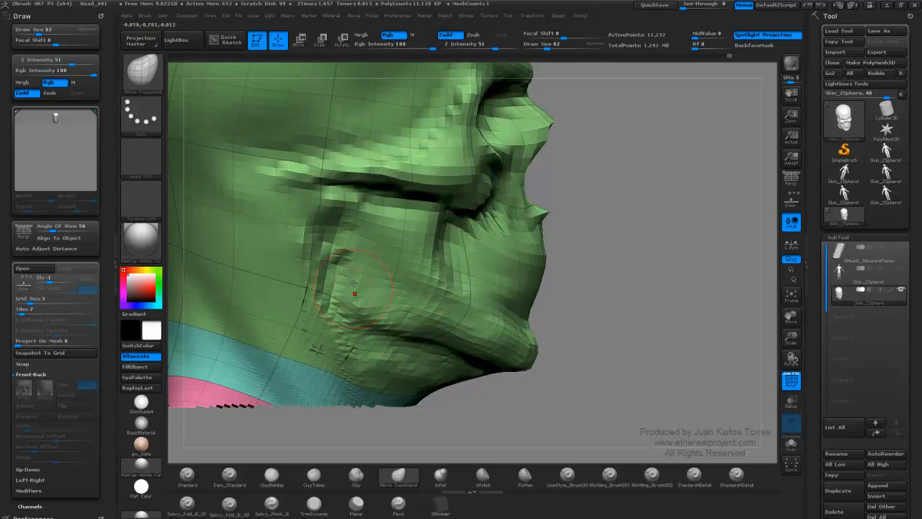
# Build up the rear edge and corner of the jaw with ClayTubes at draw size 39, checking it against the side reference.
pyautogui.click(327, 478)
pyautogui.press('space')
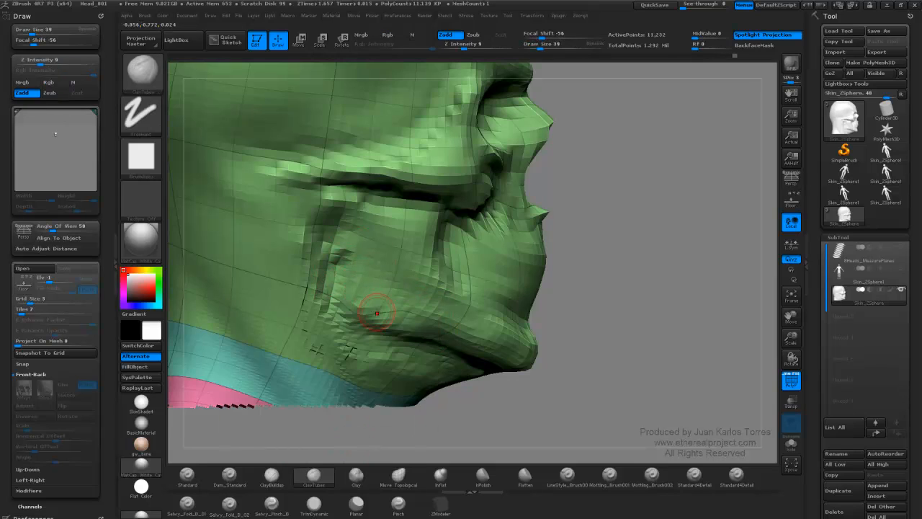
pyautogui.hotkey('shift', 'p')
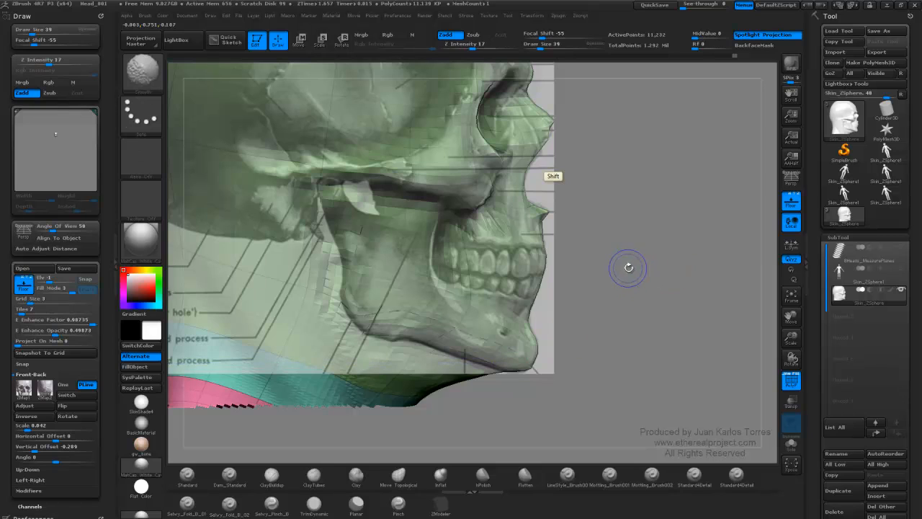
pyautogui.hotkey('shift', 'z')
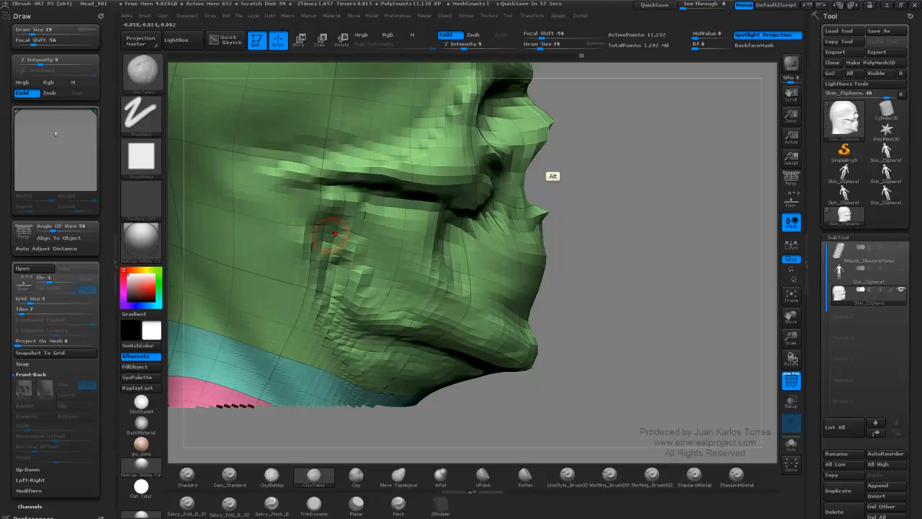
# Smooth the jaw ramus from below the cheekbone arch down to the jaw corner.
pyautogui.moveTo(377, 287)
pyautogui.mouseDown(button='right')
pyautogui.moveTo(347, 275)
pyautogui.moveTo(365, 270)
pyautogui.mouseUp(button='right')
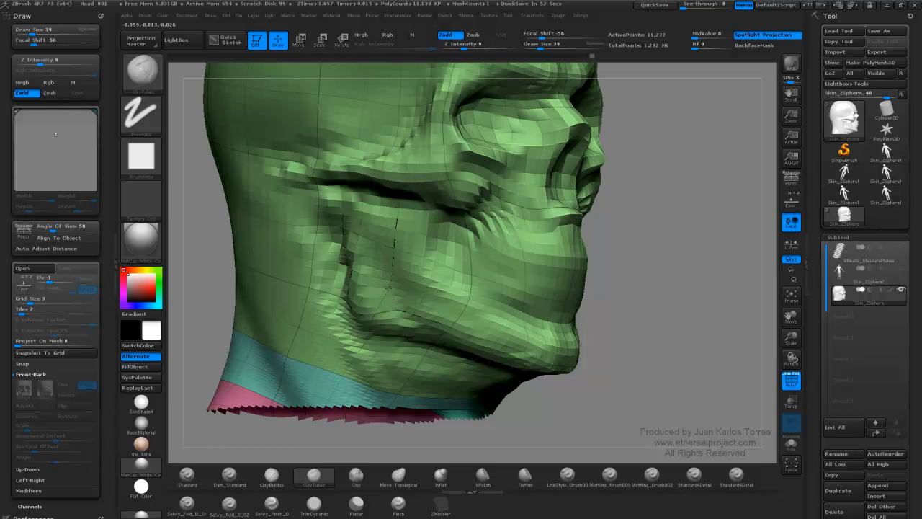
pyautogui.moveTo(353, 216)
pyautogui.keyDown('shift'); pyautogui.mouseDown()
pyautogui.moveTo(367, 295)
pyautogui.moveTo(385, 314)
pyautogui.mouseUp(); pyautogui.keyUp('shift')
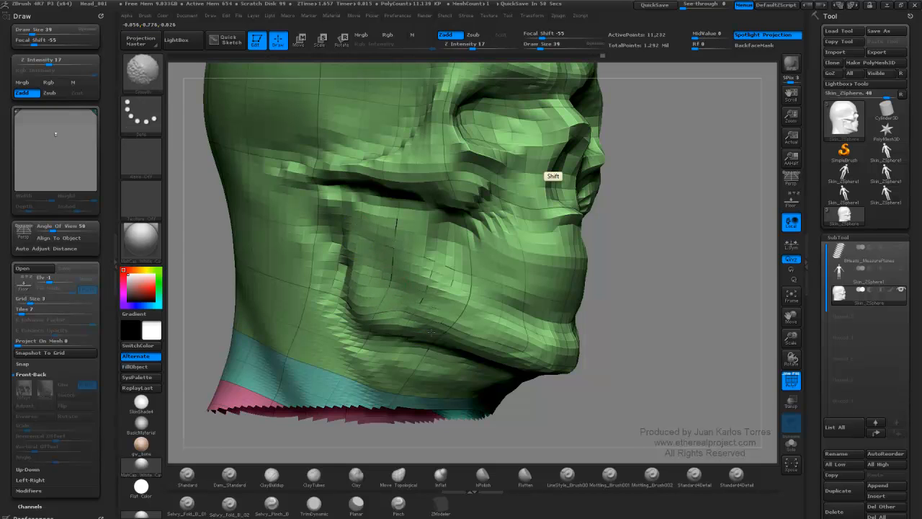
pyautogui.keyDown('shift'); pyautogui.moveTo(433, 332); pyautogui.dragTo(643, 308, button='right'); pyautogui.keyUp('shift')
pyautogui.moveTo(666, 262)
pyautogui.keyDown('shift'); pyautogui.mouseDown(button='right')
pyautogui.moveTo(619, 267)
pyautogui.moveTo(672, 279)
pyautogui.moveTo(663, 260)
pyautogui.moveTo(681, 258)
pyautogui.mouseUp(button='right'); pyautogui.keyUp('shift')
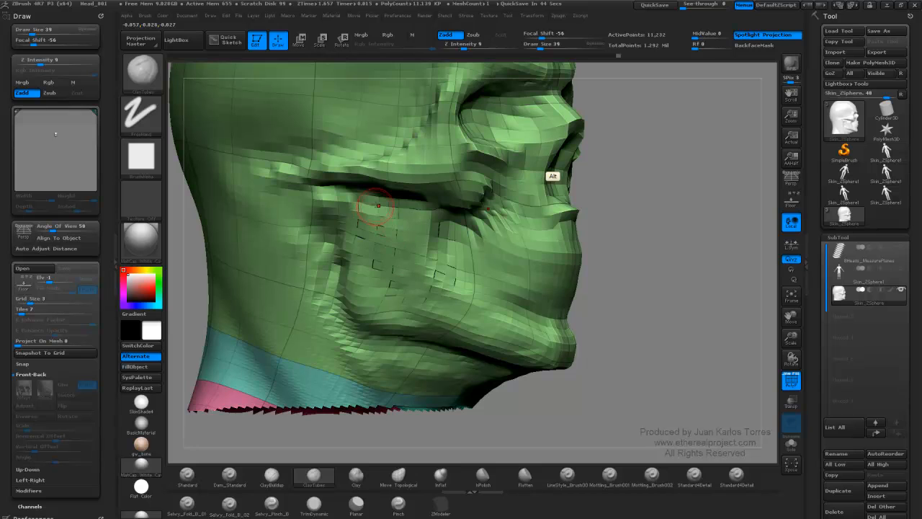
# Carve the jaw ramus beneath the cheekbone arch with ClayTubes and refine its surface toward the lower jaw.
pyautogui.keyDown('alt'); pyautogui.moveTo(410, 238); pyautogui.dragTo(431, 256); pyautogui.keyUp('alt')
pyautogui.moveTo(604, 255); pyautogui.dragTo(490, 258)
pyautogui.keyDown('shift'); pyautogui.moveTo(329, 276); pyautogui.dragTo(522, 265); pyautogui.keyUp('shift')
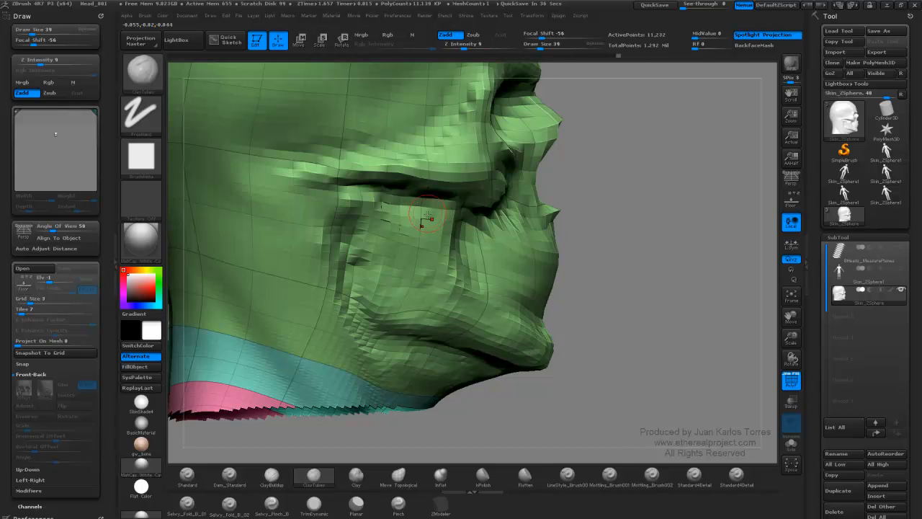
pyautogui.moveTo(604, 245); pyautogui.dragTo(523, 255)
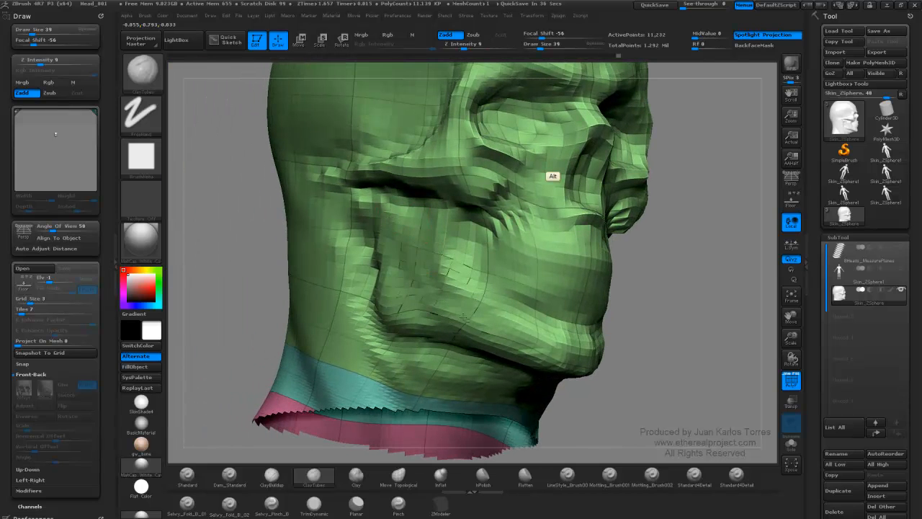
pyautogui.moveTo(705, 256)
pyautogui.mouseDown()
pyautogui.moveTo(700, 269)
pyautogui.moveTo(548, 259)
pyautogui.moveTo(281, 295)
pyautogui.moveTo(370, 270)
pyautogui.moveTo(269, 320)
pyautogui.mouseUp()
pyautogui.keyDown('alt'); pyautogui.moveTo(649, 229); pyautogui.dragTo(541, 250); pyautogui.keyUp('alt')
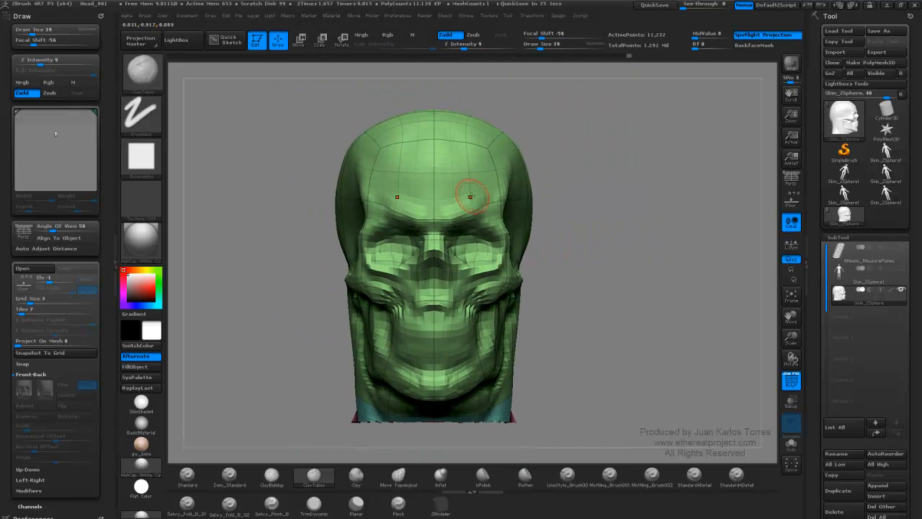
# Step down through the head's coarser subdivision levels and settle one level below the current sculpting level.
pyautogui.press('shift')
pyautogui.hotkey('shift', 'd')
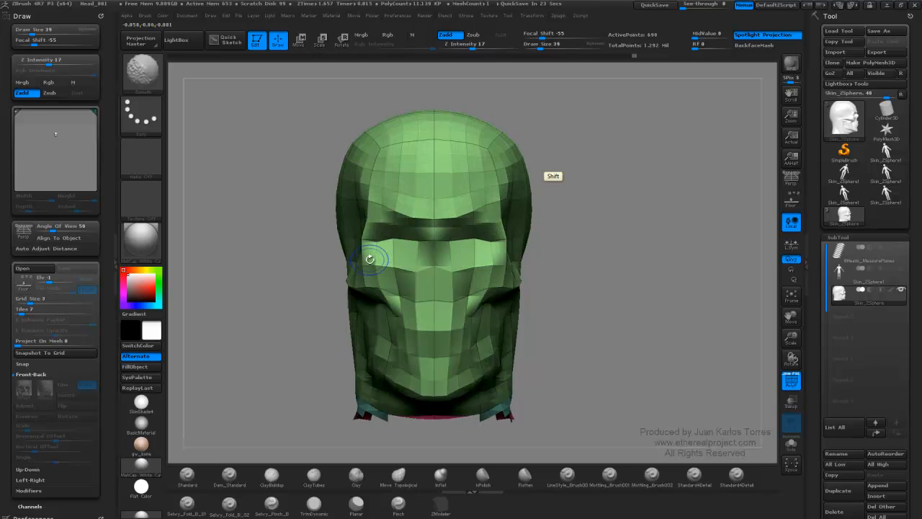
pyautogui.hotkey('shift', 'd')
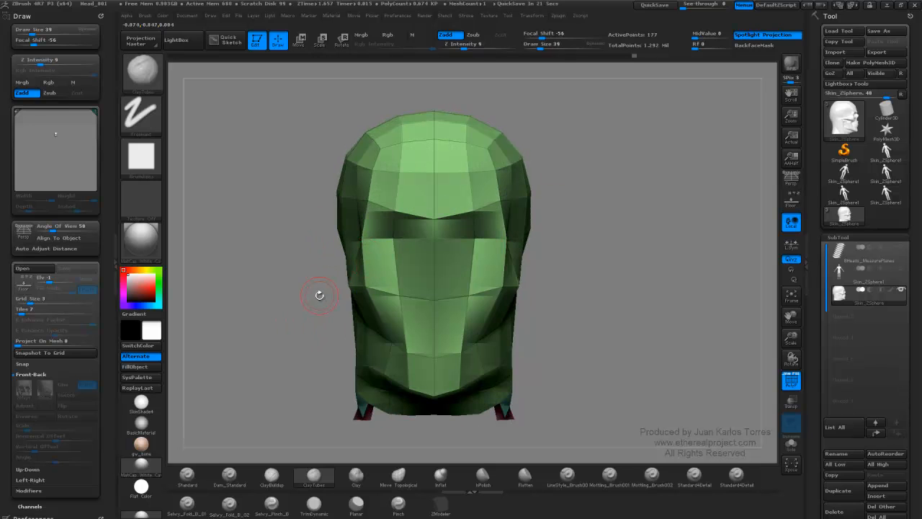
pyautogui.press('d')
pyautogui.press('d')
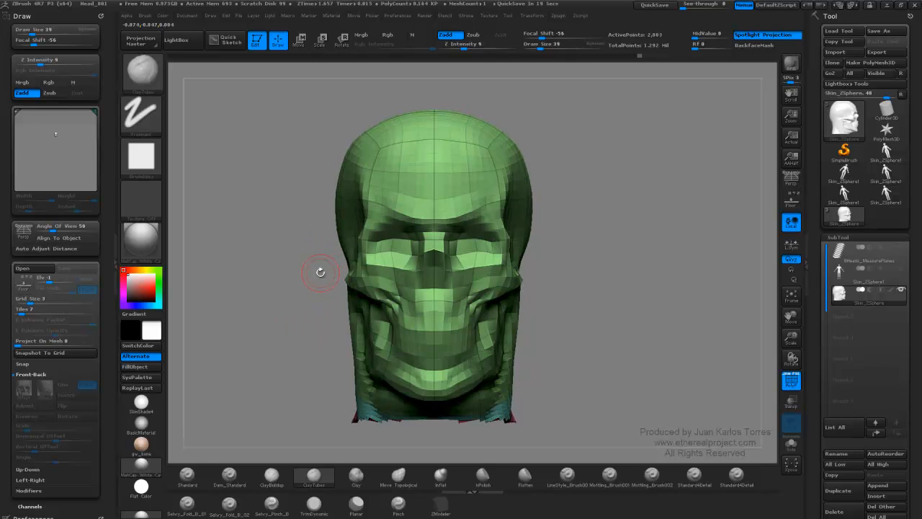
# Push the sides of the cranium inward with Move Topological at draw size 126.
pyautogui.click(399, 475)
pyautogui.press('space')
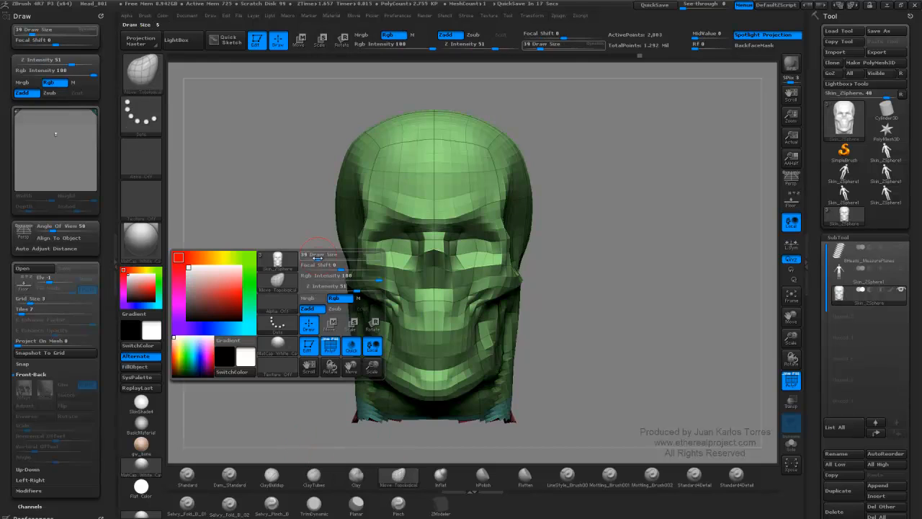
pyautogui.moveTo(321, 257); pyautogui.dragTo(334, 257)
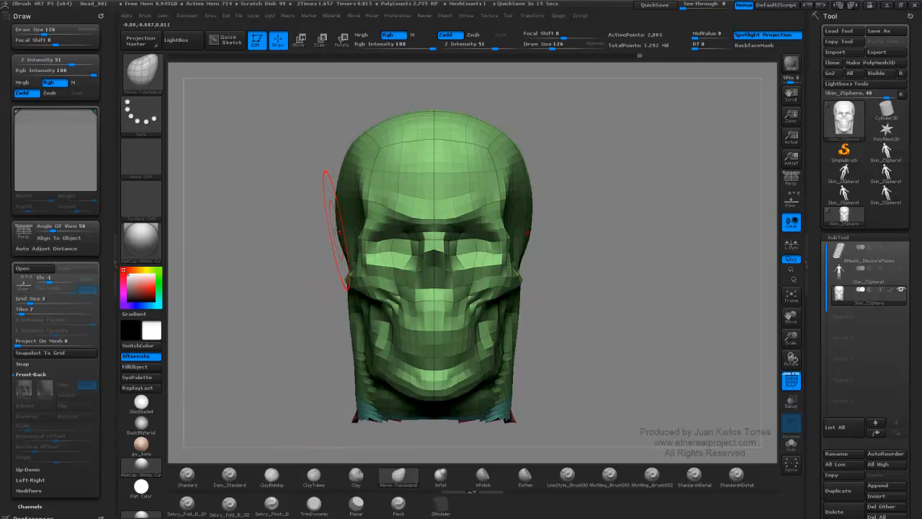
pyautogui.moveTo(342, 212); pyautogui.dragTo(360, 204)
pyautogui.moveTo(288, 208); pyautogui.dragTo(360, 207)
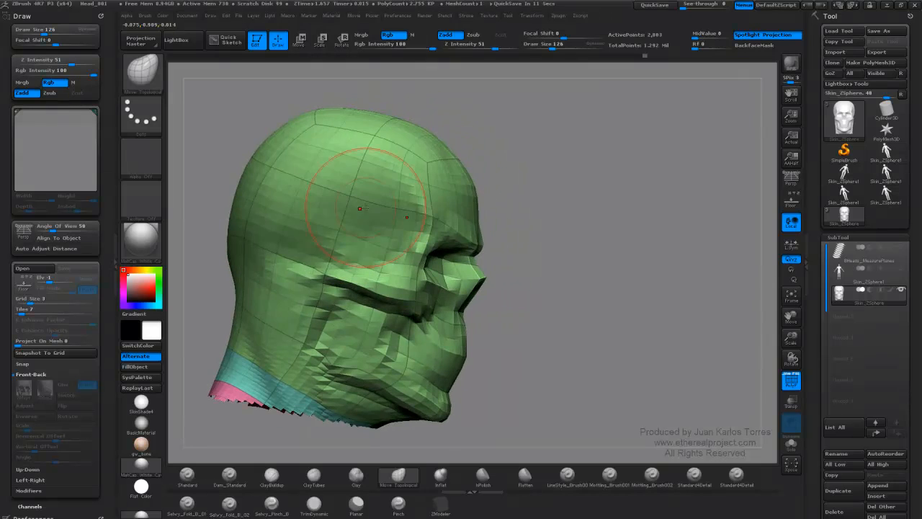
# Examine the cranium's shape from the side, back and above.
pyautogui.keyDown('shift'); pyautogui.moveTo(556, 179); pyautogui.dragTo(539, 183); pyautogui.keyUp('shift')
pyautogui.moveTo(250, 250); pyautogui.dragTo(259, 252, button='right')
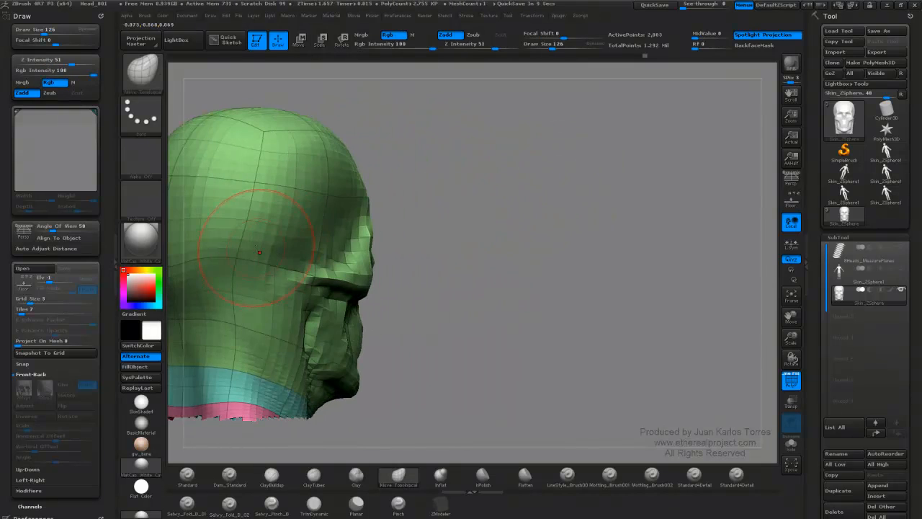
pyautogui.keyDown('shift'); pyautogui.moveTo(434, 203); pyautogui.dragTo(459, 218); pyautogui.keyUp('shift')
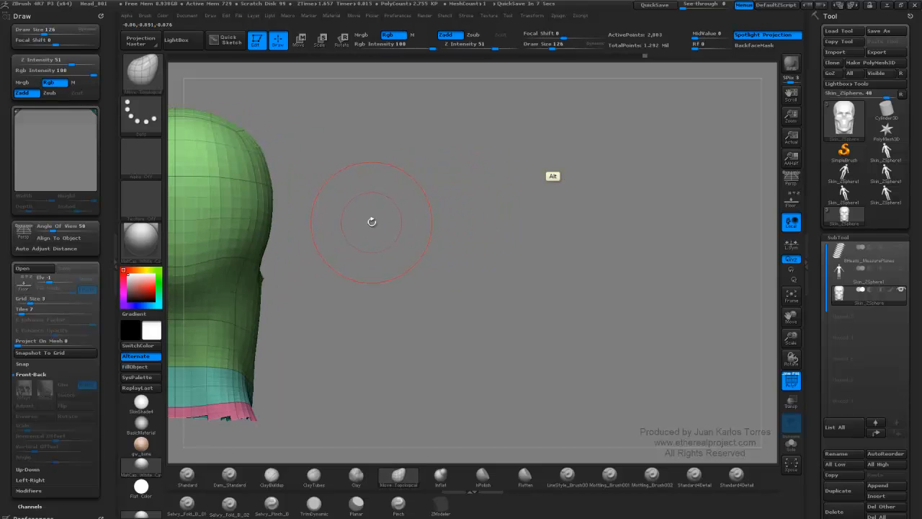
pyautogui.keyDown('alt'); pyautogui.moveTo(371, 221); pyautogui.dragTo(579, 243); pyautogui.keyUp('alt')
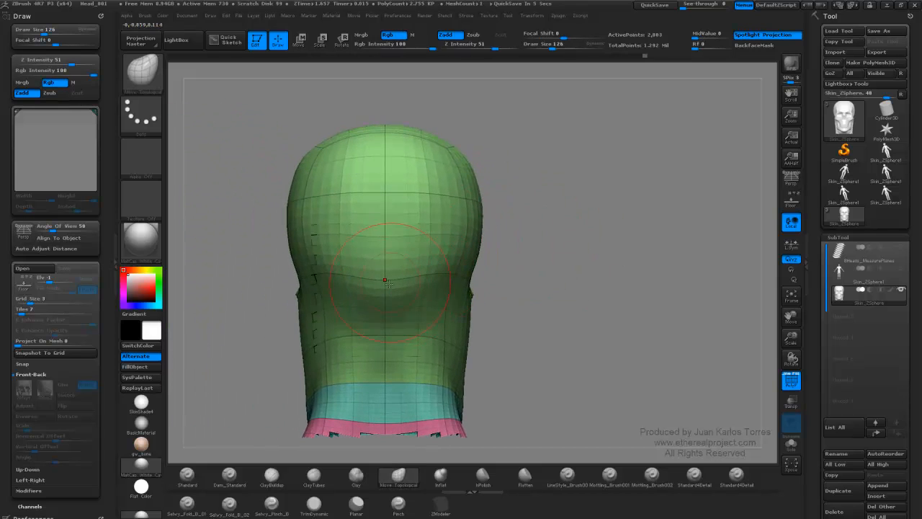
pyautogui.moveTo(435, 240); pyautogui.dragTo(498, 257, button='right')
pyautogui.keyDown('shift'); pyautogui.moveTo(579, 232); pyautogui.dragTo(636, 239); pyautogui.keyUp('shift')
pyautogui.keyDown('alt'); pyautogui.moveTo(568, 182); pyautogui.dragTo(572, 309); pyautogui.keyUp('alt')
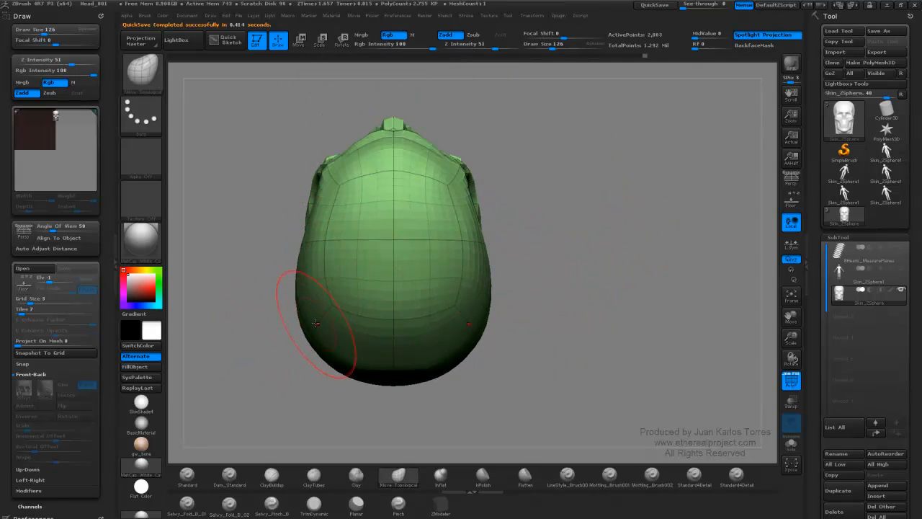
# Drop one subdivision level and reshape the cranium's sides from above with Move Topological at draw size 97.
pyautogui.hotkey('shift', 'd')
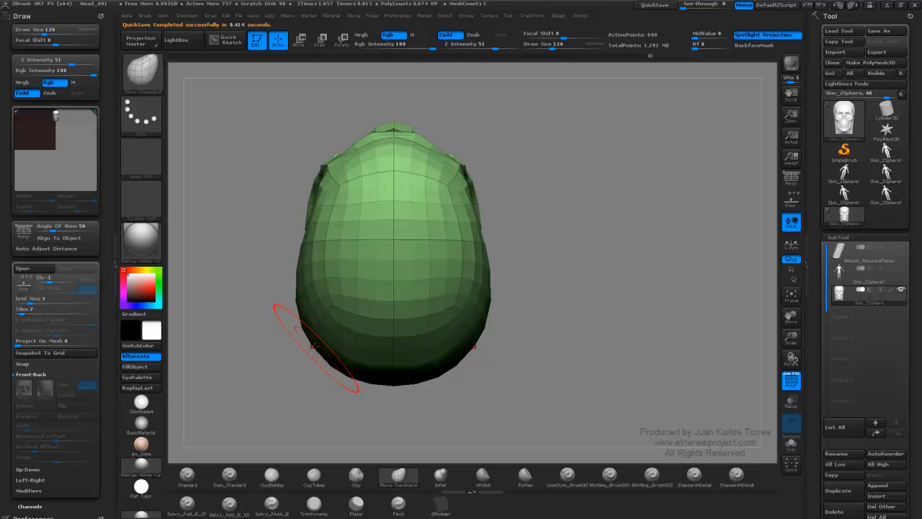
pyautogui.moveTo(316, 325); pyautogui.dragTo(319, 270, button='right')
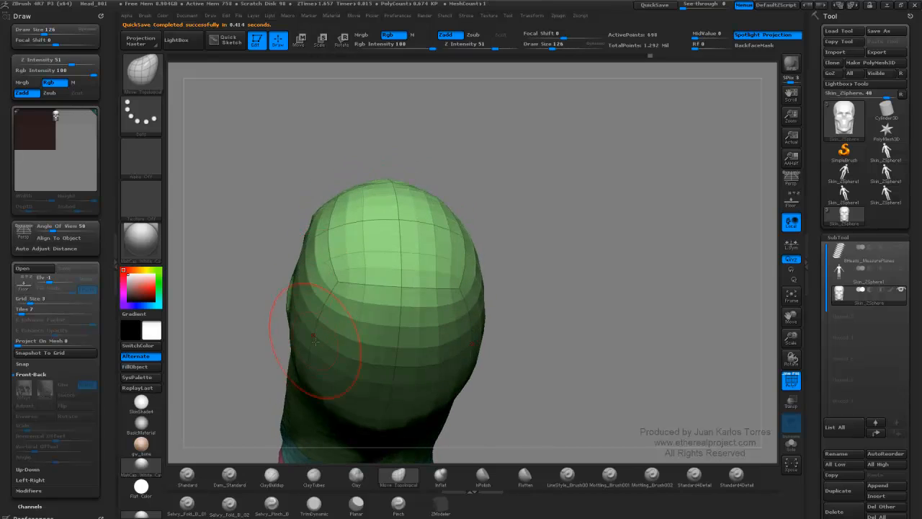
pyautogui.moveTo(350, 303)
pyautogui.mouseDown(button='right')
pyautogui.moveTo(490, 260)
pyautogui.moveTo(544, 264)
pyautogui.mouseUp(button='right')
pyautogui.press('space')
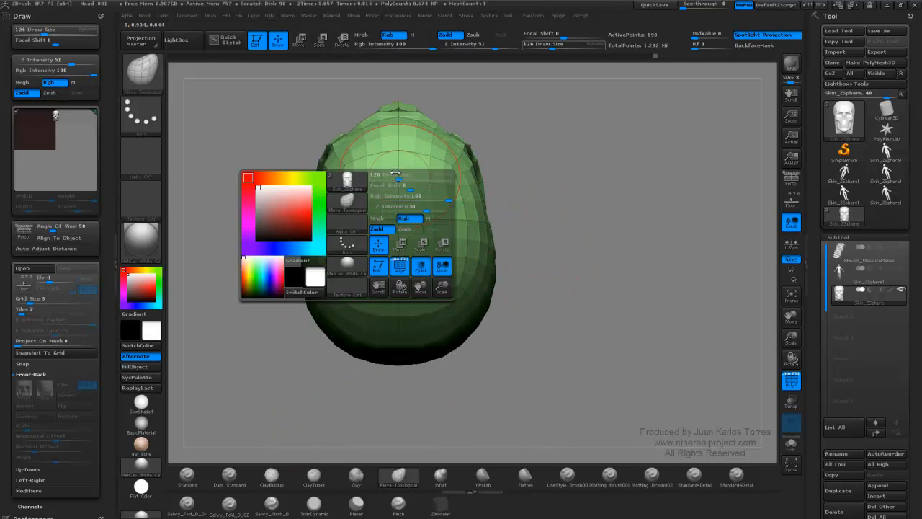
pyautogui.moveTo(400, 178); pyautogui.dragTo(399, 178)
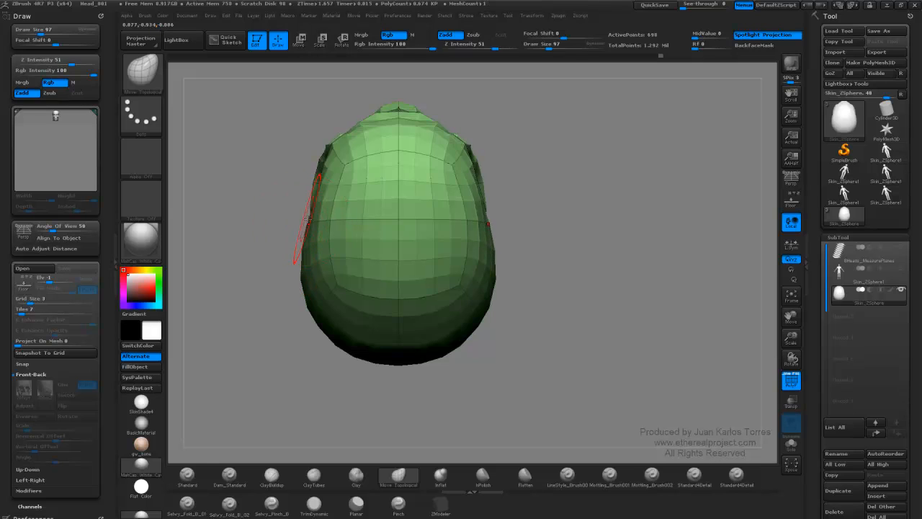
pyautogui.moveTo(308, 218); pyautogui.dragTo(519, 180)
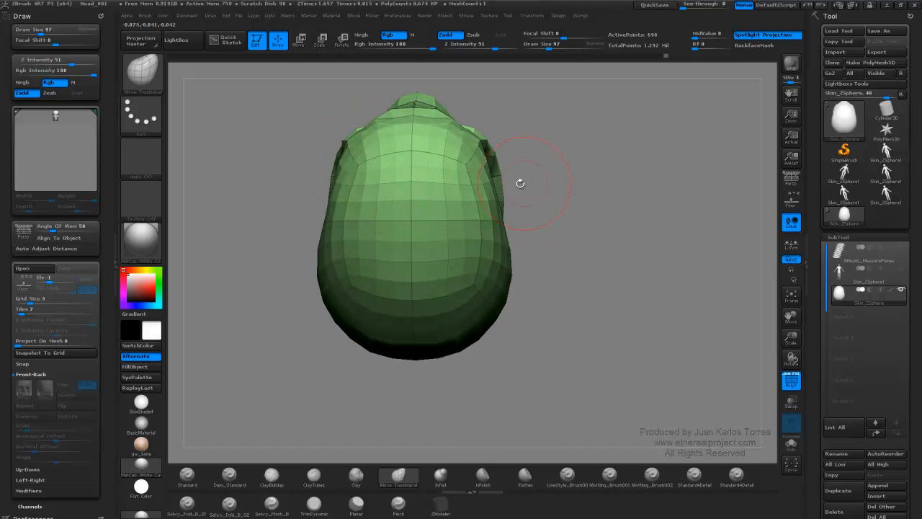
# Raise the head by two subdivision levels in front view and turn off the polygroup wireframe display.
pyautogui.press('ctrl')
pyautogui.moveTo(631, 196)
pyautogui.keyDown('ctrl'); pyautogui.mouseDown(button='right')
pyautogui.moveTo(511, 227)
pyautogui.moveTo(446, 185)
pyautogui.moveTo(505, 167)
pyautogui.mouseUp(button='right'); pyautogui.keyUp('ctrl')
pyautogui.keyDown('shift'); pyautogui.moveTo(547, 157); pyautogui.dragTo(536, 185); pyautogui.keyUp('shift')
pyautogui.press('d')
pyautogui.press('d')
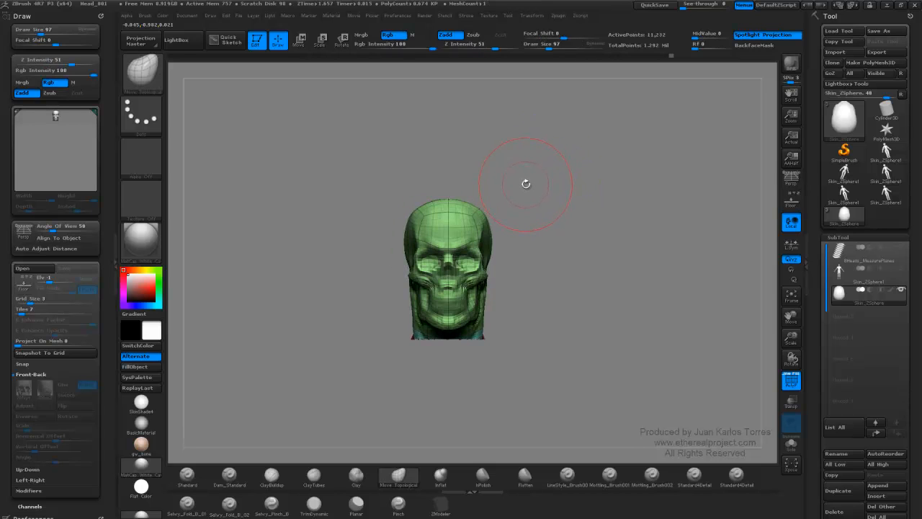
pyautogui.keyDown('ctrl'); pyautogui.moveTo(461, 224); pyautogui.dragTo(541, 190, button='right'); pyautogui.keyUp('ctrl')
pyautogui.hotkey('shift', 'f')
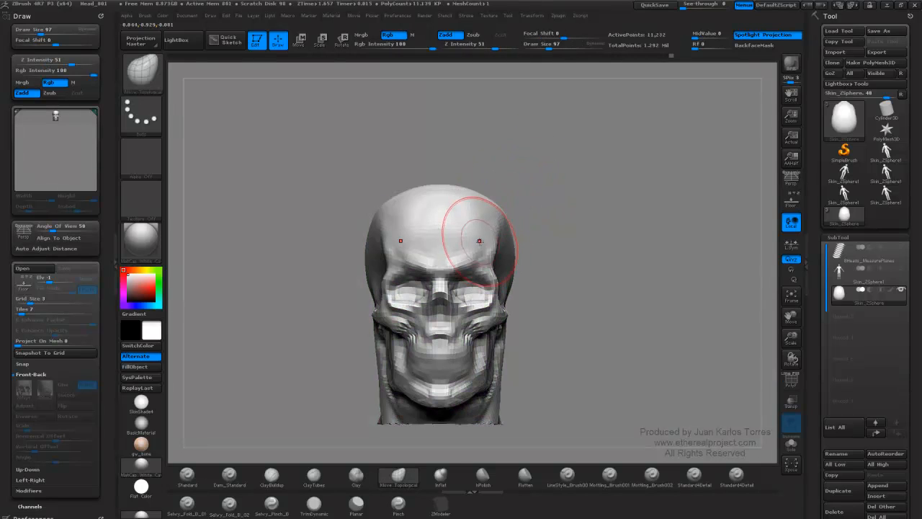
# Carve the cheekbone surface below the eye sockets with ClayTubes at draw size 30.
pyautogui.moveTo(479, 256)
pyautogui.keyDown('alt'); pyautogui.mouseDown(button='right')
pyautogui.moveTo(459, 182)
pyautogui.moveTo(469, 200)
pyautogui.moveTo(406, 212)
pyautogui.mouseUp(button='right'); pyautogui.keyUp('alt')
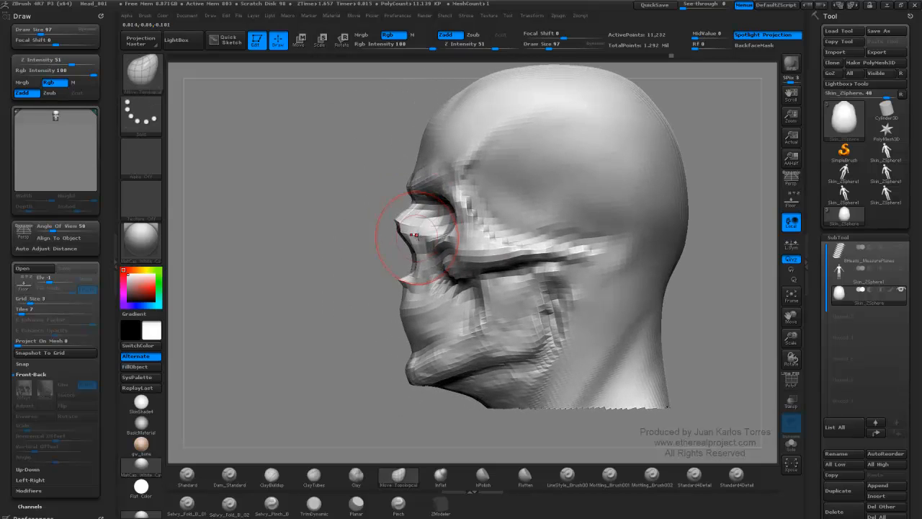
pyautogui.moveTo(338, 271); pyautogui.dragTo(319, 272, button='right')
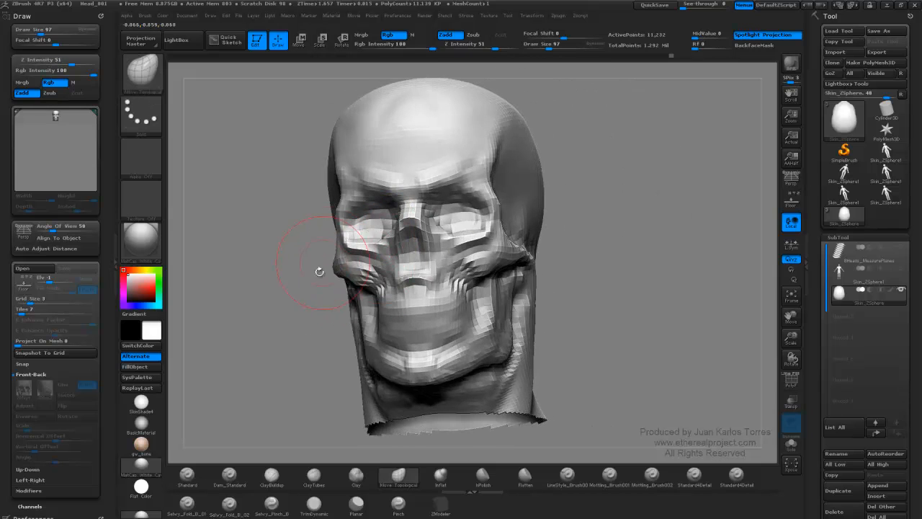
pyautogui.click(314, 476)
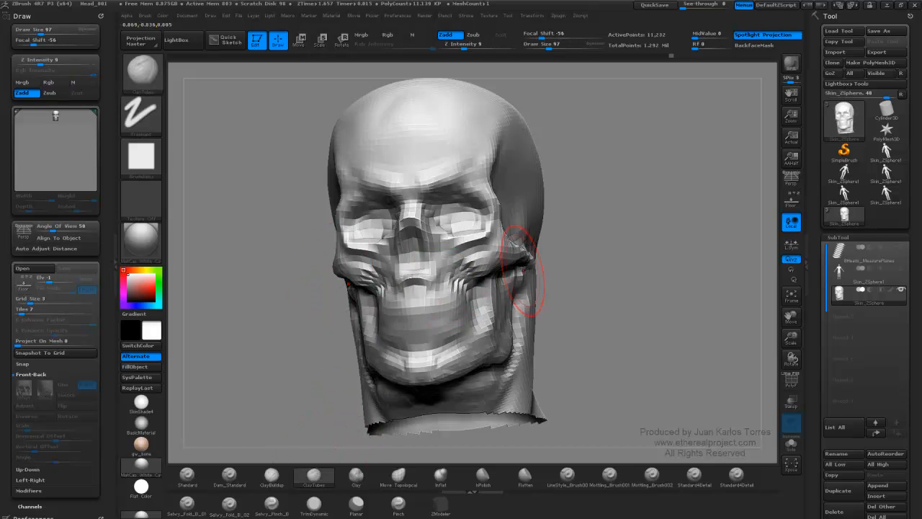
pyautogui.keyDown('ctrl'); pyautogui.moveTo(525, 289); pyautogui.dragTo(552, 179, button='right'); pyautogui.keyUp('ctrl')
pyautogui.press('space')
pyautogui.moveTo(504, 275); pyautogui.dragTo(495, 277)
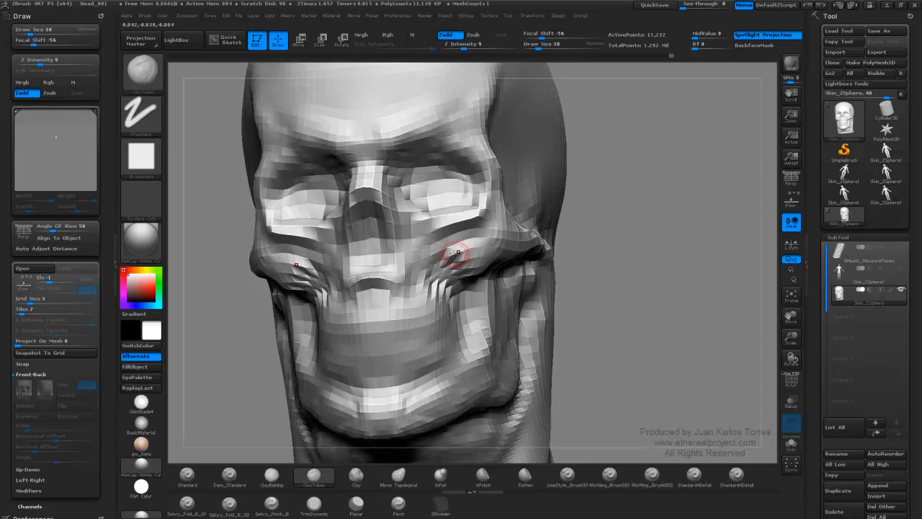
pyautogui.keyDown('alt'); pyautogui.moveTo(474, 247); pyautogui.dragTo(458, 245); pyautogui.keyUp('alt')
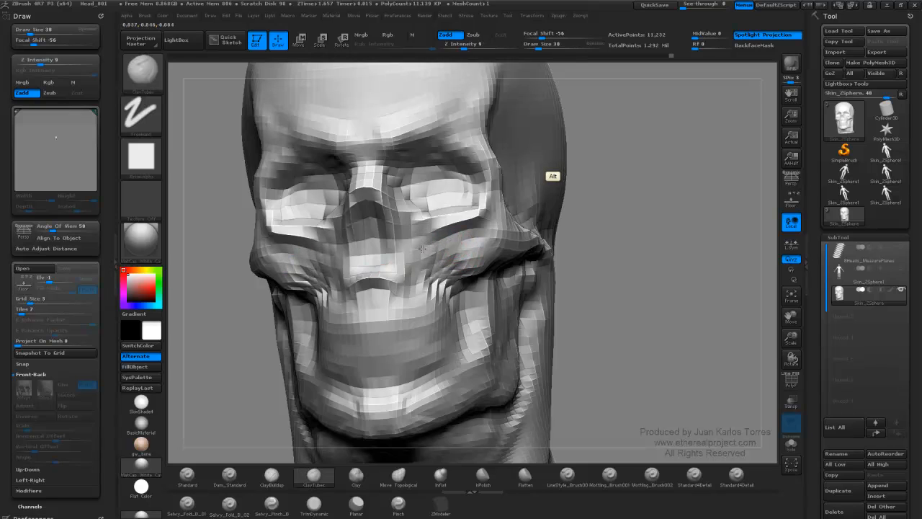
pyautogui.moveTo(216, 238); pyautogui.dragTo(401, 220)
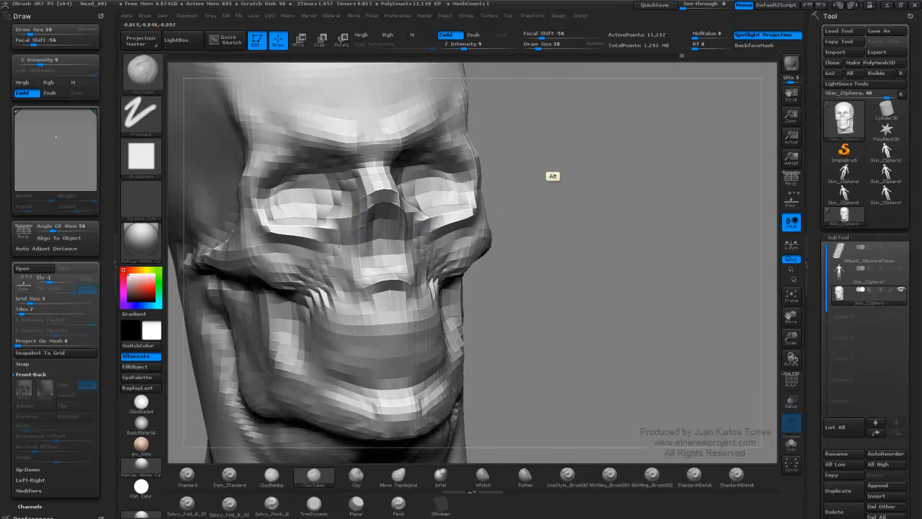
# Deepen the nasal cavity and eye sockets with the Standard brush at draw size 30.
pyautogui.click(186, 474)
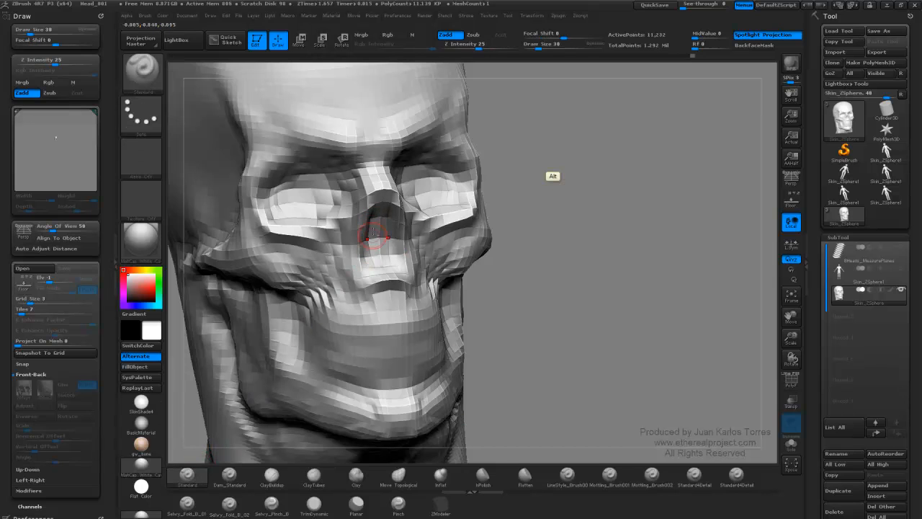
pyautogui.moveTo(565, 226)
pyautogui.keyDown('shift'); pyautogui.mouseDown()
pyautogui.moveTo(605, 237)
pyautogui.moveTo(584, 225)
pyautogui.mouseUp(); pyautogui.keyUp('shift')
pyautogui.moveTo(336, 177)
pyautogui.keyDown('alt'); pyautogui.mouseDown()
pyautogui.moveTo(319, 197)
pyautogui.moveTo(329, 183)
pyautogui.moveTo(330, 200)
pyautogui.moveTo(351, 193)
pyautogui.mouseUp(); pyautogui.keyUp('alt')
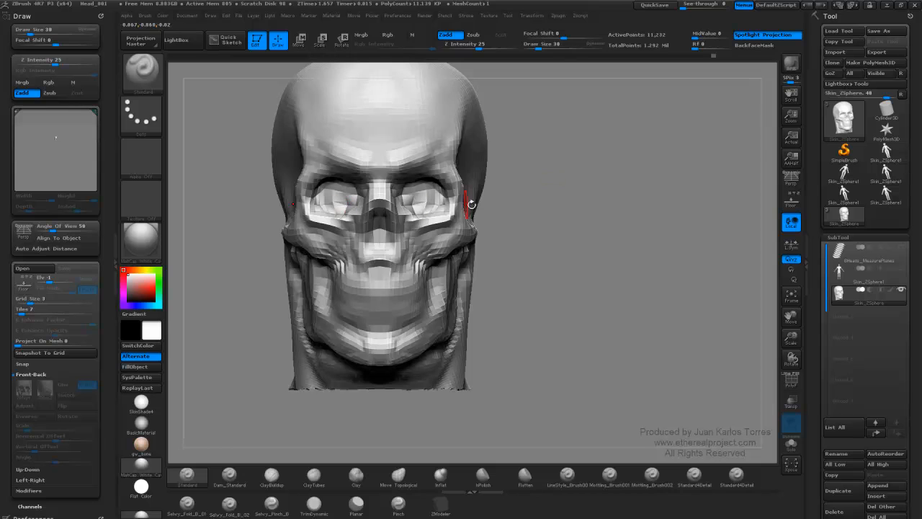
pyautogui.moveTo(472, 204)
pyautogui.mouseDown()
pyautogui.moveTo(547, 202)
pyautogui.moveTo(511, 195)
pyautogui.moveTo(511, 175)
pyautogui.moveTo(490, 197)
pyautogui.moveTo(535, 204)
pyautogui.mouseUp()
pyautogui.keyDown('ctrl'); pyautogui.moveTo(497, 179); pyautogui.dragTo(498, 185, button='right'); pyautogui.keyUp('ctrl')
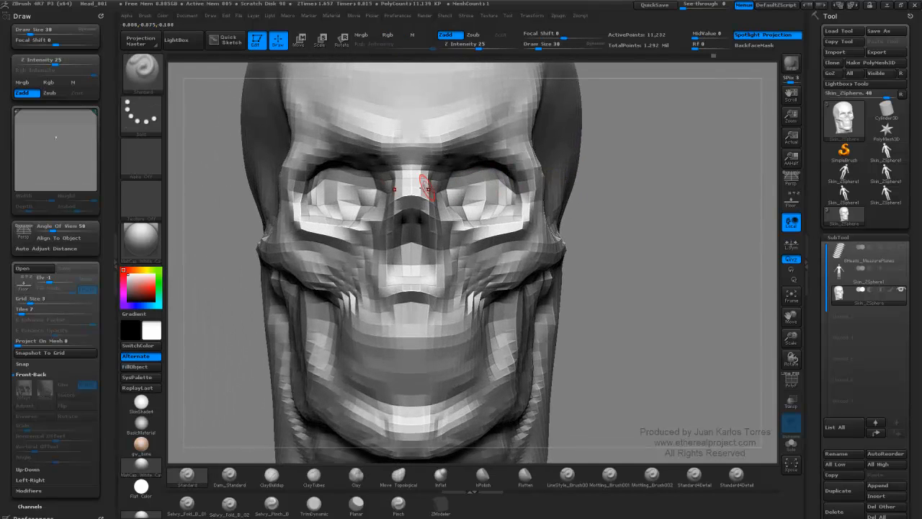
pyautogui.keyDown('alt'); pyautogui.moveTo(328, 168); pyautogui.dragTo(326, 191, button='right'); pyautogui.keyUp('alt')
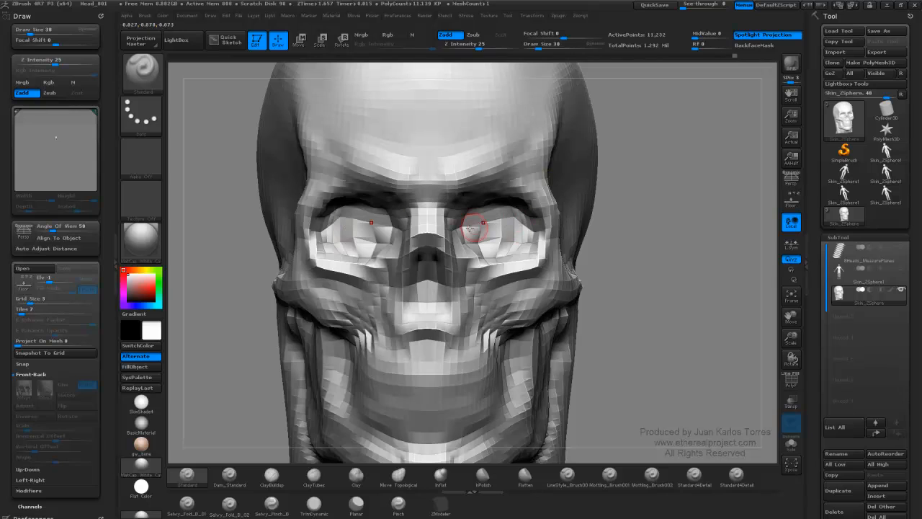
# Reshape the nasal bridge between the eye sockets with Move Topological at draw size 53.
pyautogui.click(403, 472)
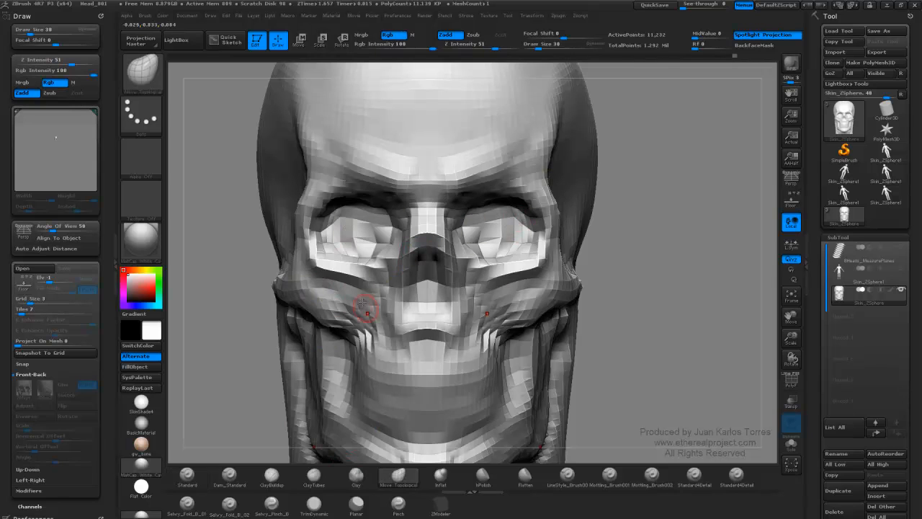
pyautogui.press('space')
pyautogui.moveTo(339, 262); pyautogui.dragTo(340, 261)
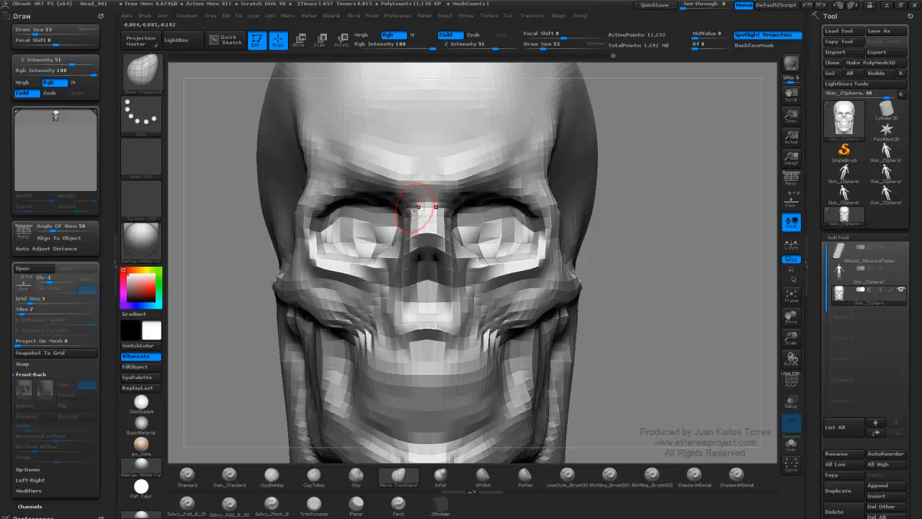
pyautogui.moveTo(422, 215); pyautogui.dragTo(410, 231, button='right')
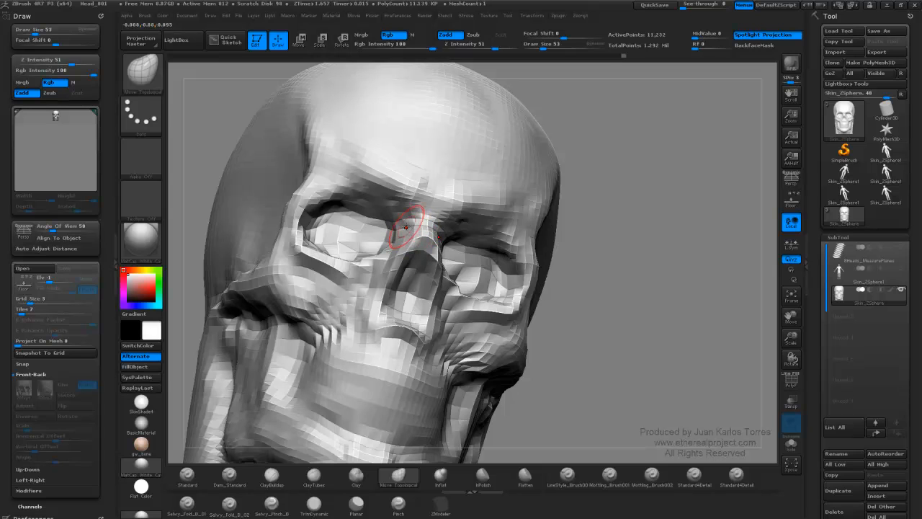
pyautogui.moveTo(407, 261); pyautogui.dragTo(425, 273, button='right')
pyautogui.moveTo(584, 240)
pyautogui.keyDown('shift'); pyautogui.mouseDown(button='right')
pyautogui.moveTo(613, 232)
pyautogui.moveTo(586, 246)
pyautogui.moveTo(590, 254)
pyautogui.moveTo(521, 240)
pyautogui.mouseUp(button='right'); pyautogui.keyUp('shift')
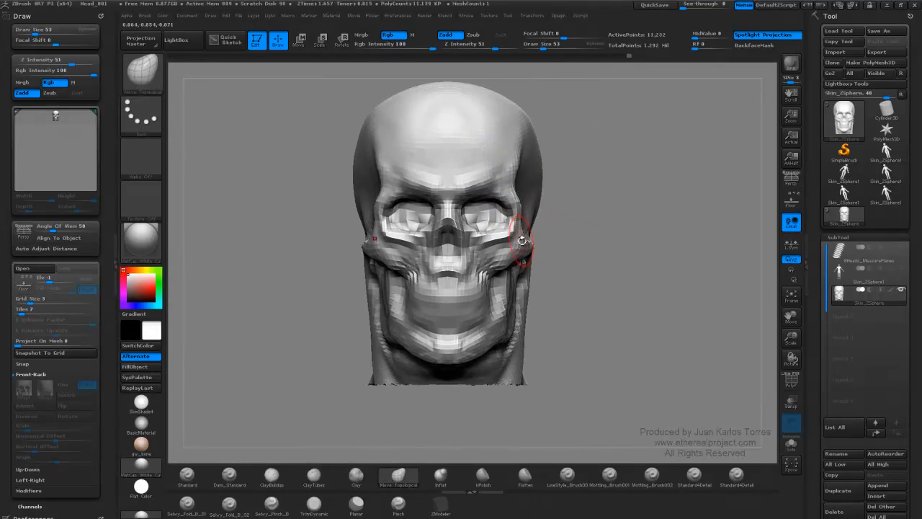
# Carve down the front of the lower jaw between chin and jaw corner with ClayTubes at draw size 53.
pyautogui.moveTo(580, 222); pyautogui.dragTo(552, 212, button='right')
pyautogui.moveTo(552, 212); pyautogui.dragTo(484, 234)
pyautogui.moveTo(484, 234); pyautogui.dragTo(421, 262, button='right')
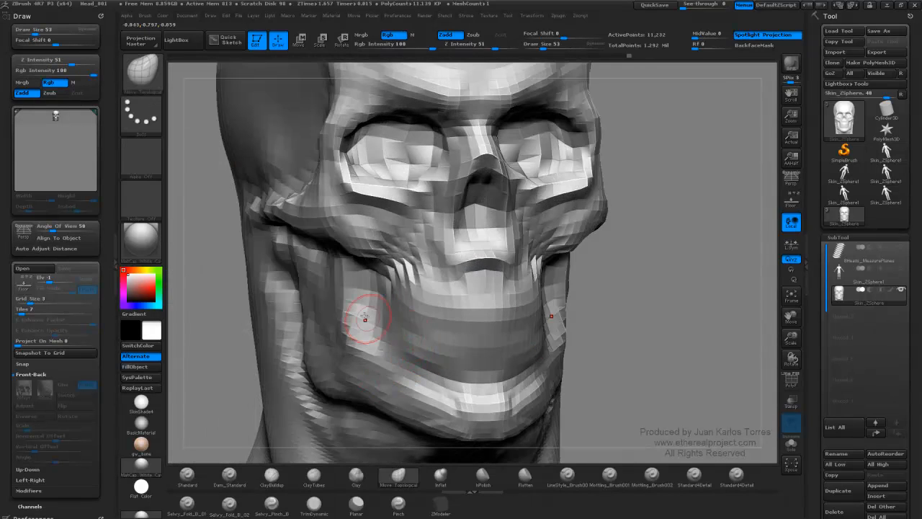
pyautogui.click(314, 476)
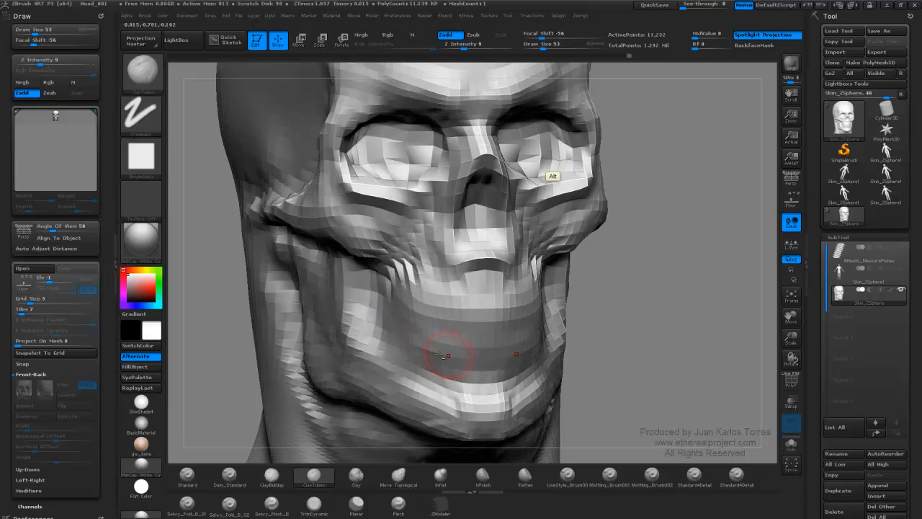
pyautogui.keyDown('alt'); pyautogui.moveTo(490, 359); pyautogui.dragTo(480, 277, button='right'); pyautogui.keyUp('alt')
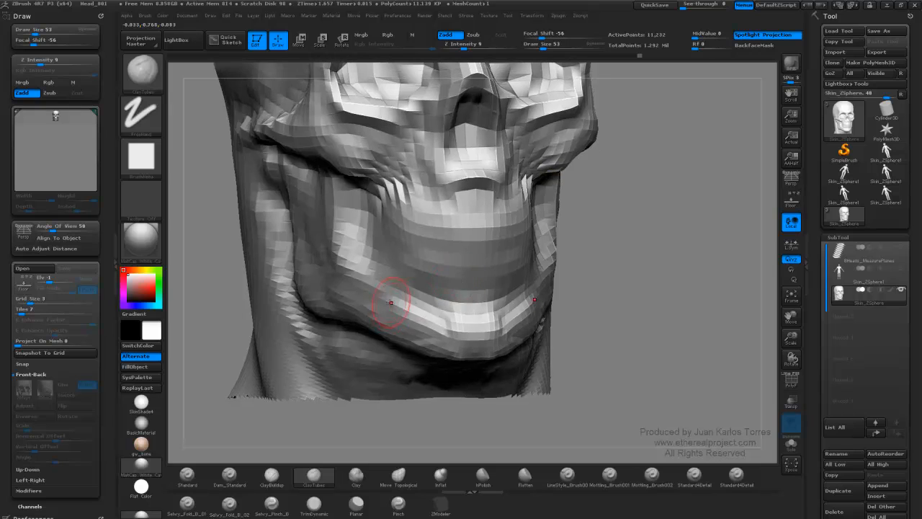
pyautogui.keyDown('alt'); pyautogui.moveTo(377, 296); pyautogui.dragTo(451, 329); pyautogui.keyUp('alt')
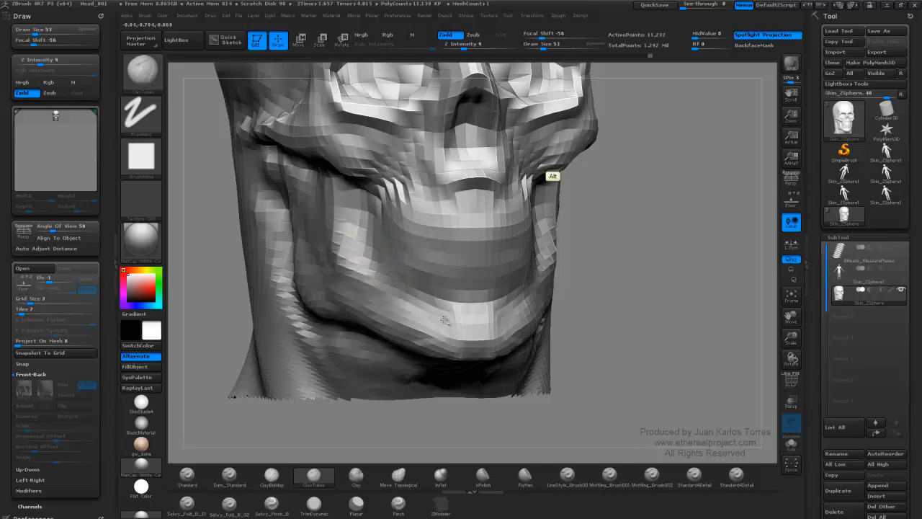
pyautogui.keyDown('alt'); pyautogui.moveTo(445, 320); pyautogui.dragTo(397, 301); pyautogui.keyUp('alt')
# Show the anatomical reference image in side view and compare the jaw and cranium profile against it.
pyautogui.moveTo(414, 292); pyautogui.dragTo(452, 276, button='right')
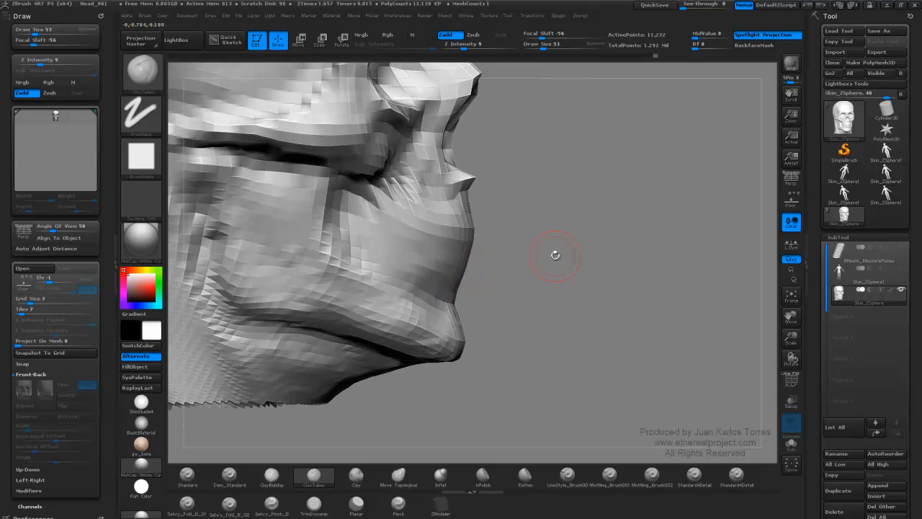
pyautogui.moveTo(556, 256)
pyautogui.keyDown('alt'); pyautogui.mouseDown(button='right')
pyautogui.moveTo(601, 269)
pyautogui.moveTo(504, 257)
pyautogui.moveTo(566, 304)
pyautogui.moveTo(584, 303)
pyautogui.moveTo(558, 300)
pyautogui.moveTo(570, 283)
pyautogui.moveTo(518, 291)
pyautogui.moveTo(591, 282)
pyautogui.moveTo(629, 295)
pyautogui.moveTo(617, 288)
pyautogui.moveTo(663, 286)
pyautogui.moveTo(637, 284)
pyautogui.moveTo(606, 304)
pyautogui.mouseUp(button='right'); pyautogui.keyUp('alt')
pyautogui.hotkey('shift', 'p')
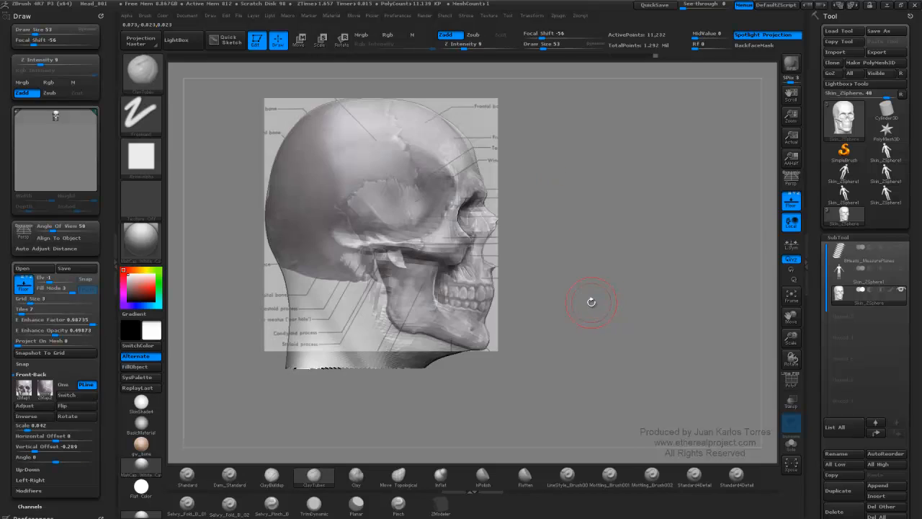
pyautogui.keyDown('ctrl'); pyautogui.moveTo(541, 271); pyautogui.dragTo(588, 271, button='right'); pyautogui.keyUp('ctrl')
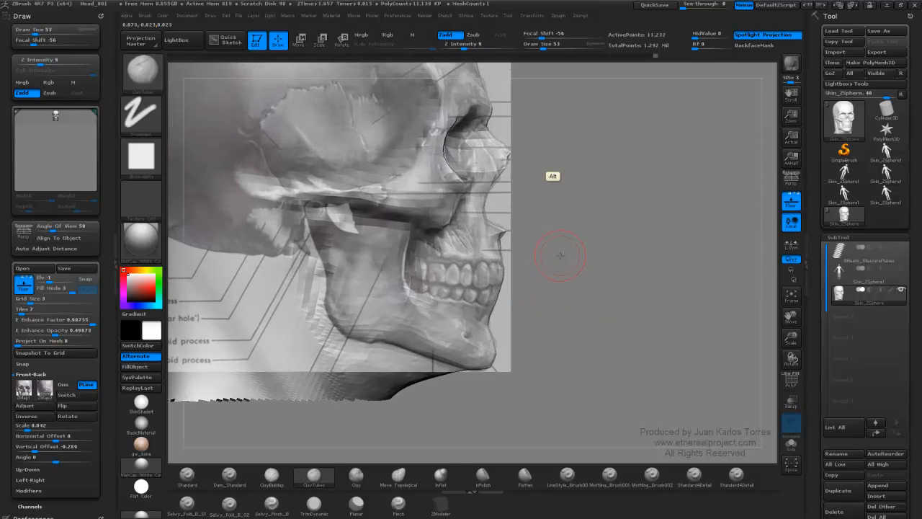
pyautogui.keyDown('alt'); pyautogui.moveTo(561, 255); pyautogui.dragTo(597, 294, button='right'); pyautogui.keyUp('alt')
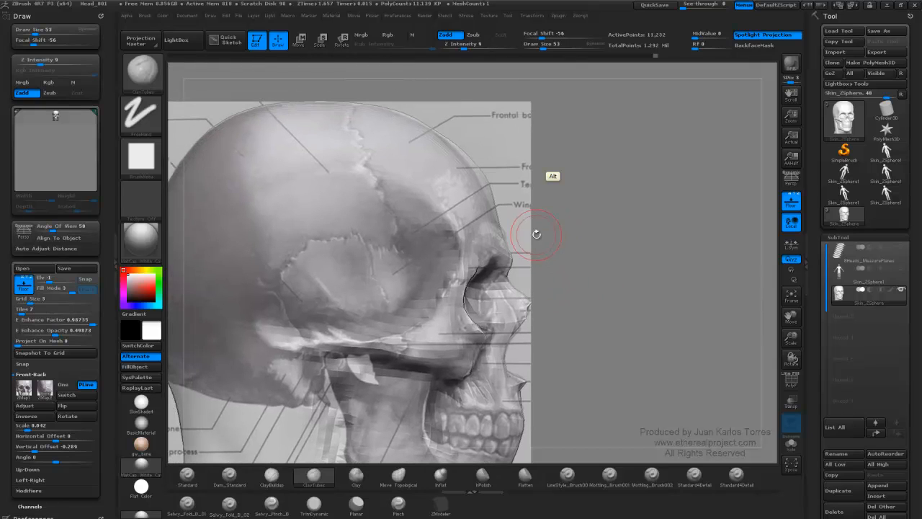
# Round out the cranium's upper outline to the front reference with Move Topological at draw size 170, working up from a low subdivision level.
pyautogui.click(401, 479)
pyautogui.press('space')
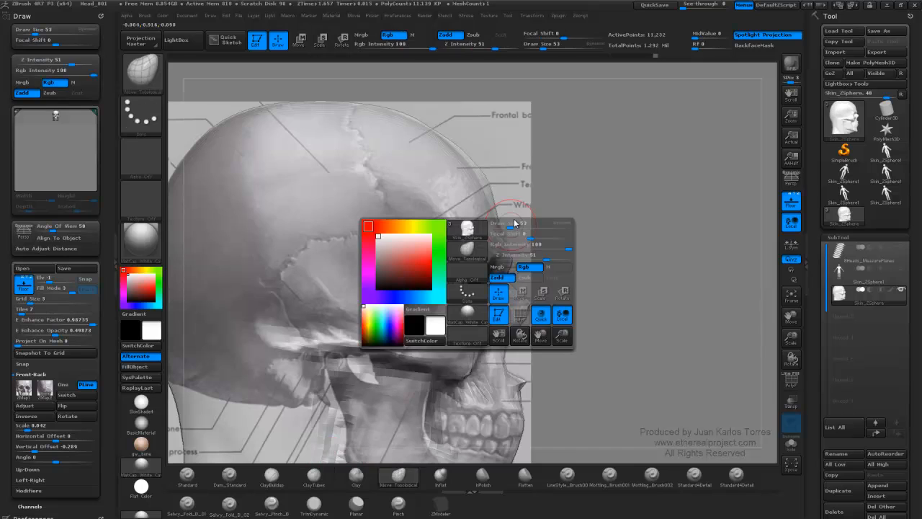
pyautogui.moveTo(515, 223); pyautogui.dragTo(524, 221)
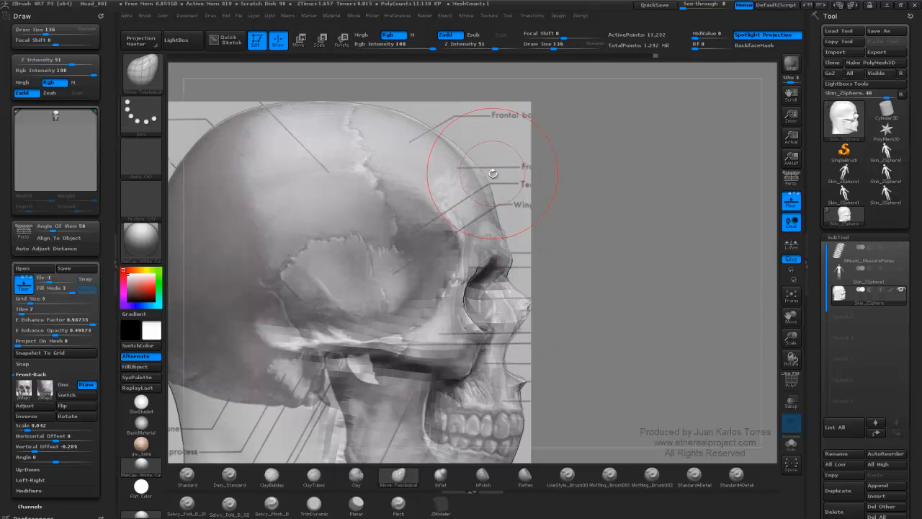
pyautogui.press('space')
pyautogui.moveTo(495, 178); pyautogui.dragTo(500, 177)
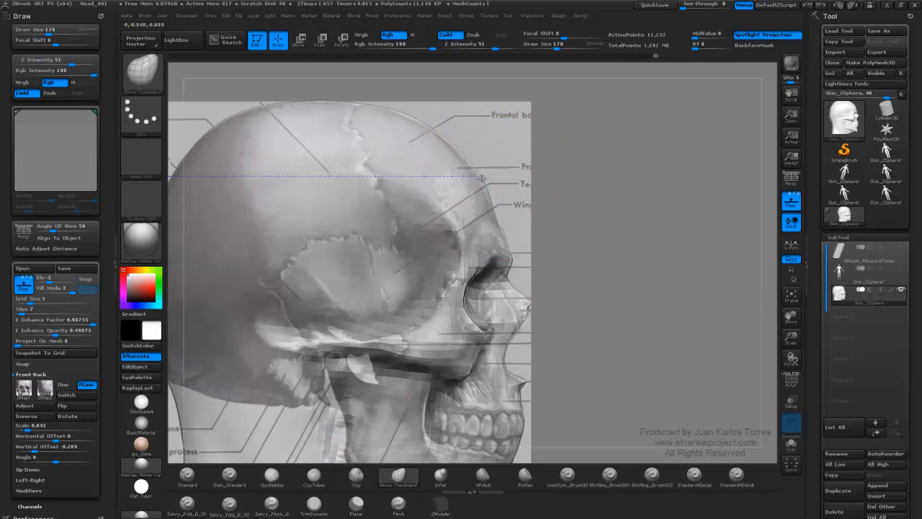
pyautogui.keyDown('ctrl'); pyautogui.moveTo(607, 208); pyautogui.dragTo(551, 205, button='right'); pyautogui.keyUp('ctrl')
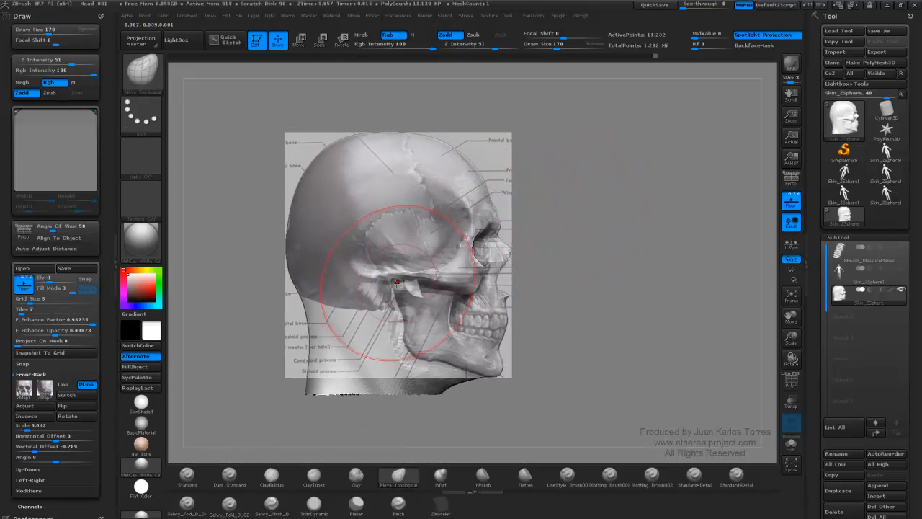
pyautogui.moveTo(555, 223); pyautogui.dragTo(477, 206)
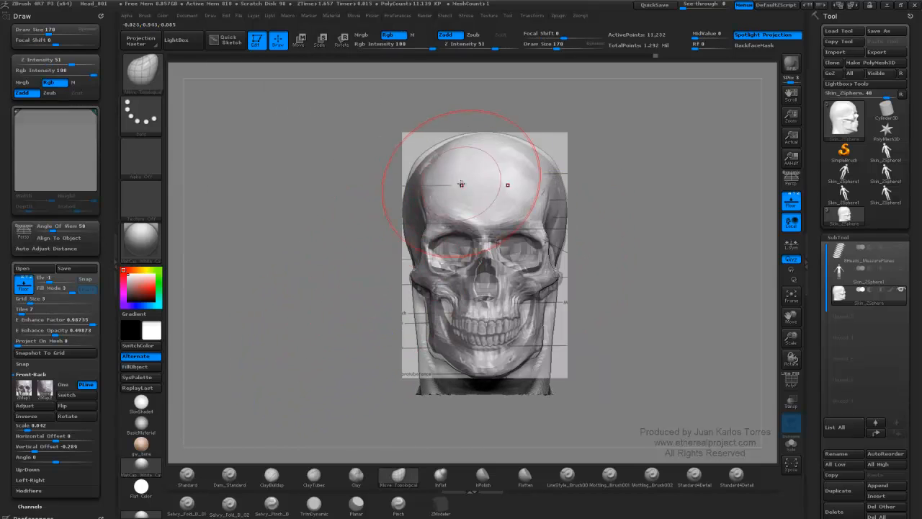
pyautogui.keyDown('ctrl'); pyautogui.moveTo(456, 176); pyautogui.dragTo(531, 175, button='right'); pyautogui.keyUp('ctrl')
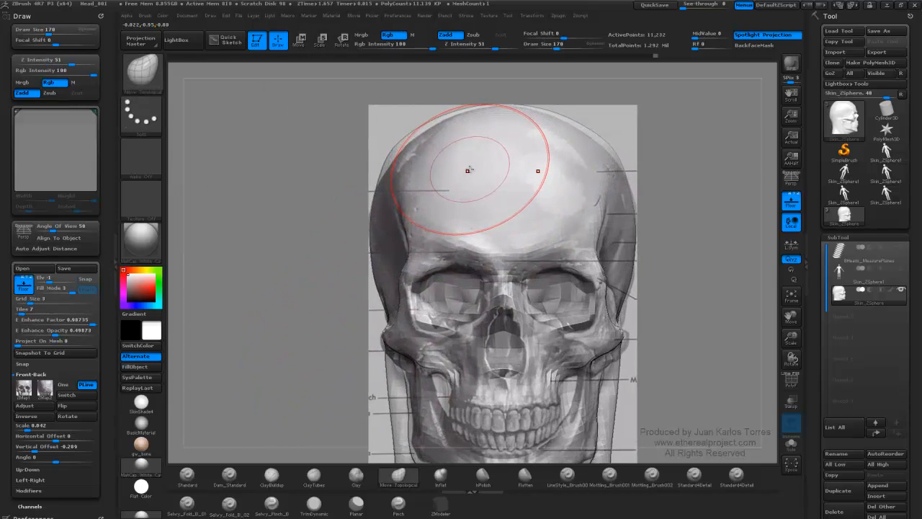
pyautogui.keyDown('alt'); pyautogui.moveTo(469, 175); pyautogui.dragTo(465, 219, button='right'); pyautogui.keyUp('alt')
pyautogui.hotkey('shift', 'd')
pyautogui.hotkey('shift', 'd')
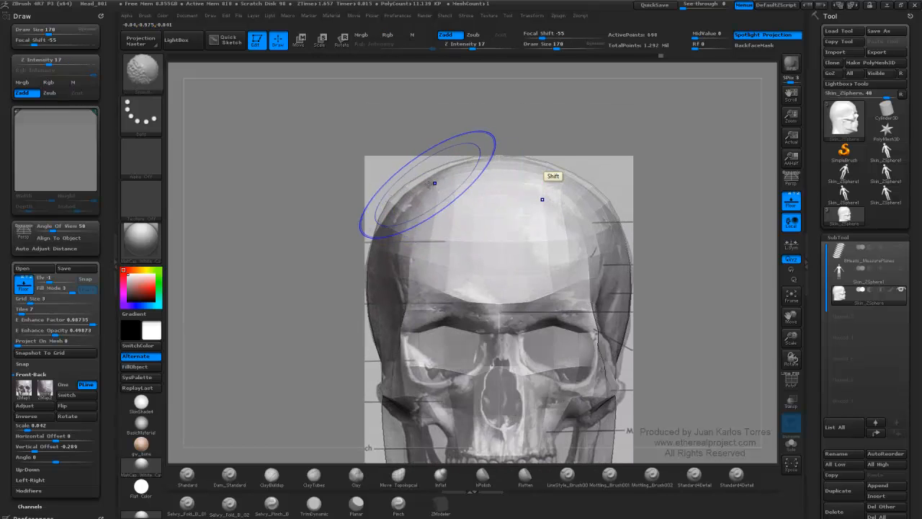
pyautogui.hotkey('shift', 'd')
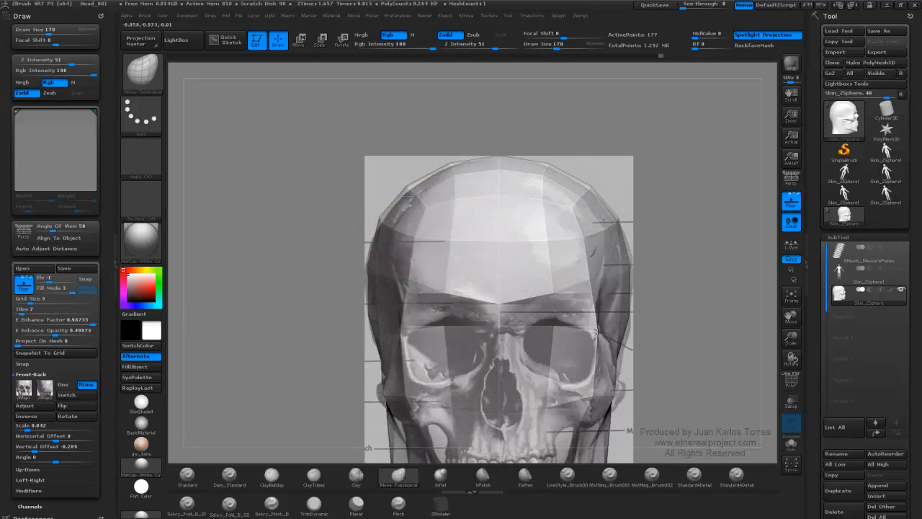
pyautogui.moveTo(406, 188); pyautogui.dragTo(400, 190)
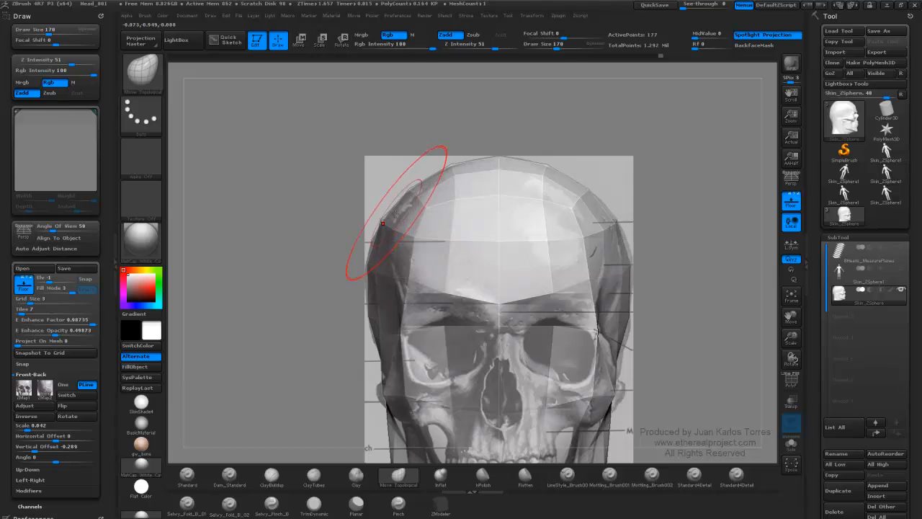
pyautogui.press('d')
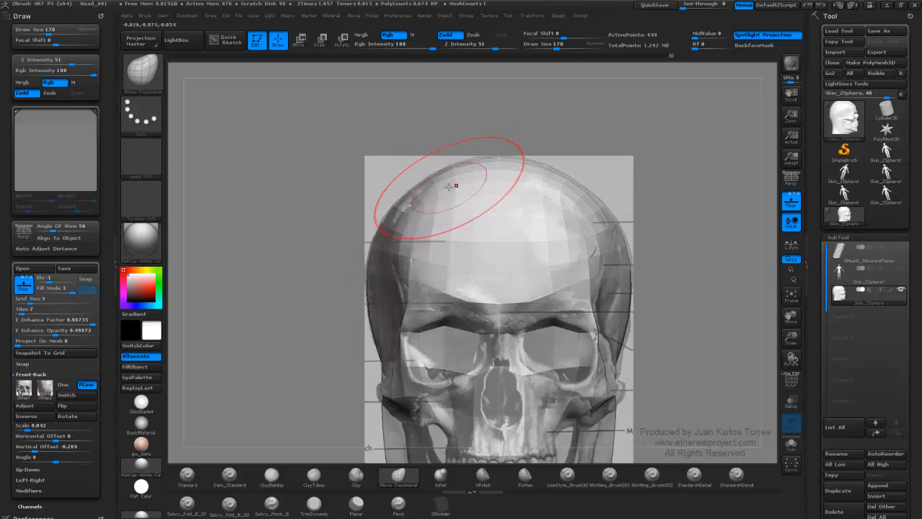
pyautogui.press('d')
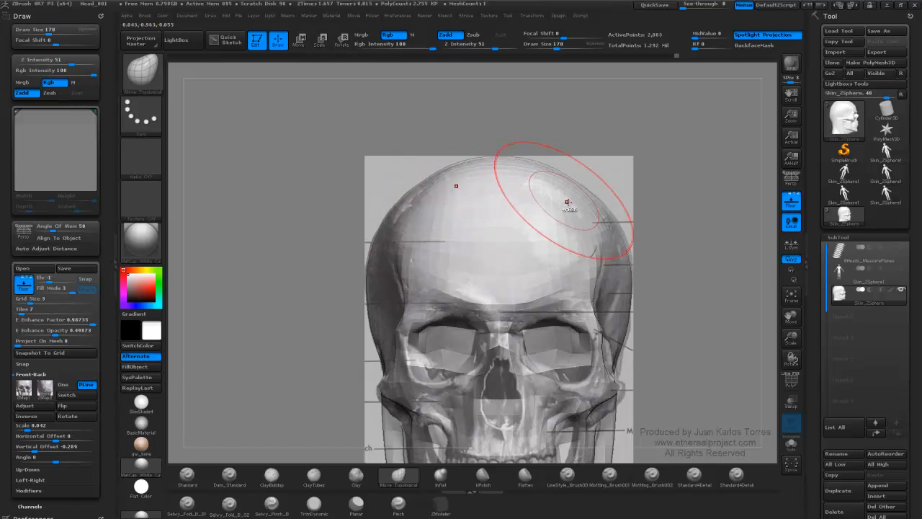
# Adjust the jaw's side edge and lower corner to the front reference outline with Move Topological at draw size 170.
pyautogui.keyDown('ctrl'); pyautogui.moveTo(553, 209); pyautogui.dragTo(552, 153, button='right'); pyautogui.keyUp('ctrl')
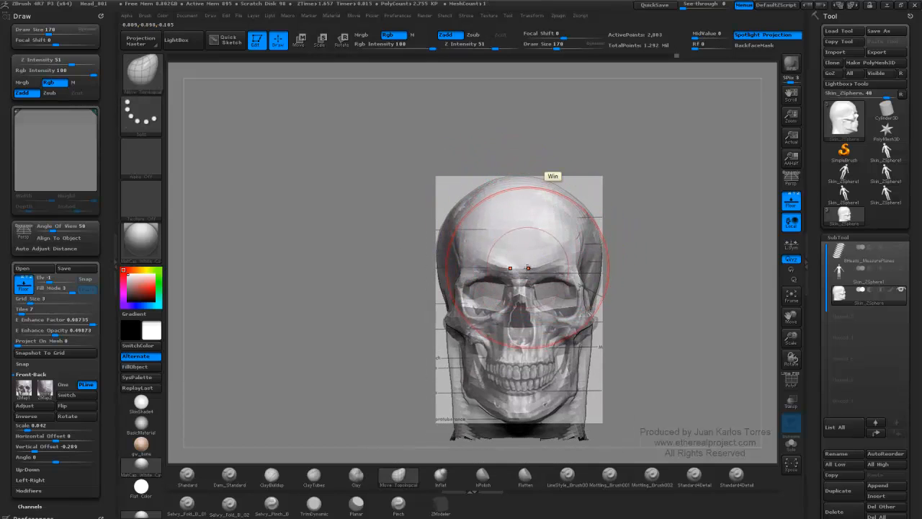
pyautogui.moveTo(530, 250); pyautogui.dragTo(587, 247, button='right')
pyautogui.keyDown('shift'); pyautogui.moveTo(643, 245); pyautogui.dragTo(585, 173, button='right'); pyautogui.keyUp('shift')
pyautogui.moveTo(459, 265)
pyautogui.keyDown('ctrl'); pyautogui.mouseDown(button='right')
pyautogui.moveTo(454, 315)
pyautogui.moveTo(435, 296)
pyautogui.moveTo(433, 237)
pyautogui.mouseUp(button='right'); pyautogui.keyUp('ctrl')
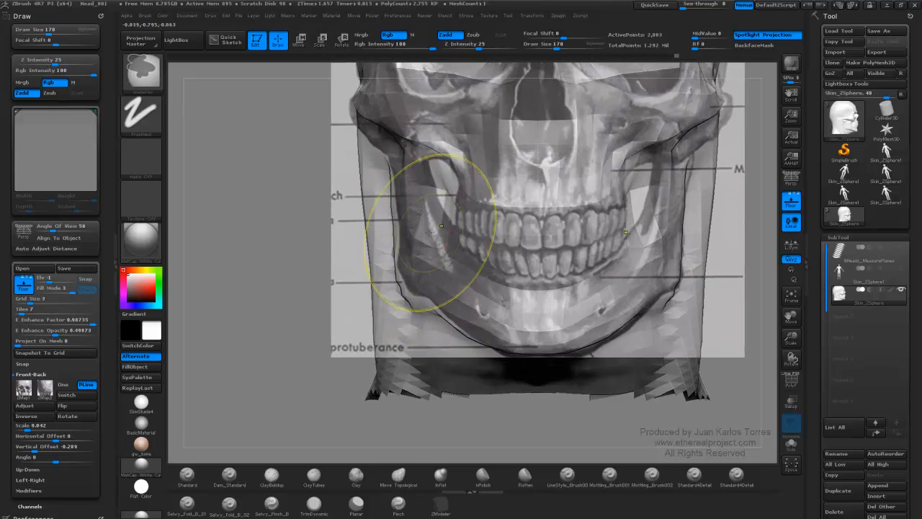
pyautogui.moveTo(392, 215); pyautogui.dragTo(402, 214)
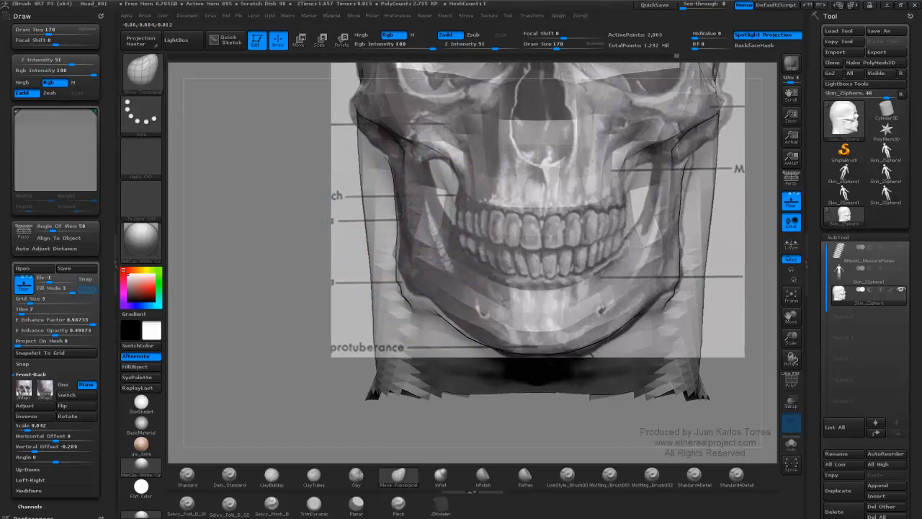
pyautogui.moveTo(419, 306)
pyautogui.mouseDown()
pyautogui.moveTo(427, 301)
pyautogui.moveTo(407, 292)
pyautogui.mouseUp()
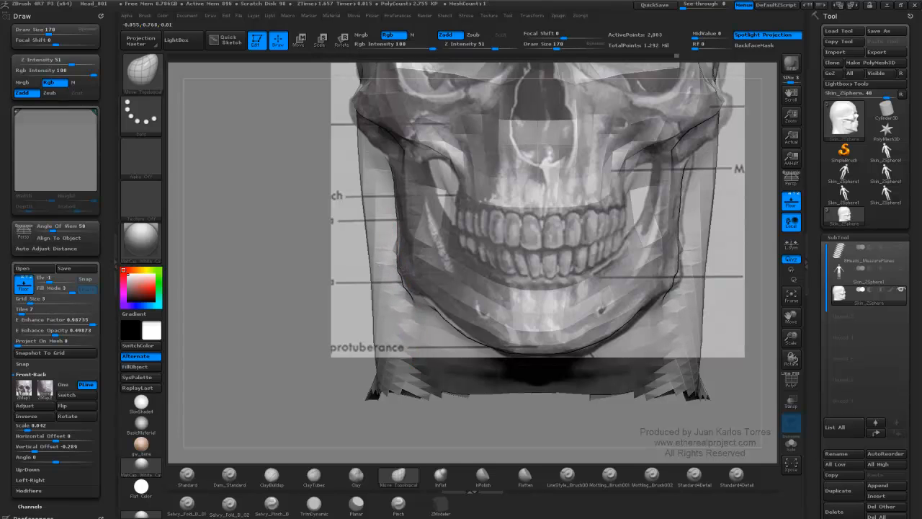
# Reshape the hollow beneath the cheekbone with Move Topological at draw size 105 and check it against the side reference.
pyautogui.moveTo(489, 311)
pyautogui.keyDown('ctrl'); pyautogui.mouseDown(button='right')
pyautogui.moveTo(507, 232)
pyautogui.moveTo(510, 252)
pyautogui.moveTo(460, 299)
pyautogui.moveTo(468, 317)
pyautogui.mouseUp(button='right'); pyautogui.keyUp('ctrl')
pyautogui.press('space')
pyautogui.moveTo(472, 278); pyautogui.dragTo(462, 277)
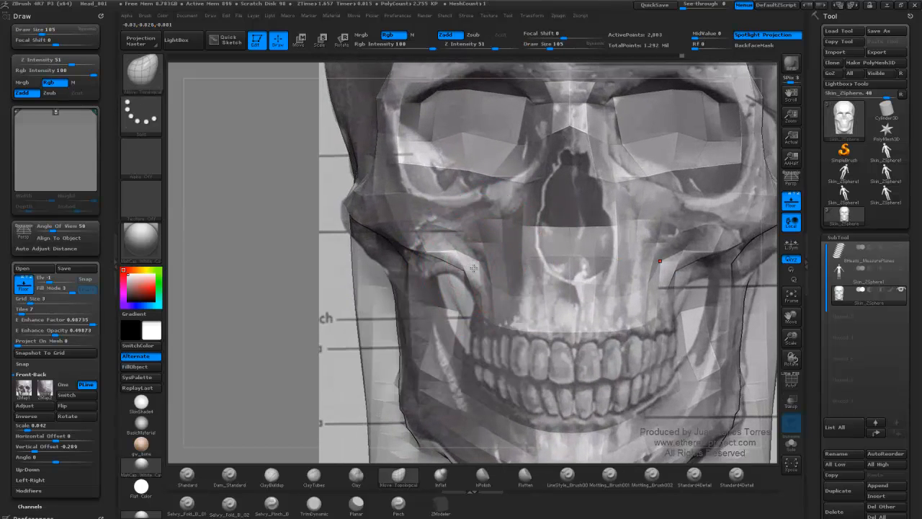
pyautogui.moveTo(473, 268)
pyautogui.mouseDown(button='right')
pyautogui.moveTo(520, 263)
pyautogui.moveTo(504, 241)
pyautogui.moveTo(464, 230)
pyautogui.mouseUp(button='right')
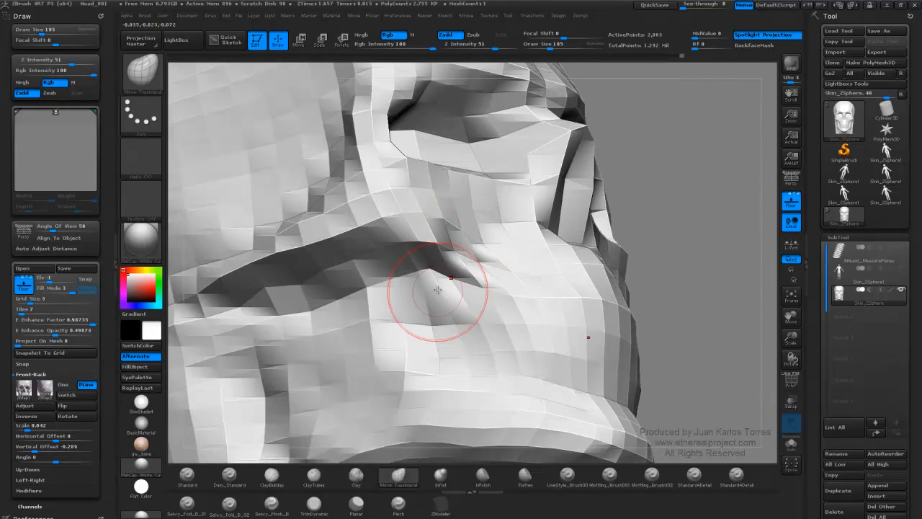
pyautogui.moveTo(427, 282)
pyautogui.mouseDown(button='right')
pyautogui.moveTo(441, 280)
pyautogui.moveTo(433, 287)
pyautogui.mouseUp(button='right')
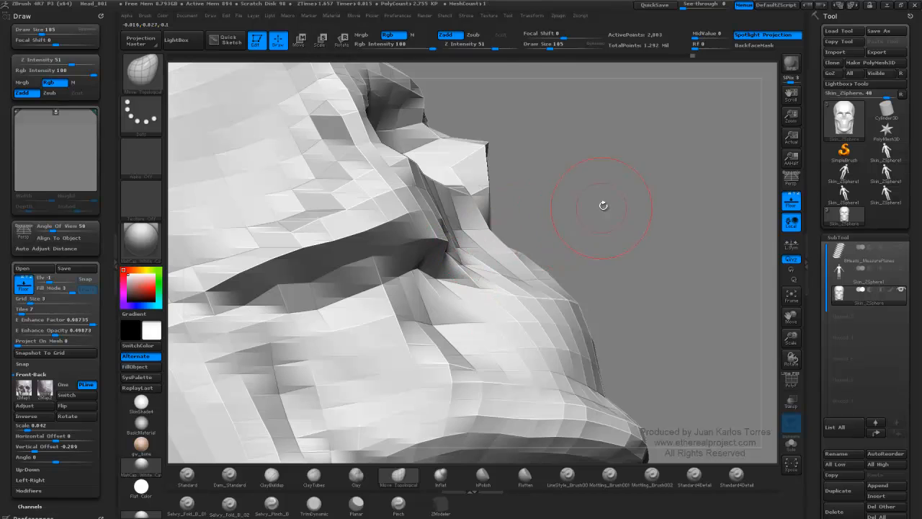
pyautogui.keyDown('shift'); pyautogui.moveTo(604, 206); pyautogui.dragTo(552, 261, button='right'); pyautogui.keyUp('shift')
pyautogui.press('d')
pyautogui.moveTo(552, 260)
pyautogui.mouseDown(button='right')
pyautogui.moveTo(445, 262)
pyautogui.moveTo(562, 231)
pyautogui.mouseUp(button='right')
pyautogui.keyDown('shift'); pyautogui.moveTo(595, 166); pyautogui.dragTo(563, 192, button='right'); pyautogui.keyUp('shift')
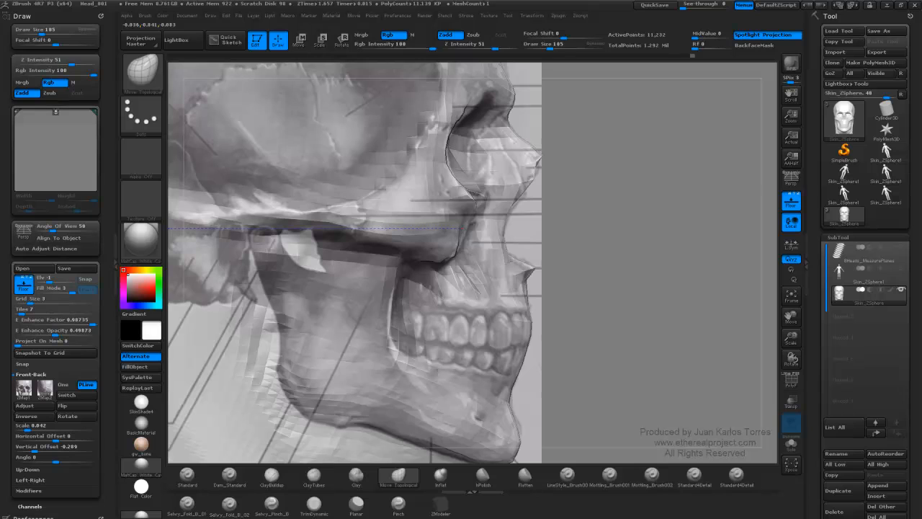
# Refine the cheekbone and the surface below the eye socket with ClayTubes at draw size 62.
pyautogui.rightClick(473, 225)
pyautogui.click(315, 476)
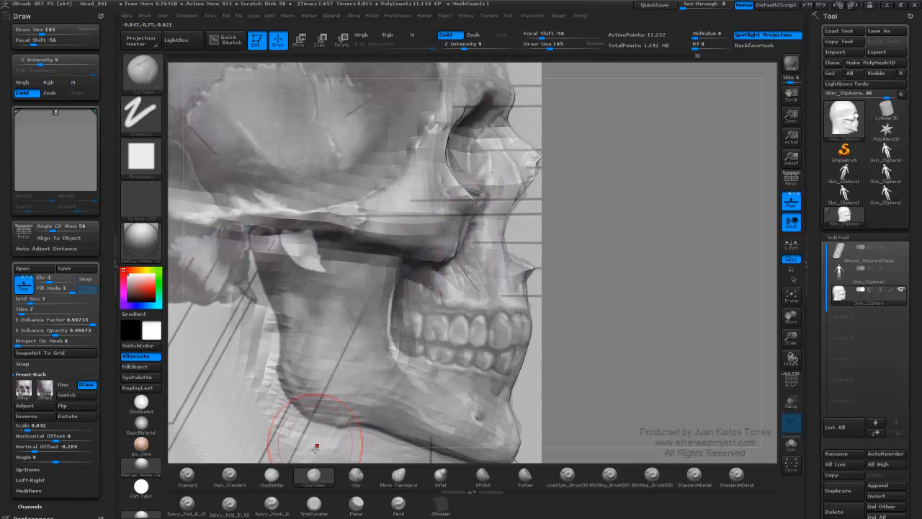
pyautogui.rightClick(396, 299)
pyautogui.moveTo(396, 308); pyautogui.dragTo(390, 309)
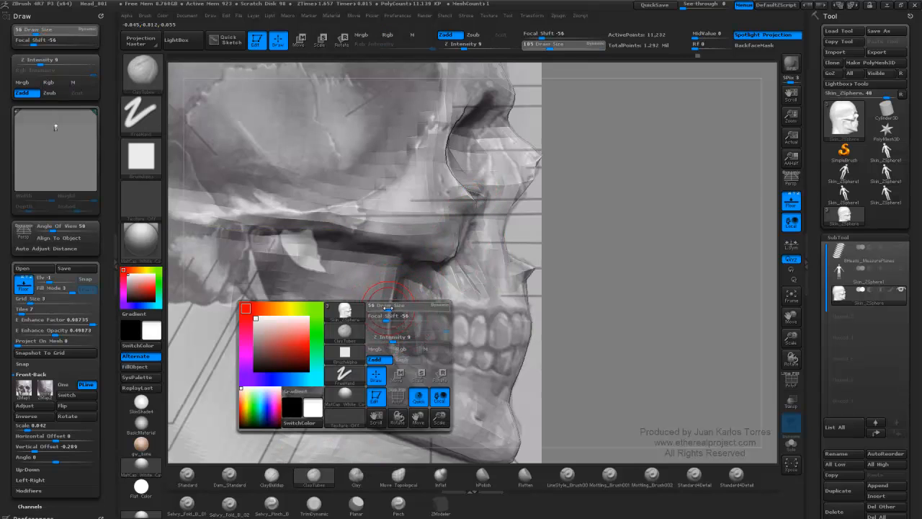
pyautogui.moveTo(462, 253)
pyautogui.mouseDown(button='right')
pyautogui.moveTo(442, 249)
pyautogui.moveTo(471, 237)
pyautogui.mouseUp(button='right')
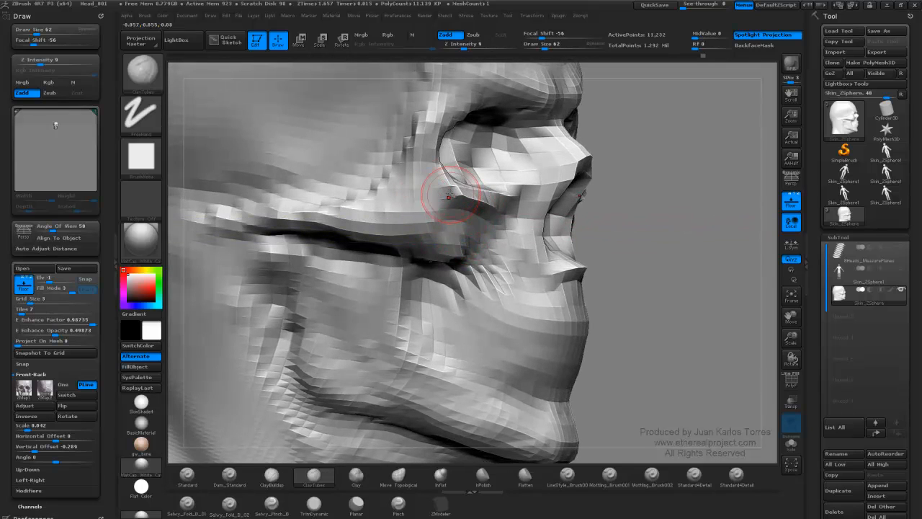
pyautogui.keyDown('shift'); pyautogui.moveTo(667, 239); pyautogui.dragTo(673, 238); pyautogui.keyUp('shift')
# Compare the whole head with the front reference, hide the reference image and quick-save the project.
pyautogui.keyDown('ctrl'); pyautogui.moveTo(673, 238); pyautogui.dragTo(609, 229, button='right'); pyautogui.keyUp('ctrl')
pyautogui.moveTo(609, 229)
pyautogui.mouseDown(button='right')
pyautogui.moveTo(570, 216)
pyautogui.moveTo(553, 231)
pyautogui.mouseUp(button='right')
pyautogui.moveTo(640, 232)
pyautogui.keyDown('shift'); pyautogui.mouseDown(button='right')
pyautogui.moveTo(673, 237)
pyautogui.moveTo(599, 243)
pyautogui.moveTo(651, 242)
pyautogui.mouseUp(button='right'); pyautogui.keyUp('shift')
pyautogui.moveTo(576, 236)
pyautogui.keyDown('alt'); pyautogui.mouseDown(button='right')
pyautogui.moveTo(618, 261)
pyautogui.moveTo(608, 251)
pyautogui.mouseUp(button='right'); pyautogui.keyUp('alt')
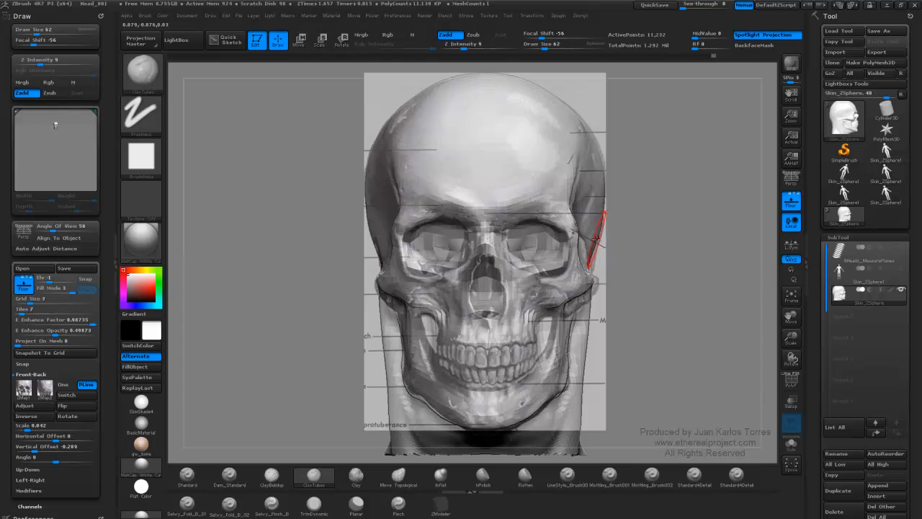
pyautogui.hotkey('shift', 'p')
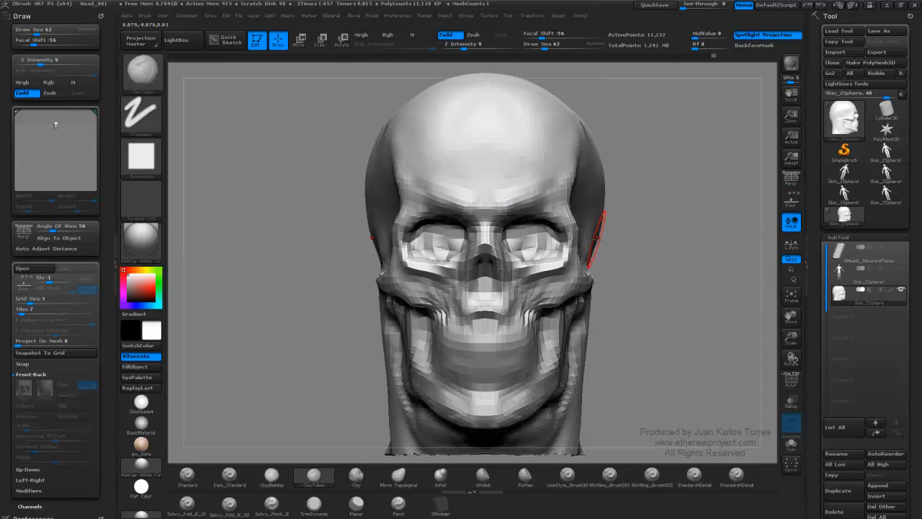
pyautogui.click(656, 6)
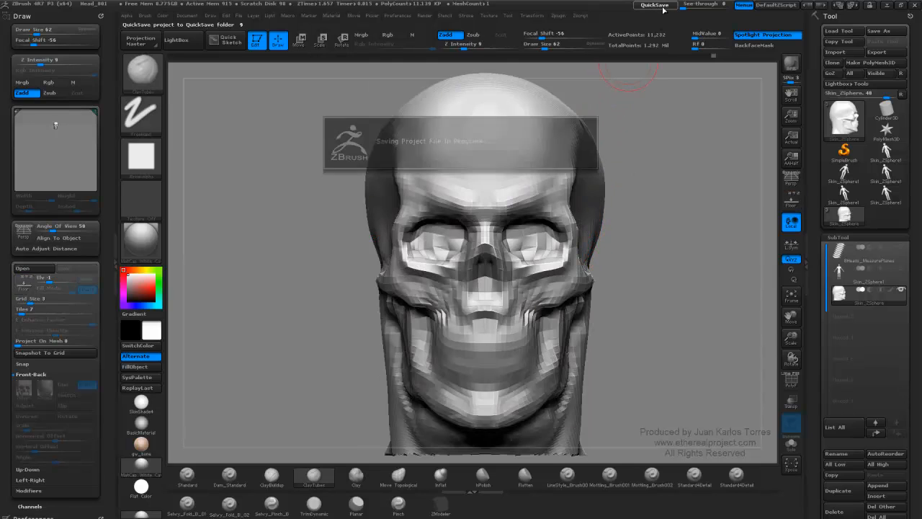
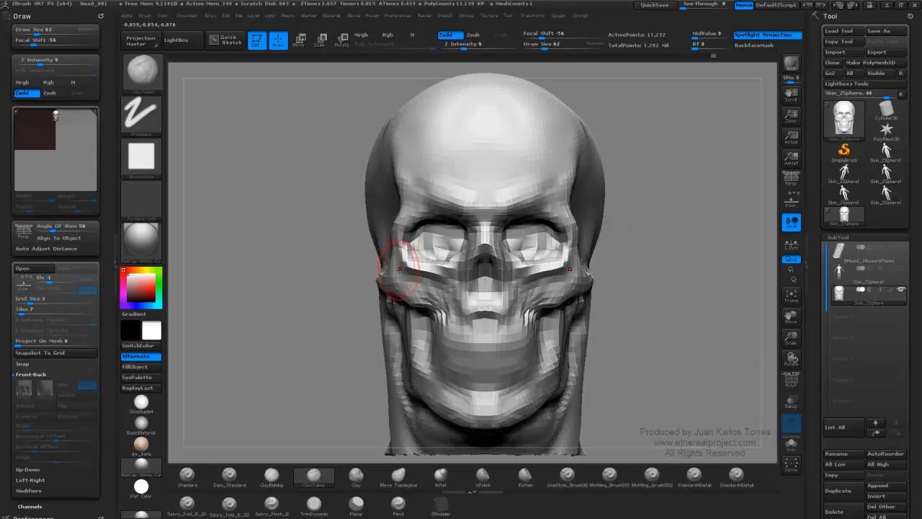
# Shape and smooth the outer rim of the eye sockets beside the temples with ClayTubes at draw size 62.
pyautogui.moveTo(331, 279)
pyautogui.mouseDown()
pyautogui.moveTo(403, 274)
pyautogui.moveTo(298, 268)
pyautogui.mouseUp()
pyautogui.moveTo(368, 291); pyautogui.dragTo(402, 247)
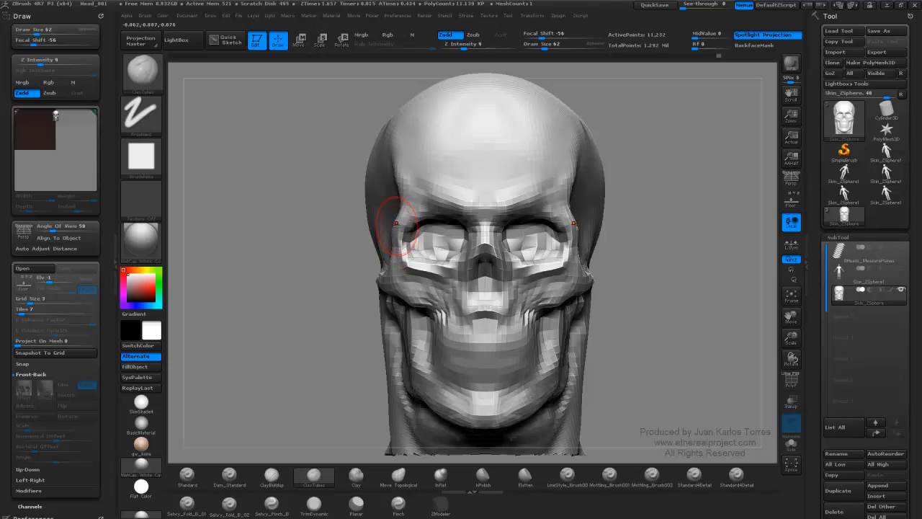
pyautogui.keyDown('shift'); pyautogui.moveTo(378, 249); pyautogui.dragTo(379, 247); pyautogui.keyUp('shift')
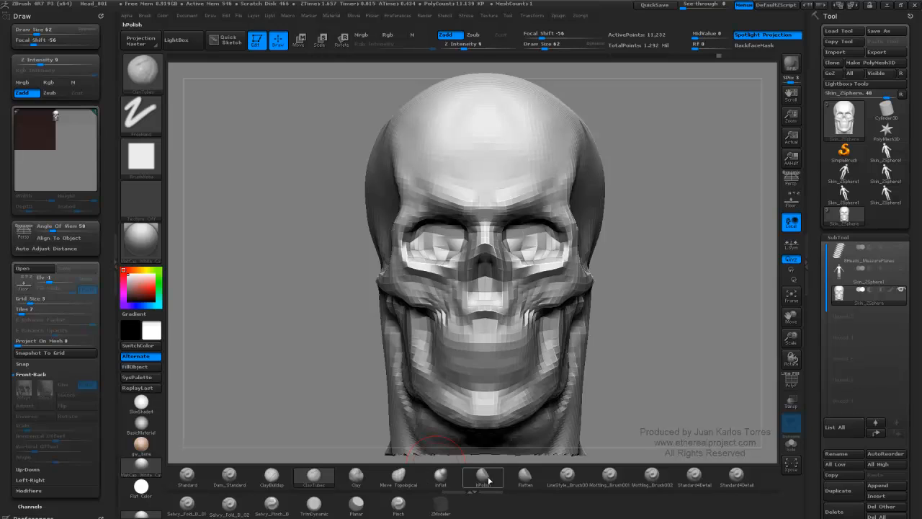
# Adjust the contour of the eye sockets, including their lower rim, with Move Topological at draw size 62.
pyautogui.click(399, 476)
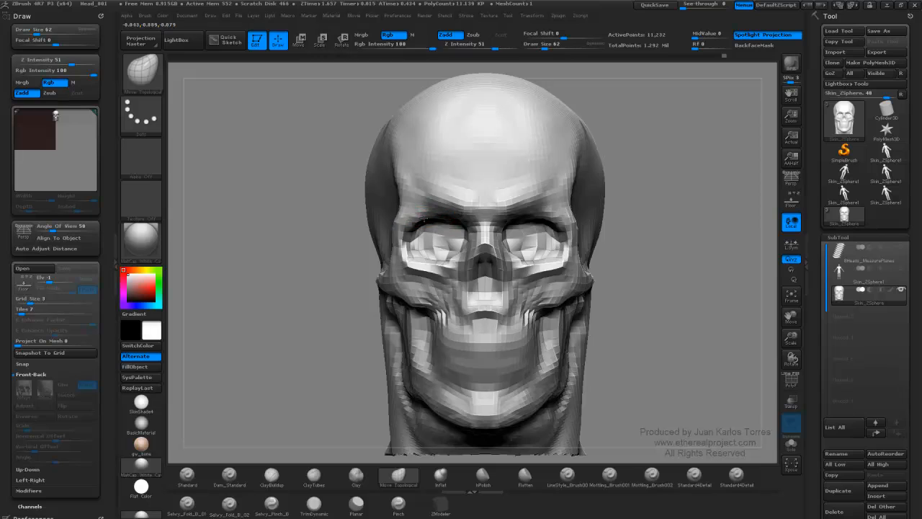
pyautogui.moveTo(418, 266); pyautogui.dragTo(447, 266)
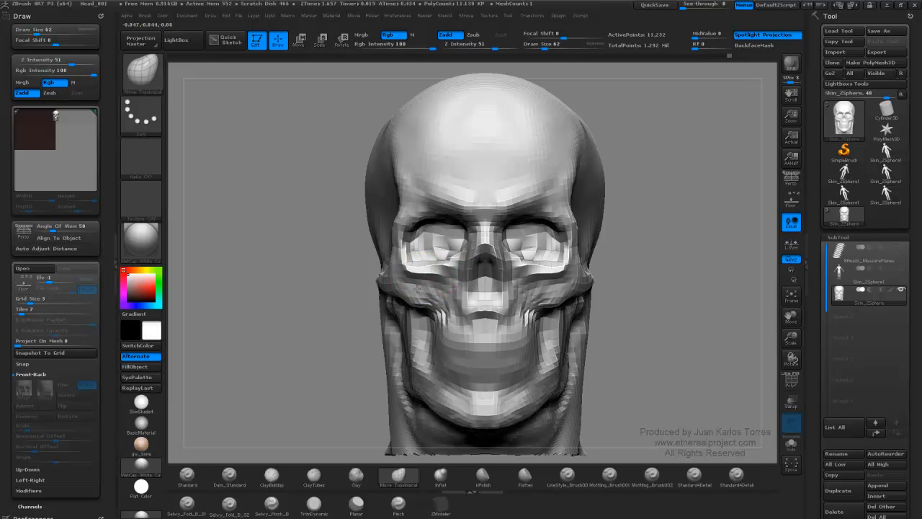
pyautogui.moveTo(339, 275)
pyautogui.mouseDown()
pyautogui.moveTo(475, 276)
pyautogui.moveTo(340, 274)
pyautogui.mouseUp()
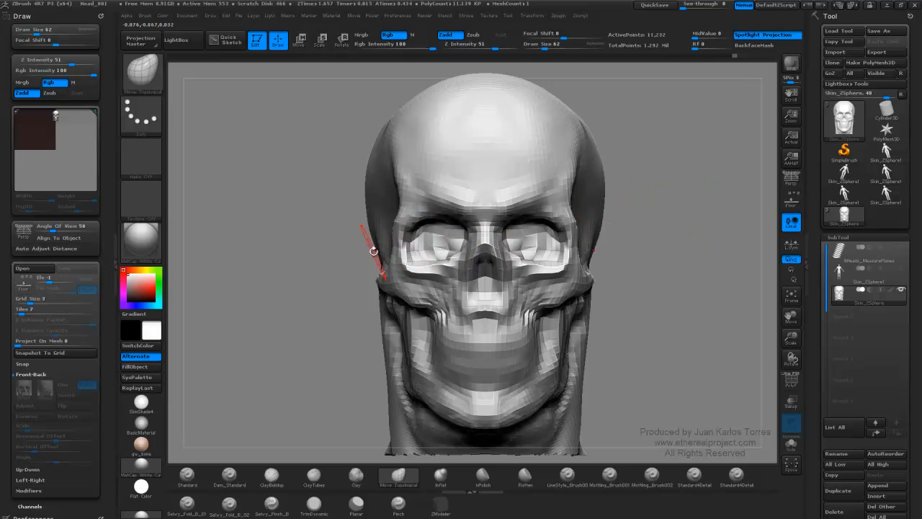
# Reshape the temples at a lower subdivision level with Move Topological at draw size 140 and inspect them from the side.
pyautogui.press('space')
pyautogui.moveTo(370, 250); pyautogui.dragTo(379, 250)
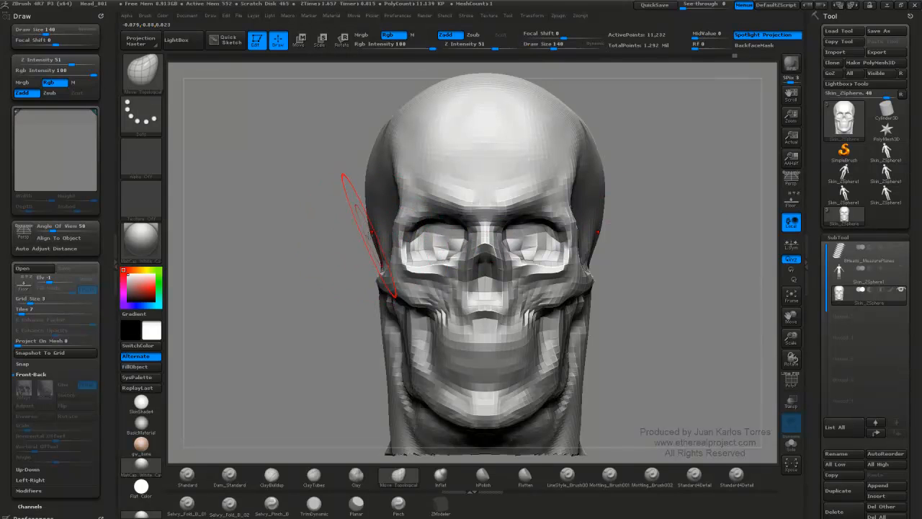
pyautogui.hotkey('shift', 'd')
pyautogui.hotkey('shift', 'd')
pyautogui.press('d')
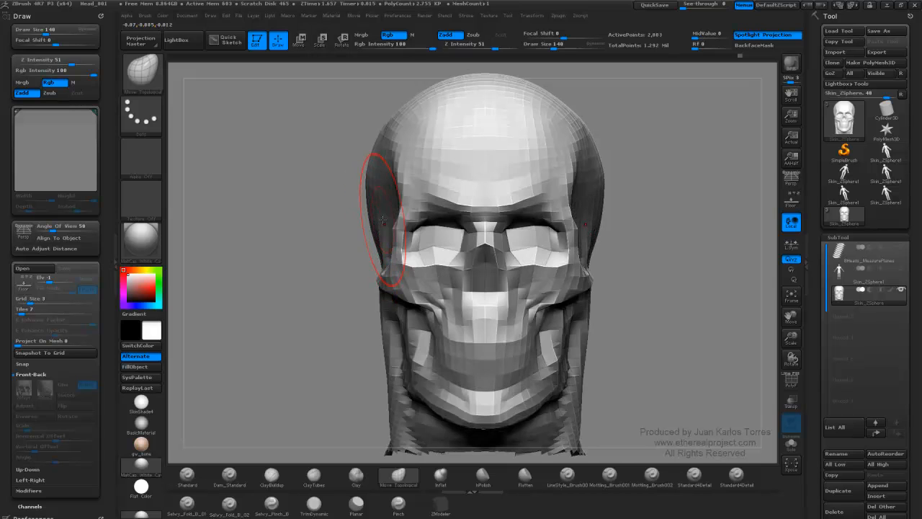
pyautogui.moveTo(371, 175)
pyautogui.mouseDown()
pyautogui.moveTo(391, 206)
pyautogui.moveTo(381, 249)
pyautogui.moveTo(670, 181)
pyautogui.moveTo(637, 211)
pyautogui.mouseUp()
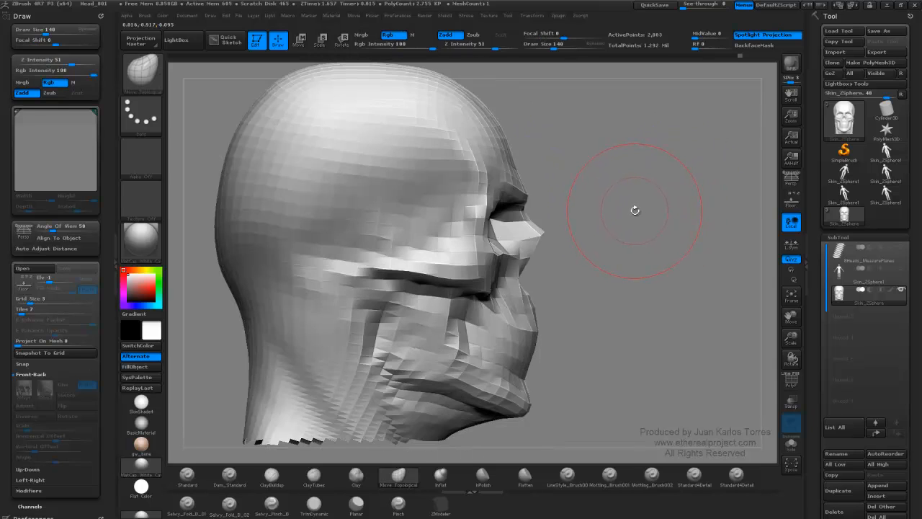
# Raise the subdivision level and mask the face, jaw and neck with MaskLasso, leaving the cranium unmasked.
pyautogui.hotkey('ctrl', 'd')
pyautogui.moveTo(216, 309)
pyautogui.keyDown('ctrl'); pyautogui.mouseDown()
pyautogui.moveTo(225, 296)
pyautogui.moveTo(322, 263)
pyautogui.moveTo(440, 252)
pyautogui.mouseUp(); pyautogui.keyUp('ctrl')
pyautogui.keyDown('ctrl'); pyautogui.moveTo(605, 181); pyautogui.dragTo(625, 182); pyautogui.keyUp('ctrl')
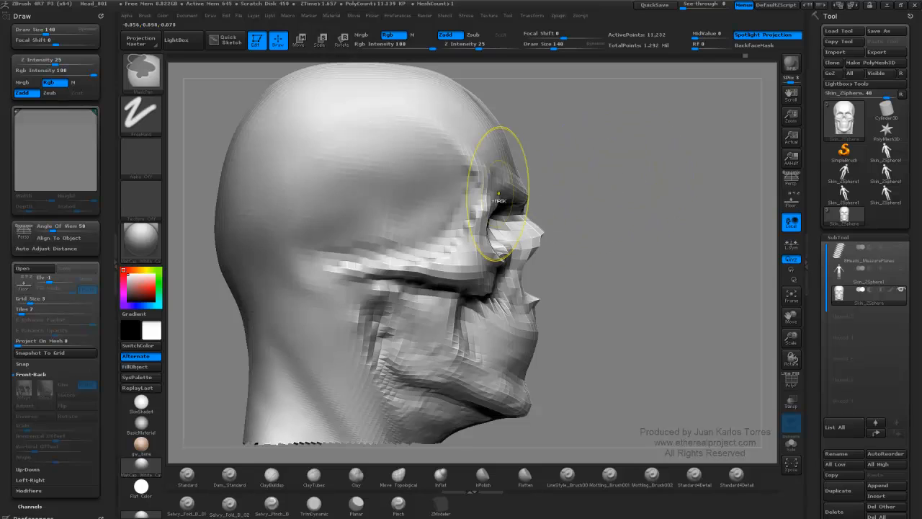
pyautogui.keyDown('ctrl'); pyautogui.click(162, 81); pyautogui.keyUp('ctrl')
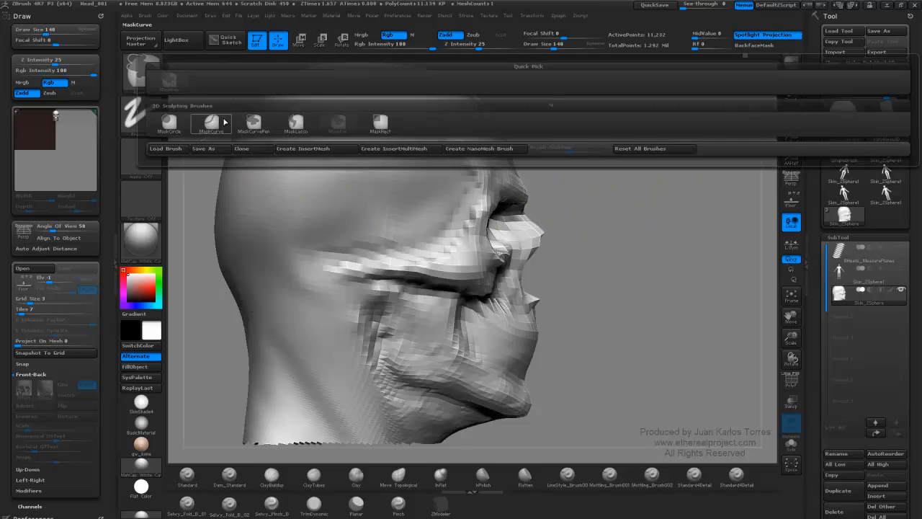
pyautogui.click(296, 124)
pyautogui.moveTo(206, 337)
pyautogui.keyDown('ctrl'); pyautogui.mouseDown()
pyautogui.moveTo(282, 273)
pyautogui.moveTo(446, 238)
pyautogui.moveTo(532, 163)
pyautogui.moveTo(515, 424)
pyautogui.moveTo(234, 353)
pyautogui.moveTo(353, 336)
pyautogui.moveTo(173, 351)
pyautogui.moveTo(189, 341)
pyautogui.mouseUp(); pyautogui.keyUp('ctrl')
pyautogui.moveTo(345, 247); pyautogui.dragTo(249, 243, button='right')
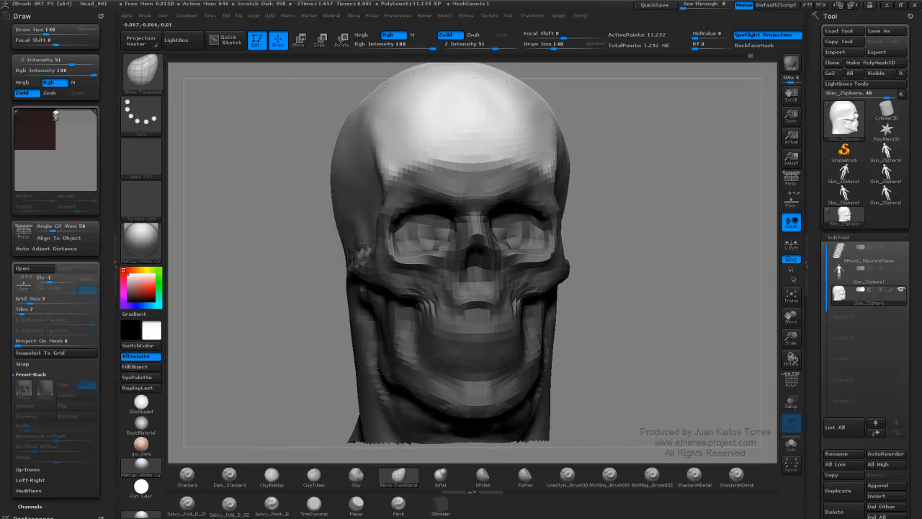
# Shape the temples and the lower sides of the unmasked cranium above the cheekbones with Move Topological at draw size 70.
pyautogui.moveTo(576, 216); pyautogui.dragTo(634, 214)
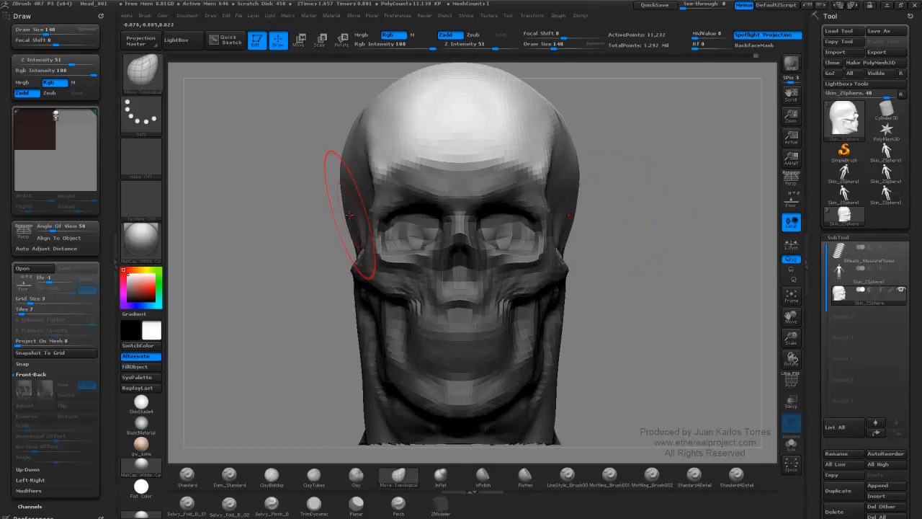
pyautogui.moveTo(350, 215); pyautogui.dragTo(376, 217, button='right')
pyautogui.press('space')
pyautogui.moveTo(365, 222); pyautogui.dragTo(356, 222)
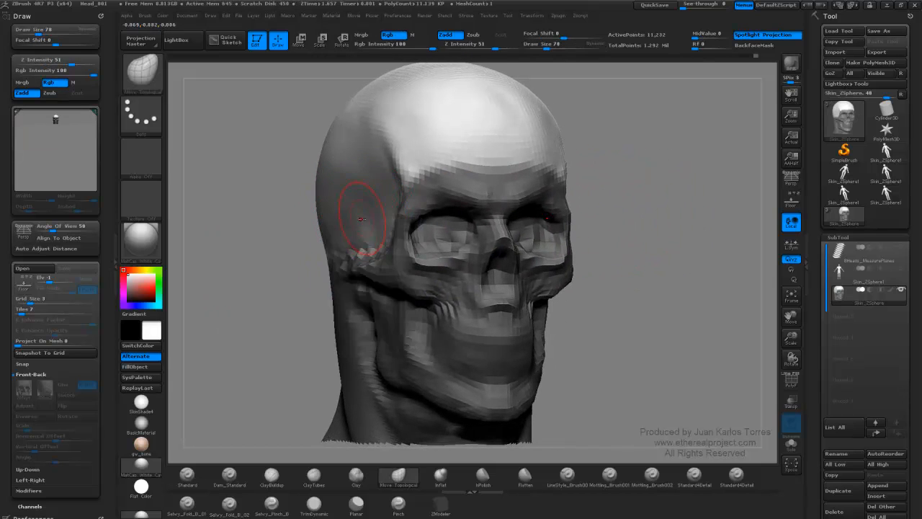
pyautogui.moveTo(362, 218); pyautogui.dragTo(354, 227, button='right')
pyautogui.moveTo(363, 245)
pyautogui.mouseDown()
pyautogui.moveTo(333, 247)
pyautogui.moveTo(415, 221)
pyautogui.mouseUp()
pyautogui.moveTo(672, 188); pyautogui.dragTo(493, 204)
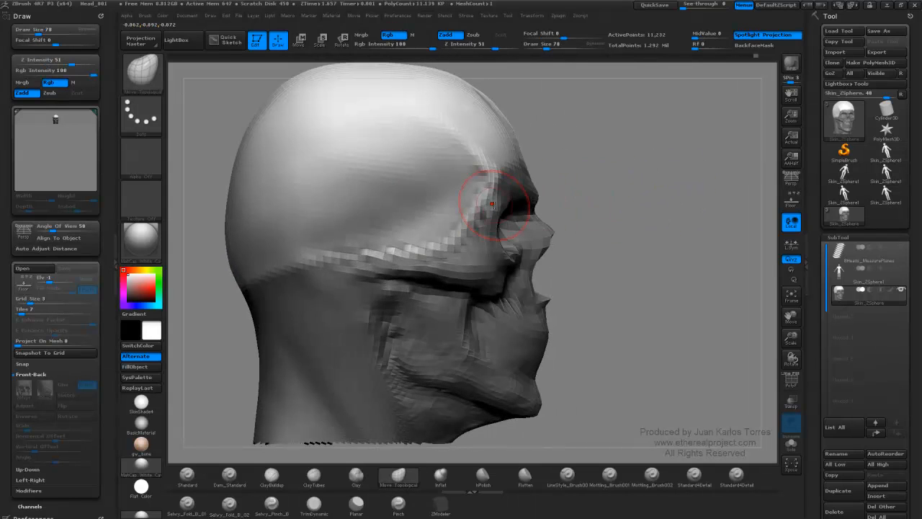
pyautogui.moveTo(479, 211); pyautogui.dragTo(411, 240, button='right')
pyautogui.moveTo(409, 246); pyautogui.dragTo(441, 249)
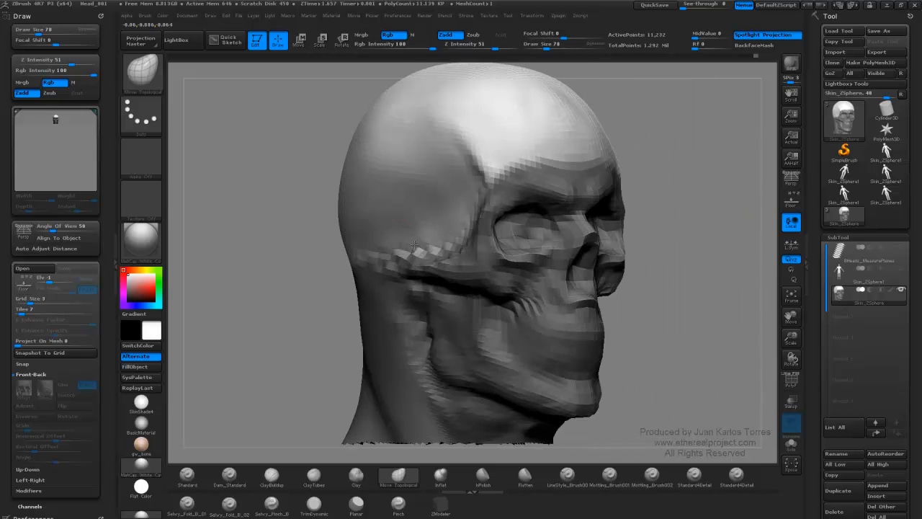
pyautogui.press('super')
pyautogui.click(325, 274)
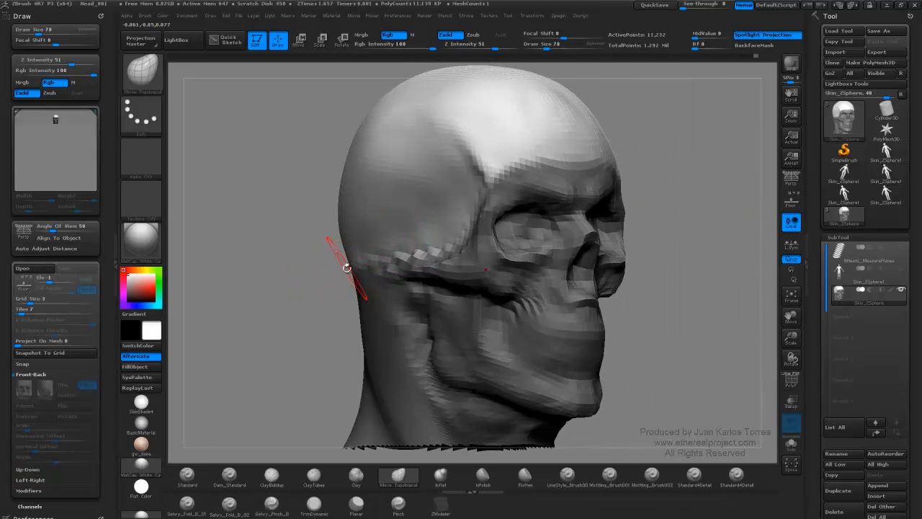
pyautogui.moveTo(347, 268); pyautogui.dragTo(309, 277)
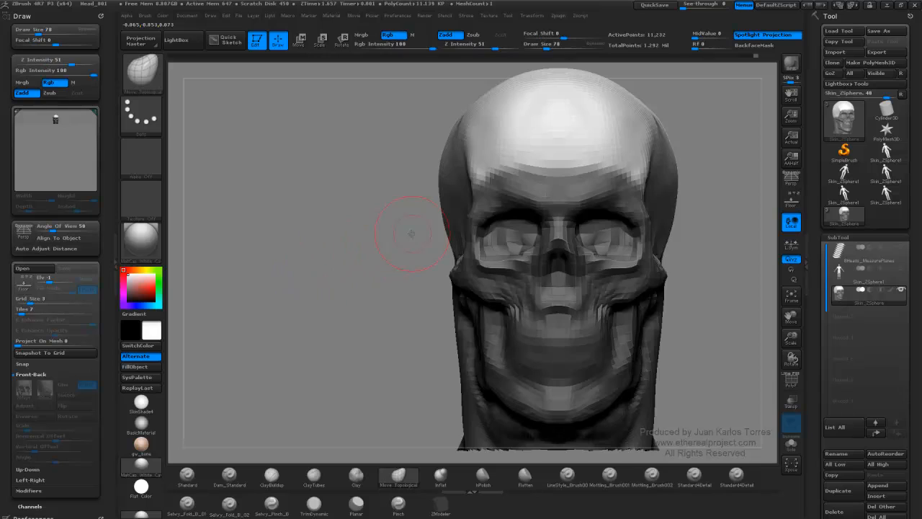
pyautogui.keyDown('alt'); pyautogui.moveTo(412, 233); pyautogui.dragTo(340, 248); pyautogui.keyUp('alt')
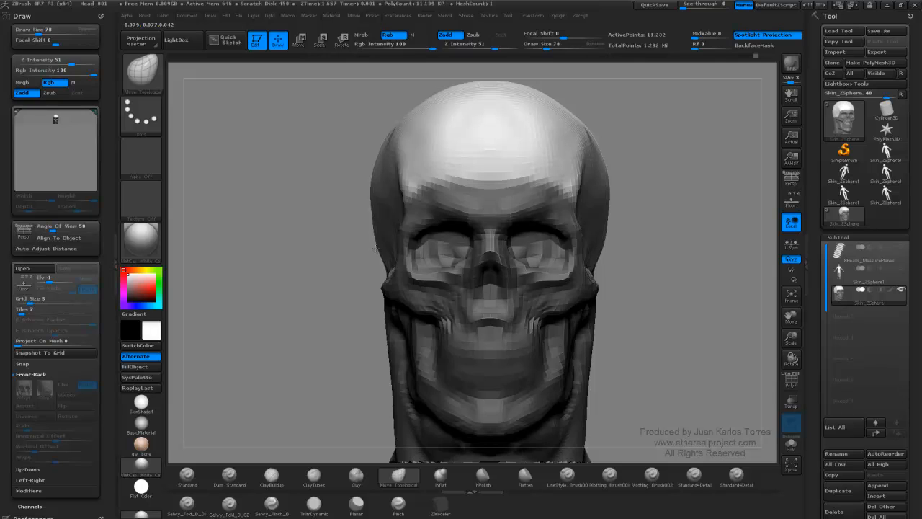
# Adjust the cranium's side and top contour with Move Topological at draw size 150 and clear the mask.
pyautogui.press('space')
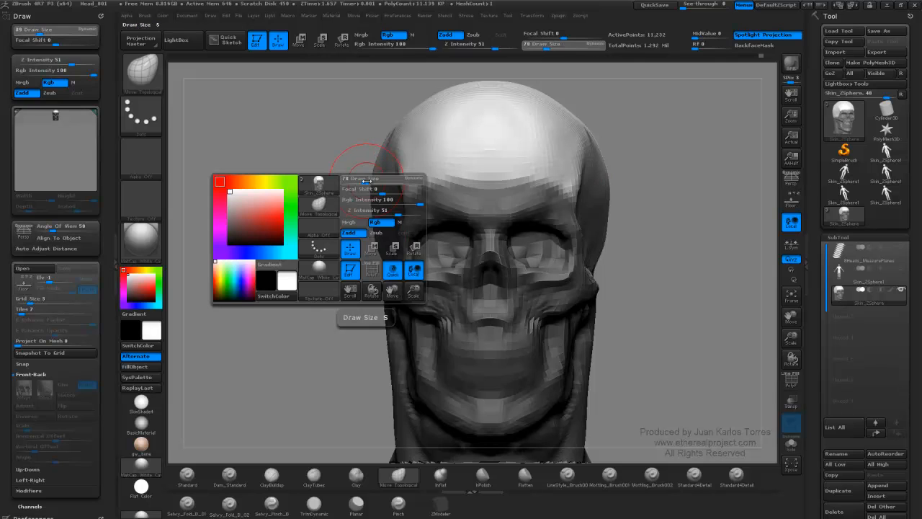
pyautogui.moveTo(365, 180); pyautogui.dragTo(374, 181)
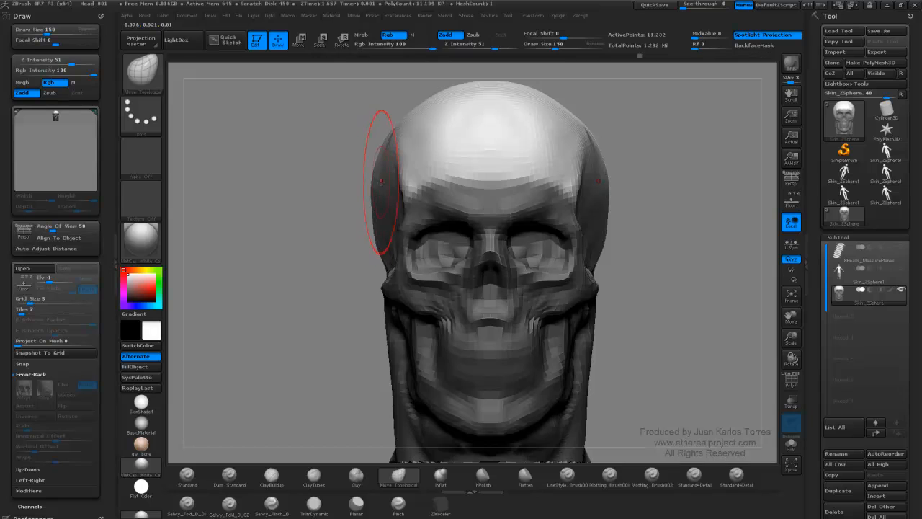
pyautogui.keyDown('alt'); pyautogui.moveTo(402, 163); pyautogui.dragTo(369, 208, button='right'); pyautogui.keyUp('alt')
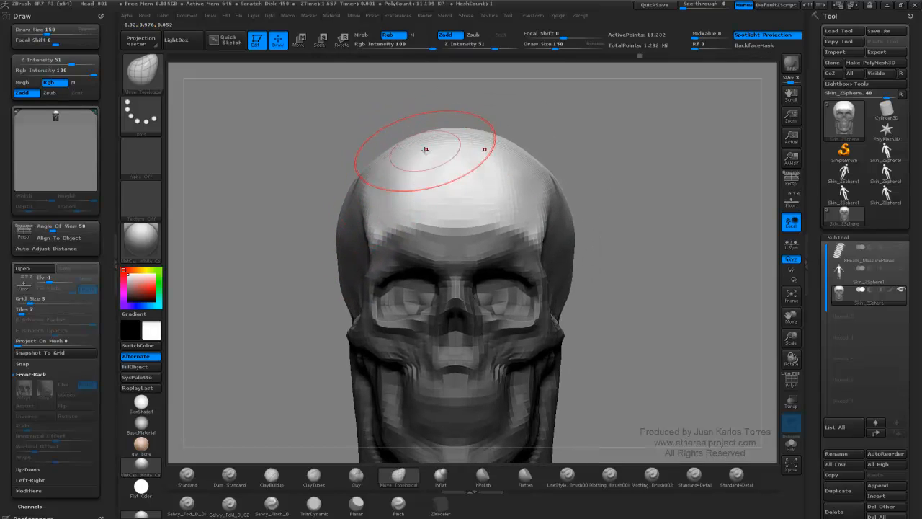
pyautogui.keyDown('alt'); pyautogui.moveTo(443, 195); pyautogui.dragTo(472, 134, button='right'); pyautogui.keyUp('alt')
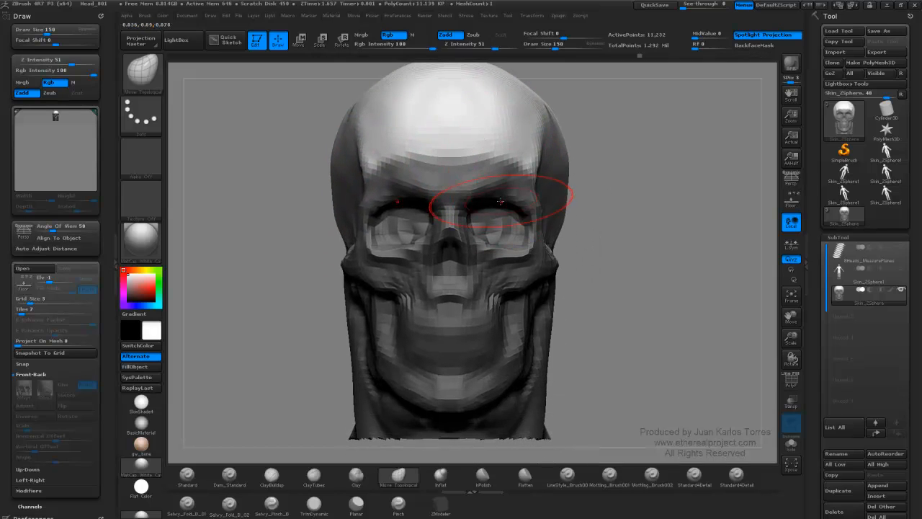
pyautogui.keyDown('alt'); pyautogui.moveTo(500, 202); pyautogui.dragTo(494, 192, button='right'); pyautogui.keyUp('alt')
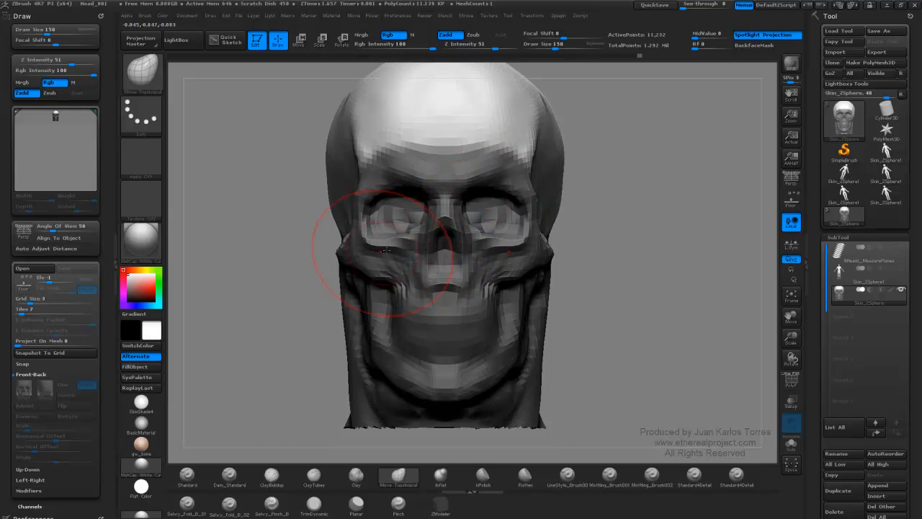
pyautogui.keyDown('ctrl'); pyautogui.moveTo(281, 278); pyautogui.dragTo(275, 301); pyautogui.keyUp('ctrl')
# Unhide the rest of the body and divide the mesh to subdivision level 6.
pyautogui.moveTo(404, 226)
pyautogui.keyDown('ctrl'); pyautogui.mouseDown(button='right')
pyautogui.moveTo(397, 214)
pyautogui.moveTo(389, 237)
pyautogui.mouseUp(button='right'); pyautogui.keyUp('ctrl')
pyautogui.moveTo(389, 238); pyautogui.dragTo(402, 229, button='right')
pyautogui.moveTo(440, 224)
pyautogui.mouseDown()
pyautogui.moveTo(454, 216)
pyautogui.moveTo(440, 202)
pyautogui.moveTo(457, 181)
pyautogui.moveTo(526, 209)
pyautogui.mouseUp()
pyautogui.moveTo(476, 229)
pyautogui.keyDown('ctrl'); pyautogui.mouseDown(button='right')
pyautogui.moveTo(485, 247)
pyautogui.moveTo(474, 270)
pyautogui.moveTo(467, 221)
pyautogui.moveTo(482, 229)
pyautogui.mouseUp(button='right'); pyautogui.keyUp('ctrl')
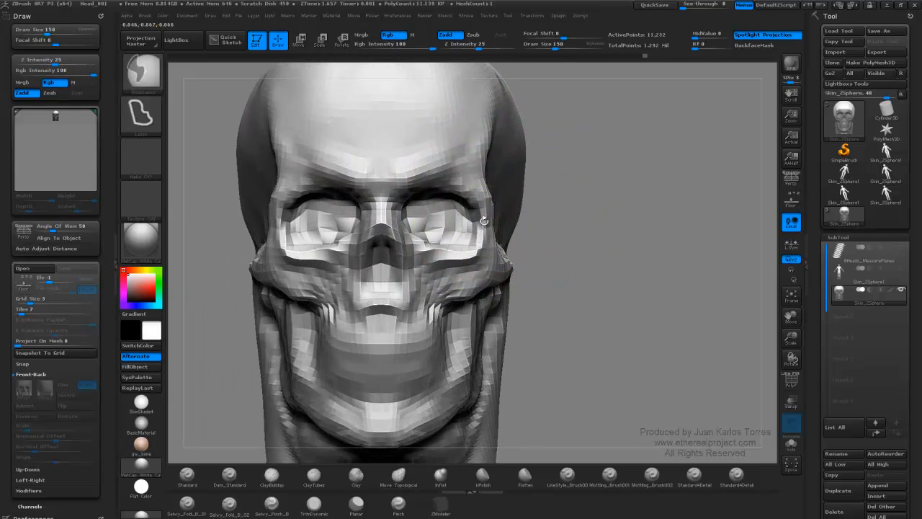
pyautogui.keyDown('ctrl'); pyautogui.moveTo(653, 254); pyautogui.dragTo(582, 239, button='right'); pyautogui.keyUp('ctrl')
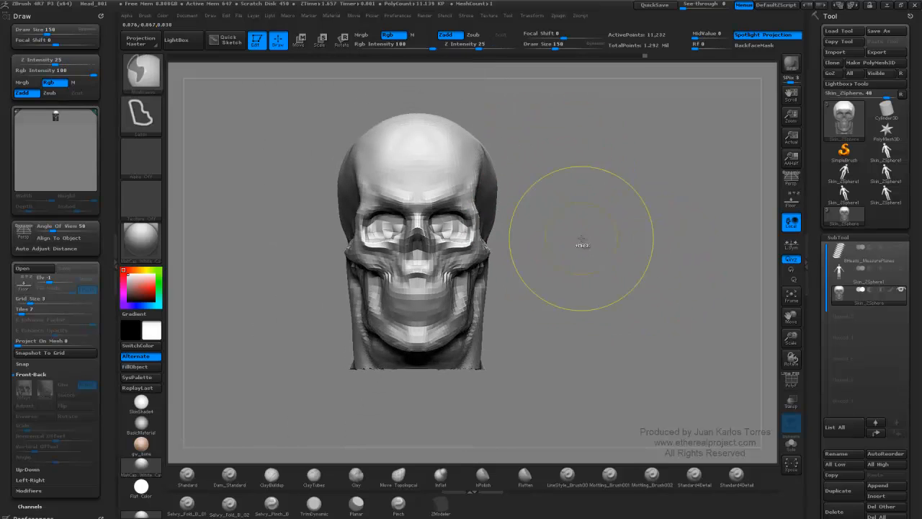
pyautogui.keyDown('ctrl'); pyautogui.keyDown('shift'); pyautogui.click(616, 247); pyautogui.keyUp('shift'); pyautogui.keyUp('ctrl')
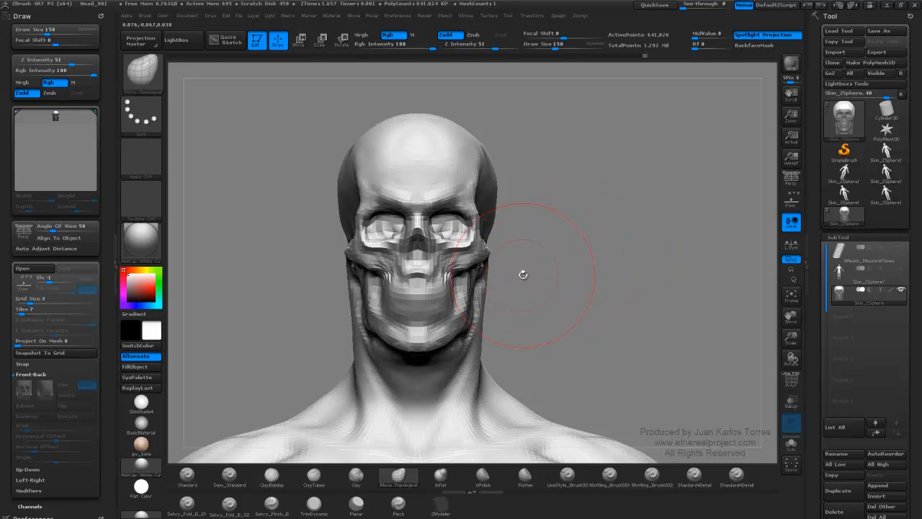
pyautogui.moveTo(588, 258)
pyautogui.mouseDown(button='right')
pyautogui.moveTo(626, 253)
pyautogui.moveTo(586, 252)
pyautogui.moveTo(618, 260)
pyautogui.mouseUp(button='right')
pyautogui.scroll(-5, 865, 288)
pyautogui.click(841, 295)
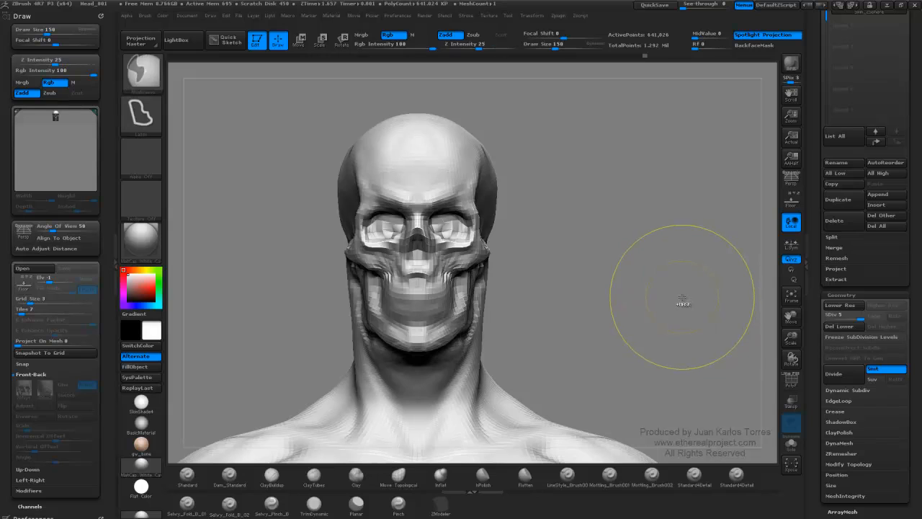
pyautogui.hotkey('ctrl', 'd')
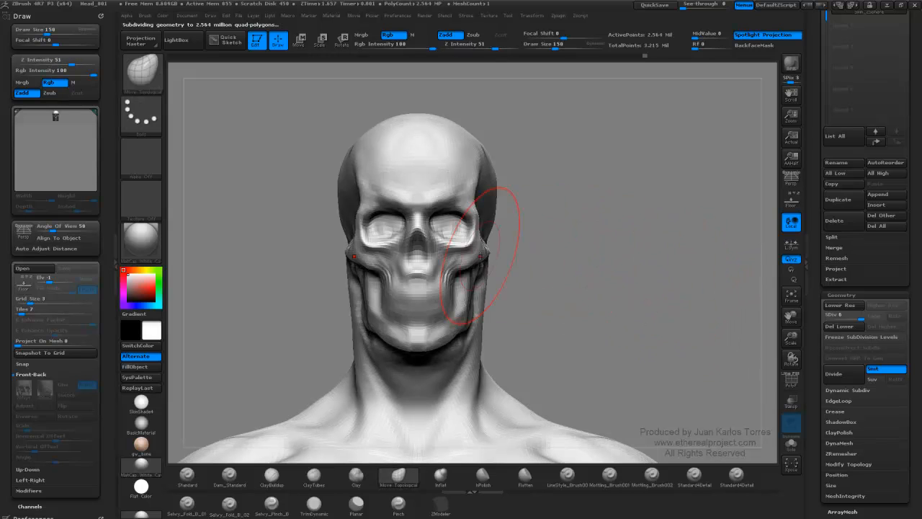
pyautogui.keyDown('ctrl'); pyautogui.moveTo(474, 195); pyautogui.dragTo(470, 229, button='right'); pyautogui.keyUp('ctrl')
pyautogui.press('space')
pyautogui.moveTo(467, 229); pyautogui.dragTo(454, 229)
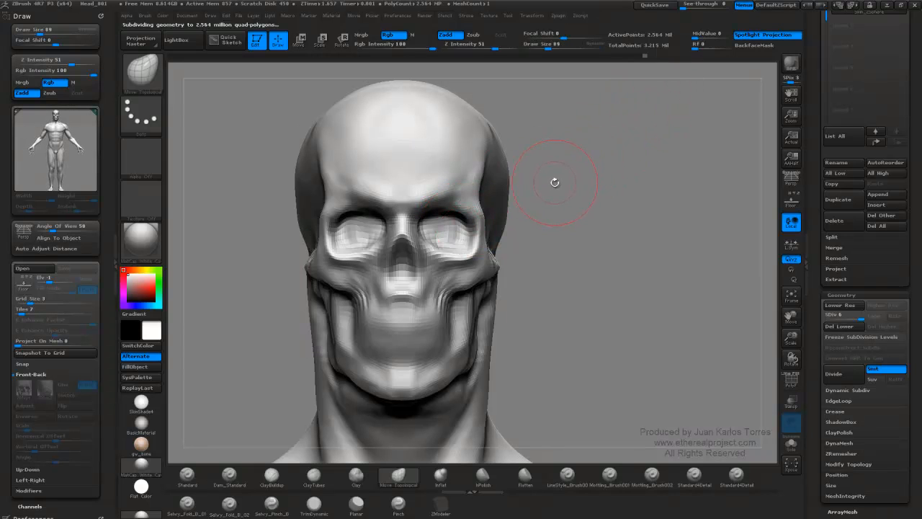
pyautogui.moveTo(493, 207)
pyautogui.mouseDown(button='right')
pyautogui.moveTo(636, 227)
pyautogui.moveTo(636, 199)
pyautogui.moveTo(581, 196)
pyautogui.mouseUp(button='right')
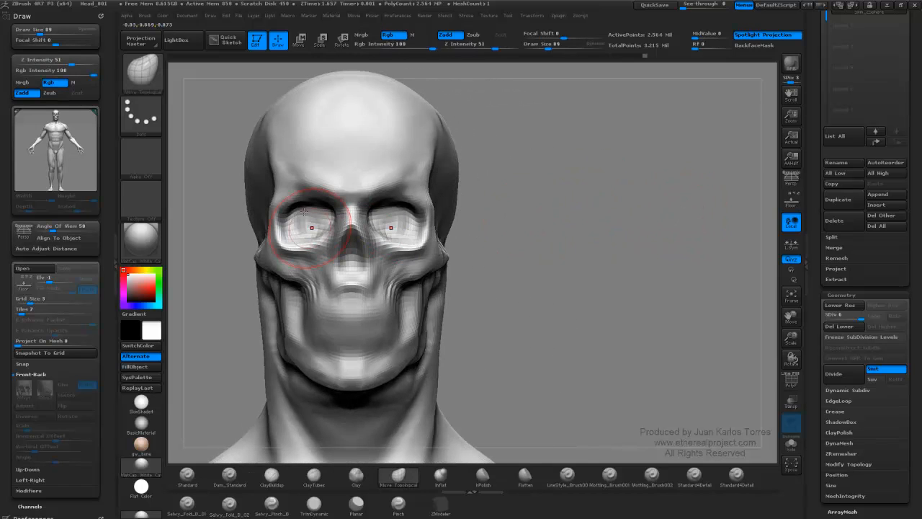
# Build up and smooth the brow ridges above the eye sockets with ClayTubes at draw size 45.
pyautogui.click(304, 469)
pyautogui.press('space')
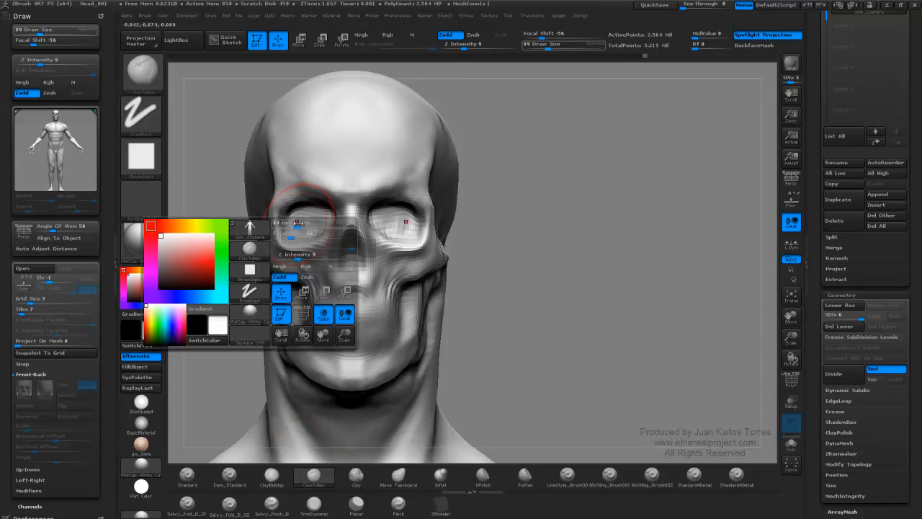
pyautogui.moveTo(290, 226); pyautogui.dragTo(286, 226)
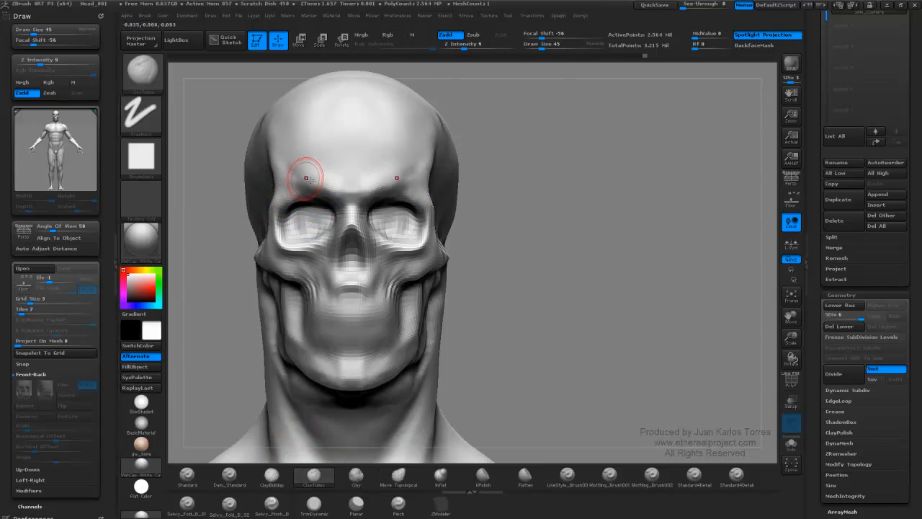
pyautogui.moveTo(312, 182); pyautogui.dragTo(351, 188)
pyautogui.press('shift')
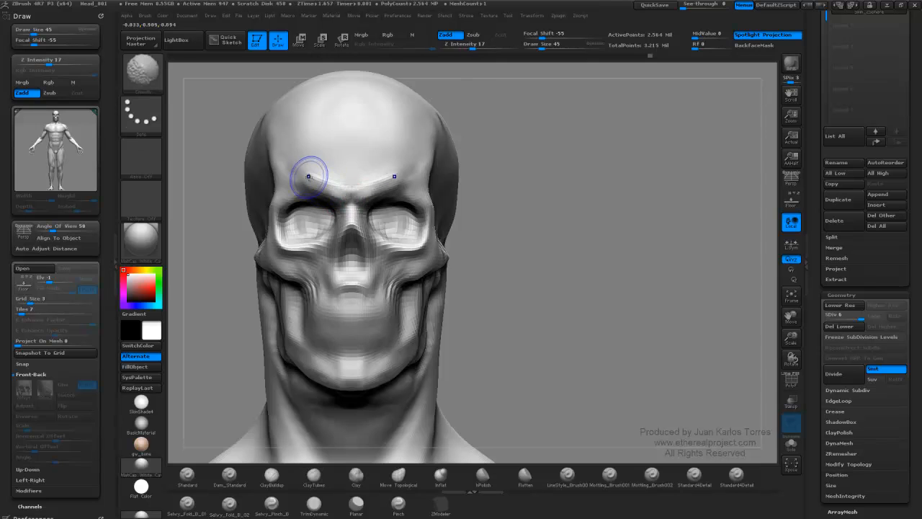
pyautogui.moveTo(277, 201); pyautogui.dragTo(294, 186)
pyautogui.press('shift')
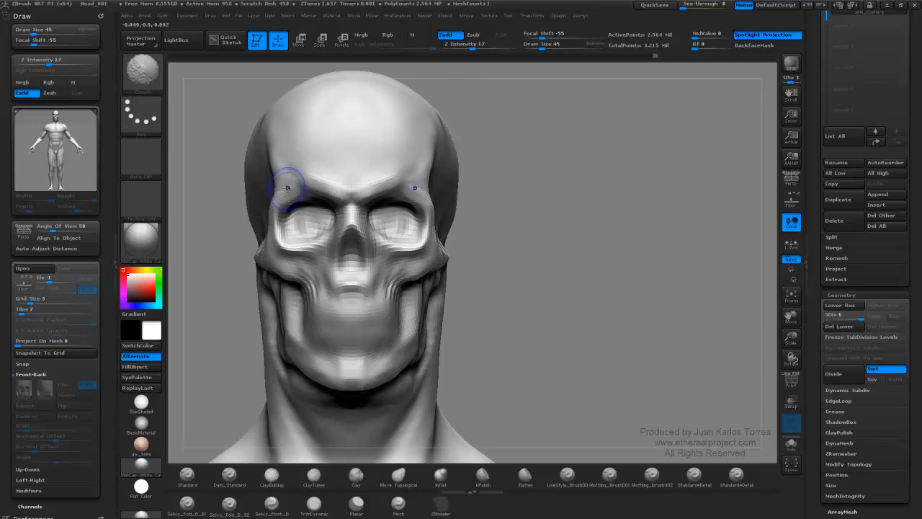
# Refine and smooth the inner edges of the eye sockets beside the nasal bridge with ClayTubes at draw size 22.
pyautogui.press('space')
pyautogui.moveTo(294, 216); pyautogui.dragTo(283, 222)
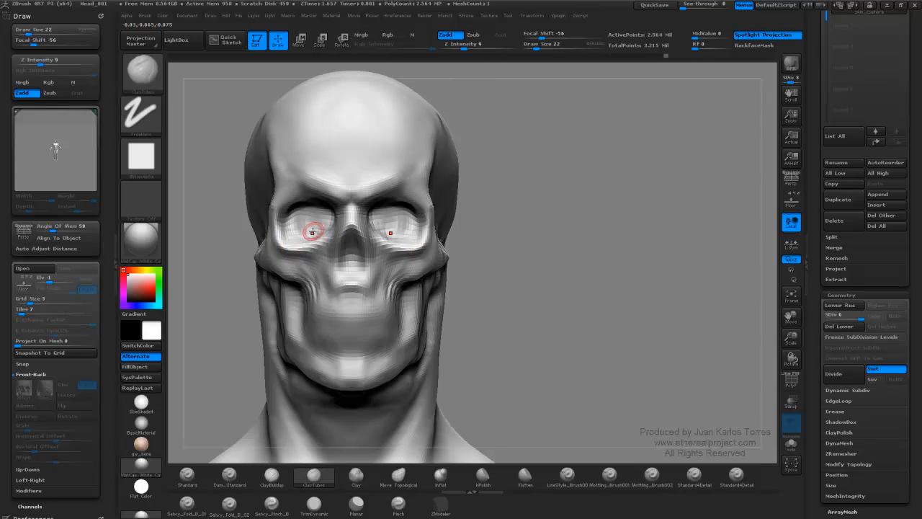
pyautogui.moveTo(313, 231); pyautogui.dragTo(349, 225, button='right')
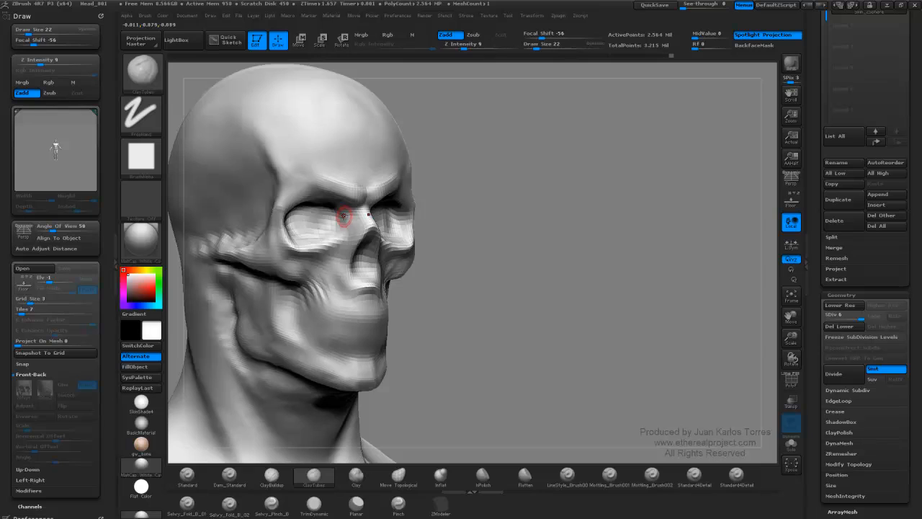
pyautogui.press('shift')
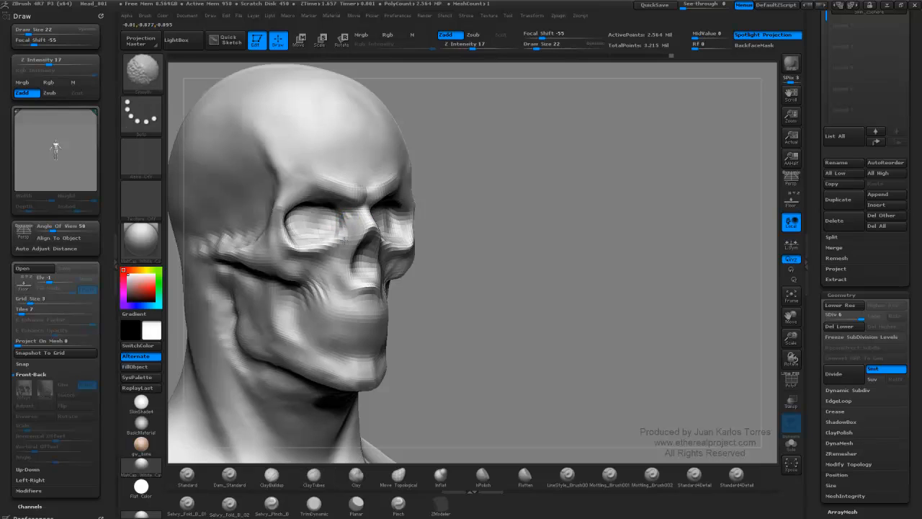
pyautogui.press('shift')
pyautogui.moveTo(281, 203); pyautogui.dragTo(246, 205, button='right')
pyautogui.press('shift')
pyautogui.moveTo(392, 208); pyautogui.dragTo(484, 203, button='right')
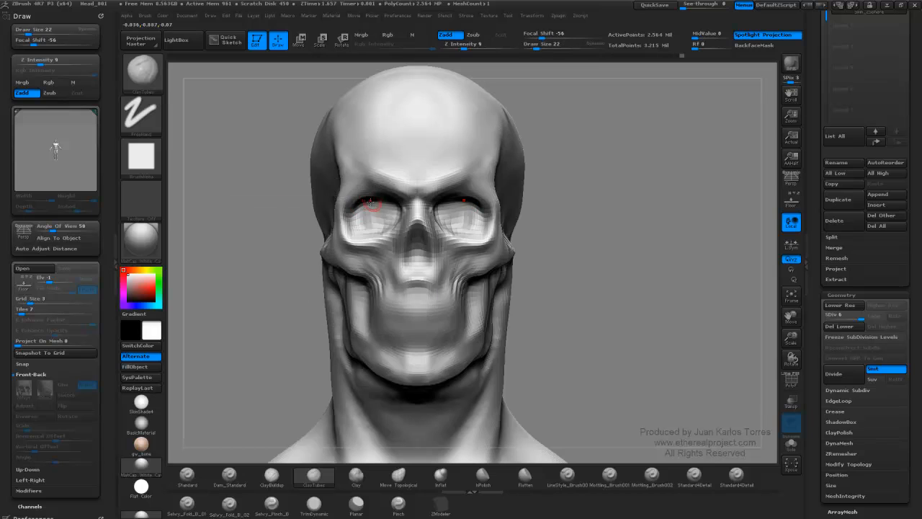
# Define the lower rims of the eye sockets and the cheekbones beneath them with ClayTubes at draw size 22.
pyautogui.moveTo(367, 207)
pyautogui.mouseDown(button='right')
pyautogui.moveTo(351, 205)
pyautogui.moveTo(378, 231)
pyautogui.mouseUp(button='right')
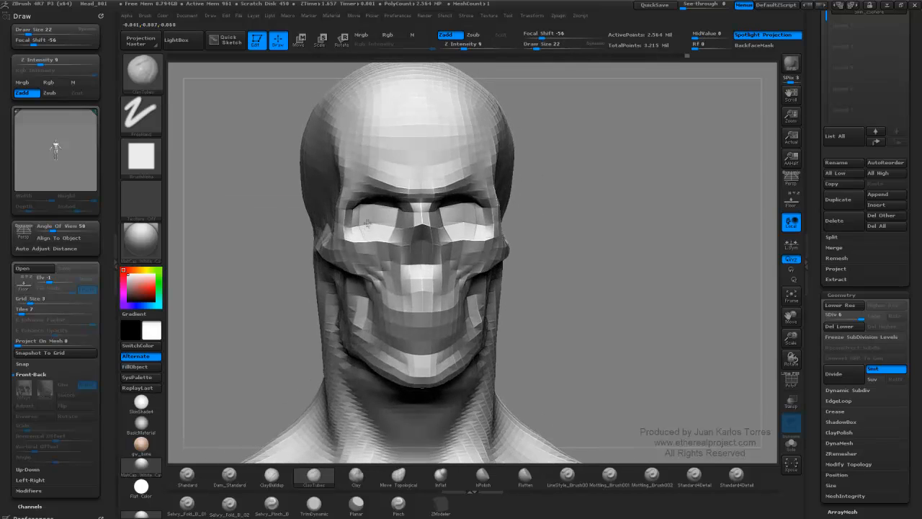
pyautogui.keyDown('shift'); pyautogui.moveTo(275, 229); pyautogui.dragTo(267, 231, button='right'); pyautogui.keyUp('shift')
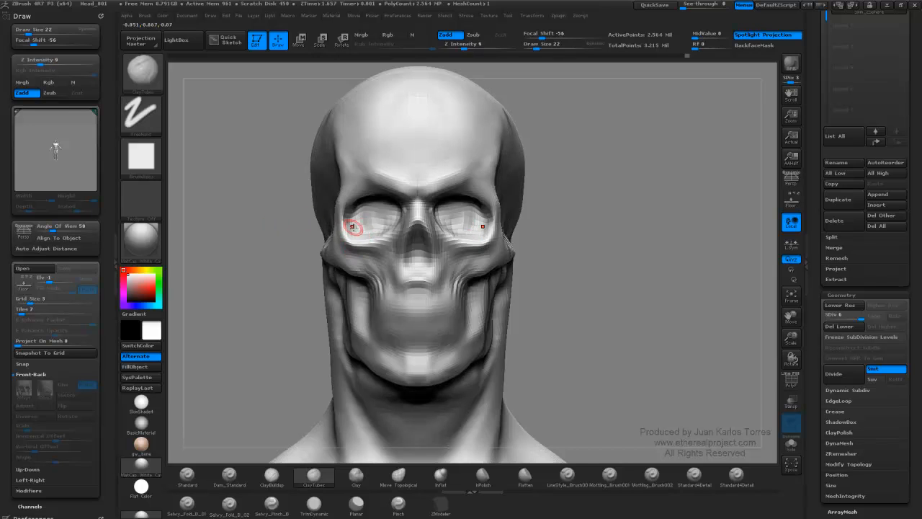
pyautogui.moveTo(382, 242)
pyautogui.mouseDown(button='right')
pyautogui.moveTo(364, 233)
pyautogui.moveTo(400, 230)
pyautogui.moveTo(380, 249)
pyautogui.mouseUp(button='right')
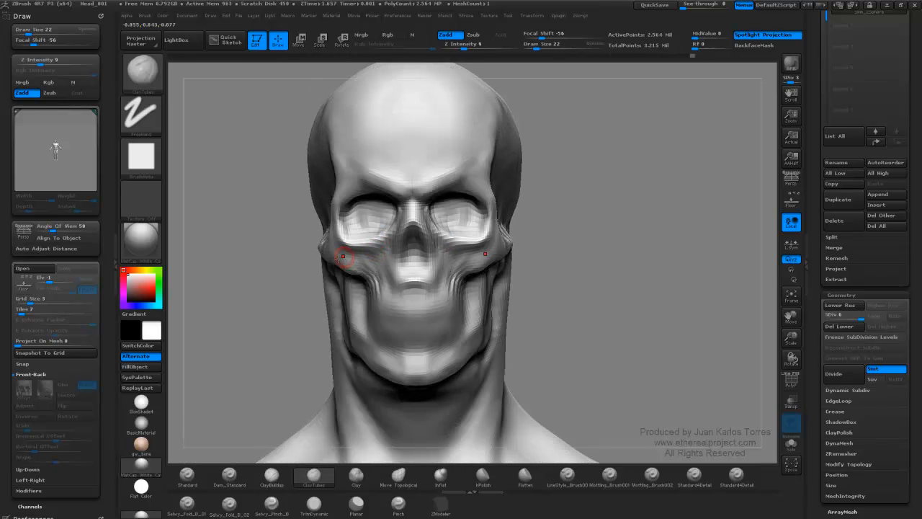
pyautogui.keyDown('shift'); pyautogui.moveTo(286, 262); pyautogui.dragTo(290, 268); pyautogui.keyUp('shift')
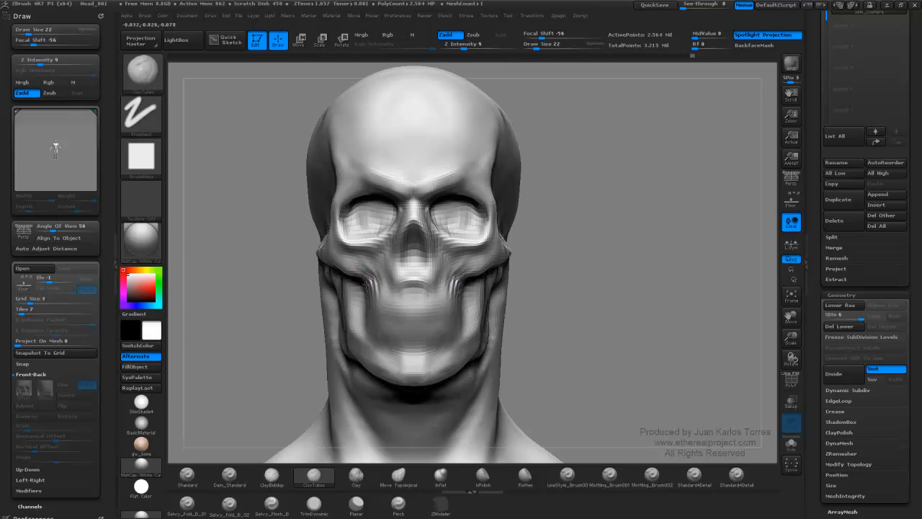
pyautogui.moveTo(368, 286); pyautogui.dragTo(433, 282, button='right')
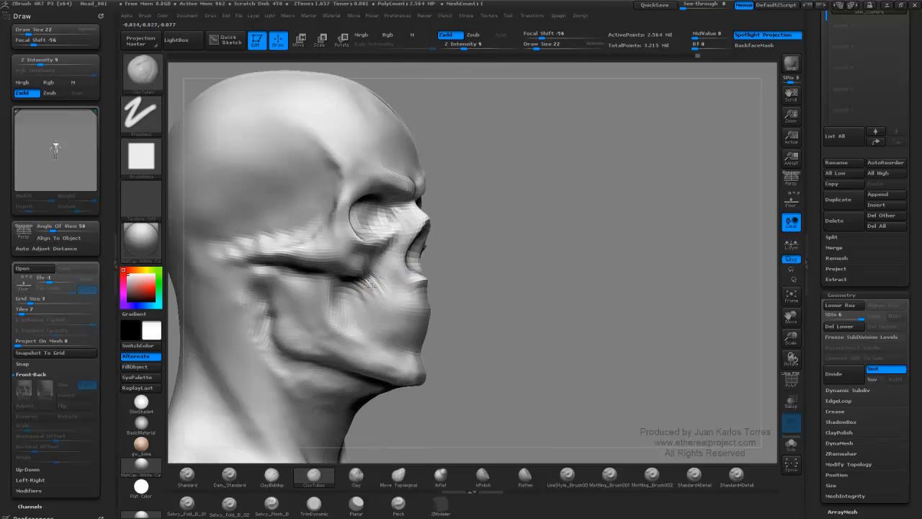
# Build up and smooth the upper edge of the zygomatic arch below the temple with ClayTubes at draw size 28.
pyautogui.moveTo(506, 259); pyautogui.dragTo(549, 250, button='right')
pyautogui.keyDown('ctrl'); pyautogui.moveTo(599, 235); pyautogui.dragTo(537, 232, button='right'); pyautogui.keyUp('ctrl')
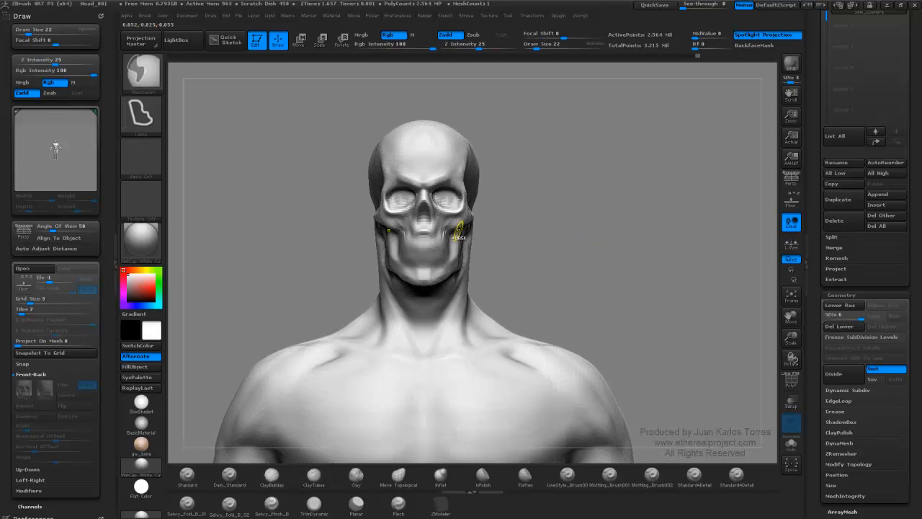
pyautogui.moveTo(457, 228)
pyautogui.keyDown('ctrl'); pyautogui.mouseDown(button='right')
pyautogui.moveTo(537, 217)
pyautogui.moveTo(499, 247)
pyautogui.mouseUp(button='right'); pyautogui.keyUp('ctrl')
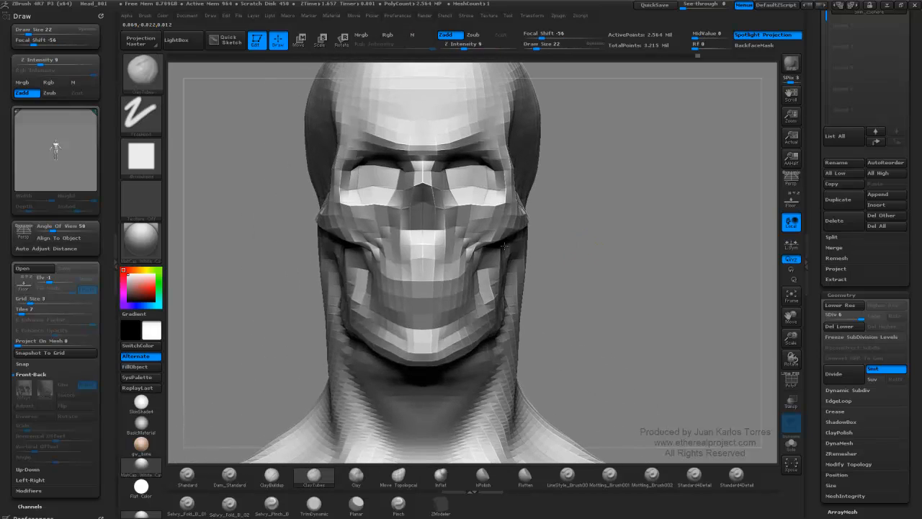
pyautogui.moveTo(385, 267); pyautogui.dragTo(369, 261, button='right')
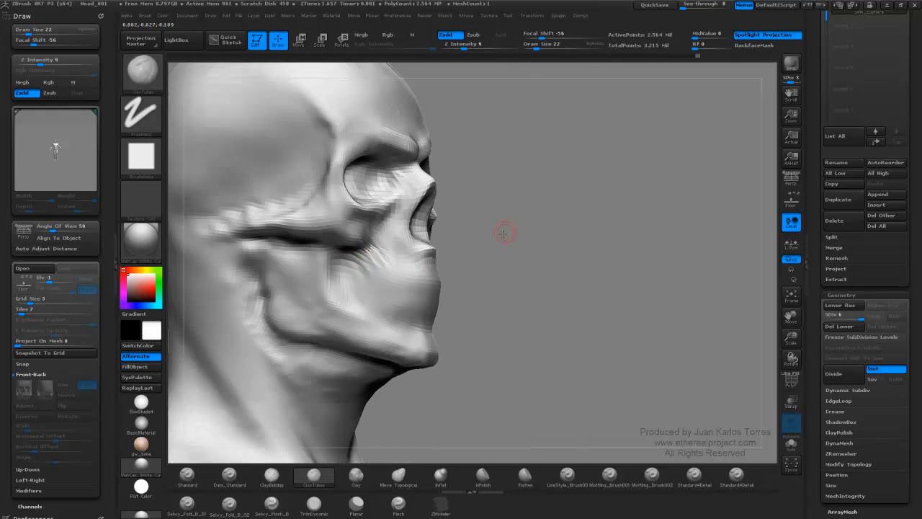
pyautogui.moveTo(504, 233)
pyautogui.mouseDown(button='right')
pyautogui.moveTo(570, 221)
pyautogui.moveTo(562, 210)
pyautogui.moveTo(536, 212)
pyautogui.moveTo(582, 241)
pyautogui.moveTo(373, 231)
pyautogui.moveTo(313, 273)
pyautogui.mouseUp(button='right')
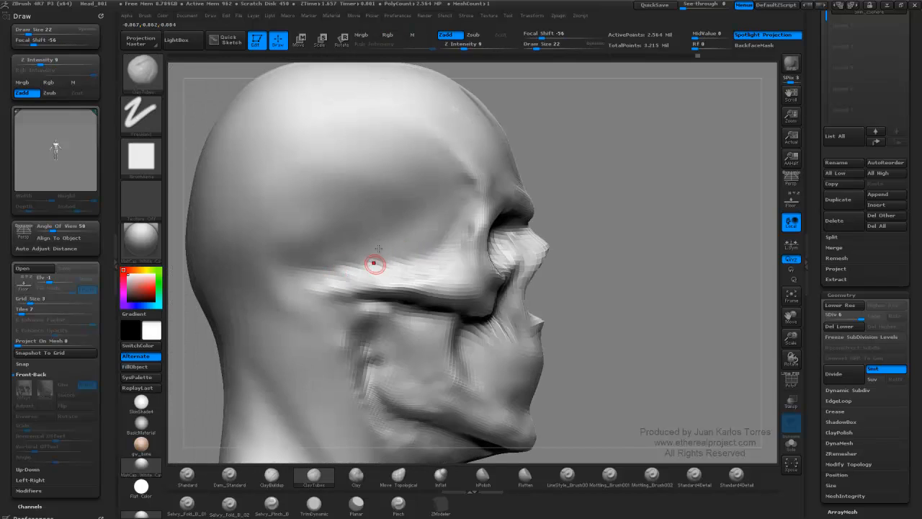
pyautogui.press('space')
pyautogui.moveTo(374, 256); pyautogui.dragTo(379, 257)
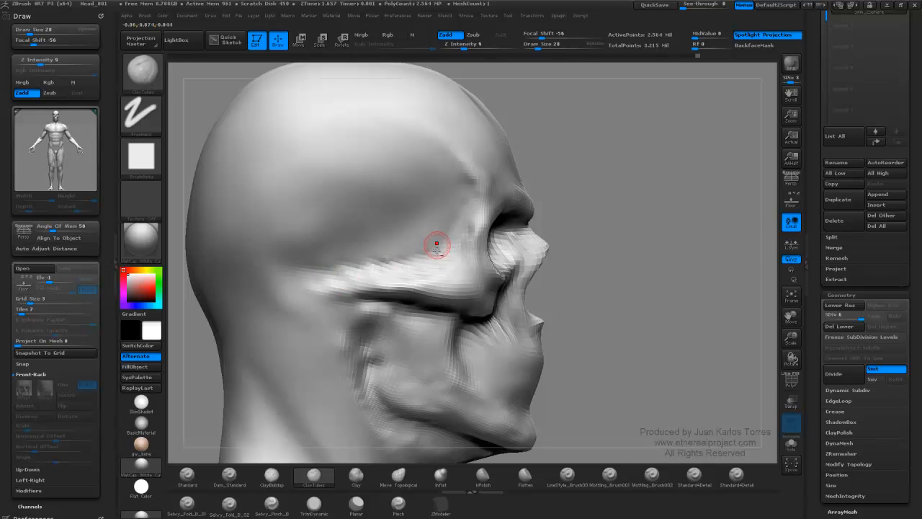
pyautogui.press('shift')
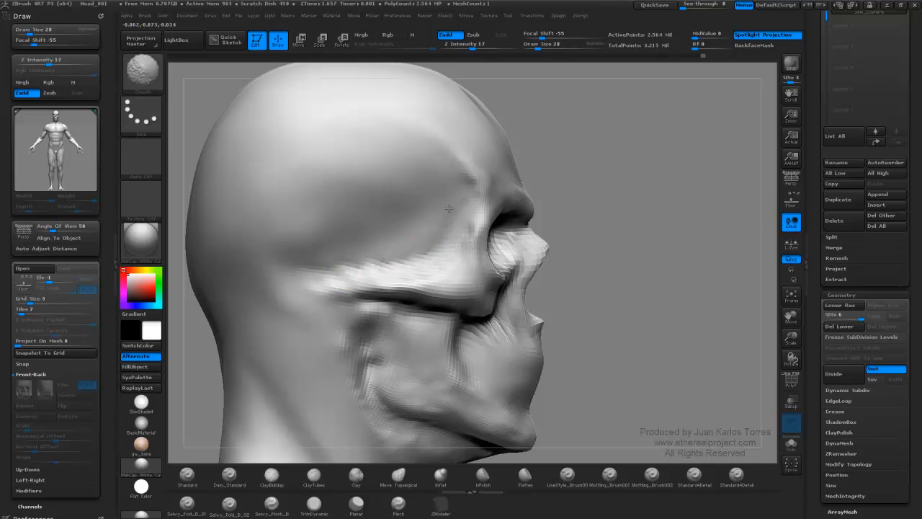
pyautogui.moveTo(402, 243)
pyautogui.mouseDown()
pyautogui.moveTo(353, 250)
pyautogui.moveTo(288, 288)
pyautogui.moveTo(364, 239)
pyautogui.moveTo(395, 277)
pyautogui.moveTo(375, 267)
pyautogui.moveTo(346, 282)
pyautogui.moveTo(357, 268)
pyautogui.mouseUp()
# Smooth the side of the jaw ramus and define its rear edge and jaw angle with ClayTubes at draw size 28.
pyautogui.press('super')
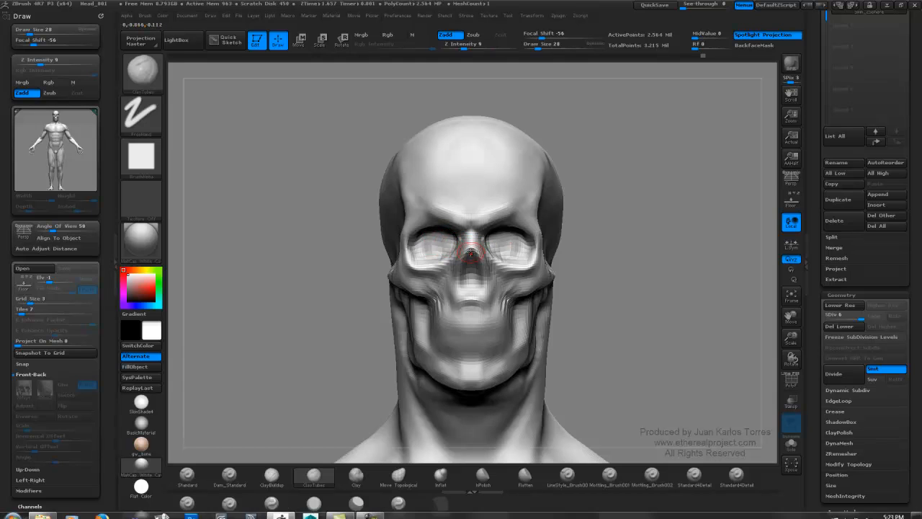
pyautogui.click(619, 240)
pyautogui.moveTo(614, 236)
pyautogui.mouseDown()
pyautogui.moveTo(574, 218)
pyautogui.moveTo(457, 243)
pyautogui.moveTo(438, 271)
pyautogui.moveTo(397, 273)
pyautogui.mouseUp()
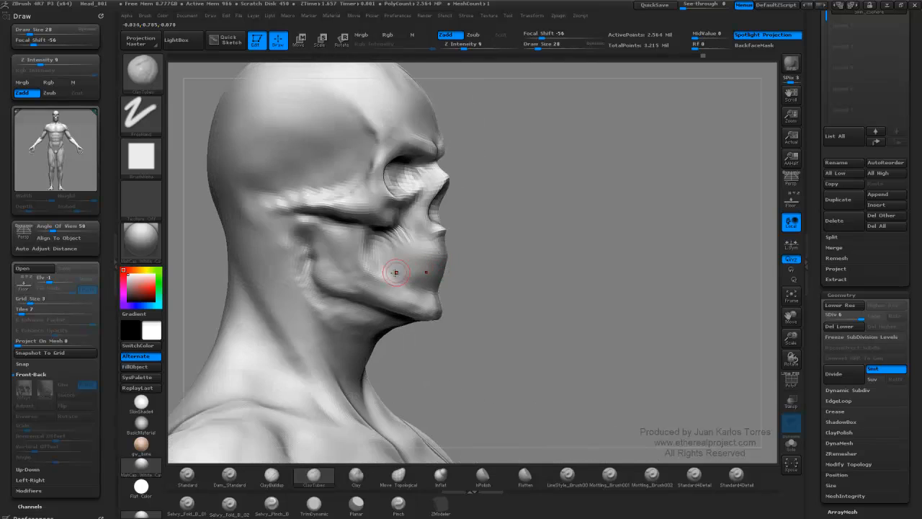
pyautogui.keyDown('ctrl'); pyautogui.moveTo(369, 272); pyautogui.dragTo(392, 259, button='right'); pyautogui.keyUp('ctrl')
pyautogui.moveTo(324, 217); pyautogui.dragTo(317, 201)
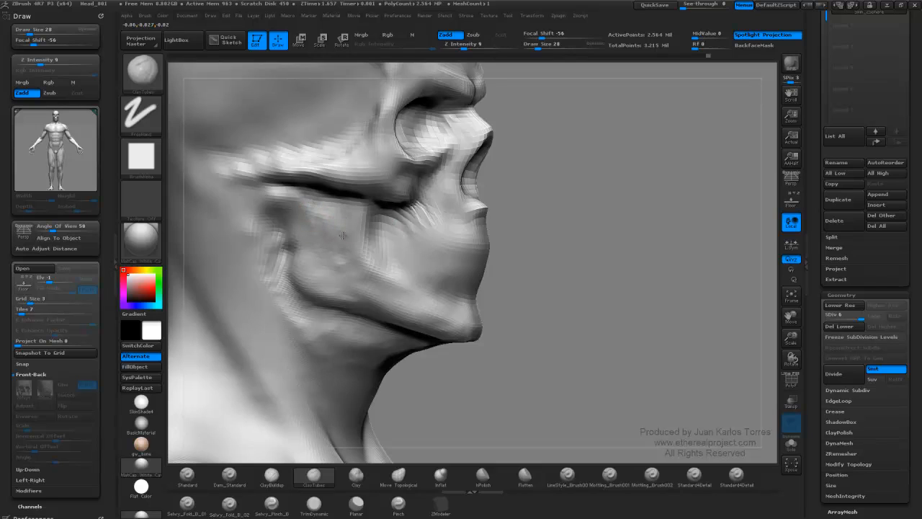
pyautogui.press('shift')
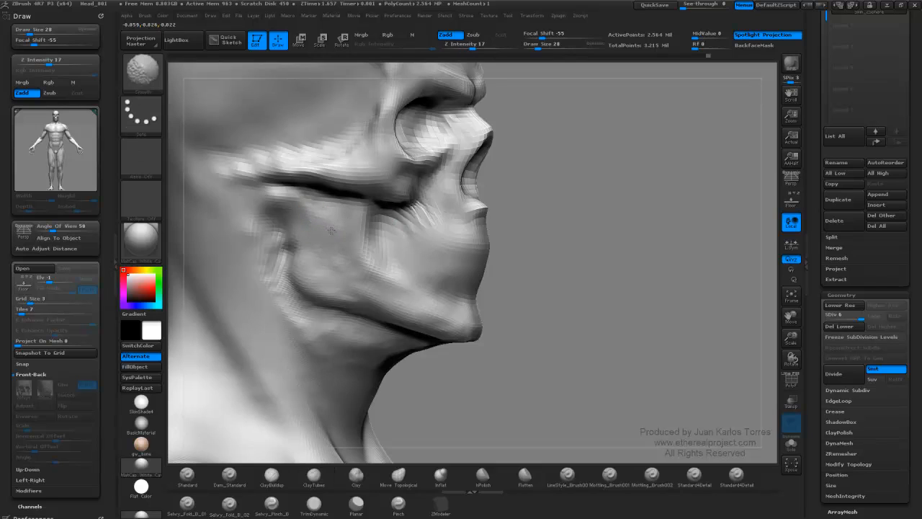
pyautogui.keyDown('shift'); pyautogui.moveTo(317, 225); pyautogui.dragTo(321, 241); pyautogui.keyUp('shift')
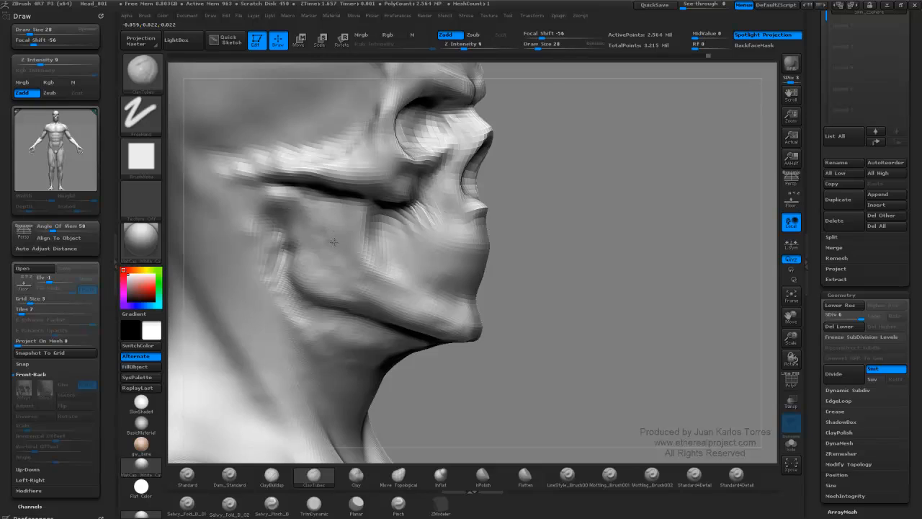
pyautogui.press('shift')
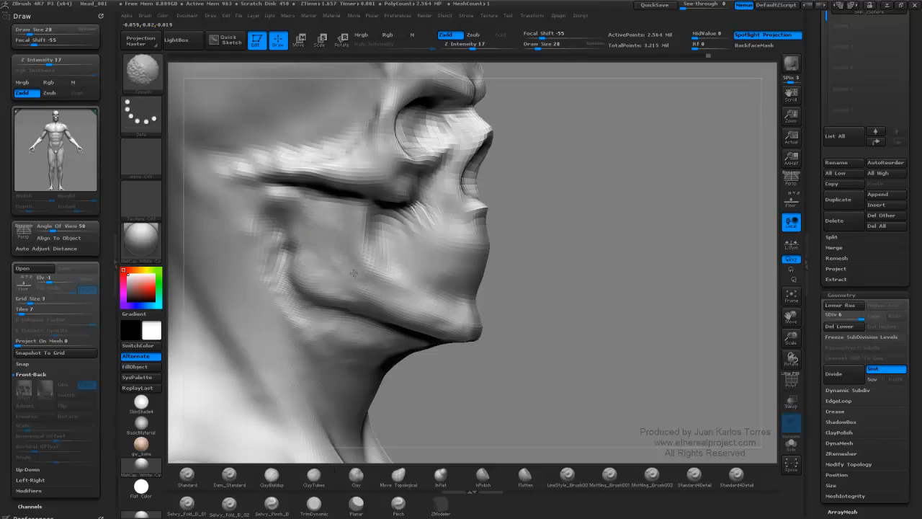
pyautogui.keyDown('shift'); pyautogui.moveTo(354, 273); pyautogui.dragTo(302, 242); pyautogui.keyUp('shift')
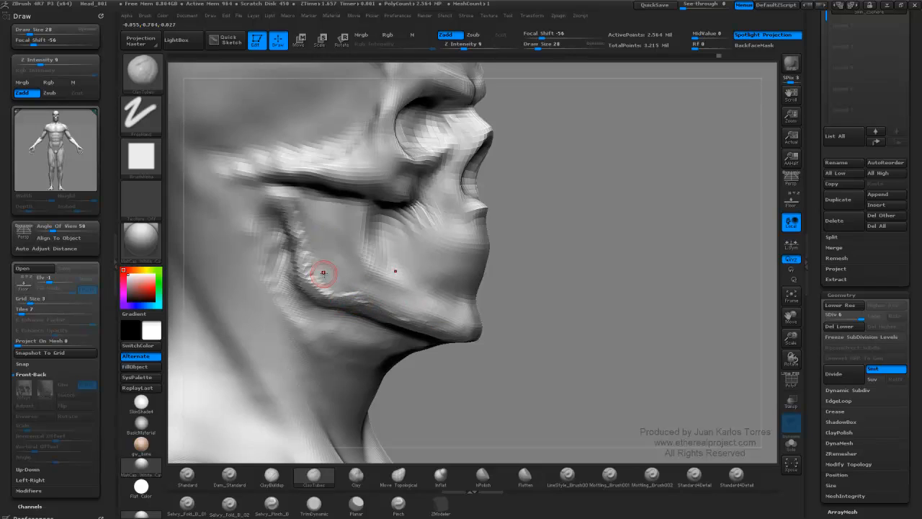
pyautogui.press('shift')
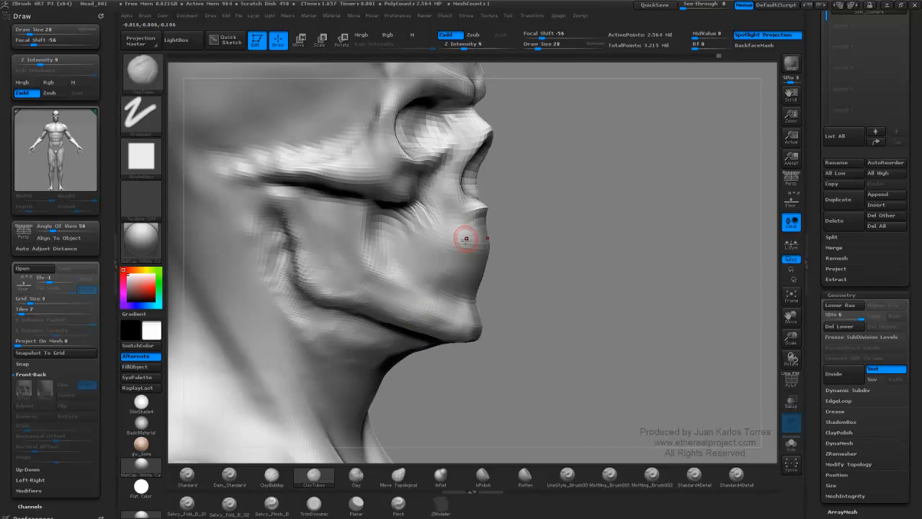
# Show the skull reference overlay and check the side profile of the jaw and chin against it.
pyautogui.moveTo(488, 260); pyautogui.dragTo(553, 267)
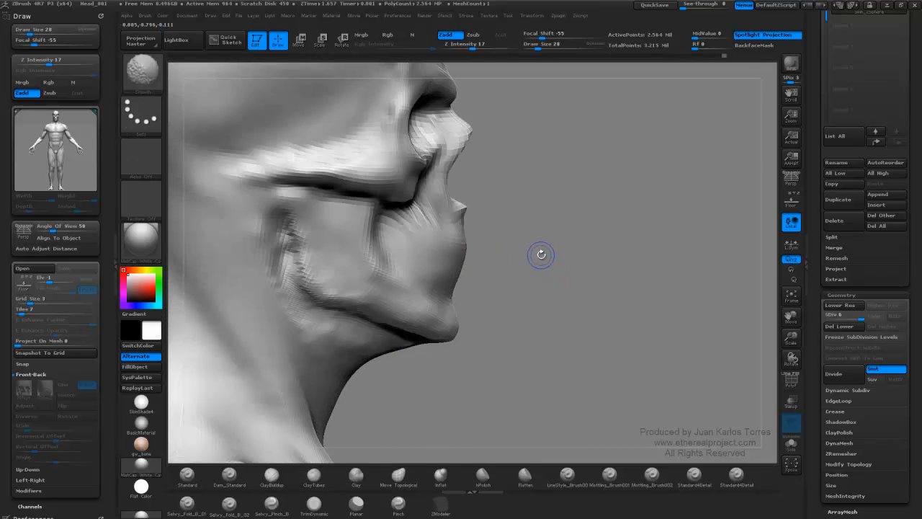
pyautogui.hotkey('shift', 'p')
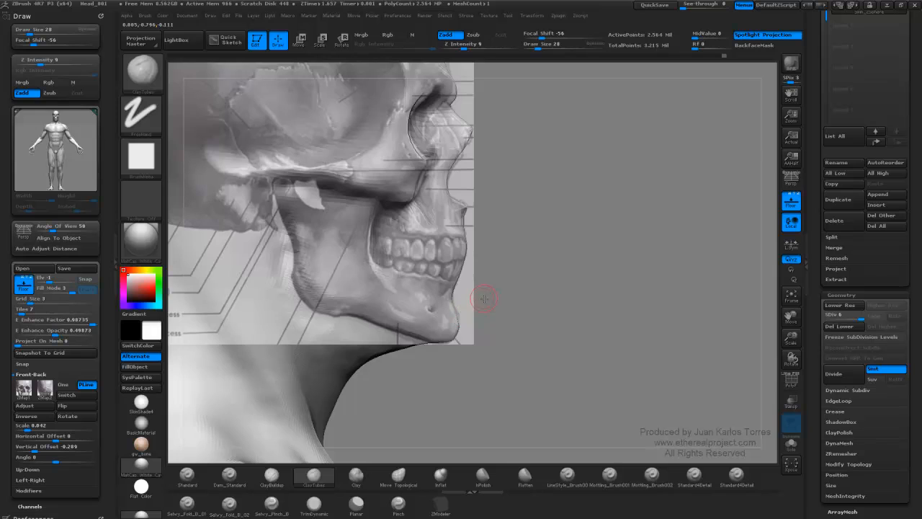
pyautogui.moveTo(483, 298)
pyautogui.mouseDown()
pyautogui.moveTo(435, 305)
pyautogui.moveTo(486, 319)
pyautogui.moveTo(482, 325)
pyautogui.moveTo(490, 318)
pyautogui.moveTo(482, 326)
pyautogui.mouseUp()
pyautogui.hotkey('ctrl', 'z')
pyautogui.moveTo(569, 328); pyautogui.dragTo(488, 333)
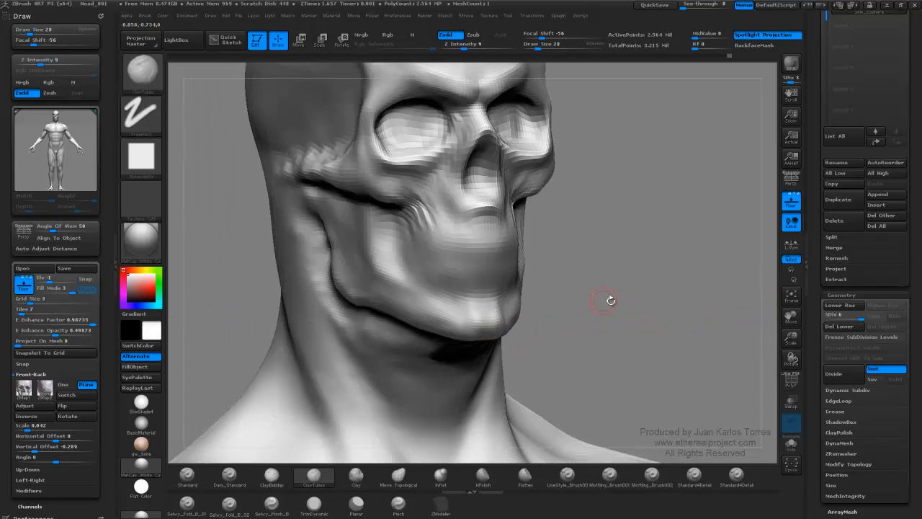
# Choose the Dam_Standard brush with Z Intensity 16 and smooth the lower edge of the chin.
pyautogui.click(229, 477)
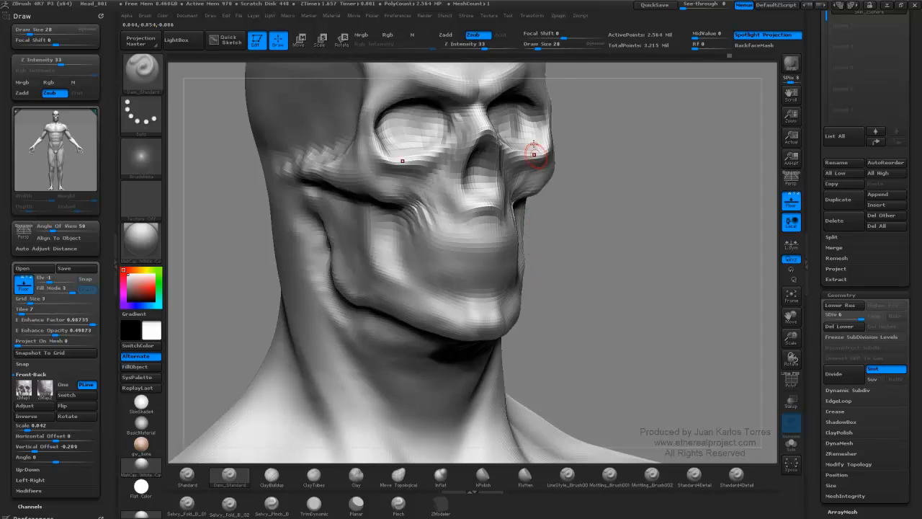
pyautogui.moveTo(494, 47); pyautogui.dragTo(471, 49)
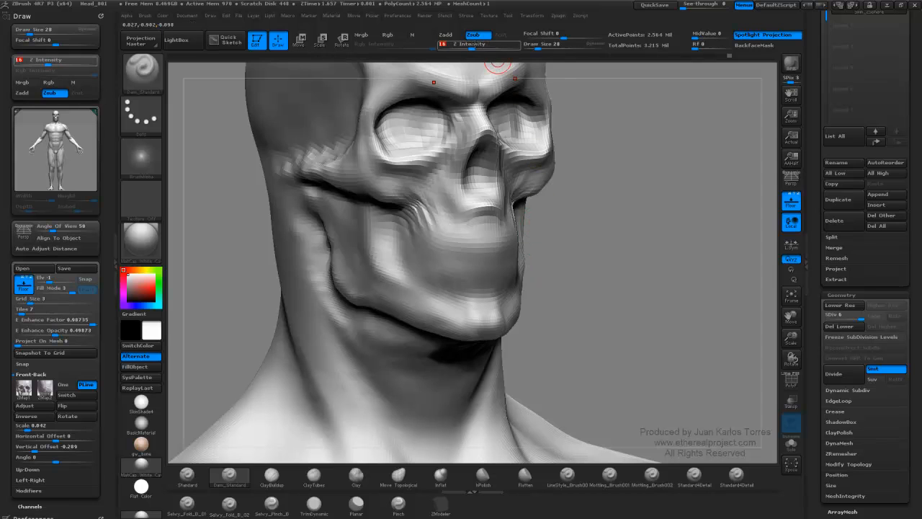
pyautogui.moveTo(620, 224); pyautogui.dragTo(606, 234)
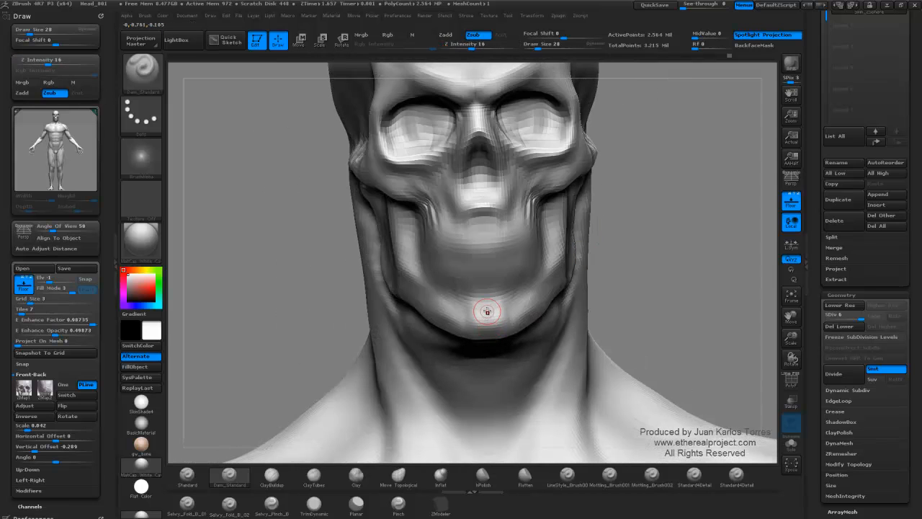
pyautogui.moveTo(339, 306); pyautogui.dragTo(521, 288)
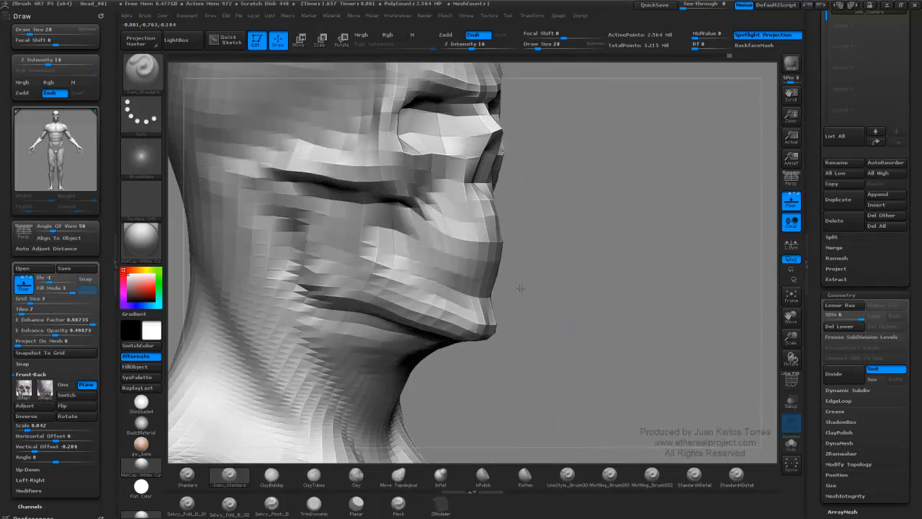
pyautogui.moveTo(485, 321)
pyautogui.keyDown('shift'); pyautogui.mouseDown()
pyautogui.moveTo(469, 328)
pyautogui.moveTo(485, 340)
pyautogui.mouseUp(); pyautogui.keyUp('shift')
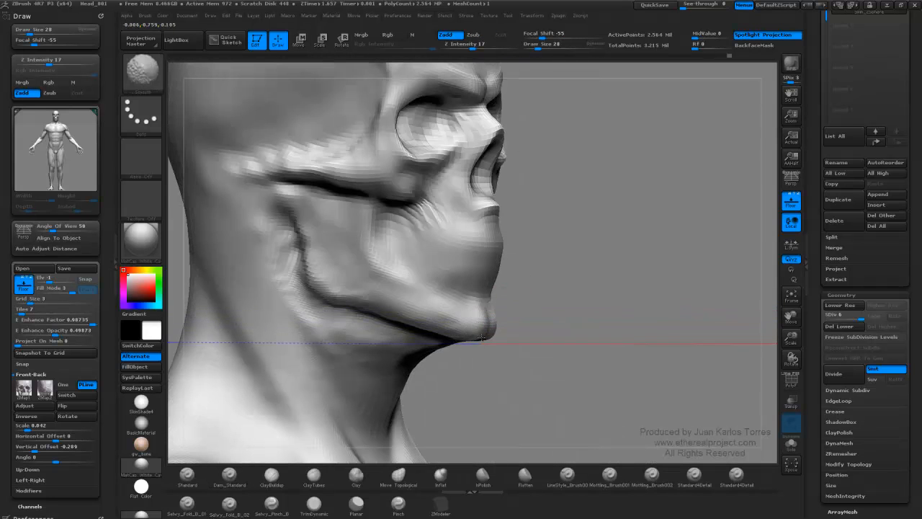
# Compare the jaw angle, jawline and chin with the skull reference overlay in front and side views.
pyautogui.moveTo(576, 297); pyautogui.dragTo(530, 268)
pyautogui.moveTo(619, 264)
pyautogui.keyDown('ctrl'); pyautogui.mouseDown(button='right')
pyautogui.moveTo(589, 255)
pyautogui.moveTo(606, 254)
pyautogui.mouseUp(button='right'); pyautogui.keyUp('ctrl')
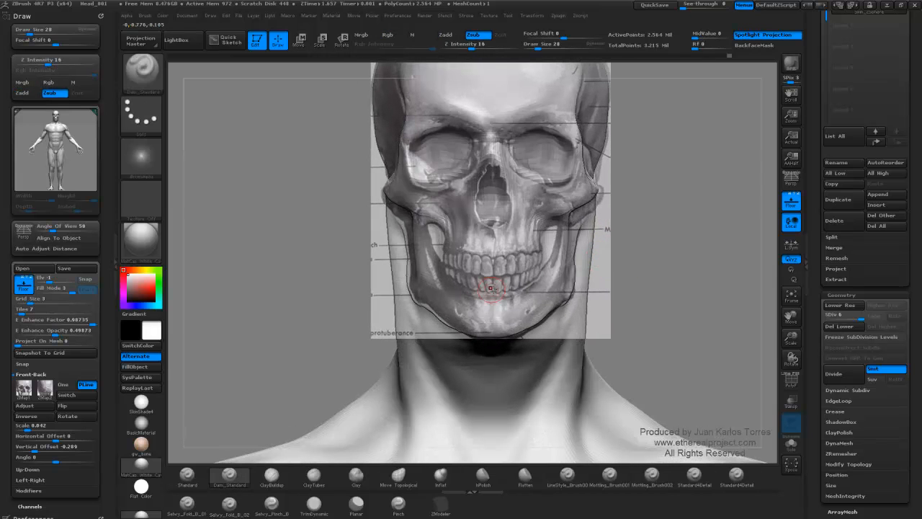
pyautogui.moveTo(343, 294); pyautogui.dragTo(545, 293)
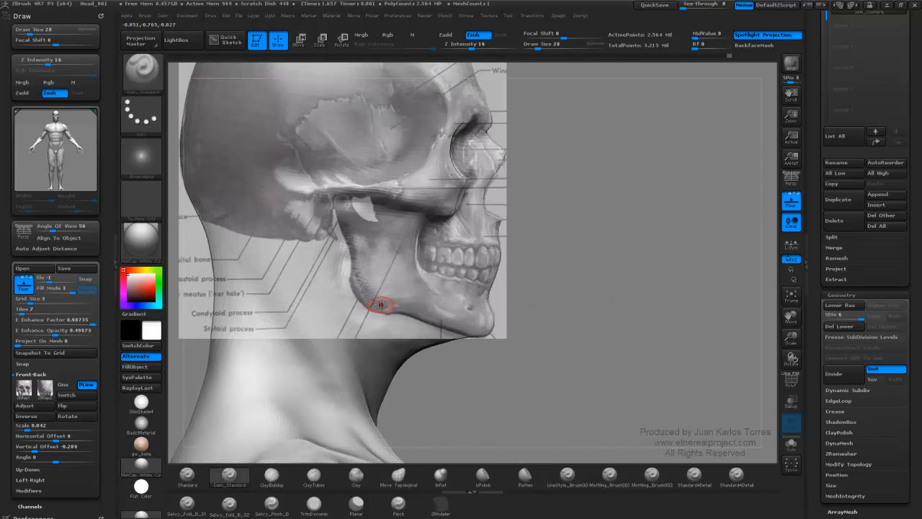
pyautogui.hotkey('shift', 'z')
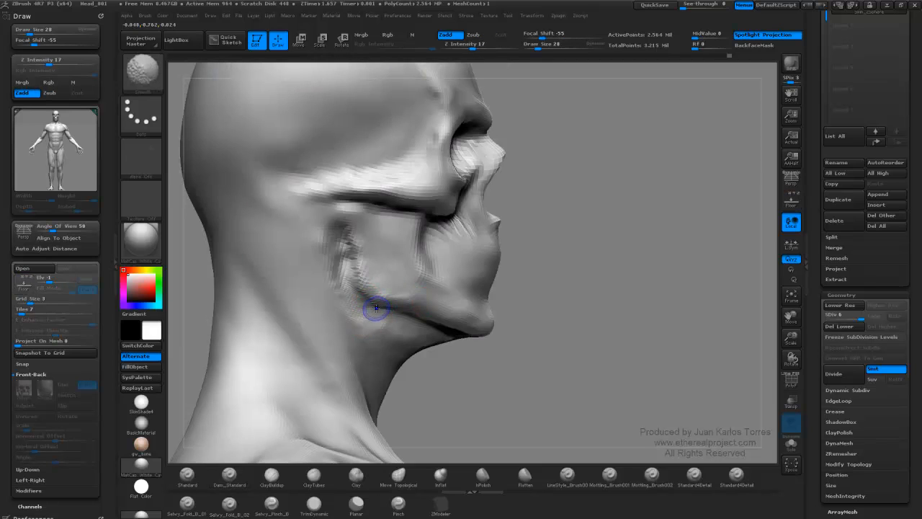
pyautogui.hotkey('shift', 'z')
pyautogui.hotkey('shift', 'z')
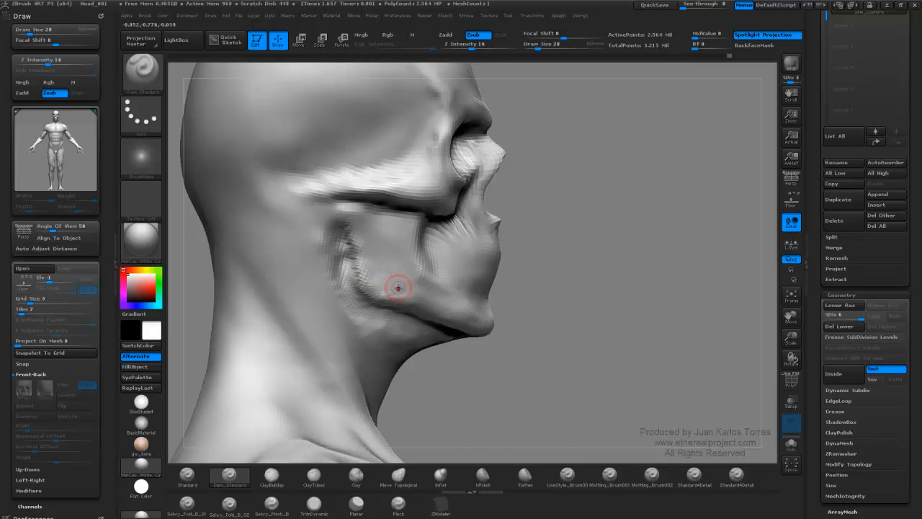
pyautogui.moveTo(397, 288)
pyautogui.mouseDown()
pyautogui.moveTo(345, 282)
pyautogui.moveTo(306, 298)
pyautogui.mouseUp()
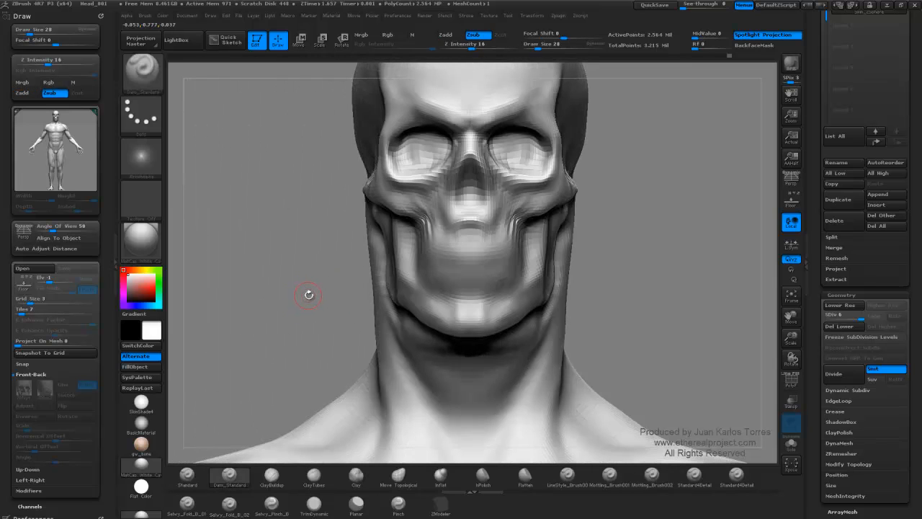
pyautogui.hotkey('shift', 'z')
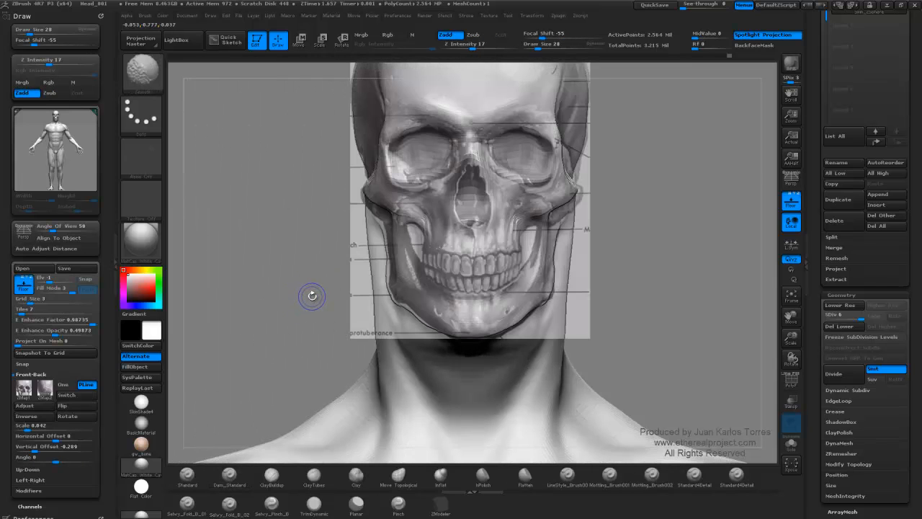
pyautogui.hotkey('shift', 'z')
pyautogui.moveTo(319, 286); pyautogui.dragTo(394, 276)
pyautogui.moveTo(583, 255); pyautogui.dragTo(449, 263)
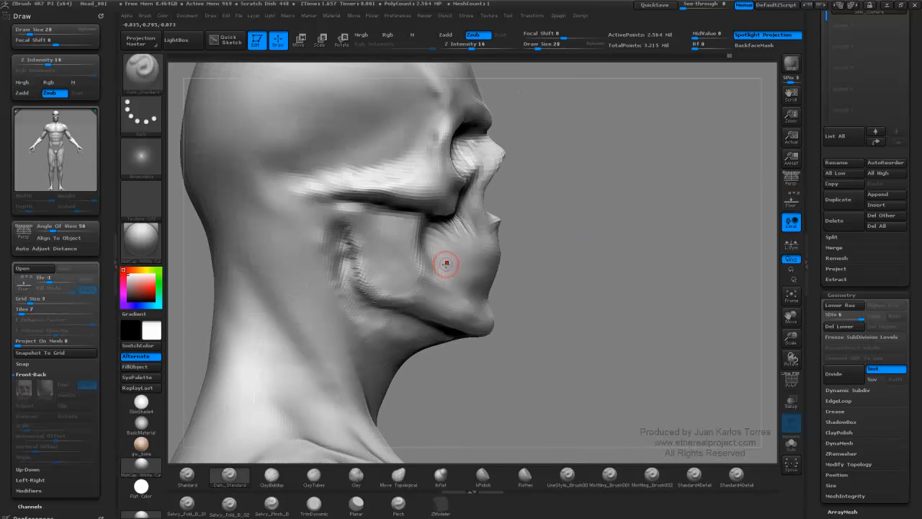
# Reshape the jaw angle, the ramus's rear edge and the lower jawline in side view with an enlarged Move Topological brush.
pyautogui.press('space')
pyautogui.click(399, 476)
pyautogui.press('space')
pyautogui.moveTo(424, 314); pyautogui.dragTo(432, 315)
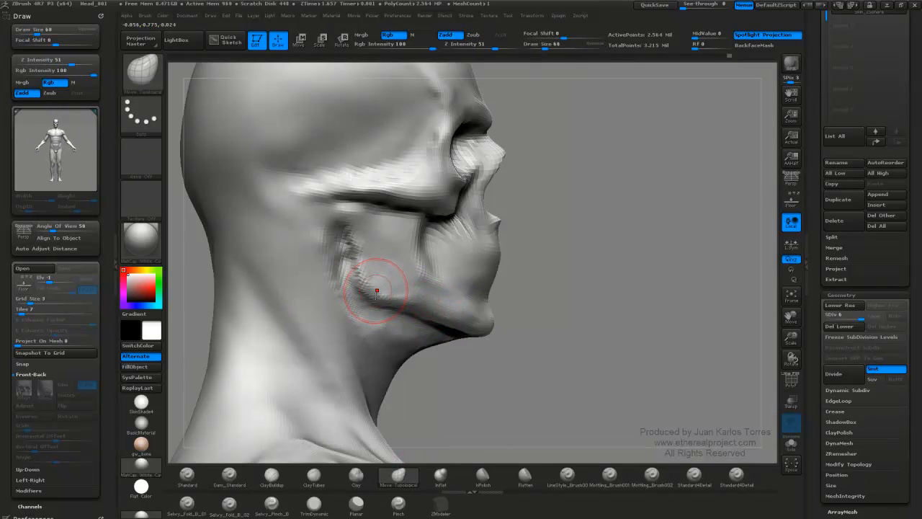
pyautogui.moveTo(377, 291)
pyautogui.mouseDown()
pyautogui.moveTo(369, 306)
pyautogui.moveTo(358, 287)
pyautogui.mouseUp()
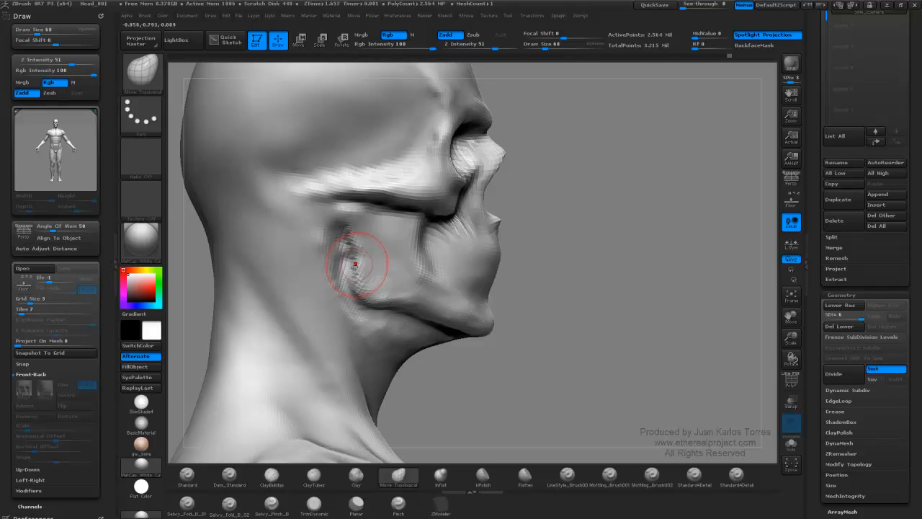
pyautogui.moveTo(357, 265); pyautogui.dragTo(356, 271)
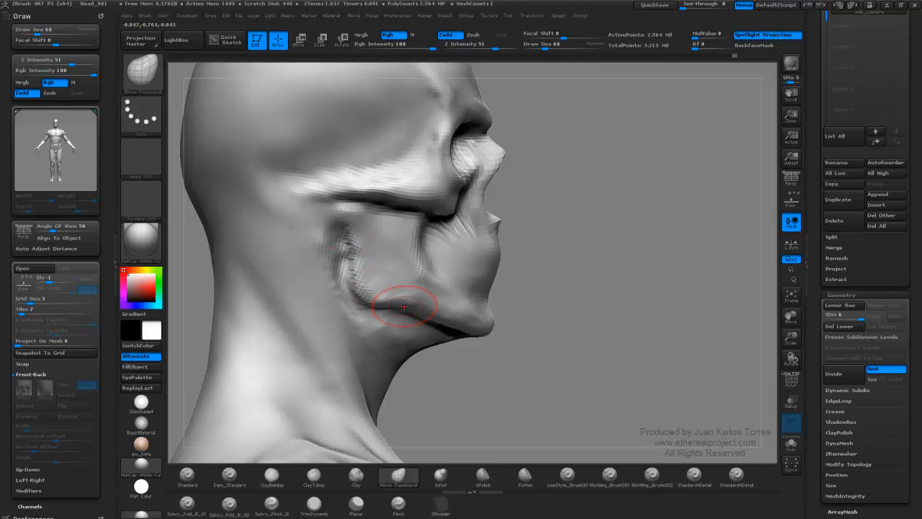
pyautogui.moveTo(405, 308); pyautogui.dragTo(406, 314)
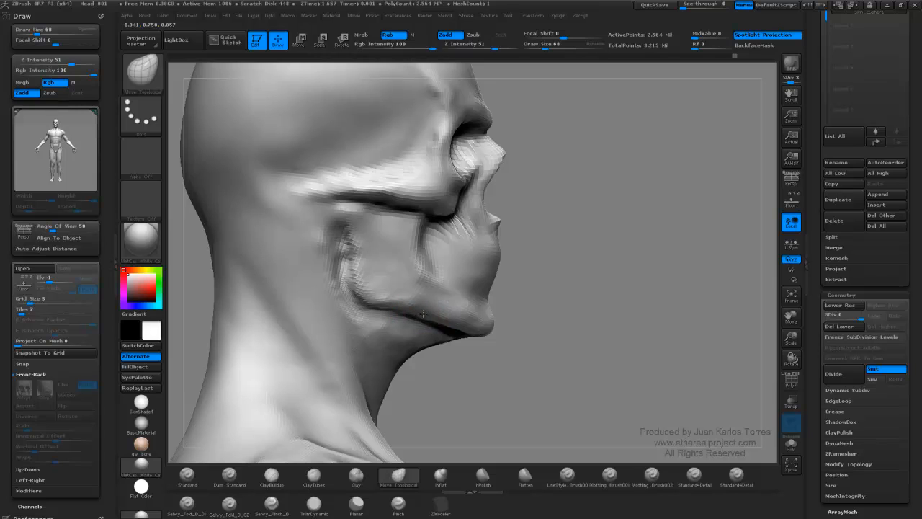
# Raise the Move Topological brush's Z Intensity to 100 and adjust the lower jawline in side view.
pyautogui.press('space')
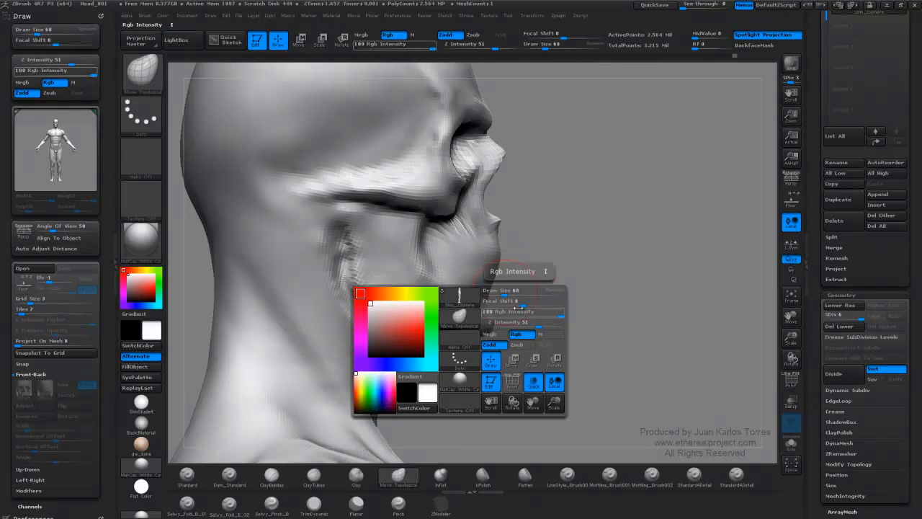
pyautogui.moveTo(529, 324); pyautogui.dragTo(568, 324)
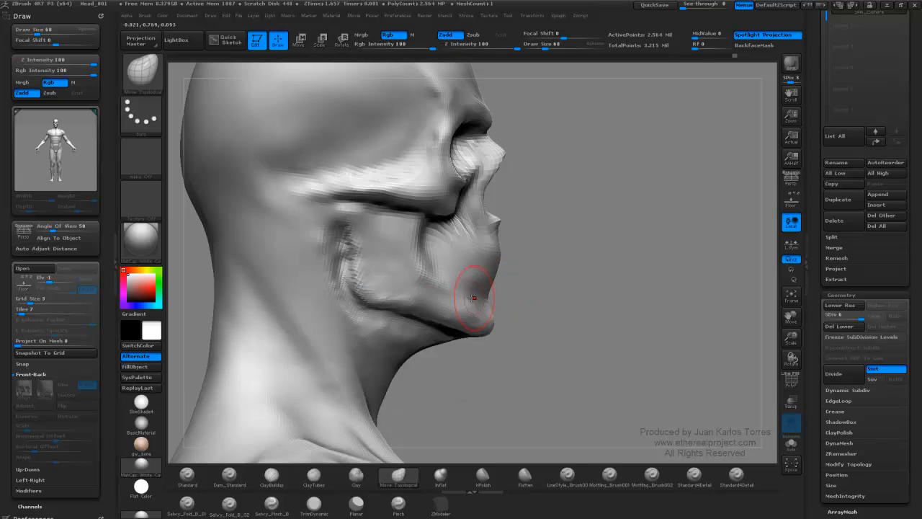
pyautogui.moveTo(412, 312); pyautogui.dragTo(412, 314)
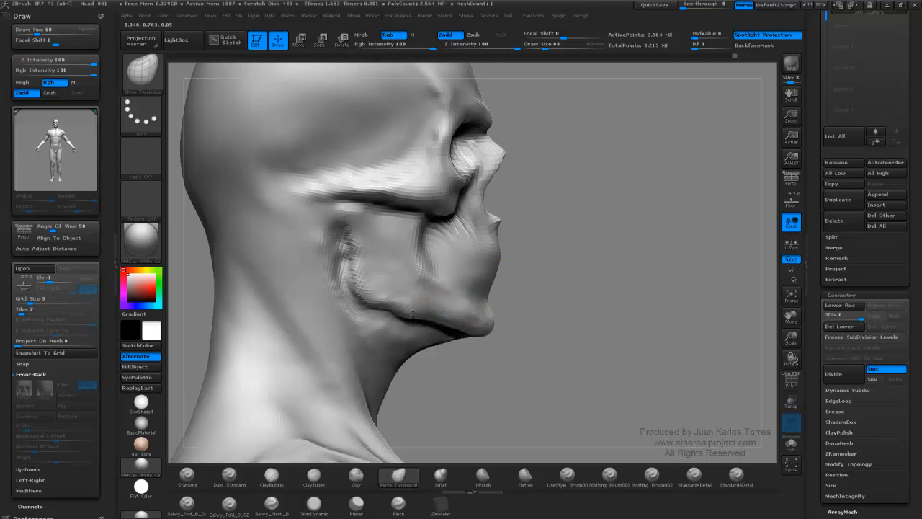
pyautogui.moveTo(523, 269)
pyautogui.mouseDown()
pyautogui.moveTo(497, 252)
pyautogui.moveTo(535, 253)
pyautogui.moveTo(539, 239)
pyautogui.moveTo(555, 263)
pyautogui.moveTo(555, 240)
pyautogui.mouseUp()
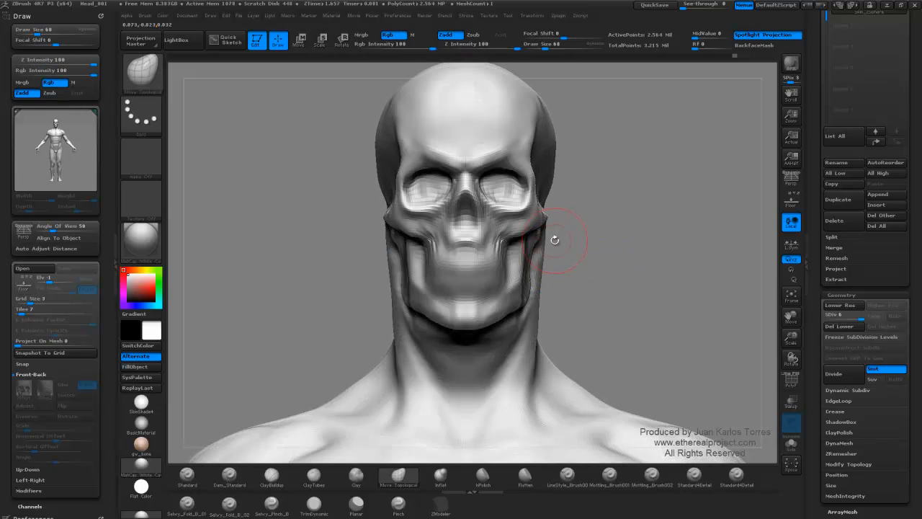
pyautogui.press('super')
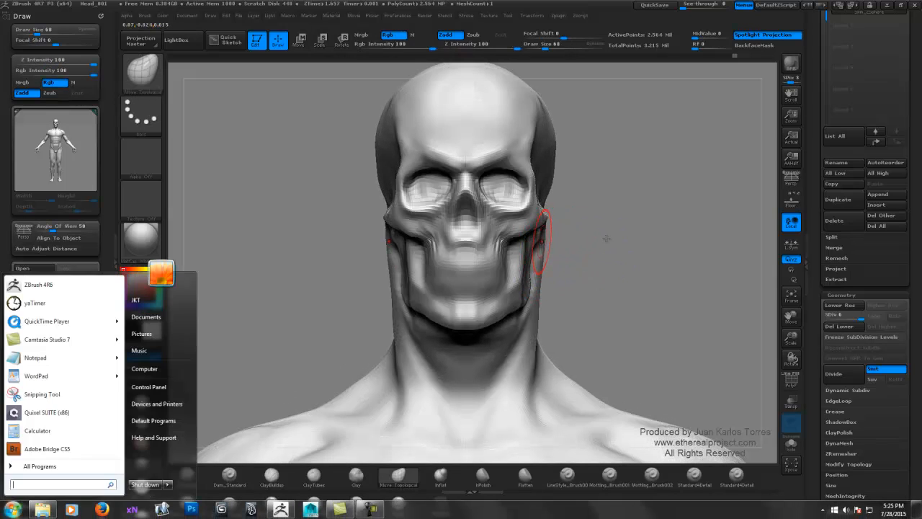
pyautogui.click(610, 235)
pyautogui.moveTo(555, 242); pyautogui.dragTo(474, 281)
pyautogui.press('space')
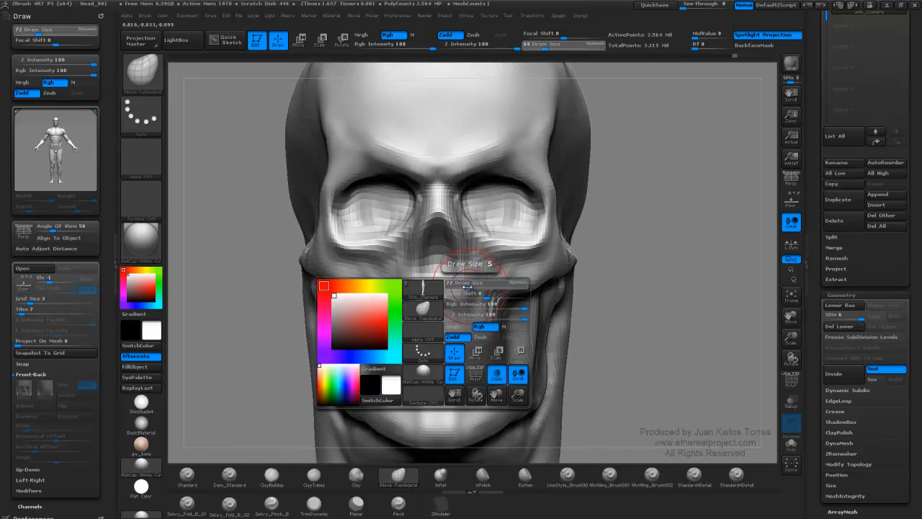
# Shape the upper jaw around the nasal opening and below the cheekbones using the ClayTubes brush at Draw Size 24.
pyautogui.click(339, 474)
pyautogui.click(313, 476)
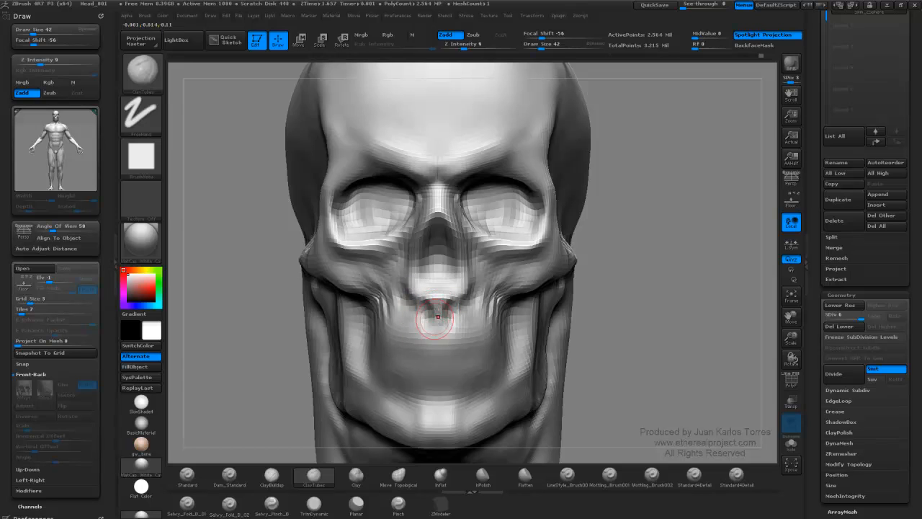
pyautogui.moveTo(426, 308); pyautogui.dragTo(429, 283, button='right')
pyautogui.press('space')
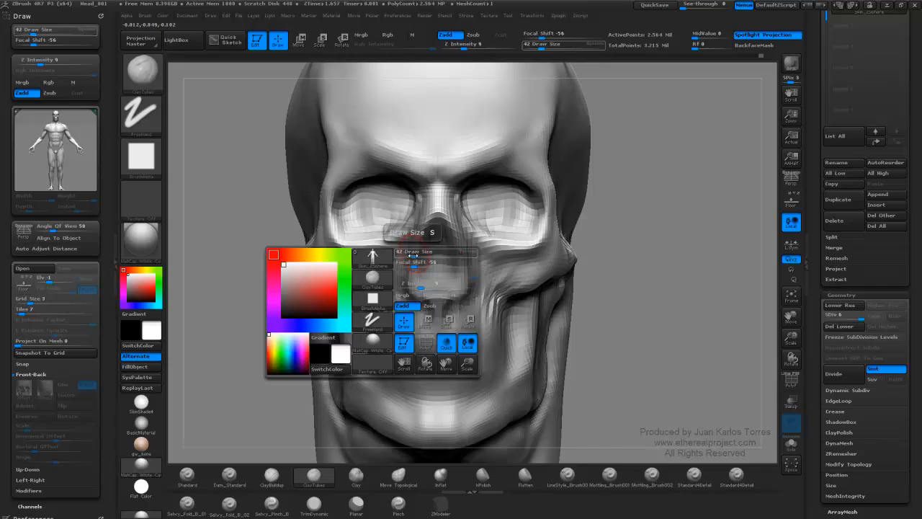
pyautogui.moveTo(415, 255); pyautogui.dragTo(410, 256)
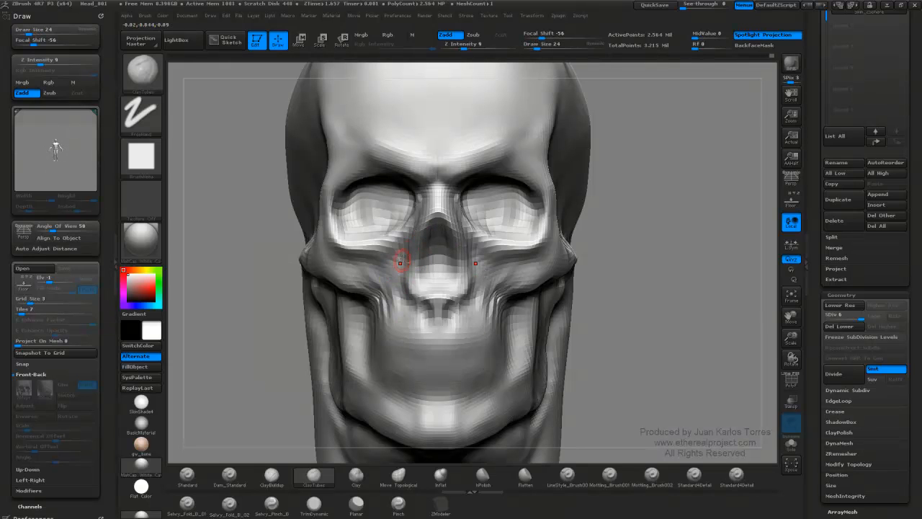
pyautogui.moveTo(421, 209)
pyautogui.mouseDown(button='right')
pyautogui.moveTo(490, 216)
pyautogui.moveTo(414, 223)
pyautogui.mouseUp(button='right')
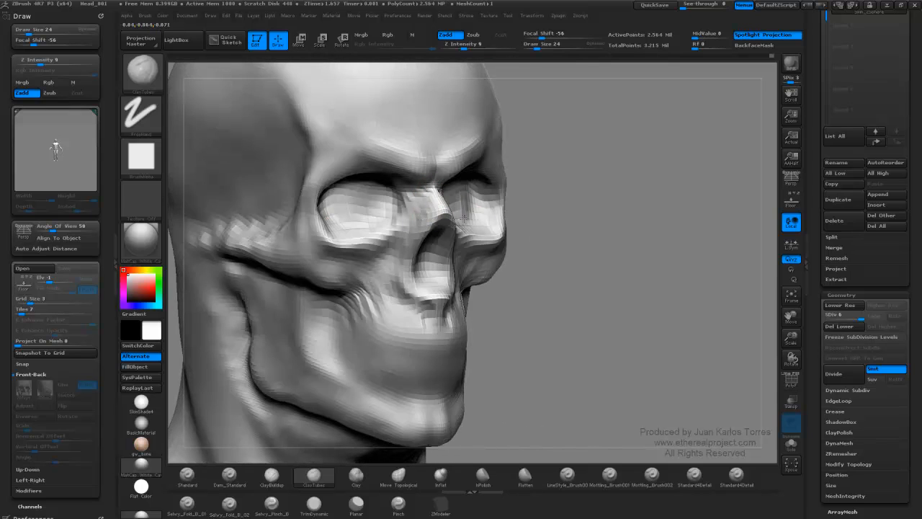
pyautogui.moveTo(463, 218); pyautogui.dragTo(591, 226, button='right')
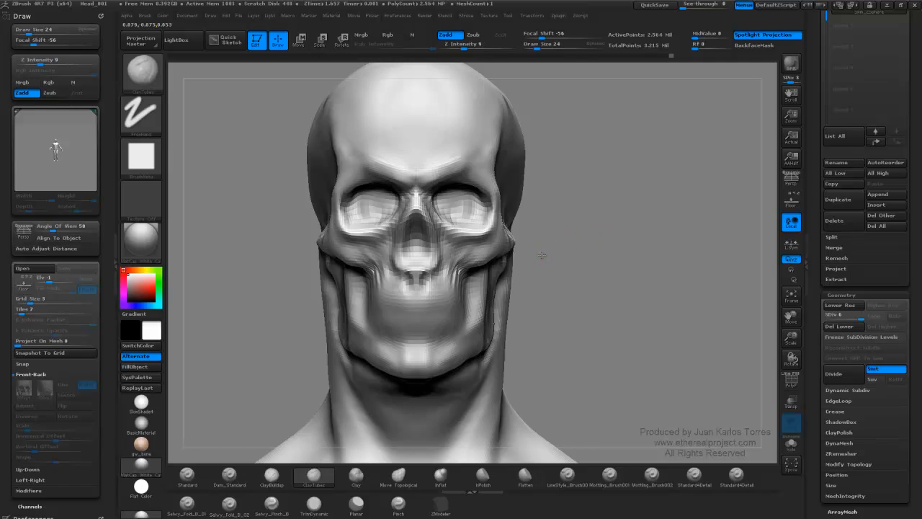
pyautogui.keyDown('alt'); pyautogui.moveTo(542, 255); pyautogui.dragTo(560, 247, button='right'); pyautogui.keyUp('alt')
pyautogui.keyDown('ctrl'); pyautogui.moveTo(472, 261); pyautogui.dragTo(469, 296, button='right'); pyautogui.keyUp('ctrl')
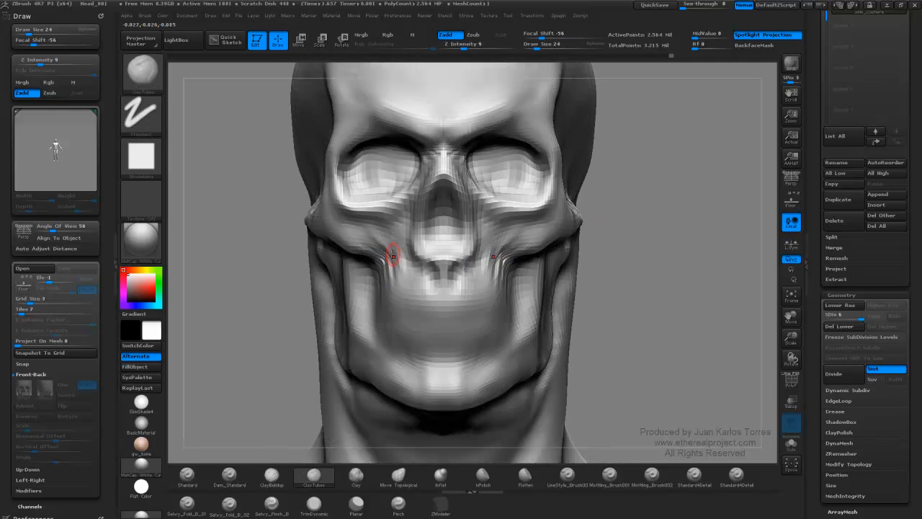
pyautogui.moveTo(392, 254)
pyautogui.mouseDown(button='right')
pyautogui.moveTo(431, 253)
pyautogui.moveTo(393, 249)
pyautogui.mouseUp(button='right')
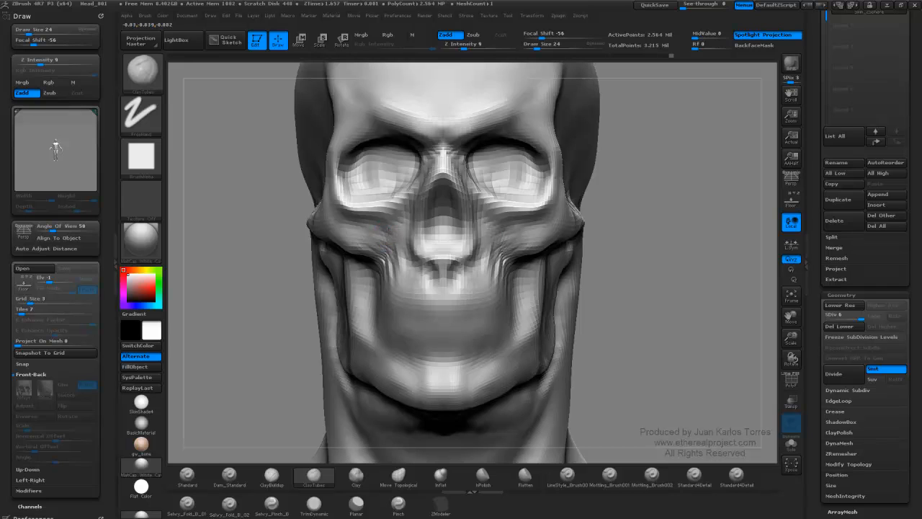
# Enlarge the ClayTubes brush to Draw Size 37 and smooth the ridges on the upper jaw beneath the cheekbones.
pyautogui.press('space')
pyautogui.moveTo(394, 245); pyautogui.dragTo(399, 245)
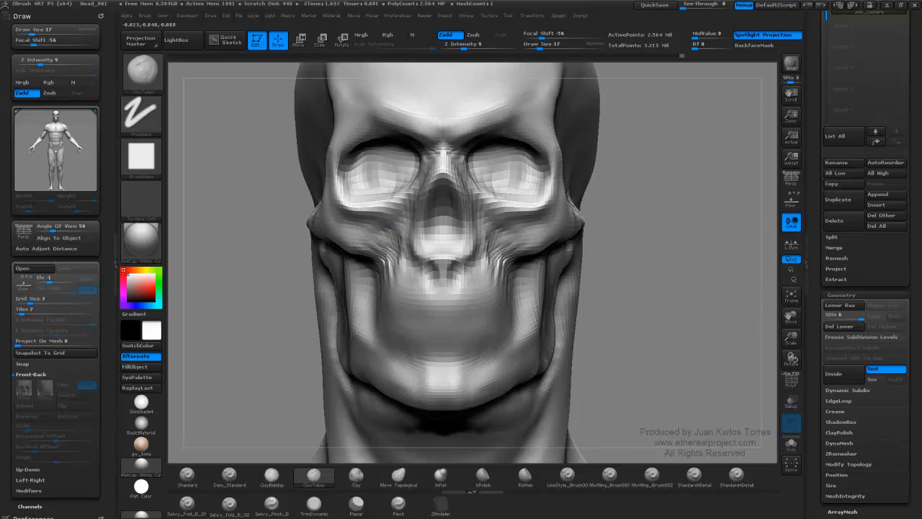
pyautogui.press('shift')
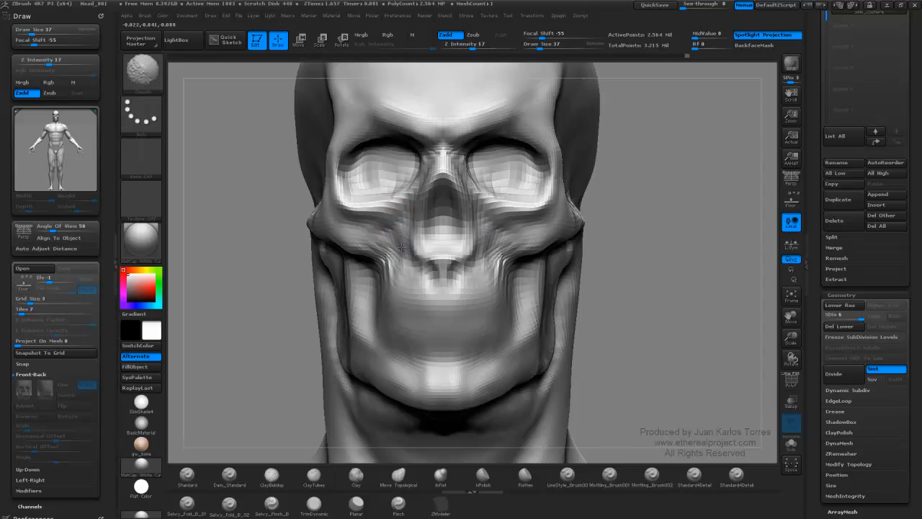
pyautogui.keyDown('shift'); pyautogui.moveTo(393, 270); pyautogui.dragTo(395, 265); pyautogui.keyUp('shift')
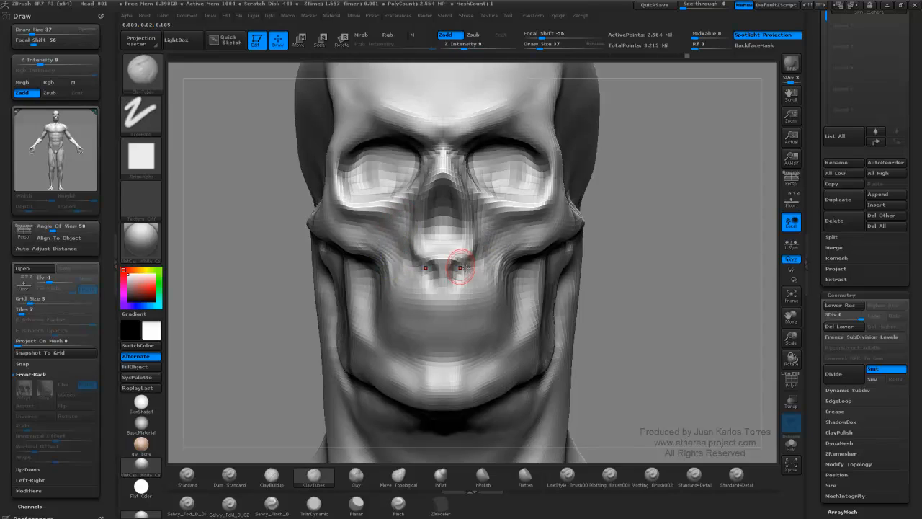
# Build up the front edge of the jaw's ramus below the cheekbone with the ClayTubes brush.
pyautogui.moveTo(618, 250)
pyautogui.keyDown('ctrl'); pyautogui.mouseDown(button='right')
pyautogui.moveTo(568, 249)
pyautogui.moveTo(543, 268)
pyautogui.moveTo(545, 295)
pyautogui.moveTo(536, 274)
pyautogui.moveTo(479, 299)
pyautogui.moveTo(472, 333)
pyautogui.mouseUp(button='right'); pyautogui.keyUp('ctrl')
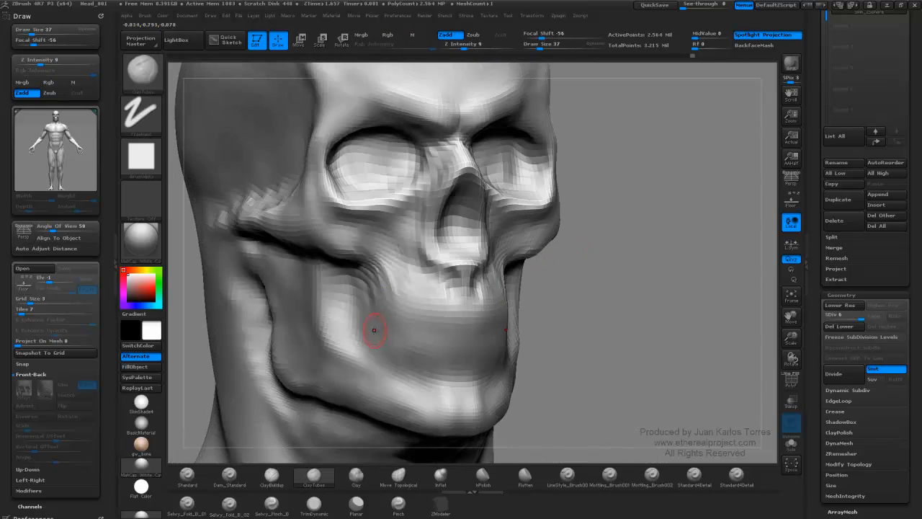
pyautogui.moveTo(349, 291)
pyautogui.keyDown('alt'); pyautogui.mouseDown(button='right')
pyautogui.moveTo(395, 272)
pyautogui.moveTo(346, 279)
pyautogui.mouseUp(button='right'); pyautogui.keyUp('alt')
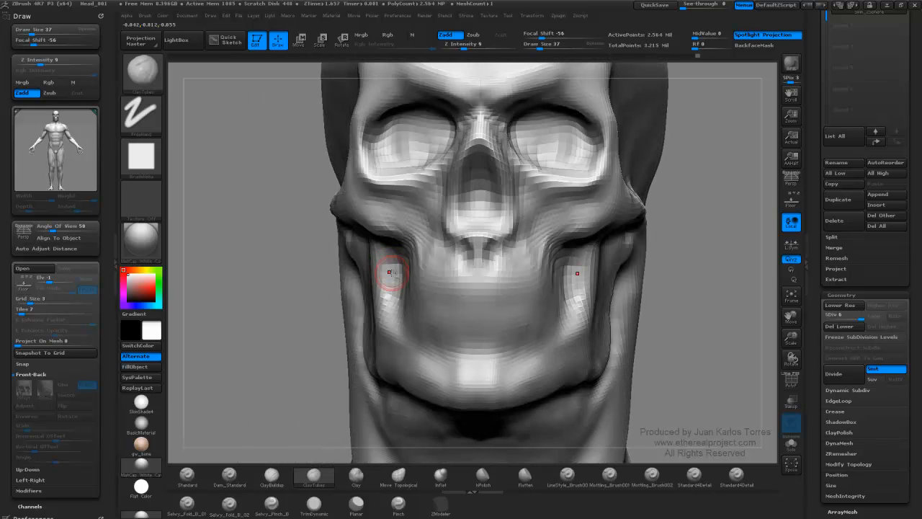
pyautogui.moveTo(407, 296); pyautogui.dragTo(405, 320, button='right')
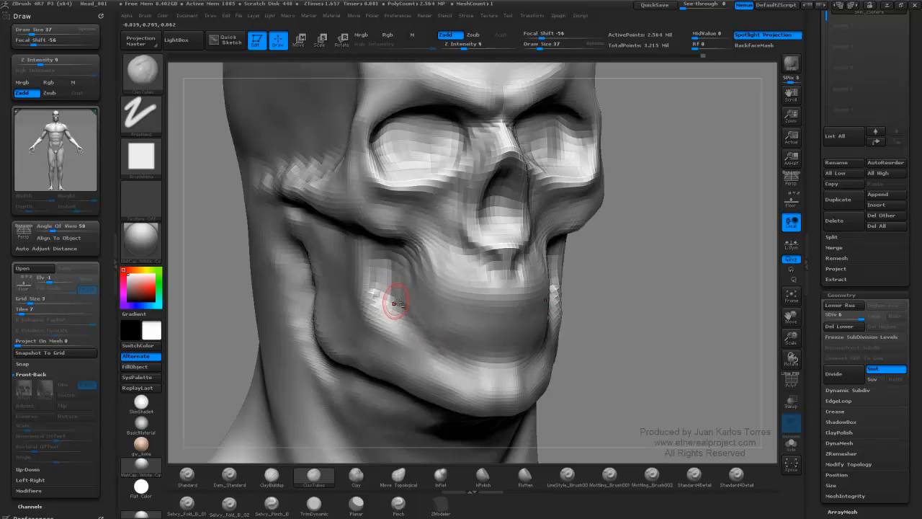
pyautogui.press('shift')
pyautogui.moveTo(649, 257)
pyautogui.mouseDown()
pyautogui.moveTo(665, 243)
pyautogui.moveTo(651, 266)
pyautogui.moveTo(638, 251)
pyautogui.mouseUp()
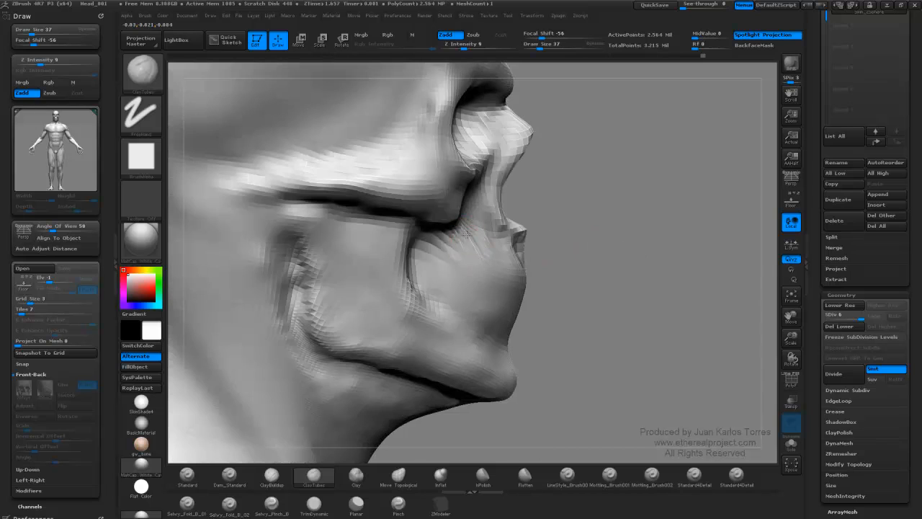
pyautogui.moveTo(541, 255)
pyautogui.mouseDown()
pyautogui.moveTo(360, 330)
pyautogui.moveTo(306, 320)
pyautogui.mouseUp()
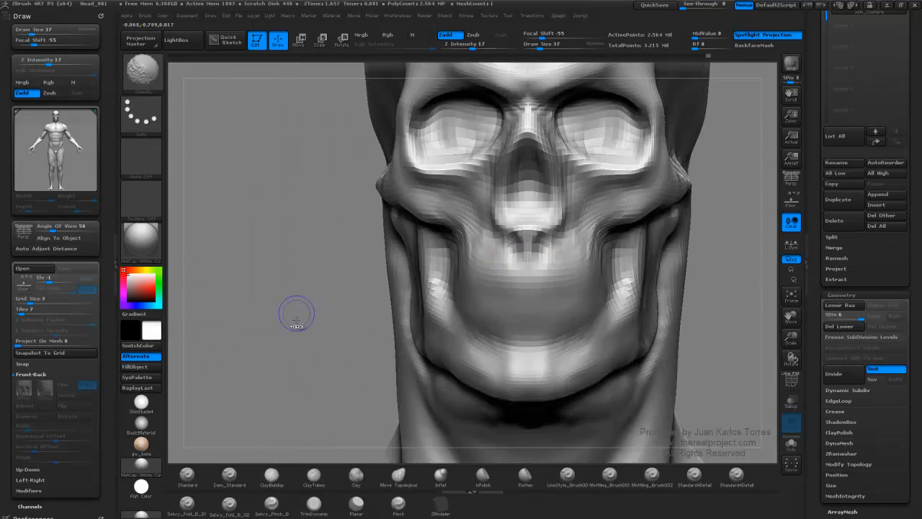
pyautogui.keyDown('shift'); pyautogui.click(297, 317); pyautogui.keyUp('shift')
# Refine the cheekbone's outer edge where it meets the zygomatic arch using ClayTubes strokes and smoothing.
pyautogui.press('ctrl')
pyautogui.moveTo(516, 271)
pyautogui.keyDown('ctrl'); pyautogui.mouseDown(button='right')
pyautogui.moveTo(456, 278)
pyautogui.moveTo(434, 311)
pyautogui.moveTo(423, 309)
pyautogui.moveTo(498, 283)
pyautogui.mouseUp(button='right'); pyautogui.keyUp('ctrl')
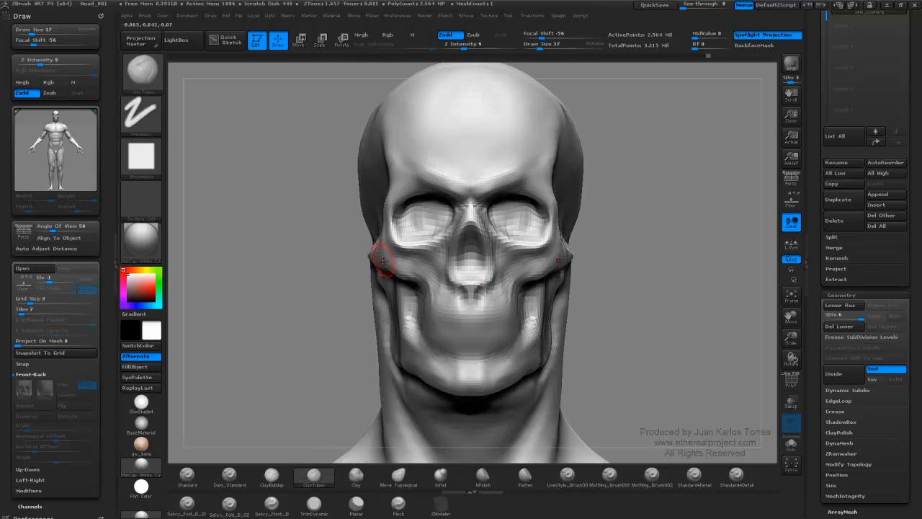
pyautogui.moveTo(383, 260)
pyautogui.keyDown('ctrl'); pyautogui.mouseDown(button='right')
pyautogui.moveTo(391, 257)
pyautogui.moveTo(366, 252)
pyautogui.moveTo(379, 254)
pyautogui.mouseUp(button='right'); pyautogui.keyUp('ctrl')
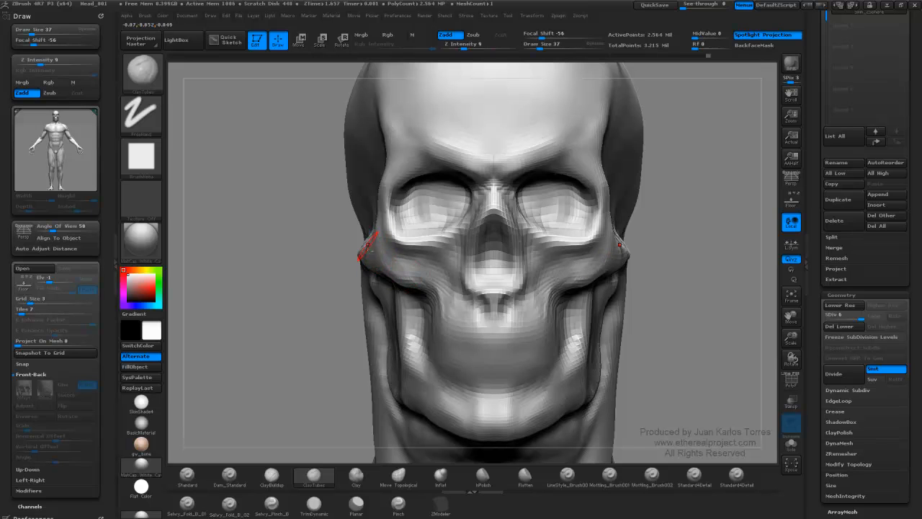
pyautogui.moveTo(381, 245)
pyautogui.mouseDown(button='right')
pyautogui.moveTo(403, 244)
pyautogui.moveTo(447, 265)
pyautogui.moveTo(446, 228)
pyautogui.moveTo(425, 245)
pyautogui.moveTo(445, 245)
pyautogui.mouseUp(button='right')
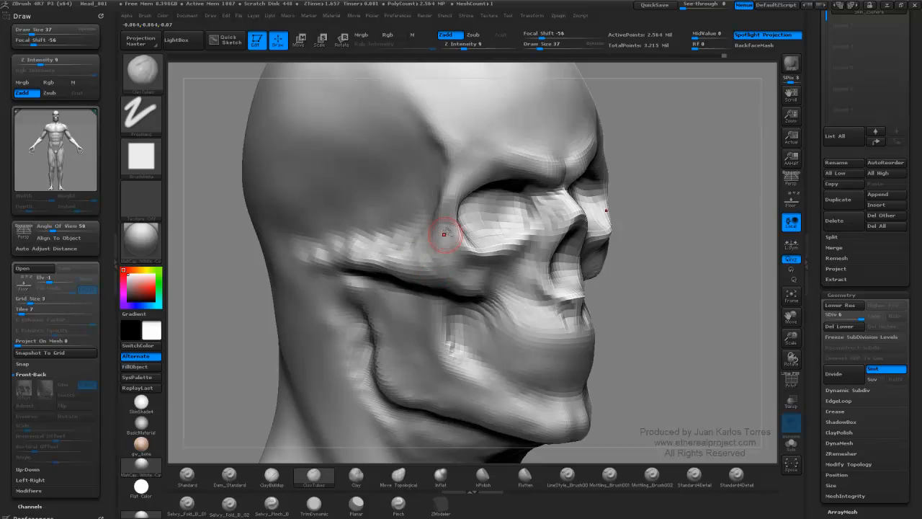
pyautogui.press('shift')
# Polish the side of the cheekbone beside the eye socket using the hPolish brush at Draw Size 75 and Z Intensity 9.
pyautogui.click(481, 476)
pyautogui.press('space')
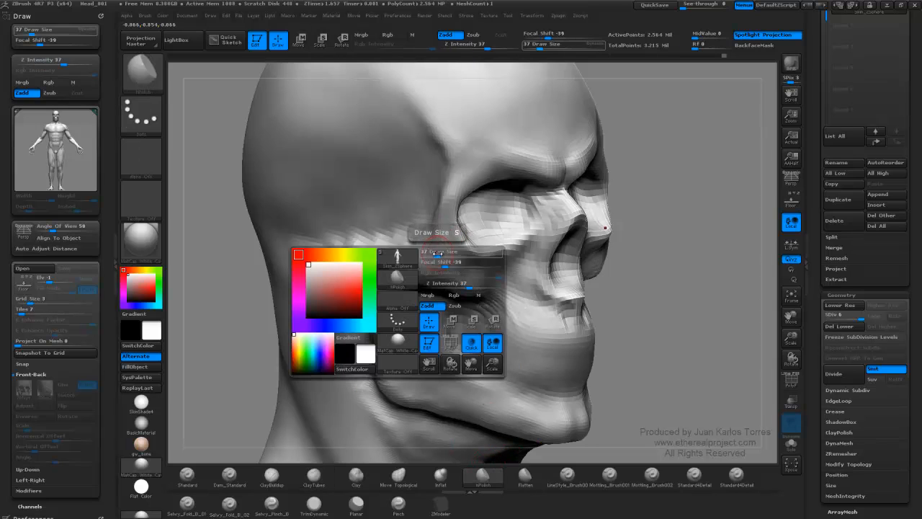
pyautogui.write('53')
pyautogui.press('Return')
pyautogui.click(443, 283)
pyautogui.write('8')
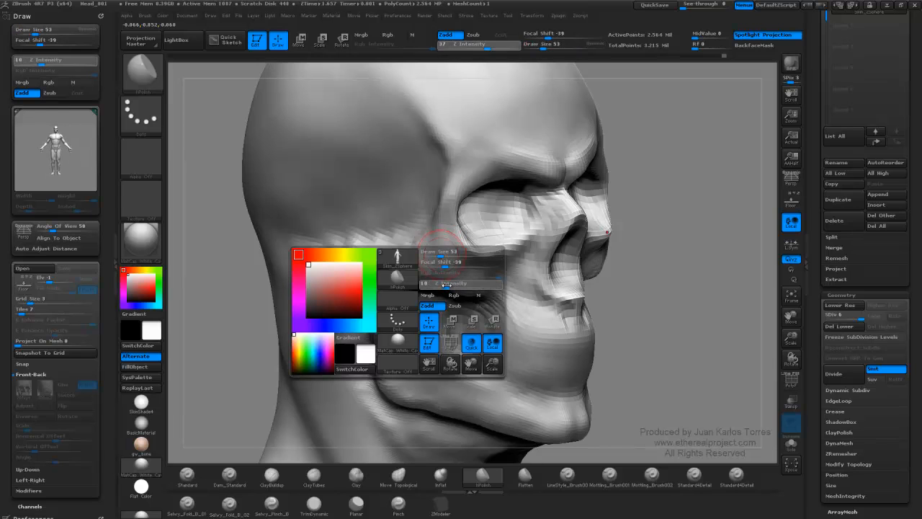
pyautogui.press('Return')
pyautogui.moveTo(441, 253); pyautogui.dragTo(455, 252)
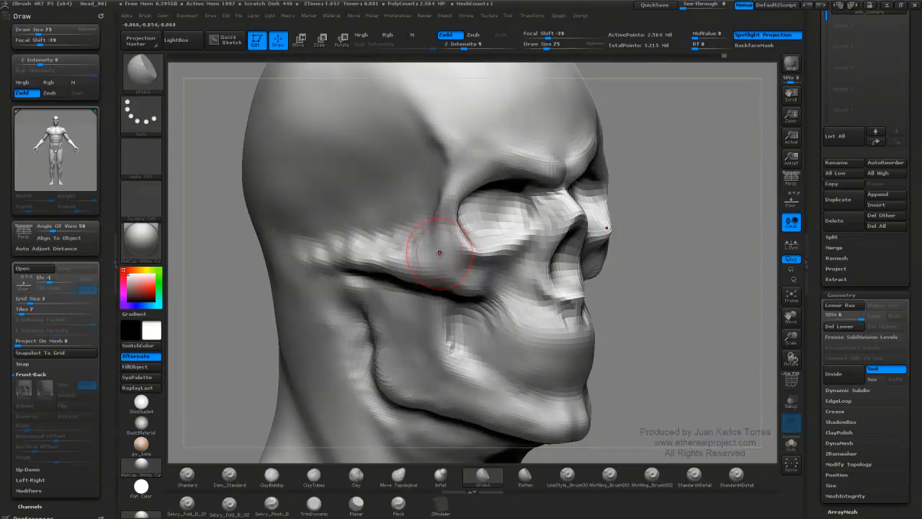
pyautogui.moveTo(440, 253); pyautogui.dragTo(444, 254, button='right')
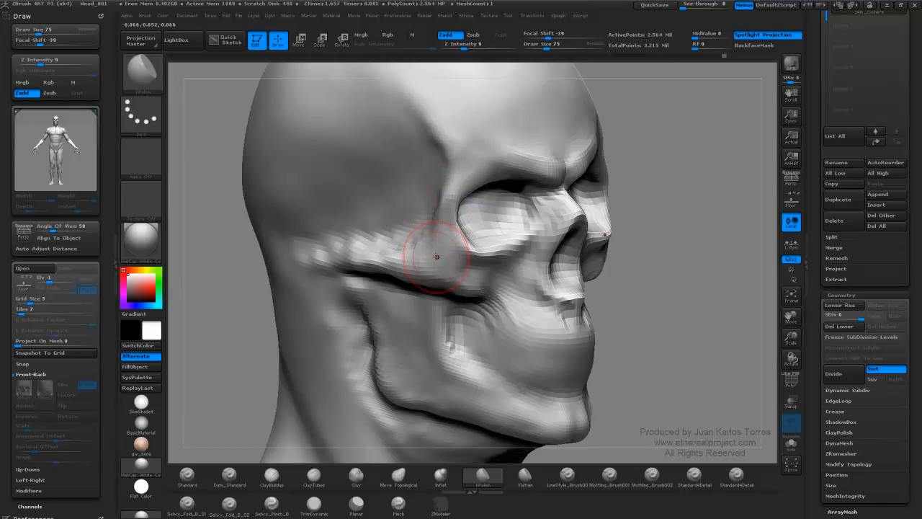
pyautogui.moveTo(437, 256)
pyautogui.mouseDown(button='right')
pyautogui.moveTo(447, 248)
pyautogui.moveTo(406, 235)
pyautogui.moveTo(352, 309)
pyautogui.moveTo(446, 265)
pyautogui.mouseUp(button='right')
# Flatten the brow ridges above the inner corners of the eye sockets with the hPolish brush.
pyautogui.hotkey('ctrl', 'shift')
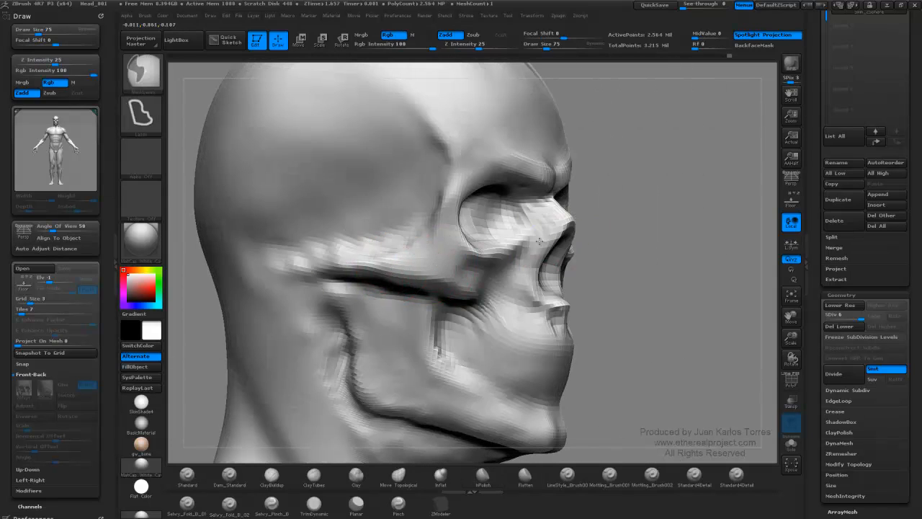
pyautogui.keyDown('ctrl'); pyautogui.moveTo(539, 241); pyautogui.dragTo(504, 201, button='right'); pyautogui.keyUp('ctrl')
pyautogui.moveTo(432, 266)
pyautogui.mouseDown(button='right')
pyautogui.moveTo(364, 270)
pyautogui.moveTo(414, 245)
pyautogui.moveTo(433, 303)
pyautogui.mouseUp(button='right')
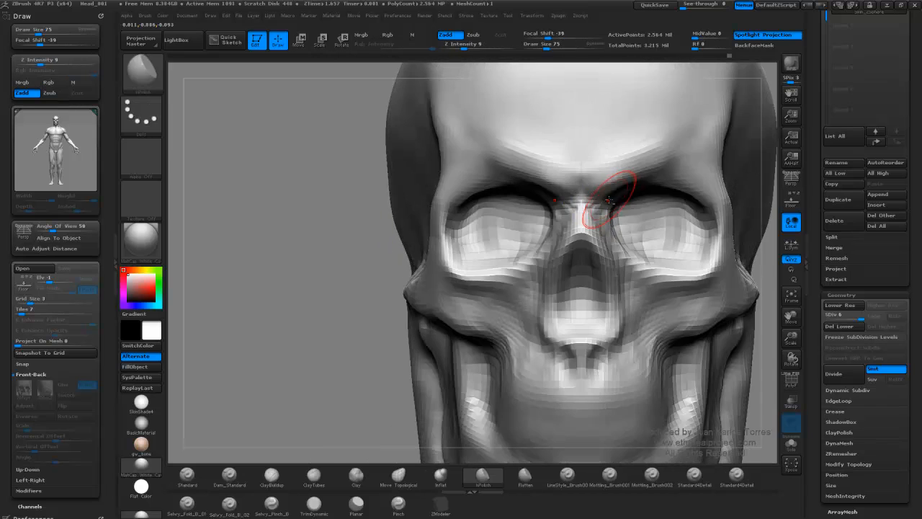
pyautogui.moveTo(616, 175)
pyautogui.keyDown('alt'); pyautogui.mouseDown(button='right')
pyautogui.moveTo(515, 238)
pyautogui.moveTo(514, 258)
pyautogui.moveTo(519, 243)
pyautogui.moveTo(537, 253)
pyautogui.mouseUp(button='right'); pyautogui.keyUp('alt')
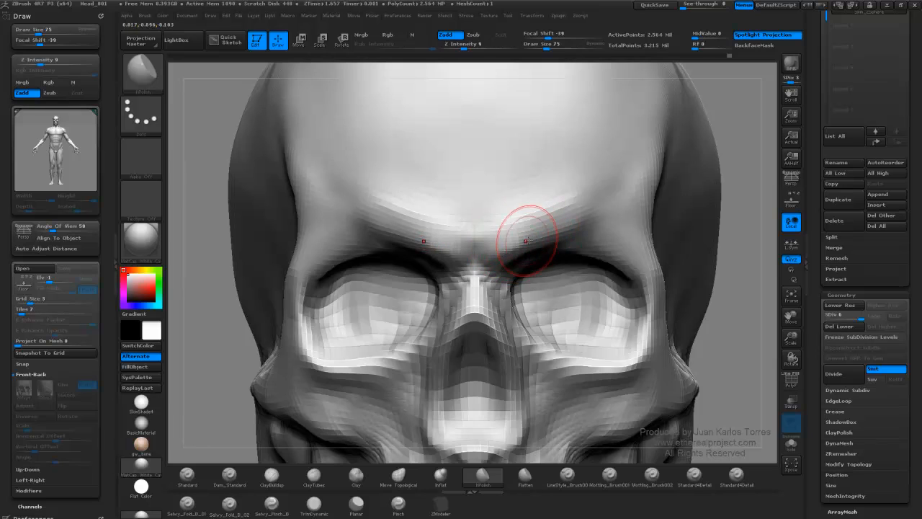
pyautogui.keyDown('ctrl'); pyautogui.moveTo(509, 248); pyautogui.dragTo(519, 212, button='right'); pyautogui.keyUp('ctrl')
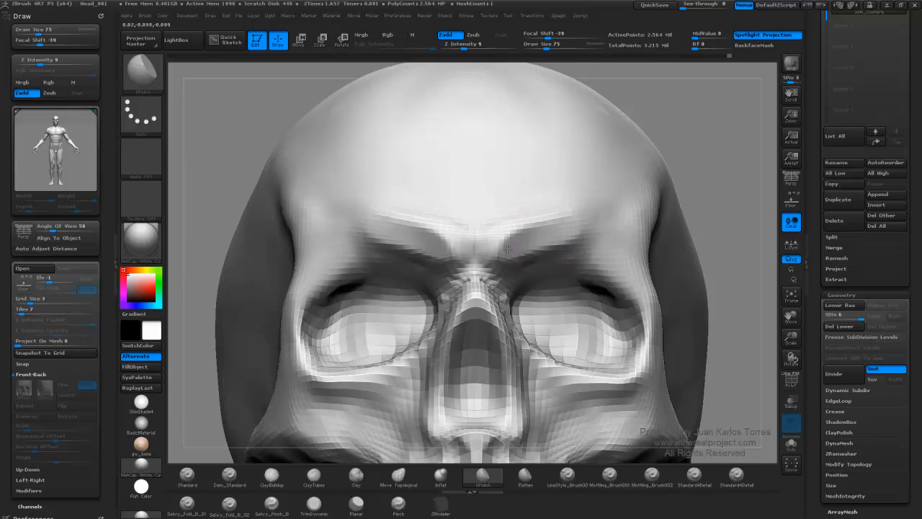
pyautogui.moveTo(522, 245); pyautogui.dragTo(539, 215, button='right')
# Smooth the inner brow ridges and polish the area between them above the nasal bridge.
pyautogui.keyDown('shift'); pyautogui.moveTo(431, 228); pyautogui.dragTo(433, 240); pyautogui.keyUp('shift')
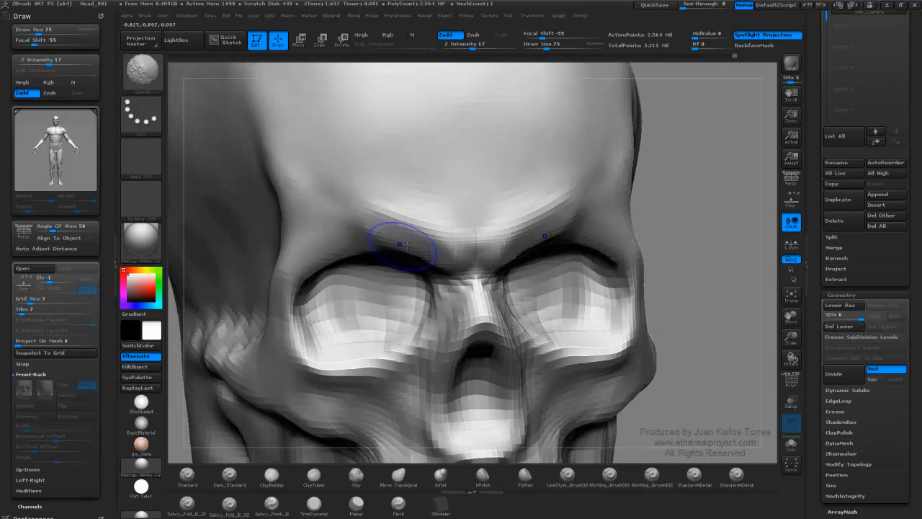
pyautogui.moveTo(449, 247); pyautogui.dragTo(484, 221, button='right')
pyautogui.moveTo(484, 221)
pyautogui.mouseDown()
pyautogui.moveTo(510, 257)
pyautogui.moveTo(501, 255)
pyautogui.mouseUp()
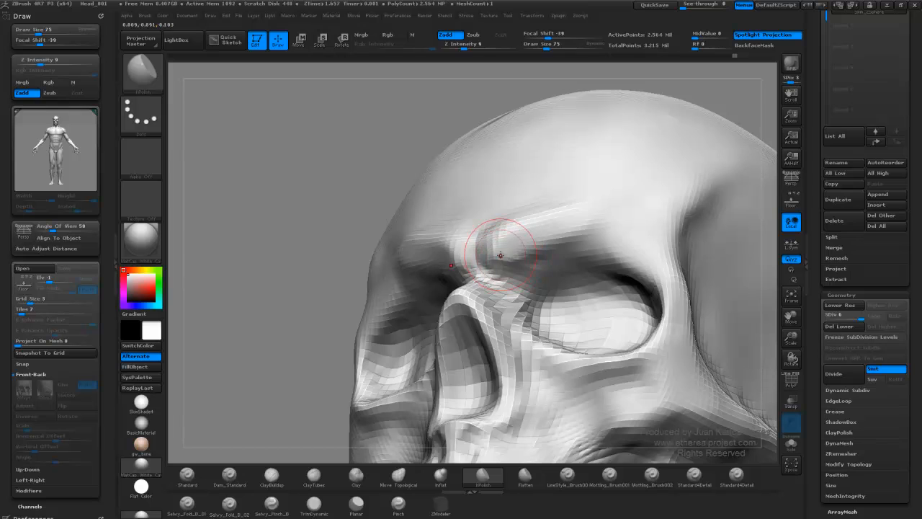
pyautogui.moveTo(538, 223)
pyautogui.mouseDown(button='right')
pyautogui.moveTo(626, 236)
pyautogui.moveTo(692, 226)
pyautogui.moveTo(720, 208)
pyautogui.moveTo(585, 220)
pyautogui.mouseUp(button='right')
pyautogui.keyDown('alt'); pyautogui.moveTo(697, 216); pyautogui.dragTo(618, 221, button='right'); pyautogui.keyUp('alt')
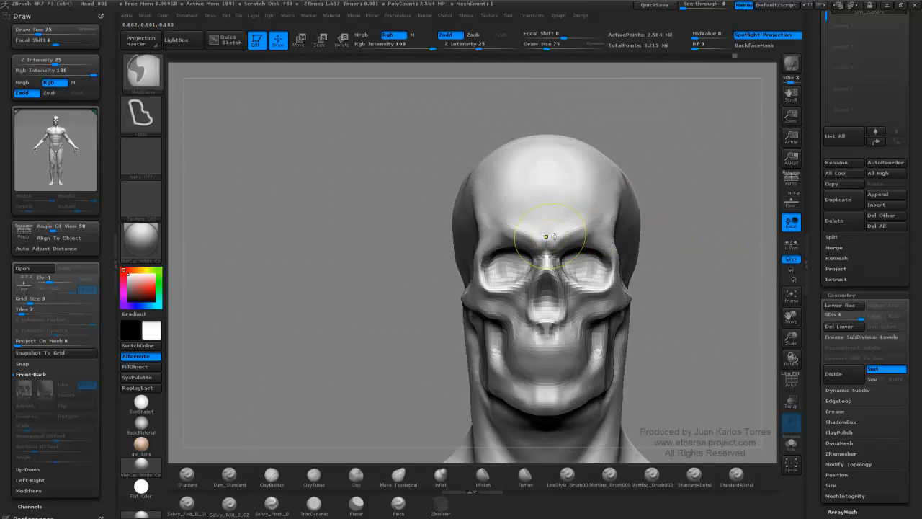
# Build up the inner brow ridges above the nasal bridge using ClayTubes strokes at Draw Size 42 and Z Intensity 9.
pyautogui.keyDown('ctrl'); pyautogui.moveTo(542, 237); pyautogui.dragTo(515, 264, button='right'); pyautogui.keyUp('ctrl')
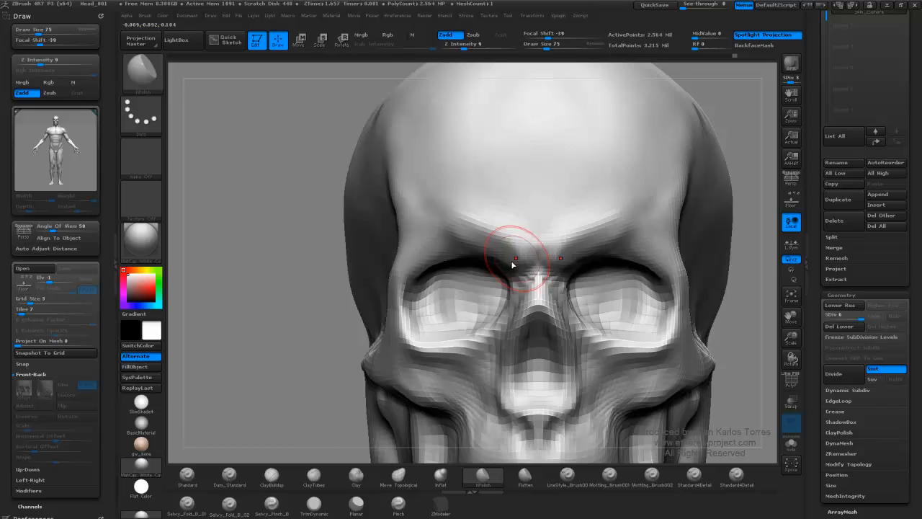
pyautogui.click(316, 477)
pyautogui.press('space')
pyautogui.moveTo(333, 360); pyautogui.dragTo(321, 361)
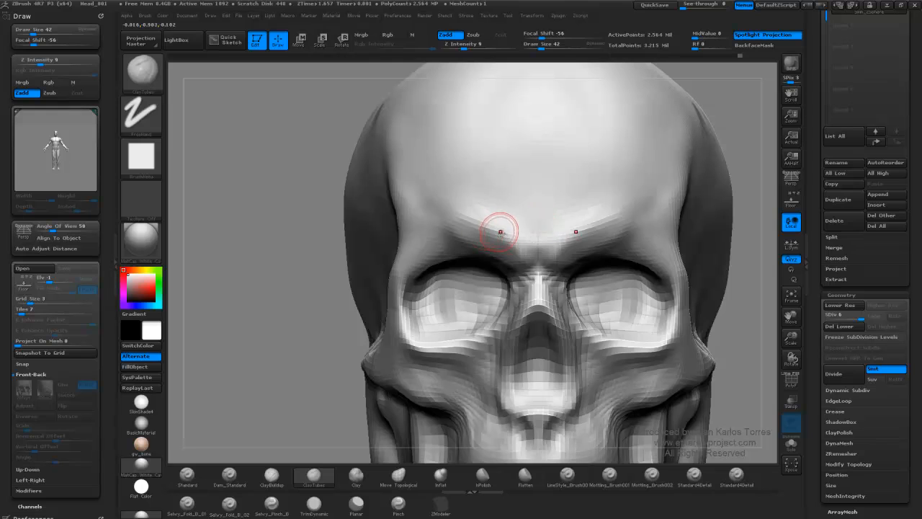
pyautogui.moveTo(481, 223)
pyautogui.mouseDown()
pyautogui.moveTo(535, 241)
pyautogui.moveTo(538, 271)
pyautogui.mouseUp()
pyautogui.moveTo(274, 259); pyautogui.dragTo(375, 252)
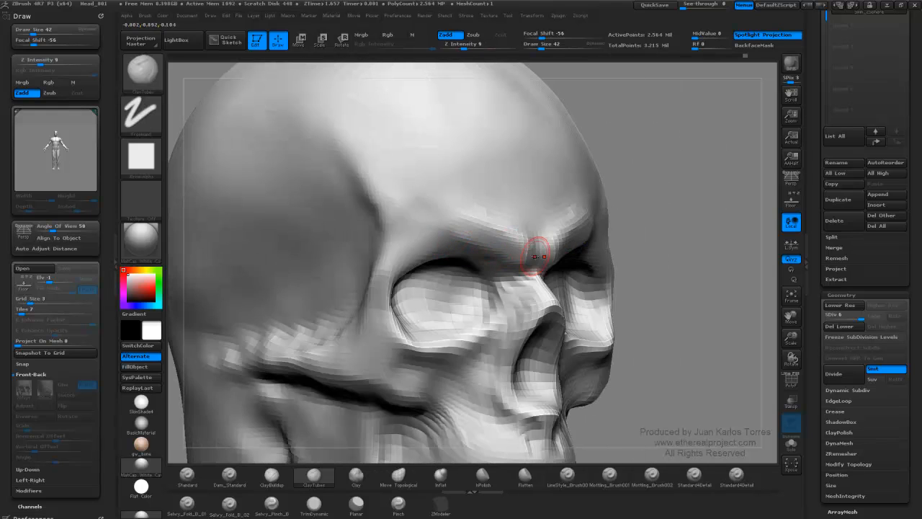
# Carve the crease under the brow ridges with Dam_Standard, undoing the first attempt, and smooth its outer ends.
pyautogui.click(233, 476)
pyautogui.moveTo(684, 289); pyautogui.dragTo(584, 281)
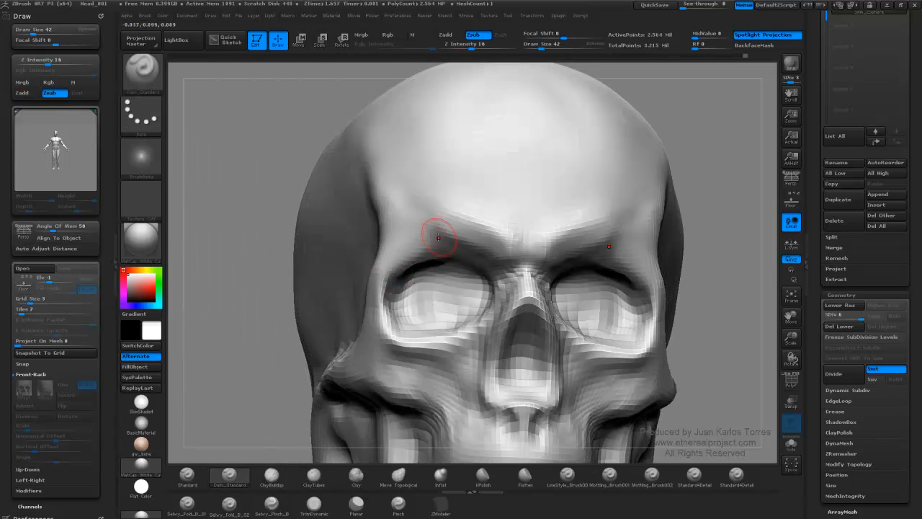
pyautogui.hotkey('ctrl', 'z')
pyautogui.moveTo(411, 219); pyautogui.dragTo(458, 256)
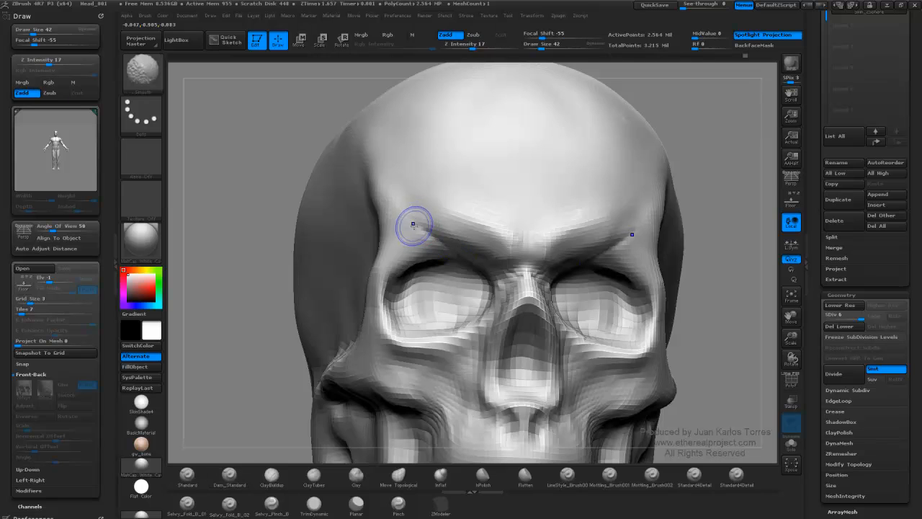
pyautogui.moveTo(414, 224)
pyautogui.keyDown('shift'); pyautogui.mouseDown()
pyautogui.moveTo(469, 261)
pyautogui.moveTo(428, 230)
pyautogui.mouseUp(); pyautogui.keyUp('shift')
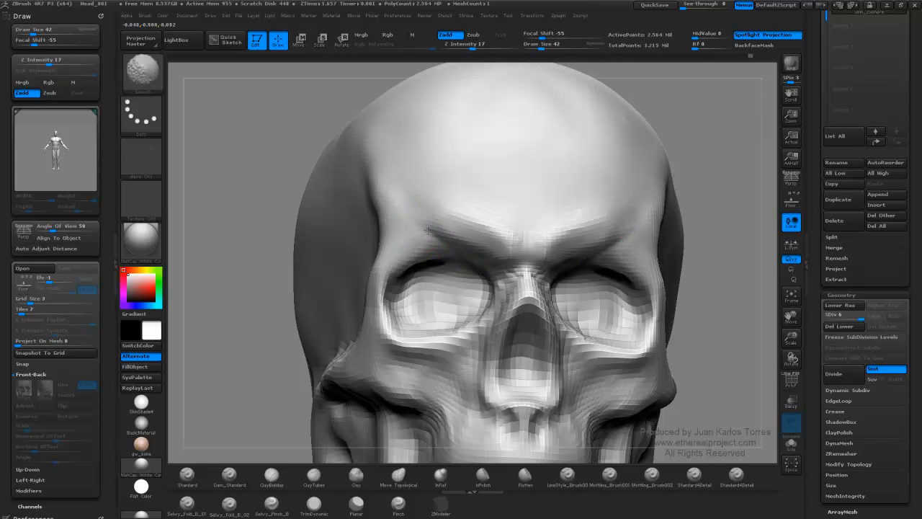
pyautogui.moveTo(725, 217)
pyautogui.keyDown('shift'); pyautogui.mouseDown()
pyautogui.moveTo(707, 234)
pyautogui.moveTo(658, 231)
pyautogui.mouseUp(); pyautogui.keyUp('shift')
# Deepen the temple edge behind the eye socket and above the zygomatic arch using Dam_Standard at Draw Size 78 and Z Intensity 7.
pyautogui.press('space')
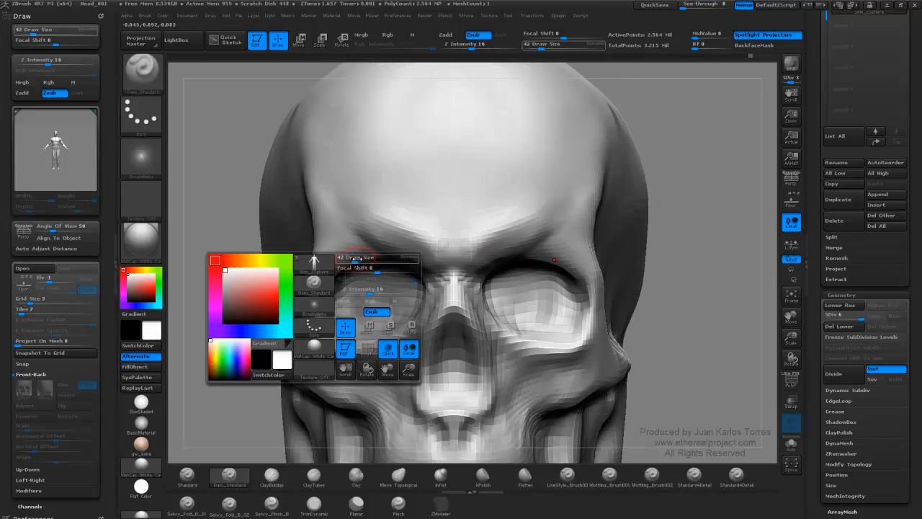
pyautogui.moveTo(355, 260); pyautogui.dragTo(361, 261)
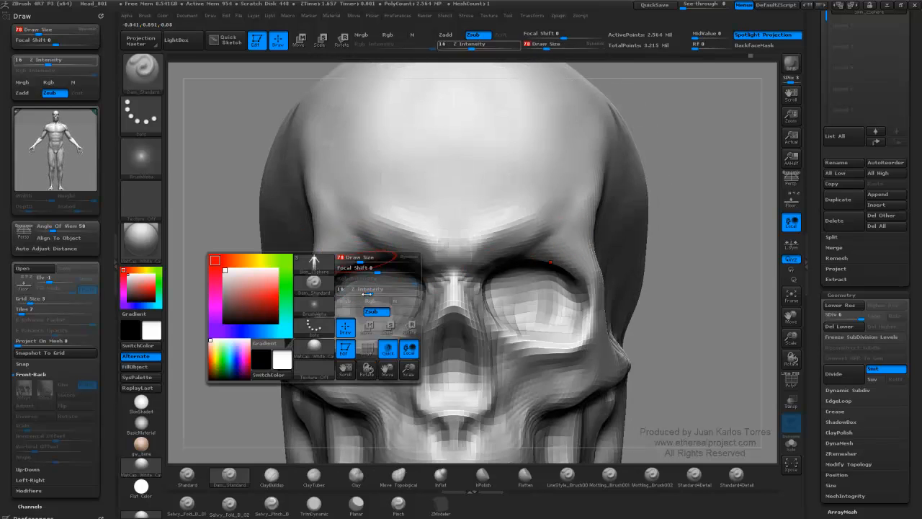
pyautogui.moveTo(369, 292); pyautogui.dragTo(362, 292)
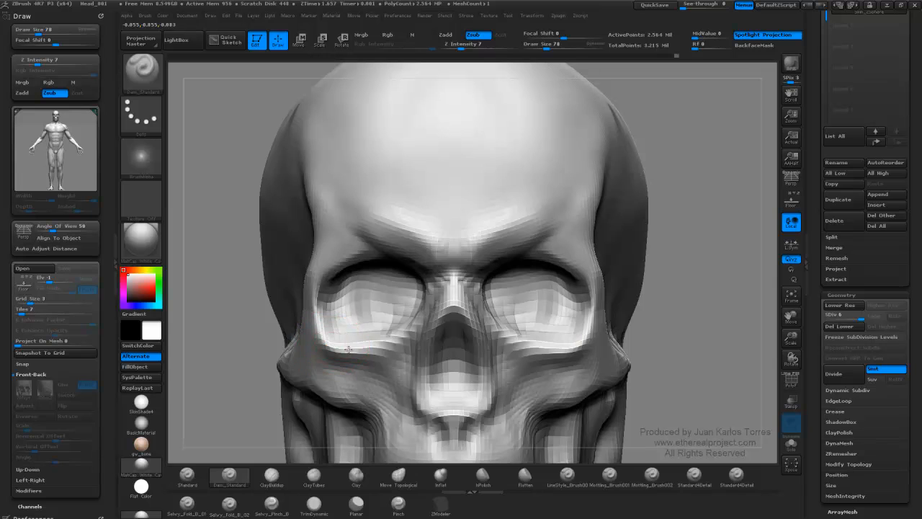
pyautogui.moveTo(404, 308); pyautogui.dragTo(486, 275, button='right')
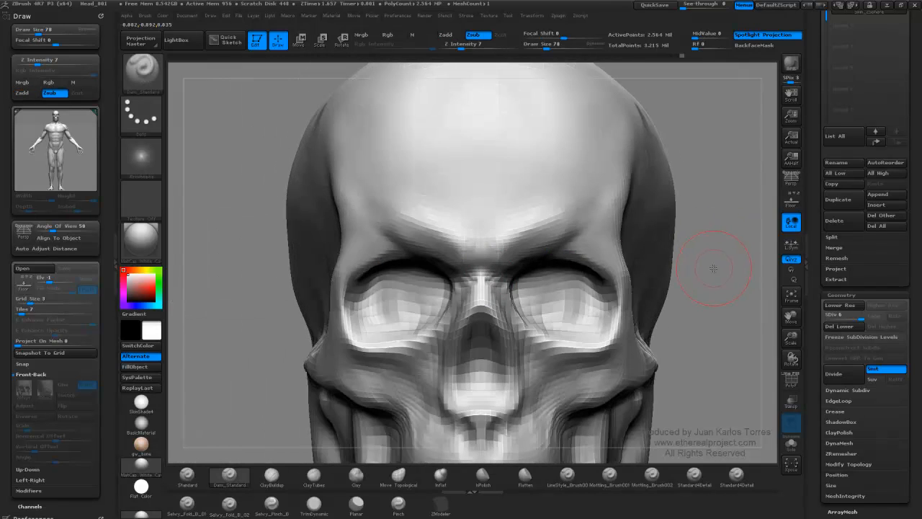
pyautogui.keyDown('alt'); pyautogui.moveTo(696, 268); pyautogui.dragTo(597, 160, button='right'); pyautogui.keyUp('alt')
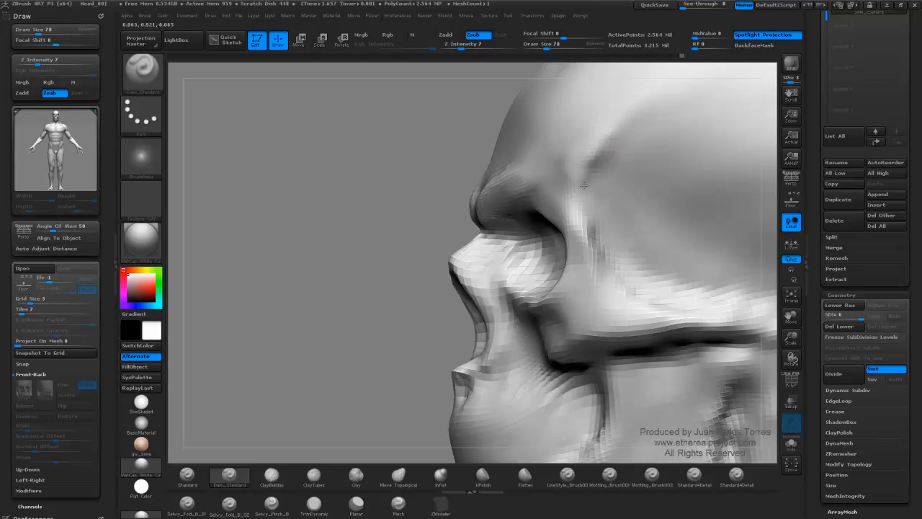
pyautogui.moveTo(610, 269)
pyautogui.keyDown('alt'); pyautogui.mouseDown(button='right')
pyautogui.moveTo(477, 251)
pyautogui.moveTo(465, 272)
pyautogui.mouseUp(button='right'); pyautogui.keyUp('alt')
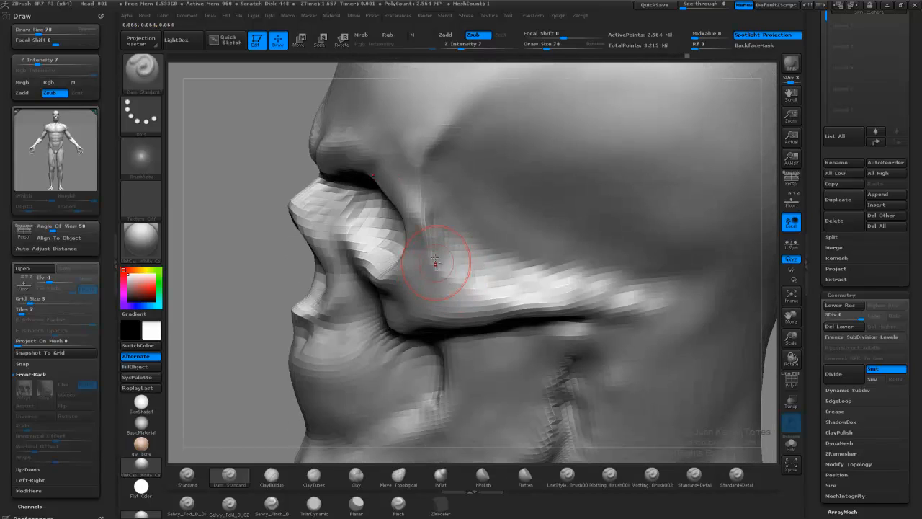
pyautogui.moveTo(482, 291); pyautogui.dragTo(650, 297)
pyautogui.moveTo(561, 288); pyautogui.dragTo(660, 298)
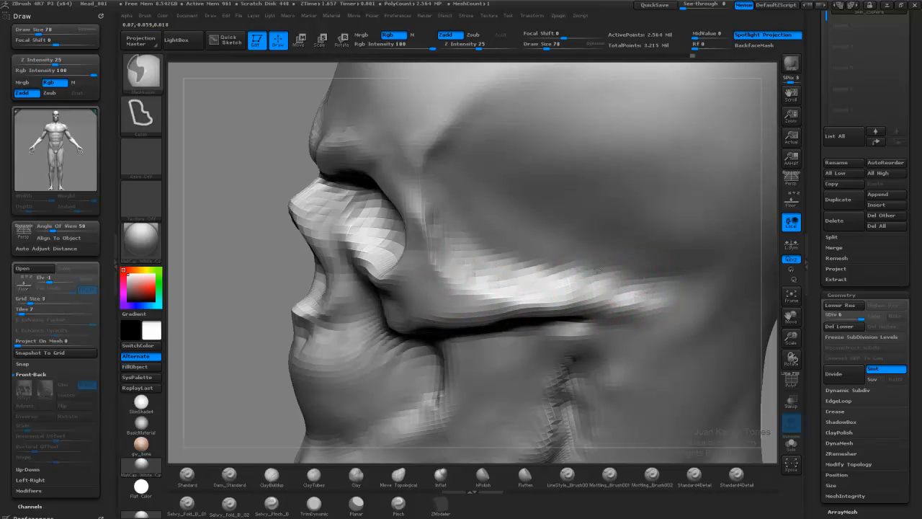
# Set the Draw Size to 47 and smooth the temporal line beside the outer brow.
pyautogui.keyDown('ctrl'); pyautogui.moveTo(437, 395); pyautogui.dragTo(572, 235, button='right'); pyautogui.keyUp('ctrl')
pyautogui.moveTo(599, 234); pyautogui.dragTo(576, 249, button='right')
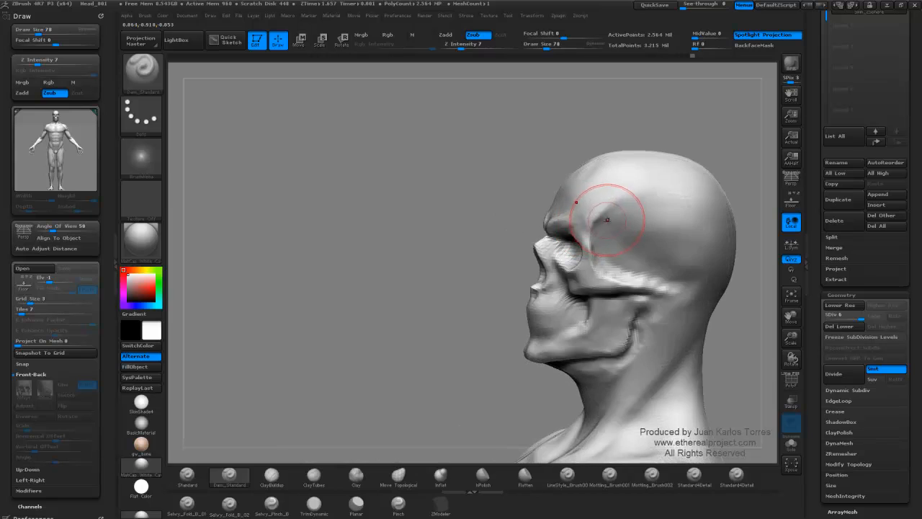
pyautogui.keyDown('ctrl'); pyautogui.moveTo(607, 218); pyautogui.dragTo(561, 280, button='right'); pyautogui.keyUp('ctrl')
pyautogui.press('space')
pyautogui.moveTo(604, 222); pyautogui.dragTo(600, 224)
pyautogui.press('shift')
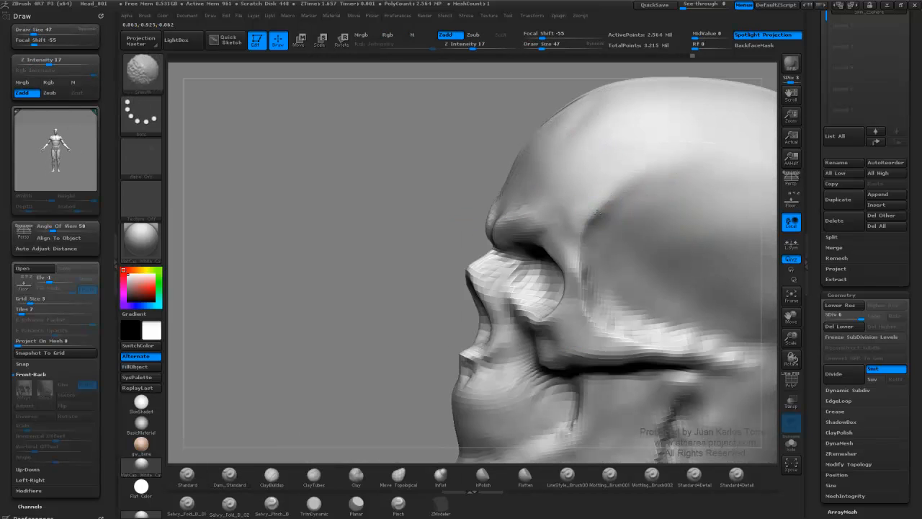
# Define the inner ends of the brow ridges above the nasal bridge with Dam_Standard strokes.
pyautogui.moveTo(403, 282)
pyautogui.mouseDown()
pyautogui.moveTo(464, 291)
pyautogui.moveTo(680, 222)
pyautogui.moveTo(685, 243)
pyautogui.moveTo(639, 167)
pyautogui.mouseUp()
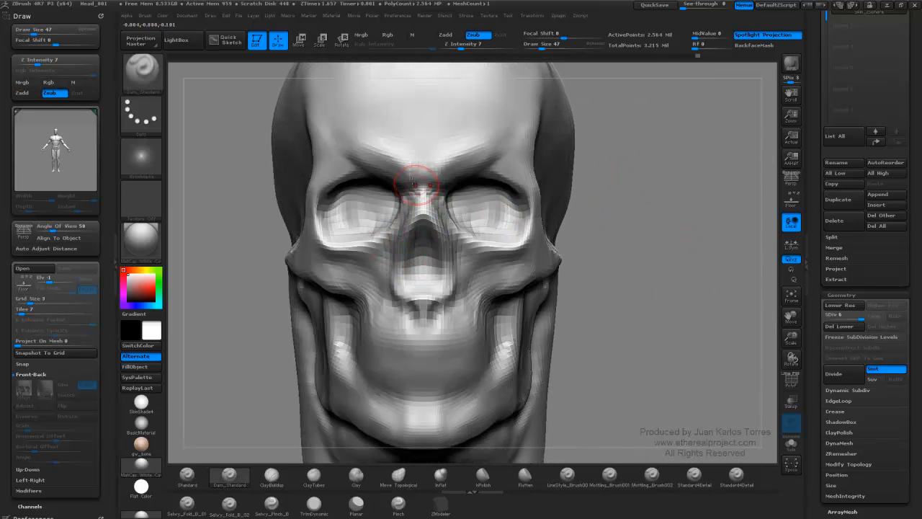
pyautogui.moveTo(374, 154); pyautogui.dragTo(409, 170)
pyautogui.moveTo(432, 212); pyautogui.dragTo(411, 224, button='right')
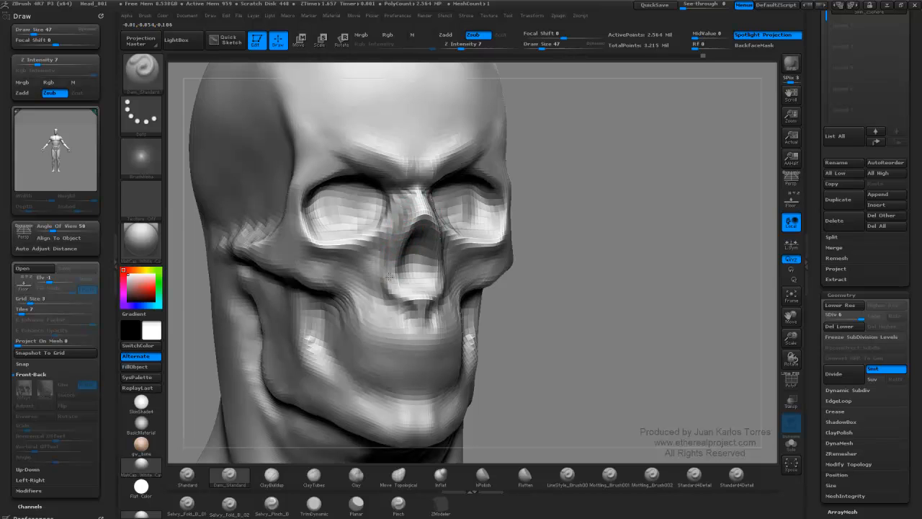
# Carve the sides and lower edge of the nasal opening with Dam_Standard at Draw Size 47 and Z Intensity 7.
pyautogui.moveTo(404, 297); pyautogui.dragTo(395, 294)
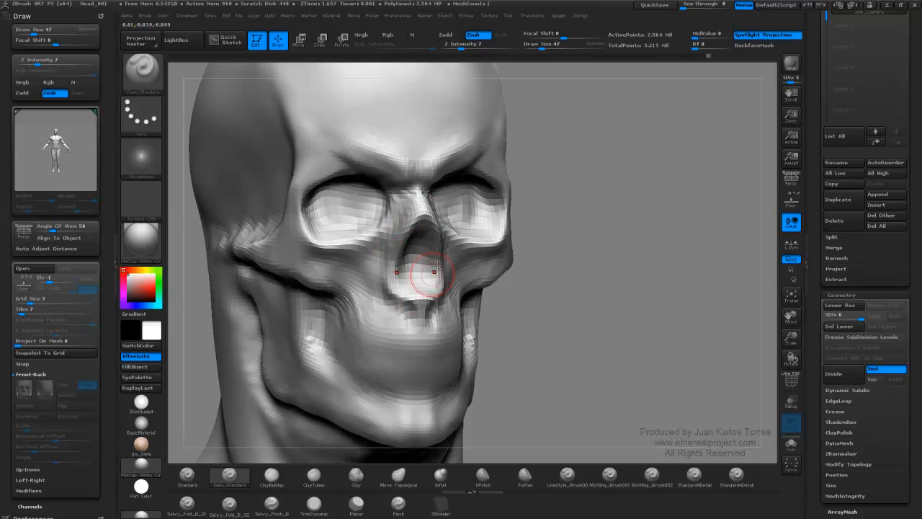
pyautogui.moveTo(465, 271)
pyautogui.mouseDown(button='right')
pyautogui.moveTo(427, 257)
pyautogui.moveTo(423, 267)
pyautogui.mouseUp(button='right')
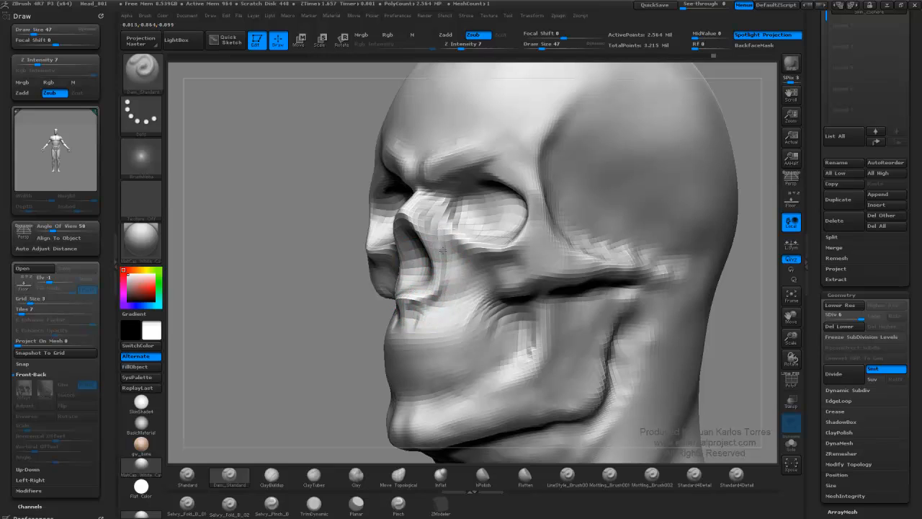
pyautogui.moveTo(443, 250); pyautogui.dragTo(437, 234)
pyautogui.moveTo(434, 301)
pyautogui.mouseDown()
pyautogui.moveTo(424, 310)
pyautogui.moveTo(415, 303)
pyautogui.mouseUp()
pyautogui.moveTo(416, 301)
pyautogui.mouseDown(button='right')
pyautogui.moveTo(615, 224)
pyautogui.moveTo(552, 217)
pyautogui.mouseUp(button='right')
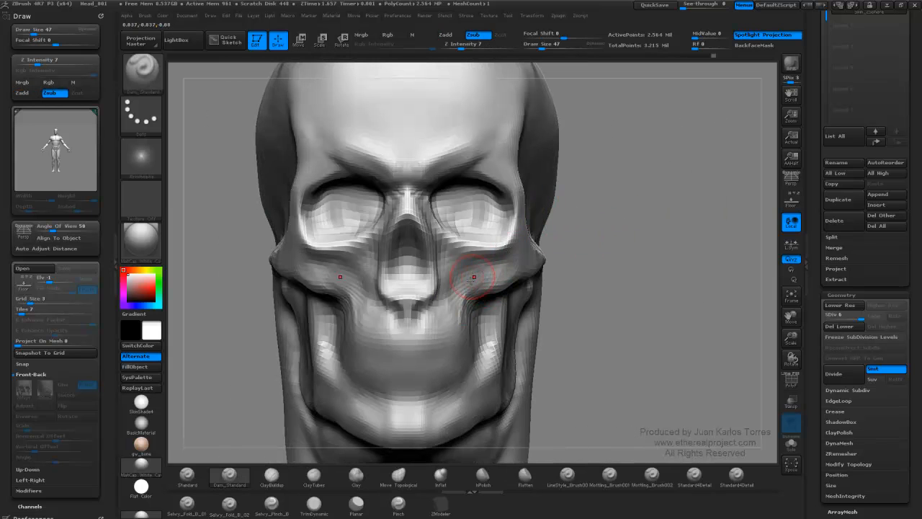
# Build up the upper jaw and cheekbone beside the nasal opening using the Standard brush at Z Intensity 25, then smooth the strokes.
pyautogui.click(188, 475)
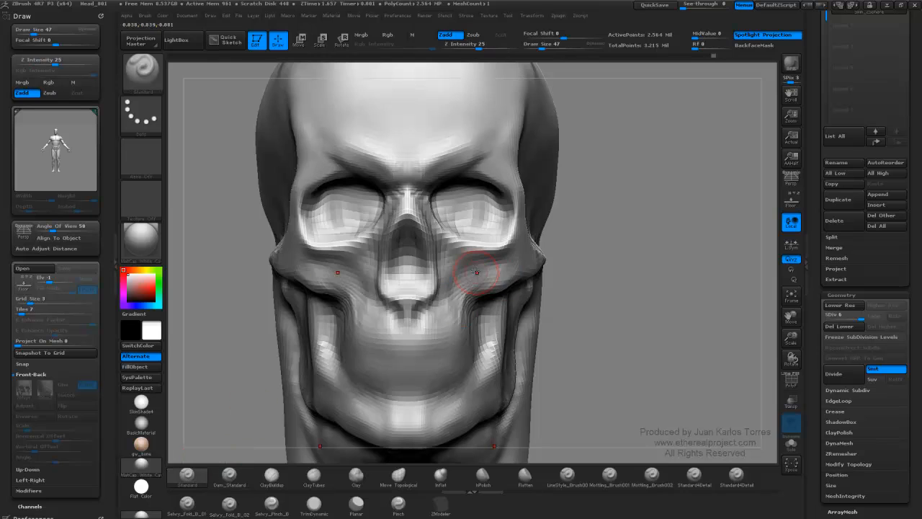
pyautogui.moveTo(450, 264); pyautogui.dragTo(444, 307)
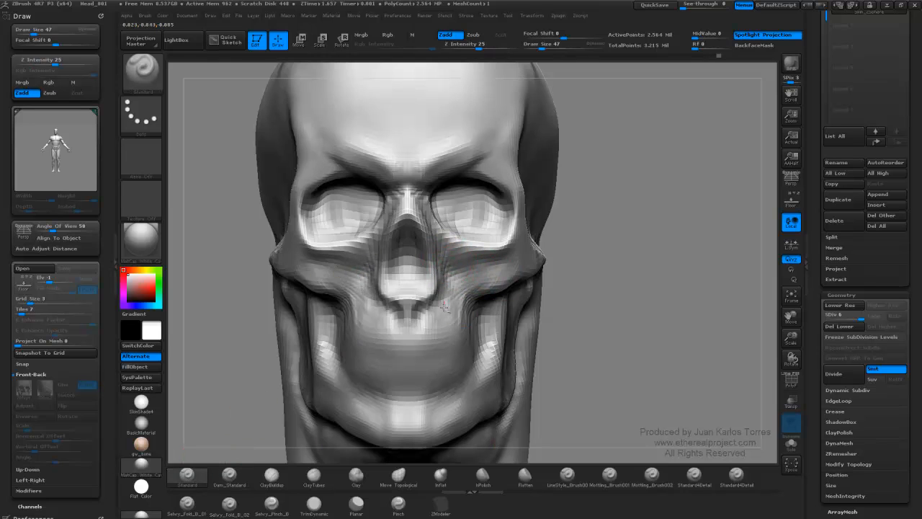
pyautogui.moveTo(449, 265)
pyautogui.mouseDown()
pyautogui.moveTo(505, 267)
pyautogui.moveTo(474, 273)
pyautogui.mouseUp()
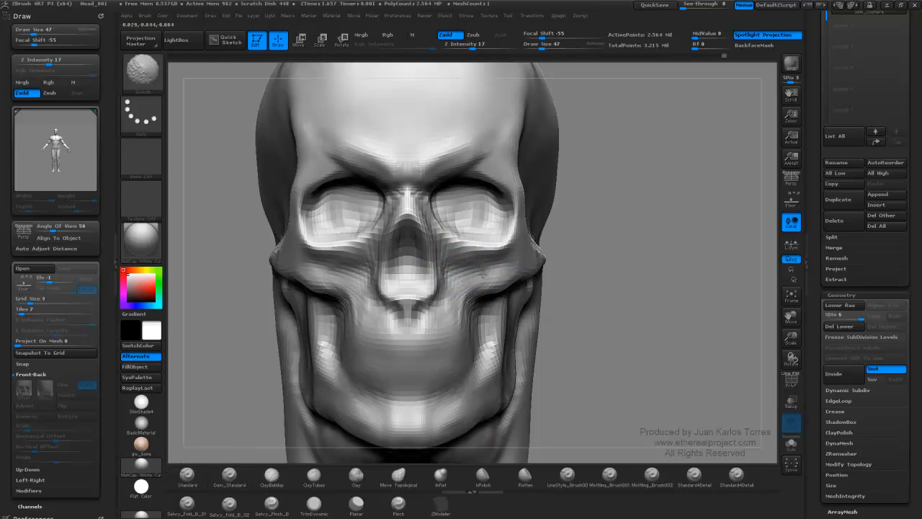
pyautogui.moveTo(227, 296)
pyautogui.mouseDown()
pyautogui.moveTo(354, 303)
pyautogui.moveTo(341, 296)
pyautogui.moveTo(346, 281)
pyautogui.moveTo(322, 320)
pyautogui.mouseUp()
pyautogui.moveTo(627, 268)
pyautogui.mouseDown()
pyautogui.moveTo(587, 263)
pyautogui.moveTo(601, 250)
pyautogui.moveTo(570, 247)
pyautogui.moveTo(620, 245)
pyautogui.mouseUp()
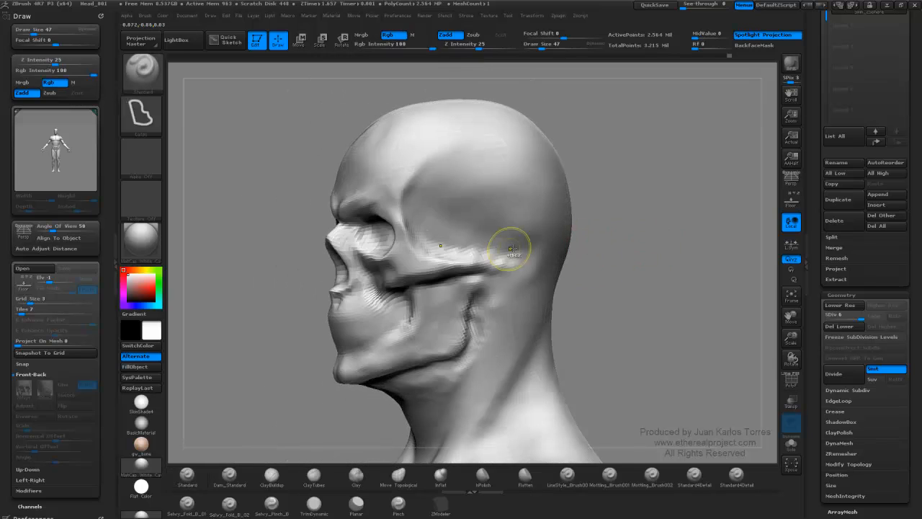
# Adjust the cheekbone and zygomatic arch at a lower subdivision level, then smooth the cheekbone's outer surface.
pyautogui.keyDown('ctrl'); pyautogui.moveTo(500, 249); pyautogui.dragTo(478, 249, button='right'); pyautogui.keyUp('ctrl')
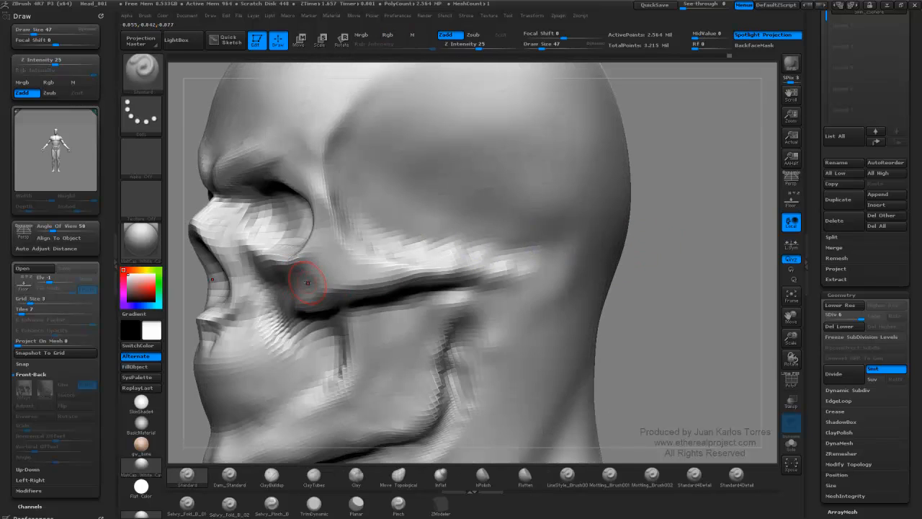
pyautogui.hotkey('shift', 'd')
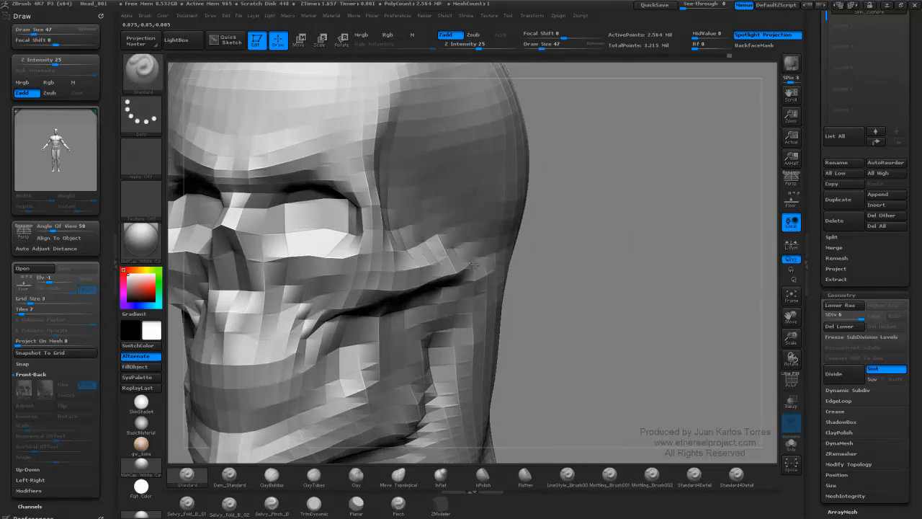
pyautogui.moveTo(458, 266); pyautogui.dragTo(454, 266, button='right')
pyautogui.moveTo(296, 278)
pyautogui.mouseDown()
pyautogui.moveTo(310, 261)
pyautogui.moveTo(305, 268)
pyautogui.mouseUp()
pyautogui.moveTo(581, 252)
pyautogui.keyDown('ctrl'); pyautogui.mouseDown(button='right')
pyautogui.moveTo(584, 241)
pyautogui.moveTo(559, 281)
pyautogui.moveTo(564, 258)
pyautogui.moveTo(618, 245)
pyautogui.mouseUp(button='right'); pyautogui.keyUp('ctrl')
pyautogui.keyDown('ctrl'); pyautogui.moveTo(618, 245); pyautogui.dragTo(574, 245, button='right'); pyautogui.keyUp('ctrl')
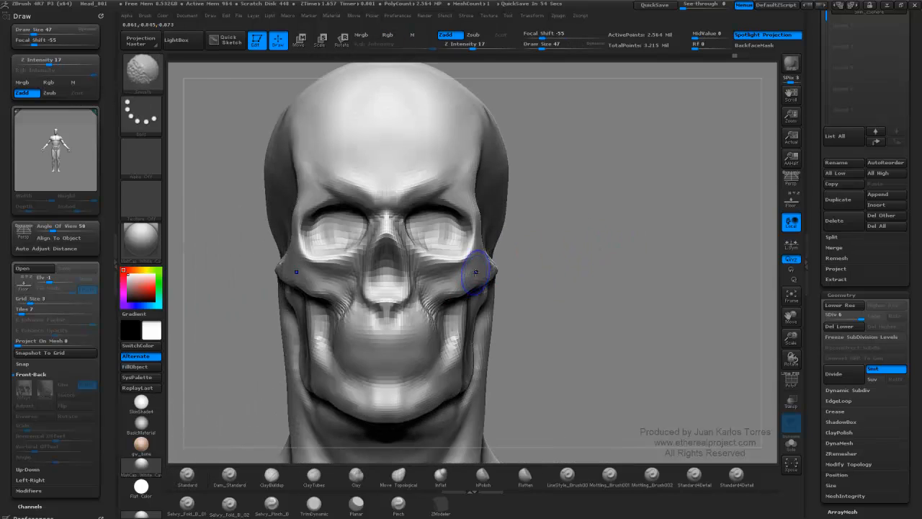
pyautogui.keyDown('shift'); pyautogui.moveTo(475, 270); pyautogui.dragTo(472, 275); pyautogui.keyUp('shift')
# Reshape the inner lower edges of the eye sockets beside the nose using the Move Topological brush at Draw Size 72.
pyautogui.moveTo(537, 261)
pyautogui.keyDown('alt'); pyautogui.mouseDown(button='right')
pyautogui.moveTo(599, 222)
pyautogui.moveTo(494, 281)
pyautogui.moveTo(515, 297)
pyautogui.moveTo(536, 290)
pyautogui.moveTo(501, 277)
pyautogui.mouseUp(button='right'); pyautogui.keyUp('alt')
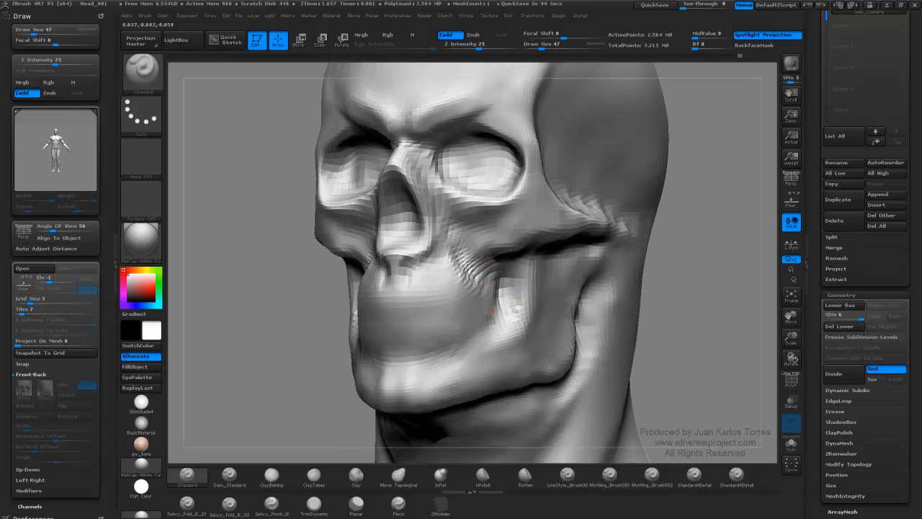
pyautogui.moveTo(499, 288)
pyautogui.mouseDown(button='right')
pyautogui.moveTo(475, 284)
pyautogui.moveTo(529, 279)
pyautogui.moveTo(433, 262)
pyautogui.moveTo(452, 252)
pyautogui.moveTo(535, 264)
pyautogui.mouseUp(button='right')
pyautogui.keyDown('shift'); pyautogui.moveTo(607, 266); pyautogui.dragTo(599, 257, button='right'); pyautogui.keyUp('shift')
pyautogui.keyDown('ctrl'); pyautogui.moveTo(650, 244); pyautogui.dragTo(578, 288, button='right'); pyautogui.keyUp('ctrl')
pyautogui.keyDown('ctrl'); pyautogui.moveTo(515, 258); pyautogui.dragTo(545, 266, button='right'); pyautogui.keyUp('ctrl')
pyautogui.keyDown('alt'); pyautogui.moveTo(545, 266); pyautogui.dragTo(539, 255, button='right'); pyautogui.keyUp('alt')
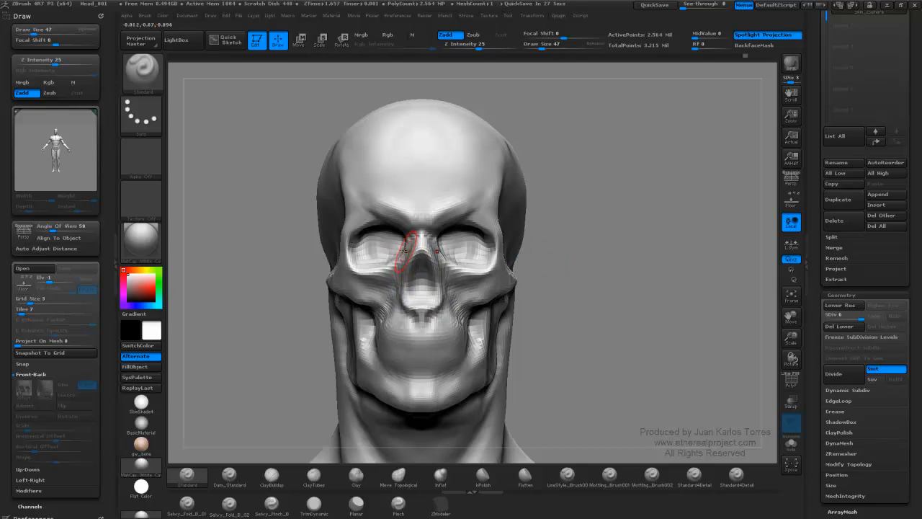
pyautogui.click(399, 476)
pyautogui.press('space')
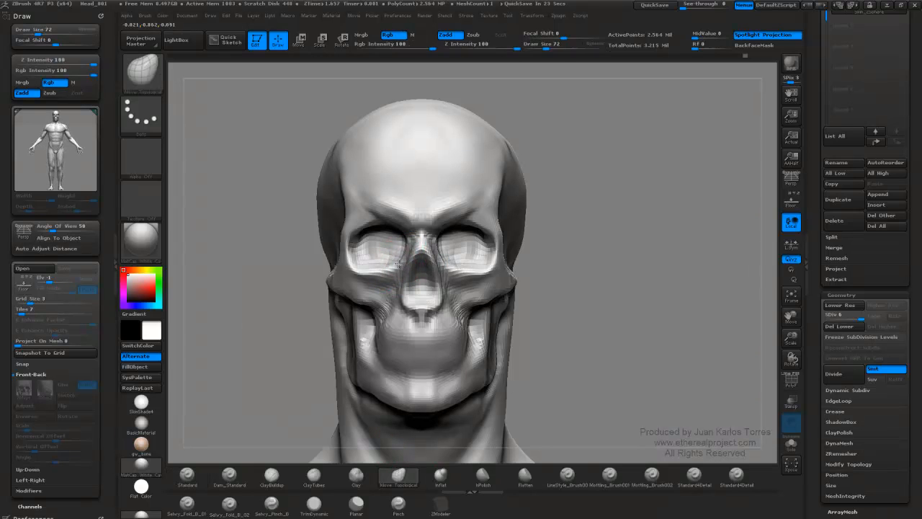
pyautogui.moveTo(468, 249)
pyautogui.mouseDown(button='right')
pyautogui.moveTo(494, 244)
pyautogui.moveTo(477, 242)
pyautogui.mouseUp(button='right')
pyautogui.keyDown('shift'); pyautogui.moveTo(570, 243); pyautogui.dragTo(560, 243, button='right'); pyautogui.keyUp('shift')
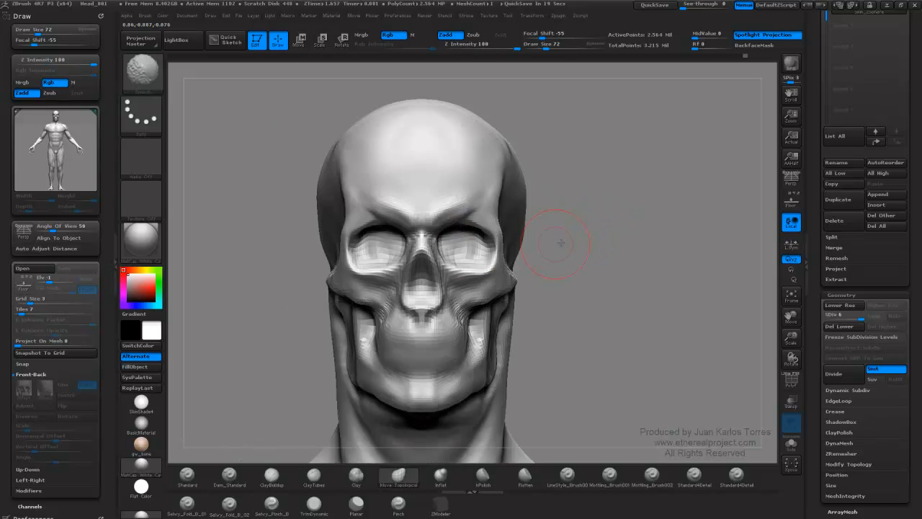
# Adjust the outer rims of the eye sockets at a lower subdivision level using the Move Topological brush at Draw Size 50.
pyautogui.moveTo(407, 268); pyautogui.dragTo(442, 269, button='right')
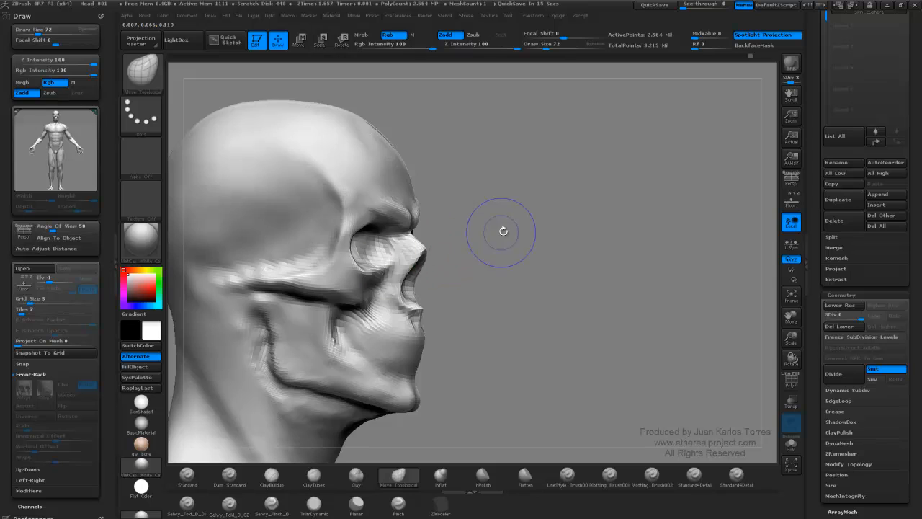
pyautogui.moveTo(500, 231)
pyautogui.mouseDown(button='right')
pyautogui.moveTo(512, 241)
pyautogui.moveTo(445, 246)
pyautogui.mouseUp(button='right')
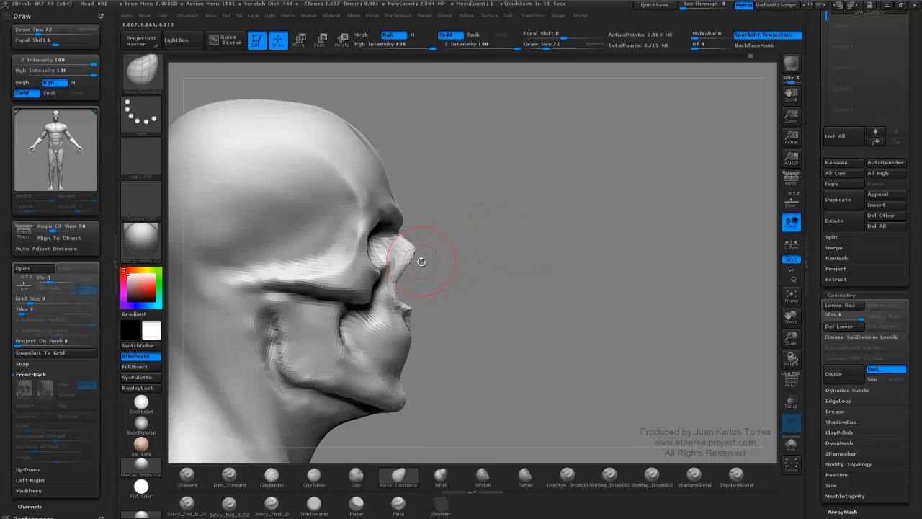
pyautogui.rightClick(367, 258)
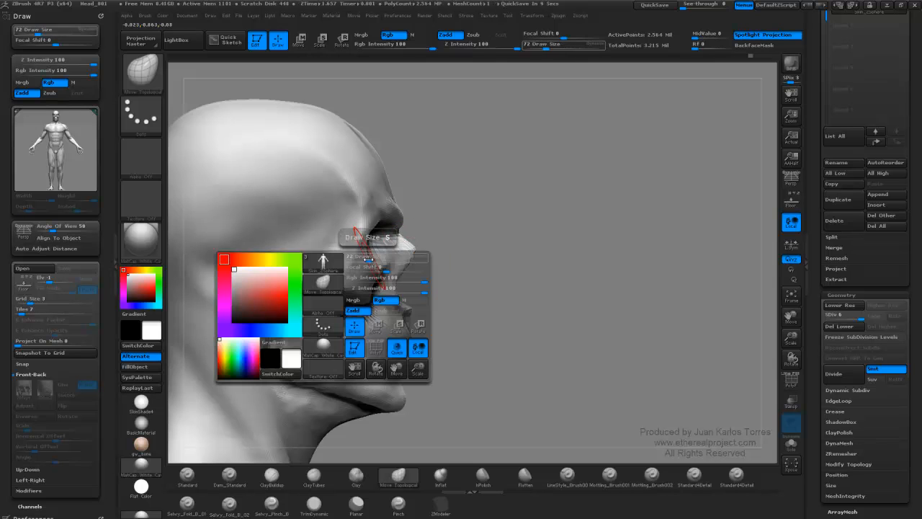
pyautogui.hotkey('shift', 'd')
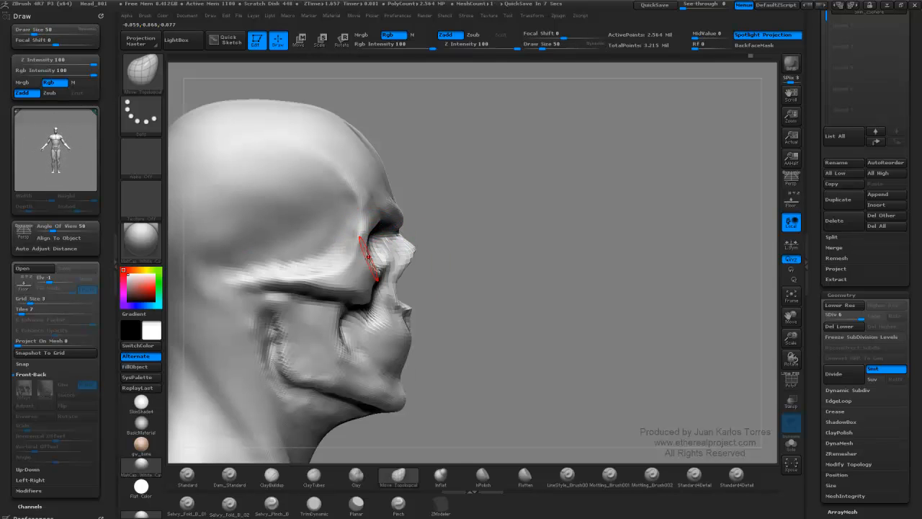
pyautogui.hotkey('shift', 'd')
pyautogui.press('b')
pyautogui.press('m')
pyautogui.press('t')
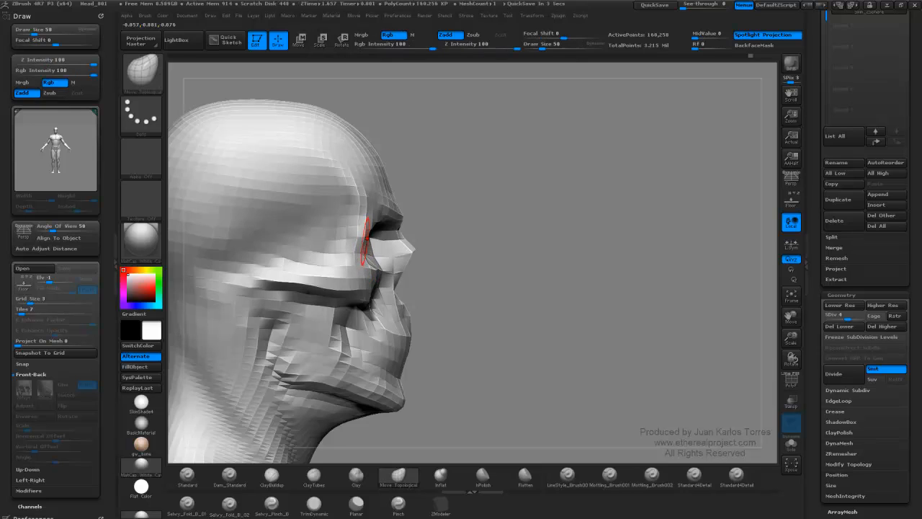
pyautogui.press('d')
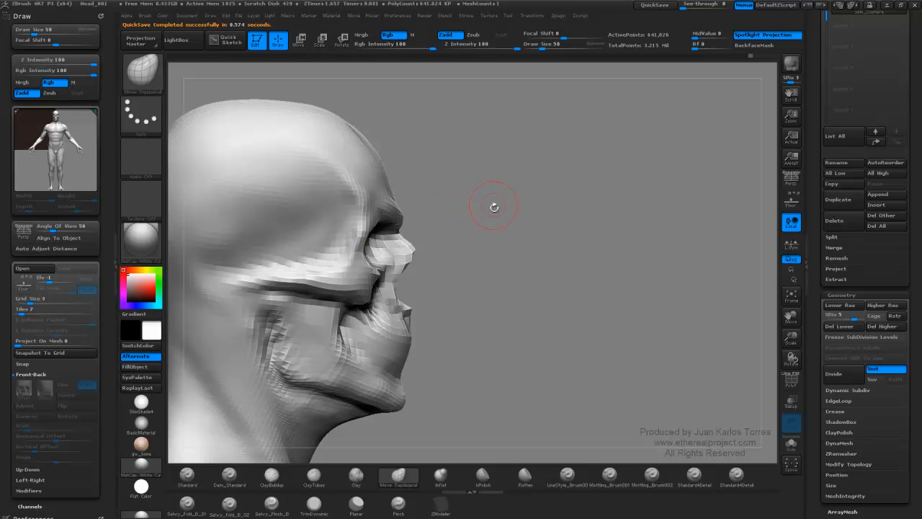
pyautogui.keyDown('shift'); pyautogui.moveTo(449, 216); pyautogui.dragTo(412, 206); pyautogui.keyUp('shift')
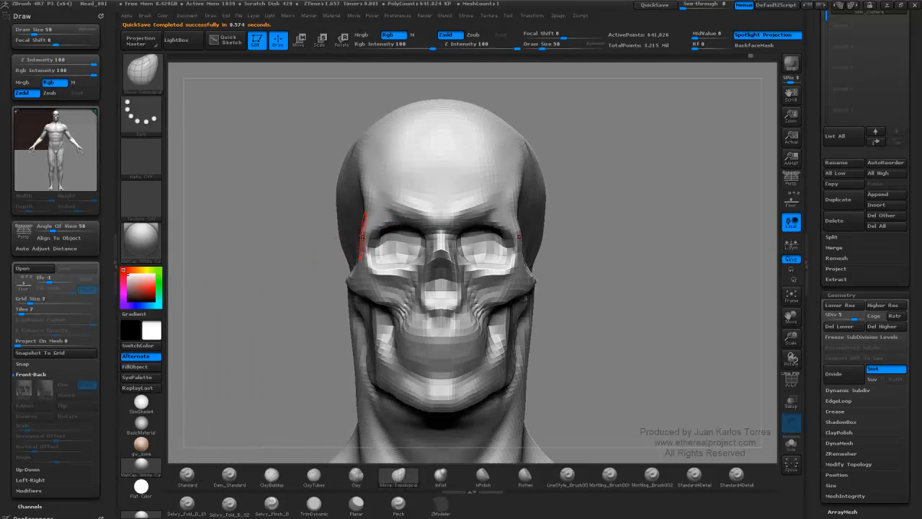
pyautogui.moveTo(587, 233)
pyautogui.mouseDown()
pyautogui.moveTo(552, 221)
pyautogui.moveTo(581, 220)
pyautogui.moveTo(538, 248)
pyautogui.moveTo(346, 208)
pyautogui.moveTo(359, 204)
pyautogui.mouseUp()
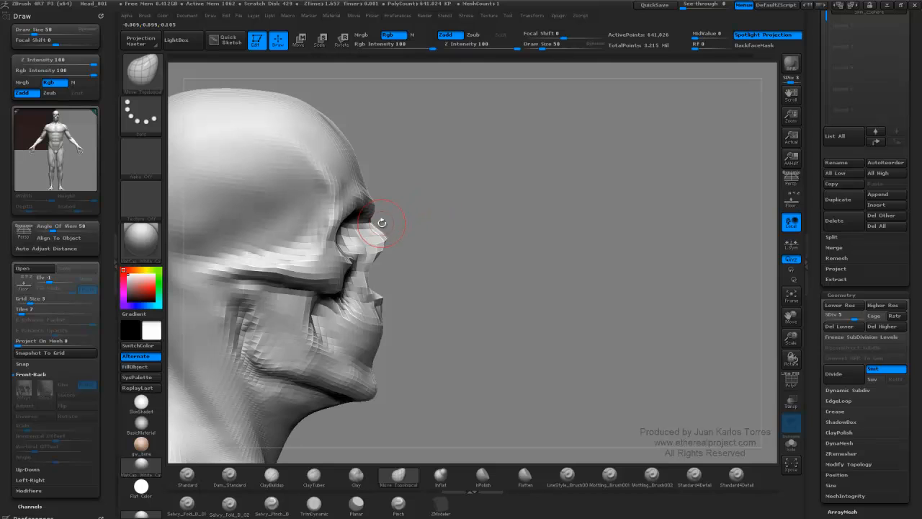
pyautogui.moveTo(469, 213); pyautogui.dragTo(435, 205)
# Build up the inside of the eye sockets under the brow with ClayTubes at Draw Size 30 and Z Intensity 9, then smooth it.
pyautogui.click(321, 478)
pyautogui.click(321, 478)
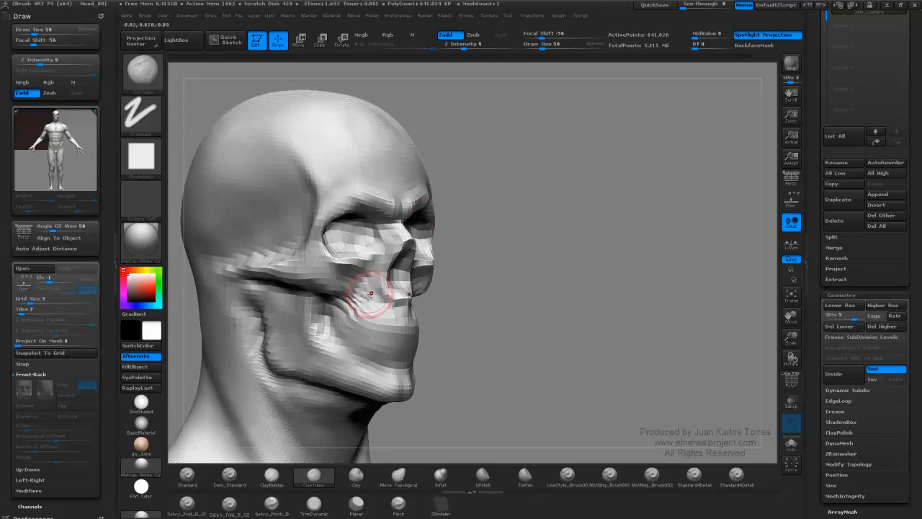
pyautogui.moveTo(366, 294)
pyautogui.keyDown('ctrl'); pyautogui.mouseDown(button='right')
pyautogui.moveTo(371, 325)
pyautogui.moveTo(411, 317)
pyautogui.mouseUp(button='right'); pyautogui.keyUp('ctrl')
pyautogui.hotkey('ctrl', 'd')
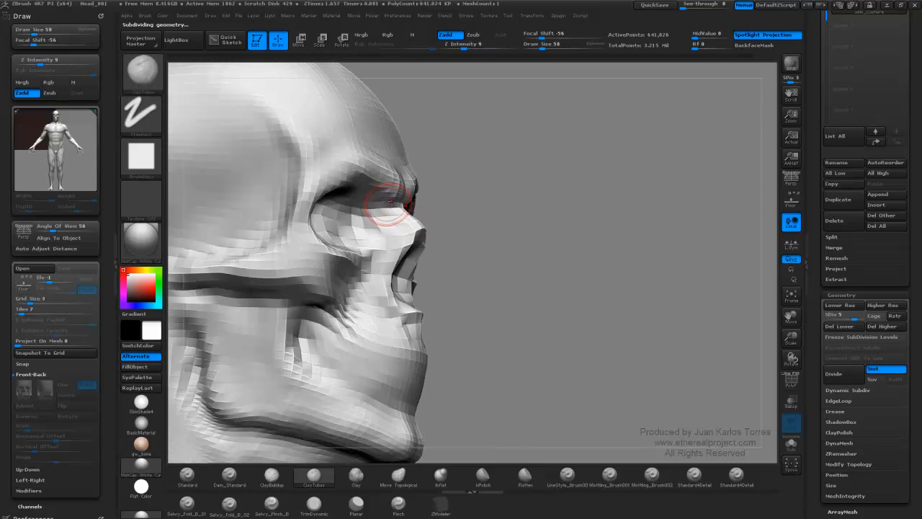
pyautogui.press('space')
pyautogui.moveTo(387, 199); pyautogui.dragTo(379, 198)
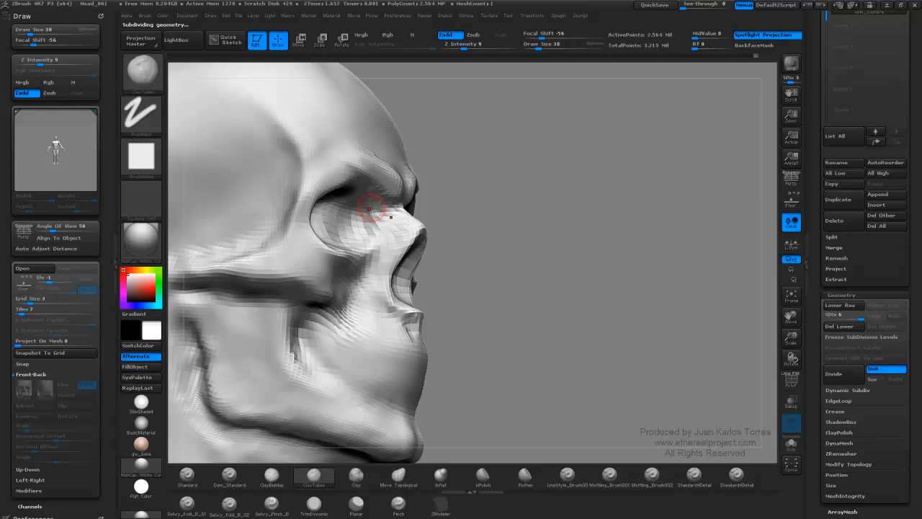
pyautogui.moveTo(380, 196)
pyautogui.mouseDown(button='right')
pyautogui.moveTo(384, 185)
pyautogui.moveTo(404, 184)
pyautogui.moveTo(389, 182)
pyautogui.mouseUp(button='right')
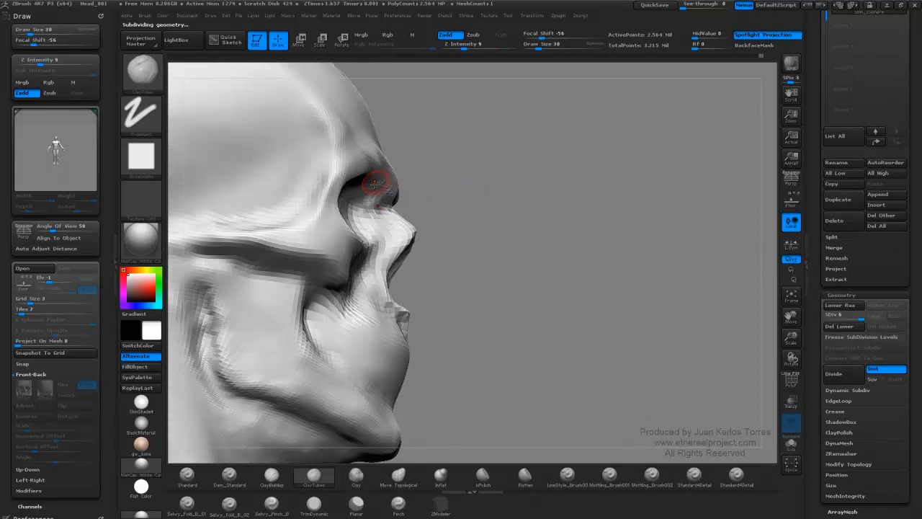
pyautogui.keyDown('shift'); pyautogui.moveTo(371, 207); pyautogui.dragTo(375, 204); pyautogui.keyUp('shift')
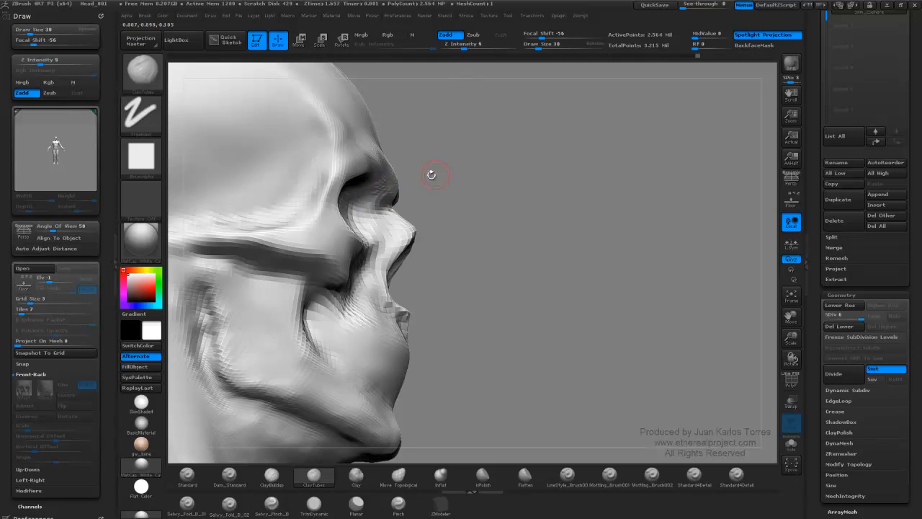
pyautogui.moveTo(430, 172)
pyautogui.mouseDown()
pyautogui.moveTo(517, 189)
pyautogui.moveTo(646, 189)
pyautogui.moveTo(573, 169)
pyautogui.moveTo(520, 183)
pyautogui.mouseUp()
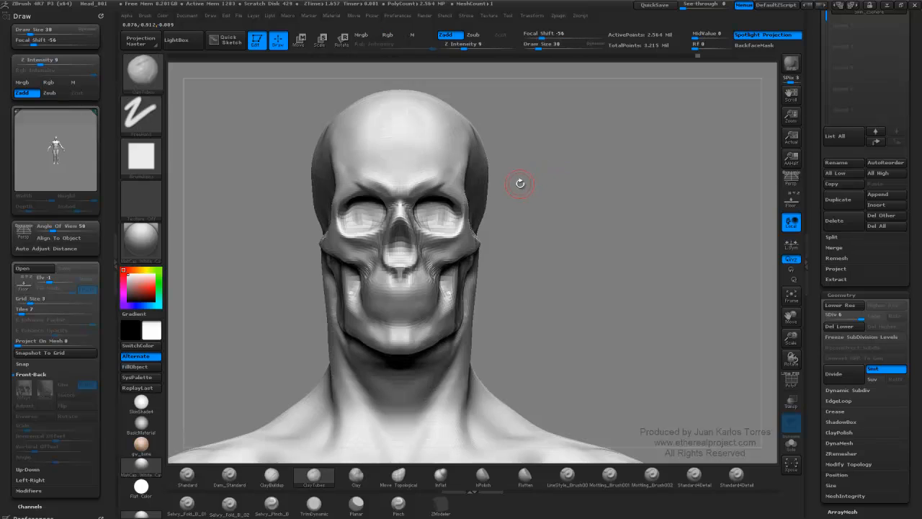
# Refine the upper inner wall of the eye socket near the nasal bridge with another ClayTubes stroke.
pyautogui.keyDown('ctrl'); pyautogui.moveTo(531, 180); pyautogui.dragTo(549, 173, button='right'); pyautogui.keyUp('ctrl')
pyautogui.moveTo(433, 184); pyautogui.dragTo(534, 188, button='right')
pyautogui.moveTo(401, 206); pyautogui.dragTo(402, 188)
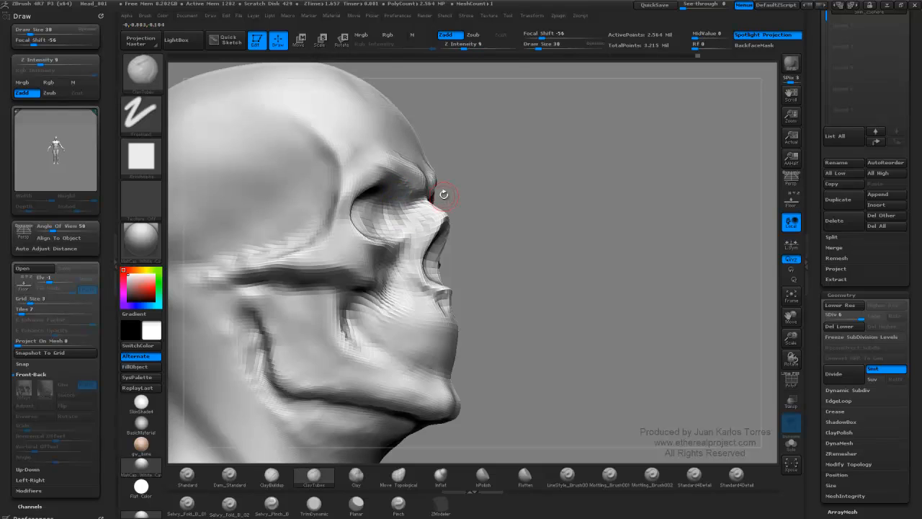
pyautogui.moveTo(439, 195)
pyautogui.mouseDown(button='right')
pyautogui.moveTo(583, 181)
pyautogui.moveTo(567, 184)
pyautogui.mouseUp(button='right')
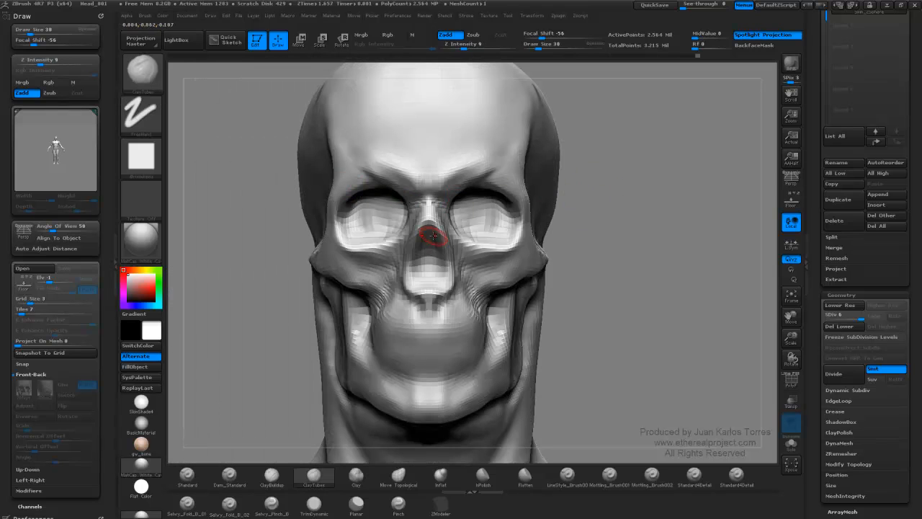
# Reshape the outer and lower rims of the eye sockets using the Move Topological brush at Draw Size 59.
pyautogui.click(399, 475)
pyautogui.press('space')
pyautogui.moveTo(379, 213); pyautogui.dragTo(385, 213)
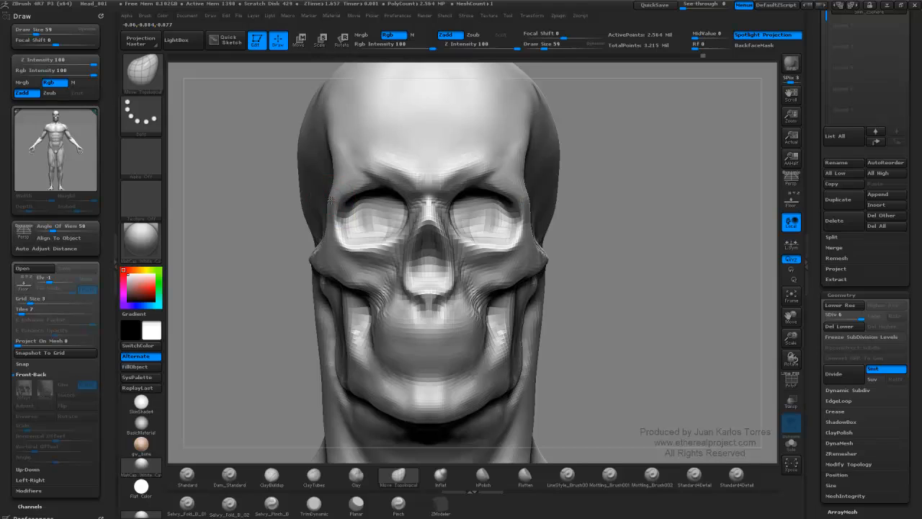
pyautogui.moveTo(334, 202); pyautogui.dragTo(331, 199)
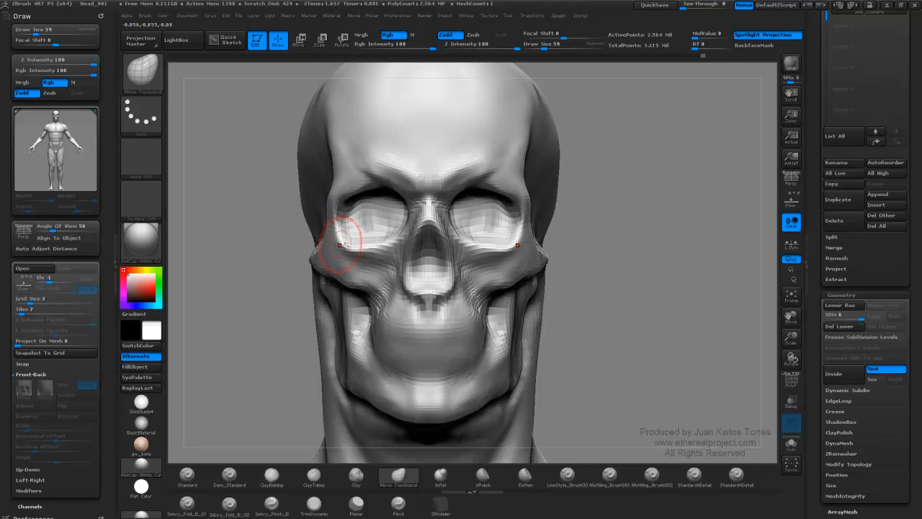
pyautogui.moveTo(344, 245); pyautogui.dragTo(343, 247)
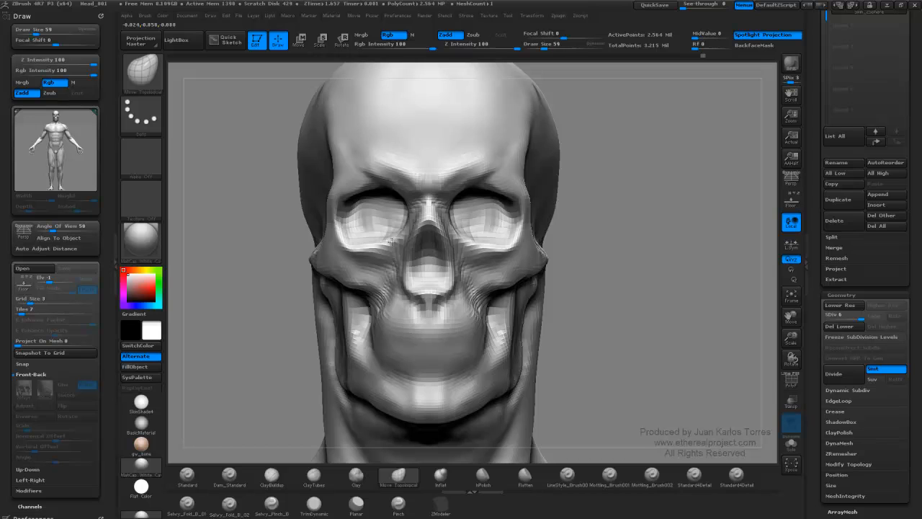
pyautogui.moveTo(391, 241); pyautogui.dragTo(389, 235)
# Show the side-view skull reference image over the head in profile and frame the skull closely.
pyautogui.keyDown('ctrl'); pyautogui.moveTo(392, 232); pyautogui.dragTo(466, 189, button='right'); pyautogui.keyUp('ctrl')
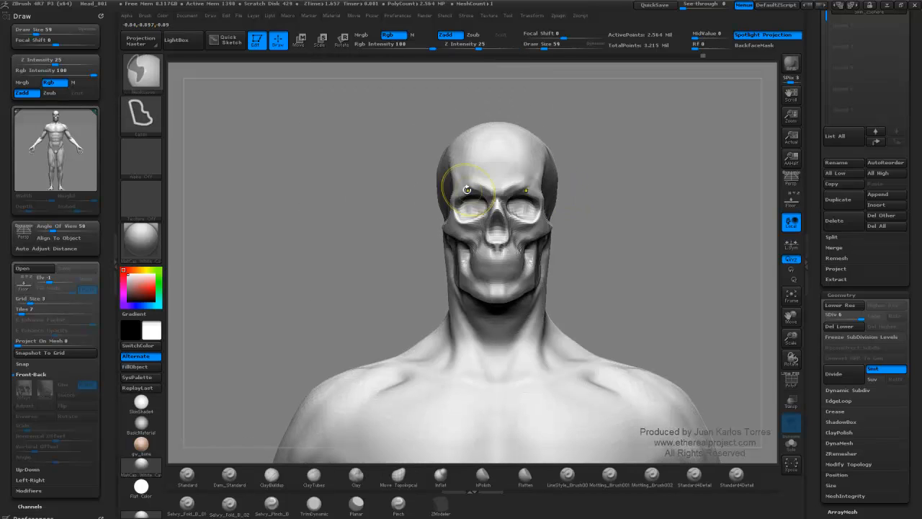
pyautogui.moveTo(614, 184)
pyautogui.mouseDown()
pyautogui.moveTo(511, 195)
pyautogui.moveTo(503, 208)
pyautogui.moveTo(461, 212)
pyautogui.mouseUp()
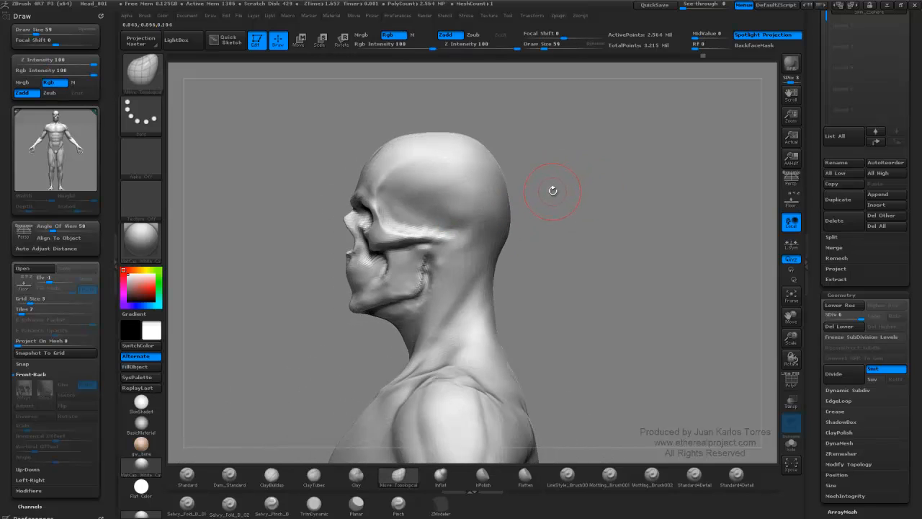
pyautogui.moveTo(547, 191)
pyautogui.mouseDown()
pyautogui.moveTo(593, 195)
pyautogui.moveTo(613, 181)
pyautogui.moveTo(658, 206)
pyautogui.moveTo(660, 190)
pyautogui.mouseUp()
pyautogui.hotkey('shift', 'p')
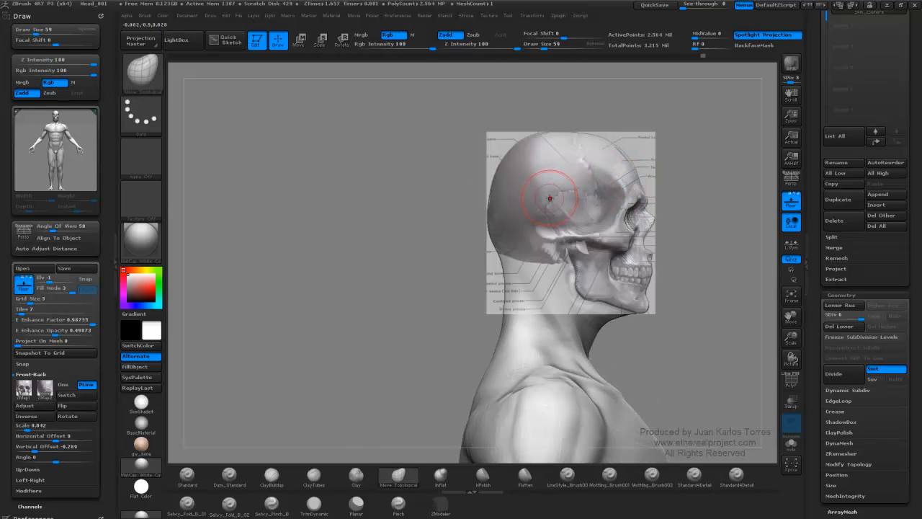
pyautogui.keyDown('alt'); pyautogui.moveTo(512, 200); pyautogui.dragTo(455, 209, button='right'); pyautogui.keyUp('alt')
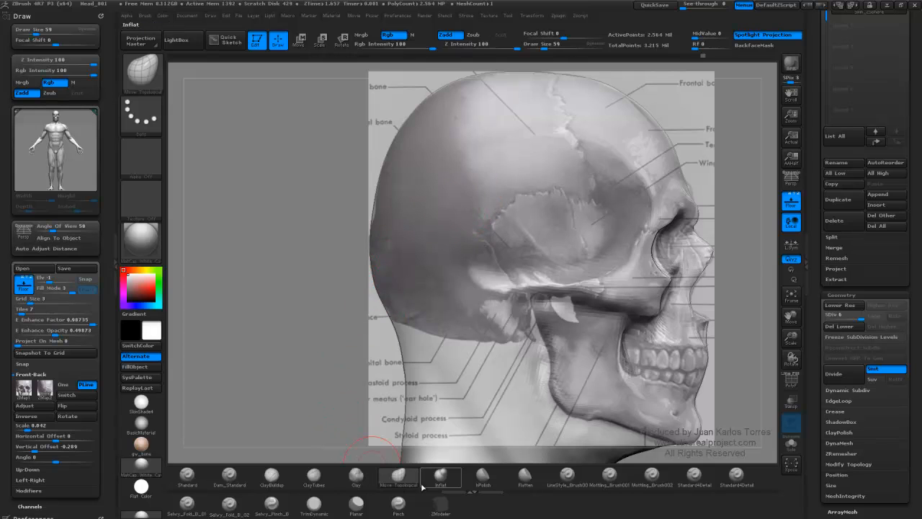
# Reshape the back of the cranium to the side reference with Move Topological at Draw Size 105 on subdivision level 3.
pyautogui.click(394, 479)
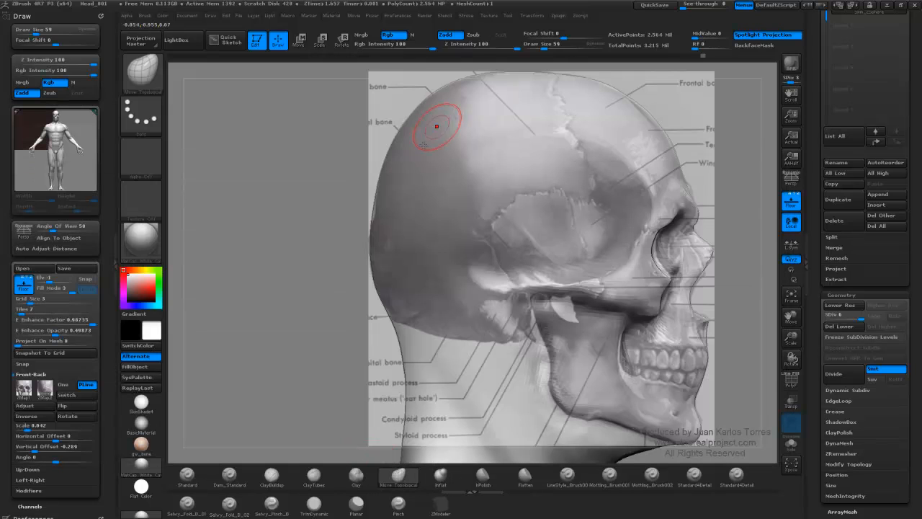
pyautogui.press('space')
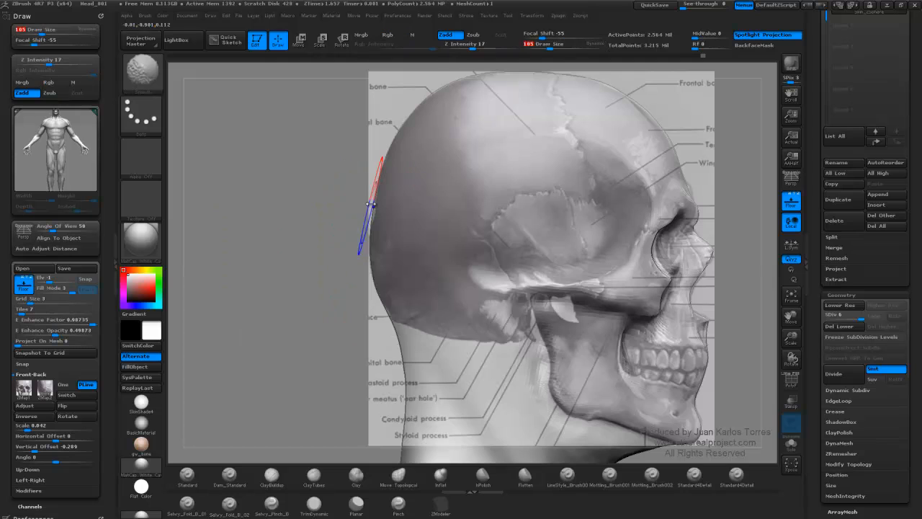
pyautogui.hotkey('shift', 'f')
pyautogui.hotkey('shift', 'f')
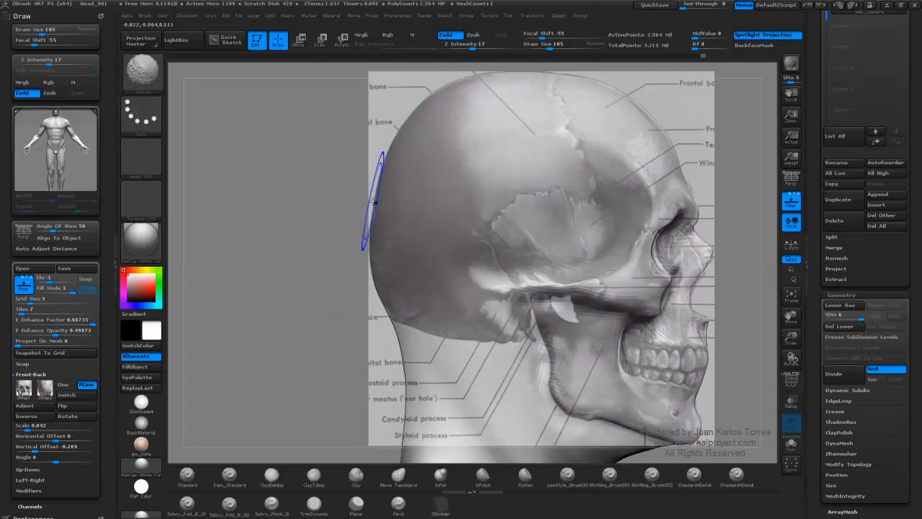
pyautogui.hotkey('shift', 'p')
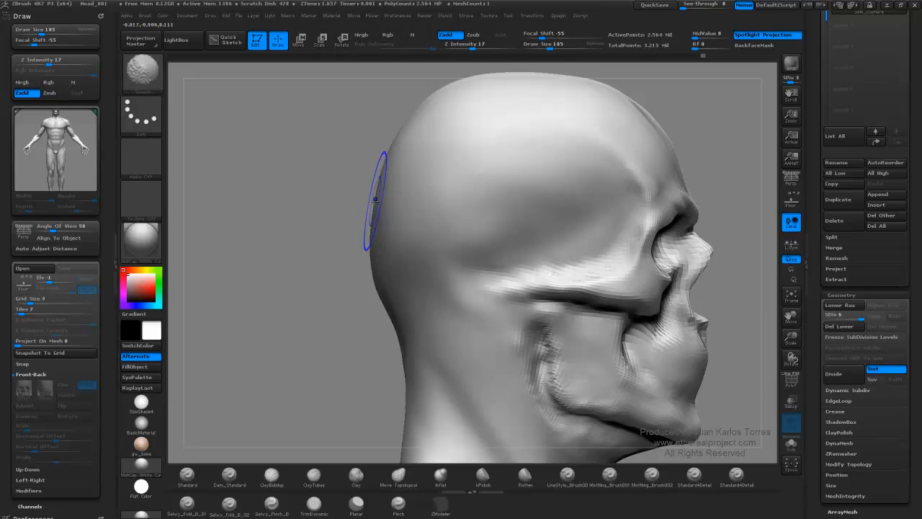
pyautogui.hotkey('shift', 'p')
pyautogui.press('shift')
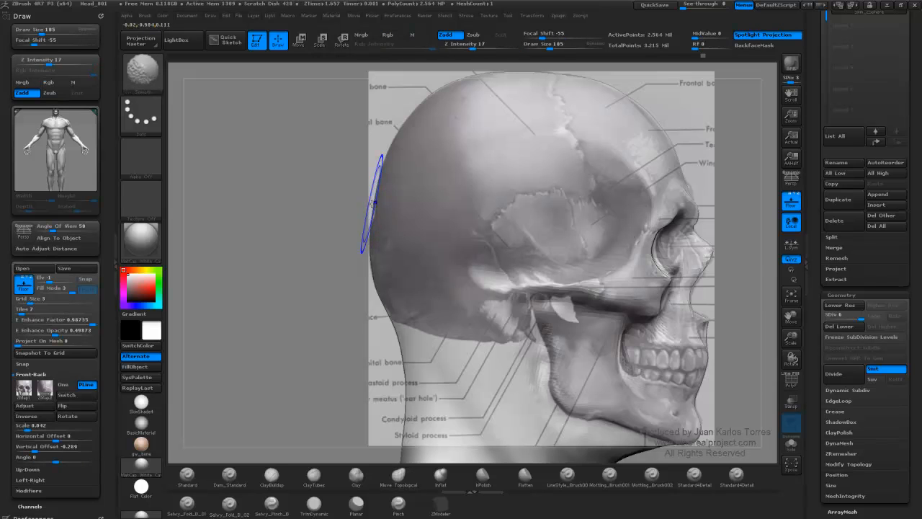
pyautogui.hotkey('shift', 'd')
pyautogui.hotkey('shift', 'd')
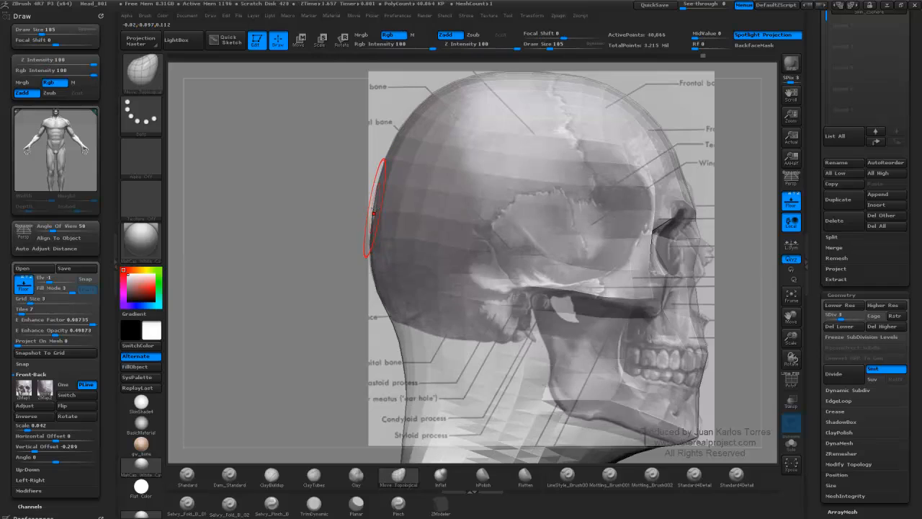
pyautogui.moveTo(372, 210); pyautogui.dragTo(374, 211)
pyautogui.moveTo(373, 244)
pyautogui.mouseDown()
pyautogui.moveTo(376, 212)
pyautogui.moveTo(371, 237)
pyautogui.mouseUp()
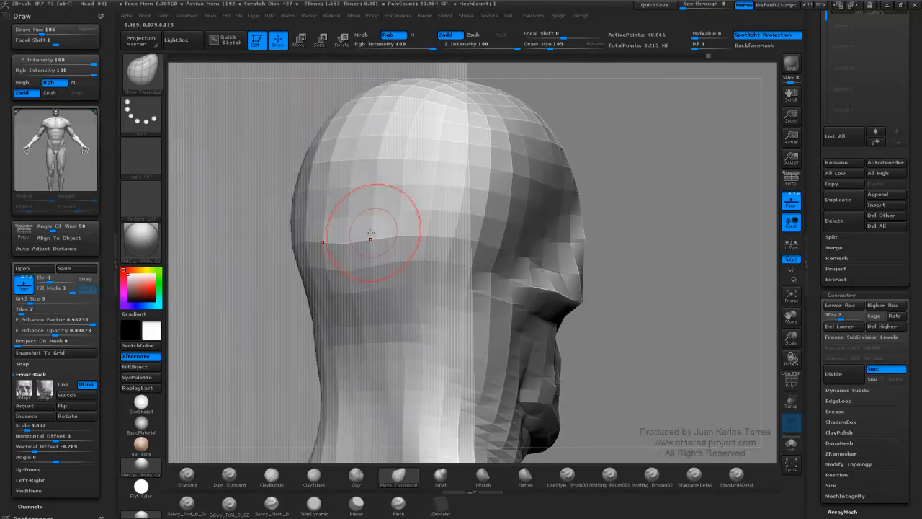
pyautogui.moveTo(305, 245); pyautogui.dragTo(287, 246)
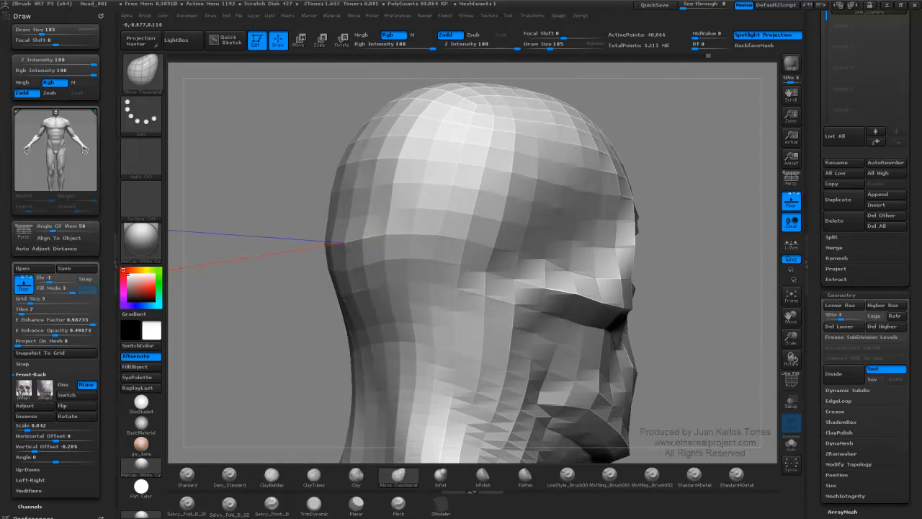
# Raise the head to subdivision level 6 and frame the back of the cranium against the side-view skull reference.
pyautogui.hotkey('ctrl', 'd')
pyautogui.hotkey('ctrl', 'd')
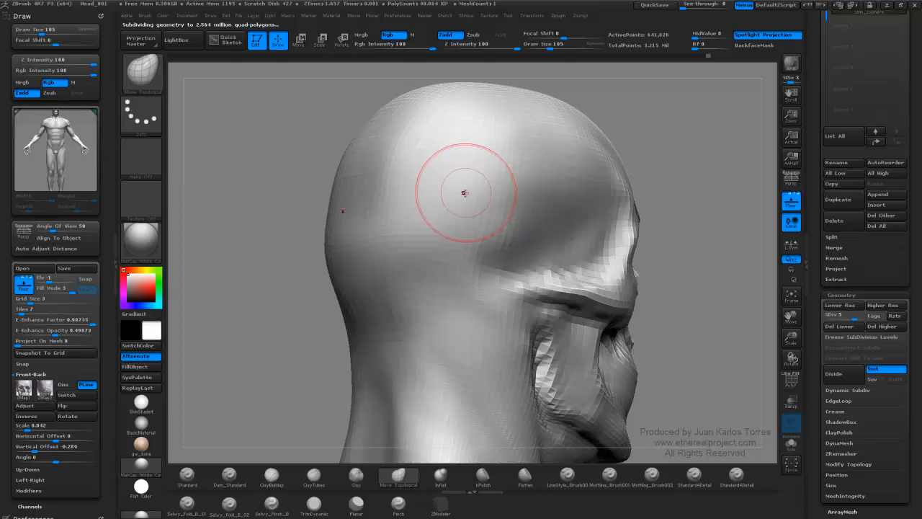
pyautogui.keyDown('shift'); pyautogui.moveTo(285, 276); pyautogui.dragTo(280, 269); pyautogui.keyUp('shift')
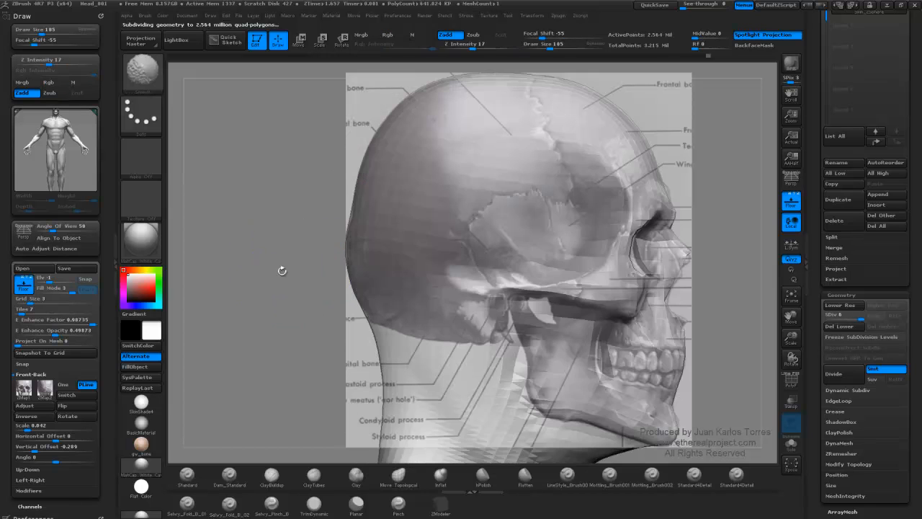
pyautogui.scroll(5, 356, 210)
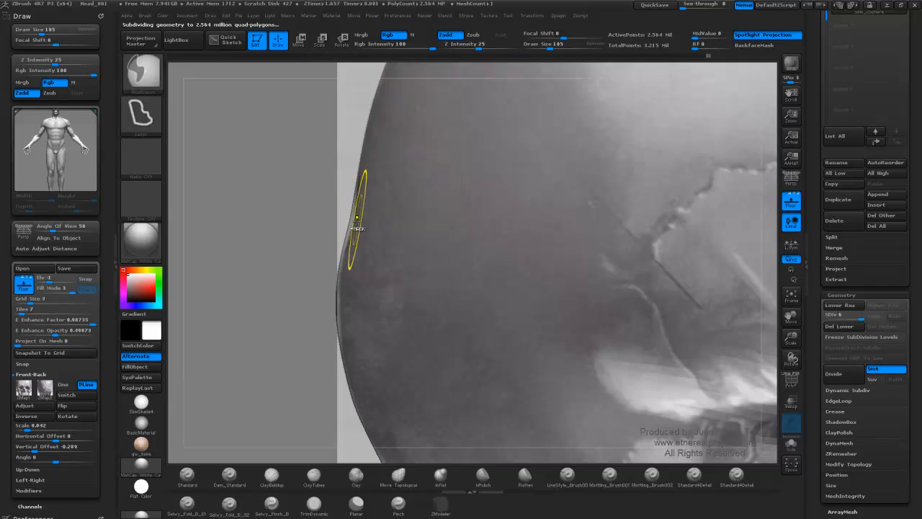
# On subdivision level 5 with polyframe shown, reshape the cranium's rear profile to the reference using Move Topological at Draw Sizes 105 and 126.
pyautogui.hotkey('shift', 'd')
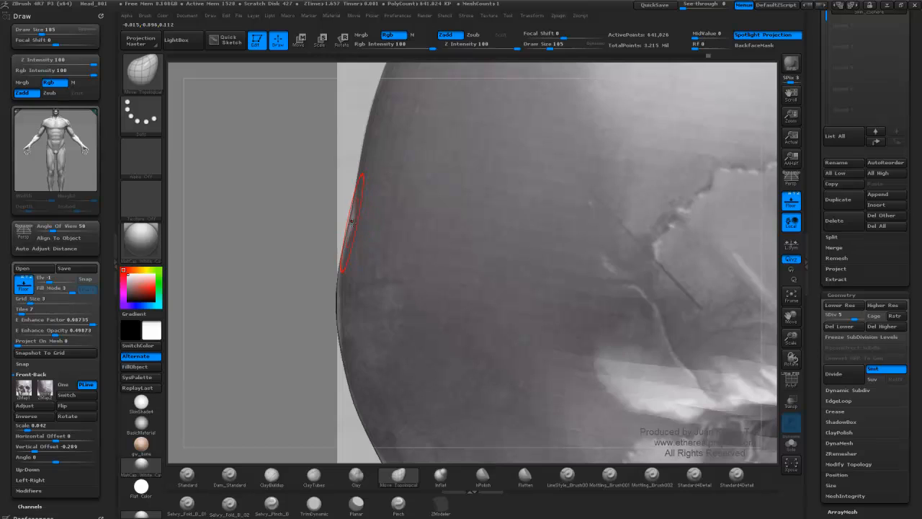
pyautogui.hotkey('shift', 'f')
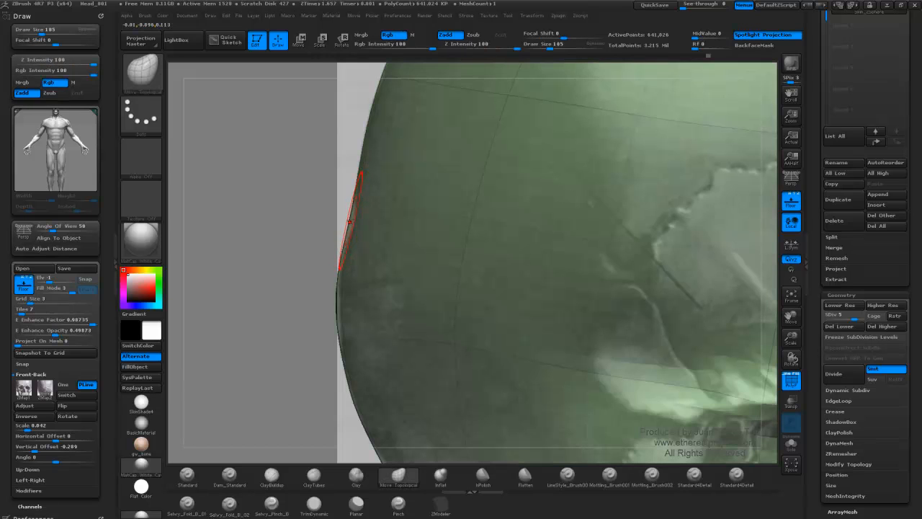
pyautogui.moveTo(349, 221); pyautogui.dragTo(351, 221)
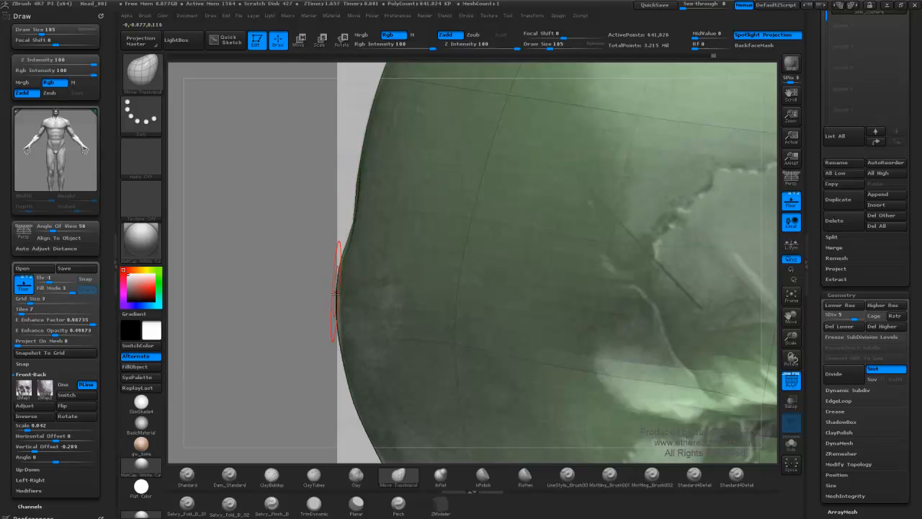
pyautogui.press('space')
pyautogui.moveTo(334, 306); pyautogui.dragTo(337, 316)
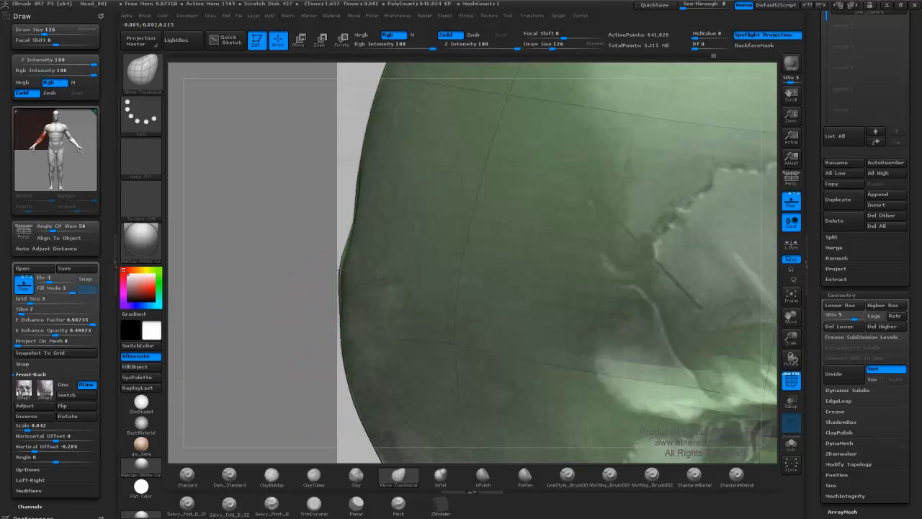
pyautogui.keyDown('ctrl'); pyautogui.moveTo(488, 202); pyautogui.dragTo(328, 190, button='right'); pyautogui.keyUp('ctrl')
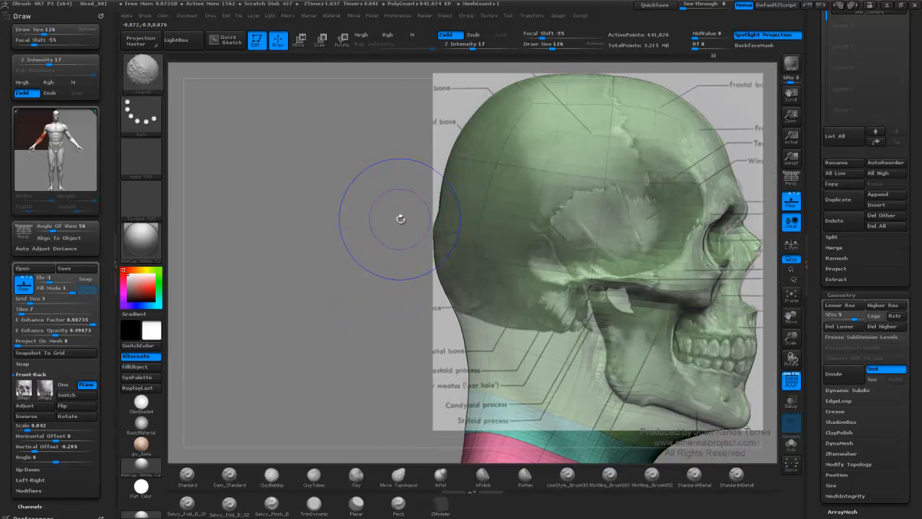
# Smooth the uneven area at the back of the cranium on subdivision level 5.
pyautogui.moveTo(397, 224); pyautogui.dragTo(412, 215, button='right')
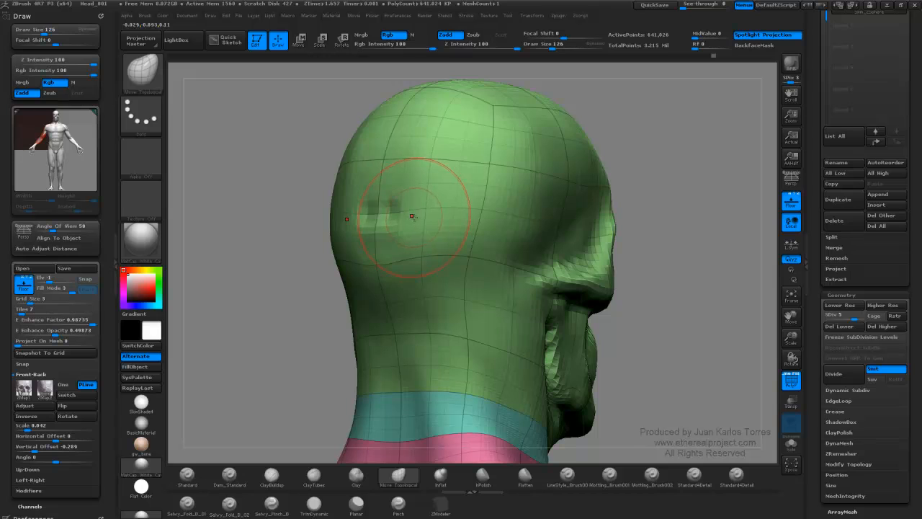
pyautogui.keyDown('shift'); pyautogui.moveTo(381, 209); pyautogui.dragTo(396, 221); pyautogui.keyUp('shift')
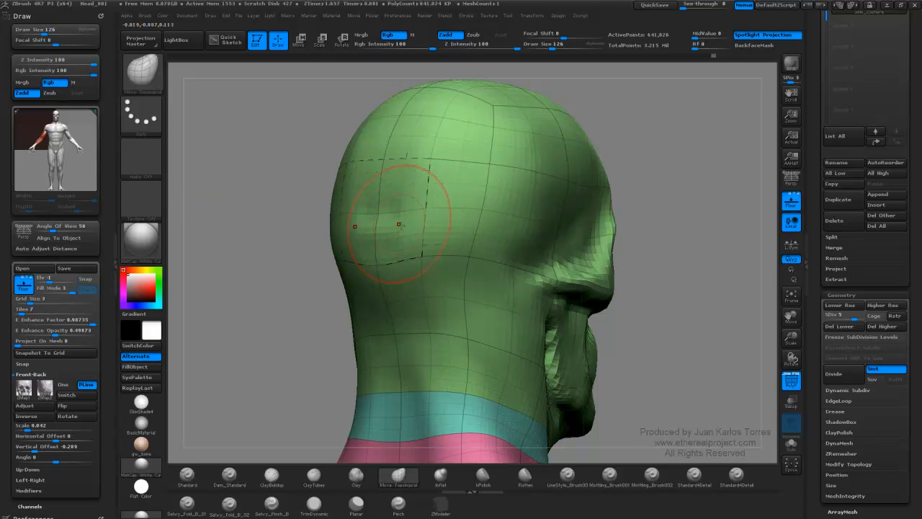
pyautogui.keyDown('shift'); pyautogui.moveTo(399, 224); pyautogui.dragTo(437, 209, button='right'); pyautogui.keyUp('shift')
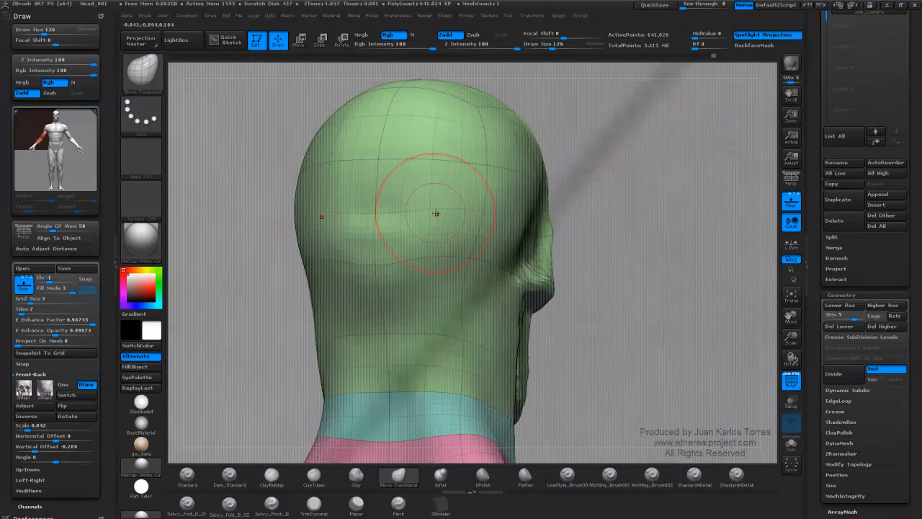
# Hide the reference image and polyframe, and return the head to subdivision level 6.
pyautogui.hotkey('shift', 'p')
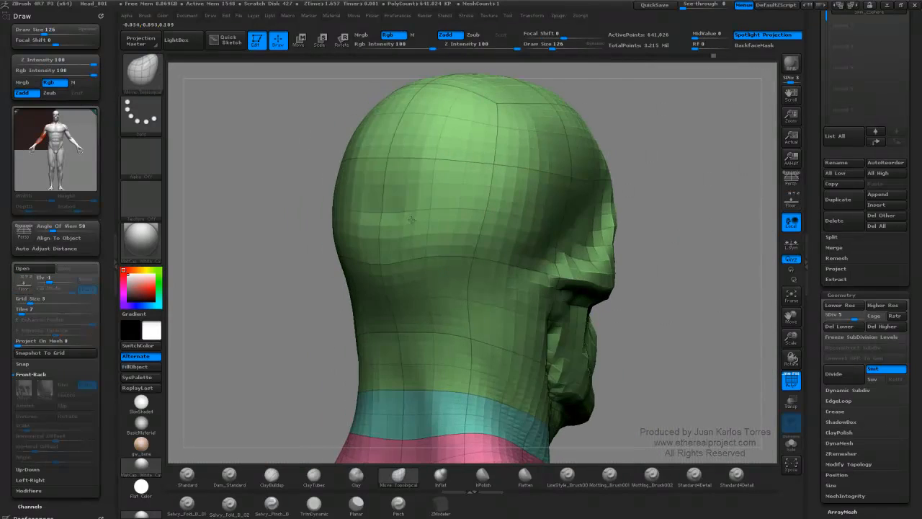
pyautogui.moveTo(428, 208); pyautogui.dragTo(417, 210, button='right')
pyautogui.hotkey('shift', 'f')
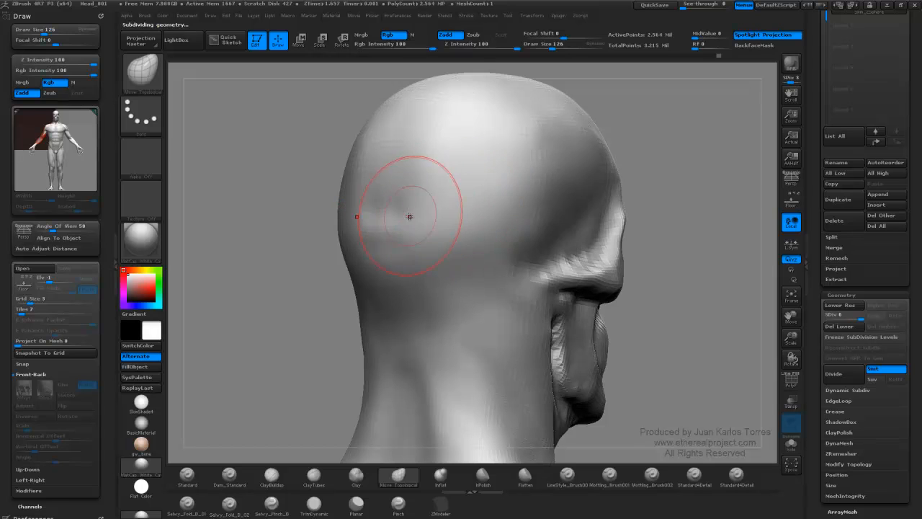
# Round out and smooth the back of the cranium with ClayTubes at Draw Size 53.
pyautogui.moveTo(412, 212); pyautogui.dragTo(324, 423, button='right')
pyautogui.click(315, 481)
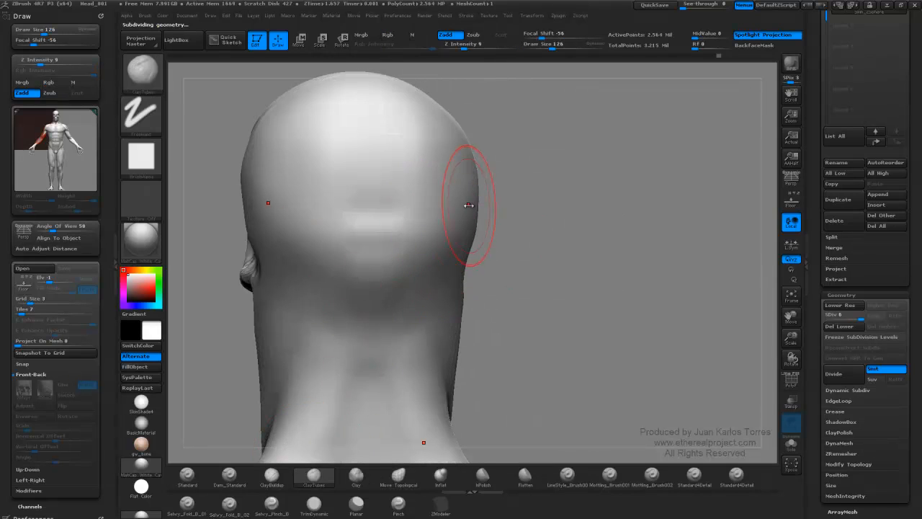
pyautogui.press('space')
pyautogui.moveTo(459, 209); pyautogui.dragTo(453, 208)
pyautogui.moveTo(453, 216); pyautogui.dragTo(377, 236, button='right')
pyautogui.press('shift')
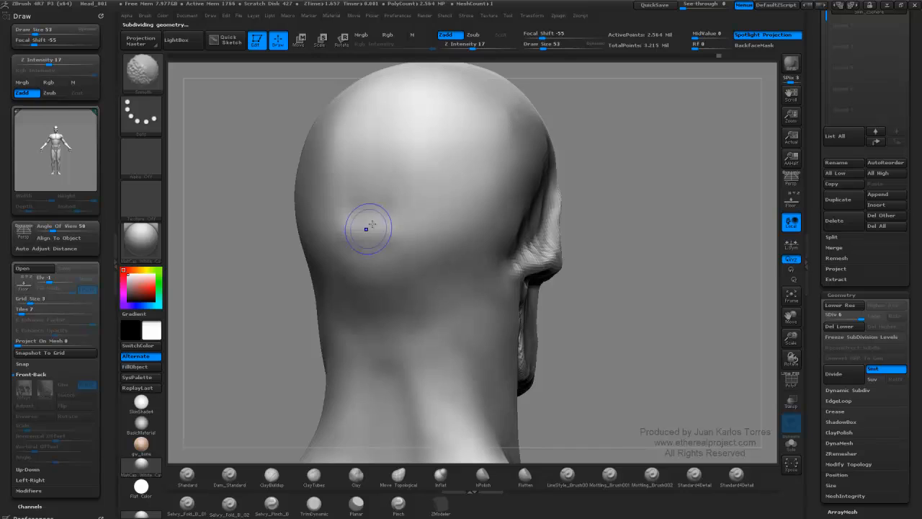
pyautogui.moveTo(414, 204); pyautogui.dragTo(325, 202)
pyautogui.press('shift')
pyautogui.moveTo(343, 251)
pyautogui.mouseDown()
pyautogui.moveTo(396, 248)
pyautogui.moveTo(342, 239)
pyautogui.moveTo(268, 298)
pyautogui.mouseUp()
pyautogui.press('shift')
# Build up the outer end of the brow ridge above the eye socket with ClayTubes and smooth it.
pyautogui.keyDown('ctrl'); pyautogui.moveTo(402, 221); pyautogui.dragTo(465, 158, button='right'); pyautogui.keyUp('ctrl')
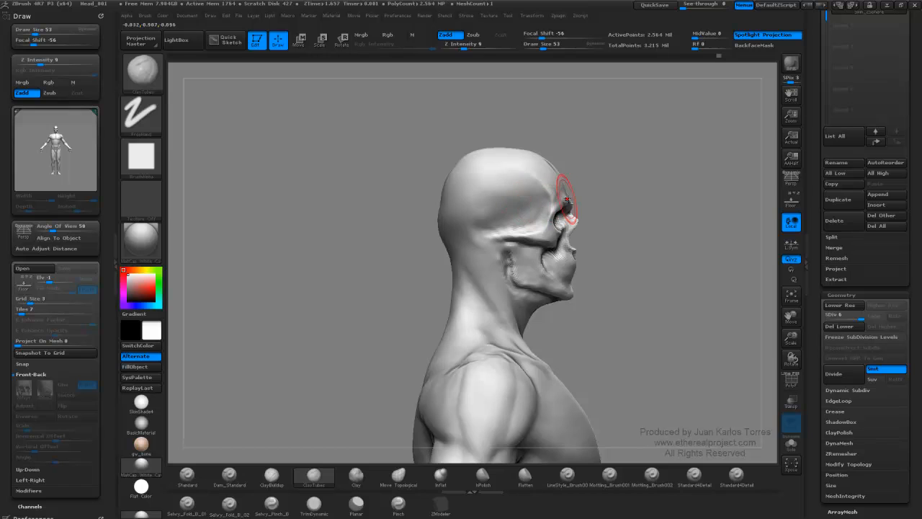
pyautogui.keyDown('alt'); pyautogui.moveTo(569, 209); pyautogui.dragTo(475, 229, button='right'); pyautogui.keyUp('alt')
pyautogui.moveTo(721, 228)
pyautogui.mouseDown(button='right')
pyautogui.moveTo(613, 229)
pyautogui.moveTo(544, 188)
pyautogui.moveTo(582, 207)
pyautogui.moveTo(549, 191)
pyautogui.moveTo(585, 196)
pyautogui.moveTo(559, 209)
pyautogui.moveTo(575, 210)
pyautogui.moveTo(579, 226)
pyautogui.moveTo(571, 202)
pyautogui.moveTo(557, 197)
pyautogui.moveTo(581, 201)
pyautogui.moveTo(571, 201)
pyautogui.mouseUp(button='right')
pyautogui.moveTo(436, 202)
pyautogui.mouseDown(button='right')
pyautogui.moveTo(461, 200)
pyautogui.moveTo(460, 222)
pyautogui.mouseUp(button='right')
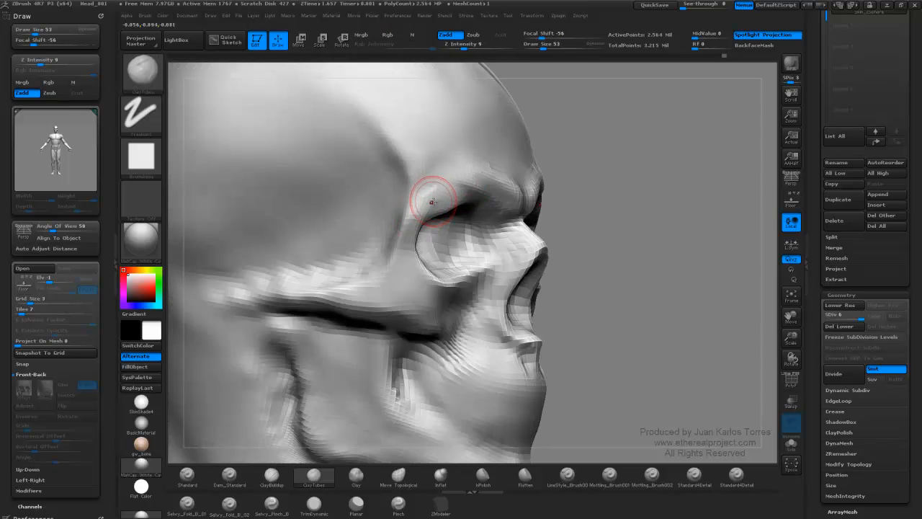
pyautogui.moveTo(415, 224); pyautogui.dragTo(434, 207)
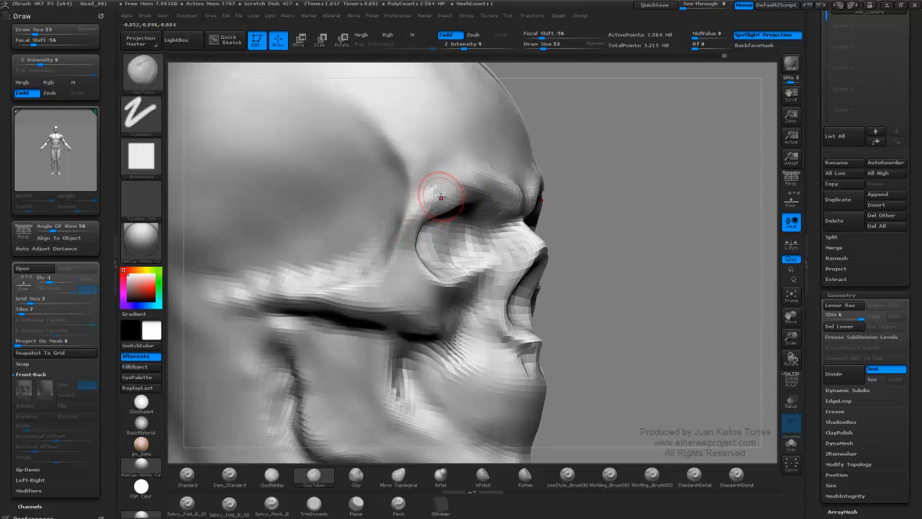
pyautogui.press('shift')
pyautogui.keyDown('shift'); pyautogui.moveTo(428, 209); pyautogui.dragTo(423, 193); pyautogui.keyUp('shift')
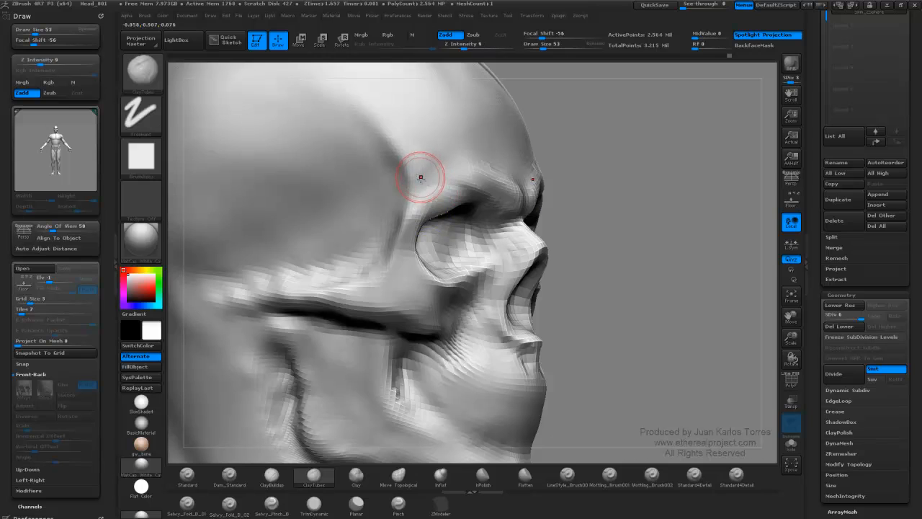
# Smooth the outer eye socket rim and refine the temporal ridge that rises from it onto the forehead.
pyautogui.keyDown('shift'); pyautogui.moveTo(405, 226); pyautogui.dragTo(422, 180); pyautogui.keyUp('shift')
pyautogui.moveTo(424, 192); pyautogui.dragTo(418, 174, button='right')
pyautogui.keyDown('shift'); pyautogui.moveTo(415, 175); pyautogui.dragTo(419, 200); pyautogui.keyUp('shift')
pyautogui.moveTo(420, 202)
pyautogui.mouseDown(button='right')
pyautogui.moveTo(401, 187)
pyautogui.moveTo(315, 272)
pyautogui.mouseUp(button='right')
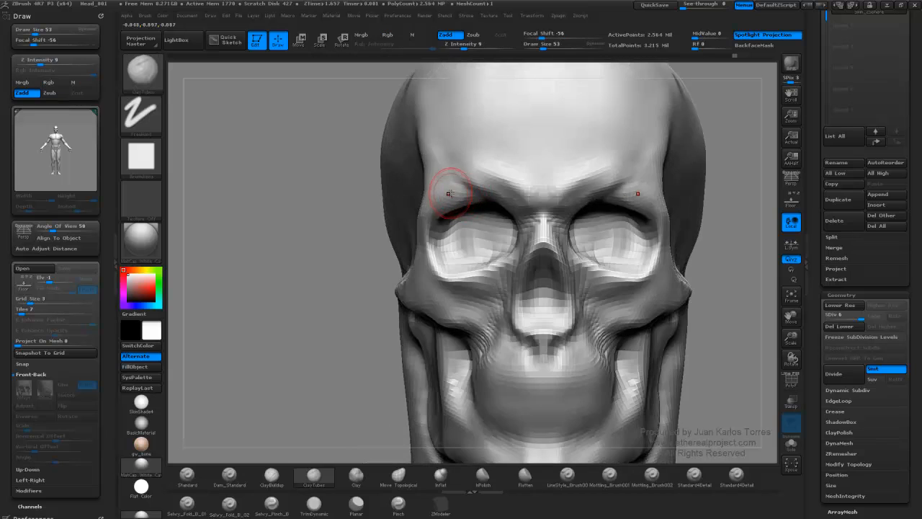
pyautogui.press('shift')
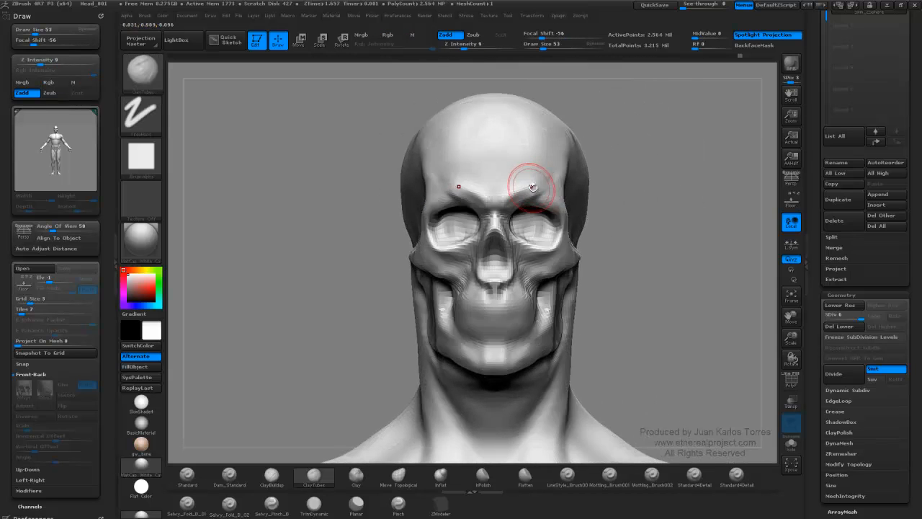
pyautogui.moveTo(539, 192); pyautogui.dragTo(582, 181)
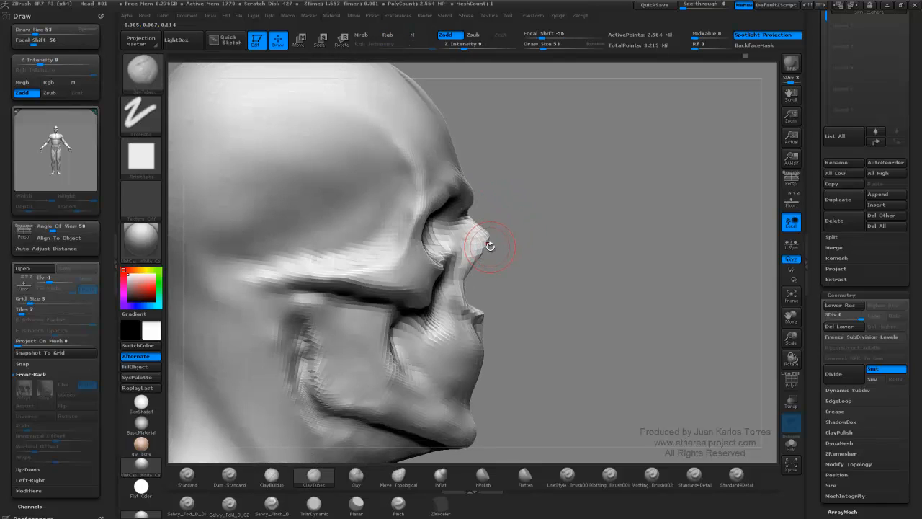
# Adjust the tip of the nasal bone in profile and switch to the Move Topological brush.
pyautogui.moveTo(482, 248); pyautogui.dragTo(482, 230)
pyautogui.click(398, 476)
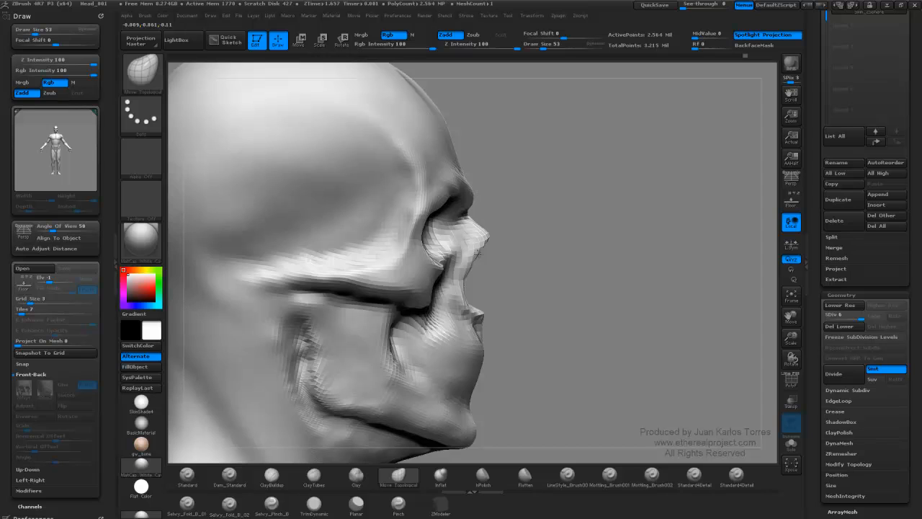
pyautogui.keyDown('ctrl'); pyautogui.moveTo(597, 265); pyautogui.dragTo(610, 302, button='right'); pyautogui.keyUp('ctrl')
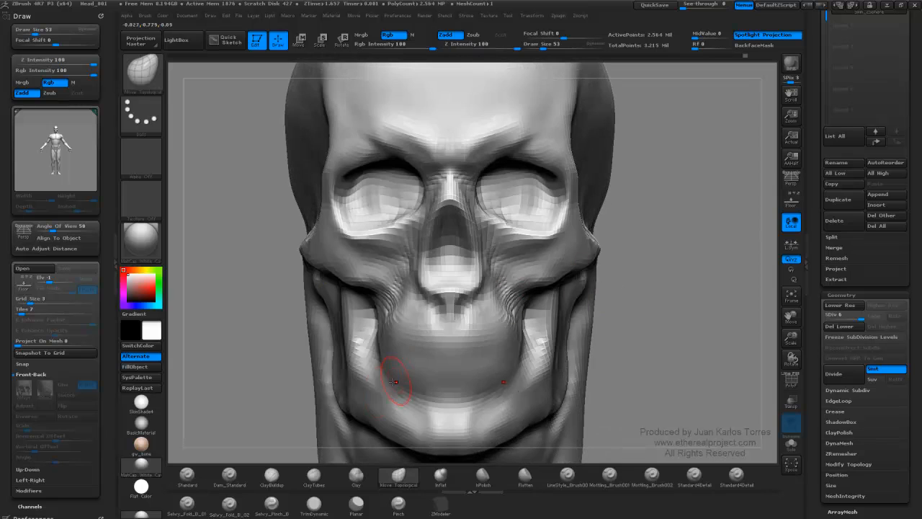
# Refine the upper jaw below the nasal opening with ClayTubes and smooth its surface.
pyautogui.click(317, 476)
pyautogui.moveTo(391, 320); pyautogui.dragTo(406, 310, button='right')
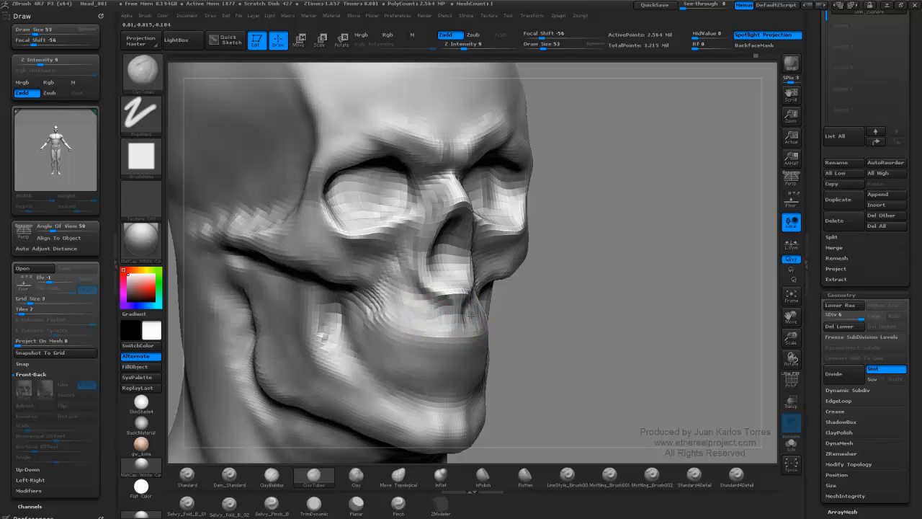
pyautogui.moveTo(484, 326); pyautogui.dragTo(463, 309, button='right')
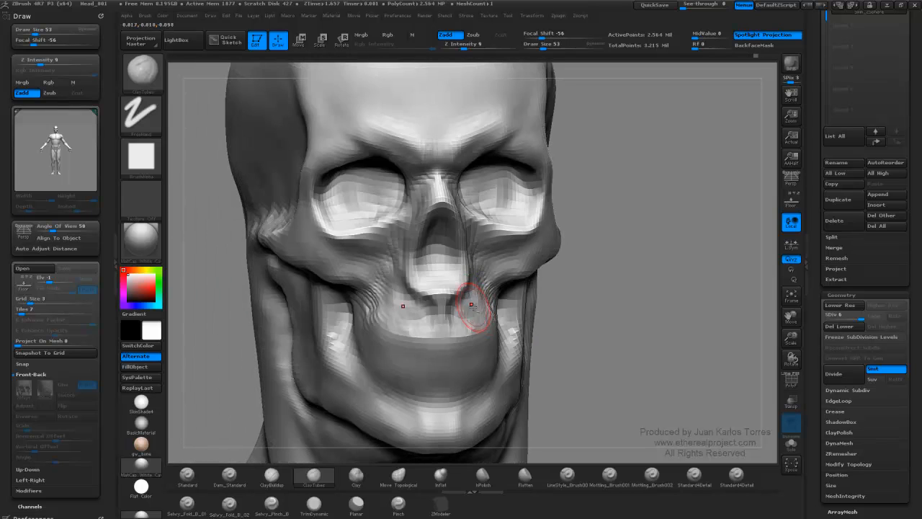
pyautogui.keyDown('shift'); pyautogui.moveTo(487, 299); pyautogui.dragTo(472, 309); pyautogui.keyUp('shift')
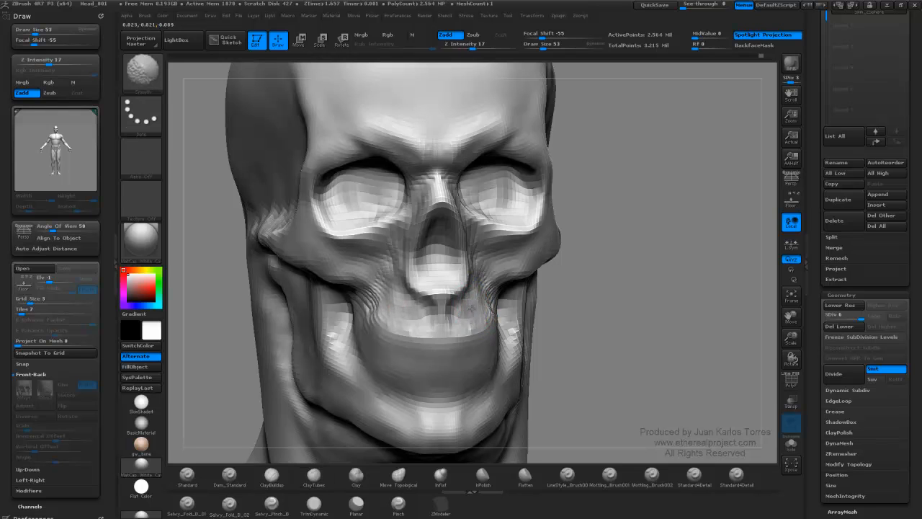
pyautogui.keyDown('shift'); pyautogui.moveTo(653, 290); pyautogui.dragTo(661, 305); pyautogui.keyUp('shift')
# Soften the front of the jaws around the mouth from the front view and quick-save the project.
pyautogui.keyDown('ctrl'); pyautogui.moveTo(659, 279); pyautogui.dragTo(604, 272, button='right'); pyautogui.keyUp('ctrl')
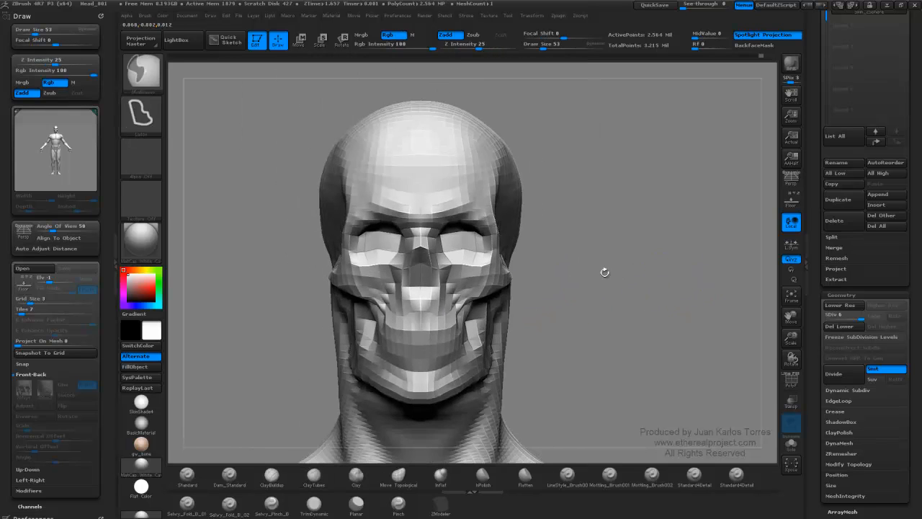
pyautogui.keyDown('ctrl'); pyautogui.moveTo(438, 319); pyautogui.dragTo(454, 318, button='right'); pyautogui.keyUp('ctrl')
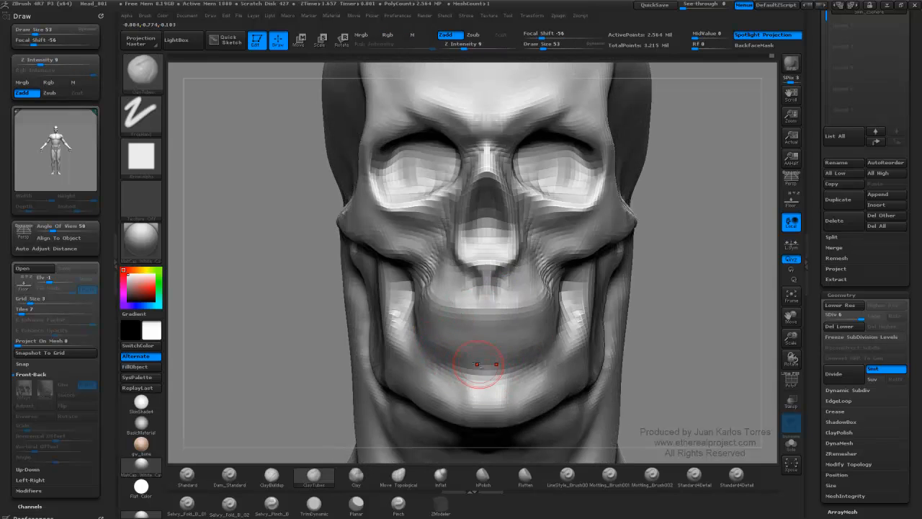
pyautogui.press('shift')
pyautogui.moveTo(531, 358); pyautogui.dragTo(601, 233, button='right')
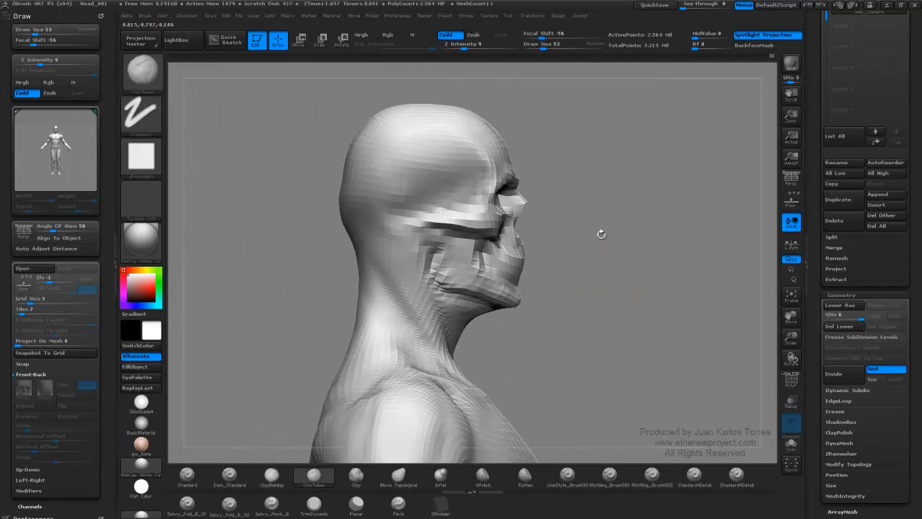
pyautogui.click(657, 6)
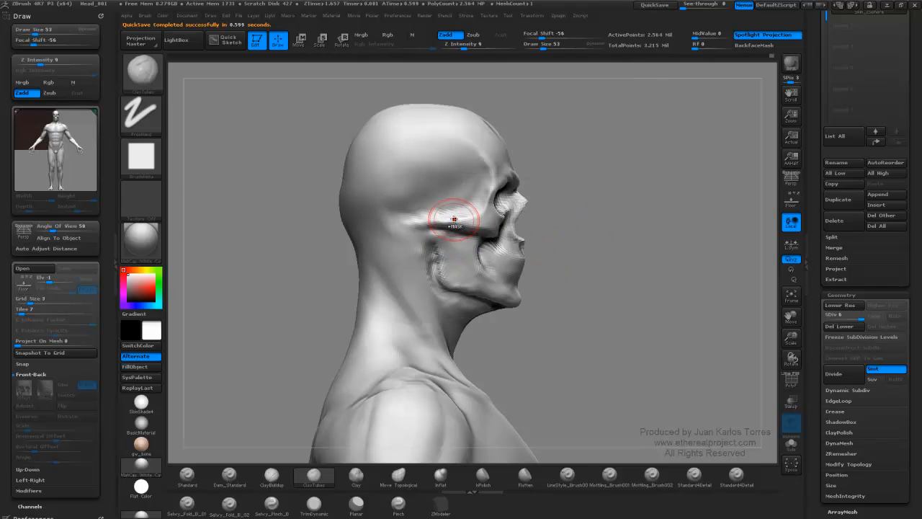
# Sharpen the rear end of the zygomatic arch with ClayTubes at Draw Size 24.
pyautogui.keyDown('ctrl'); pyautogui.moveTo(454, 218); pyautogui.dragTo(455, 288, button='right'); pyautogui.keyUp('ctrl')
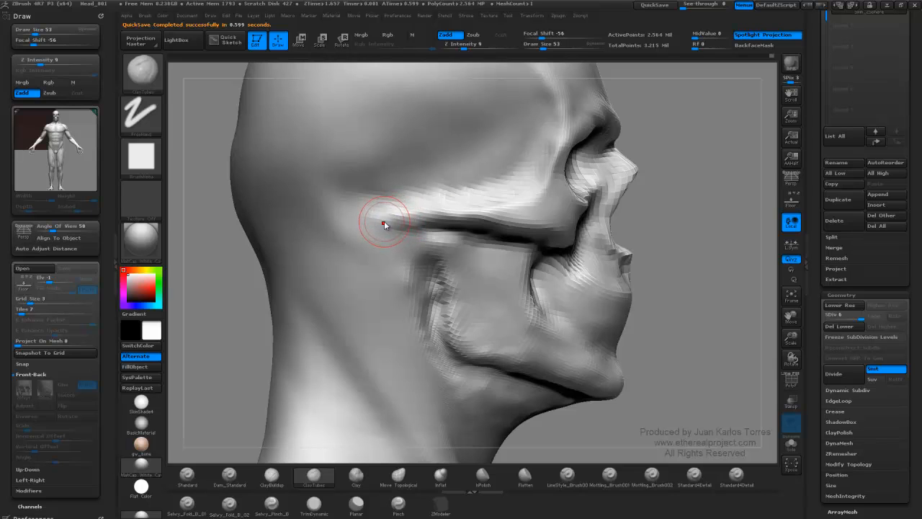
pyautogui.rightClick(383, 222)
pyautogui.click(381, 223)
pyautogui.rightClick(380, 223)
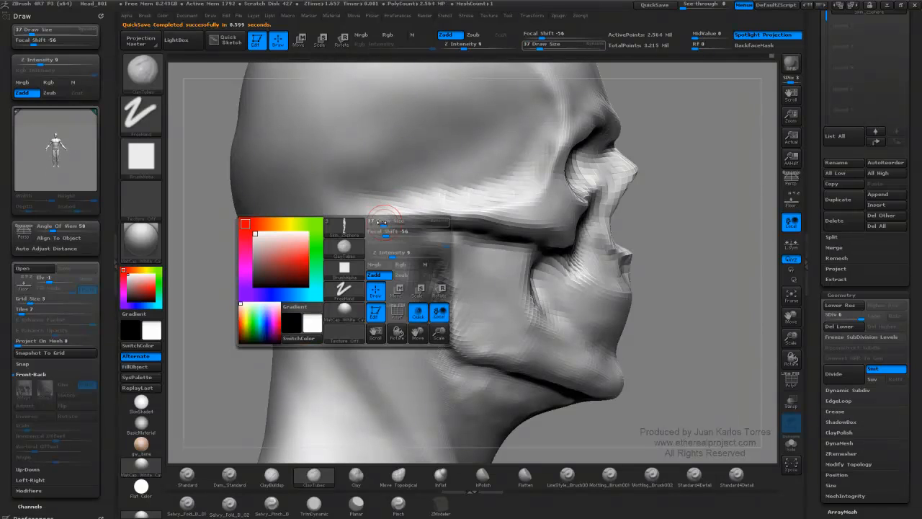
pyautogui.click(380, 222)
pyautogui.moveTo(381, 223); pyautogui.dragTo(371, 220)
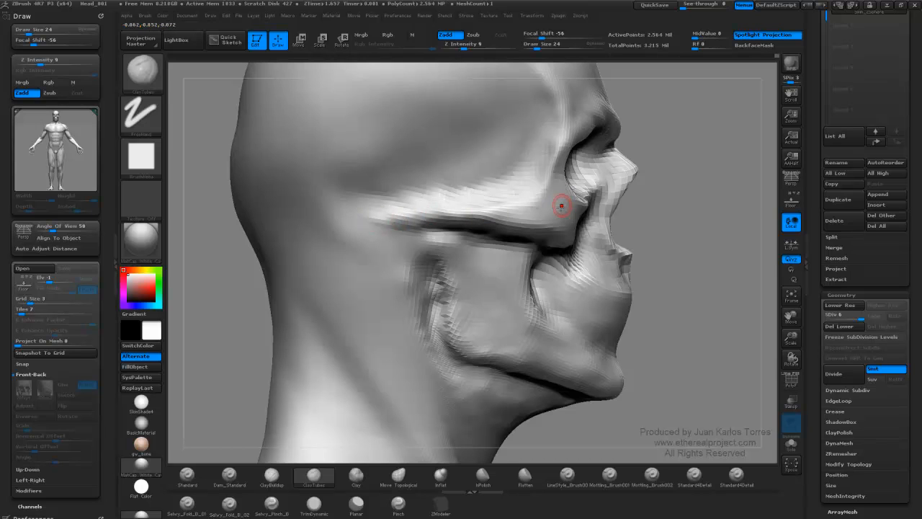
pyautogui.moveTo(565, 193); pyautogui.dragTo(484, 218, button='right')
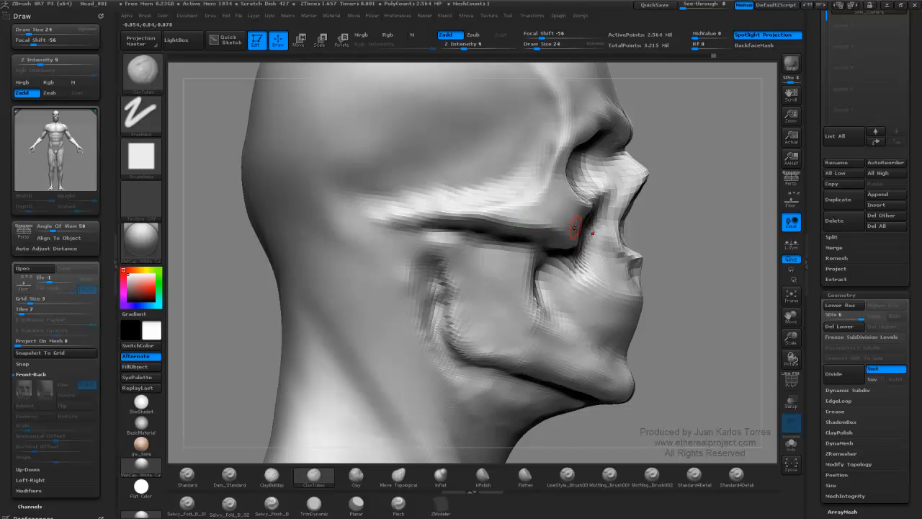
# Check the skull from the front, frame the whole figure, and quick-save the project.
pyautogui.keyDown('ctrl'); pyautogui.moveTo(642, 226); pyautogui.dragTo(442, 261, button='right'); pyautogui.keyUp('ctrl')
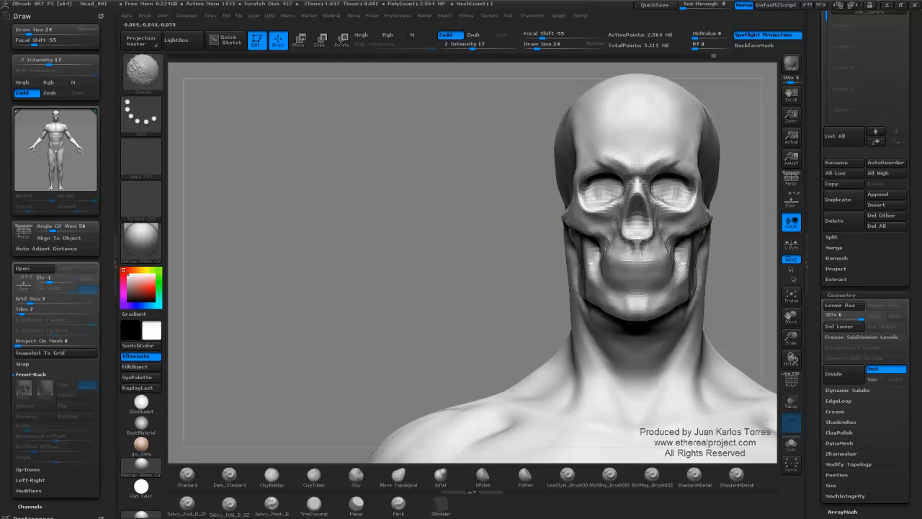
pyautogui.moveTo(735, 209)
pyautogui.keyDown('alt'); pyautogui.mouseDown(button='right')
pyautogui.moveTo(570, 228)
pyautogui.moveTo(581, 219)
pyautogui.mouseUp(button='right'); pyautogui.keyUp('alt')
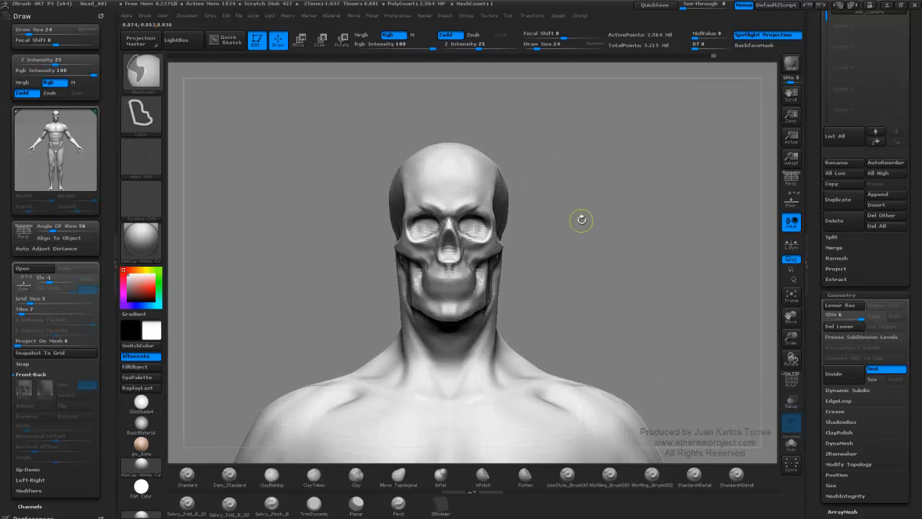
pyautogui.press('f')
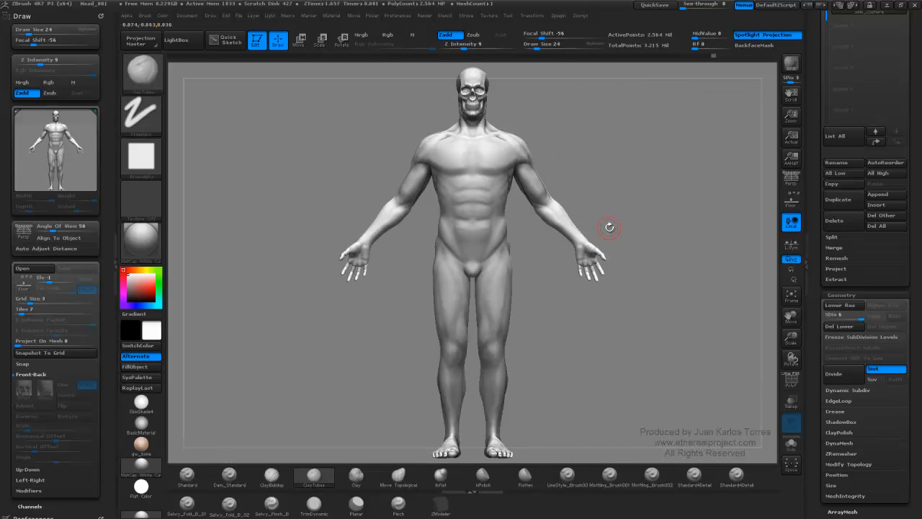
pyautogui.moveTo(629, 217)
pyautogui.mouseDown(button='right')
pyautogui.moveTo(669, 216)
pyautogui.moveTo(570, 219)
pyautogui.moveTo(644, 224)
pyautogui.mouseUp(button='right')
pyautogui.click(655, 5)
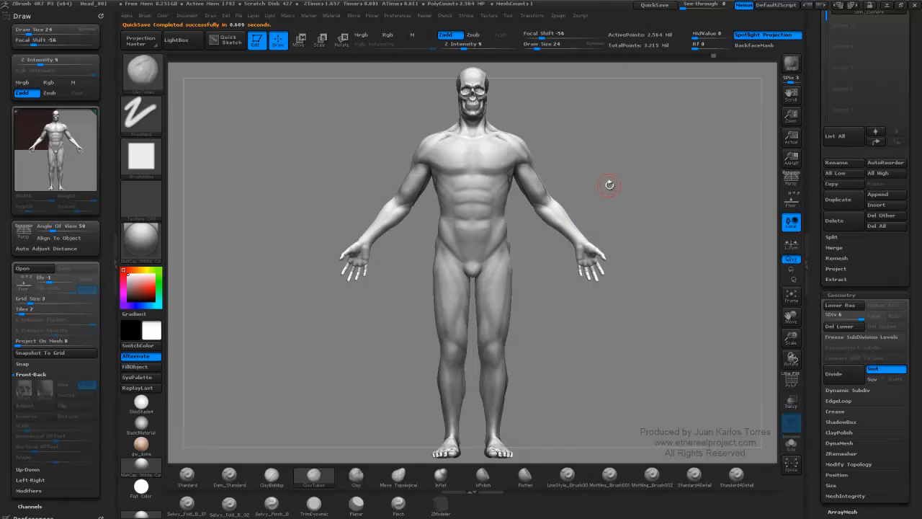
# Examine the full figure's posture and proportions from the side and front, ending on a front view of the head and shoulders.
pyautogui.keyDown('shift'); pyautogui.moveTo(616, 181); pyautogui.dragTo(576, 180); pyautogui.keyUp('shift')
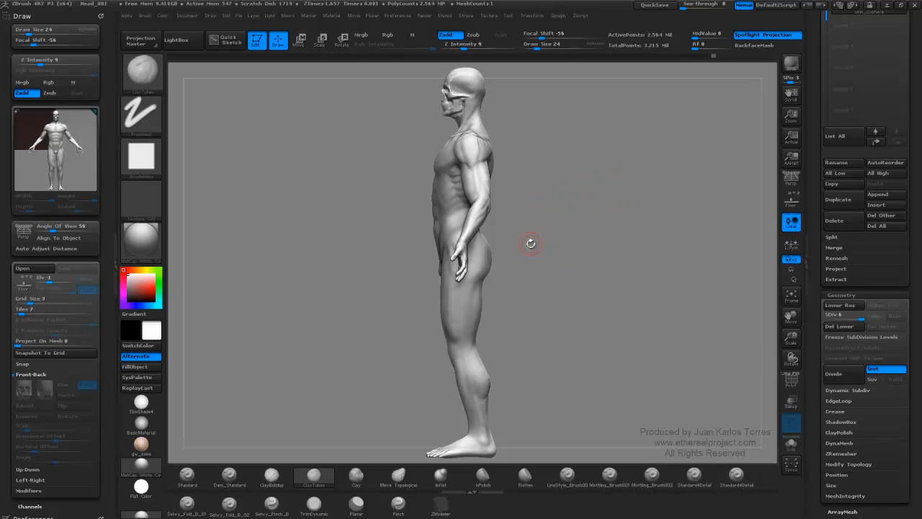
pyautogui.moveTo(556, 251); pyautogui.dragTo(604, 205)
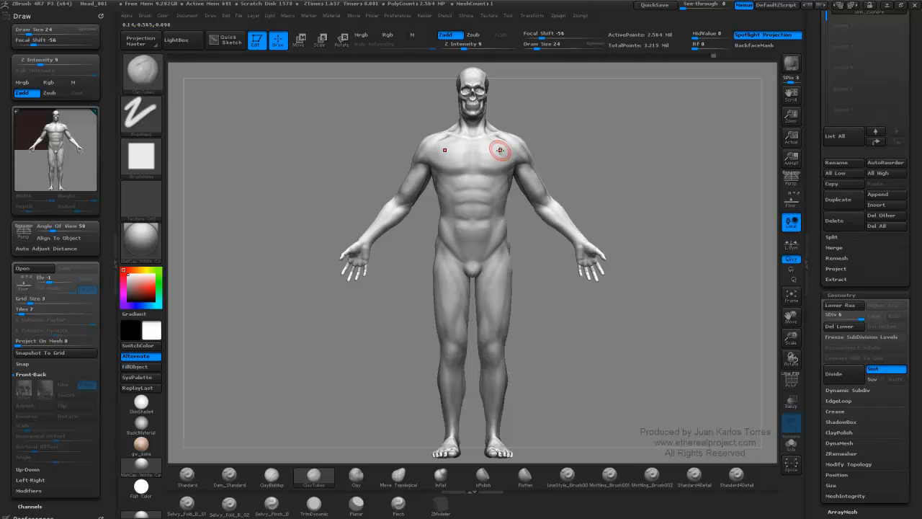
pyautogui.moveTo(503, 149); pyautogui.dragTo(468, 149, button='right')
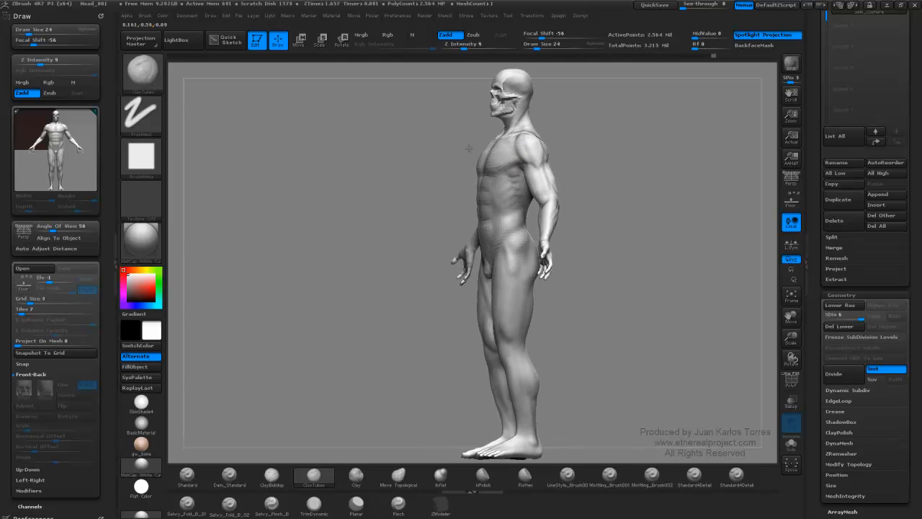
pyautogui.moveTo(584, 139); pyautogui.dragTo(540, 149, button='right')
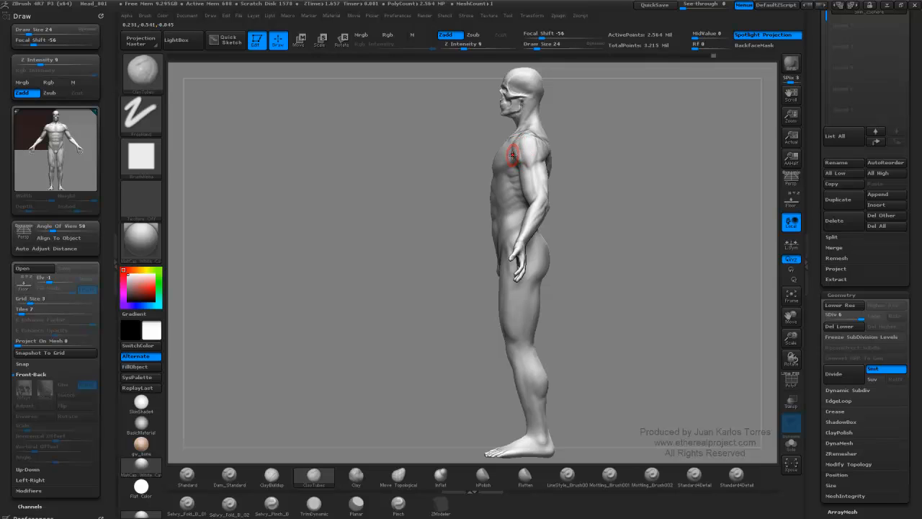
pyautogui.press('super')
pyautogui.click(602, 148)
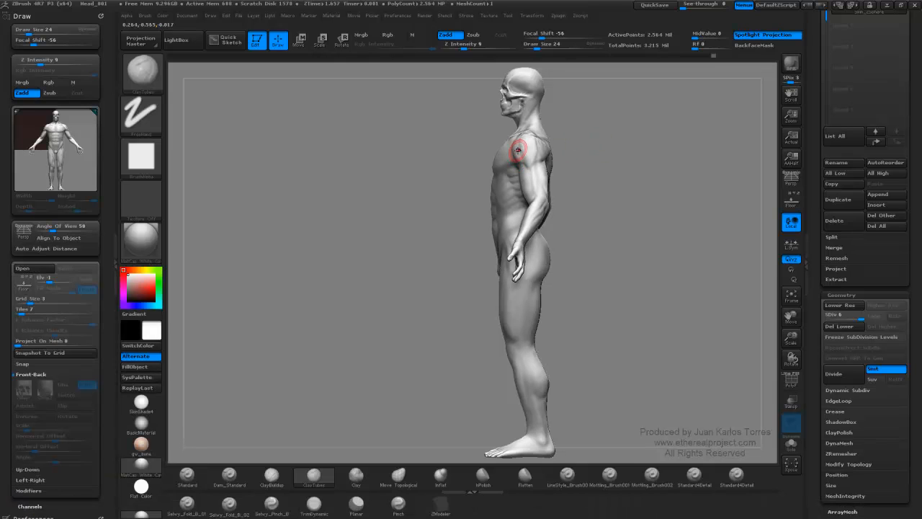
pyautogui.keyDown('alt'); pyautogui.moveTo(531, 155); pyautogui.dragTo(472, 204); pyautogui.keyUp('alt')
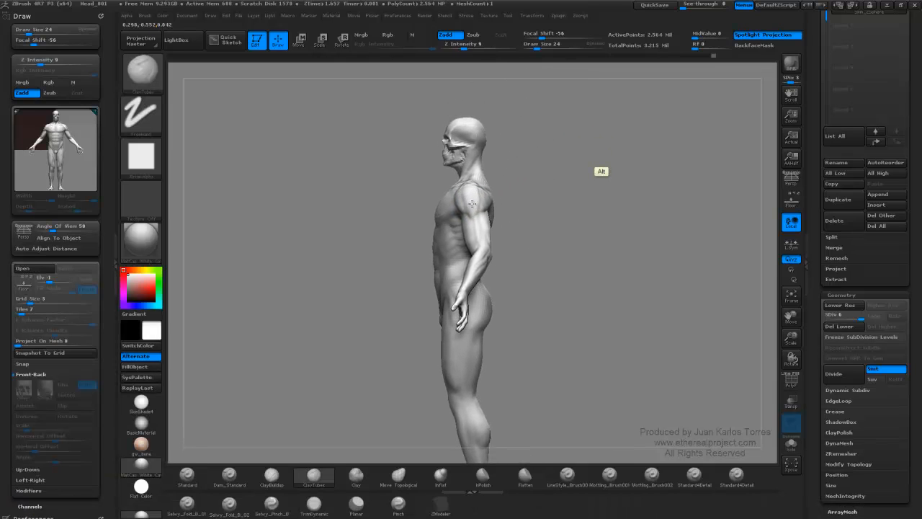
pyautogui.keyDown('ctrl'); pyautogui.moveTo(471, 146); pyautogui.dragTo(613, 151, button='right'); pyautogui.keyUp('ctrl')
pyautogui.keyDown('alt'); pyautogui.moveTo(444, 127); pyautogui.dragTo(596, 179, button='right'); pyautogui.keyUp('alt')
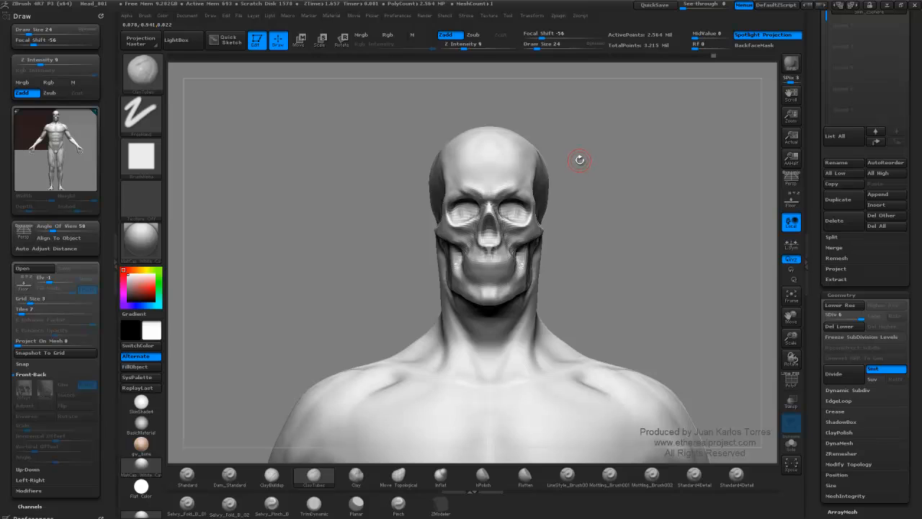
# Bring up the Image Plane options for textures and start loading a reference image.
pyautogui.click(62, 20)
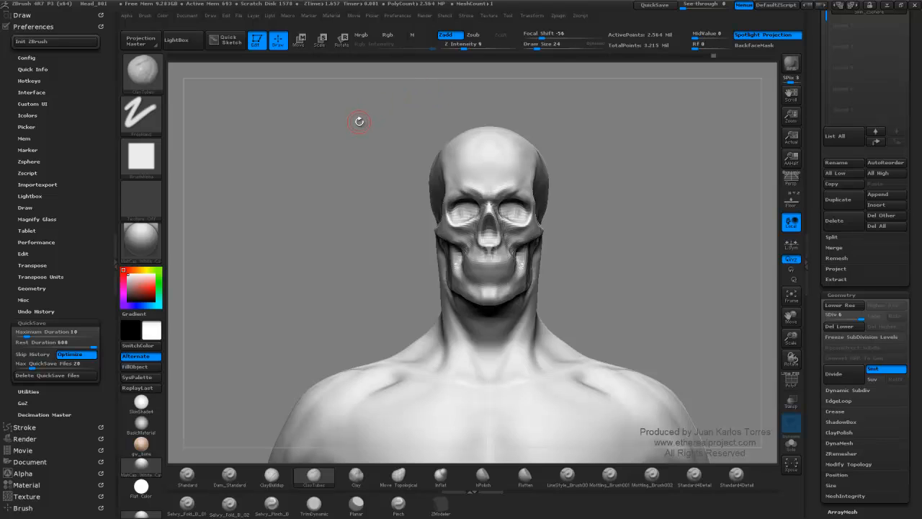
pyautogui.click(62, 28)
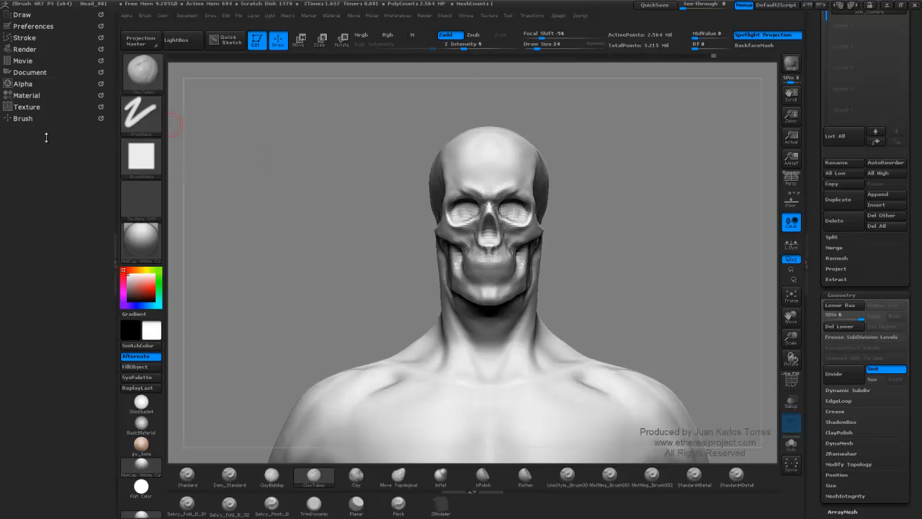
pyautogui.click(46, 107)
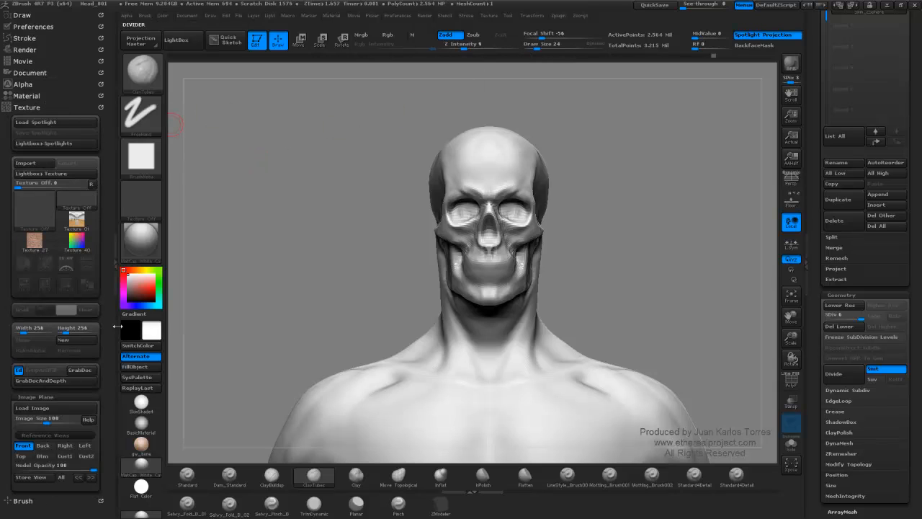
pyautogui.moveTo(109, 321); pyautogui.dragTo(107, 270)
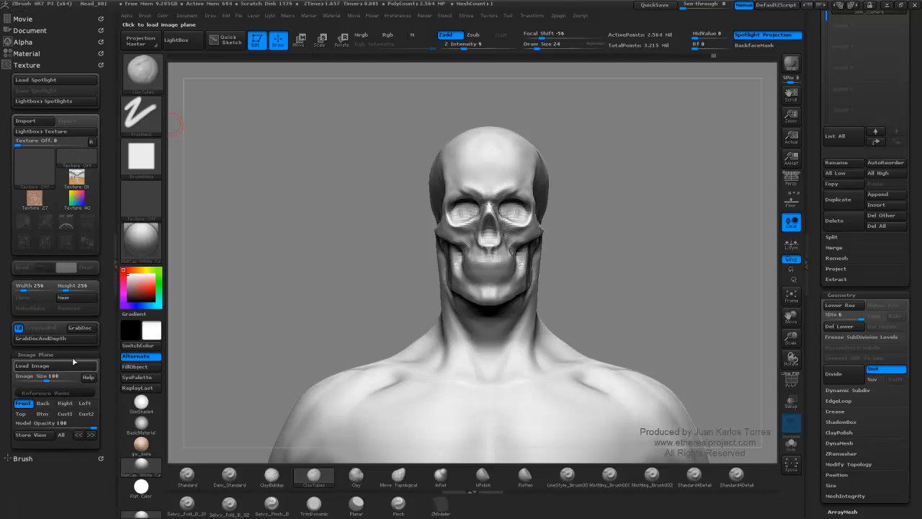
pyautogui.click(62, 354)
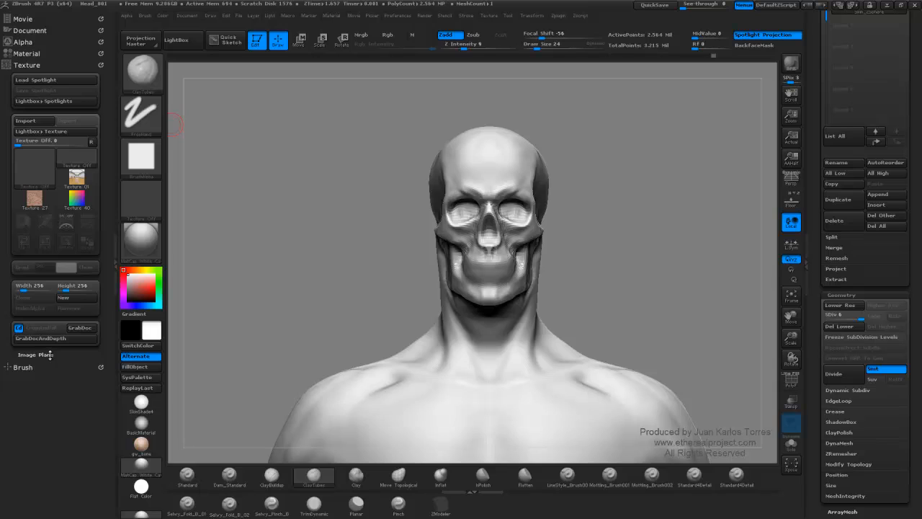
pyautogui.click(50, 354)
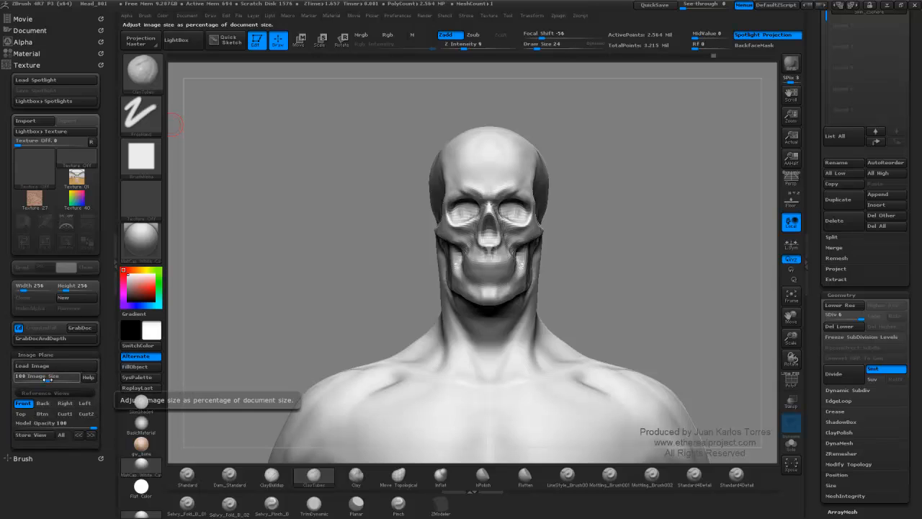
pyautogui.click(47, 367)
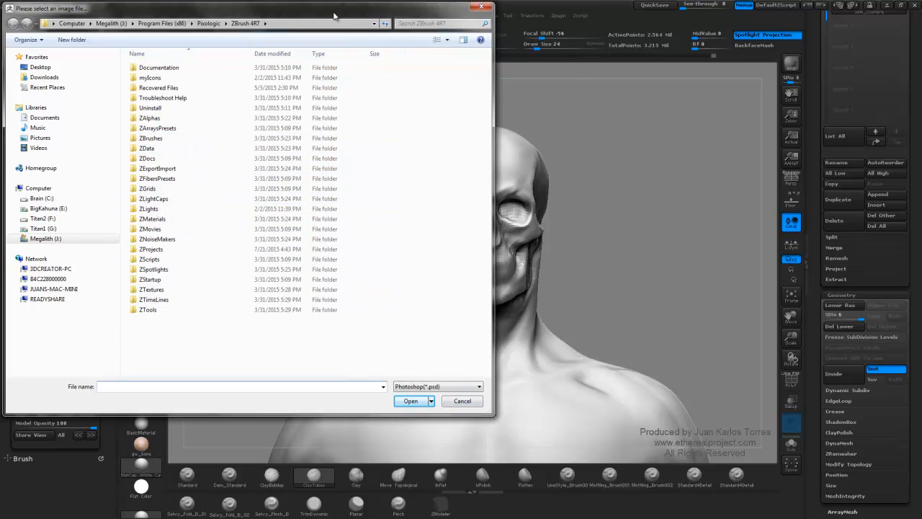
# Browse to the 72dpi head muscles reference folder within ZBrush Files > ZExportImport > Expression College on Titan2 (F:).
pyautogui.moveTo(329, 11); pyautogui.dragTo(334, 44)
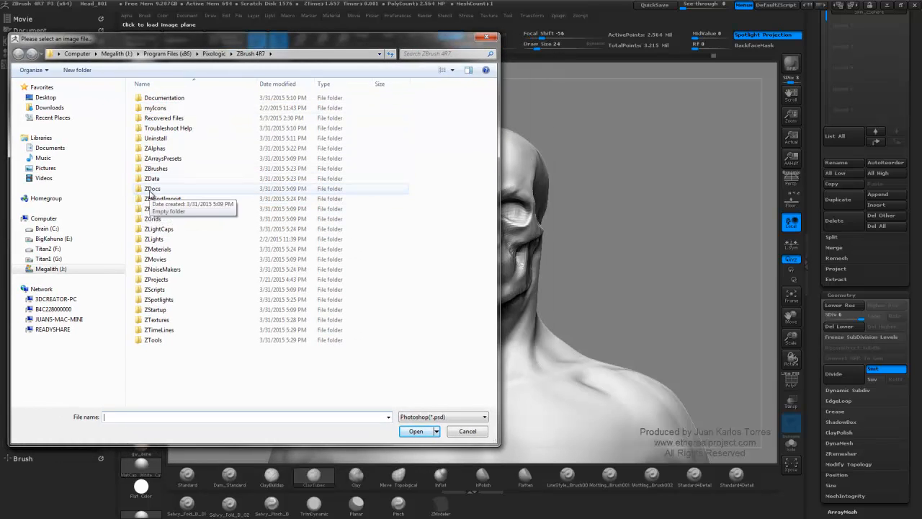
pyautogui.click(61, 249)
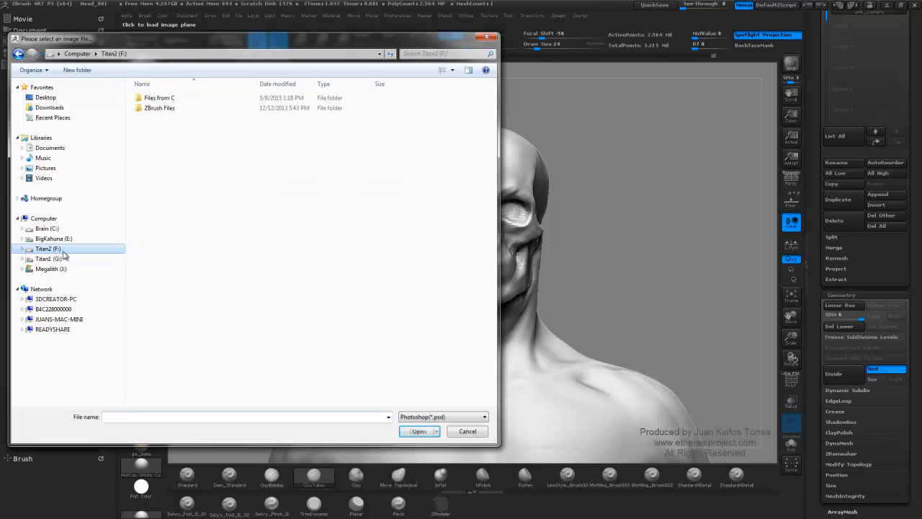
pyautogui.doubleClick(167, 109)
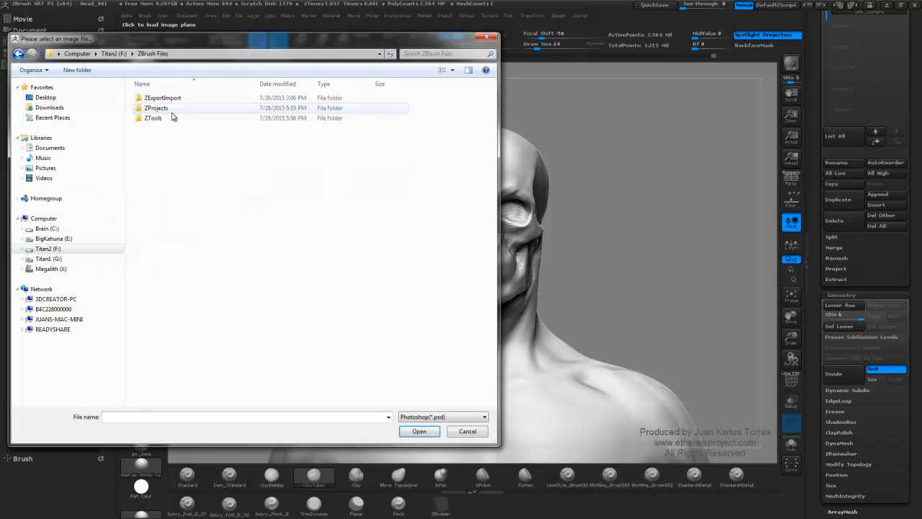
pyautogui.doubleClick(166, 98)
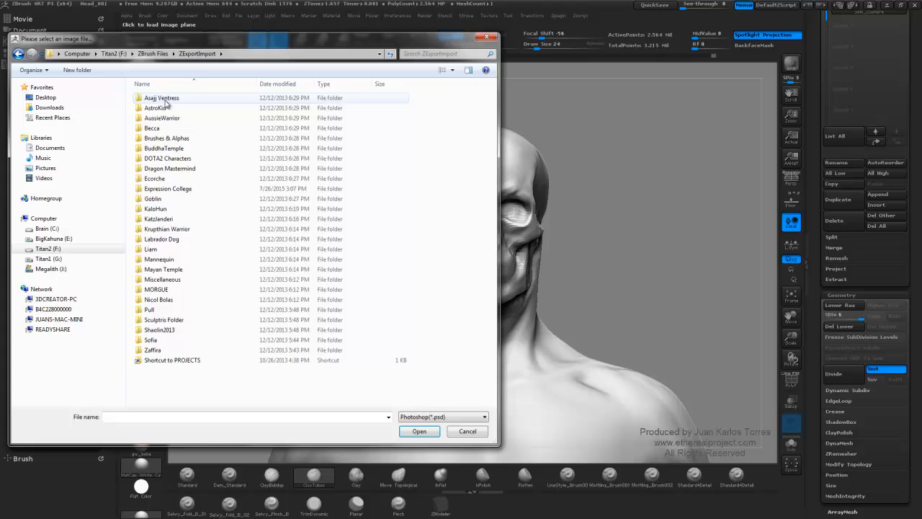
pyautogui.doubleClick(163, 189)
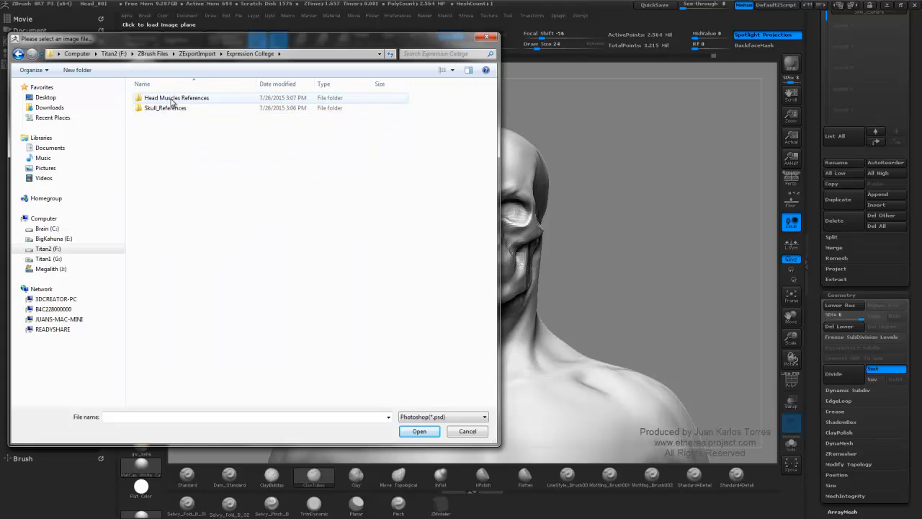
pyautogui.doubleClick(171, 99)
pyautogui.doubleClick(160, 115)
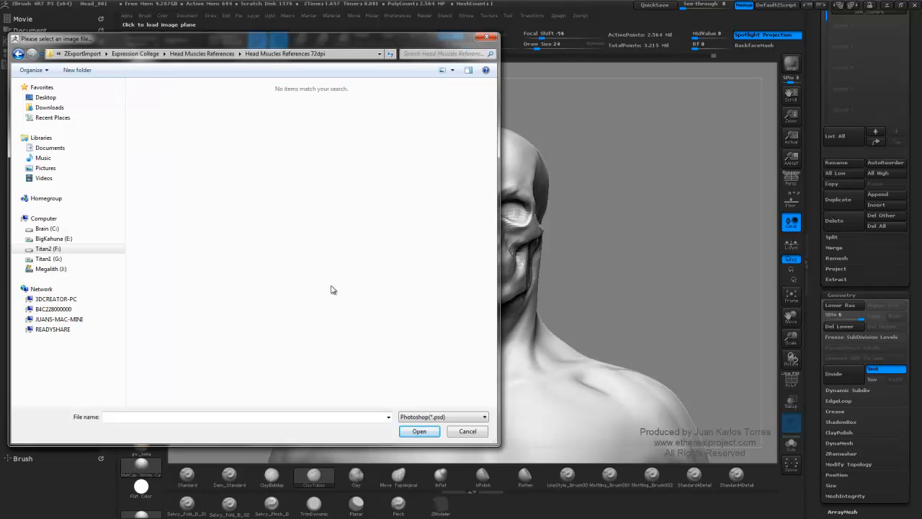
# Filter the files to JPG and load Head_Muscles_Front_72dpi as the front reference image.
pyautogui.click(484, 417)
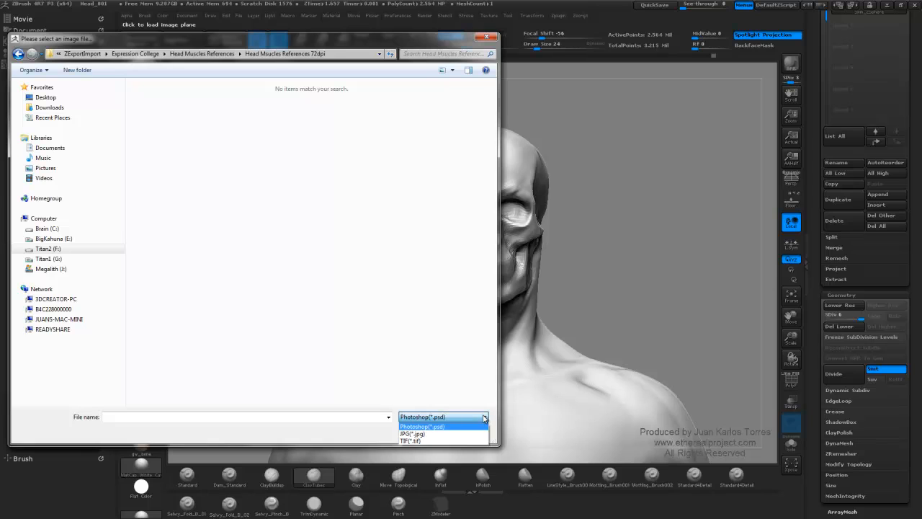
pyautogui.click(484, 417)
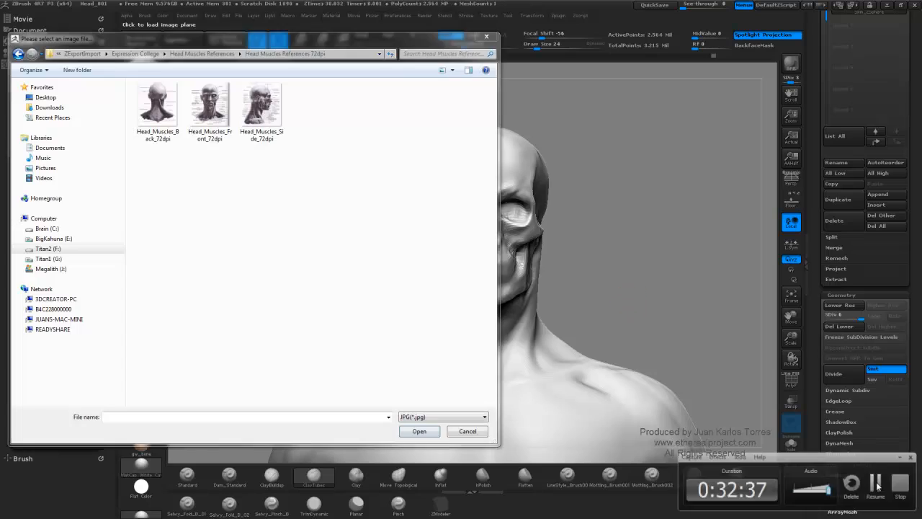
pyautogui.click(877, 484)
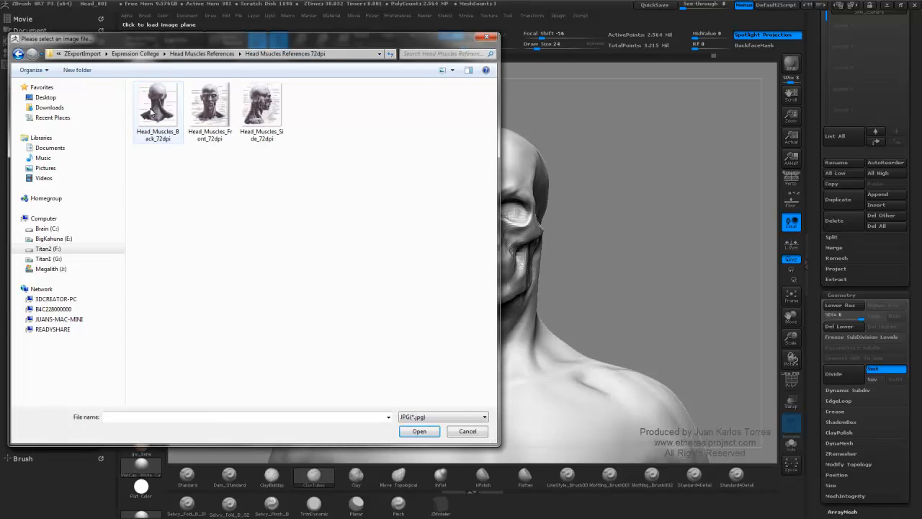
pyautogui.click(220, 118)
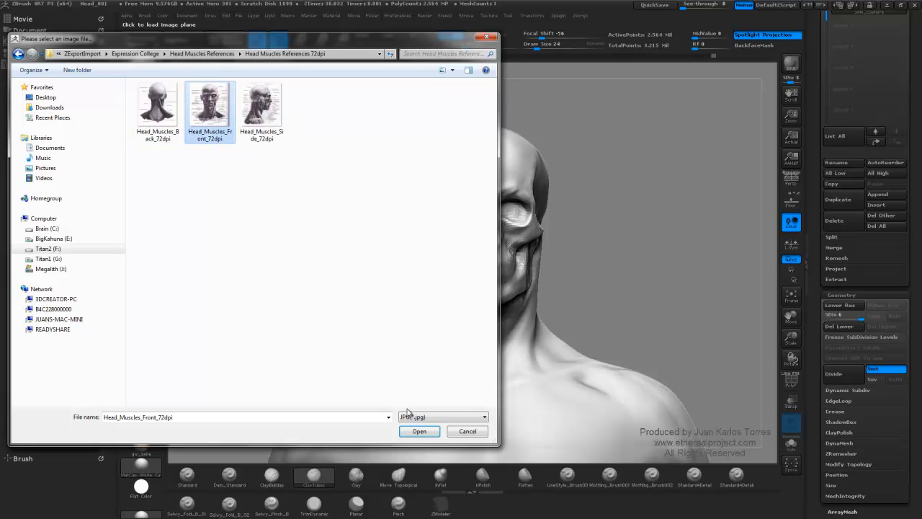
pyautogui.click(419, 431)
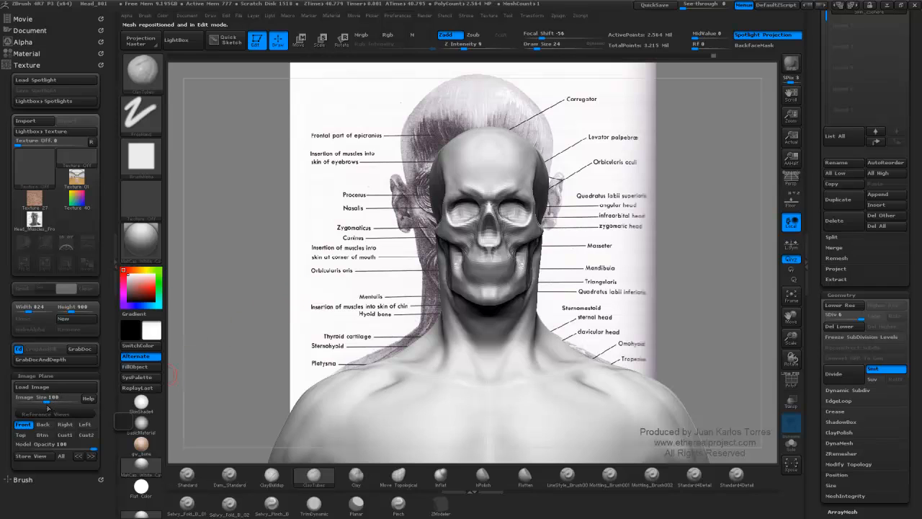
pyautogui.click(42, 400)
pyautogui.moveTo(40, 401); pyautogui.dragTo(49, 399)
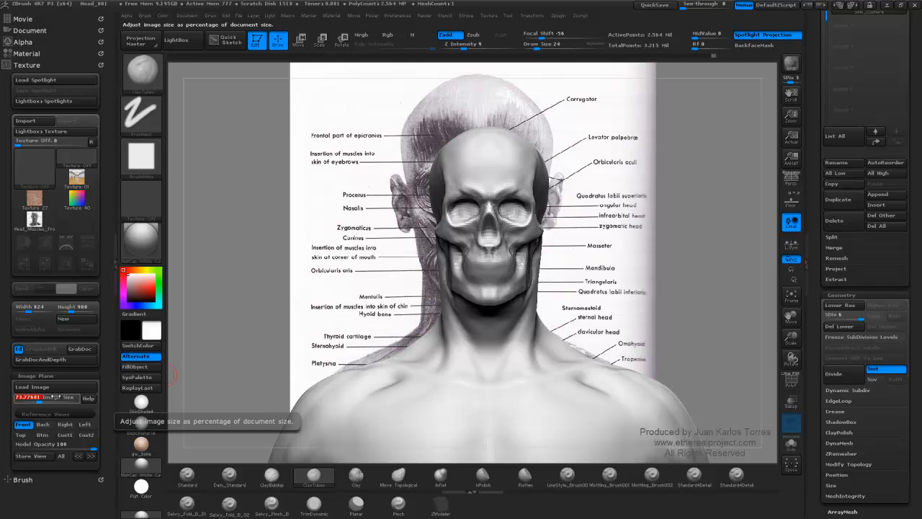
pyautogui.click(61, 402)
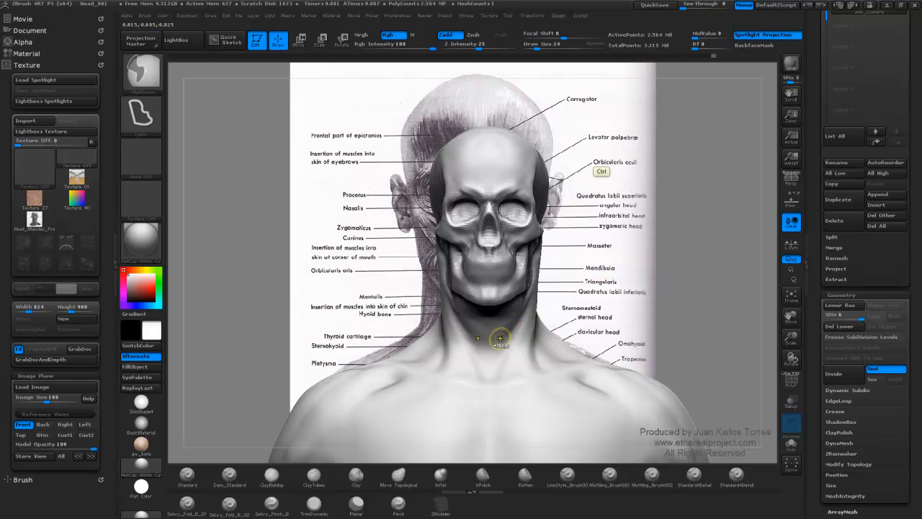
# Set the model opacity to 42 and roughly align the skull and neck with the front muscle reference.
pyautogui.keyDown('ctrl'); pyautogui.moveTo(499, 338); pyautogui.dragTo(514, 336, button='right'); pyautogui.keyUp('ctrl')
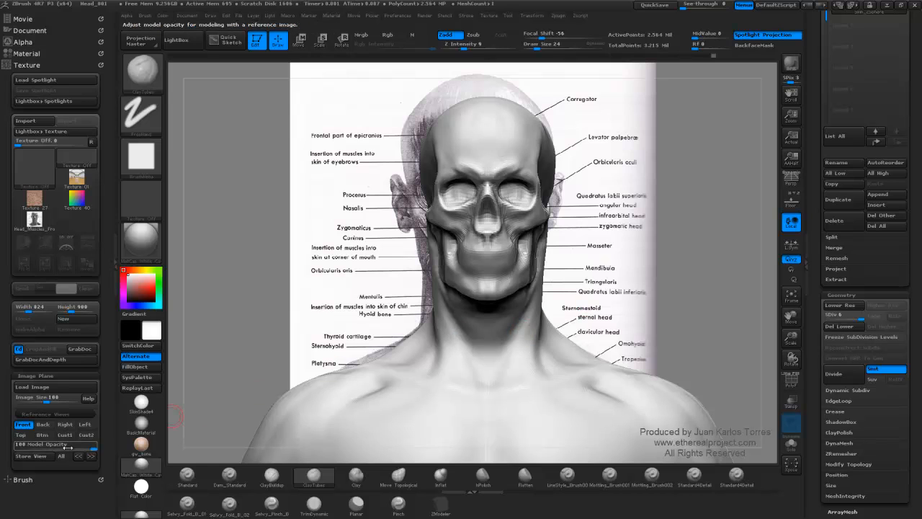
pyautogui.moveTo(64, 444); pyautogui.dragTo(49, 444)
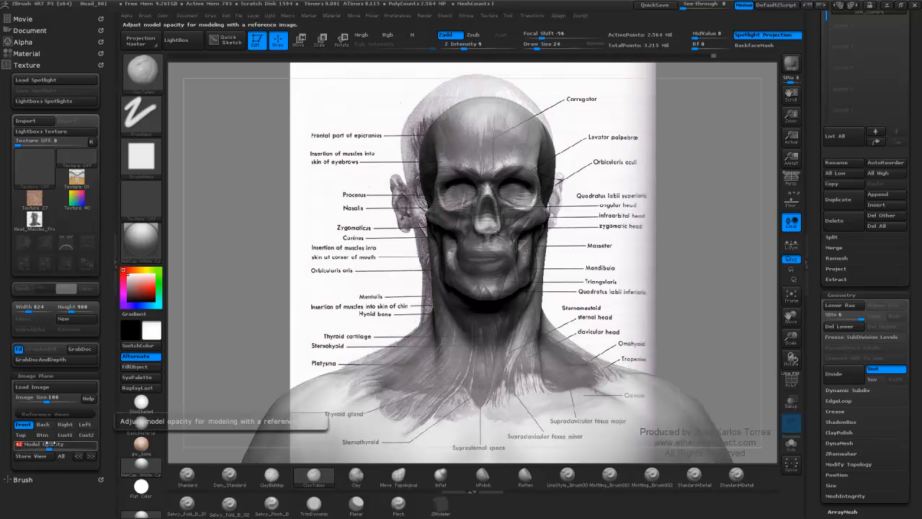
pyautogui.keyDown('ctrl'); pyautogui.moveTo(485, 310); pyautogui.dragTo(493, 309, button='right'); pyautogui.keyUp('ctrl')
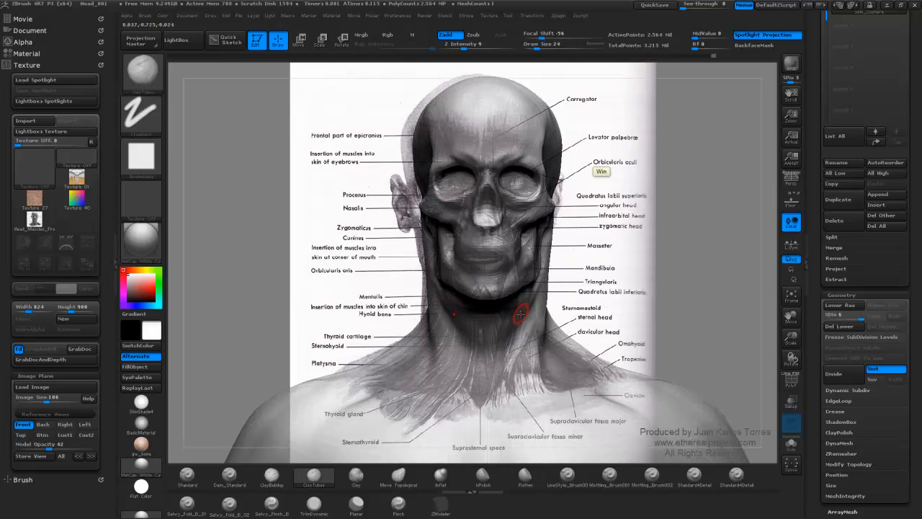
pyautogui.press('super')
pyautogui.click(676, 280)
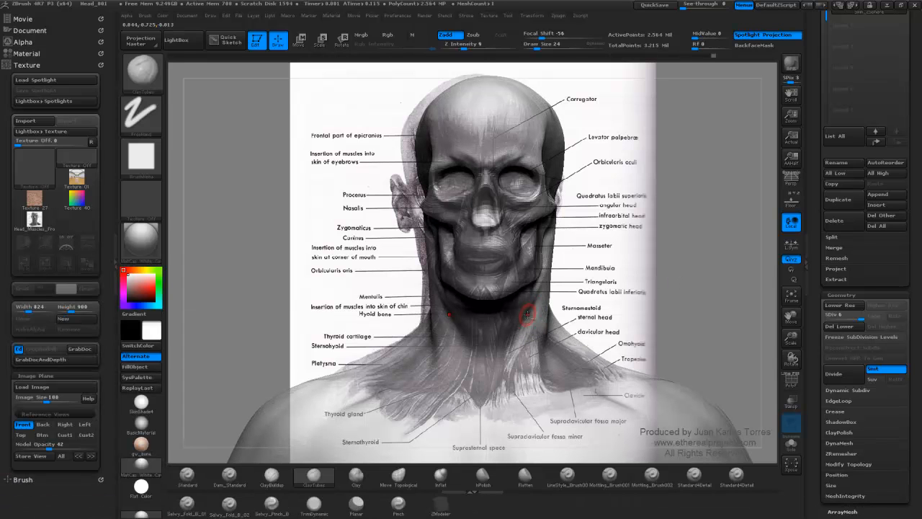
pyautogui.keyDown('ctrl'); pyautogui.moveTo(680, 281); pyautogui.dragTo(667, 286, button='right'); pyautogui.keyUp('ctrl')
pyautogui.moveTo(533, 313)
pyautogui.keyDown('alt'); pyautogui.mouseDown(button='right')
pyautogui.moveTo(518, 314)
pyautogui.moveTo(609, 319)
pyautogui.moveTo(535, 312)
pyautogui.mouseUp(button='right'); pyautogui.keyUp('alt')
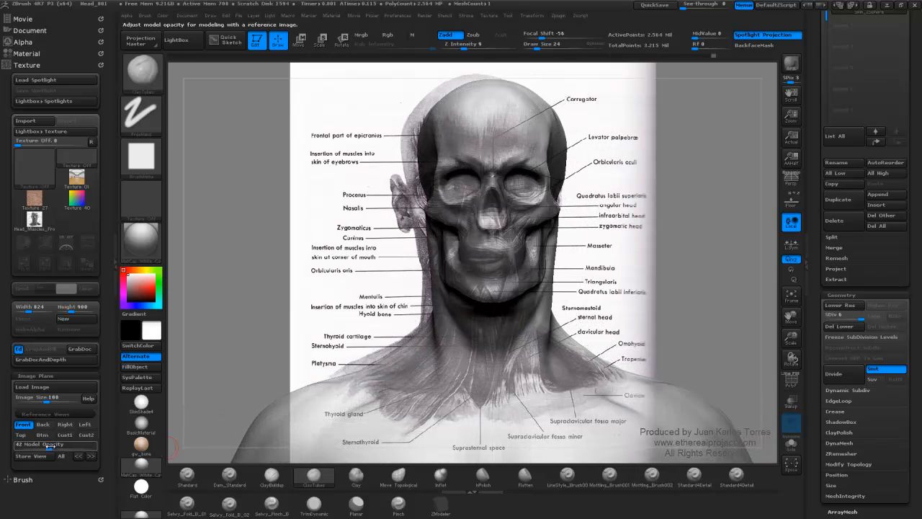
# Set the model opacity to 12 and store the front view with the head matched to the reference drawing.
pyautogui.moveTo(48, 446); pyautogui.dragTo(25, 447)
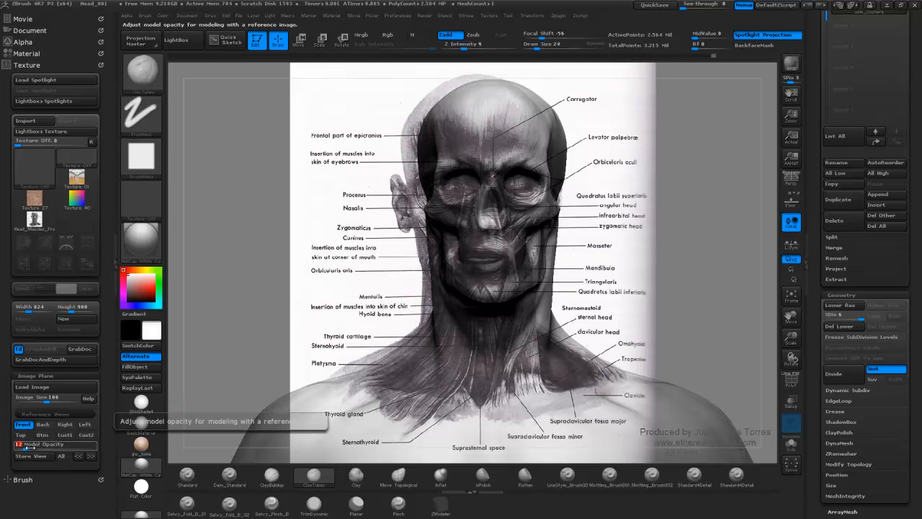
pyautogui.keyDown('alt'); pyautogui.moveTo(524, 226); pyautogui.dragTo(506, 224, button='right'); pyautogui.keyUp('alt')
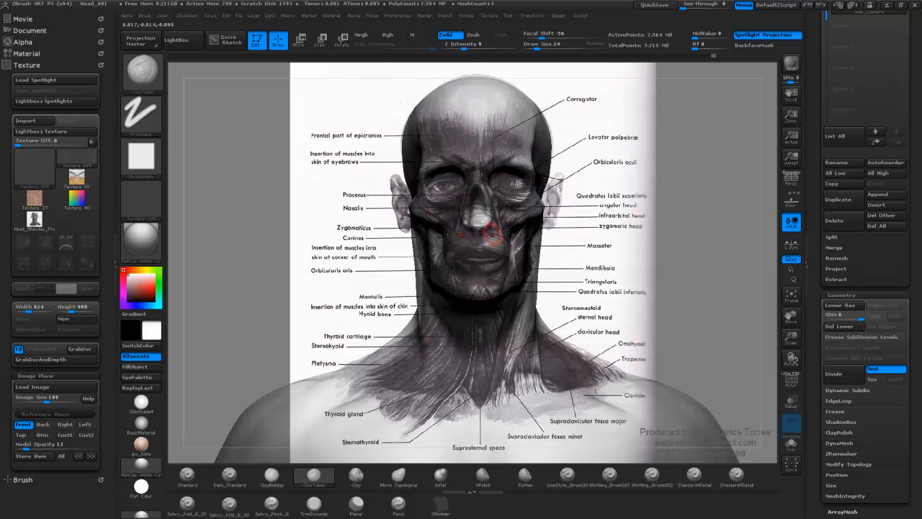
pyautogui.press('ctrl')
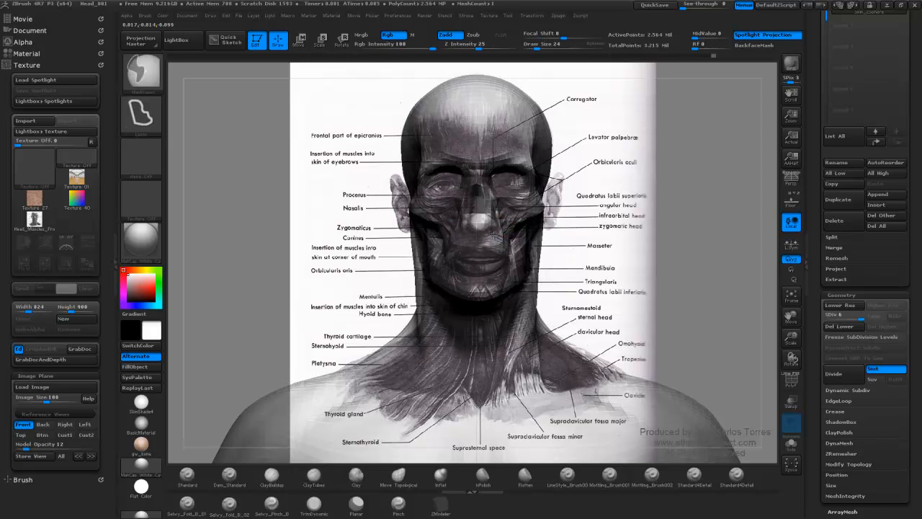
pyautogui.hotkey('ctrl', 'z')
pyautogui.hotkey('ctrl', 'z')
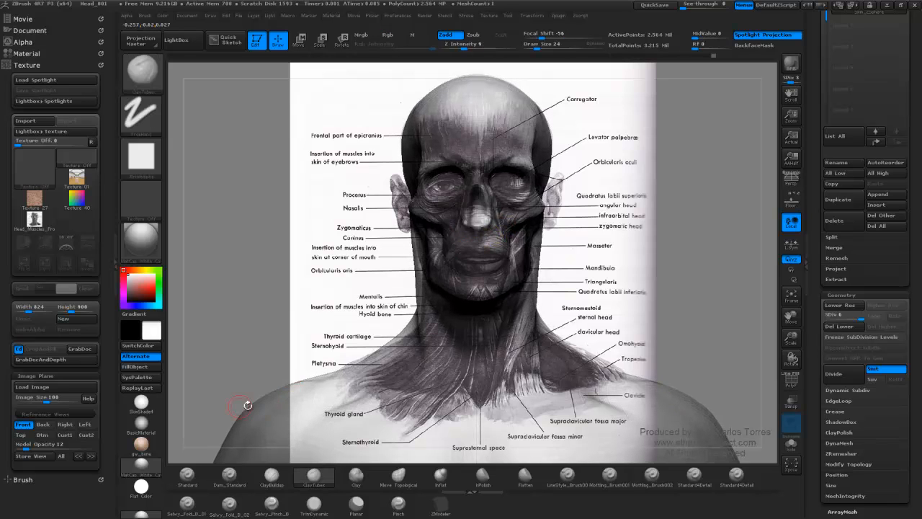
pyautogui.click(37, 456)
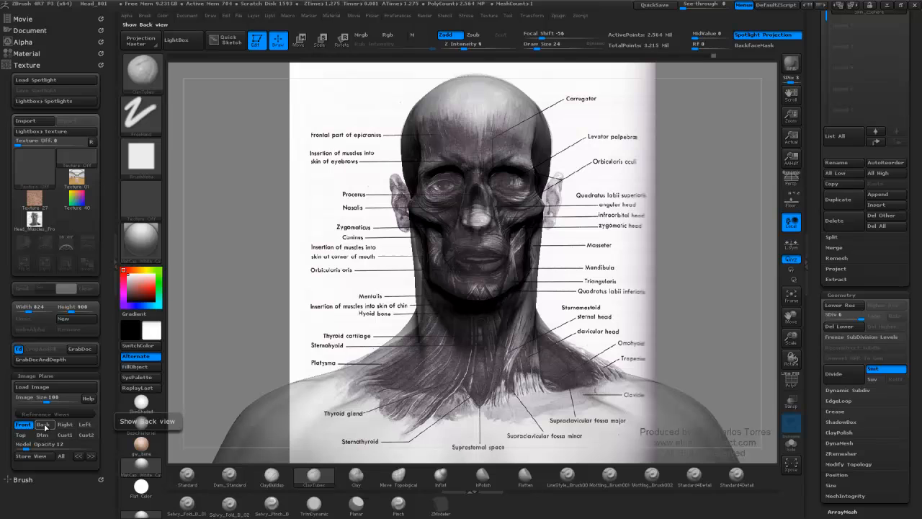
# Switch to the Back reference view and frame the figure's upper body.
pyautogui.click(43, 425)
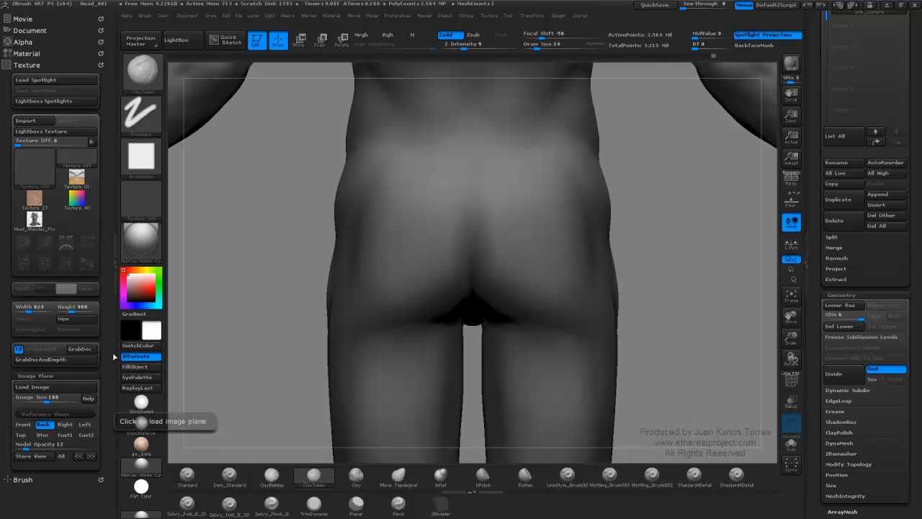
pyautogui.press('ctrl')
pyautogui.keyDown('ctrl'); pyautogui.moveTo(599, 213); pyautogui.dragTo(488, 190, button='right'); pyautogui.keyUp('ctrl')
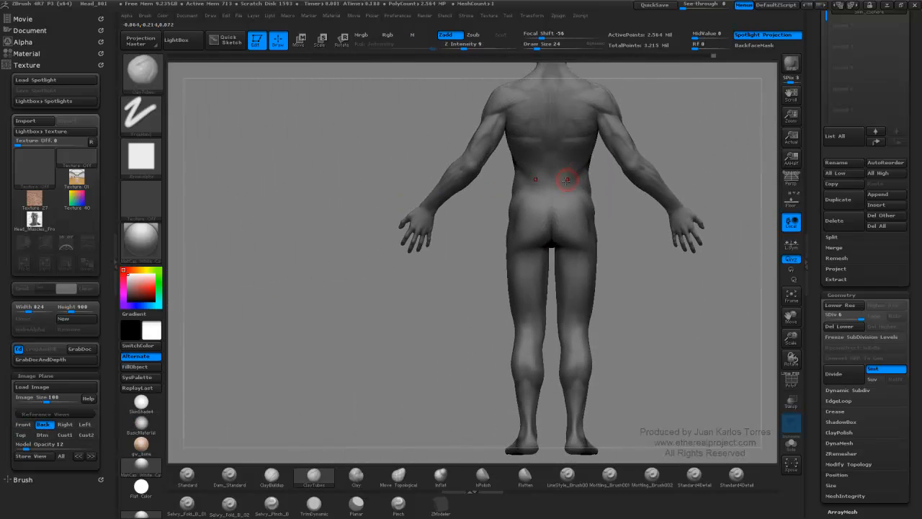
pyautogui.moveTo(574, 169); pyautogui.dragTo(328, 295, button='right')
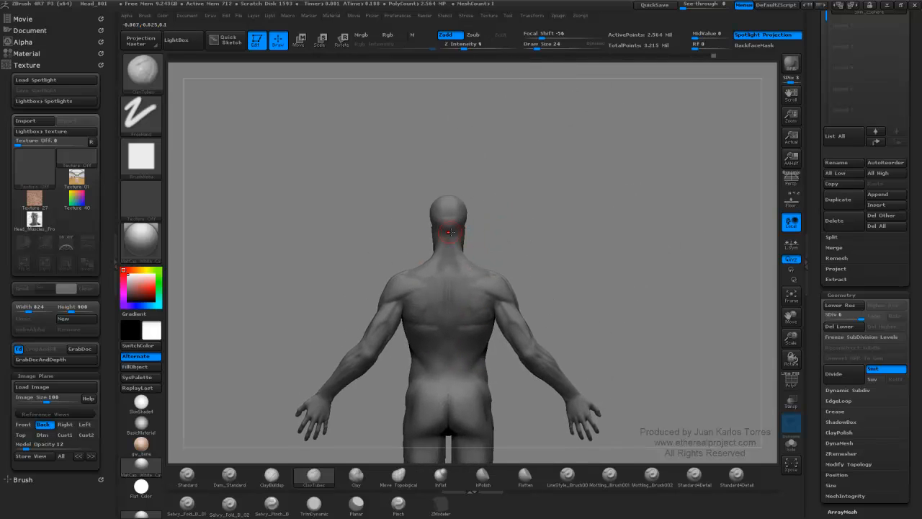
# Switch to the Right reference view and frame the head and neck in profile.
pyautogui.click(65, 425)
pyautogui.keyDown('alt'); pyautogui.moveTo(524, 165); pyautogui.dragTo(519, 452, button='right'); pyautogui.keyUp('alt')
pyautogui.keyDown('alt'); pyautogui.moveTo(467, 216); pyautogui.dragTo(455, 231, button='right'); pyautogui.keyUp('alt')
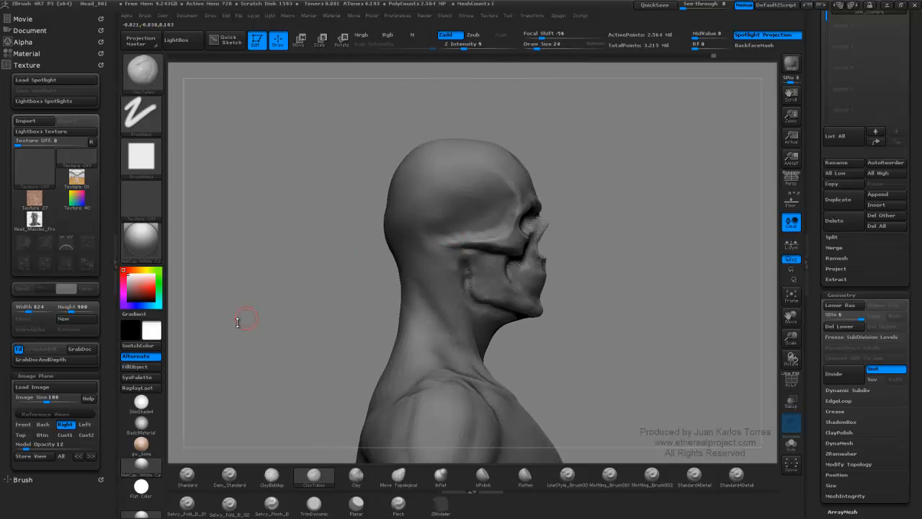
# Filter the image files to JPG and choose Head_Muscles_Side_72dpi as the right-side reference.
pyautogui.click(62, 389)
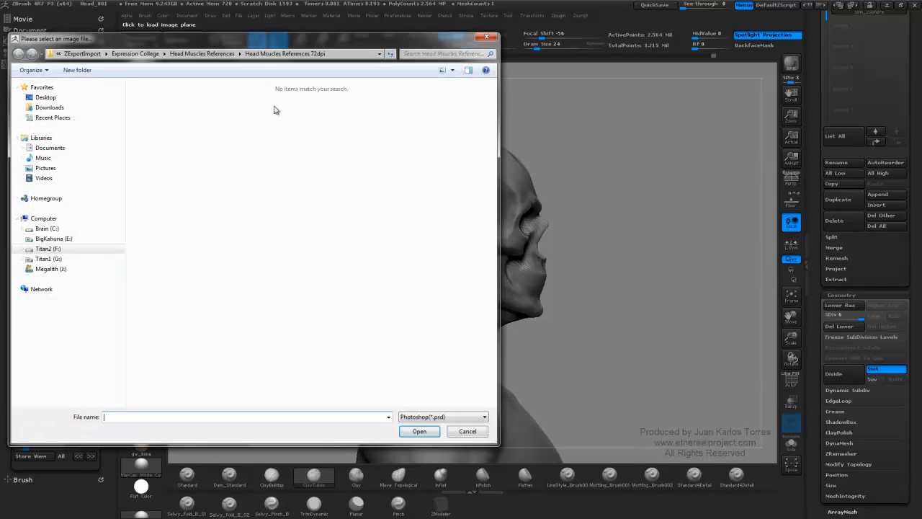
pyautogui.click(435, 416)
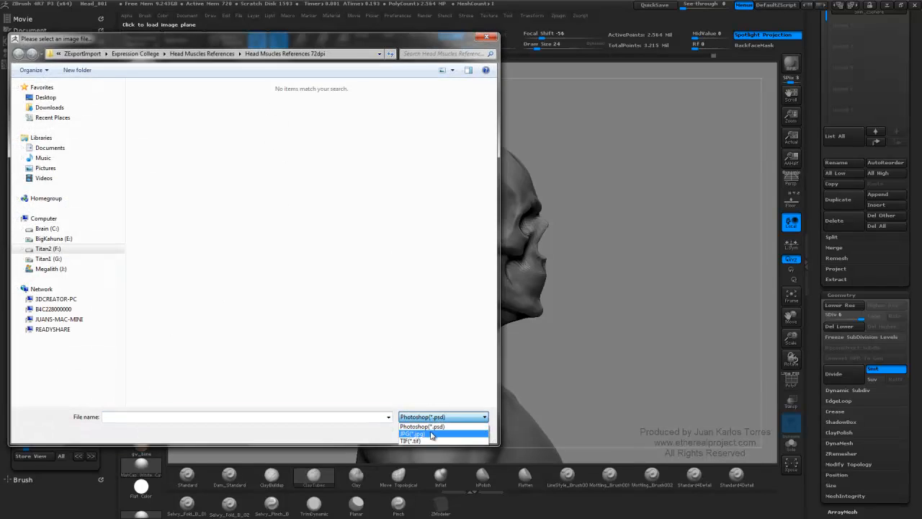
pyautogui.click(434, 435)
pyautogui.click(259, 108)
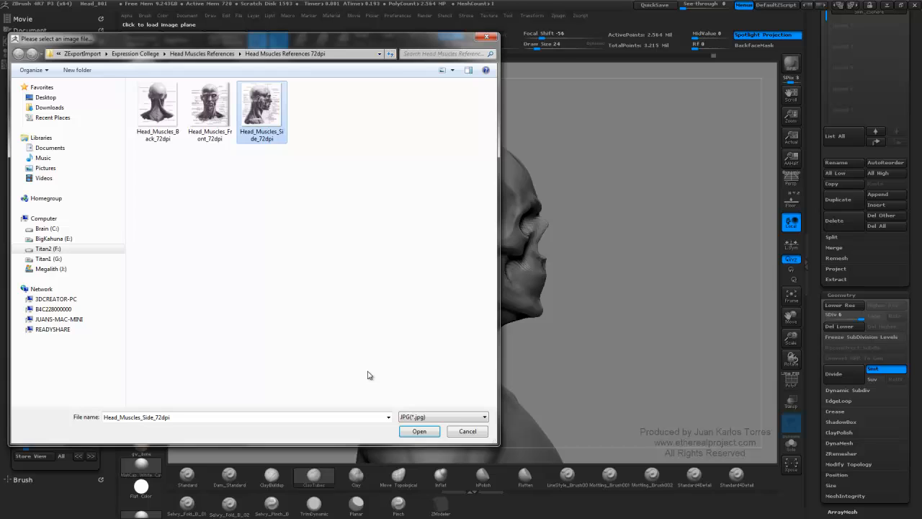
# Load Head_Muscles_Side_72dpi as the right-view reference image and fit the head's side profile over it.
pyautogui.click(412, 433)
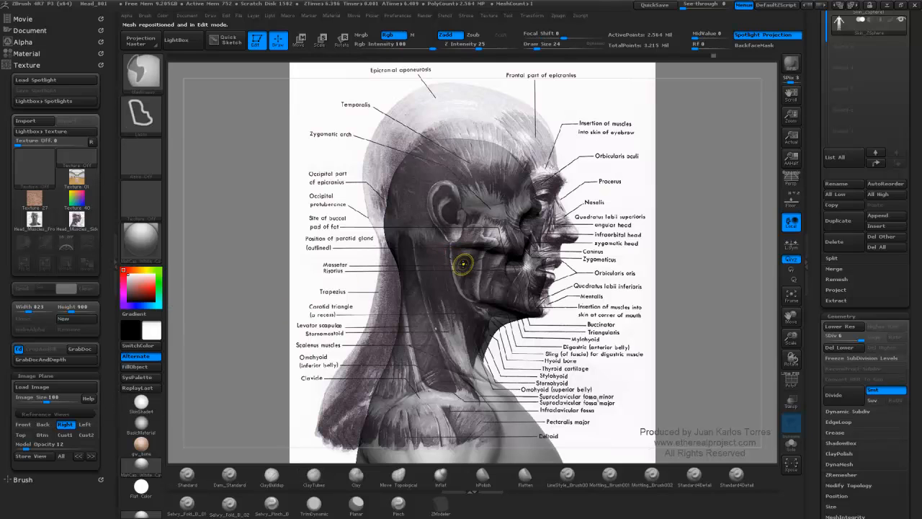
pyautogui.moveTo(465, 265)
pyautogui.keyDown('ctrl'); pyautogui.mouseDown(button='right')
pyautogui.moveTo(482, 267)
pyautogui.moveTo(473, 247)
pyautogui.moveTo(464, 248)
pyautogui.moveTo(472, 254)
pyautogui.mouseUp(button='right'); pyautogui.keyUp('ctrl')
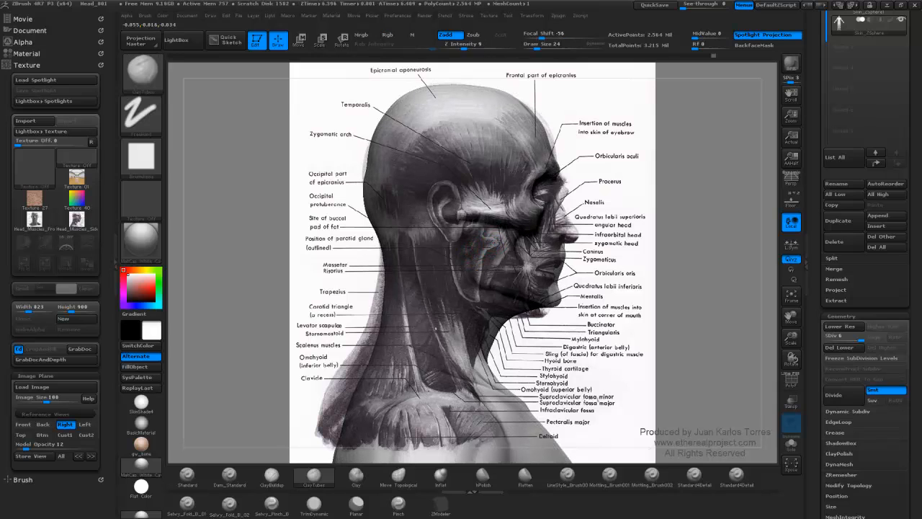
pyautogui.keyDown('alt'); pyautogui.moveTo(497, 244); pyautogui.dragTo(492, 243, button='right'); pyautogui.keyUp('alt')
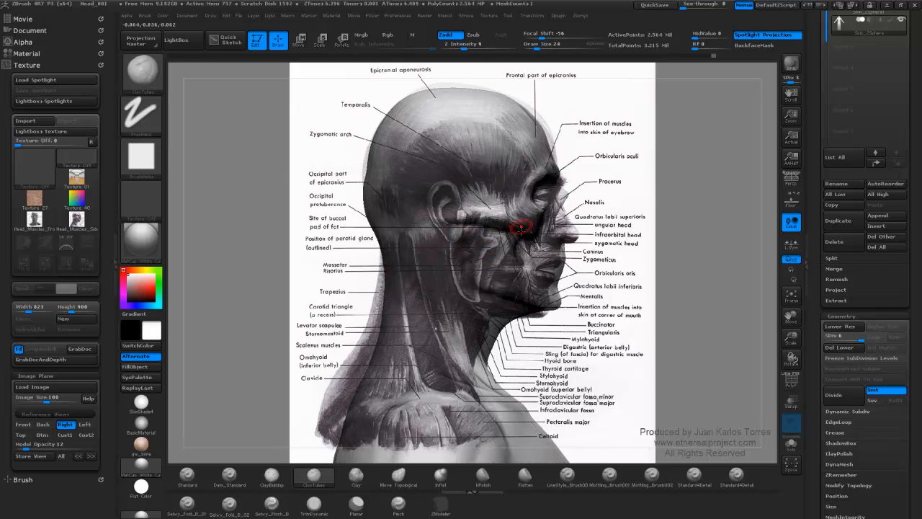
# Fine-tune the head's alignment with the side muscle drawing and store it as the Right reference view.
pyautogui.press('b')
pyautogui.press('m')
pyautogui.press('v')
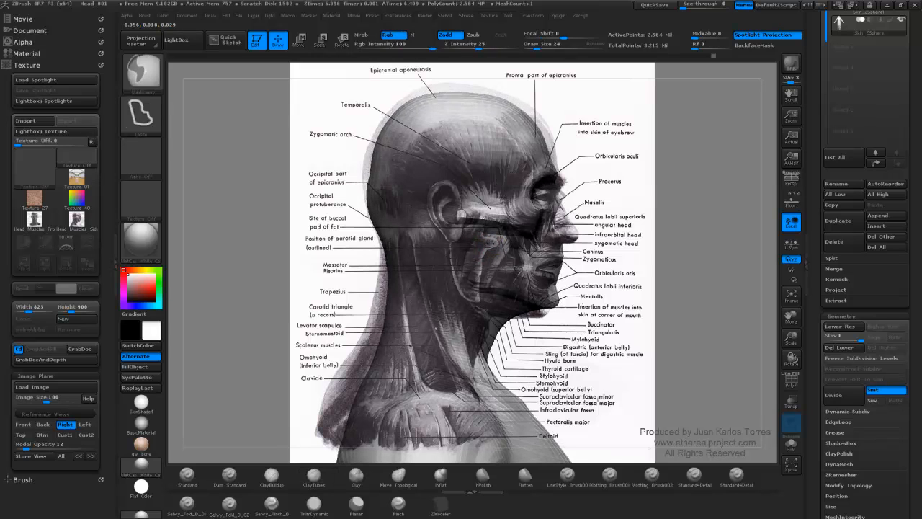
pyautogui.press('b')
pyautogui.press('c')
pyautogui.press('t')
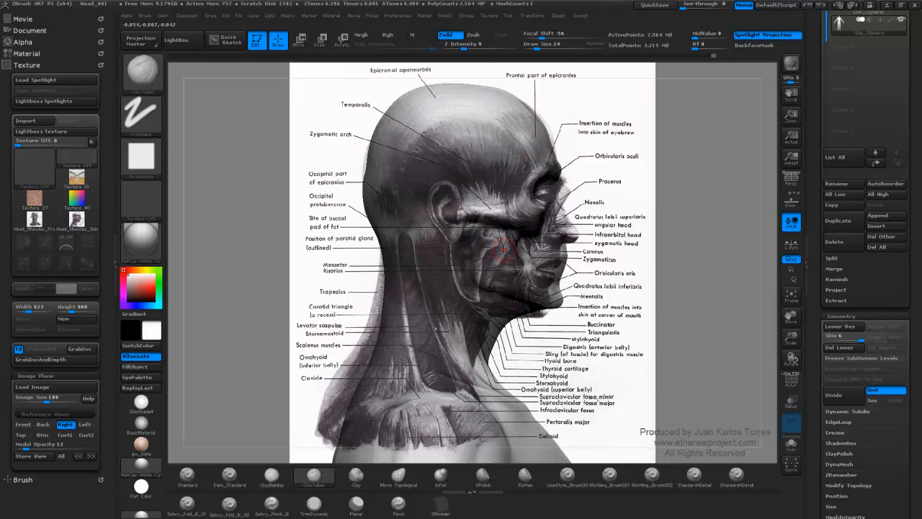
pyautogui.press('b')
pyautogui.press('m')
pyautogui.press('v')
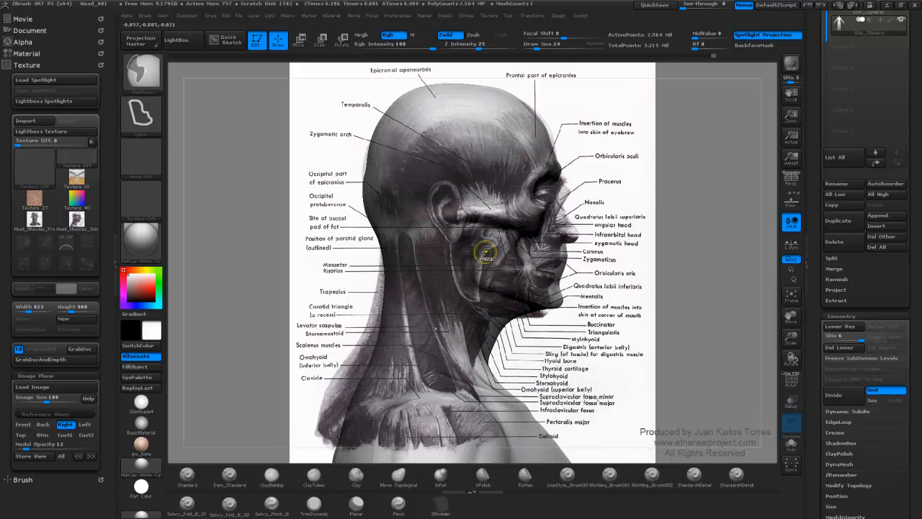
pyautogui.press('b')
pyautogui.press('c')
pyautogui.press('t')
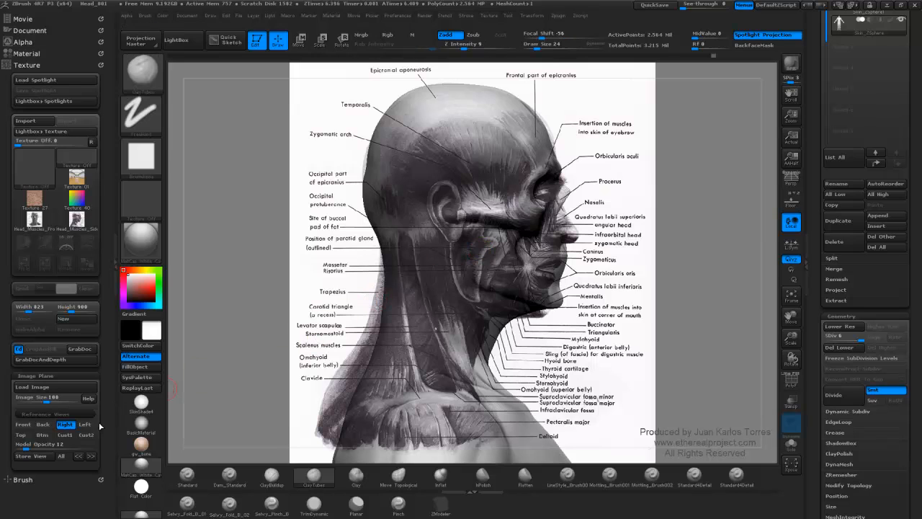
pyautogui.click(41, 458)
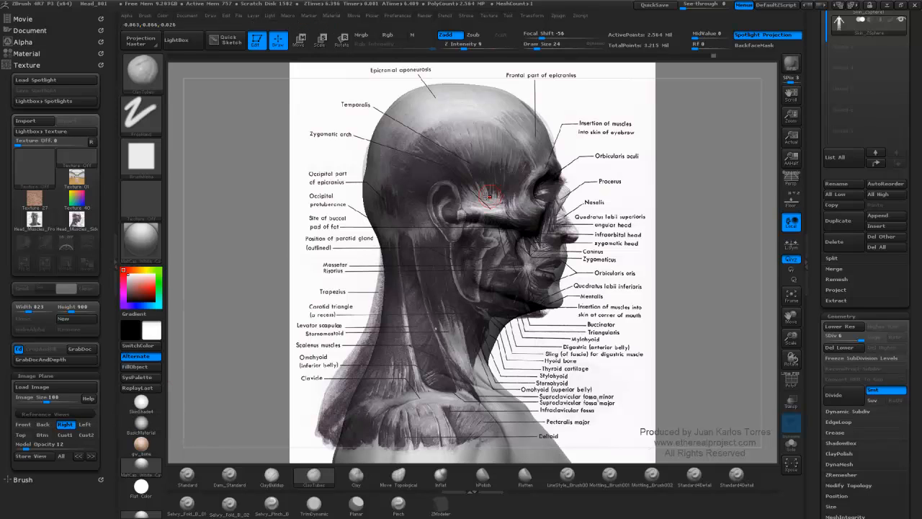
# Cycle backwards through the reference views to check them and return to the Right view.
pyautogui.click(78, 456)
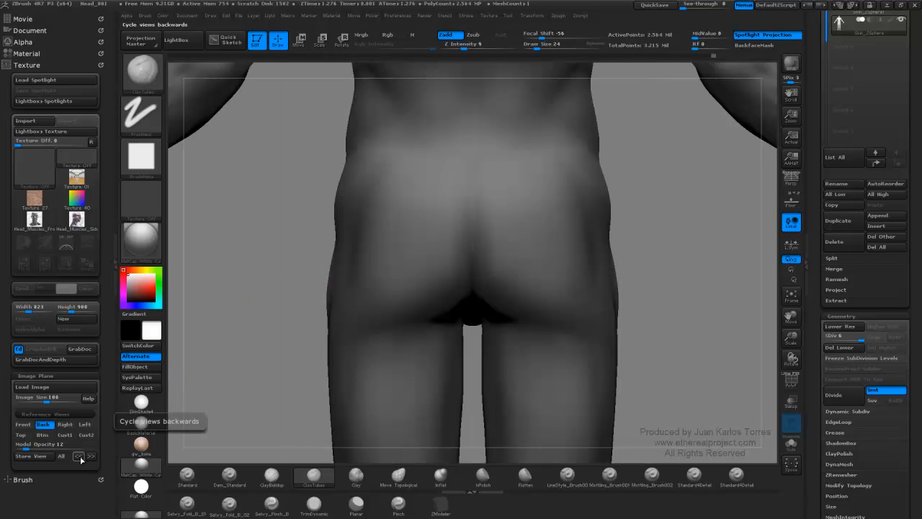
pyautogui.click(80, 457)
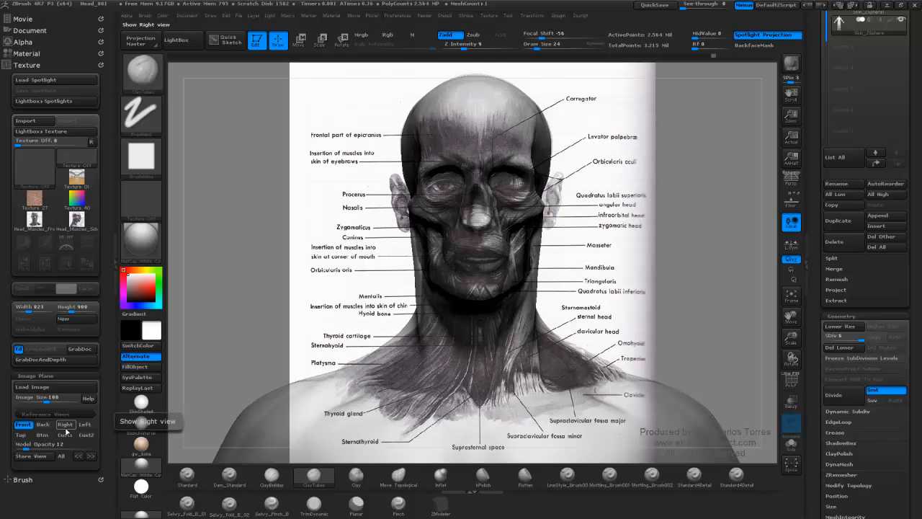
pyautogui.click(65, 425)
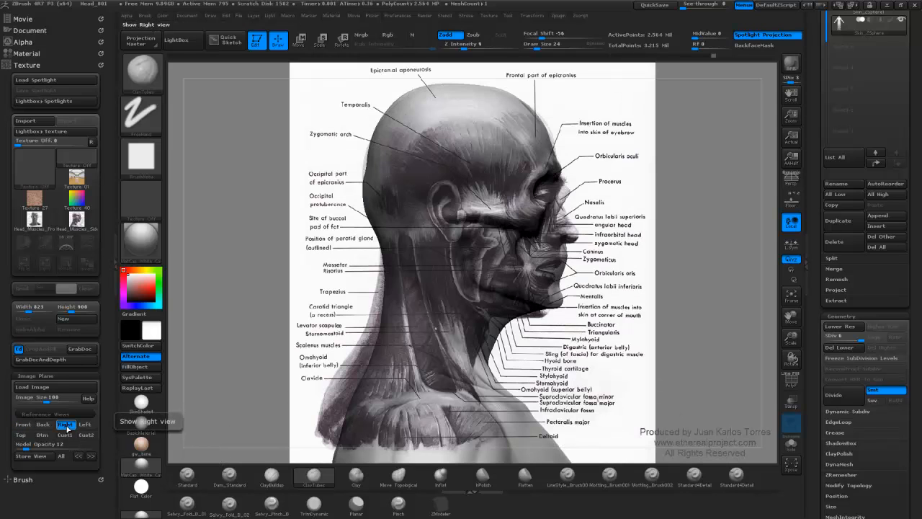
# Set the model opacity to 62 and compare the head with the muscle drawing in the Front reference view.
pyautogui.moveTo(26, 445); pyautogui.dragTo(65, 447)
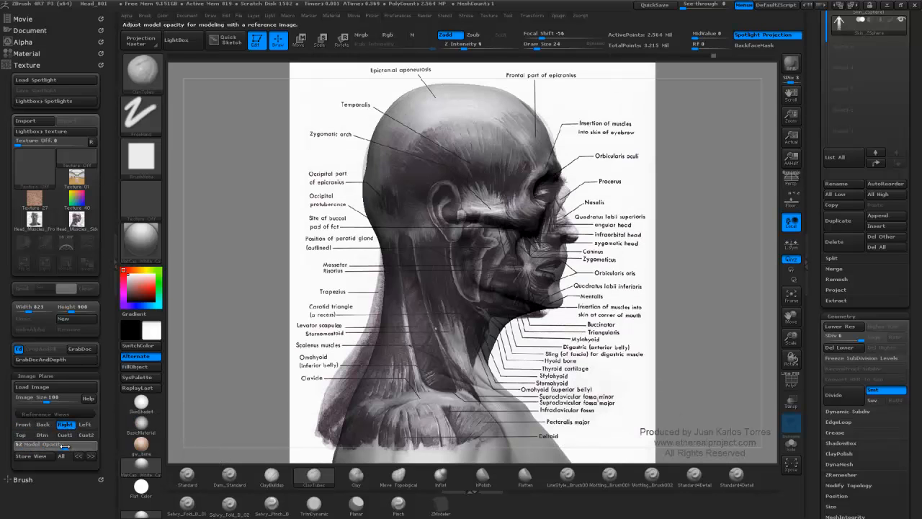
pyautogui.click(23, 424)
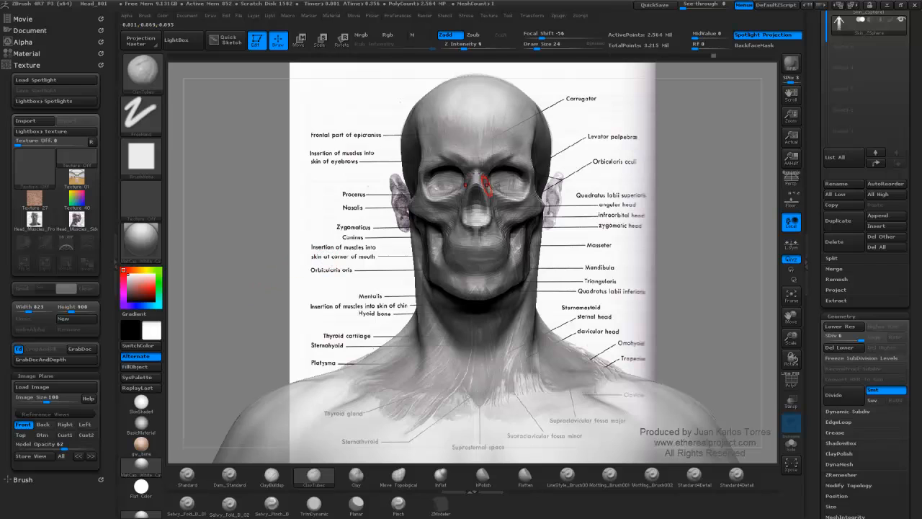
pyautogui.moveTo(174, 366); pyautogui.dragTo(191, 370)
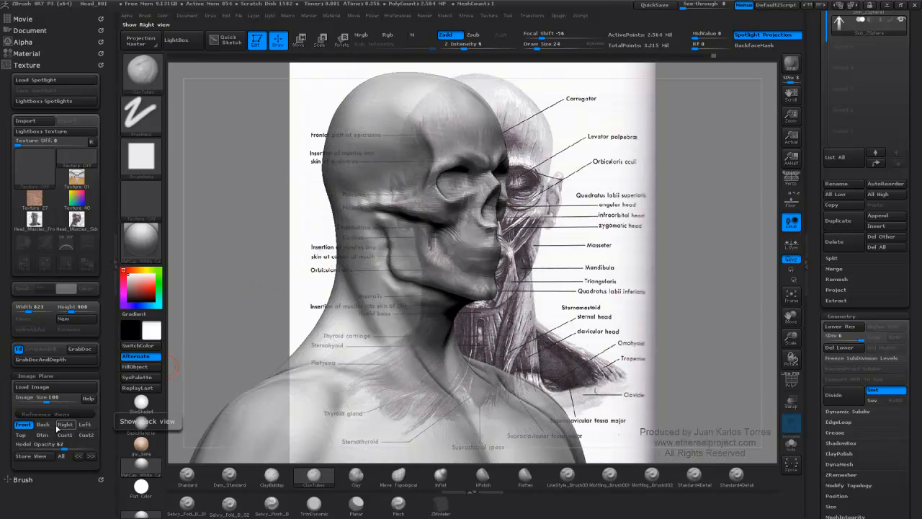
pyautogui.click(23, 425)
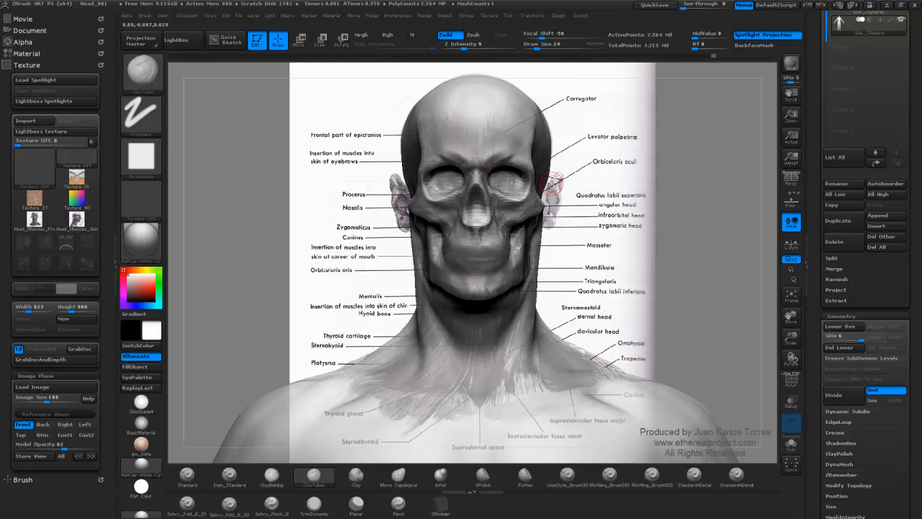
pyautogui.moveTo(460, 190); pyautogui.dragTo(700, 189, button='right')
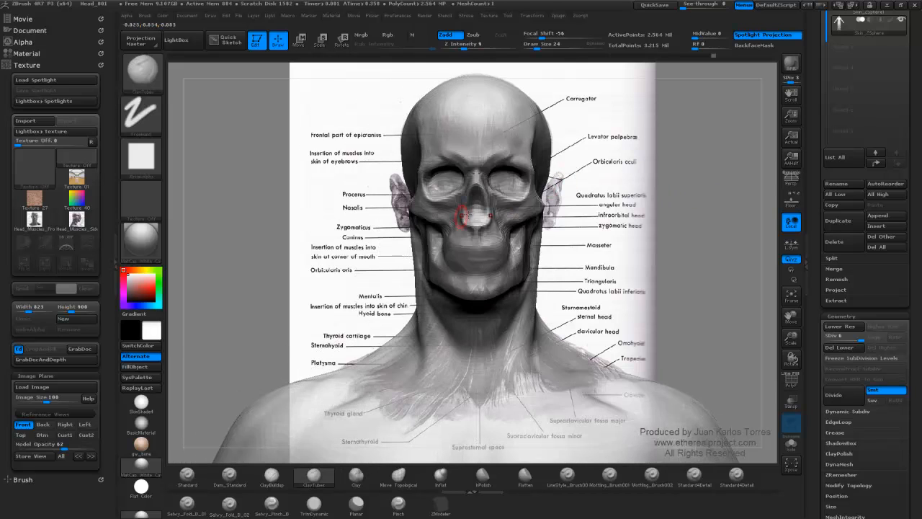
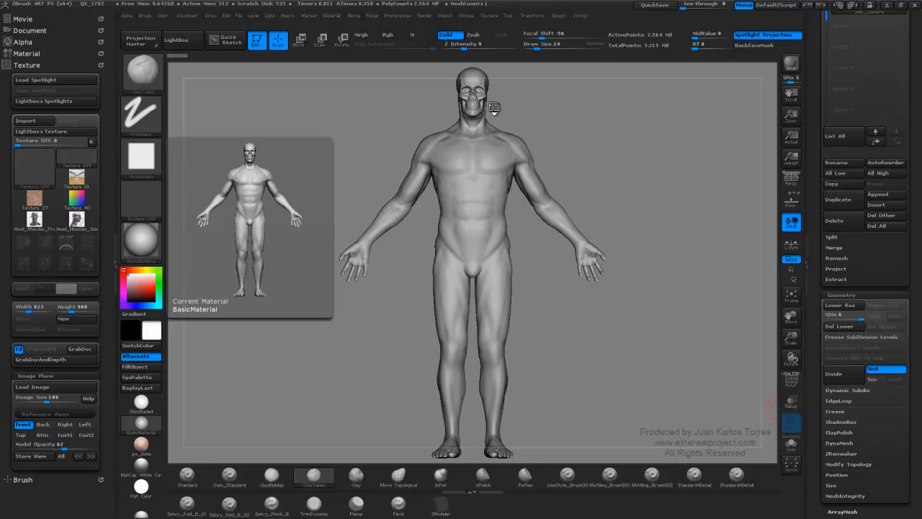
# Load a Sphere3D primitive as an available tool and switch back to the Skin_ZSphere body model.
pyautogui.moveTo(487, 150)
pyautogui.mouseDown()
pyautogui.moveTo(466, 159)
pyautogui.moveTo(504, 126)
pyautogui.moveTo(472, 189)
pyautogui.mouseUp()
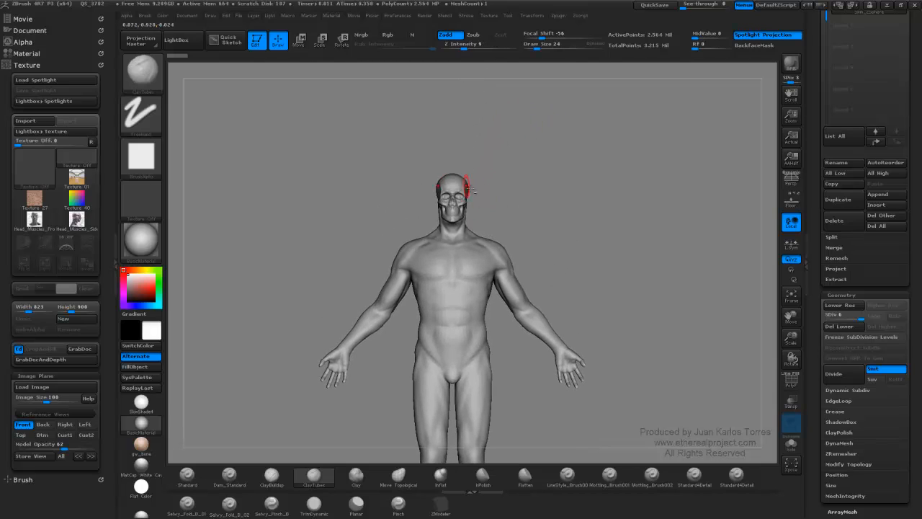
pyautogui.moveTo(467, 187)
pyautogui.keyDown('alt'); pyautogui.mouseDown(button='right')
pyautogui.moveTo(509, 182)
pyautogui.moveTo(470, 196)
pyautogui.moveTo(555, 188)
pyautogui.moveTo(501, 200)
pyautogui.moveTo(560, 206)
pyautogui.mouseUp(button='right'); pyautogui.keyUp('alt')
pyautogui.moveTo(560, 206)
pyautogui.keyDown('alt'); pyautogui.mouseDown()
pyautogui.moveTo(540, 182)
pyautogui.moveTo(528, 186)
pyautogui.moveTo(563, 210)
pyautogui.moveTo(531, 208)
pyautogui.moveTo(610, 210)
pyautogui.mouseUp(); pyautogui.keyUp('alt')
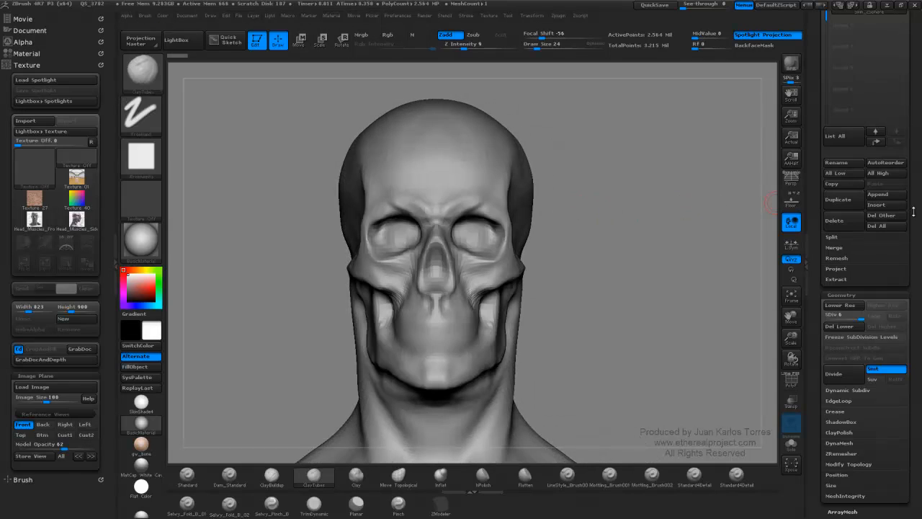
pyautogui.moveTo(917, 220); pyautogui.dragTo(912, 328)
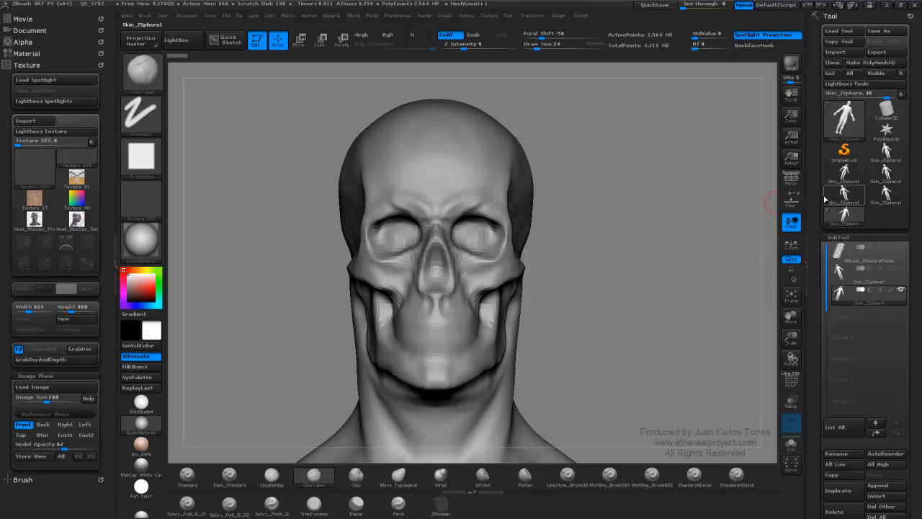
pyautogui.moveTo(863, 219)
pyautogui.click(848, 123)
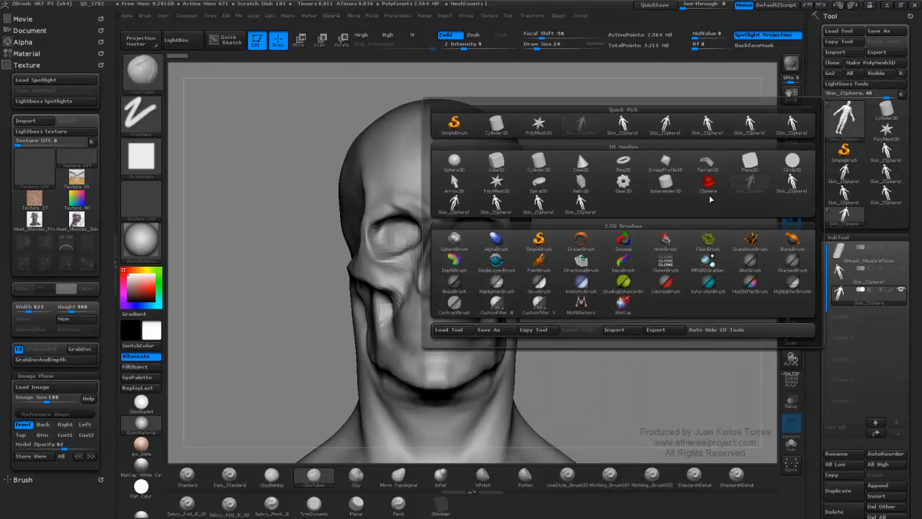
pyautogui.click(454, 161)
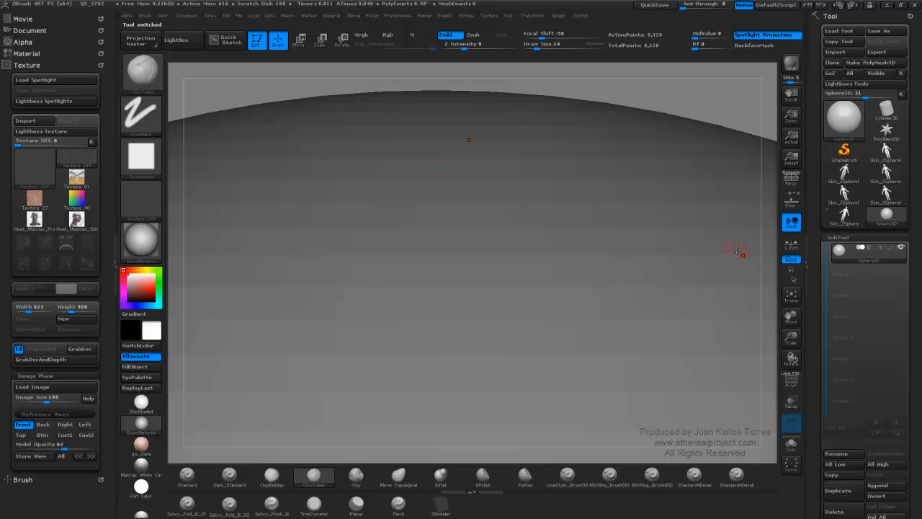
pyautogui.click(844, 215)
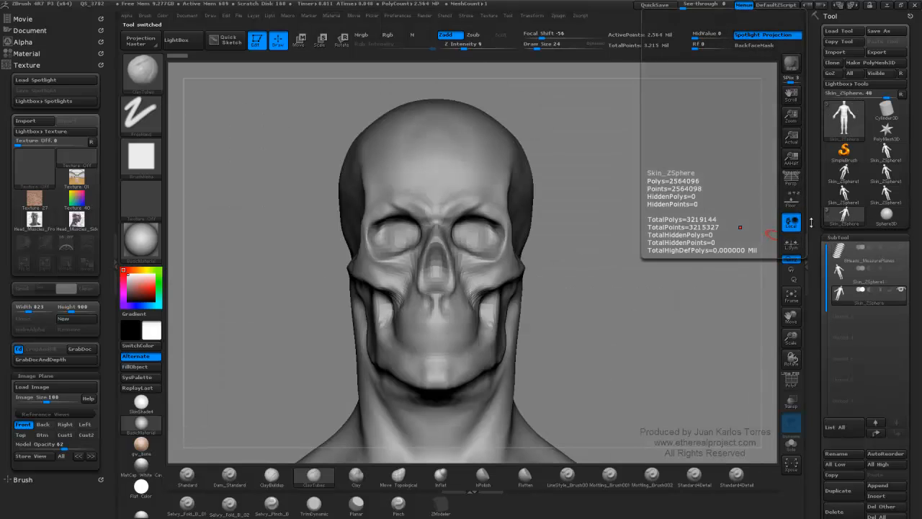
# Append the Sphere3D to the body model as a new subtool.
pyautogui.moveTo(847, 220)
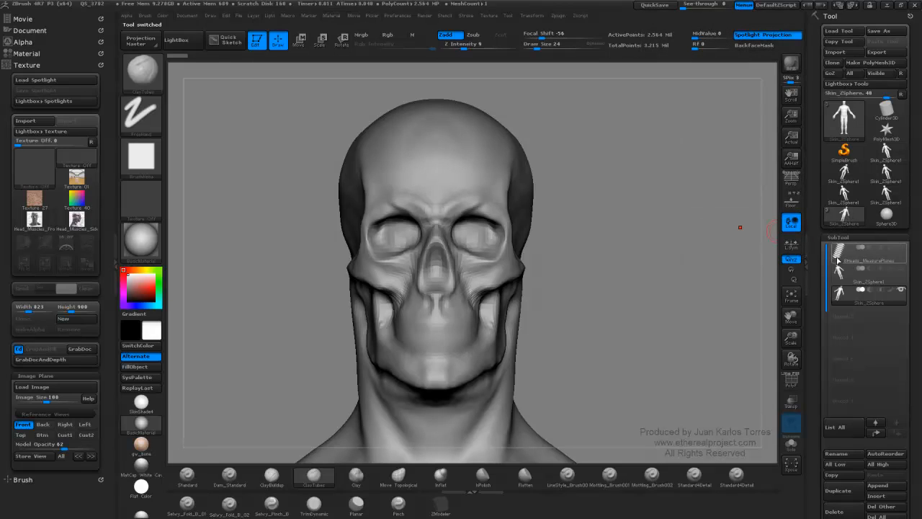
pyautogui.scroll(-3, 892, 317)
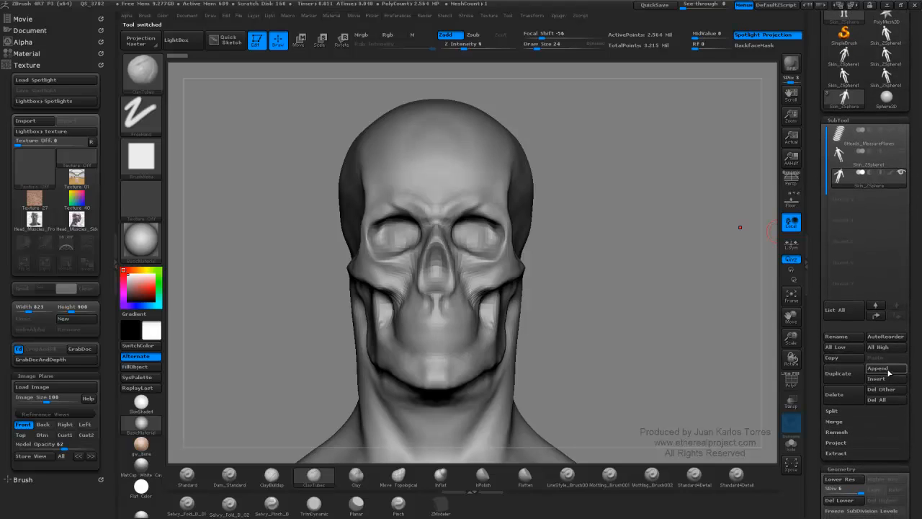
pyautogui.click(890, 370)
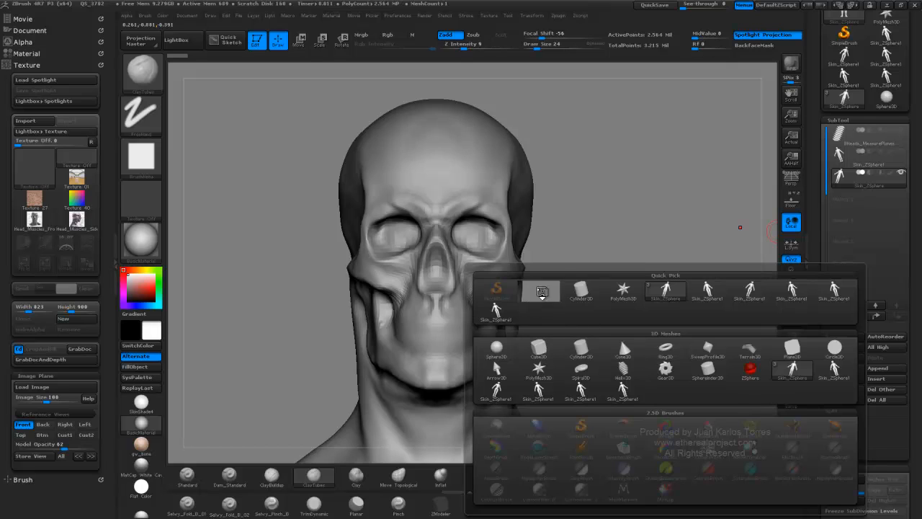
pyautogui.click(539, 289)
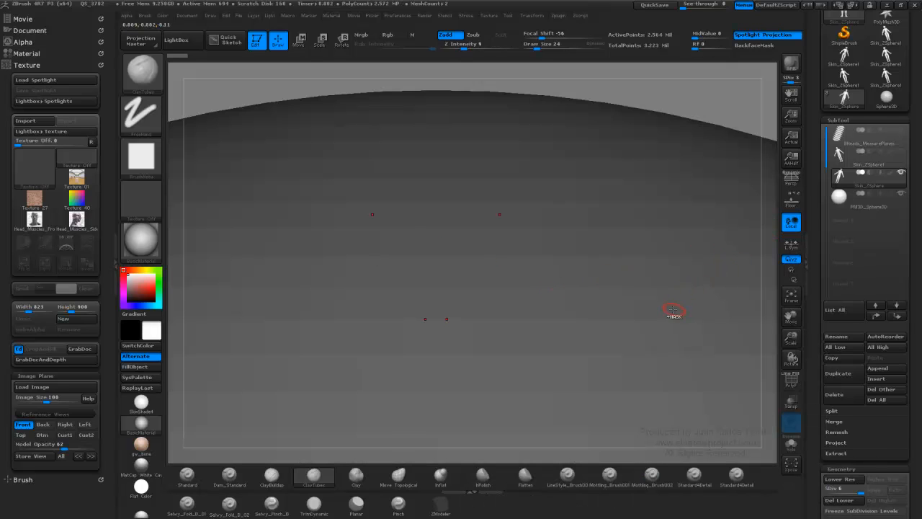
# Turn on transparency to see the body inside the oversized sphere.
pyautogui.keyDown('ctrl'); pyautogui.moveTo(675, 312); pyautogui.dragTo(420, 272, button='right'); pyautogui.keyUp('ctrl')
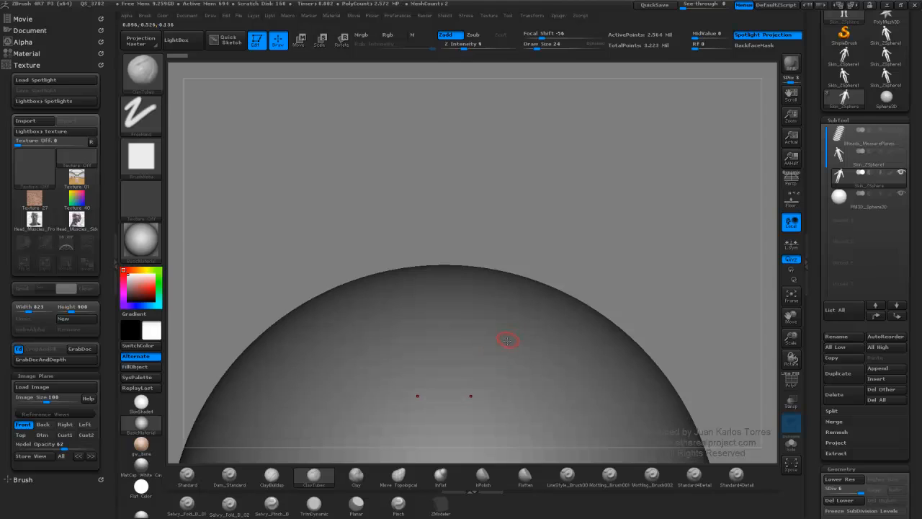
pyautogui.keyDown('alt'); pyautogui.moveTo(506, 373); pyautogui.dragTo(535, 95, button='right'); pyautogui.keyUp('alt')
pyautogui.moveTo(579, 227)
pyautogui.keyDown('ctrl'); pyautogui.mouseDown(button='right')
pyautogui.moveTo(526, 231)
pyautogui.moveTo(450, 175)
pyautogui.mouseUp(button='right'); pyautogui.keyUp('ctrl')
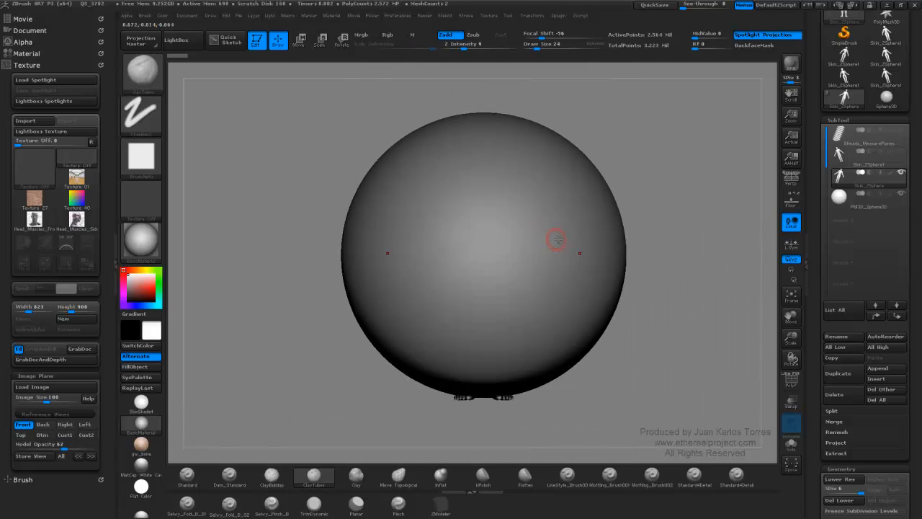
pyautogui.click(793, 404)
pyautogui.moveTo(498, 224)
pyautogui.keyDown('ctrl'); pyautogui.mouseDown(button='right')
pyautogui.moveTo(557, 240)
pyautogui.moveTo(492, 237)
pyautogui.mouseUp(button='right'); pyautogui.keyUp('ctrl')
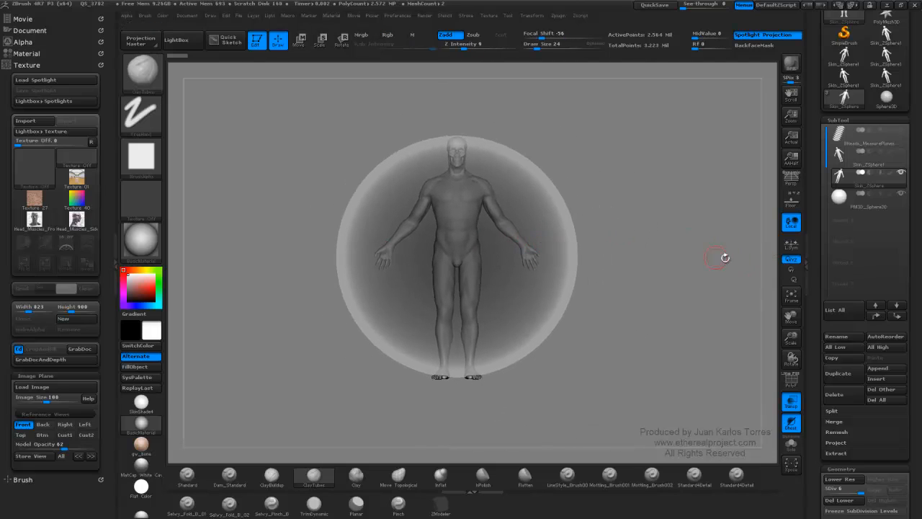
# Make the sphere the active subtool and shrink it to about half its size with the Size deformation.
pyautogui.moveTo(908, 260); pyautogui.dragTo(909, 150)
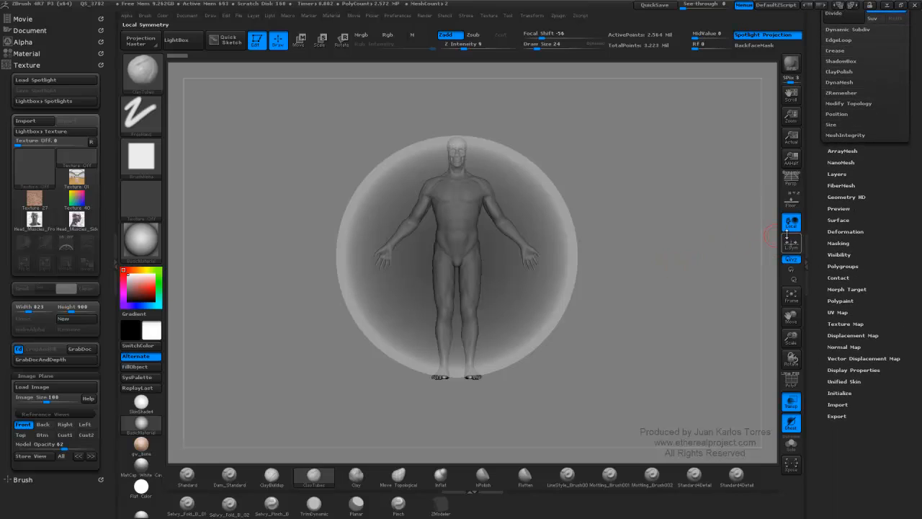
pyautogui.click(850, 232)
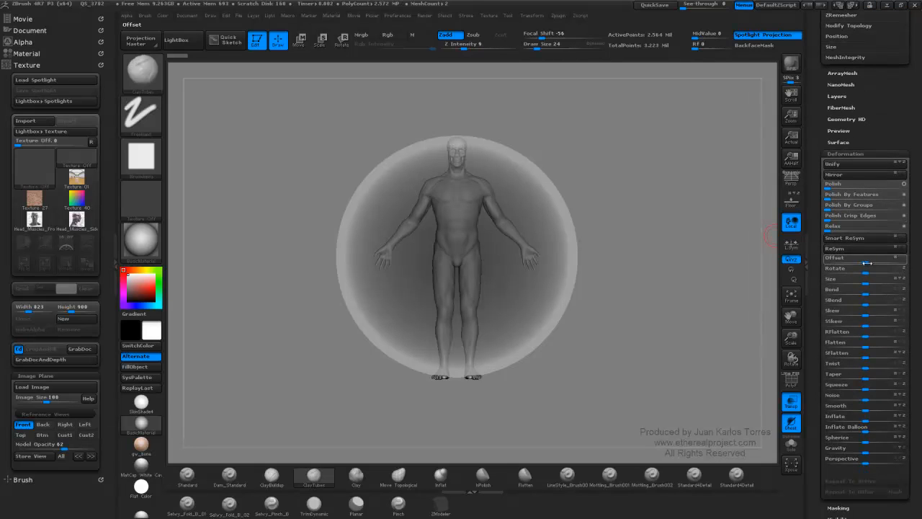
pyautogui.moveTo(866, 284); pyautogui.dragTo(818, 278)
pyautogui.hotkey('ctrl', 'z')
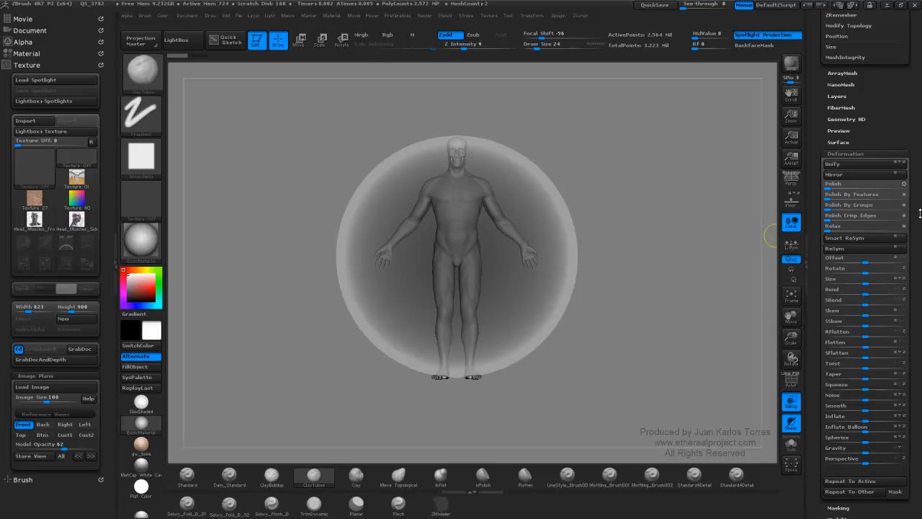
pyautogui.press('Down')
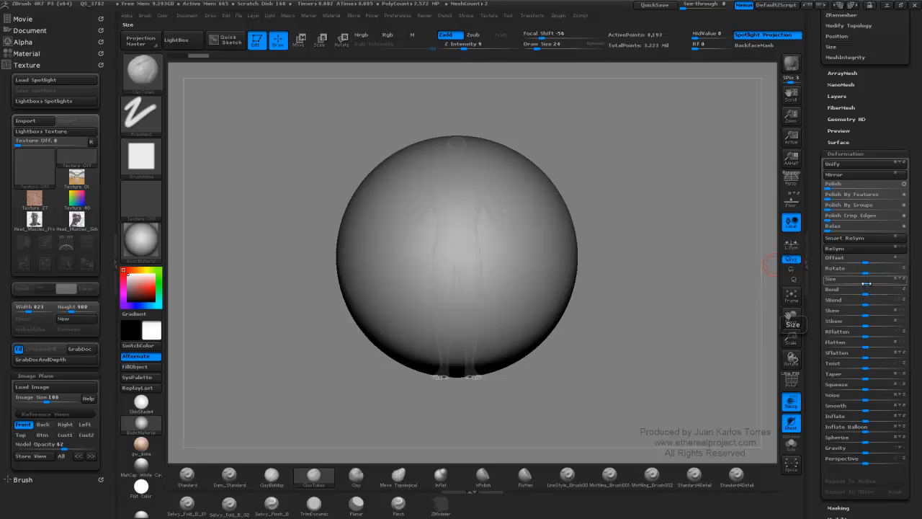
pyautogui.moveTo(864, 279); pyautogui.dragTo(859, 278)
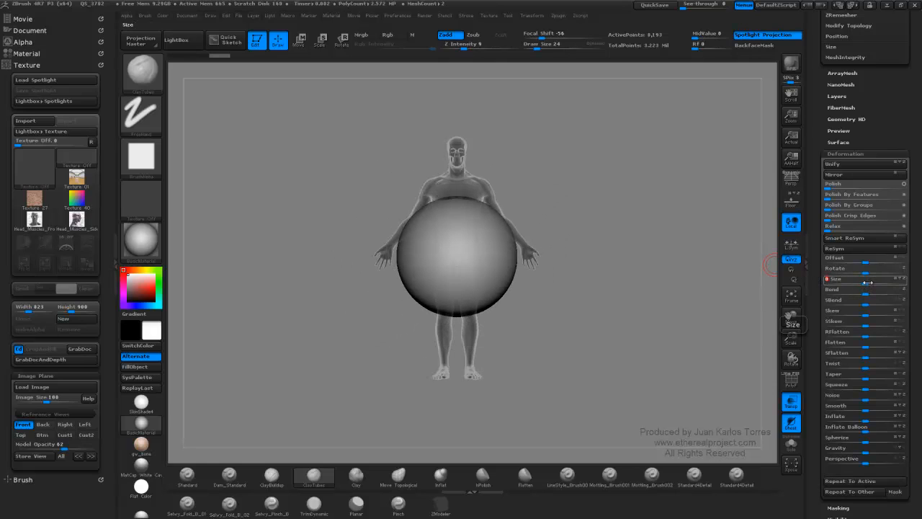
# Repeat the last Size reduction on the sphere several times, and shrink it a little more with the Size deformation.
pyautogui.click(869, 481)
pyautogui.click(869, 481)
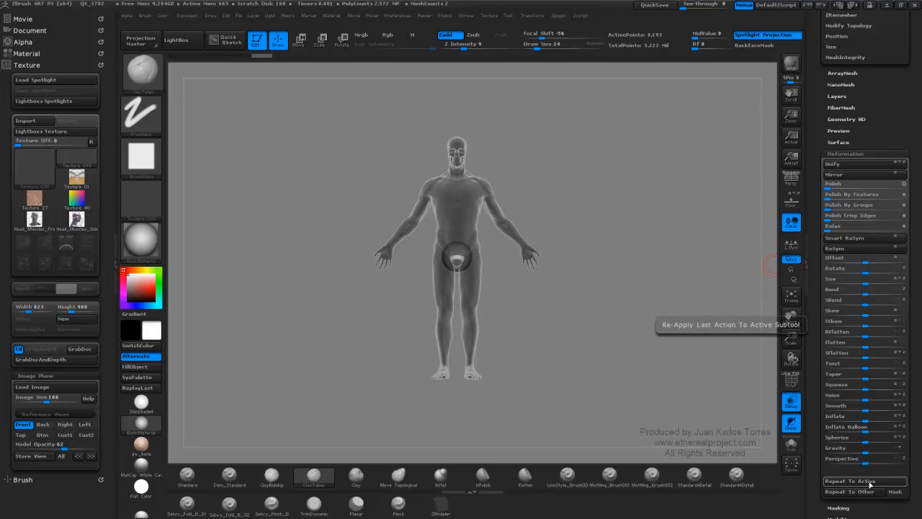
pyautogui.click(870, 482)
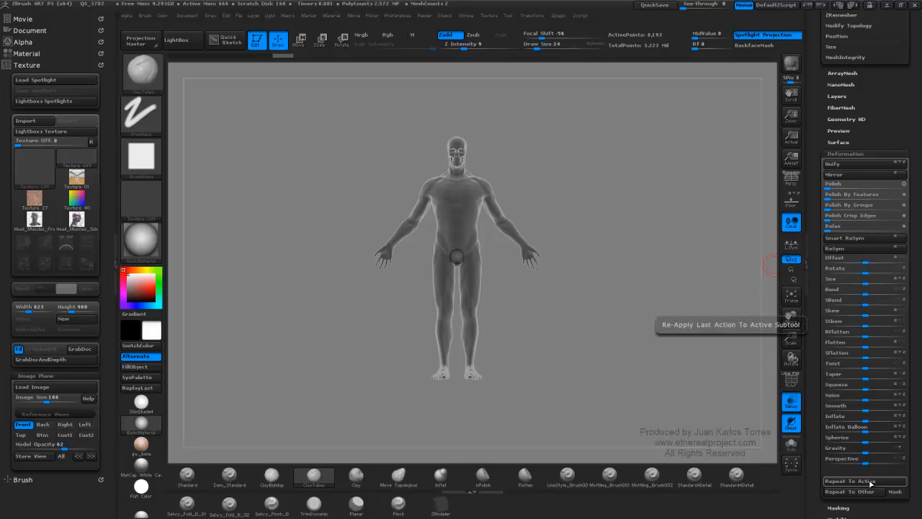
pyautogui.click(870, 481)
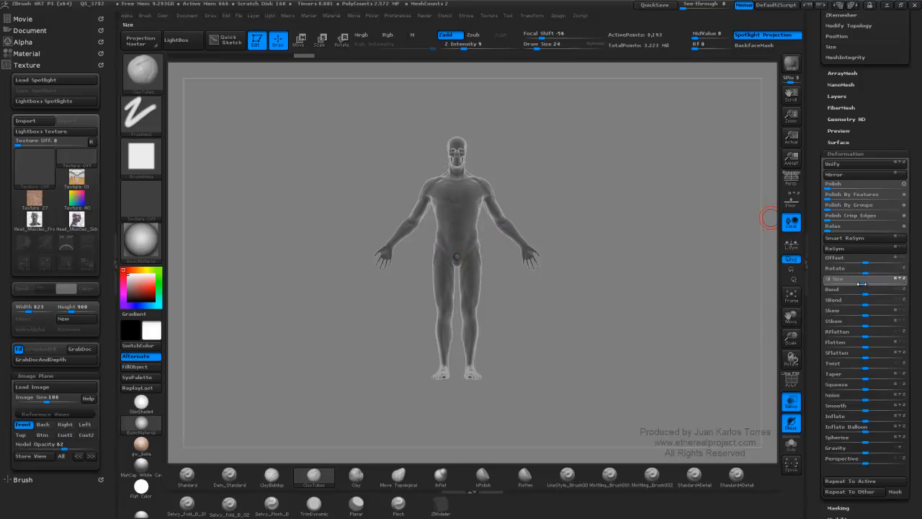
pyautogui.moveTo(864, 282); pyautogui.dragTo(837, 286)
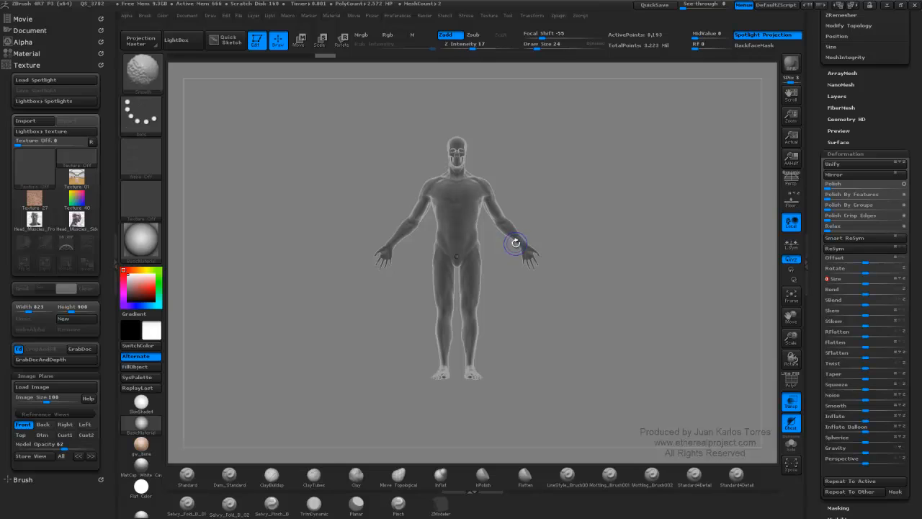
# Move the small sphere straight up from the pelvis to the middle of the face, between the eye sockets.
pyautogui.press('w')
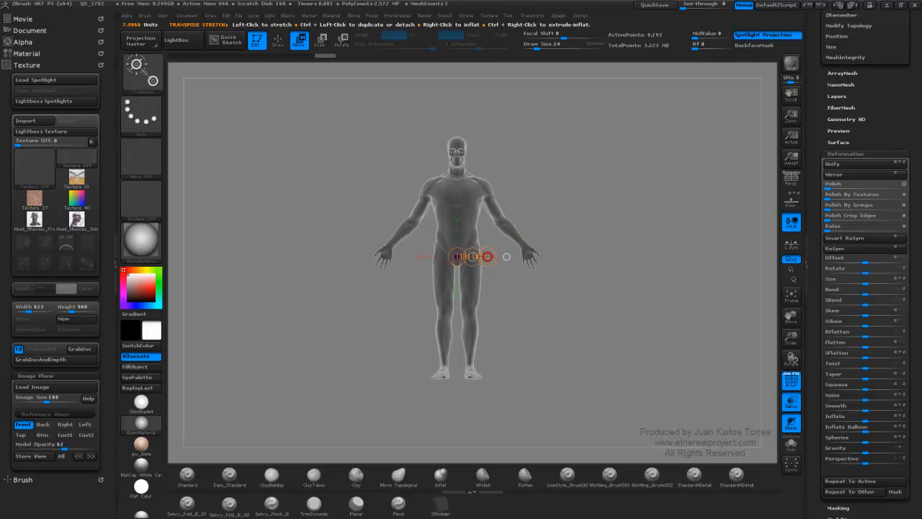
pyautogui.moveTo(460, 255)
pyautogui.mouseDown()
pyautogui.moveTo(476, 232)
pyautogui.moveTo(489, 257)
pyautogui.moveTo(465, 206)
pyautogui.moveTo(457, 209)
pyautogui.mouseUp()
pyautogui.moveTo(457, 243); pyautogui.dragTo(468, 150)
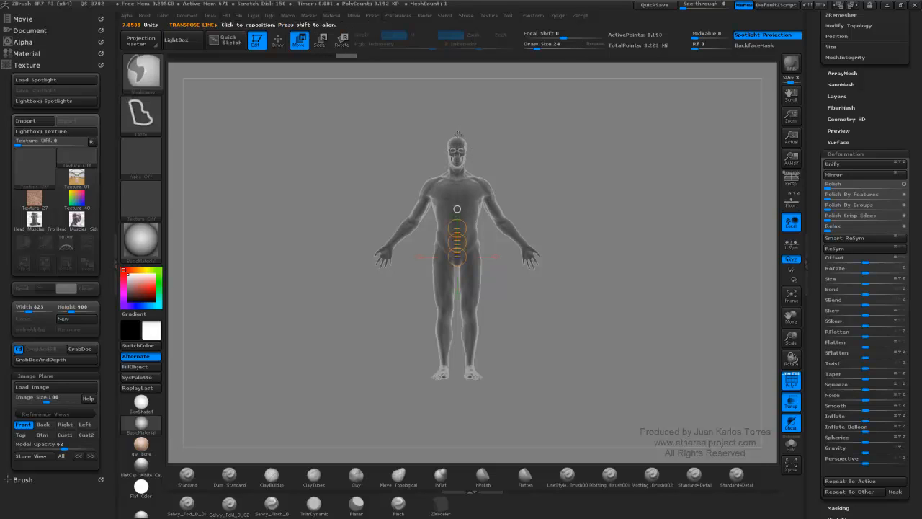
pyautogui.keyDown('alt'); pyautogui.moveTo(452, 142); pyautogui.dragTo(524, 131); pyautogui.keyUp('alt')
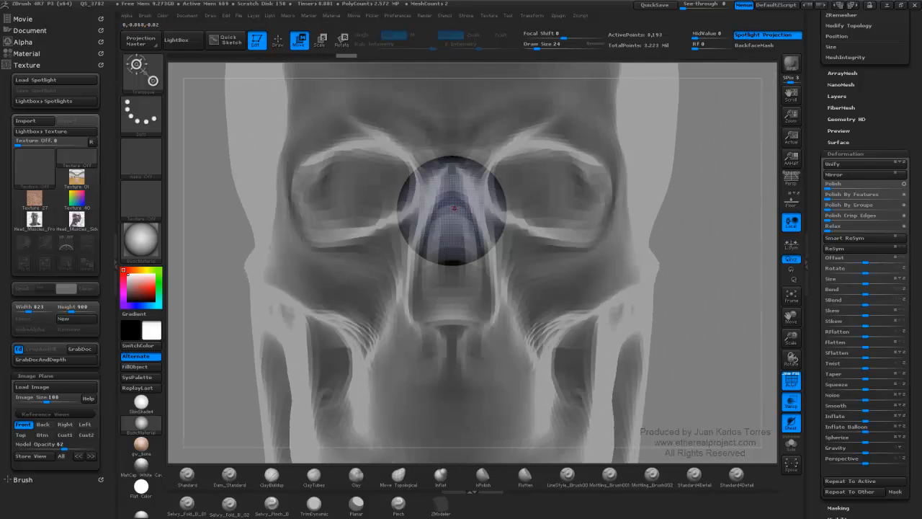
# Scale the sphere down by about a quarter and move it sideways over the model's left eye socket.
pyautogui.moveTo(454, 211); pyautogui.dragTo(455, 115)
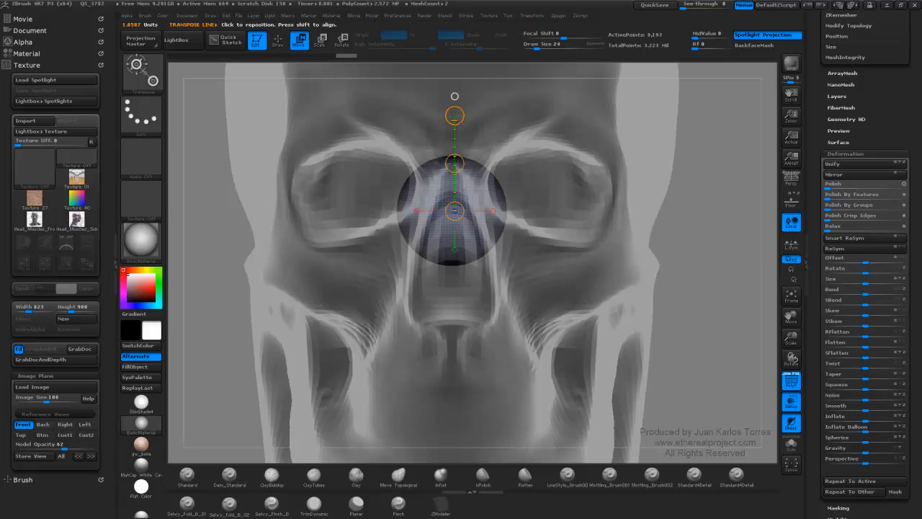
pyautogui.press('e')
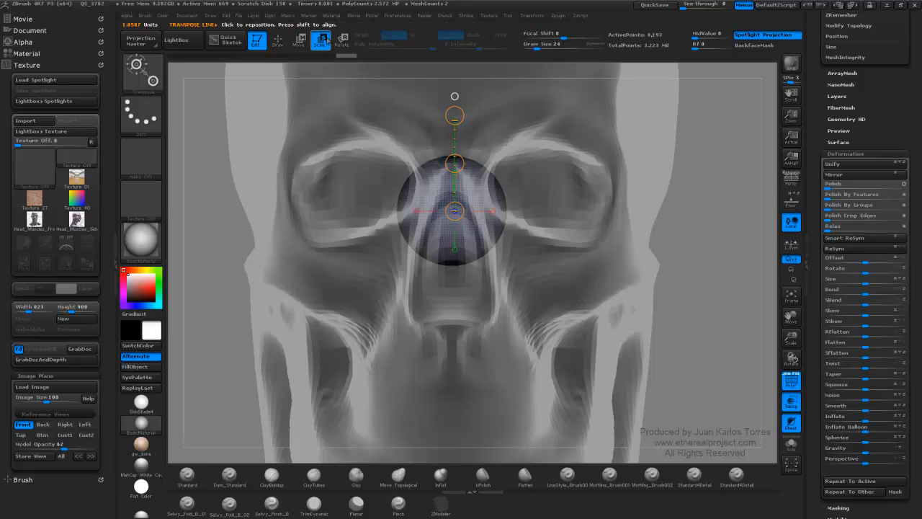
pyautogui.moveTo(454, 116)
pyautogui.mouseDown()
pyautogui.moveTo(457, 129)
pyautogui.moveTo(457, 117)
pyautogui.mouseUp()
pyautogui.hotkey('ctrl', 'z')
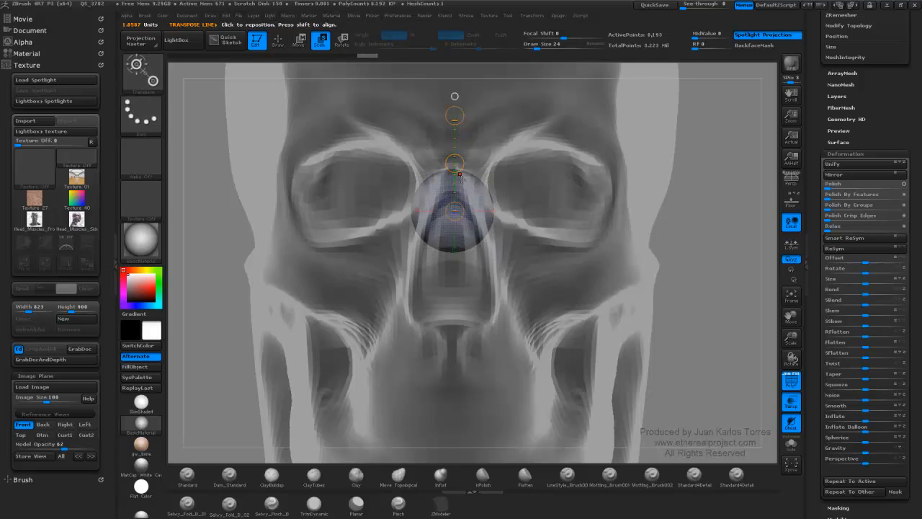
pyautogui.press('w')
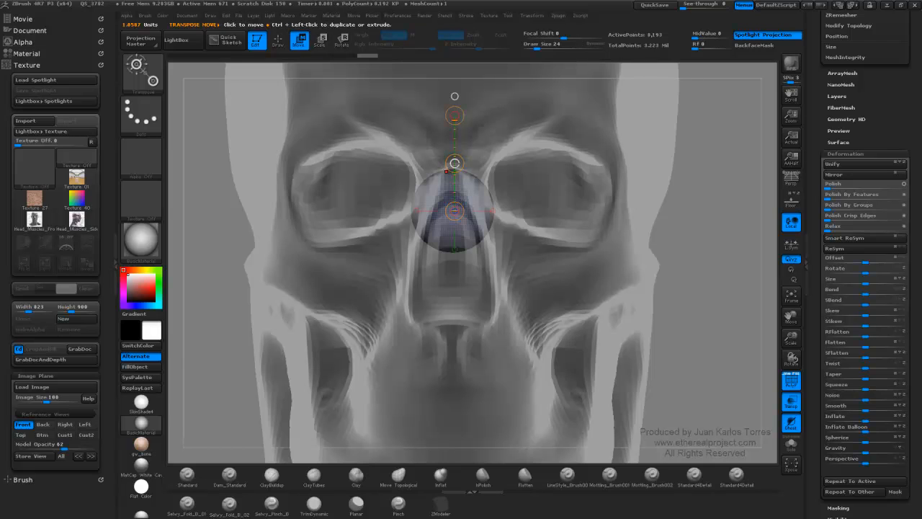
pyautogui.moveTo(455, 163); pyautogui.dragTo(544, 144)
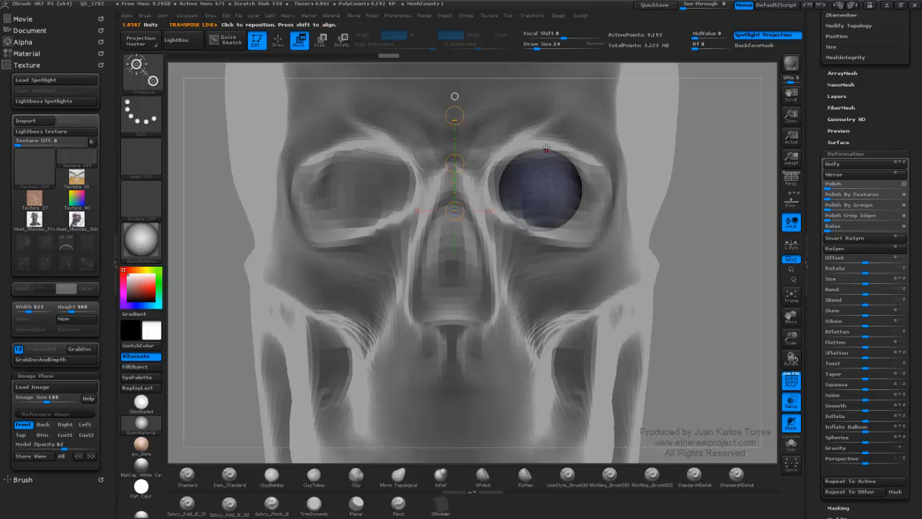
# Rotate the sphere 90 degrees in side view so its pole faces forward, and isolate it briefly to check its orientation.
pyautogui.moveTo(687, 191); pyautogui.dragTo(638, 190)
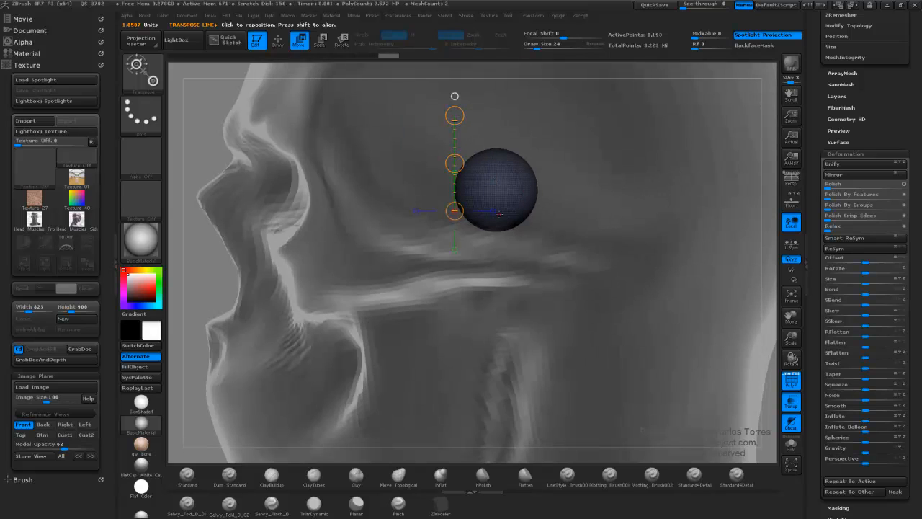
pyautogui.moveTo(496, 226); pyautogui.dragTo(496, 135)
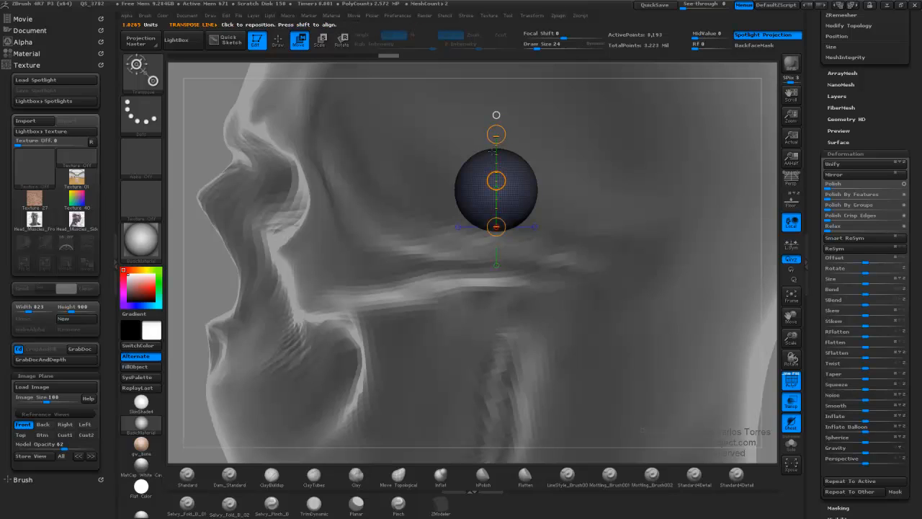
pyautogui.press('r')
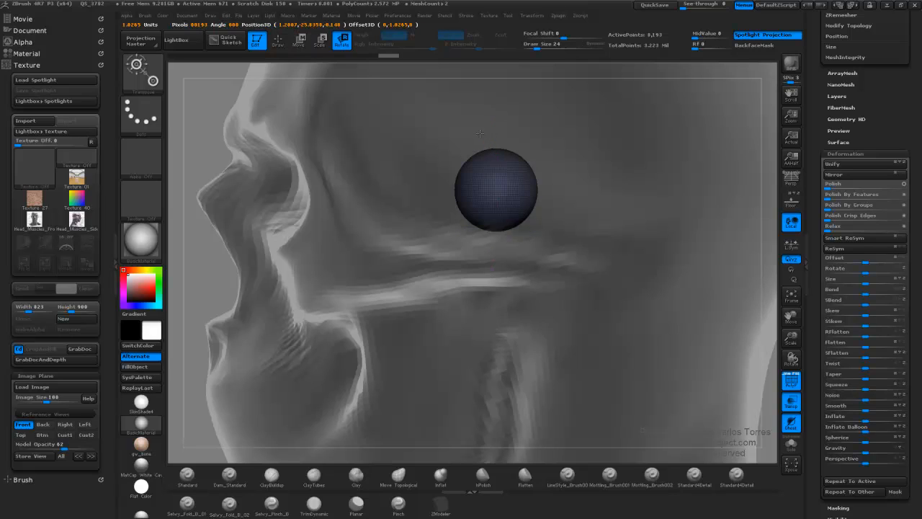
pyautogui.moveTo(479, 133)
pyautogui.mouseDown()
pyautogui.moveTo(434, 153)
pyautogui.moveTo(404, 184)
pyautogui.moveTo(396, 214)
pyautogui.mouseUp()
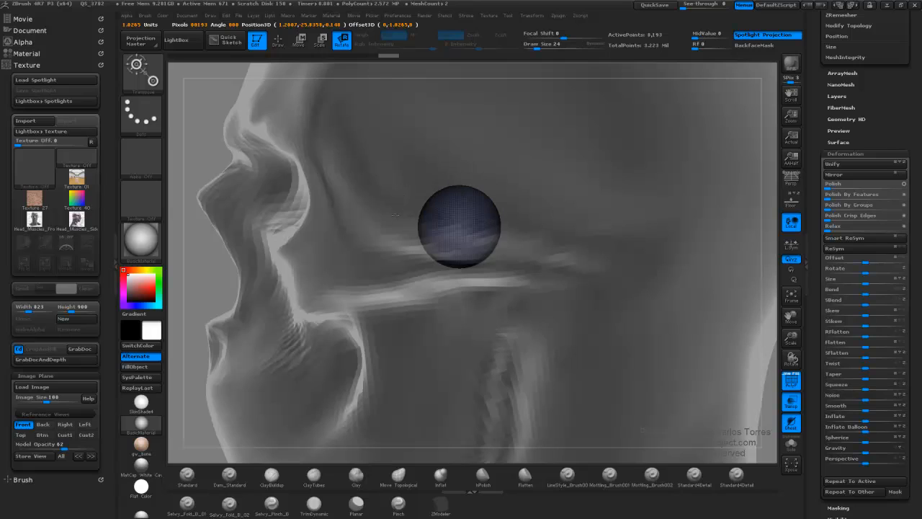
pyautogui.moveTo(497, 226); pyautogui.dragTo(496, 135)
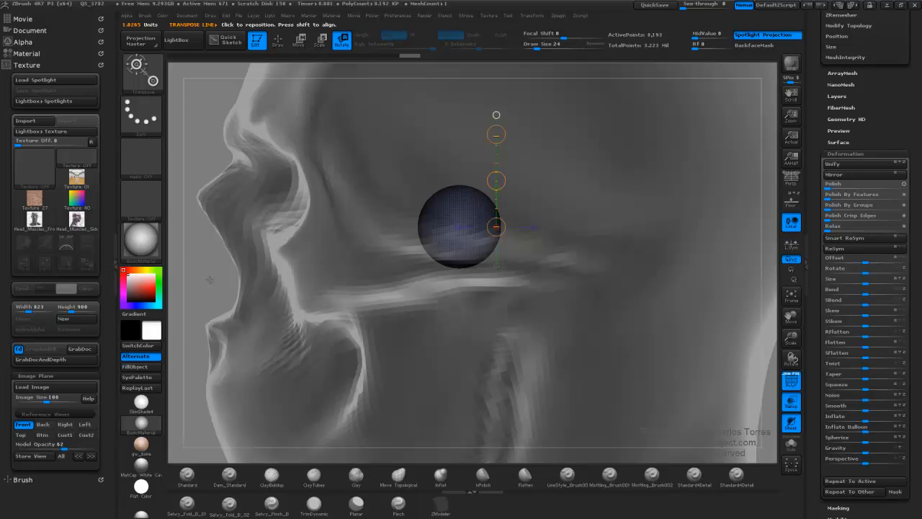
pyautogui.moveTo(205, 266); pyautogui.dragTo(273, 258)
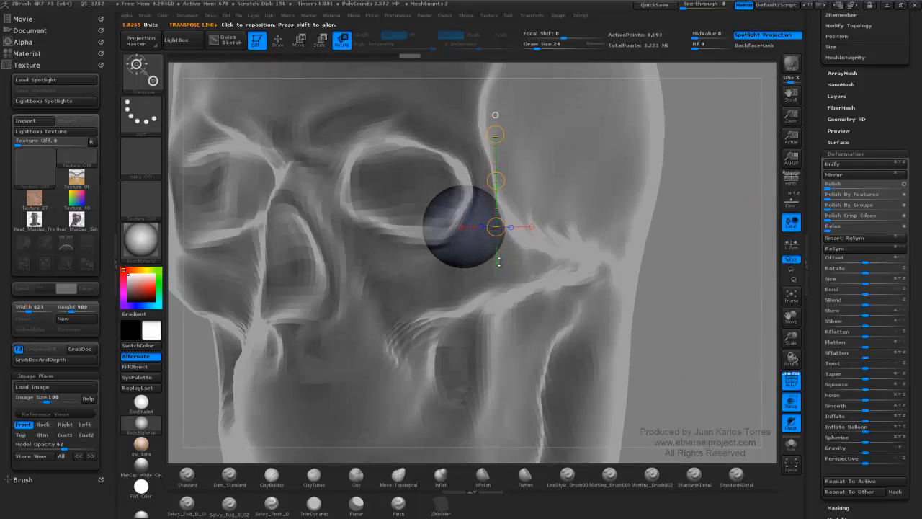
pyautogui.click(791, 444)
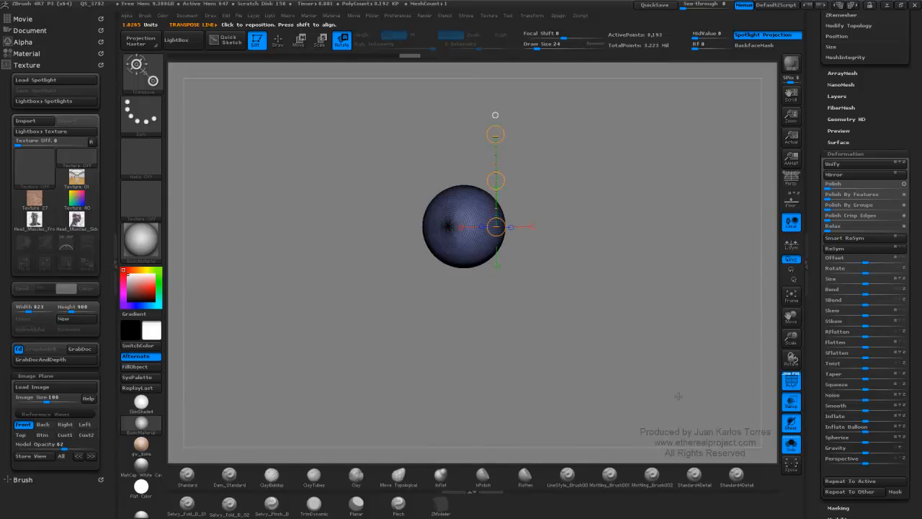
pyautogui.click(791, 445)
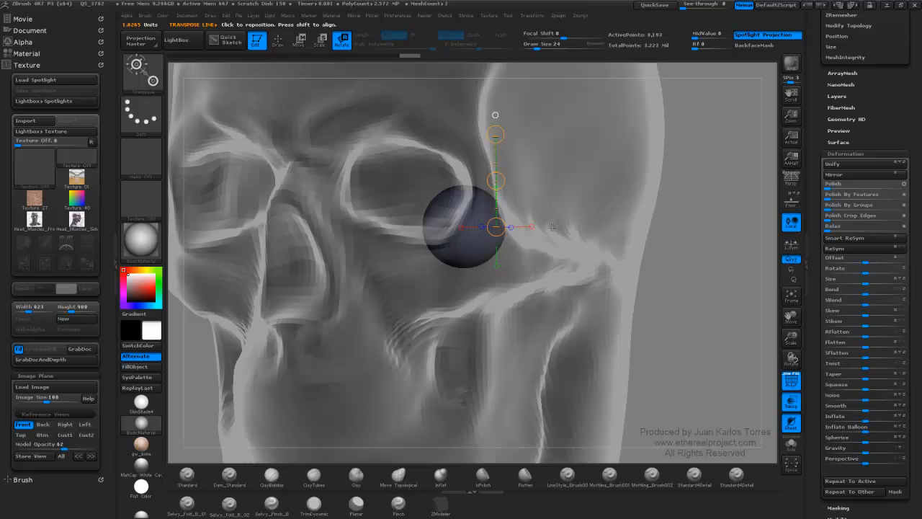
# Move the sphere forward and up in side view so it sits inside the eye socket.
pyautogui.moveTo(674, 235); pyautogui.dragTo(717, 301)
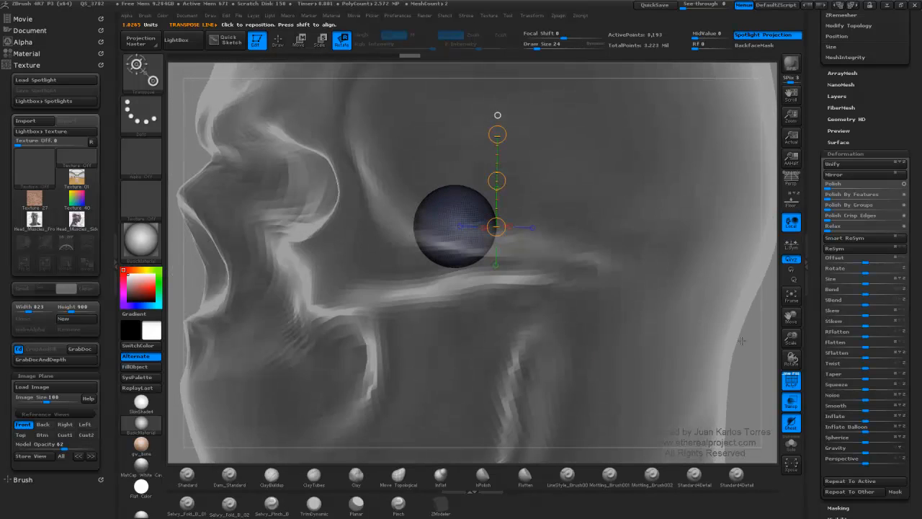
pyautogui.moveTo(741, 340); pyautogui.dragTo(700, 317)
pyautogui.press('w')
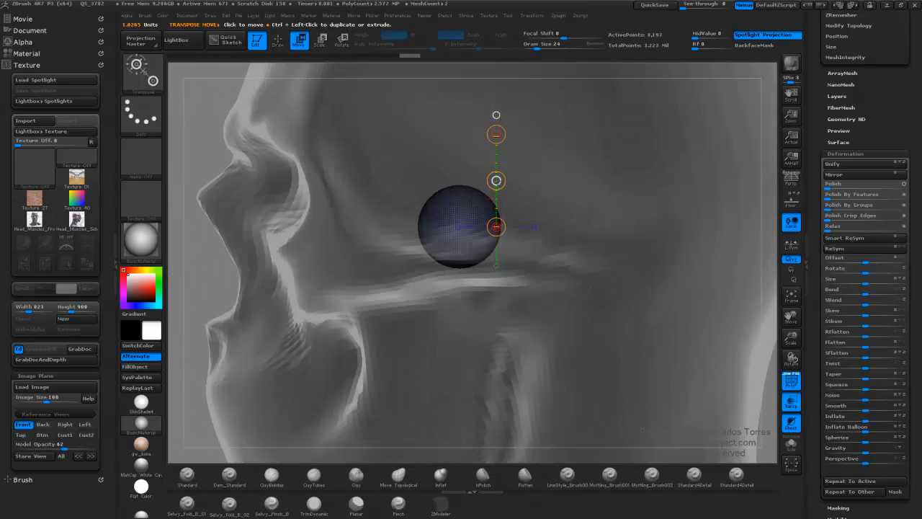
pyautogui.moveTo(496, 180); pyautogui.dragTo(339, 137)
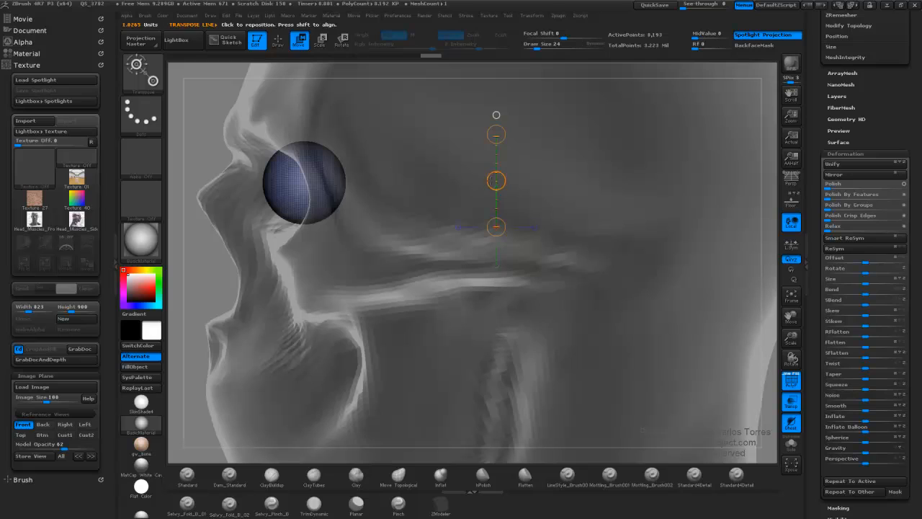
pyautogui.moveTo(496, 180); pyautogui.dragTo(490, 183)
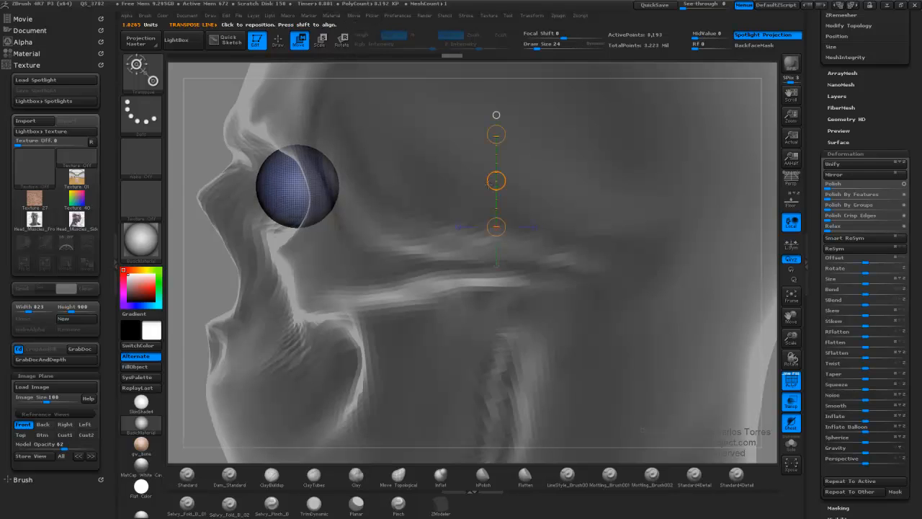
# Check the sphere against the whole skull from the front and side, and nudge it slightly back into the socket.
pyautogui.hotkey('ctrl', 'shift')
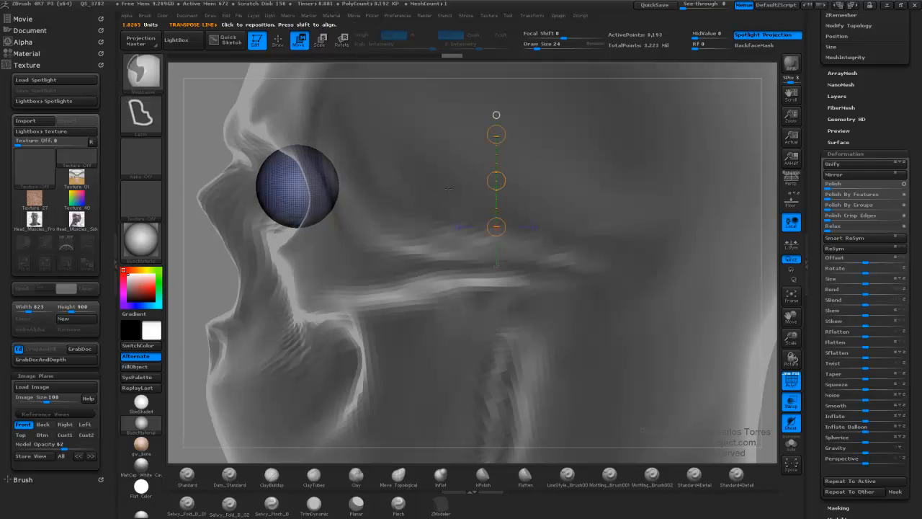
pyautogui.press('f')
pyautogui.moveTo(433, 189)
pyautogui.keyDown('shift'); pyautogui.mouseDown()
pyautogui.moveTo(522, 185)
pyautogui.moveTo(495, 206)
pyautogui.mouseUp(); pyautogui.keyUp('shift')
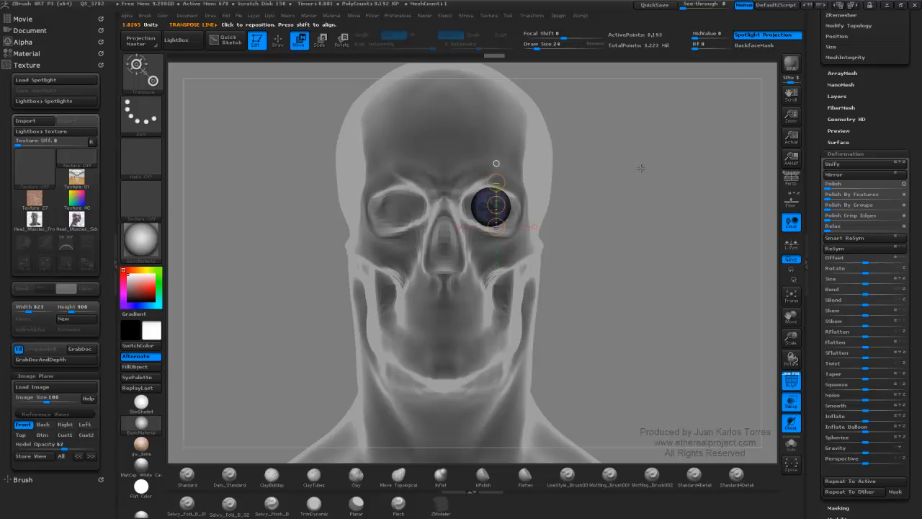
pyautogui.moveTo(638, 169); pyautogui.dragTo(366, 260)
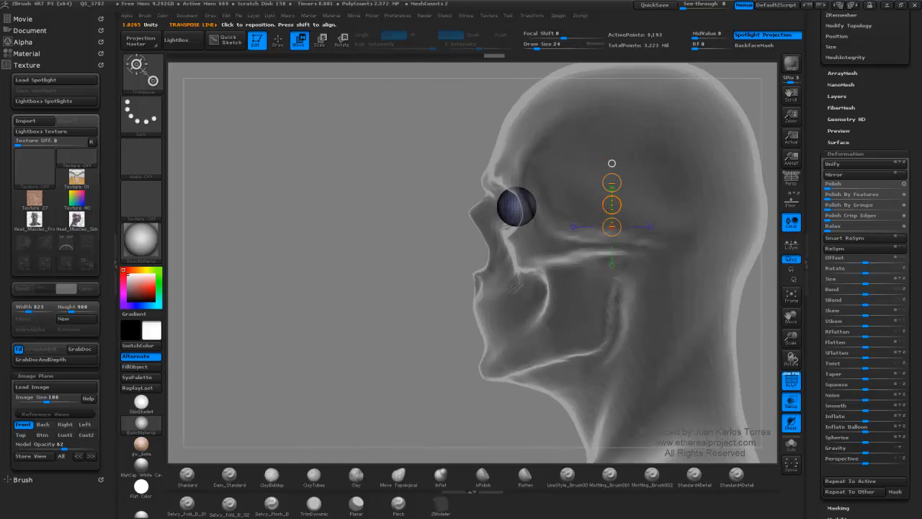
pyautogui.moveTo(516, 205); pyautogui.dragTo(618, 205)
pyautogui.moveTo(557, 205)
pyautogui.mouseDown()
pyautogui.moveTo(547, 210)
pyautogui.moveTo(559, 207)
pyautogui.mouseUp()
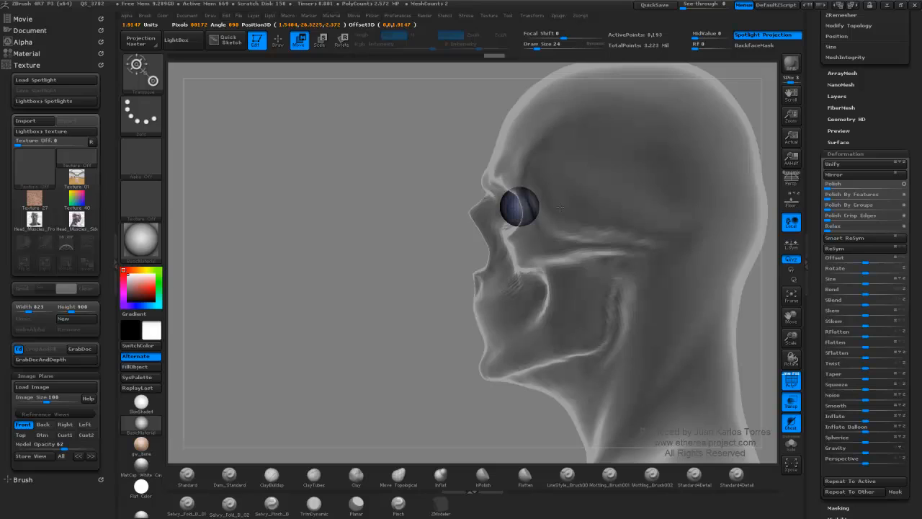
pyautogui.moveTo(560, 208); pyautogui.dragTo(560, 209)
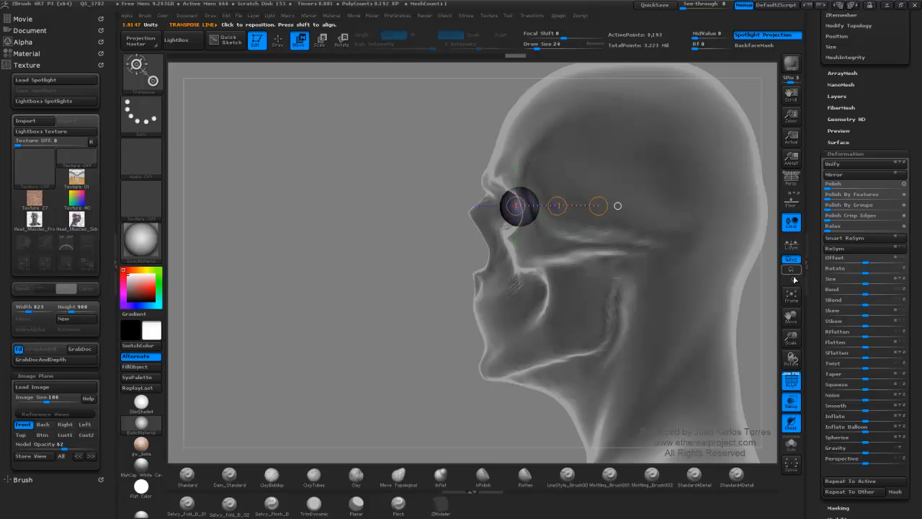
# Make the body the active subtool to check how far the sphere protrudes from the socket, and reselect the sphere.
pyautogui.keyDown('alt'); pyautogui.click(663, 318); pyautogui.keyUp('alt')
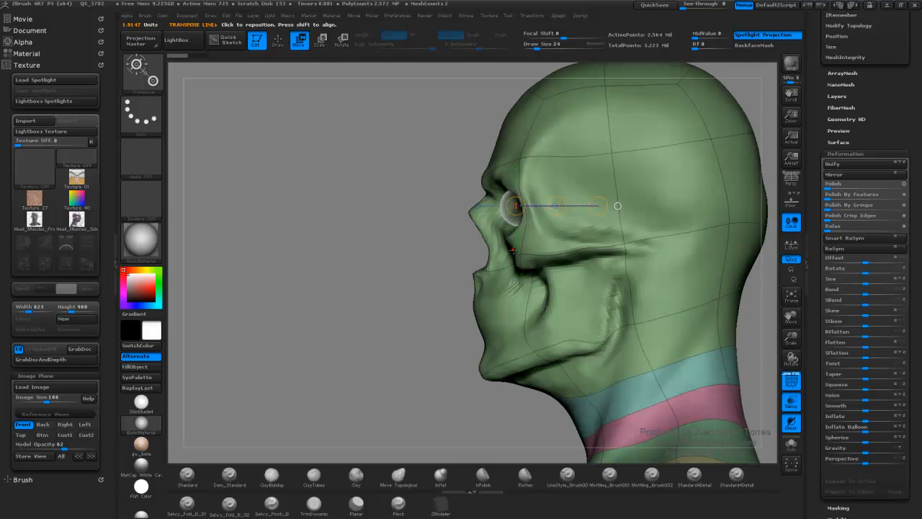
pyautogui.moveTo(516, 260); pyautogui.dragTo(478, 140)
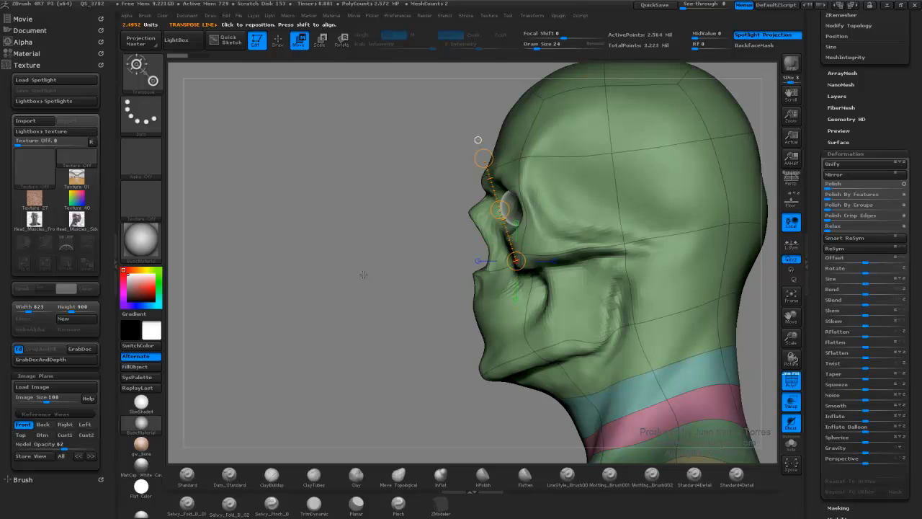
pyautogui.keyDown('alt'); pyautogui.click(511, 209); pyautogui.keyUp('alt')
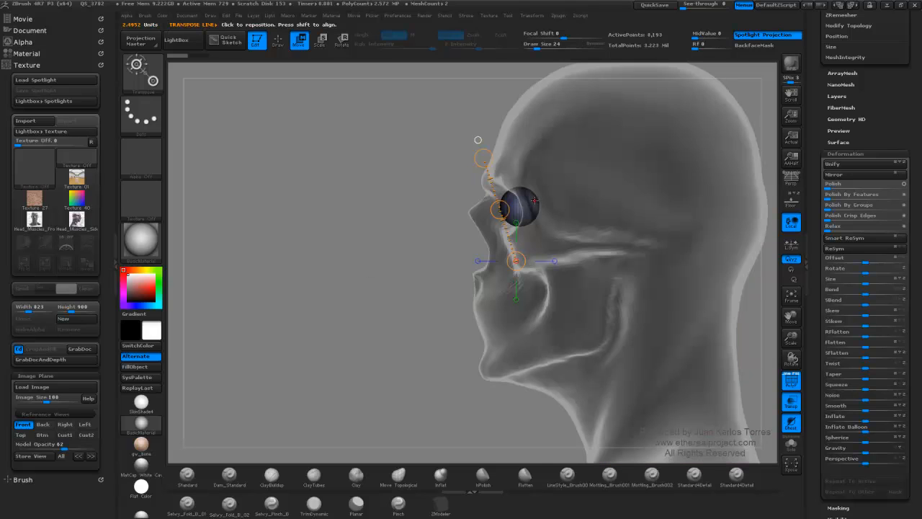
# Nudge the sphere slightly deeper into the socket, check its placement from the front, and return to Draw mode.
pyautogui.moveTo(519, 205)
pyautogui.mouseDown()
pyautogui.moveTo(583, 202)
pyautogui.moveTo(542, 206)
pyautogui.moveTo(553, 207)
pyautogui.mouseUp()
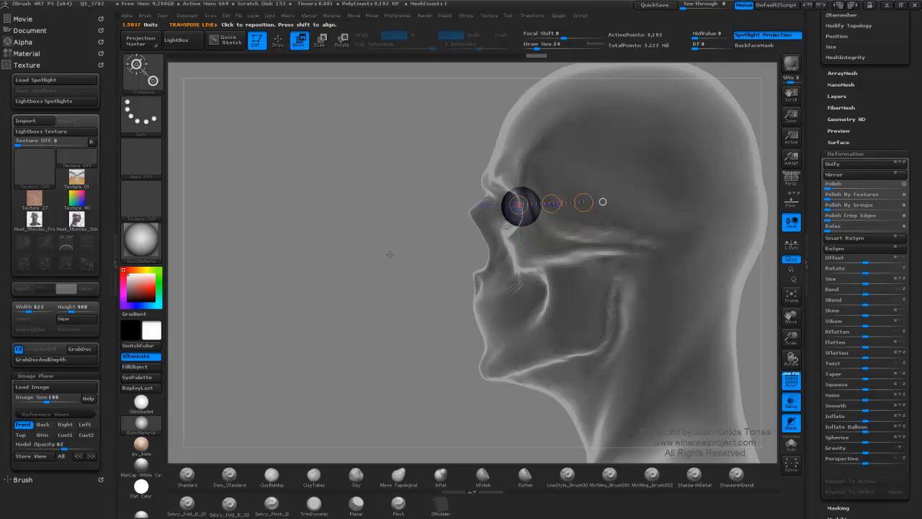
pyautogui.moveTo(369, 261); pyautogui.dragTo(470, 249)
pyautogui.moveTo(696, 174); pyautogui.dragTo(658, 176)
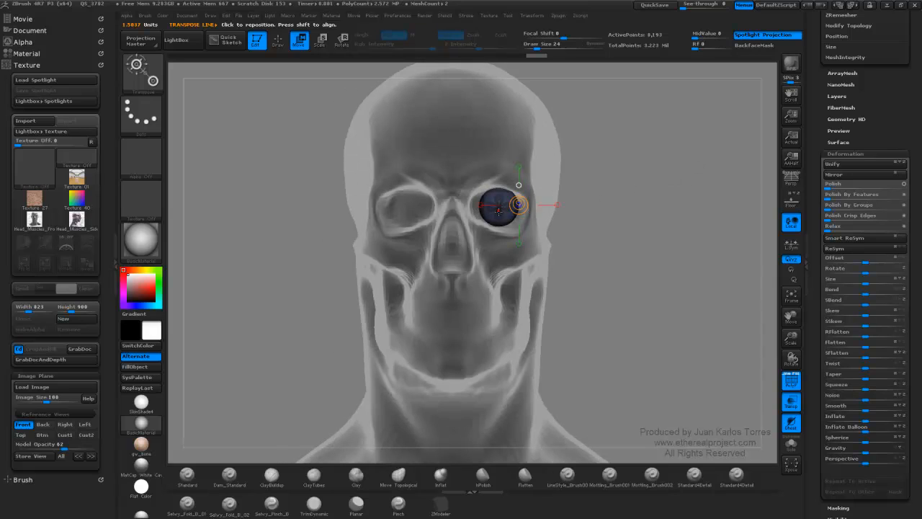
pyautogui.moveTo(498, 209); pyautogui.dragTo(593, 212)
pyautogui.press('q')
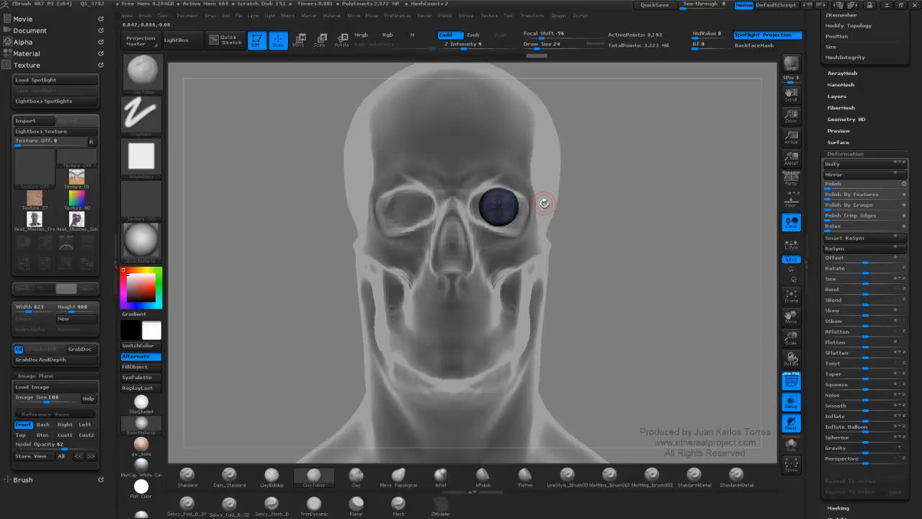
# Dock the Zplugin palette and use SubTool Master to mirror the eyeball across the X axis, merged into one subtool.
pyautogui.click(559, 16)
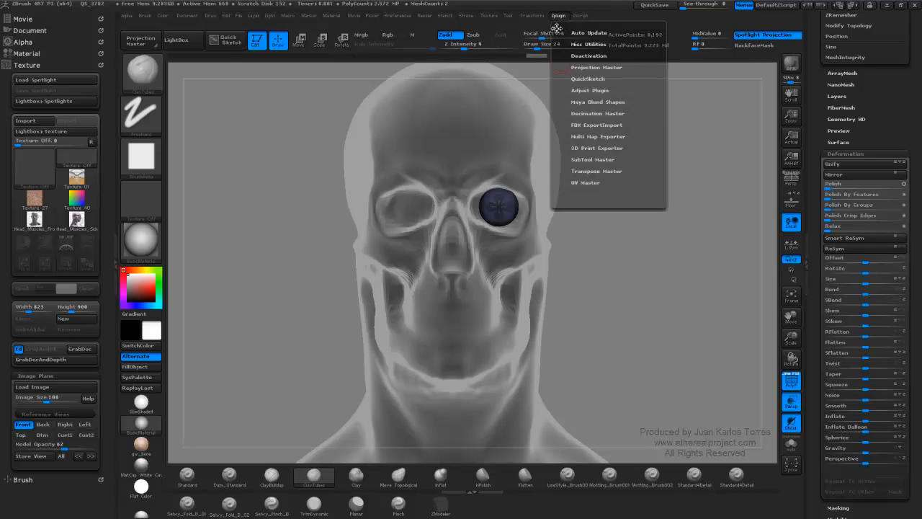
pyautogui.moveTo(557, 28); pyautogui.dragTo(43, 42)
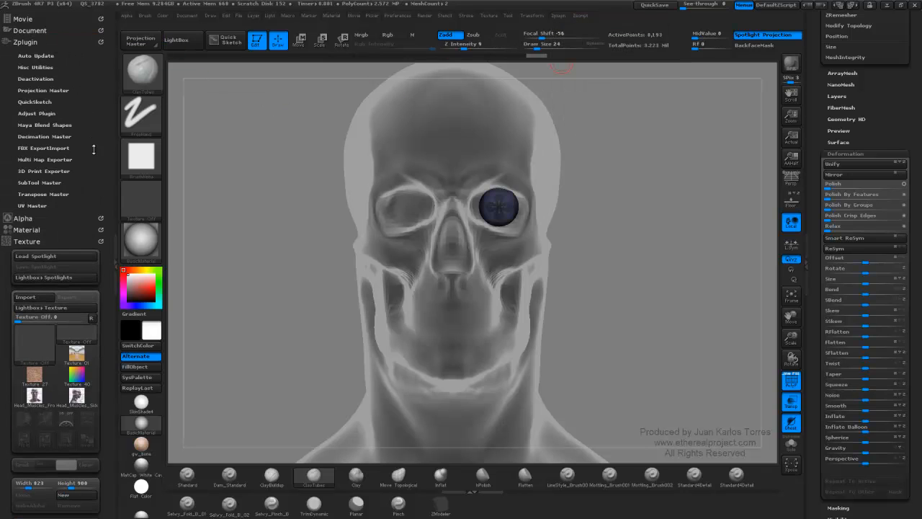
pyautogui.click(57, 183)
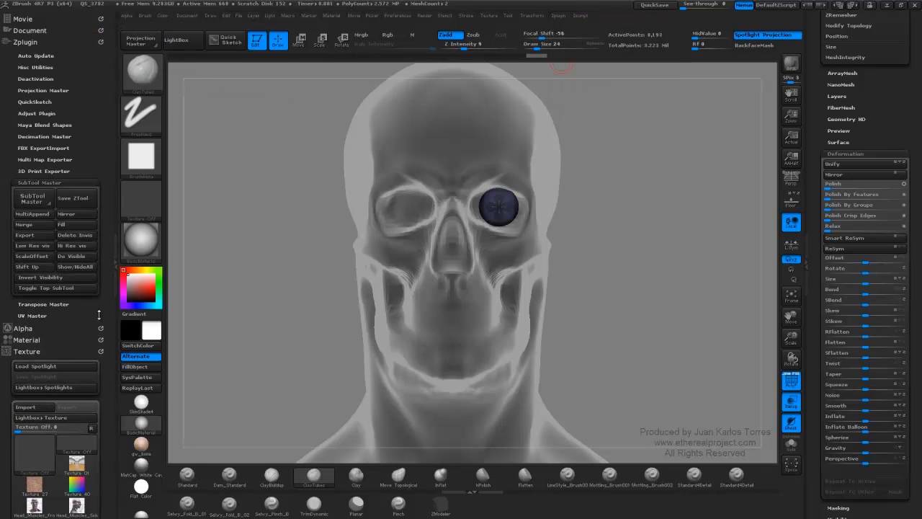
pyautogui.click(84, 215)
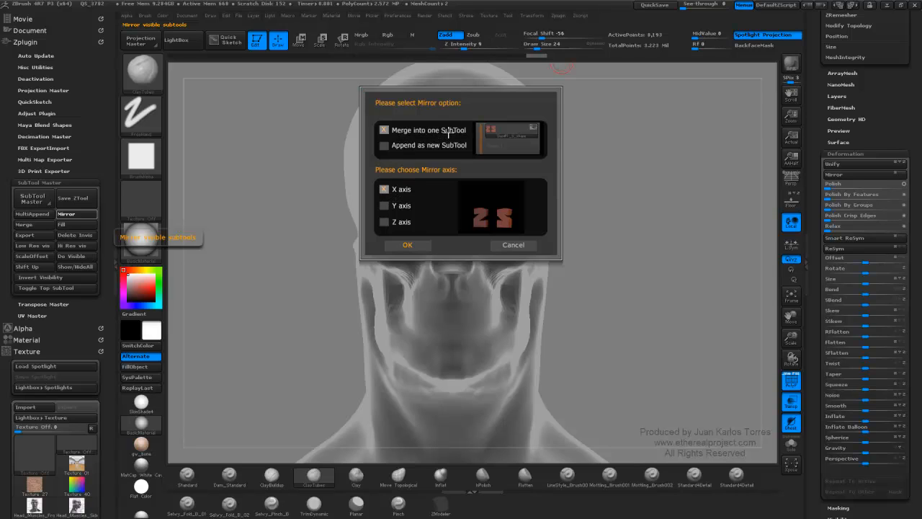
pyautogui.click(386, 146)
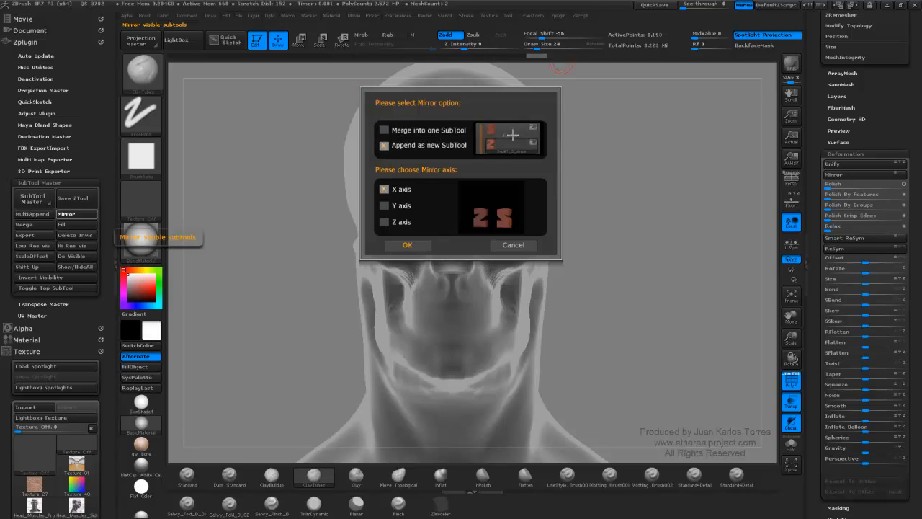
pyautogui.click(384, 130)
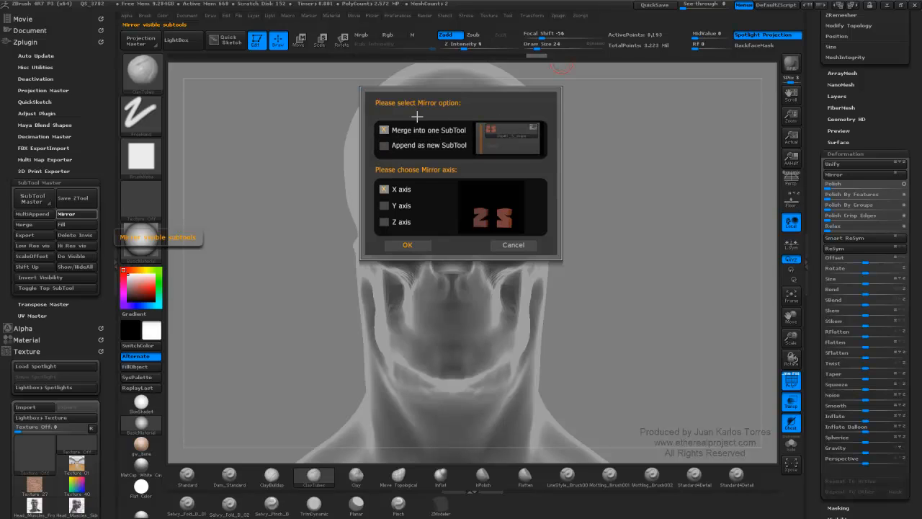
pyautogui.click(409, 246)
pyautogui.click(412, 246)
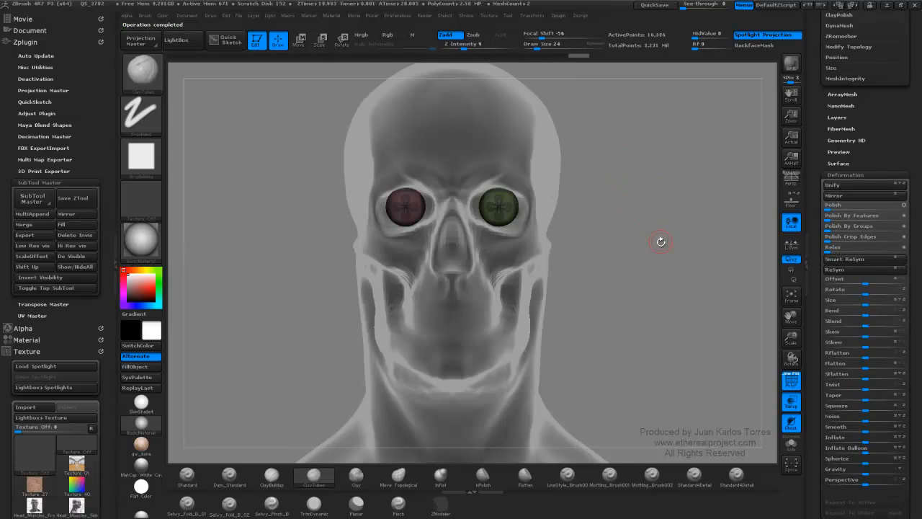
# Hide the polyframe, check both eyeballs from the side, and quick-save the project.
pyautogui.hotkey('shift', 'f')
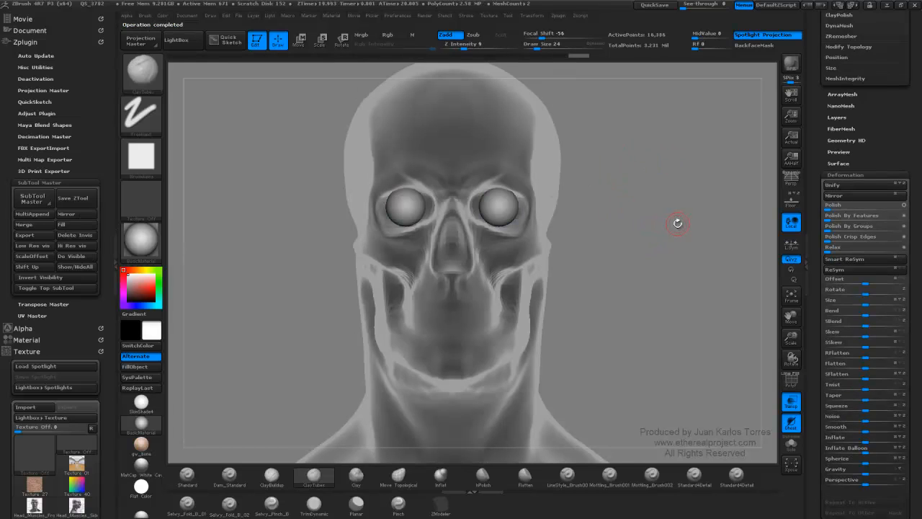
pyautogui.keyDown('ctrl'); pyautogui.moveTo(661, 216); pyautogui.dragTo(632, 212, button='right'); pyautogui.keyUp('ctrl')
pyautogui.moveTo(632, 211)
pyautogui.mouseDown()
pyautogui.moveTo(597, 209)
pyautogui.moveTo(344, 270)
pyautogui.moveTo(431, 265)
pyautogui.mouseUp()
pyautogui.keyDown('alt'); pyautogui.moveTo(655, 206); pyautogui.dragTo(530, 209); pyautogui.keyUp('alt')
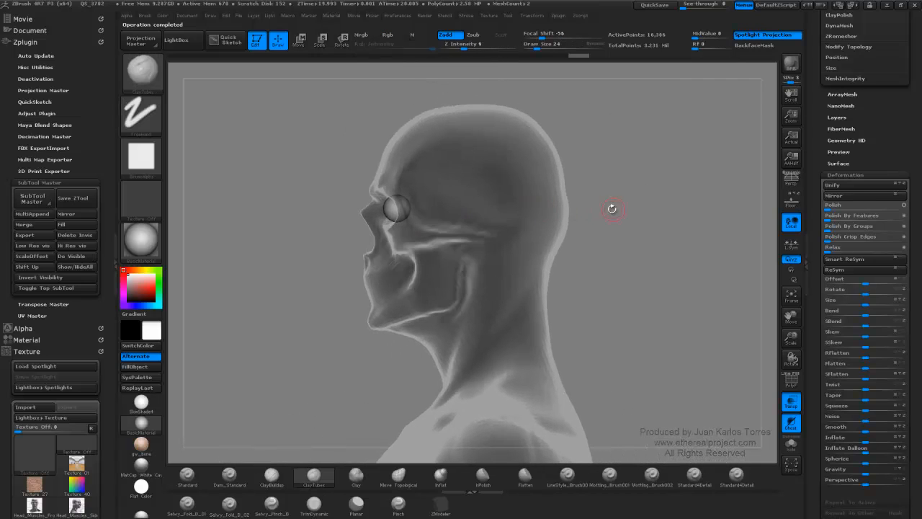
pyautogui.click(653, 5)
# Make the body the active subtool in front view and turn off transparency.
pyautogui.moveTo(626, 202); pyautogui.dragTo(652, 207)
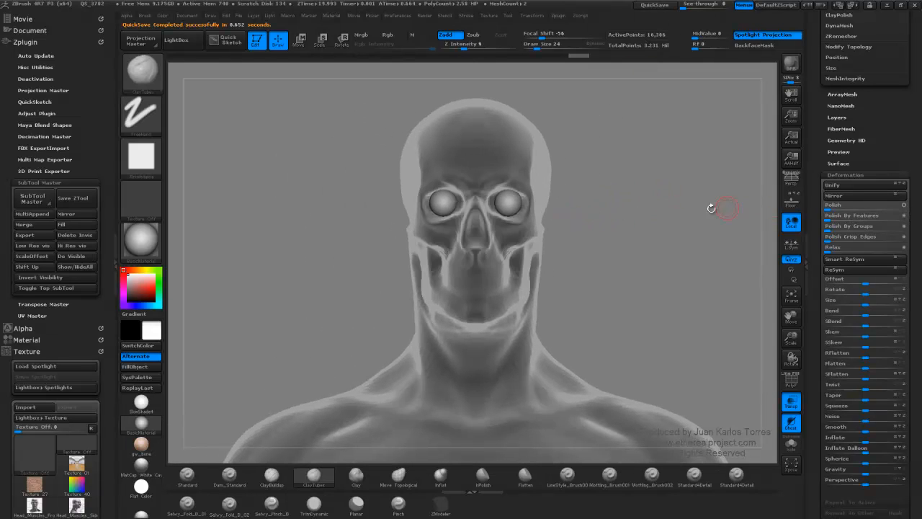
pyautogui.keyDown('alt'); pyautogui.click(570, 238); pyautogui.keyUp('alt')
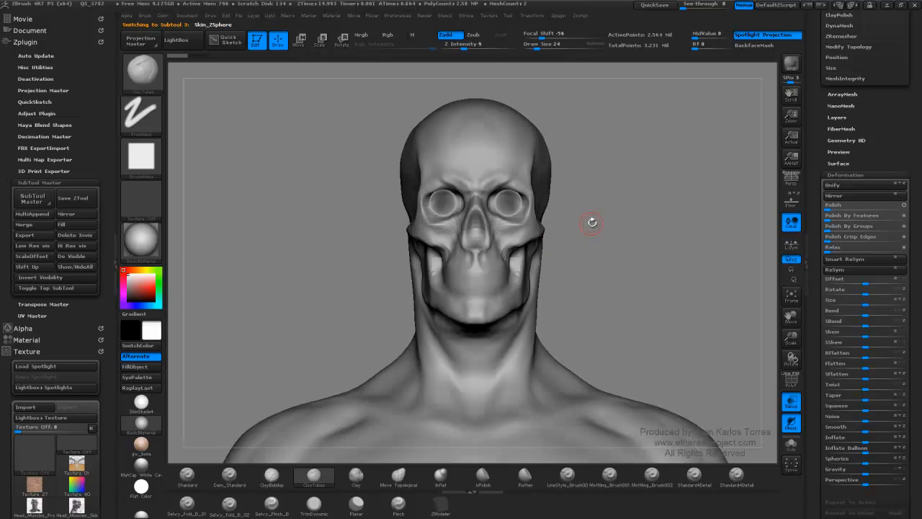
pyautogui.moveTo(627, 198); pyautogui.dragTo(637, 196)
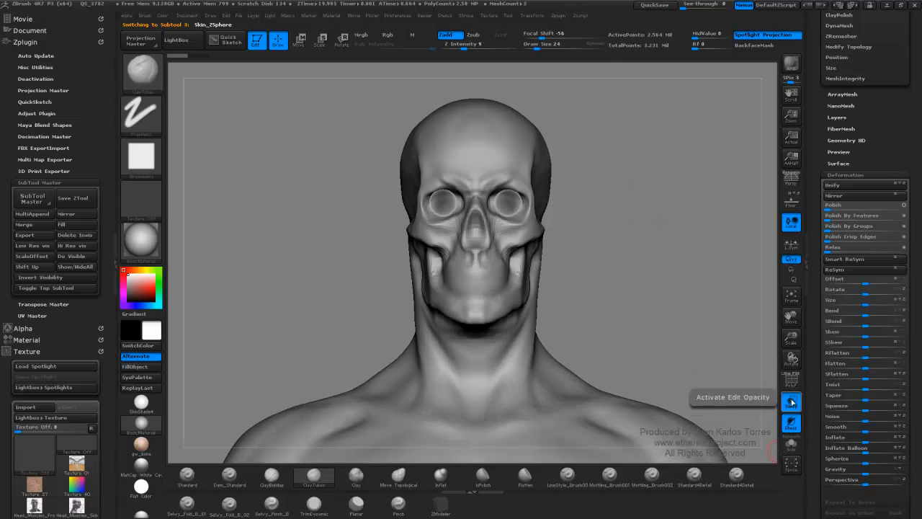
pyautogui.click(792, 400)
# Examine the eyeballs in the skull from the front and side, stepping the body's subdivision levels down and back up.
pyautogui.keyDown('ctrl'); pyautogui.moveTo(498, 194); pyautogui.dragTo(512, 215, button='right'); pyautogui.keyUp('ctrl')
pyautogui.moveTo(569, 202)
pyautogui.mouseDown()
pyautogui.moveTo(593, 212)
pyautogui.moveTo(552, 214)
pyautogui.moveTo(649, 208)
pyautogui.moveTo(639, 218)
pyautogui.mouseUp()
pyautogui.keyDown('ctrl'); pyautogui.moveTo(639, 218); pyautogui.dragTo(589, 208, button='right'); pyautogui.keyUp('ctrl')
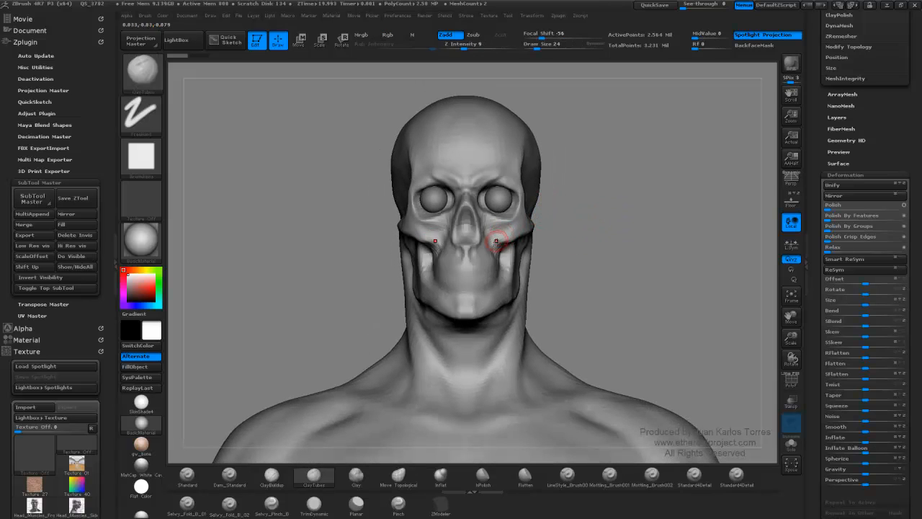
pyautogui.press('ctrl')
pyautogui.hotkey('shift', 'd')
pyautogui.hotkey('shift', 'd')
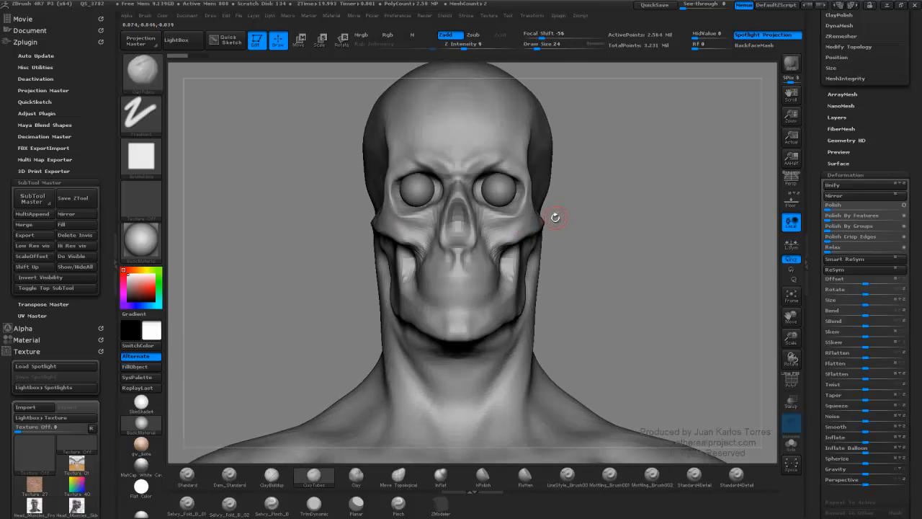
pyautogui.moveTo(552, 212)
pyautogui.mouseDown()
pyautogui.moveTo(584, 221)
pyautogui.moveTo(654, 209)
pyautogui.mouseUp()
pyautogui.press('d')
pyautogui.press('d')
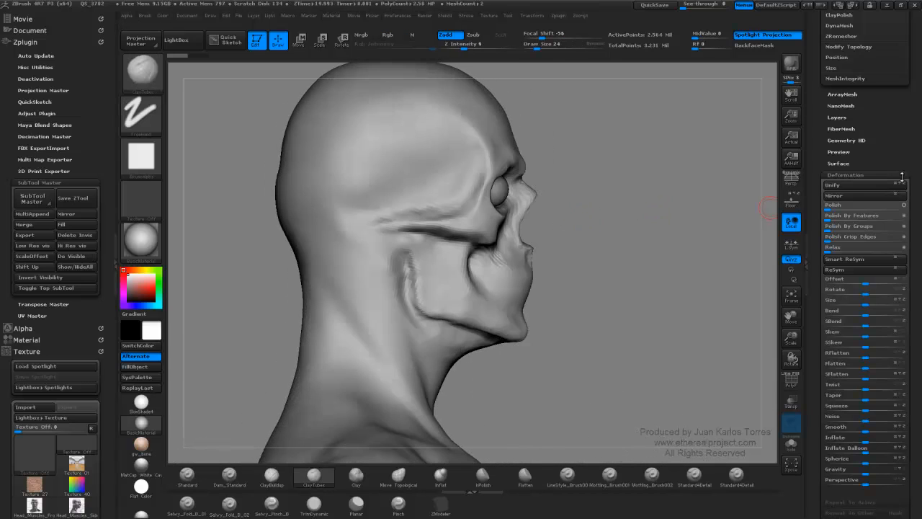
# Duplicate the body subtool that carries the sculpted skull.
pyautogui.keyDown('shift'); pyautogui.click(886, 175); pyautogui.keyUp('shift')
pyautogui.moveTo(918, 175); pyautogui.dragTo(905, 274)
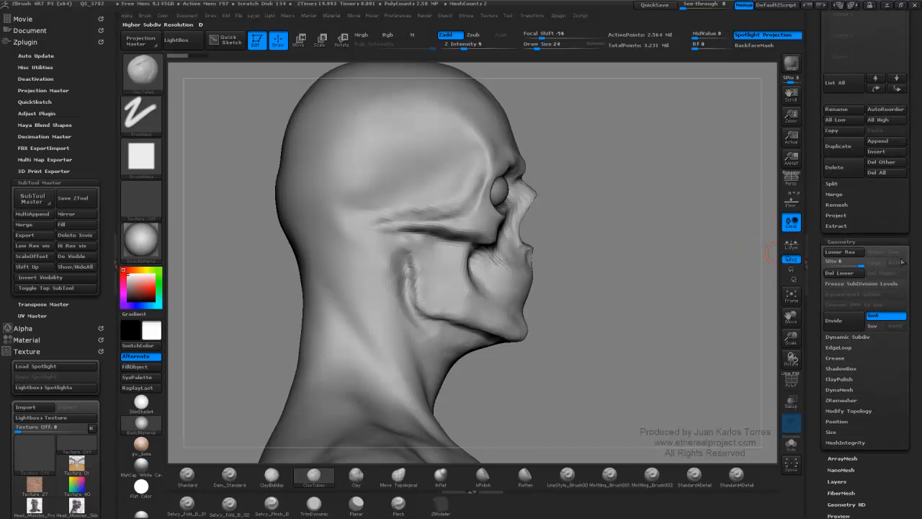
pyautogui.moveTo(916, 262); pyautogui.dragTo(912, 324)
pyautogui.scroll(-2, 854, 339)
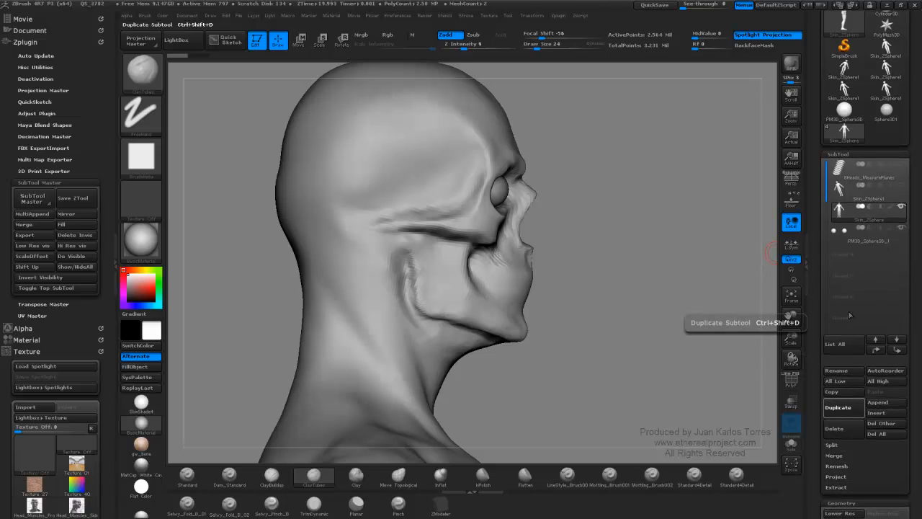
pyautogui.click(839, 409)
# Select the upper of the two identical body subtools and rename it Skull.
pyautogui.click(846, 235)
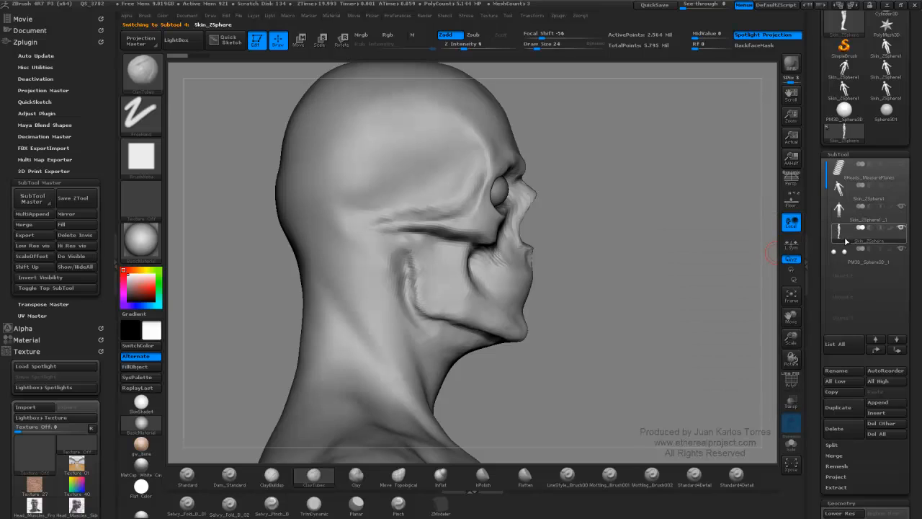
pyautogui.click(839, 213)
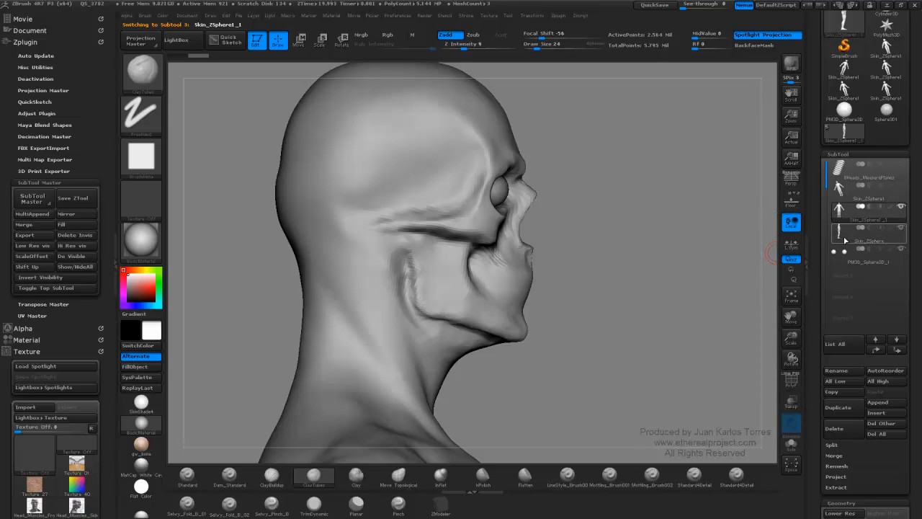
pyautogui.click(836, 371)
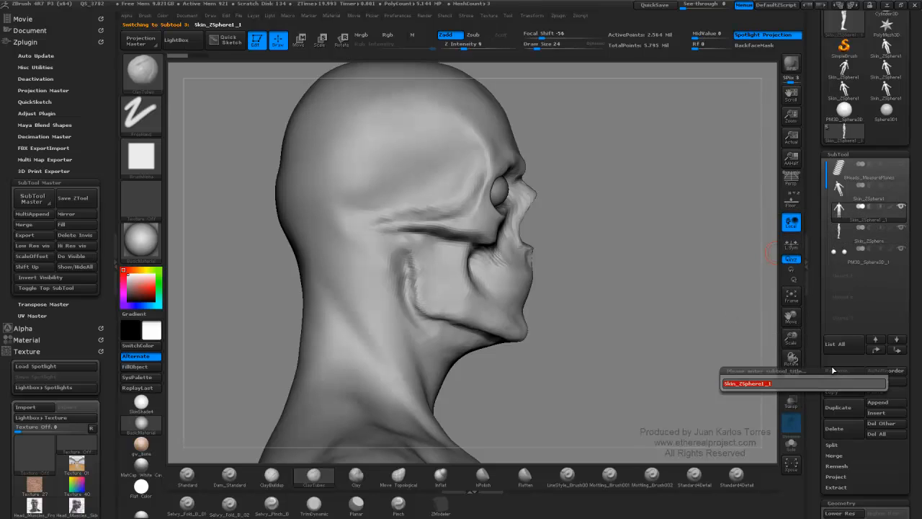
pyautogui.write('Head')
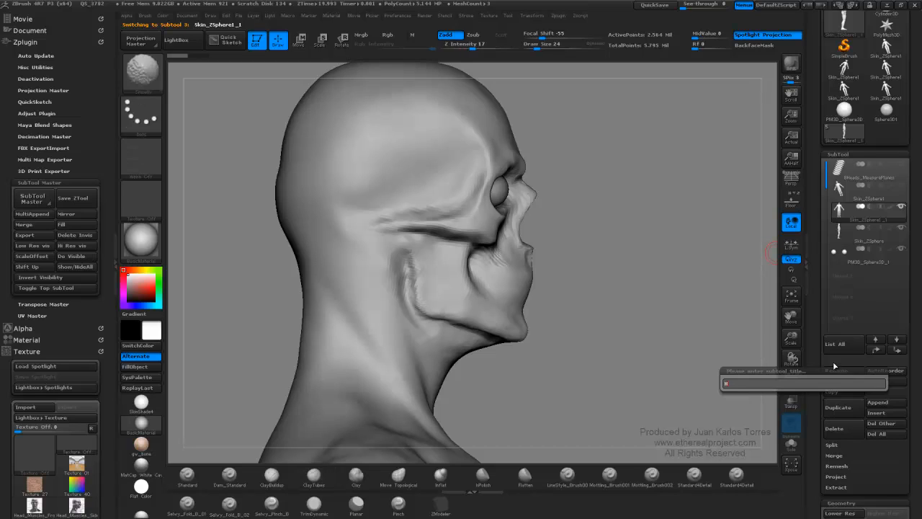
pyautogui.press('BackSpace')
pyautogui.press('BackSpace')
pyautogui.press('BackSpace')
pyautogui.press('BackSpace')
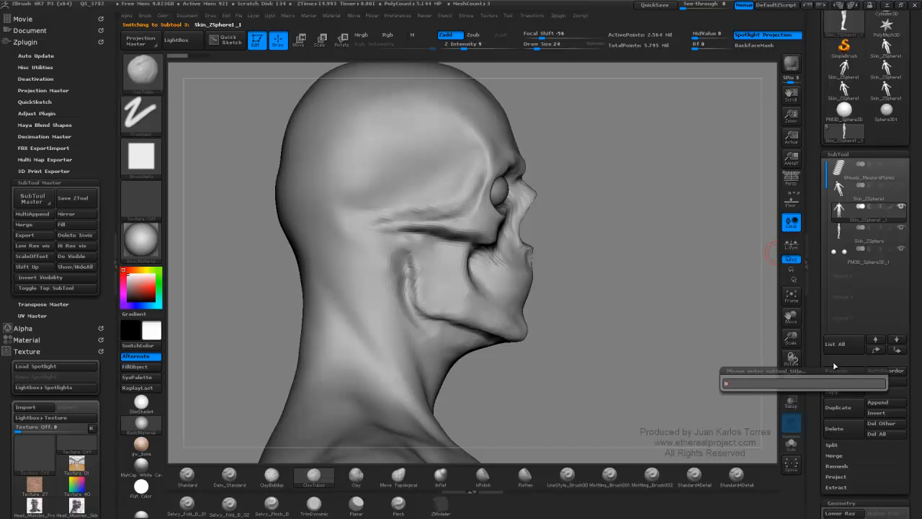
pyautogui.press('BackSpace')
pyautogui.press('BackSpace')
pyautogui.write('Skull')
pyautogui.press('Return')
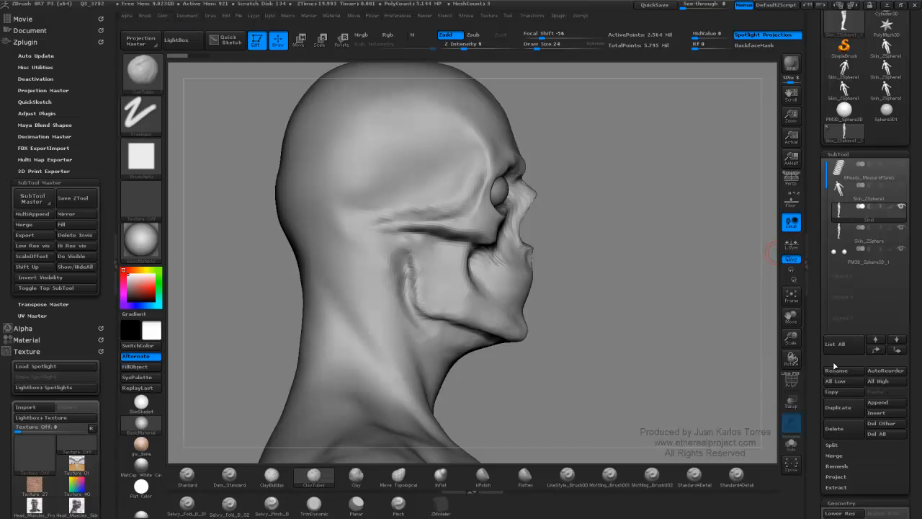
# Select the body subtool below Skull and rename it Head-Muscles.
pyautogui.press('Down')
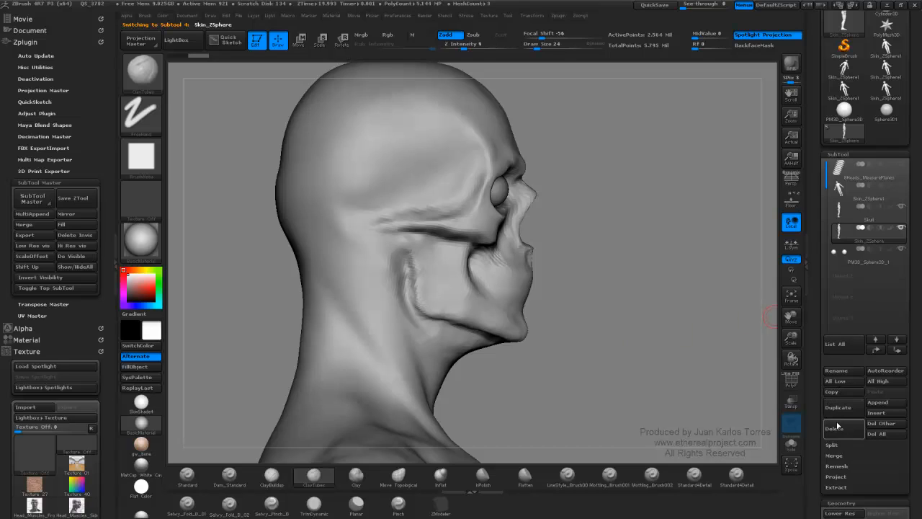
pyautogui.click(838, 371)
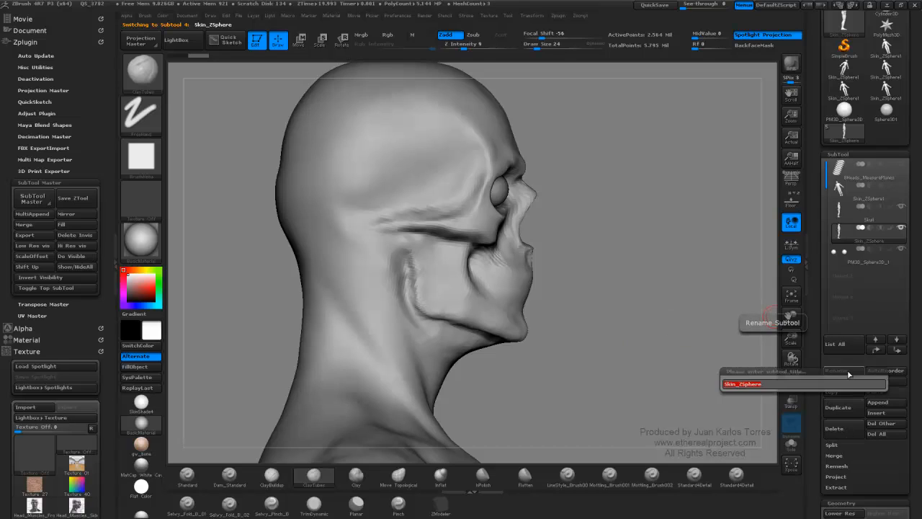
pyautogui.write('Head')
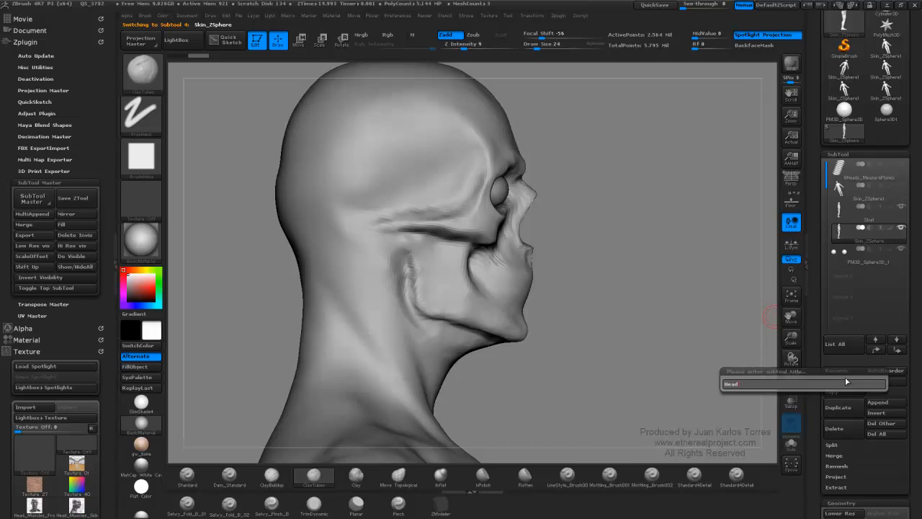
pyautogui.write('-Muscles')
pyautogui.press('Return')
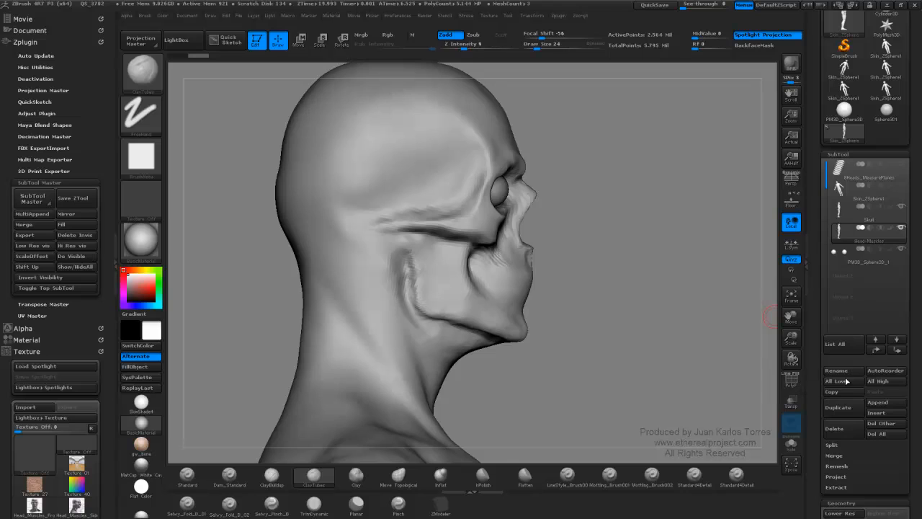
# Rename the mirrored spheres subtool as Eyes and quick-save the project.
pyautogui.click(851, 258)
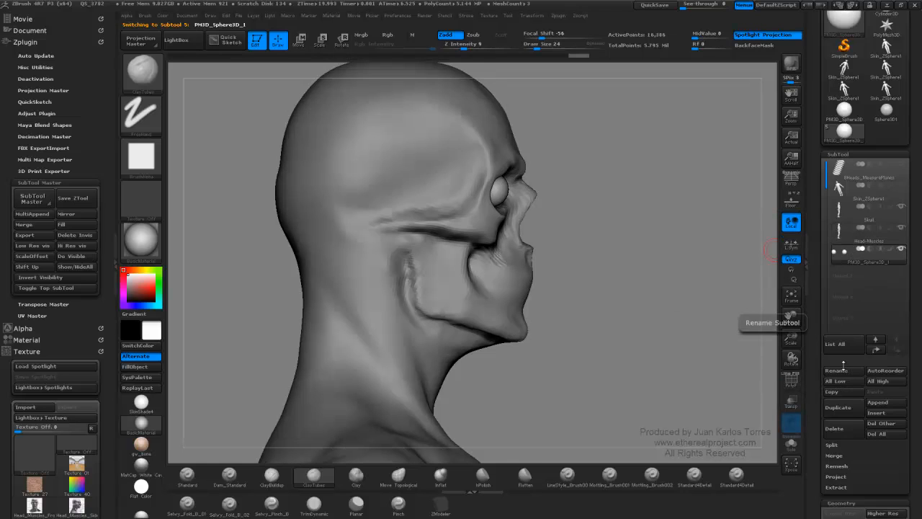
pyautogui.click(840, 371)
pyautogui.write('Eyes')
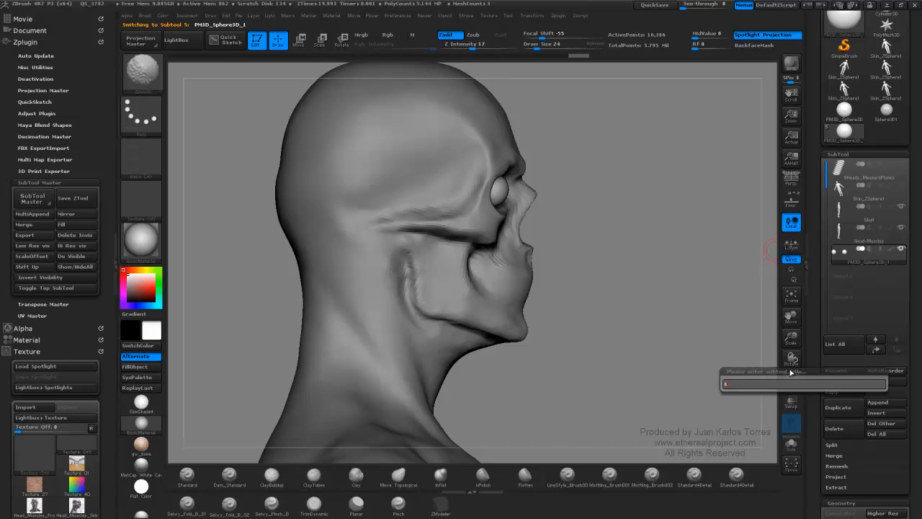
pyautogui.press('Return')
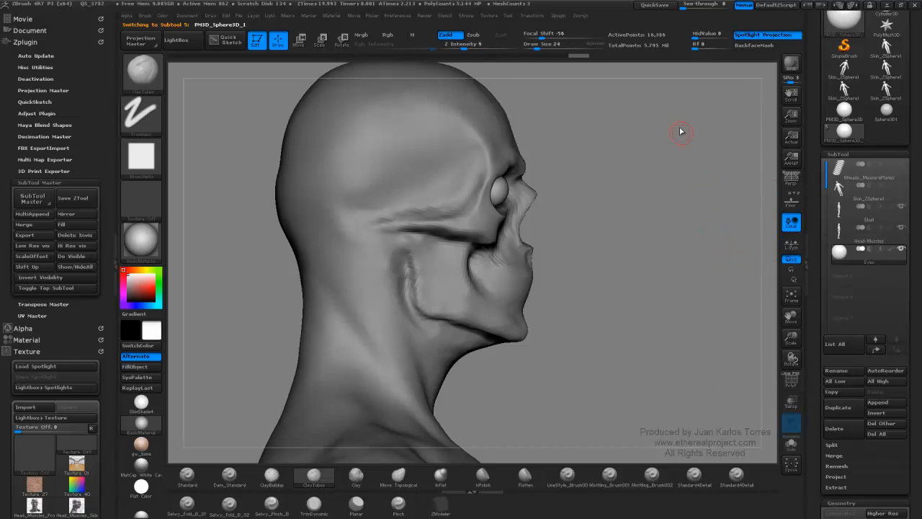
pyautogui.click(655, 6)
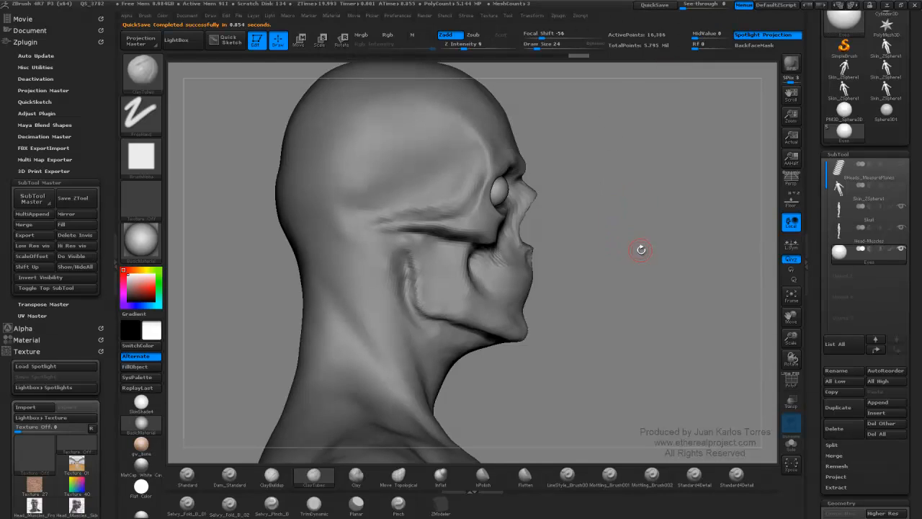
# Return to the front view, show the polyframe, and make the Head-Muscles subtool active.
pyautogui.moveTo(640, 252); pyautogui.dragTo(745, 240)
pyautogui.moveTo(910, 254); pyautogui.dragTo(919, 154)
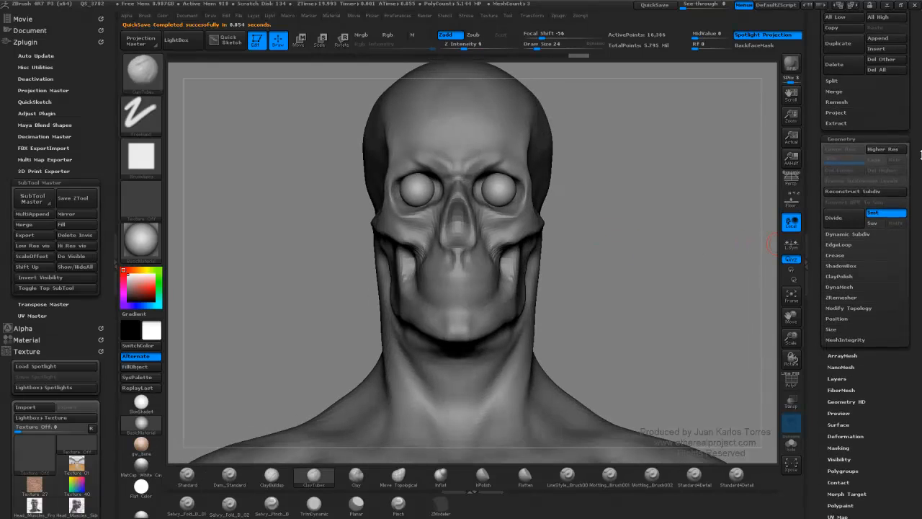
pyautogui.moveTo(857, 281); pyautogui.dragTo(854, 234)
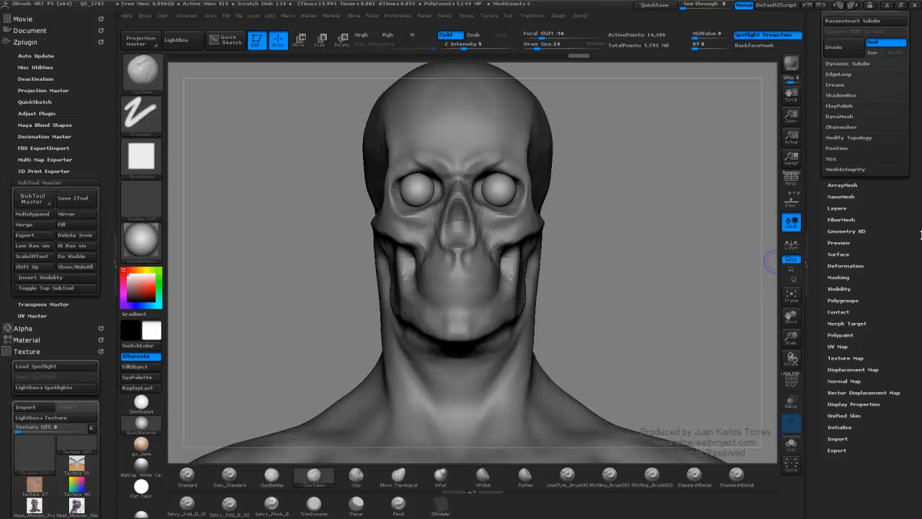
pyautogui.hotkey('shift', 'f')
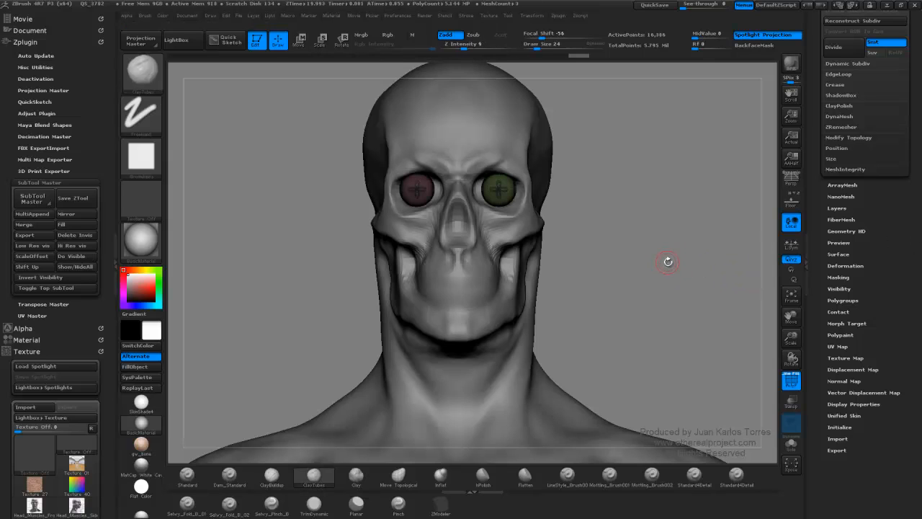
pyautogui.press('Up')
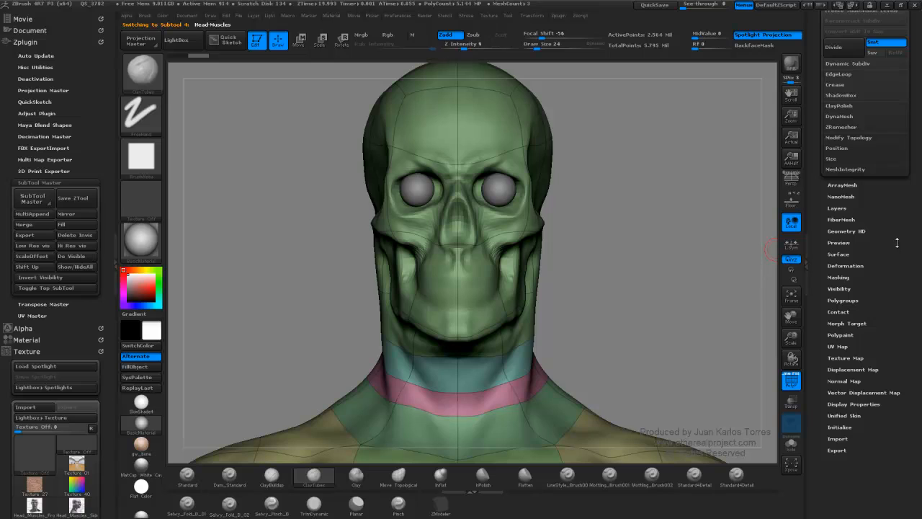
# Delete the lower subdivision levels of the Head-Muscles subtool.
pyautogui.moveTo(911, 228); pyautogui.dragTo(892, 334)
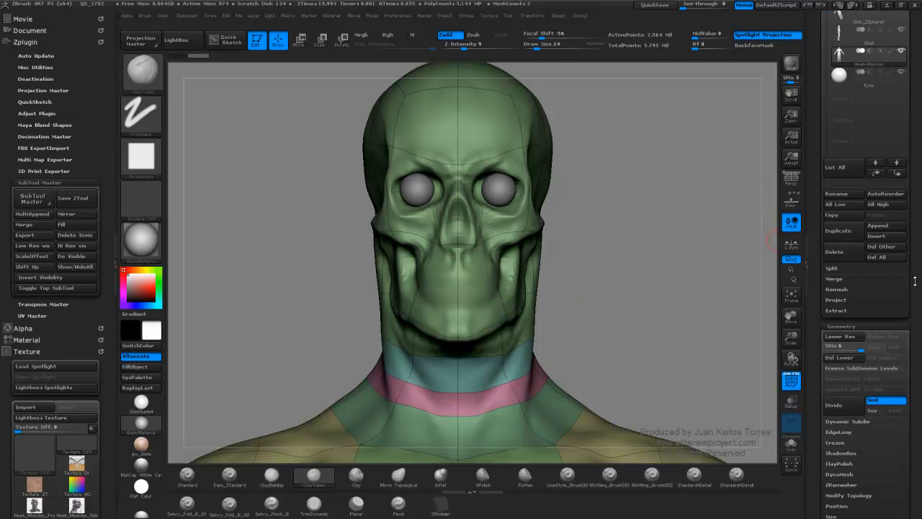
pyautogui.moveTo(915, 281); pyautogui.dragTo(921, 213)
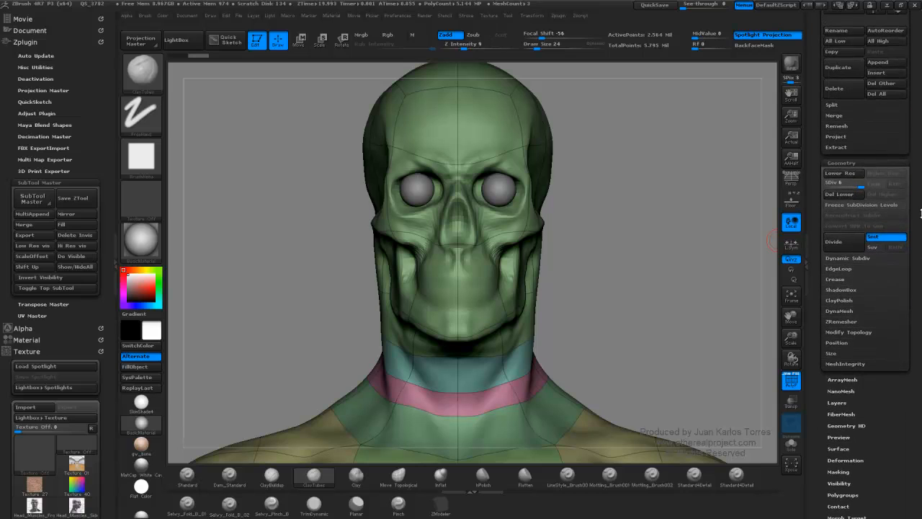
pyautogui.click(841, 195)
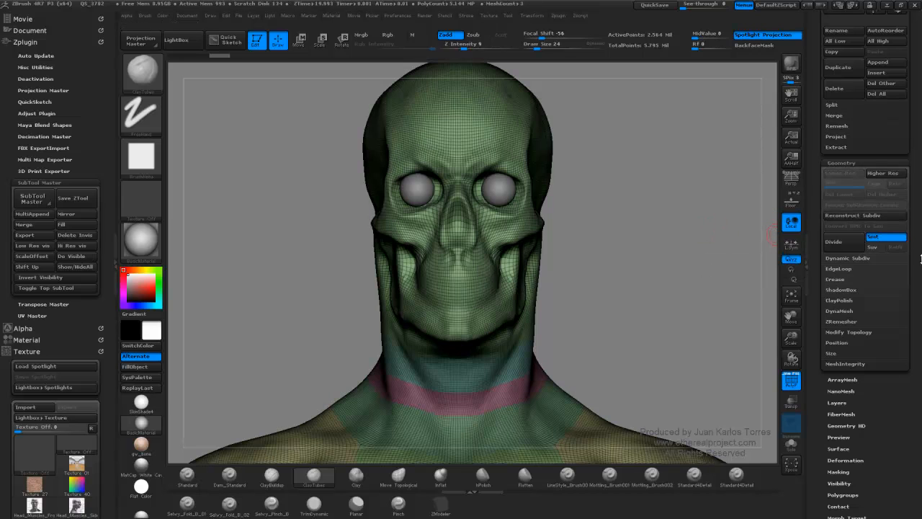
# Open the DynaMesh settings for Head-Muscles and set the blur to 0.
pyautogui.moveTo(919, 257); pyautogui.dragTo(915, 223)
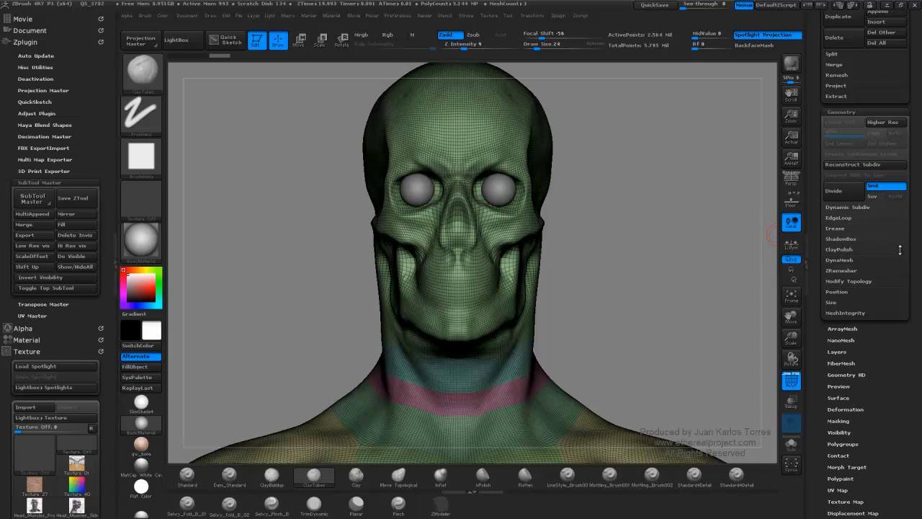
pyautogui.moveTo(919, 234); pyautogui.dragTo(909, 299)
pyautogui.press('shift')
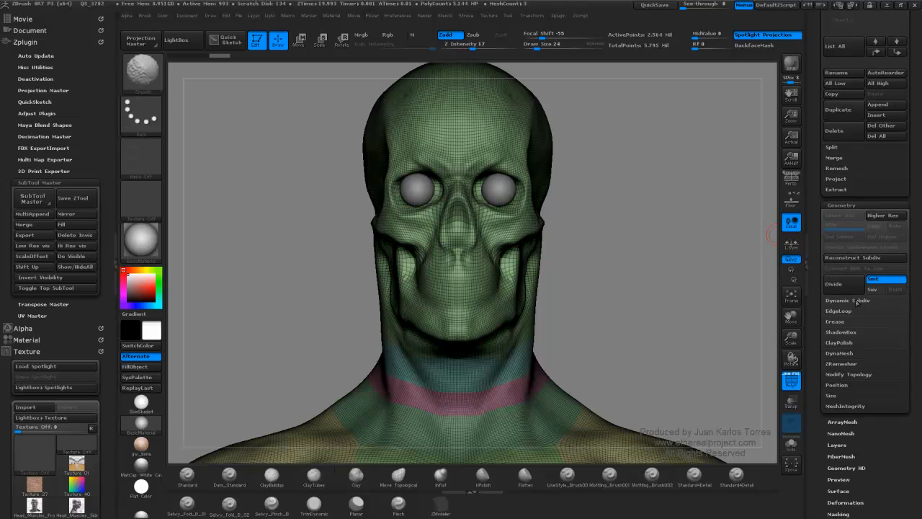
pyautogui.keyDown('shift'); pyautogui.click(851, 353); pyautogui.keyUp('shift')
pyautogui.moveTo(915, 328)
pyautogui.mouseDown()
pyautogui.moveTo(920, 251)
pyautogui.moveTo(918, 269)
pyautogui.mouseUp()
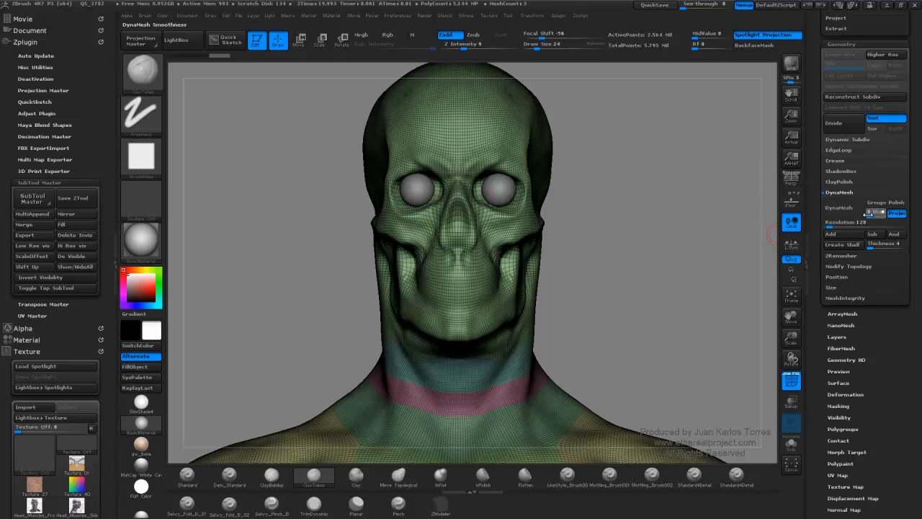
pyautogui.click(868, 214)
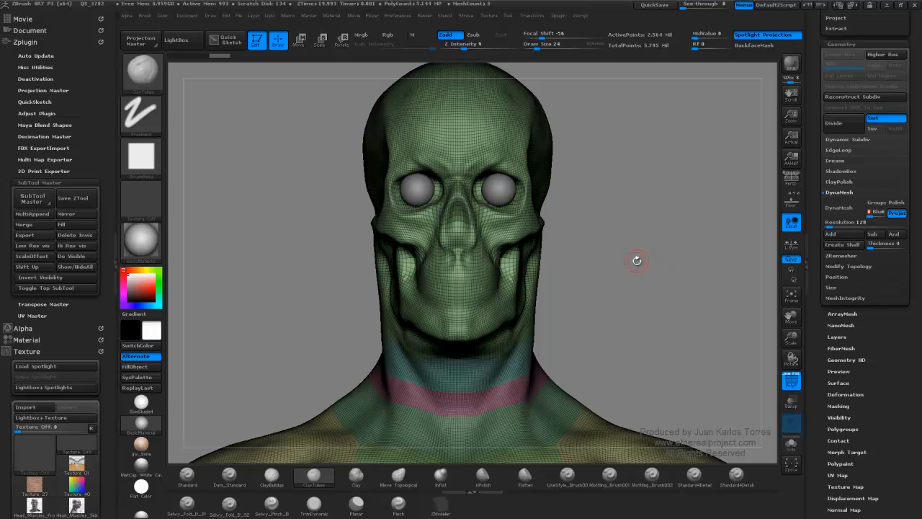
# Try converting Head-Muscles to DynaMesh at resolution 128 and undo the conversion.
pyautogui.click(836, 209)
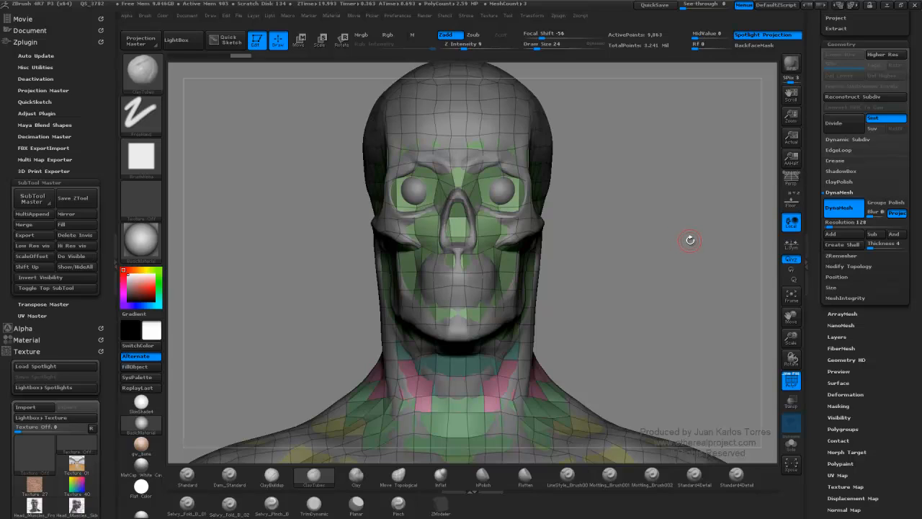
pyautogui.press('ctrl')
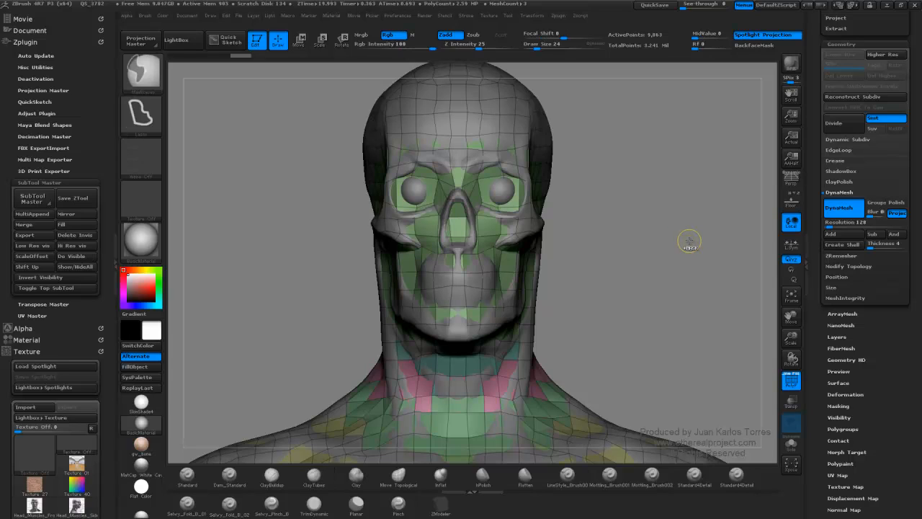
pyautogui.hotkey('ctrl', 'z')
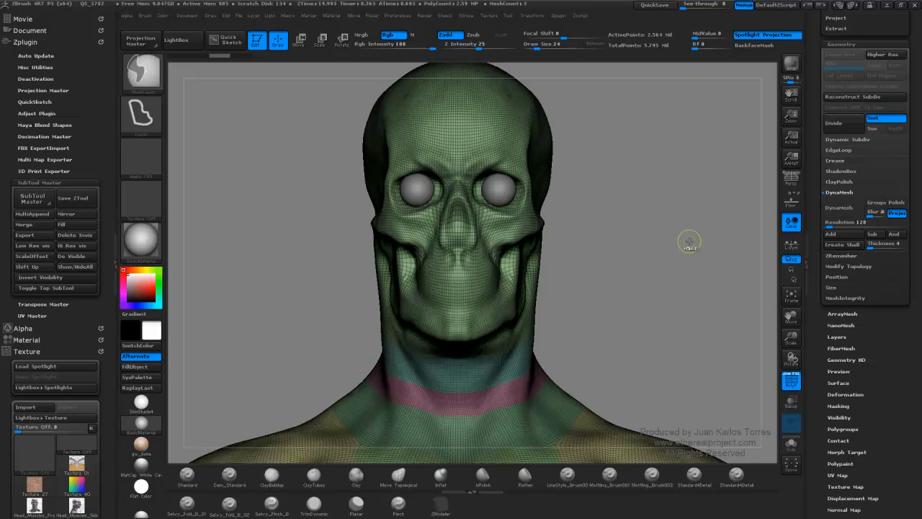
# Try converting Head-Muscles to DynaMesh at resolution 256 and undo the conversion.
pyautogui.click(843, 223)
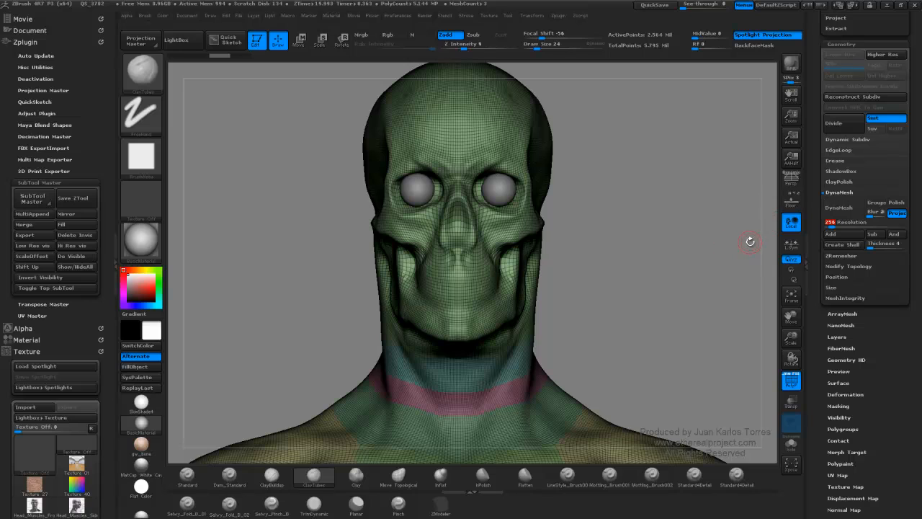
pyautogui.click(669, 258)
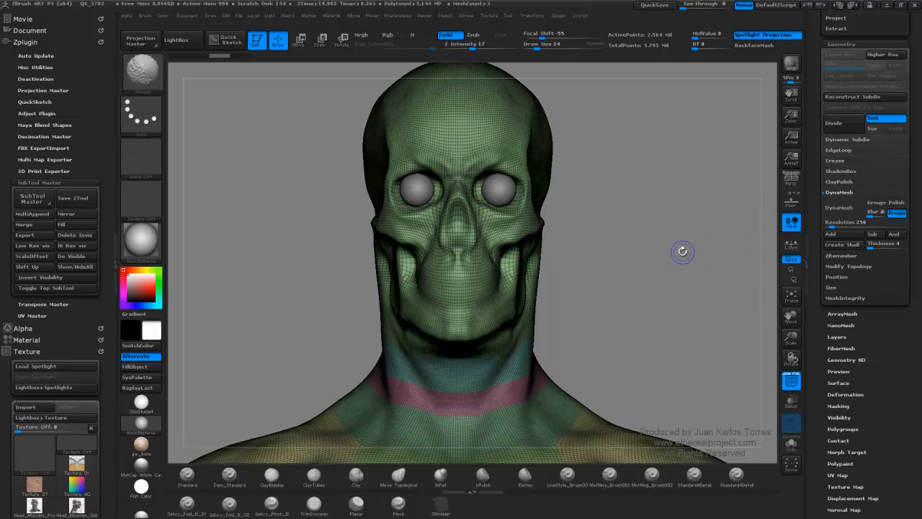
pyautogui.click(838, 208)
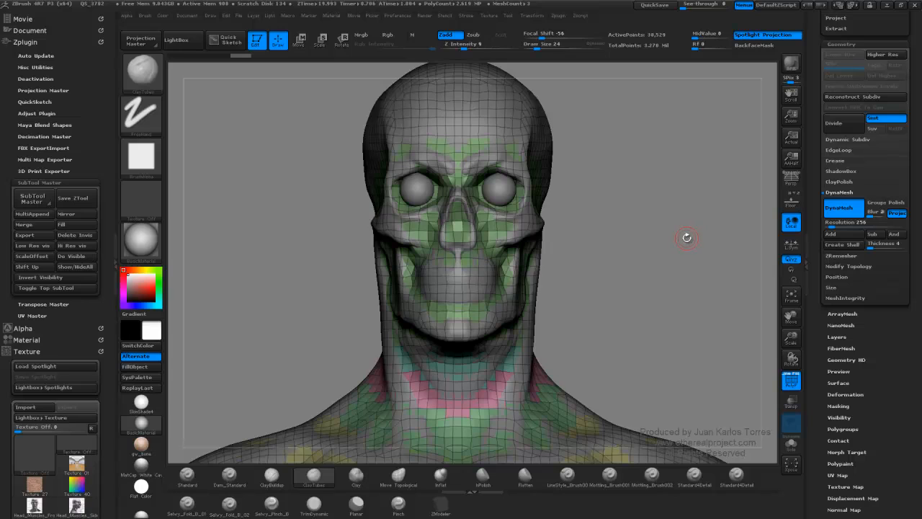
pyautogui.press('ctrl')
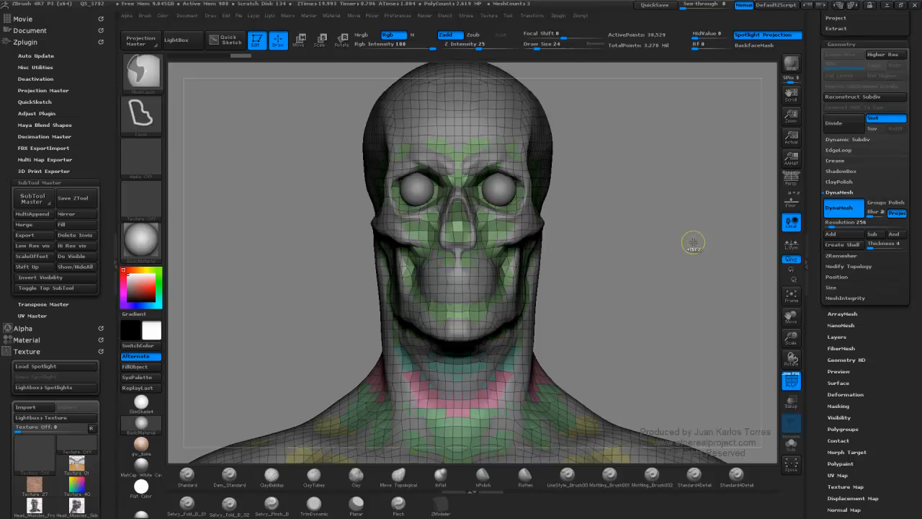
pyautogui.hotkey('ctrl', 'z')
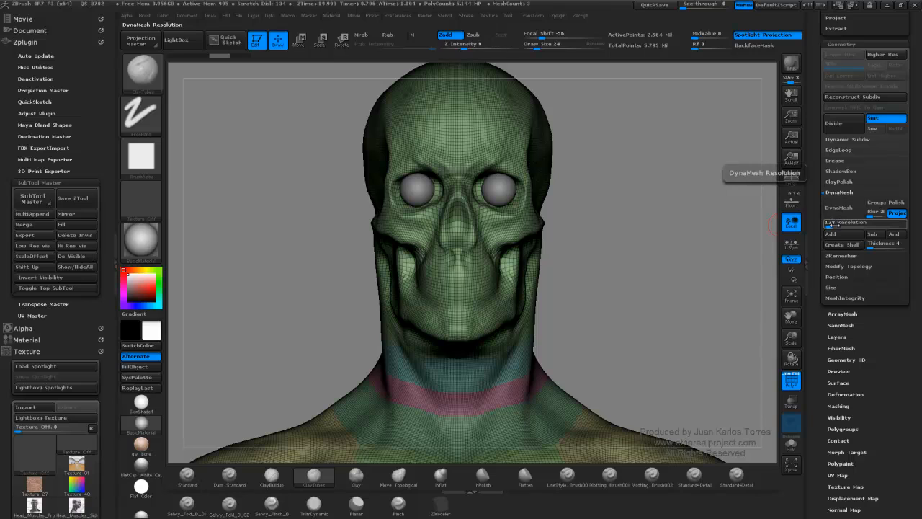
# Hide the Skull subtool, test DynaMesh on Head-Muscles at resolution 128, and undo the test.
pyautogui.moveTo(917, 219); pyautogui.dragTo(916, 347)
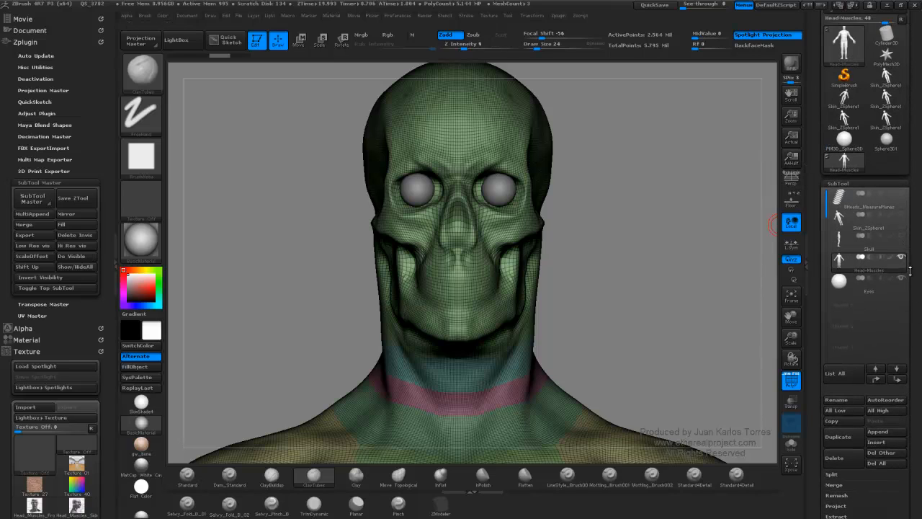
pyautogui.moveTo(916, 294); pyautogui.dragTo(918, 72)
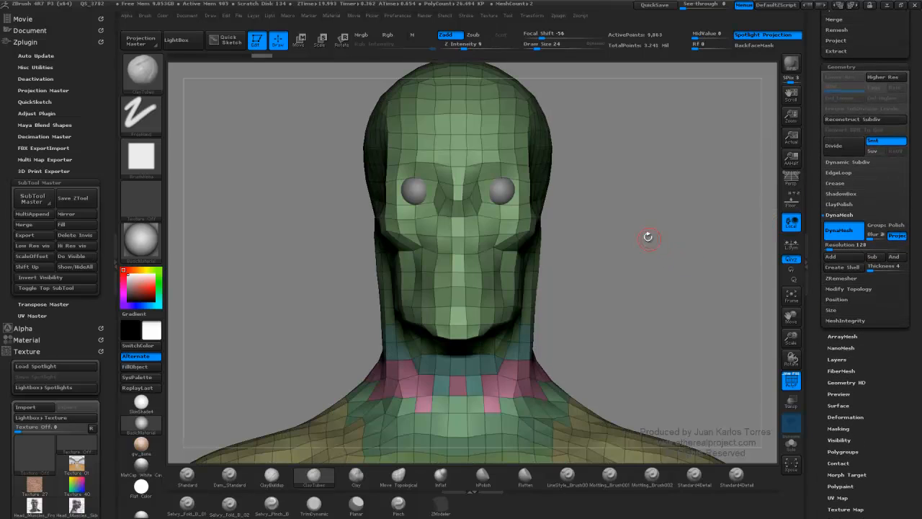
pyautogui.hotkey('ctrl', 'shift')
pyautogui.hotkey('ctrl', 'z')
# Set the DynaMesh resolution to 1024 and convert Head-Muscles to DynaMesh.
pyautogui.write('216')
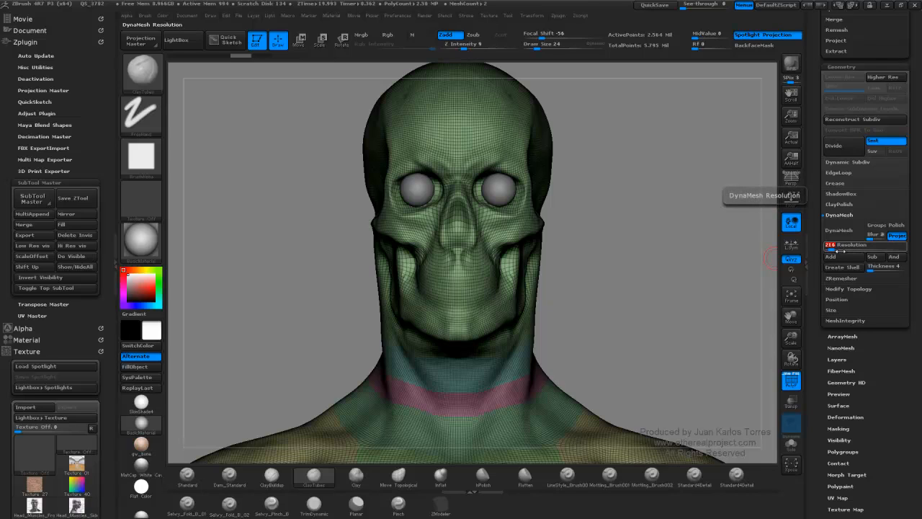
pyautogui.write('1024')
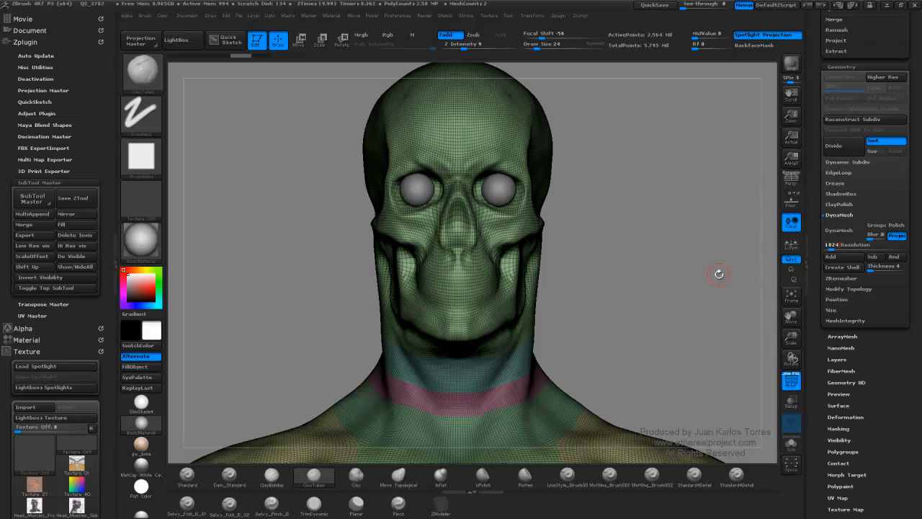
pyautogui.moveTo(719, 275); pyautogui.dragTo(717, 278)
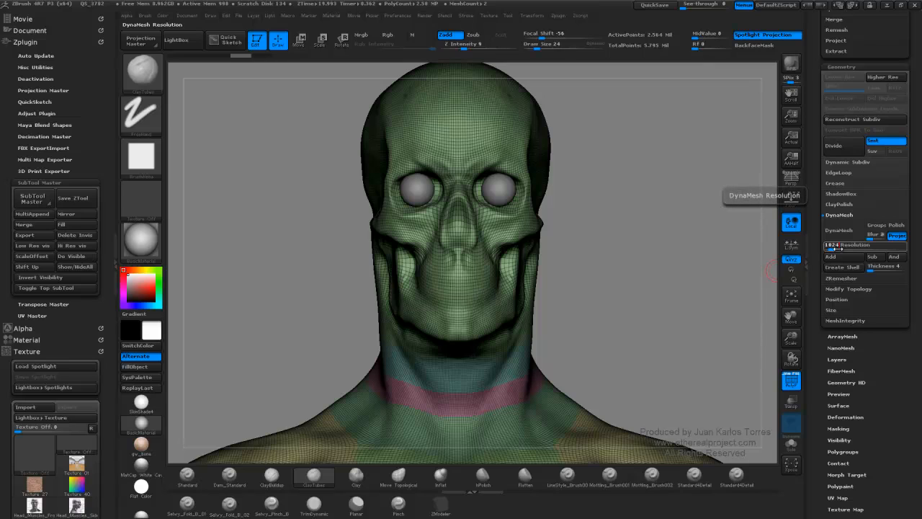
pyautogui.press('Return')
pyautogui.moveTo(706, 267); pyautogui.dragTo(709, 267)
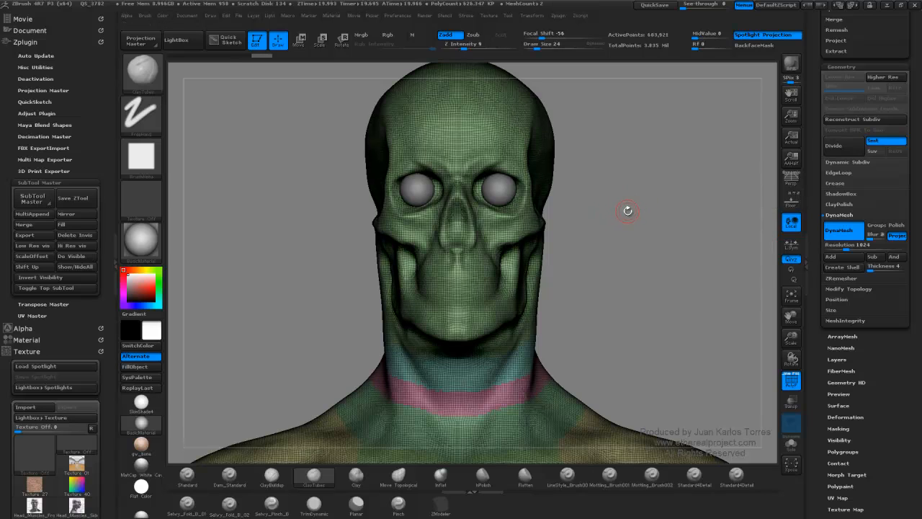
# Examine the remeshed head, full body and hand with the polyframe on and off to judge mesh density and detail.
pyautogui.moveTo(628, 211)
pyautogui.mouseDown()
pyautogui.moveTo(672, 217)
pyautogui.moveTo(646, 209)
pyautogui.mouseUp()
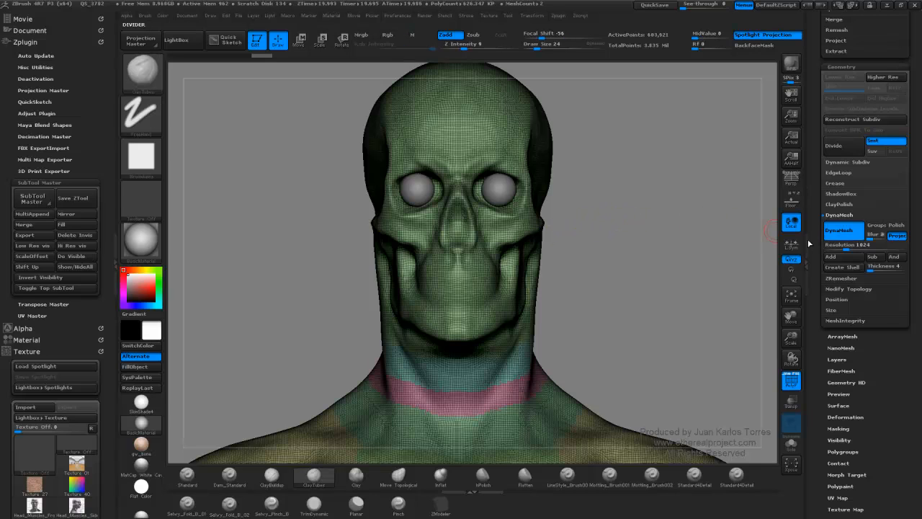
pyautogui.keyDown('ctrl'); pyautogui.moveTo(575, 239); pyautogui.dragTo(601, 228, button='right'); pyautogui.keyUp('ctrl')
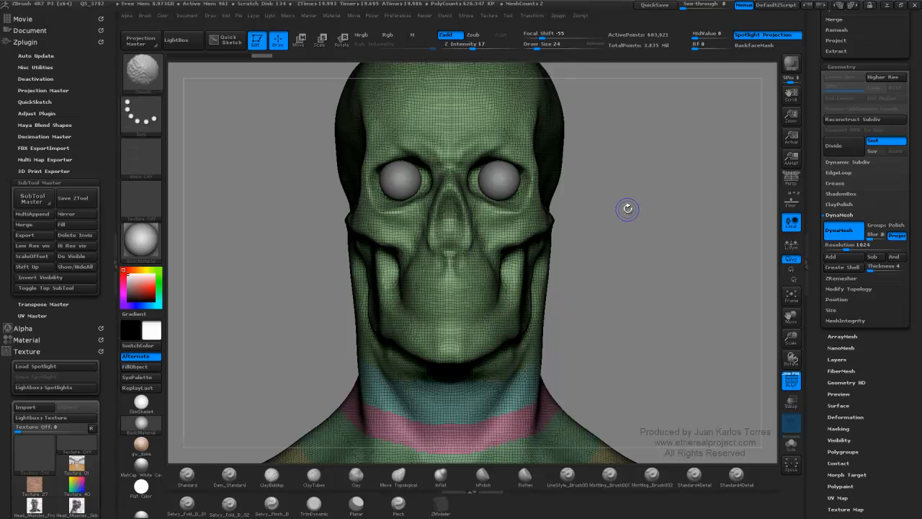
pyautogui.hotkey('shift', 'f')
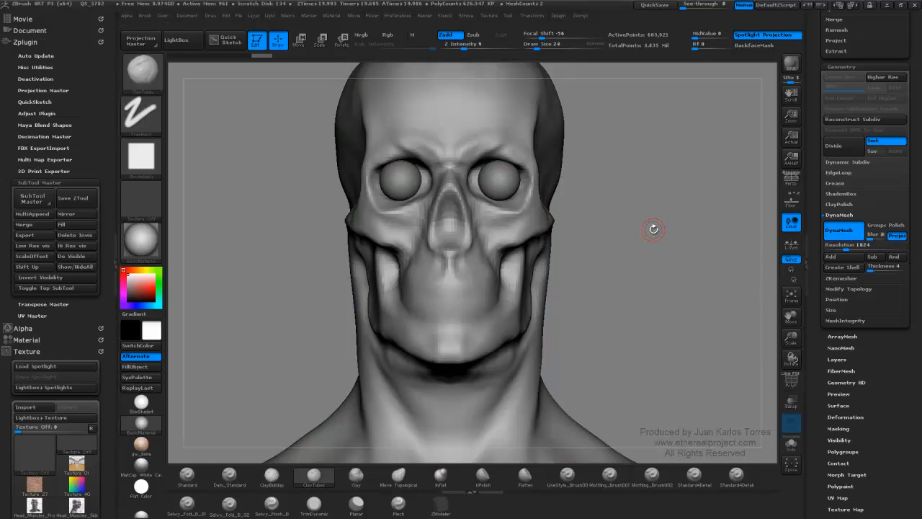
pyautogui.keyDown('ctrl'); pyautogui.moveTo(650, 227); pyautogui.dragTo(456, 180, button='right'); pyautogui.keyUp('ctrl')
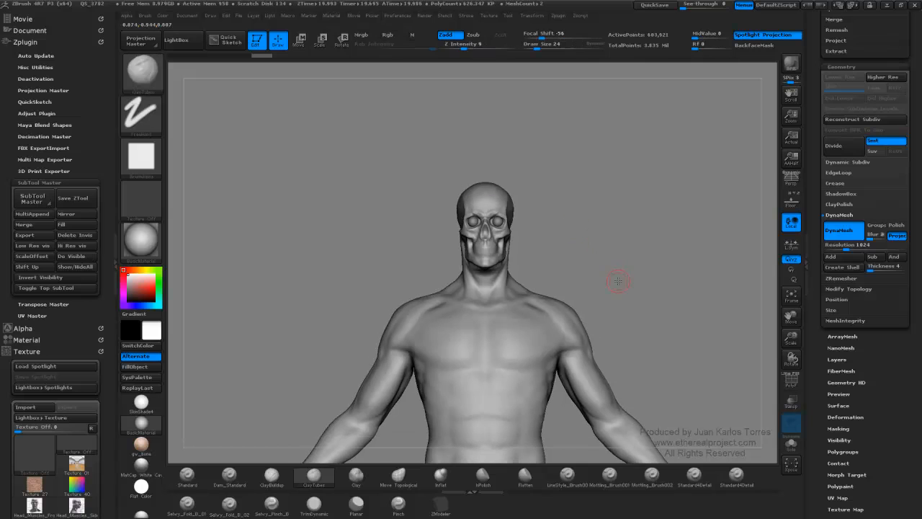
pyautogui.keyDown('alt'); pyautogui.moveTo(617, 281); pyautogui.dragTo(611, 146, button='right'); pyautogui.keyUp('alt')
pyautogui.keyDown('ctrl'); pyautogui.moveTo(633, 228); pyautogui.dragTo(606, 214, button='right'); pyautogui.keyUp('ctrl')
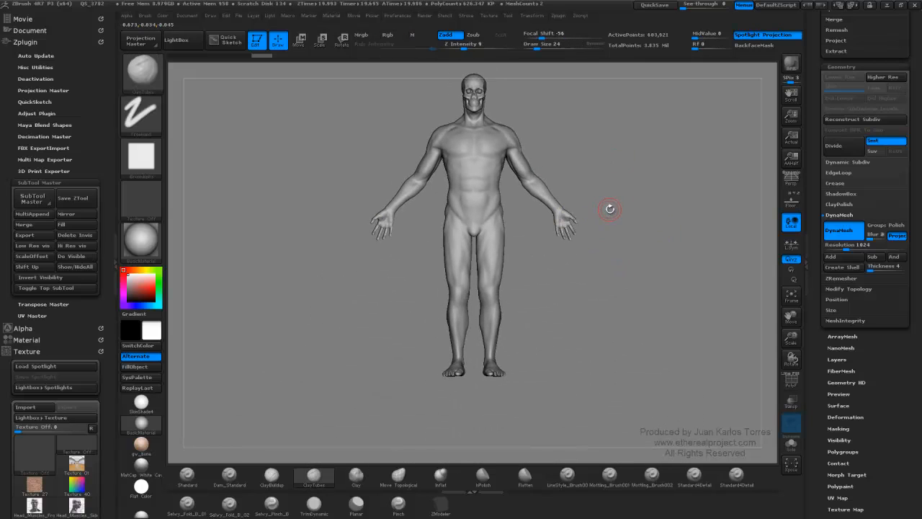
pyautogui.hotkey('shift', 'f')
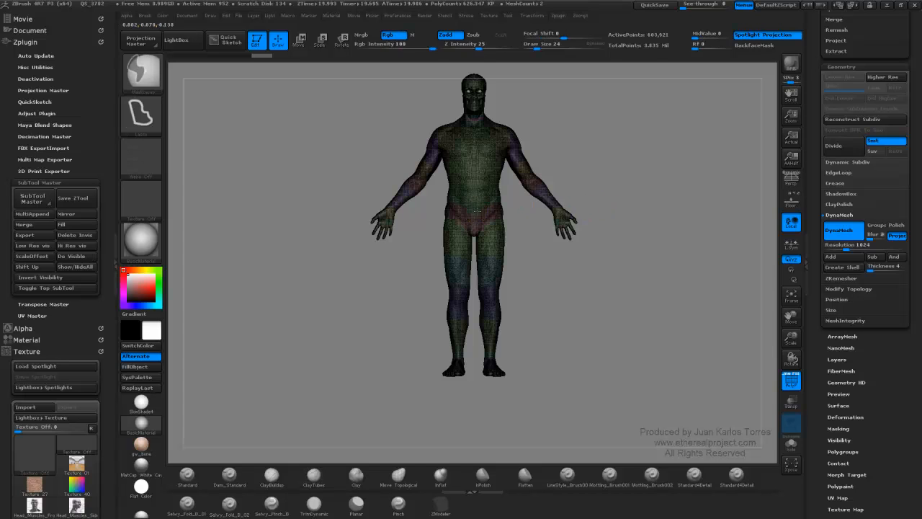
pyautogui.moveTo(468, 194)
pyautogui.keyDown('ctrl'); pyautogui.mouseDown(button='right')
pyautogui.moveTo(642, 190)
pyautogui.moveTo(641, 198)
pyautogui.moveTo(554, 202)
pyautogui.mouseUp(button='right'); pyautogui.keyUp('ctrl')
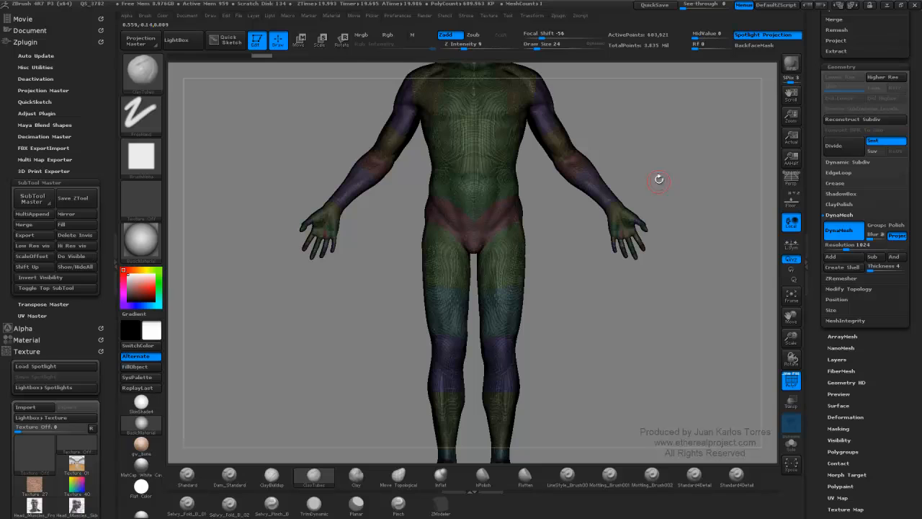
pyautogui.moveTo(658, 179)
pyautogui.keyDown('alt'); pyautogui.mouseDown(button='right')
pyautogui.moveTo(626, 228)
pyautogui.moveTo(624, 212)
pyautogui.moveTo(602, 220)
pyautogui.moveTo(596, 212)
pyautogui.mouseUp(button='right'); pyautogui.keyUp('alt')
pyautogui.keyDown('ctrl'); pyautogui.moveTo(565, 252); pyautogui.dragTo(703, 231, button='right'); pyautogui.keyUp('ctrl')
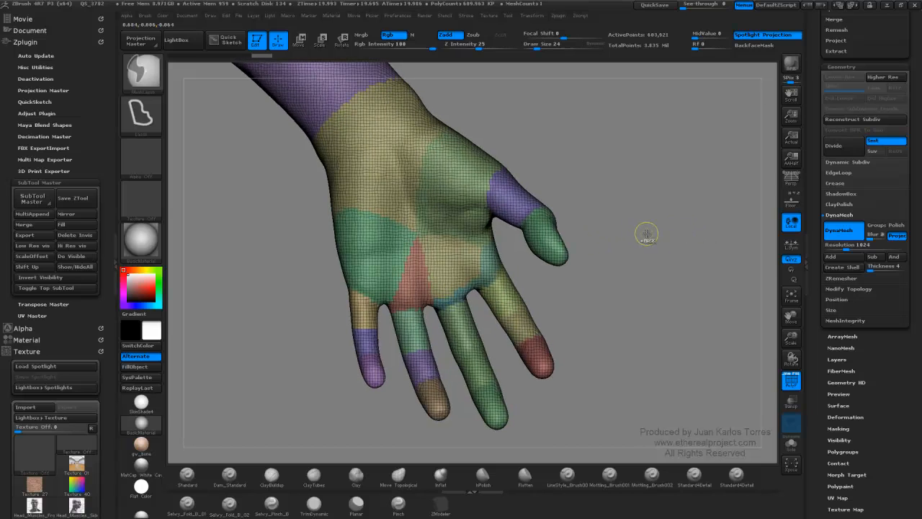
pyautogui.moveTo(647, 233)
pyautogui.keyDown('ctrl'); pyautogui.mouseDown(button='right')
pyautogui.moveTo(574, 184)
pyautogui.moveTo(614, 300)
pyautogui.moveTo(598, 257)
pyautogui.mouseUp(button='right'); pyautogui.keyUp('ctrl')
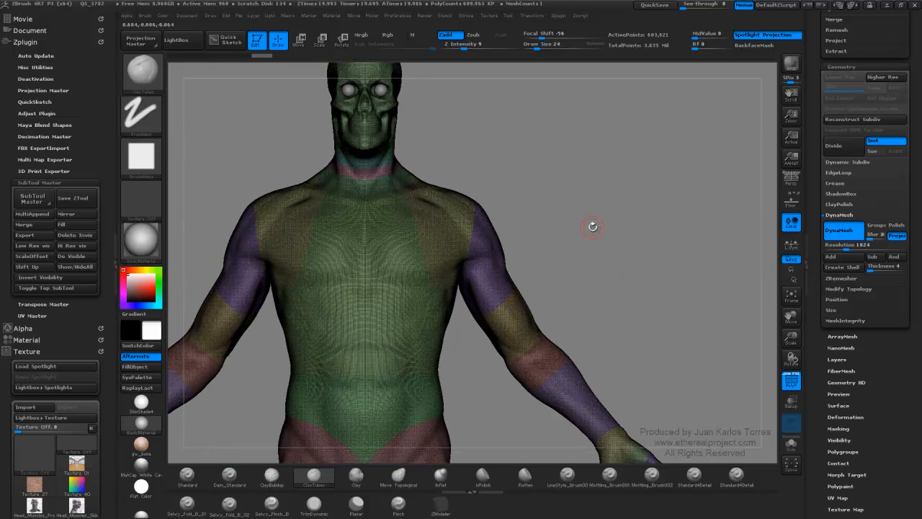
pyautogui.press('shift')
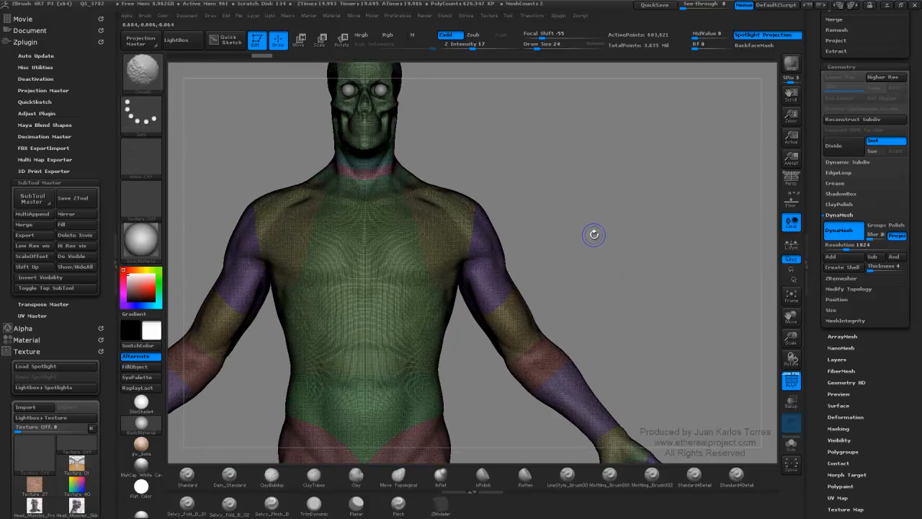
pyautogui.hotkey('shift', 'f')
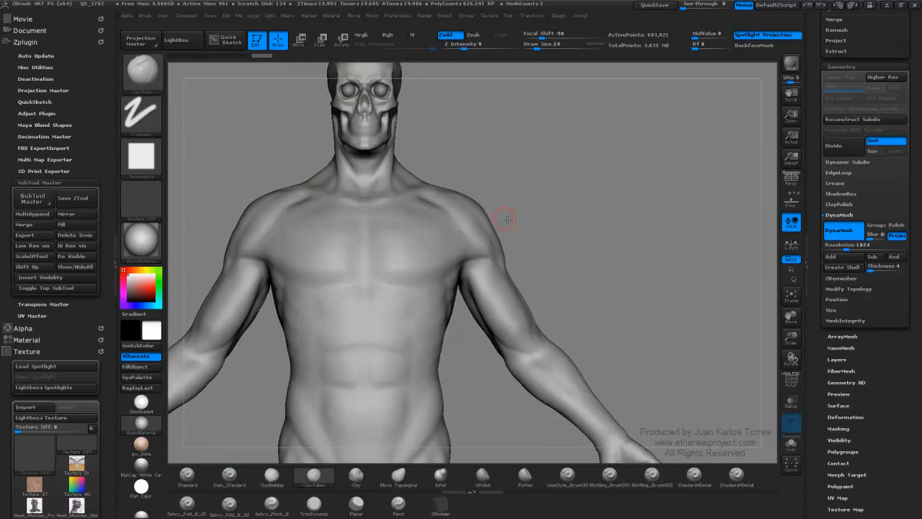
pyautogui.keyDown('alt'); pyautogui.moveTo(366, 113); pyautogui.dragTo(469, 230, button='right'); pyautogui.keyUp('alt')
pyautogui.keyDown('ctrl'); pyautogui.moveTo(528, 136); pyautogui.dragTo(599, 232, button='right'); pyautogui.keyUp('ctrl')
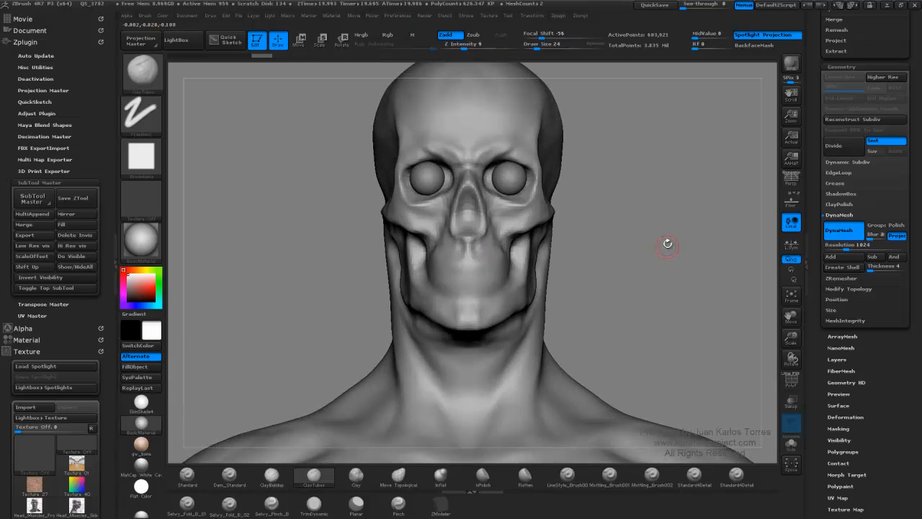
# Show the polyframe lines without the polygroup color fill and view the head in side profile.
pyautogui.hotkey('shift', 'f')
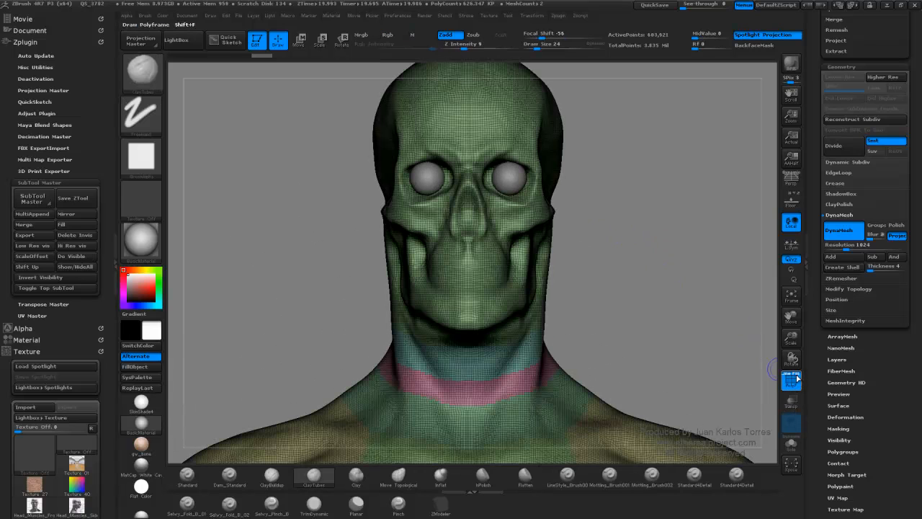
pyautogui.click(797, 375)
pyautogui.moveTo(569, 252)
pyautogui.keyDown('ctrl'); pyautogui.mouseDown(button='right')
pyautogui.moveTo(648, 252)
pyautogui.moveTo(626, 273)
pyautogui.moveTo(600, 332)
pyautogui.mouseUp(button='right'); pyautogui.keyUp('ctrl')
pyautogui.keyDown('ctrl'); pyautogui.moveTo(671, 270); pyautogui.dragTo(592, 279, button='right'); pyautogui.keyUp('ctrl')
pyautogui.moveTo(592, 280); pyautogui.dragTo(588, 255)
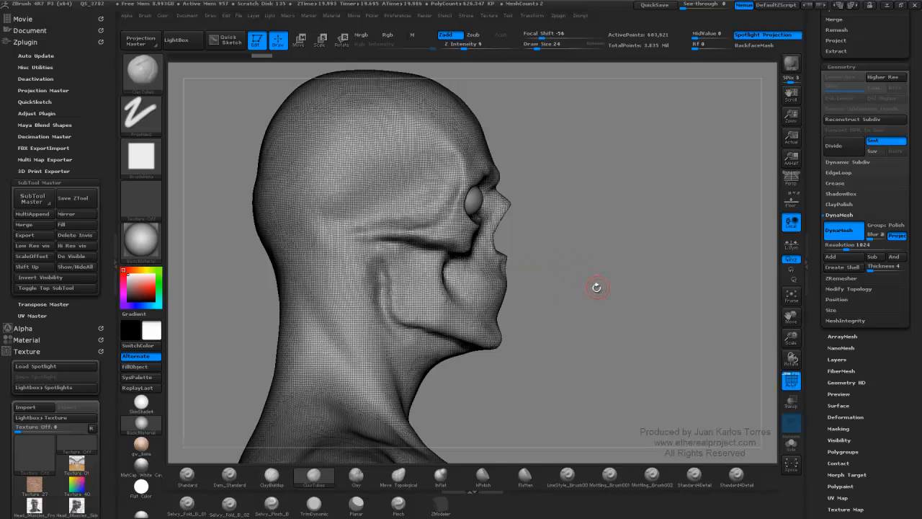
pyautogui.moveTo(595, 287)
pyautogui.mouseDown()
pyautogui.moveTo(560, 290)
pyautogui.moveTo(622, 288)
pyautogui.moveTo(629, 298)
pyautogui.mouseUp()
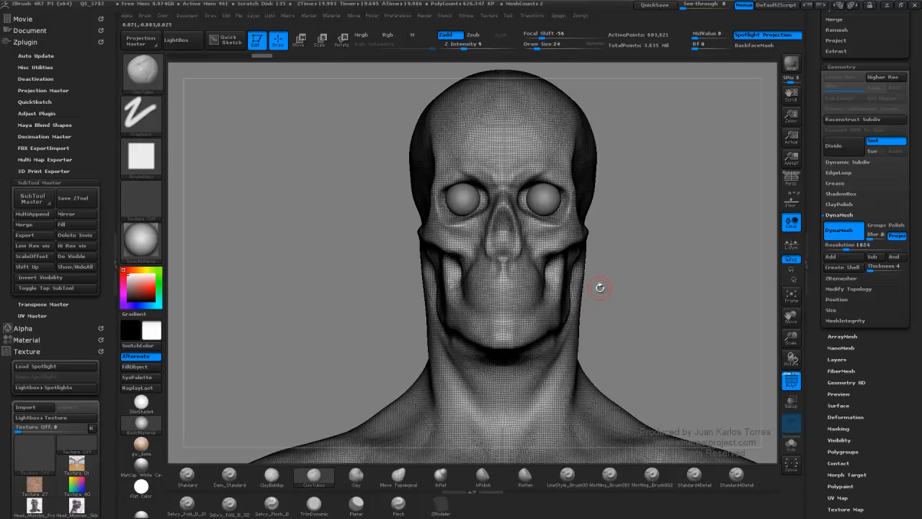
pyautogui.press('super')
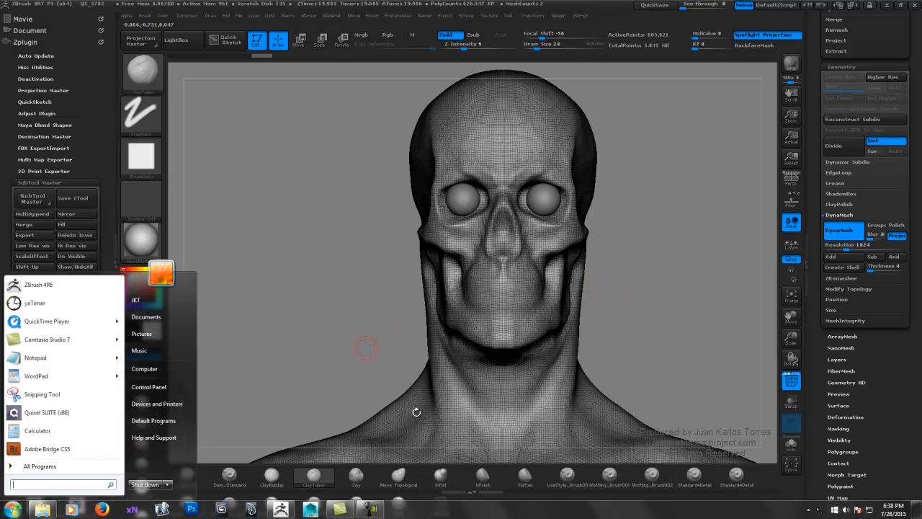
pyautogui.click(371, 510)
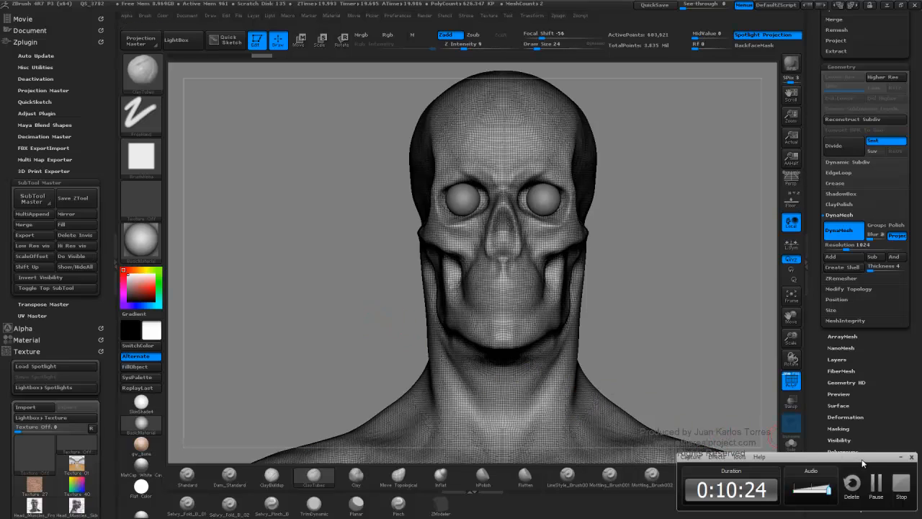
pyautogui.click(900, 457)
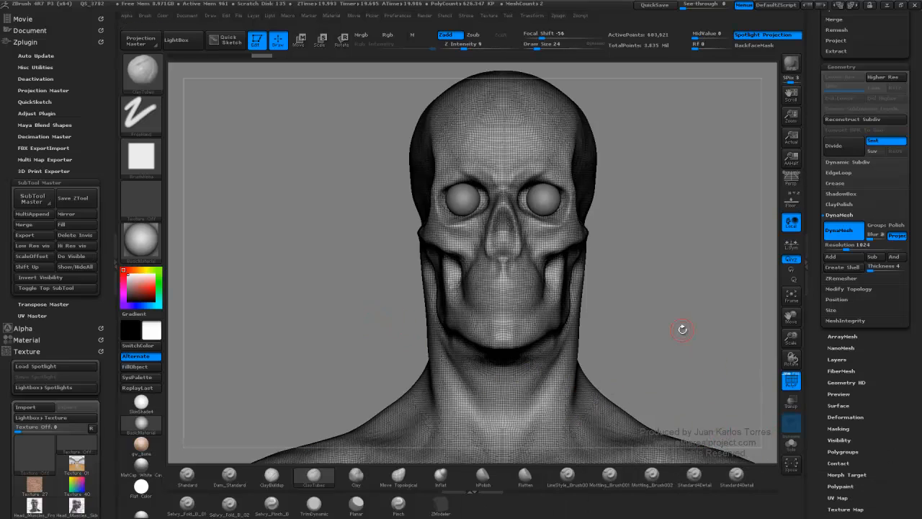
pyautogui.moveTo(638, 249); pyautogui.dragTo(521, 272)
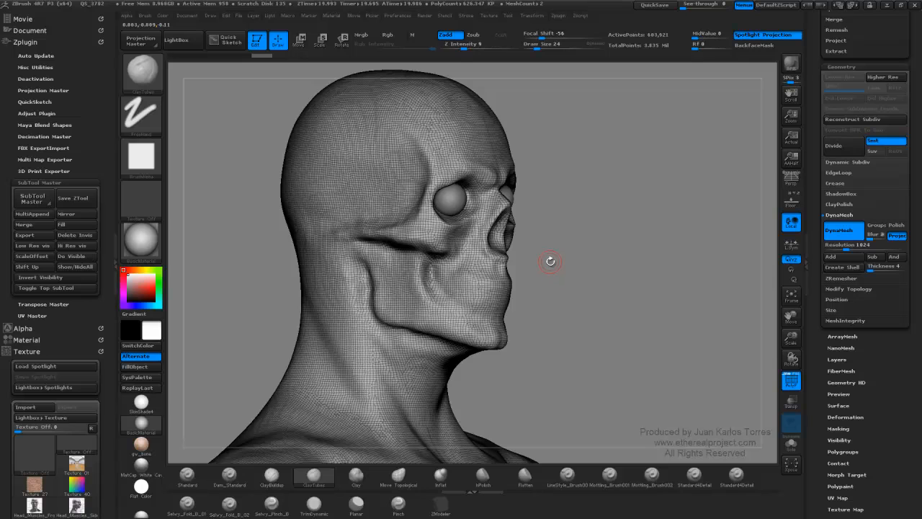
pyautogui.moveTo(551, 263); pyautogui.dragTo(637, 237)
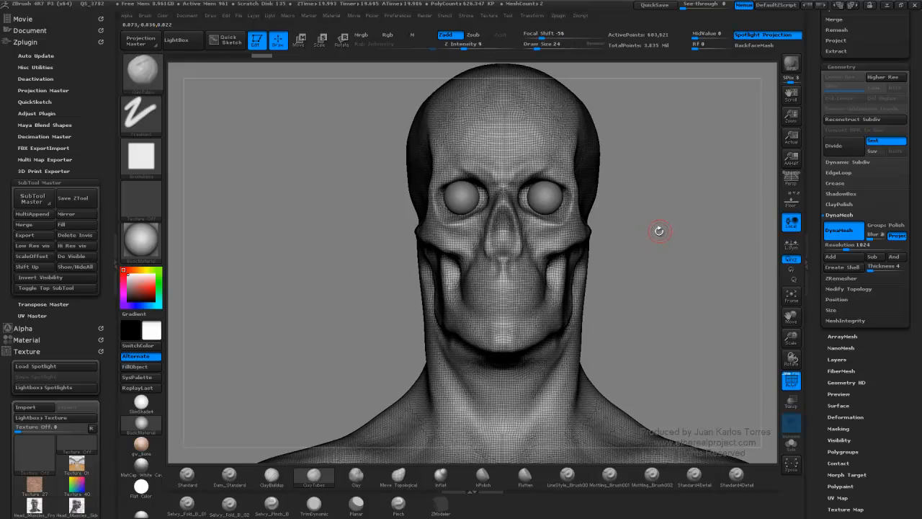
pyautogui.moveTo(659, 230); pyautogui.dragTo(557, 259)
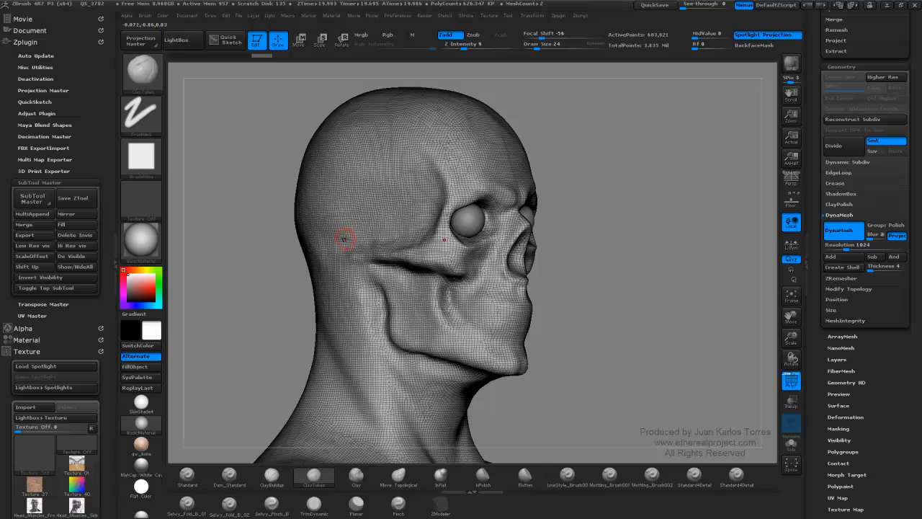
# Hide the polyframe, keep BasicMaterial as the current material, and turn the head to face front.
pyautogui.hotkey('shift', 'f')
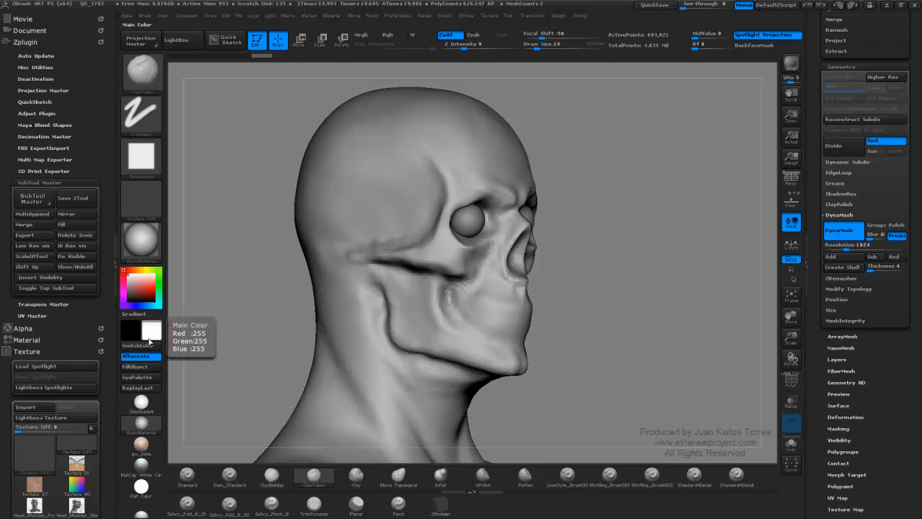
pyautogui.moveTo(153, 241)
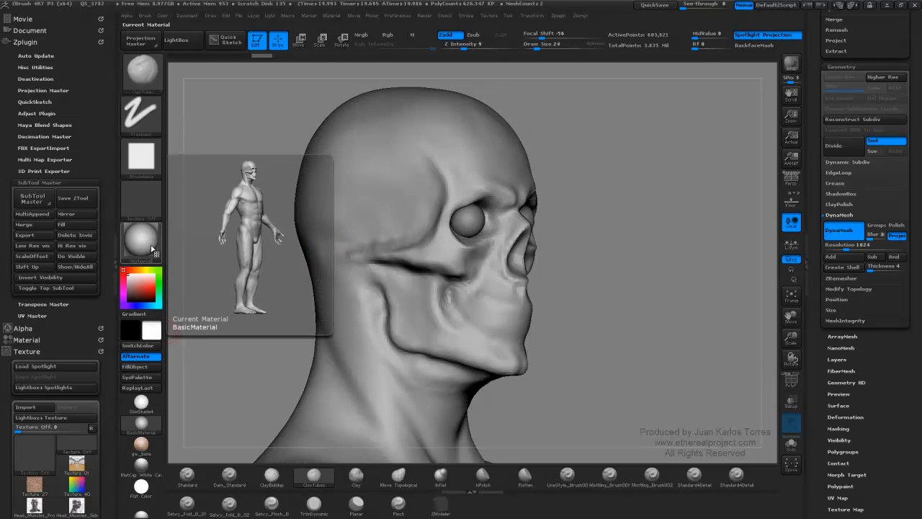
pyautogui.click(134, 475)
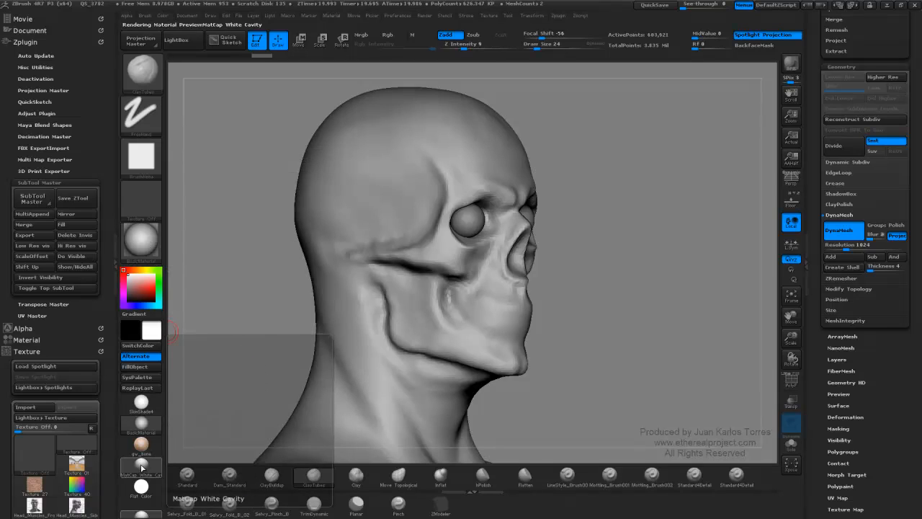
pyautogui.click(141, 424)
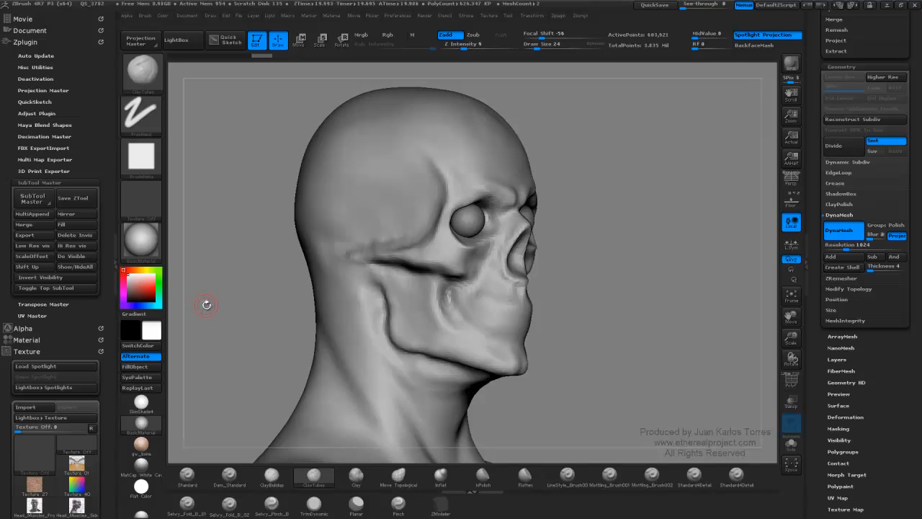
pyautogui.moveTo(270, 239); pyautogui.dragTo(247, 236)
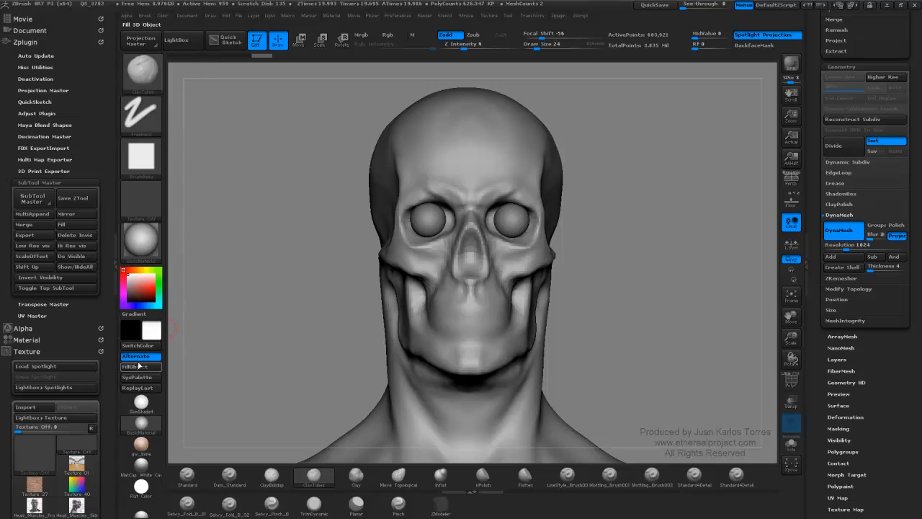
# Set the brush to material-only mode and fill the Head-Muscles subtool with BasicMaterial.
pyautogui.click(369, 36)
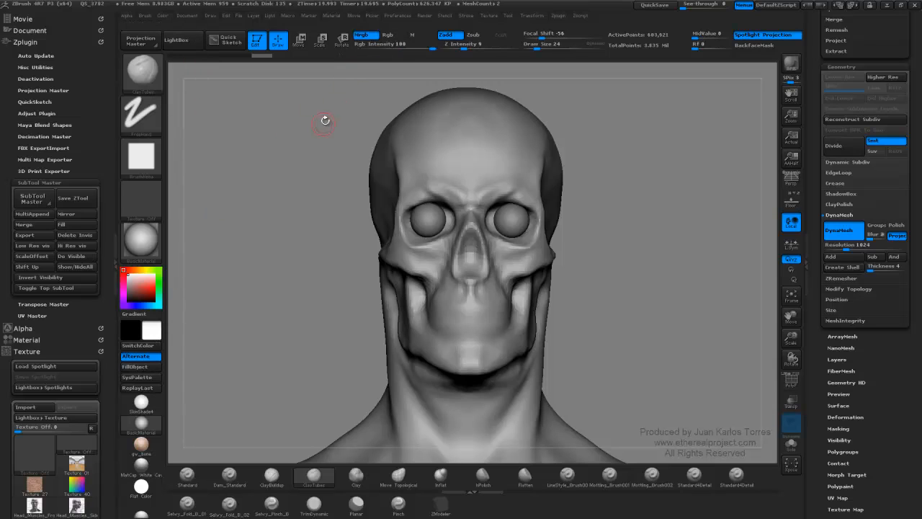
pyautogui.click(412, 35)
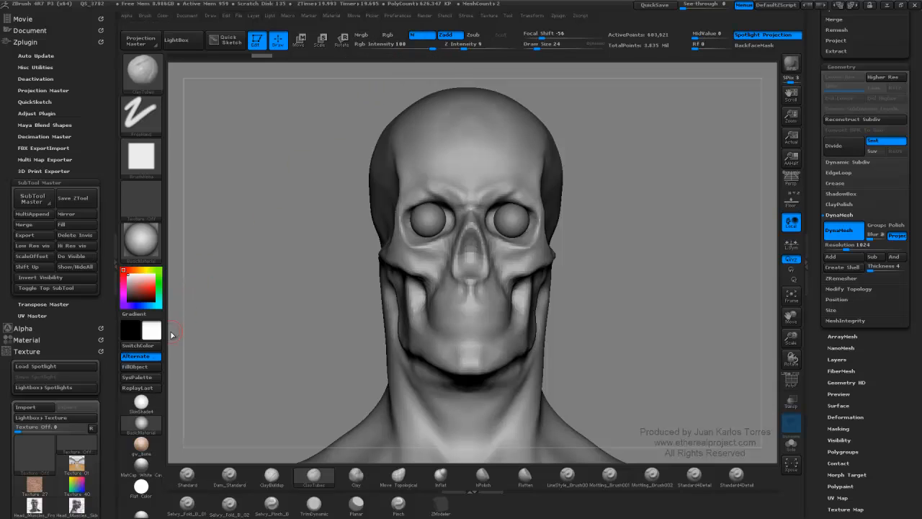
pyautogui.click(142, 371)
pyautogui.click(164, 16)
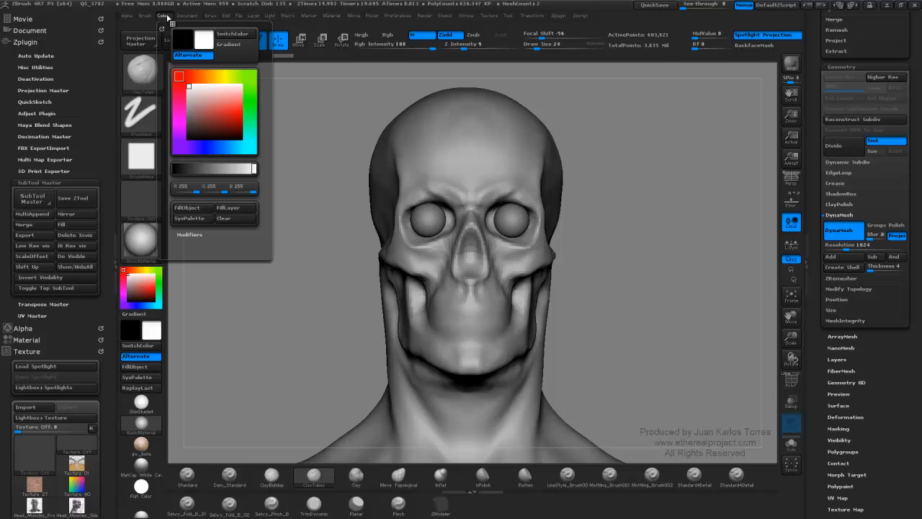
pyautogui.click(206, 211)
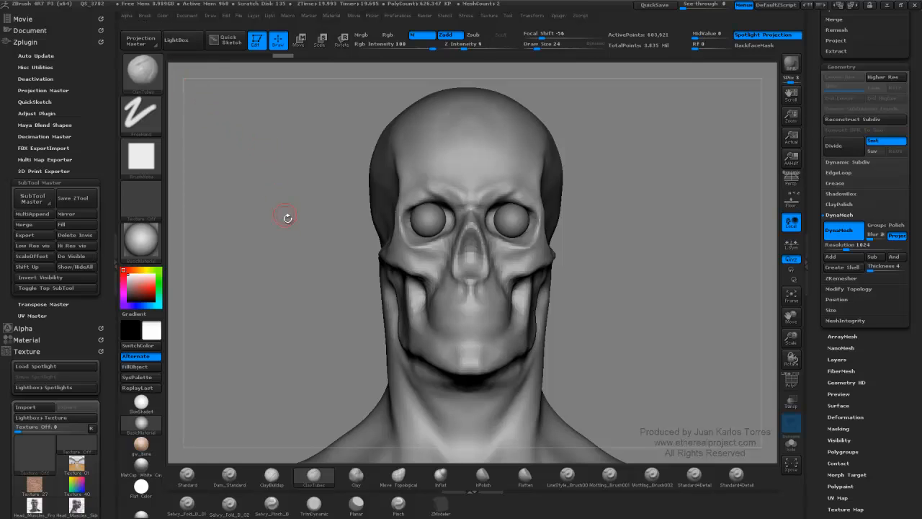
# Preview the gw_bone and SkinShade4 materials to check which parts of the model respond, and return to BasicMaterial.
pyautogui.keyDown('shift'); pyautogui.moveTo(270, 232); pyautogui.dragTo(276, 230); pyautogui.keyUp('shift')
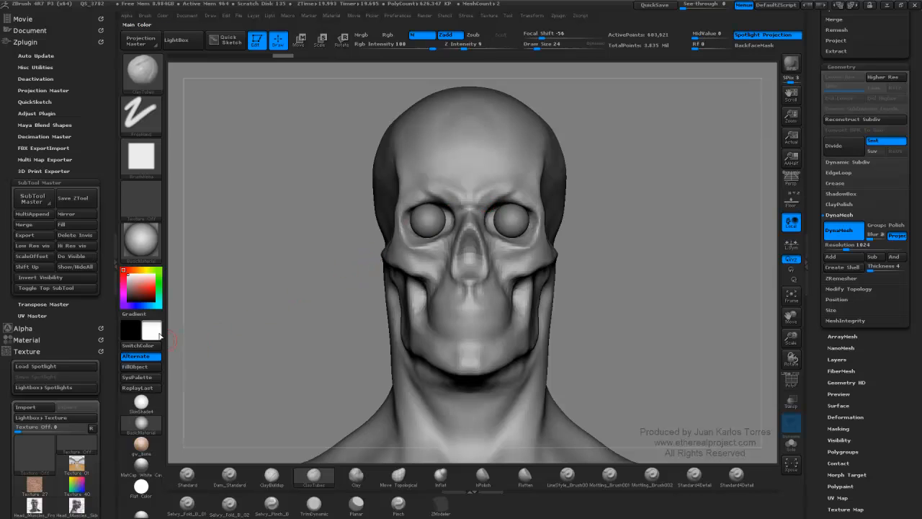
pyautogui.click(143, 448)
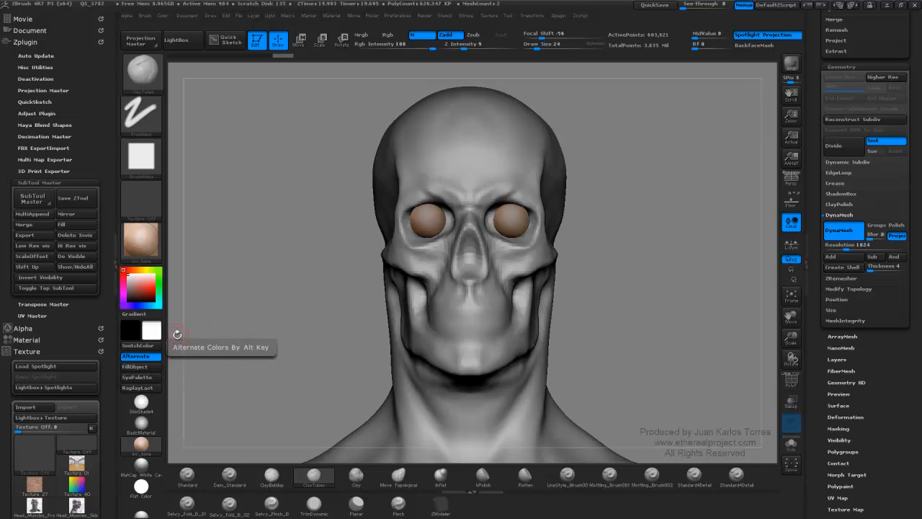
pyautogui.click(152, 408)
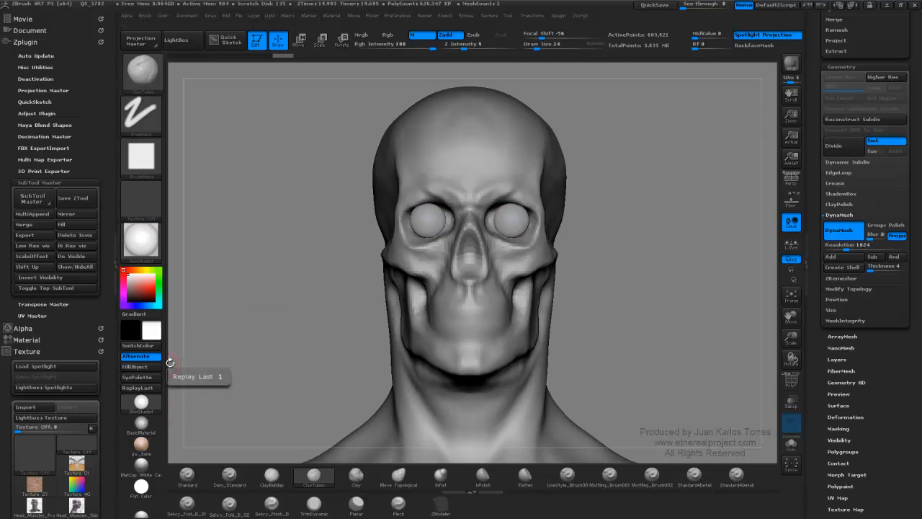
pyautogui.click(146, 468)
pyautogui.moveTo(141, 448)
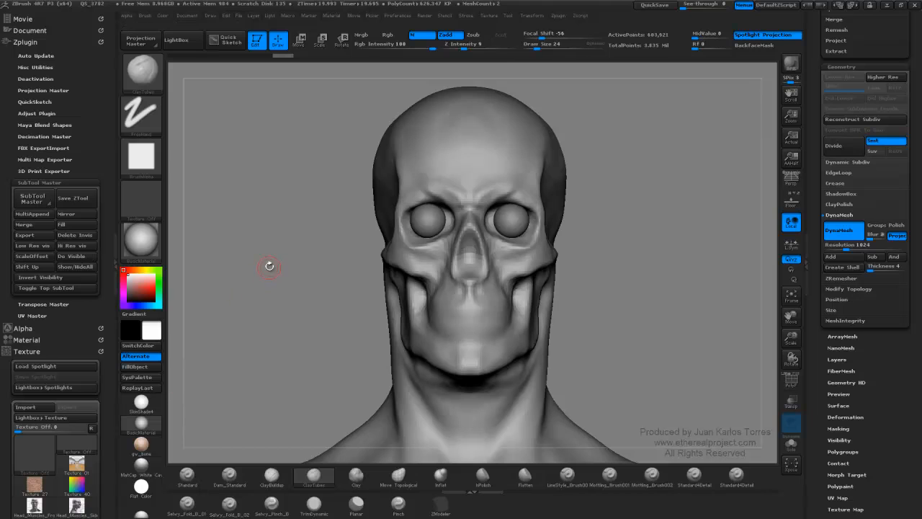
pyautogui.moveTo(279, 249)
pyautogui.mouseDown()
pyautogui.moveTo(315, 249)
pyautogui.moveTo(607, 185)
pyautogui.moveTo(231, 205)
pyautogui.mouseUp()
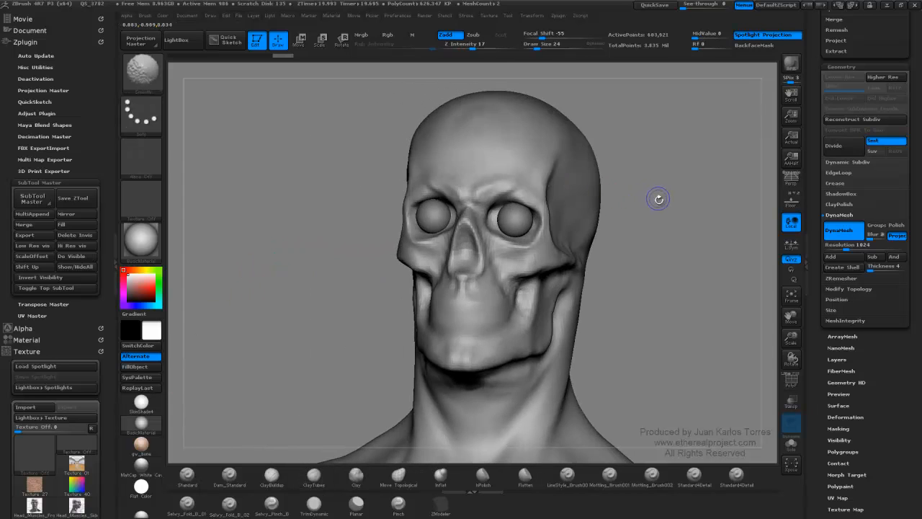
pyautogui.keyDown('shift'); pyautogui.moveTo(659, 200); pyautogui.dragTo(620, 203); pyautogui.keyUp('shift')
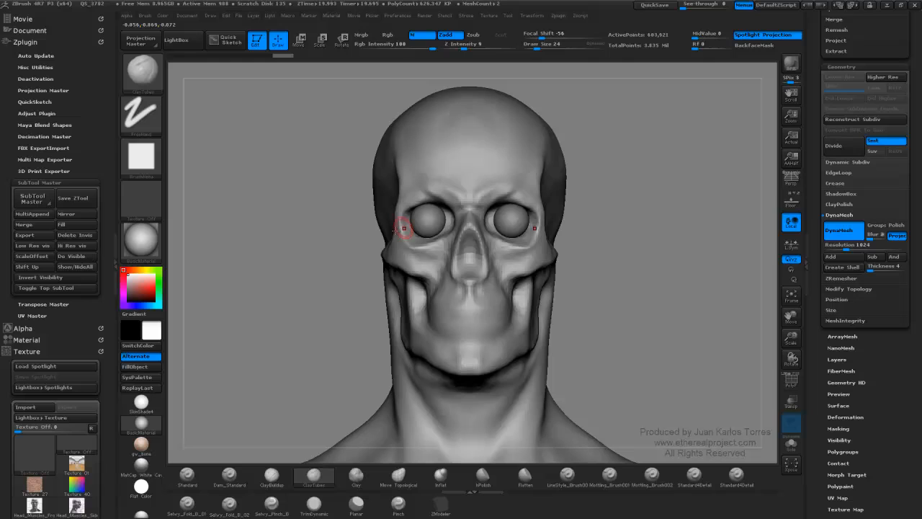
# Choose MatCap Red Wax as the current material for painting muscles.
pyautogui.click(145, 404)
pyautogui.moveTo(155, 237)
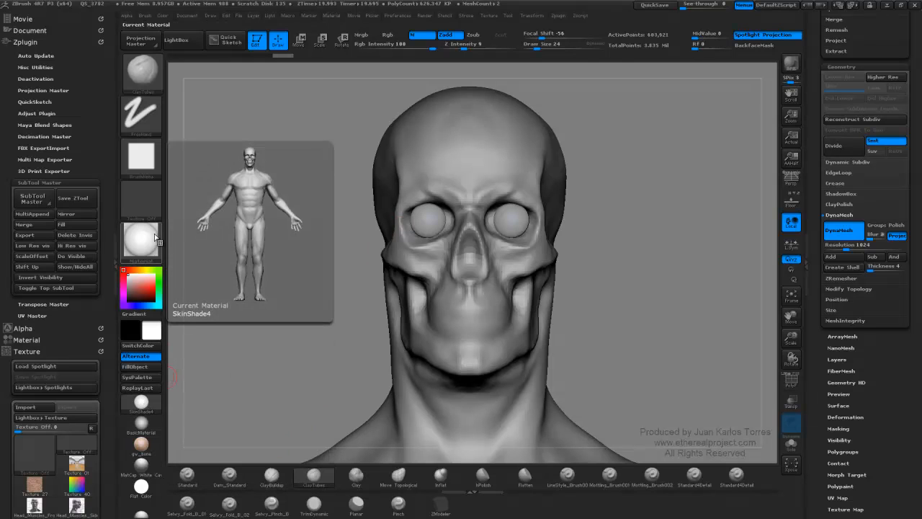
pyautogui.click(149, 244)
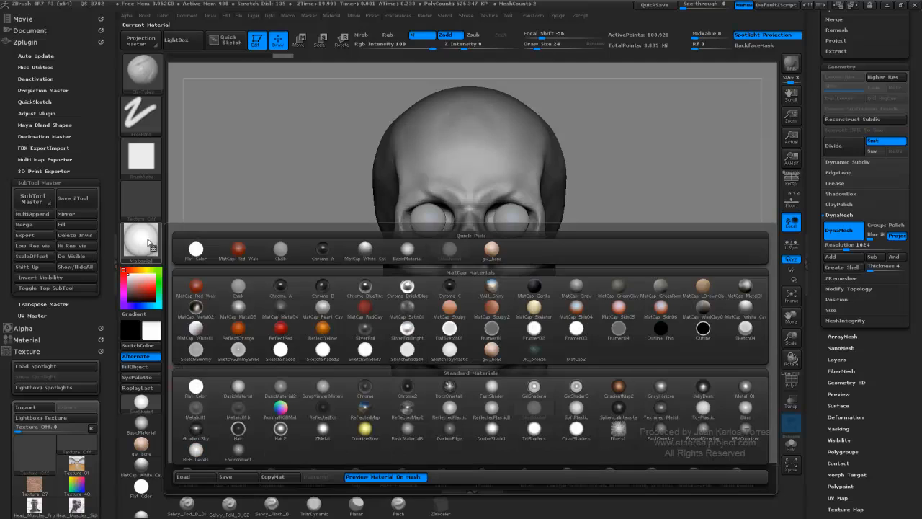
pyautogui.moveTo(237, 252)
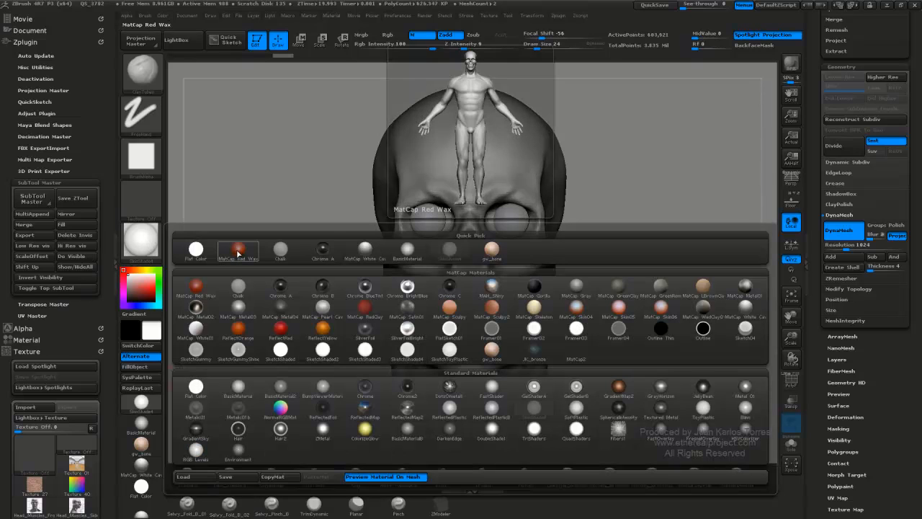
pyautogui.click(238, 251)
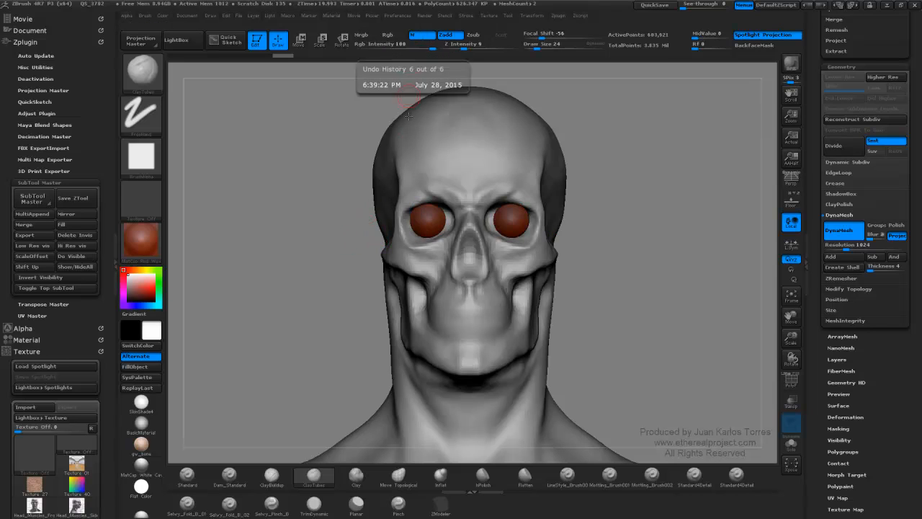
# Try a ClayTubes stroke in MatCap Red Wax down the side of the jaw below the cheekbone, and undo it.
pyautogui.moveTo(391, 217); pyautogui.dragTo(451, 210)
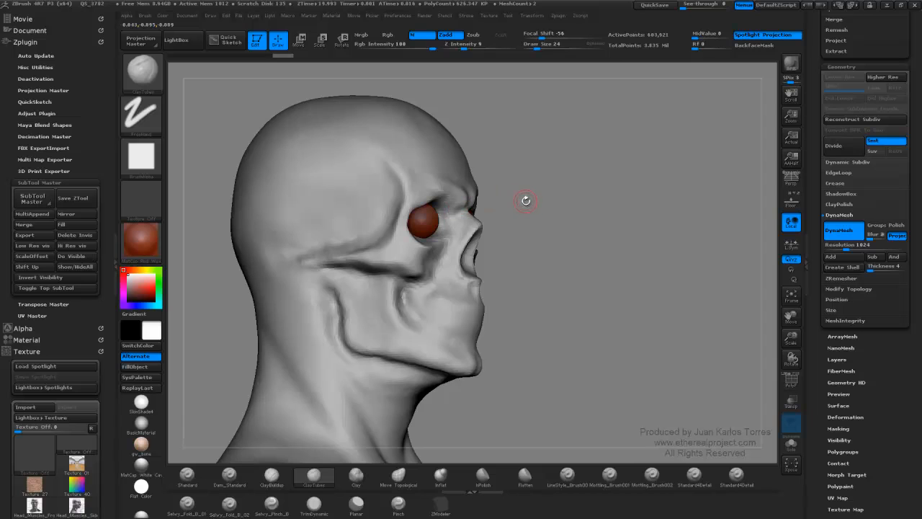
pyautogui.moveTo(531, 214)
pyautogui.keyDown('shift'); pyautogui.mouseDown()
pyautogui.moveTo(487, 196)
pyautogui.moveTo(515, 195)
pyautogui.moveTo(514, 215)
pyautogui.mouseUp(); pyautogui.keyUp('shift')
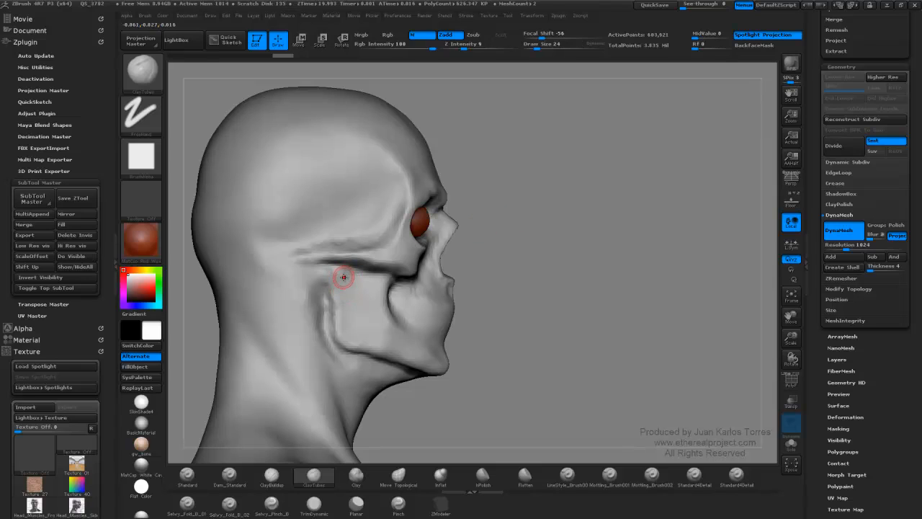
pyautogui.moveTo(337, 268)
pyautogui.mouseDown()
pyautogui.moveTo(340, 330)
pyautogui.moveTo(342, 270)
pyautogui.moveTo(352, 317)
pyautogui.mouseUp()
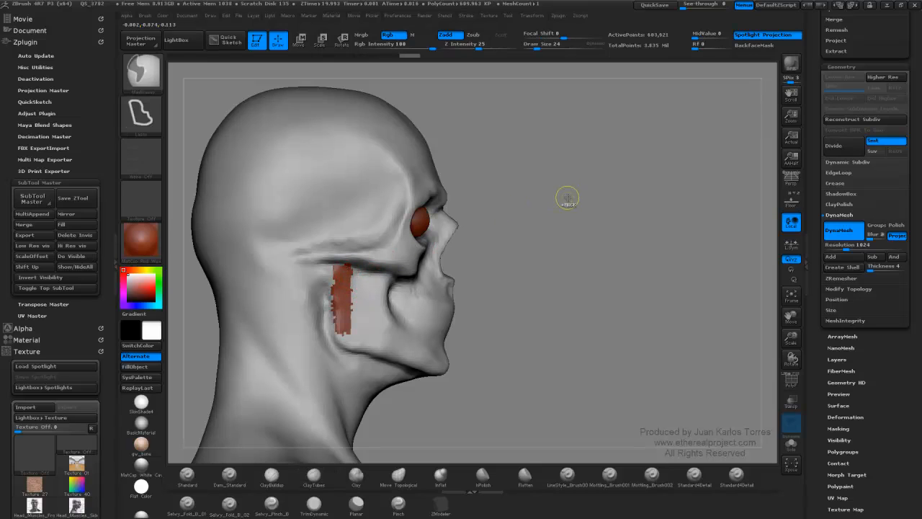
pyautogui.keyDown('ctrl'); pyautogui.moveTo(567, 197); pyautogui.dragTo(559, 204); pyautogui.keyUp('ctrl')
pyautogui.hotkey('ctrl', 'z')
pyautogui.hotkey('ctrl', 'z')
pyautogui.hotkey('ctrl', 'z')
pyautogui.hotkey('ctrl', 'z')
pyautogui.hotkey('ctrl', 'z')
pyautogui.hotkey('ctrl', 'z')
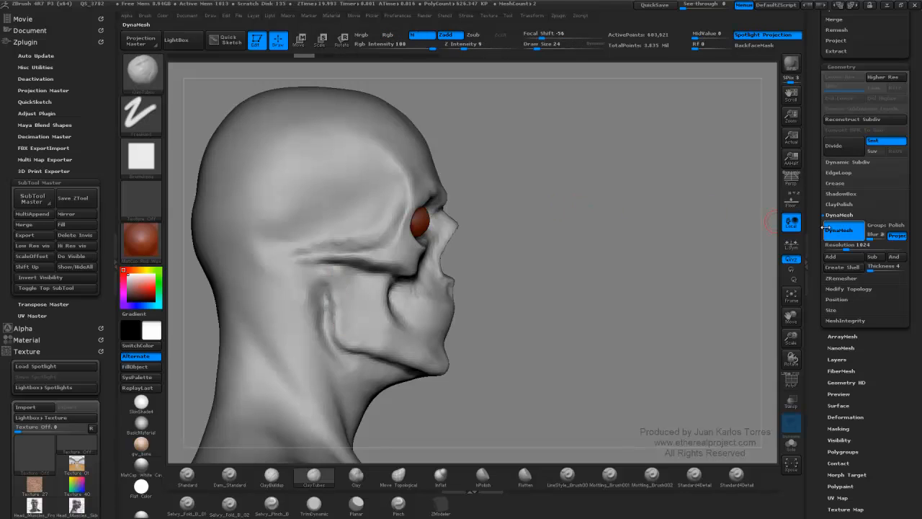
# Test a red wax stroke on the jaw in a new layer, undo the stroke, and delete the layer.
pyautogui.scroll(-3, 851, 257)
pyautogui.click(851, 257)
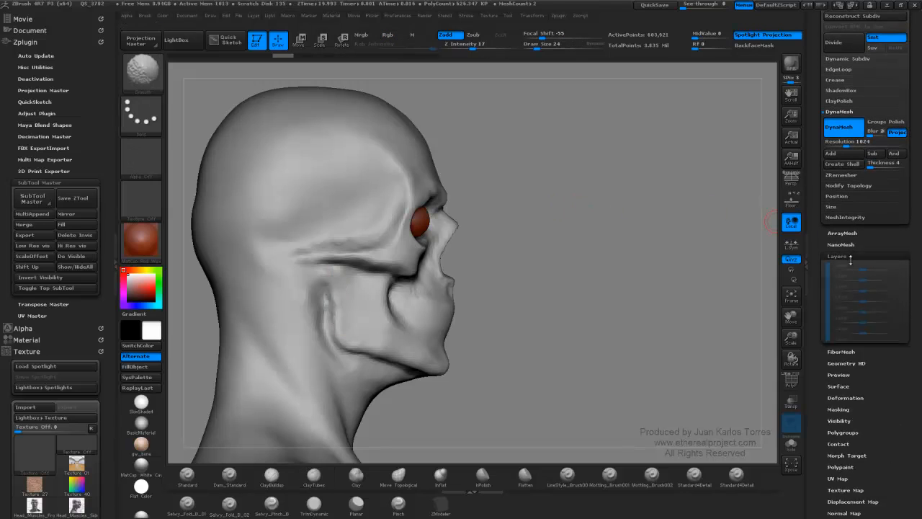
pyautogui.click(834, 383)
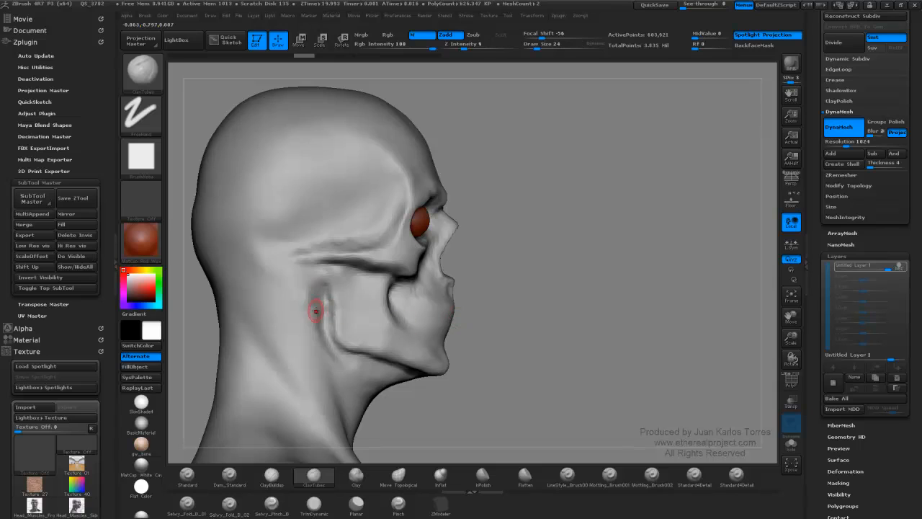
pyautogui.moveTo(330, 272); pyautogui.dragTo(336, 314)
pyautogui.hotkey('ctrl', 'z')
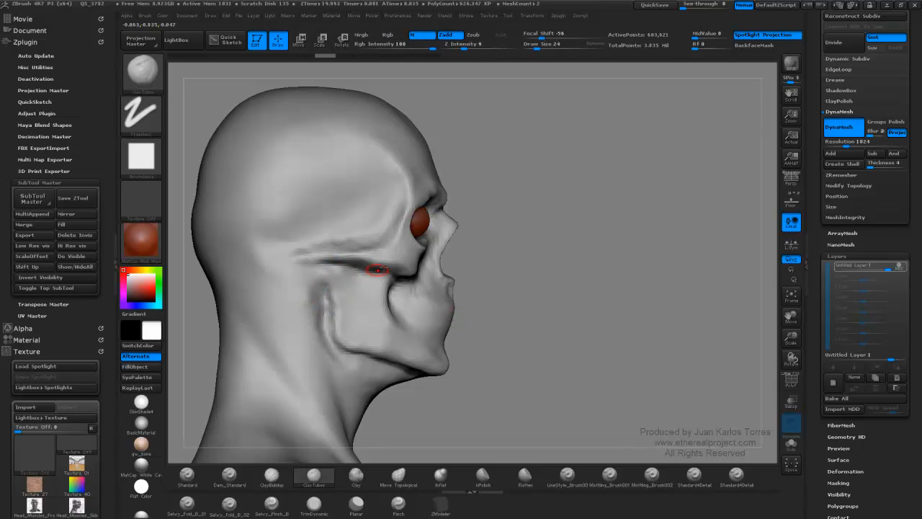
pyautogui.click(897, 267)
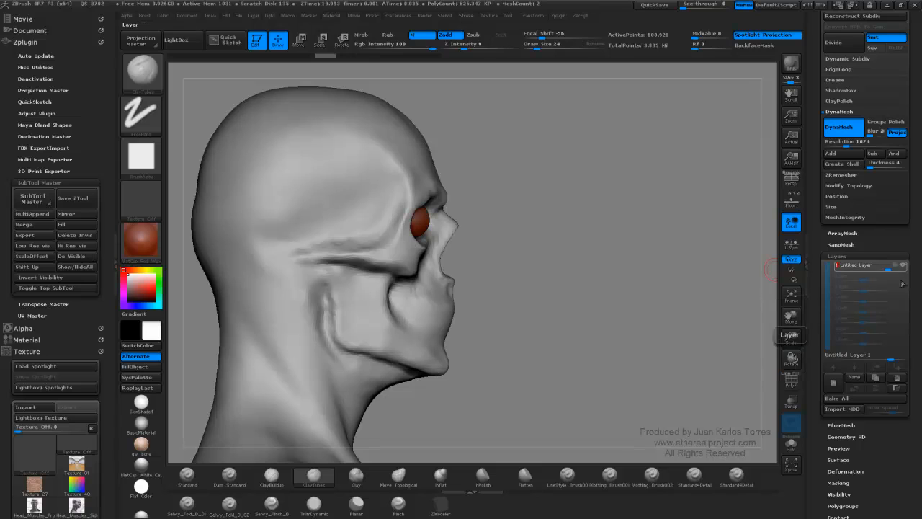
pyautogui.click(899, 379)
pyautogui.press('shift')
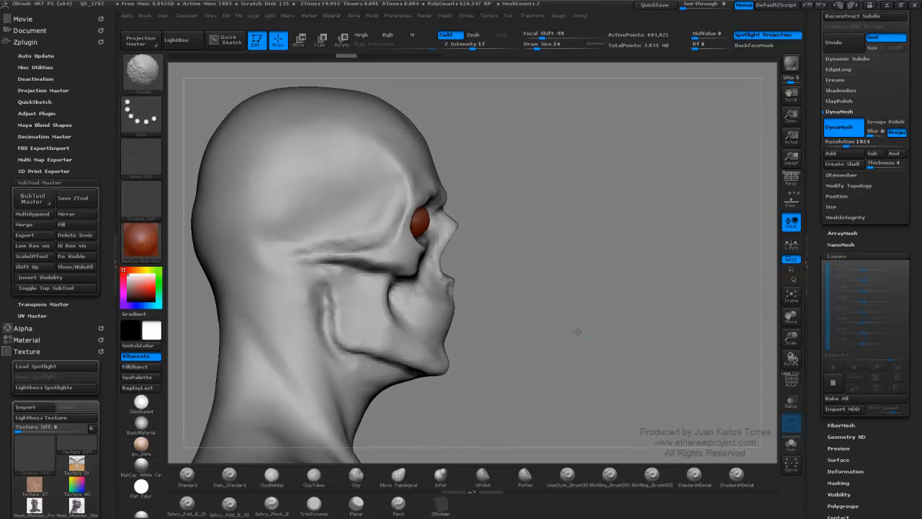
# Block in the masseter muscle from the cheekbone down to the jaw corner with ClayTubes strokes in MatCap Red Wax.
pyautogui.moveTo(336, 268)
pyautogui.mouseDown()
pyautogui.moveTo(338, 335)
pyautogui.moveTo(354, 268)
pyautogui.moveTo(360, 333)
pyautogui.moveTo(371, 274)
pyautogui.moveTo(367, 314)
pyautogui.moveTo(381, 275)
pyautogui.moveTo(393, 281)
pyautogui.moveTo(382, 307)
pyautogui.moveTo(390, 285)
pyautogui.mouseUp()
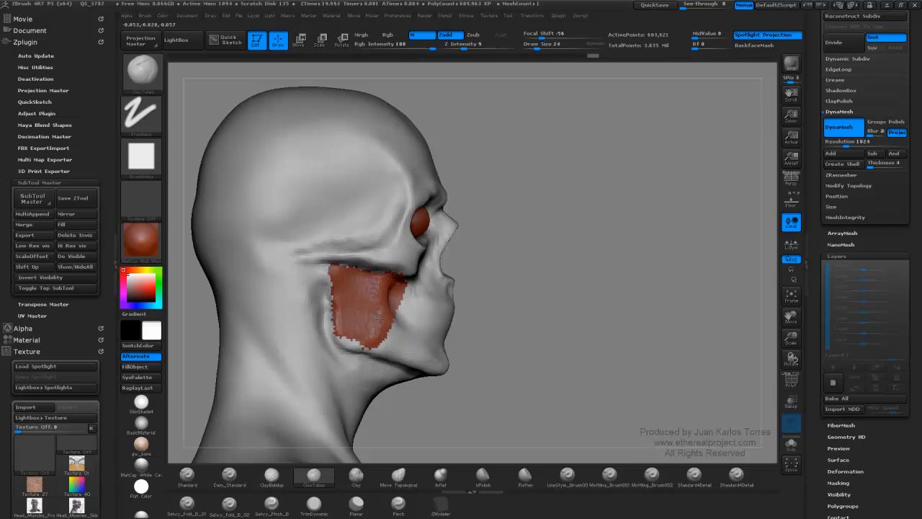
pyautogui.moveTo(391, 307); pyautogui.dragTo(354, 324)
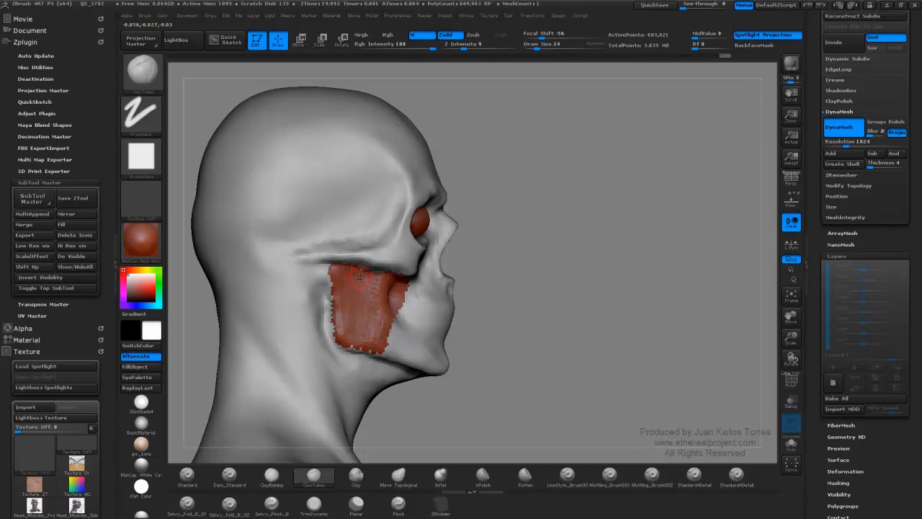
pyautogui.moveTo(362, 315)
pyautogui.mouseDown()
pyautogui.moveTo(382, 285)
pyautogui.moveTo(401, 282)
pyautogui.mouseUp()
pyautogui.moveTo(497, 294); pyautogui.dragTo(407, 289)
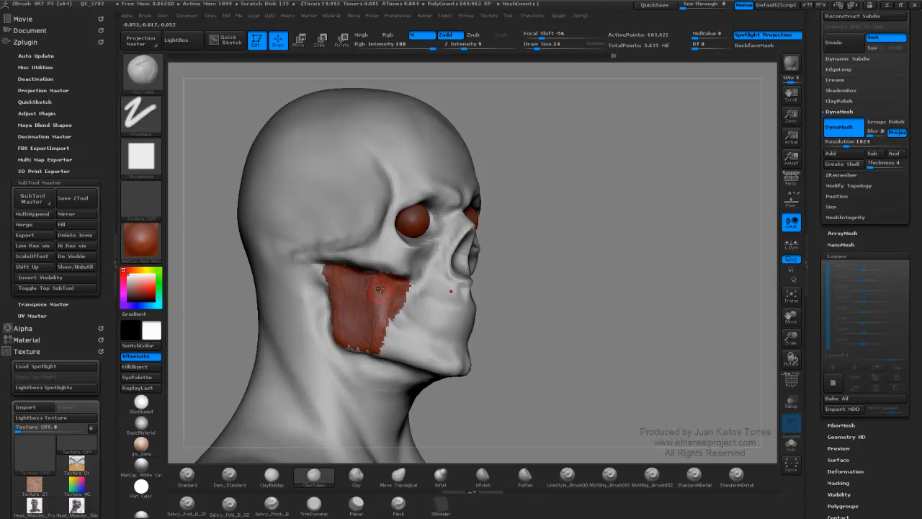
pyautogui.moveTo(388, 288); pyautogui.dragTo(415, 282, button='right')
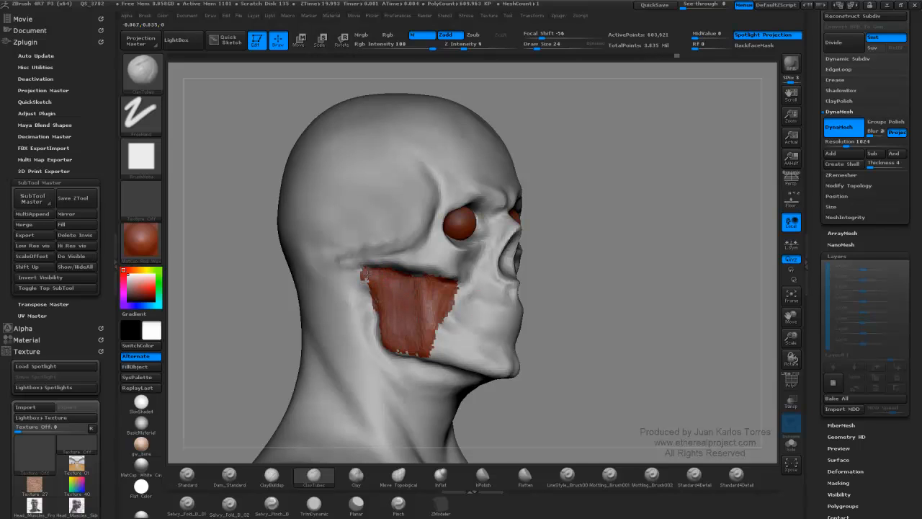
pyautogui.moveTo(367, 274); pyautogui.dragTo(373, 331)
pyautogui.moveTo(384, 338); pyautogui.dragTo(385, 287, button='right')
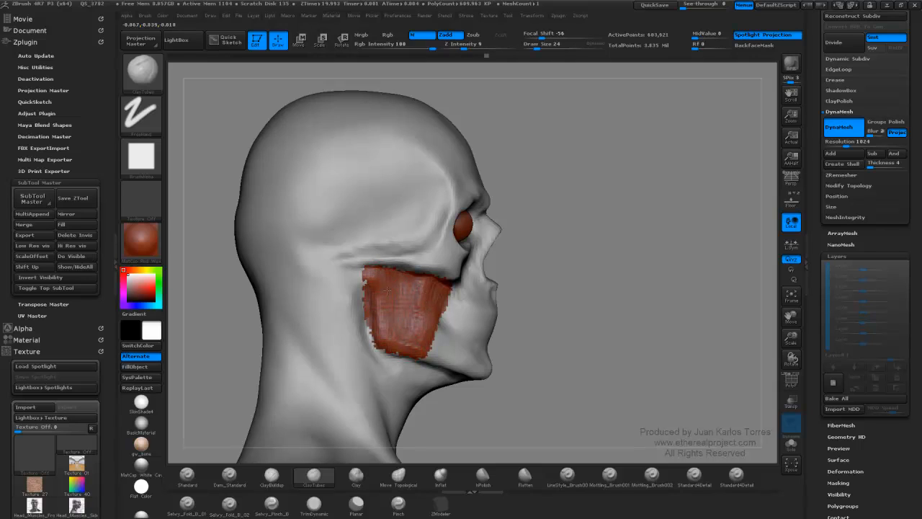
pyautogui.moveTo(405, 341); pyautogui.dragTo(421, 342)
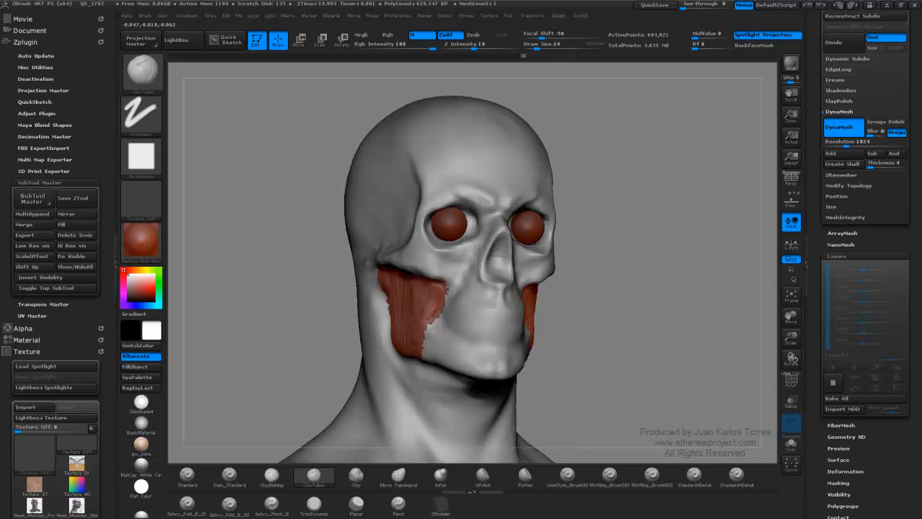
pyautogui.moveTo(425, 310)
pyautogui.mouseDown()
pyautogui.moveTo(427, 286)
pyautogui.moveTo(410, 327)
pyautogui.mouseUp()
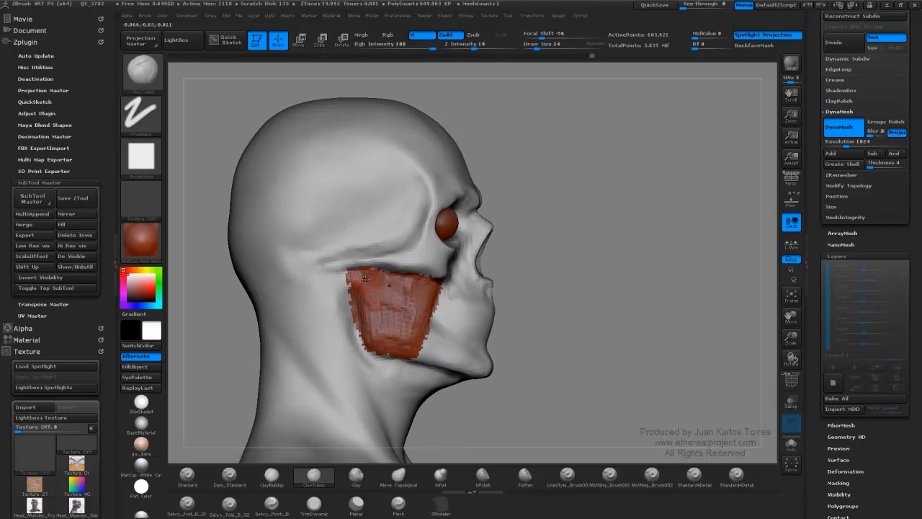
# Build up vertical muscle fibres along the masseter with the ClayBuildup brush at Z Intensity 20.
pyautogui.click(272, 475)
pyautogui.moveTo(358, 272)
pyautogui.mouseDown()
pyautogui.moveTo(372, 317)
pyautogui.moveTo(378, 303)
pyautogui.moveTo(388, 317)
pyautogui.moveTo(405, 285)
pyautogui.moveTo(409, 337)
pyautogui.moveTo(416, 329)
pyautogui.mouseUp()
pyautogui.moveTo(398, 285)
pyautogui.mouseDown(button='right')
pyautogui.moveTo(317, 242)
pyautogui.moveTo(394, 283)
pyautogui.mouseUp(button='right')
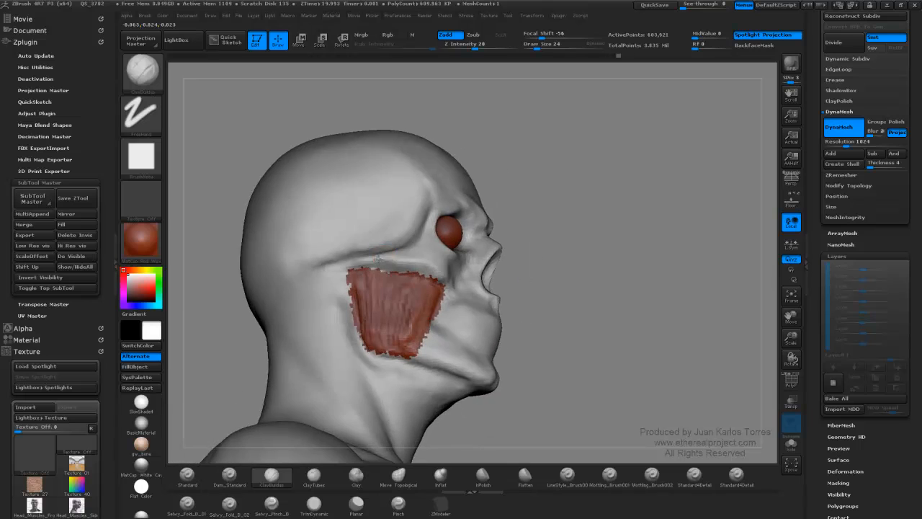
pyautogui.moveTo(394, 281)
pyautogui.mouseDown()
pyautogui.moveTo(376, 284)
pyautogui.moveTo(379, 331)
pyautogui.moveTo(367, 317)
pyautogui.moveTo(372, 328)
pyautogui.moveTo(390, 311)
pyautogui.moveTo(395, 336)
pyautogui.moveTo(423, 333)
pyautogui.moveTo(372, 336)
pyautogui.moveTo(393, 345)
pyautogui.mouseUp()
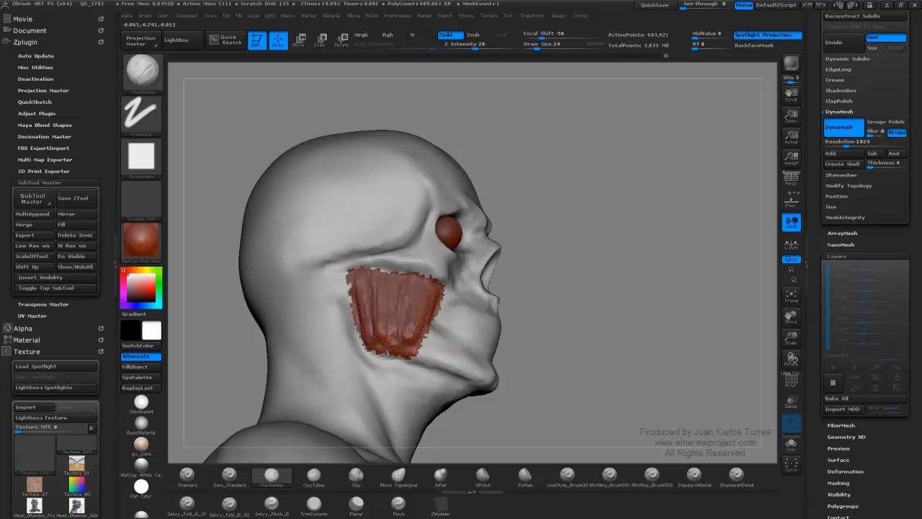
pyautogui.moveTo(359, 303)
pyautogui.mouseDown()
pyautogui.moveTo(353, 279)
pyautogui.moveTo(370, 317)
pyautogui.mouseUp()
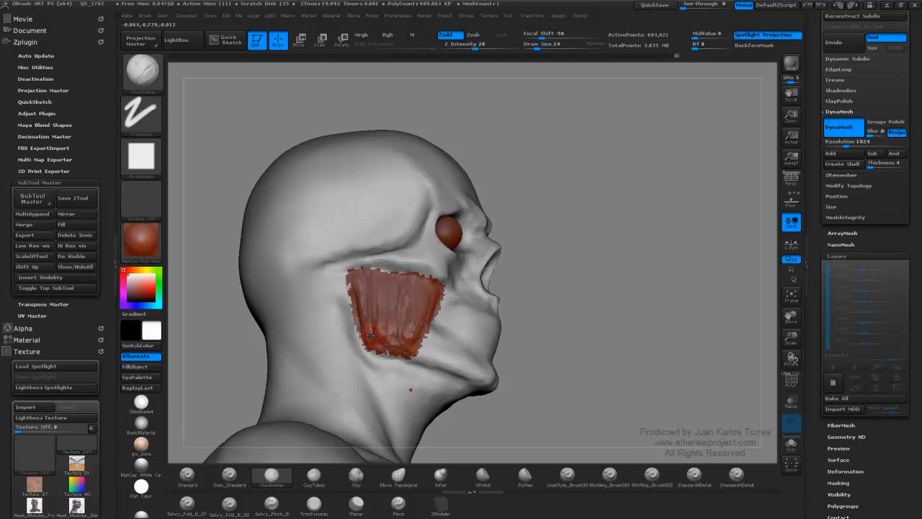
# Smooth the masseter's surface, raising the Smooth brush's Z Intensity to 100 for stronger smoothing and lowering it again after the pass.
pyautogui.moveTo(449, 423)
pyautogui.mouseDown()
pyautogui.moveTo(350, 278)
pyautogui.moveTo(325, 315)
pyautogui.moveTo(365, 289)
pyautogui.moveTo(403, 327)
pyautogui.mouseUp()
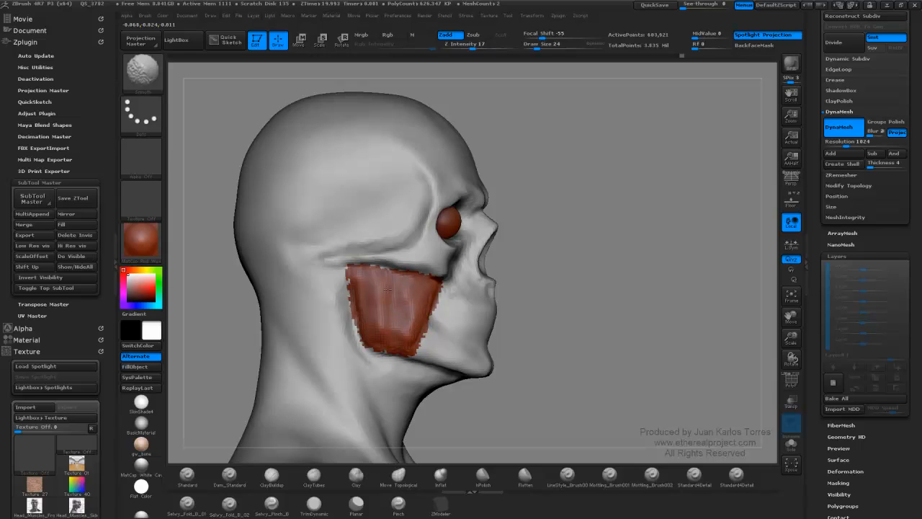
pyautogui.moveTo(394, 291)
pyautogui.keyDown('shift'); pyautogui.mouseDown()
pyautogui.moveTo(392, 330)
pyautogui.moveTo(401, 290)
pyautogui.moveTo(404, 334)
pyautogui.moveTo(393, 333)
pyautogui.mouseUp(); pyautogui.keyUp('shift')
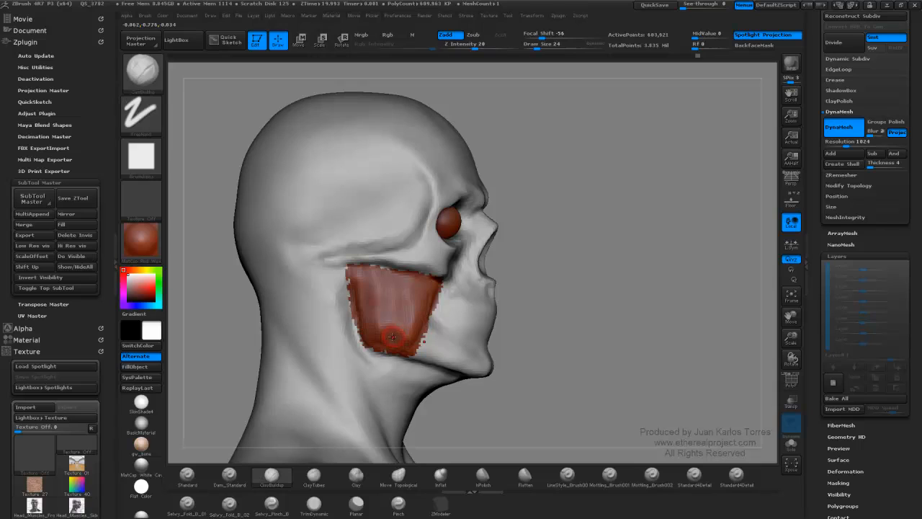
pyautogui.press('shift')
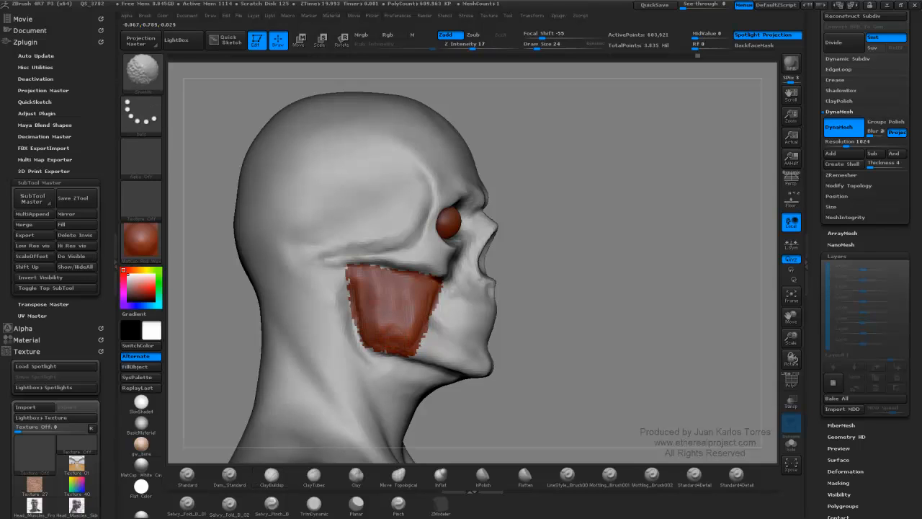
pyautogui.keyDown('shift'); pyautogui.moveTo(473, 46); pyautogui.dragTo(525, 44); pyautogui.keyUp('shift')
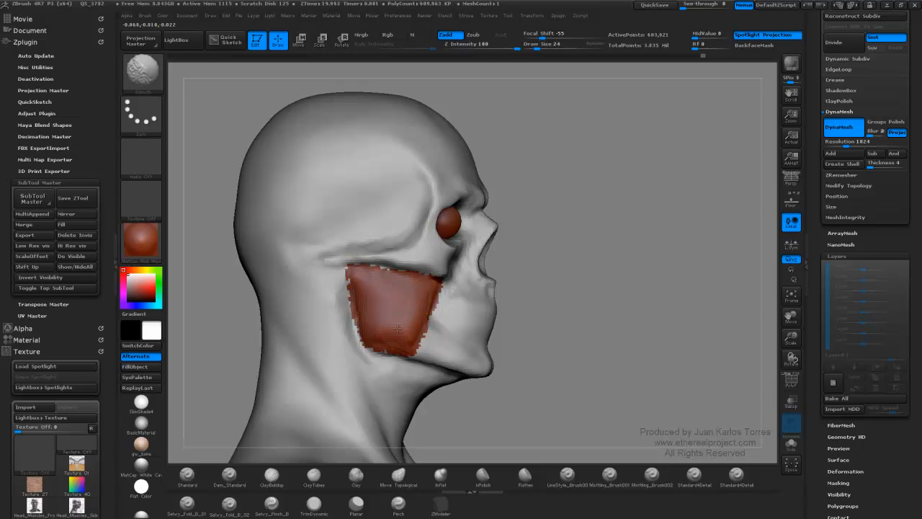
pyautogui.moveTo(536, 292); pyautogui.dragTo(317, 314)
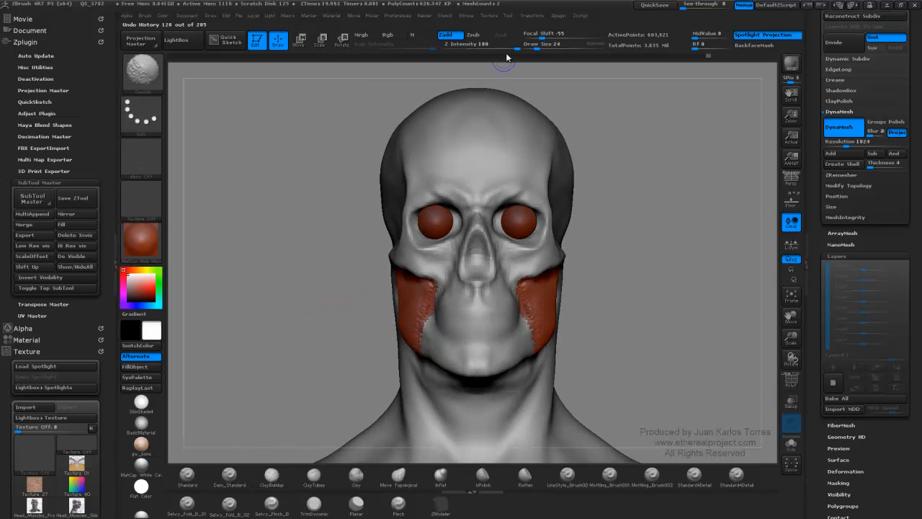
pyautogui.keyDown('shift'); pyautogui.moveTo(506, 47); pyautogui.dragTo(490, 46); pyautogui.keyUp('shift')
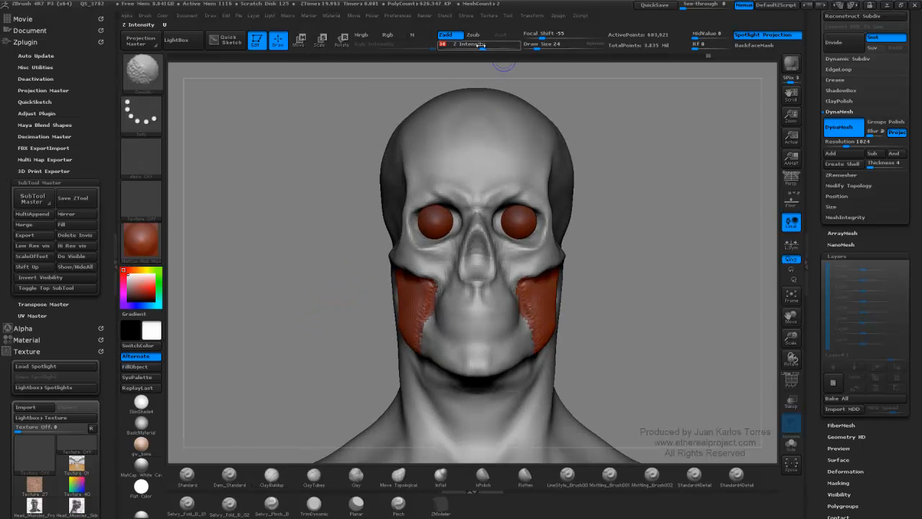
# Return to a side view of the masseter and set the ClayBuildup brush's draw size to 45.
pyautogui.moveTo(289, 279); pyautogui.dragTo(557, 291)
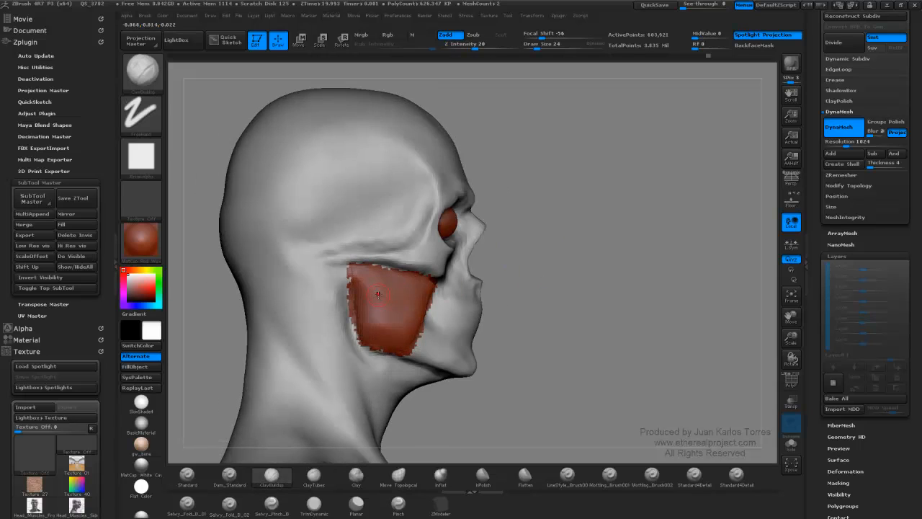
pyautogui.press('space')
pyautogui.moveTo(376, 298); pyautogui.dragTo(381, 298)
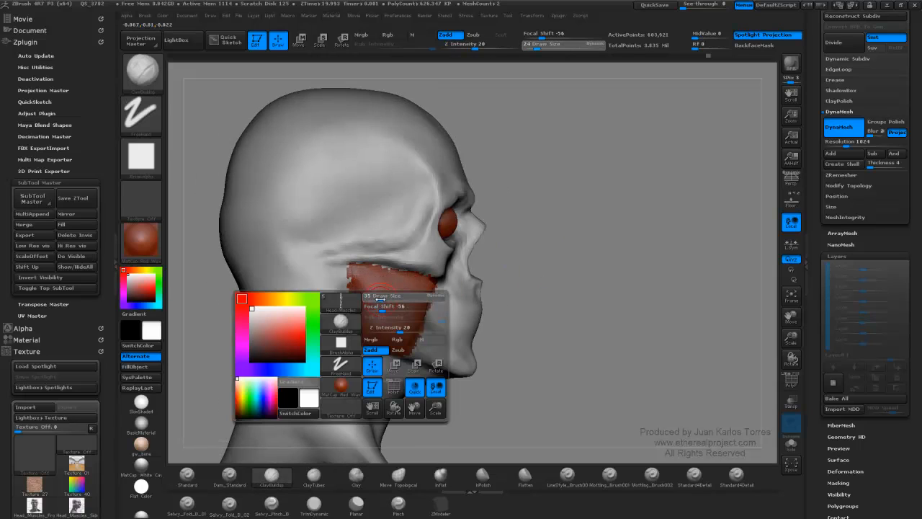
# Lasso-mask the skull, face, jaw and neck around the masseter, leaving the red muscle area unmasked.
pyautogui.moveTo(283, 268)
pyautogui.keyDown('ctrl'); pyautogui.mouseDown()
pyautogui.moveTo(441, 276)
pyautogui.moveTo(486, 231)
pyautogui.moveTo(203, 173)
pyautogui.mouseUp(); pyautogui.keyUp('ctrl')
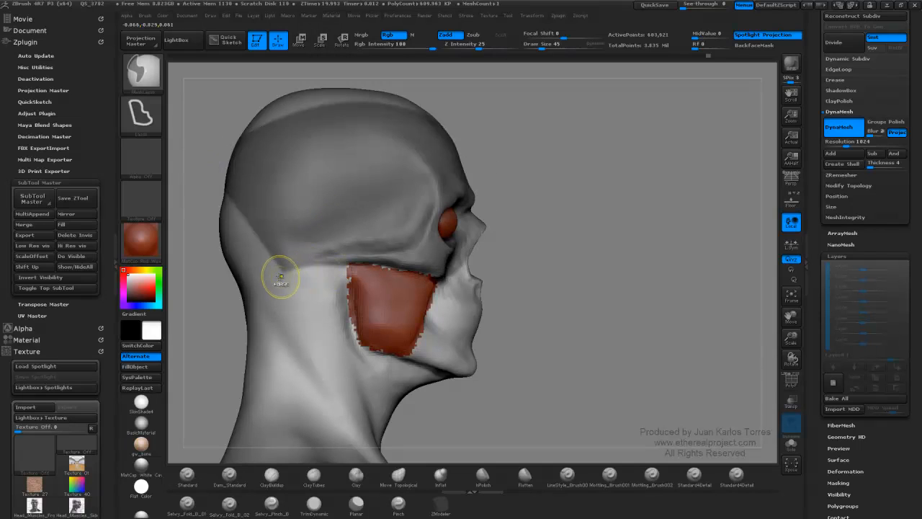
pyautogui.moveTo(278, 274)
pyautogui.keyDown('ctrl'); pyautogui.mouseDown()
pyautogui.moveTo(318, 261)
pyautogui.moveTo(470, 283)
pyautogui.mouseUp(); pyautogui.keyUp('ctrl')
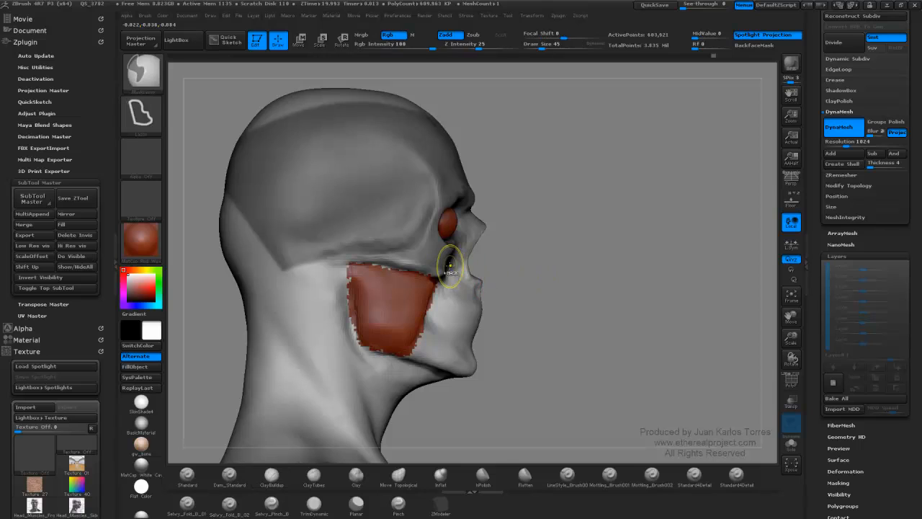
pyautogui.moveTo(451, 267)
pyautogui.keyDown('ctrl'); pyautogui.mouseDown()
pyautogui.moveTo(423, 324)
pyautogui.moveTo(446, 407)
pyautogui.moveTo(508, 254)
pyautogui.mouseUp(); pyautogui.keyUp('ctrl')
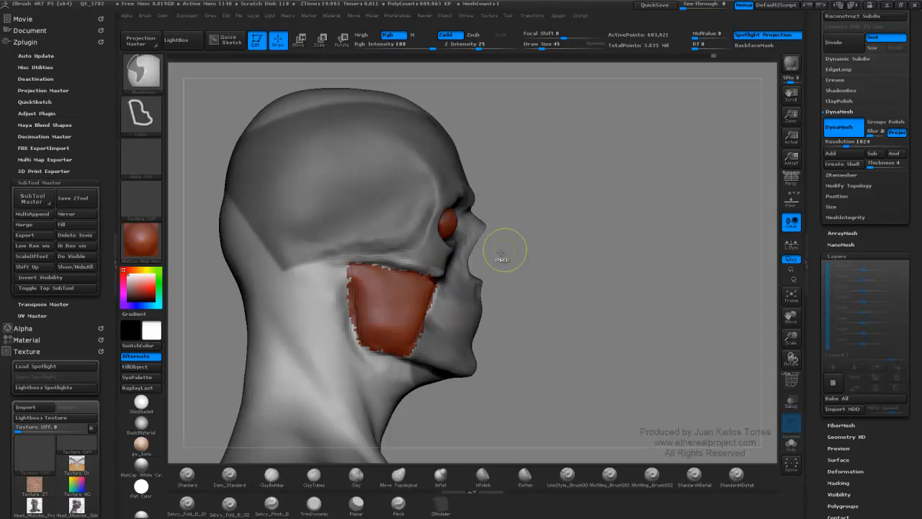
pyautogui.moveTo(448, 261)
pyautogui.keyDown('ctrl'); pyautogui.mouseDown()
pyautogui.moveTo(426, 317)
pyautogui.moveTo(612, 296)
pyautogui.mouseUp(); pyautogui.keyUp('ctrl')
pyautogui.moveTo(468, 397)
pyautogui.keyDown('ctrl'); pyautogui.mouseDown()
pyautogui.moveTo(418, 362)
pyautogui.moveTo(309, 342)
pyautogui.moveTo(181, 432)
pyautogui.moveTo(187, 461)
pyautogui.mouseUp(); pyautogui.keyUp('ctrl')
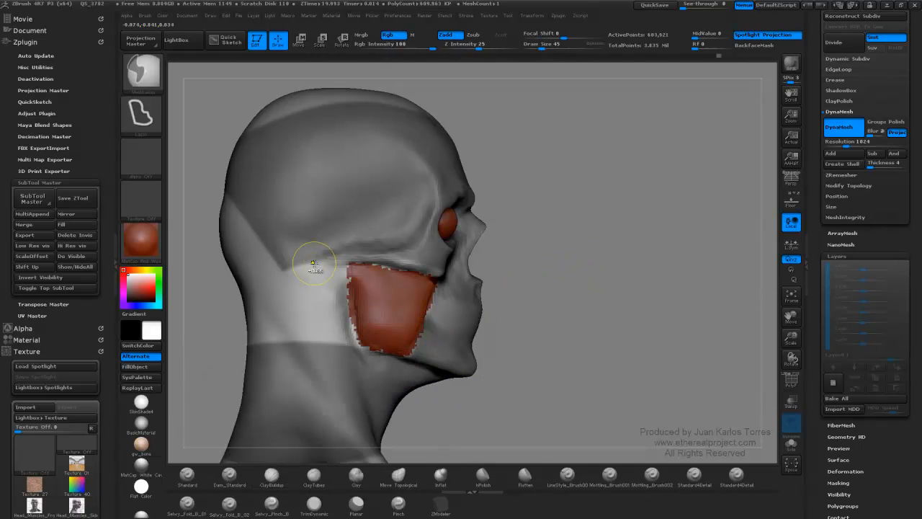
pyautogui.moveTo(191, 247)
pyautogui.keyDown('ctrl'); pyautogui.mouseDown()
pyautogui.moveTo(330, 243)
pyautogui.moveTo(348, 260)
pyautogui.moveTo(359, 347)
pyautogui.moveTo(233, 321)
pyautogui.moveTo(216, 288)
pyautogui.mouseUp(); pyautogui.keyUp('ctrl')
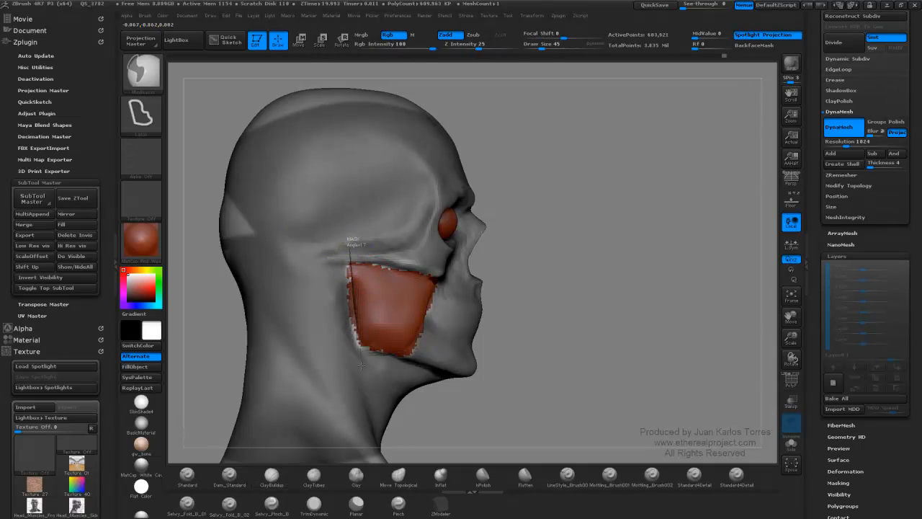
pyautogui.keyDown('ctrl'); pyautogui.moveTo(360, 366); pyautogui.dragTo(252, 245); pyautogui.keyUp('ctrl')
pyautogui.moveTo(365, 267)
pyautogui.keyDown('ctrl'); pyautogui.mouseDown()
pyautogui.moveTo(379, 296)
pyautogui.moveTo(375, 281)
pyautogui.moveTo(370, 308)
pyautogui.moveTo(374, 282)
pyautogui.mouseUp(); pyautogui.keyUp('ctrl')
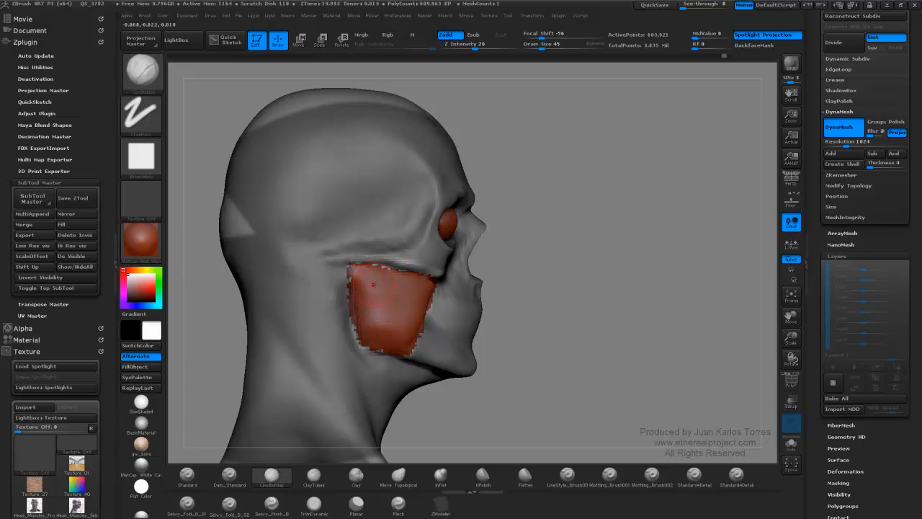
# Sculpt long vertical fibres down the unmasked masseter with ClayBuildup at Z Intensity 10.
pyautogui.press('space')
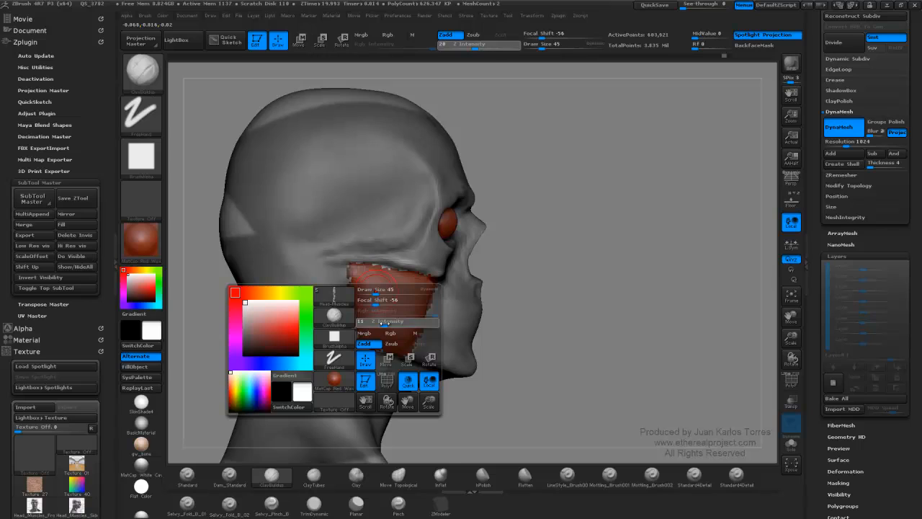
pyautogui.moveTo(382, 323); pyautogui.dragTo(379, 322)
pyautogui.moveTo(360, 261); pyautogui.dragTo(369, 328)
pyautogui.moveTo(373, 278); pyautogui.dragTo(387, 328)
pyautogui.moveTo(389, 259); pyautogui.dragTo(410, 330)
pyautogui.moveTo(418, 286); pyautogui.dragTo(411, 333)
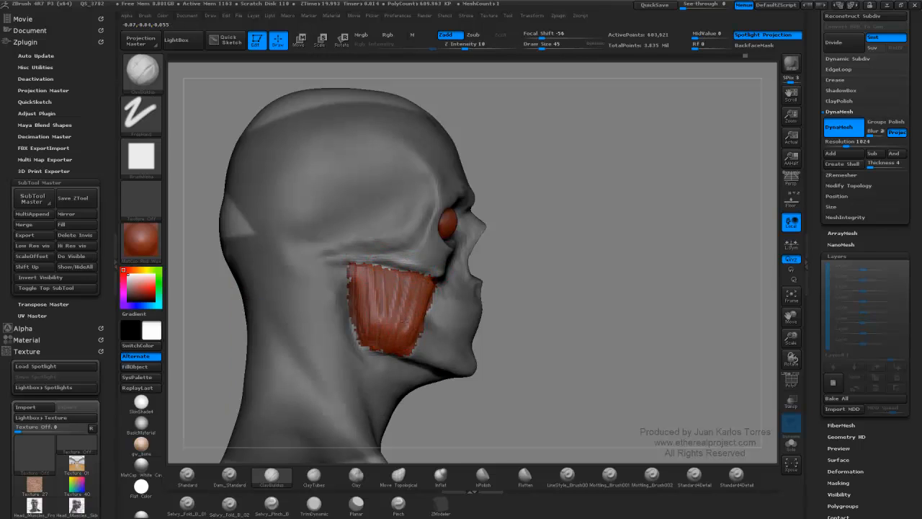
pyautogui.moveTo(396, 268)
pyautogui.mouseDown()
pyautogui.moveTo(395, 310)
pyautogui.moveTo(386, 310)
pyautogui.mouseUp()
pyautogui.moveTo(360, 260); pyautogui.dragTo(365, 306)
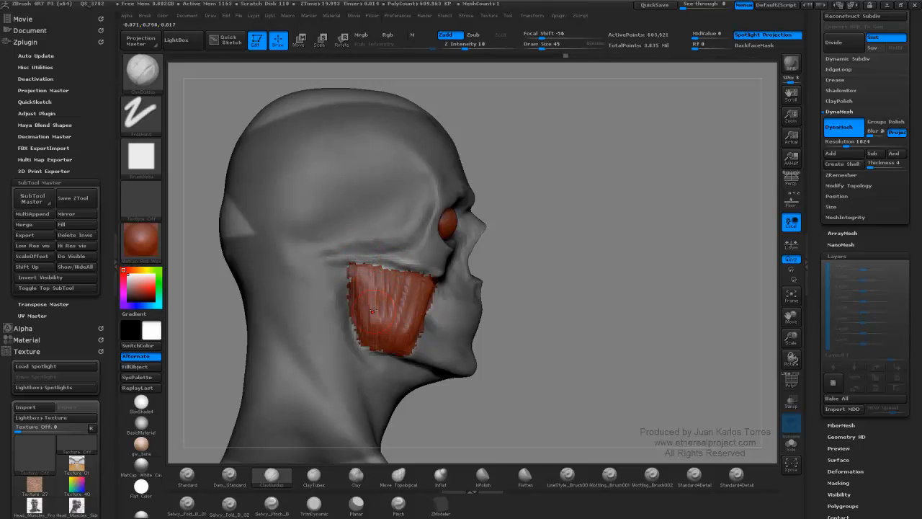
pyautogui.moveTo(392, 268); pyautogui.dragTo(393, 315)
pyautogui.moveTo(405, 276); pyautogui.dragTo(409, 317)
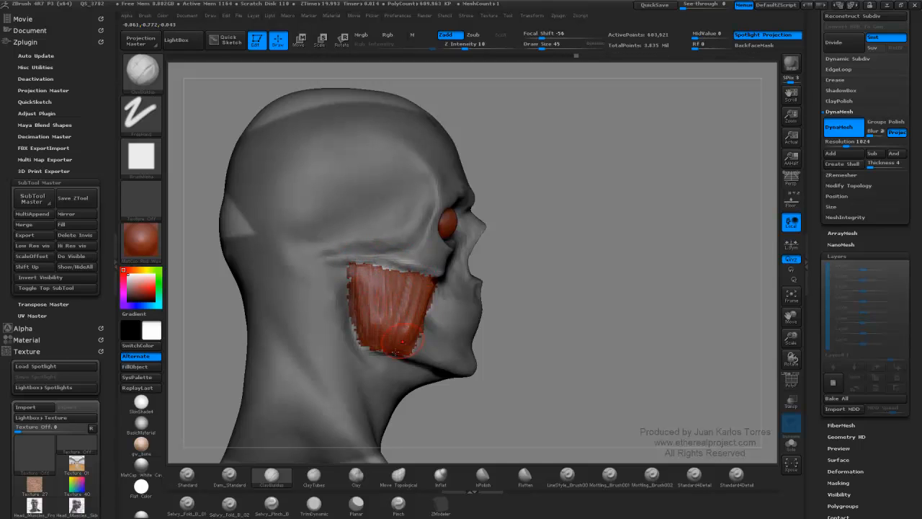
# Smooth the sculpted fibres across the whole masseter while the surrounding head stays masked.
pyautogui.moveTo(413, 238)
pyautogui.mouseDown(button='right')
pyautogui.moveTo(406, 200)
pyautogui.moveTo(416, 202)
pyautogui.moveTo(396, 228)
pyautogui.mouseUp(button='right')
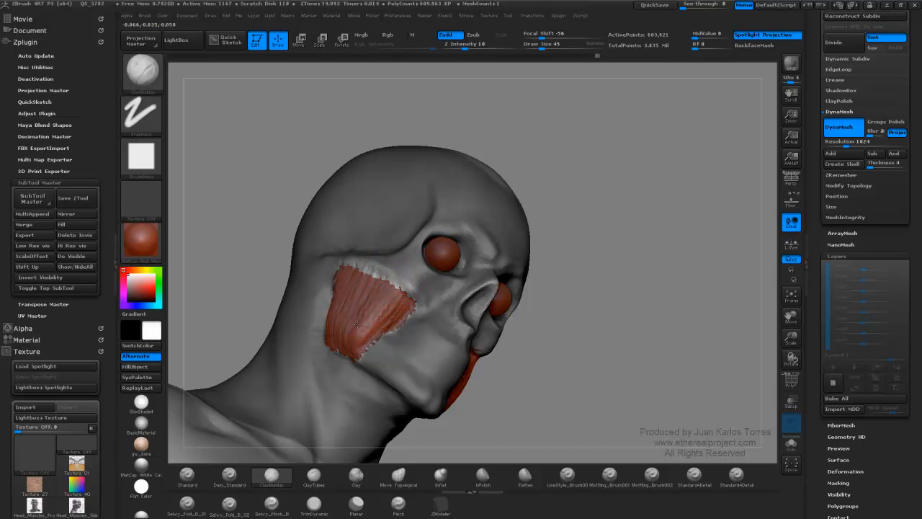
pyautogui.moveTo(338, 163)
pyautogui.mouseDown()
pyautogui.moveTo(325, 243)
pyautogui.moveTo(317, 238)
pyautogui.moveTo(312, 263)
pyautogui.moveTo(367, 249)
pyautogui.mouseUp()
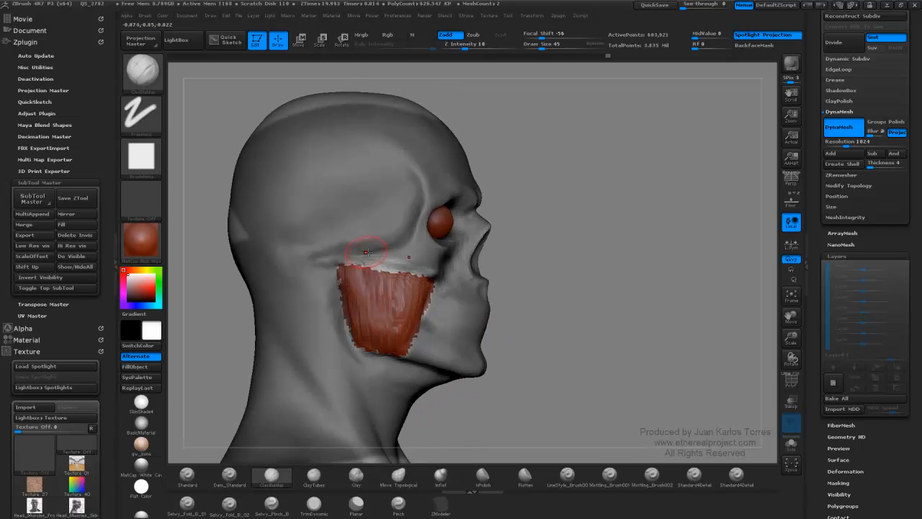
pyautogui.moveTo(368, 311)
pyautogui.keyDown('shift'); pyautogui.mouseDown()
pyautogui.moveTo(386, 284)
pyautogui.moveTo(408, 314)
pyautogui.mouseUp(); pyautogui.keyUp('shift')
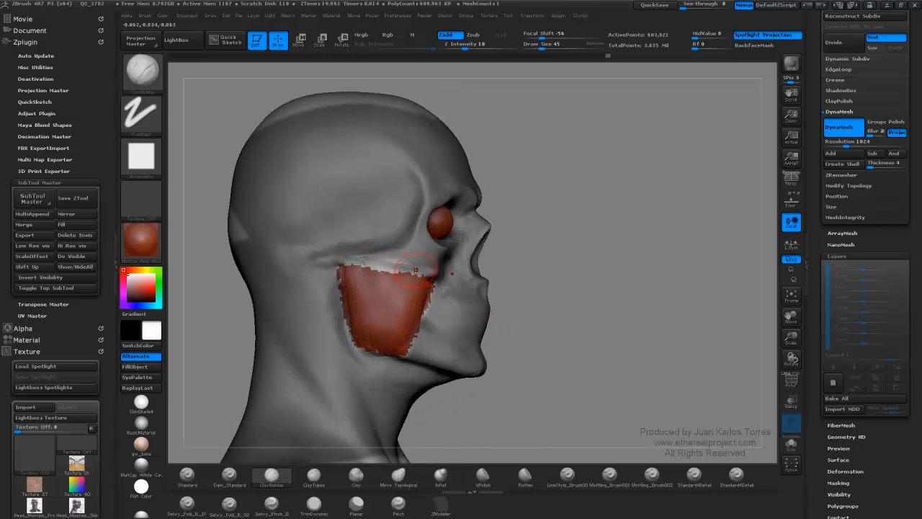
# Clear the mask around the masseter and recalculate the head's DynaMesh.
pyautogui.moveTo(386, 279)
pyautogui.mouseDown(button='right')
pyautogui.moveTo(334, 284)
pyautogui.moveTo(370, 287)
pyautogui.mouseUp(button='right')
pyautogui.keyDown('ctrl'); pyautogui.moveTo(262, 299); pyautogui.dragTo(239, 334); pyautogui.keyUp('ctrl')
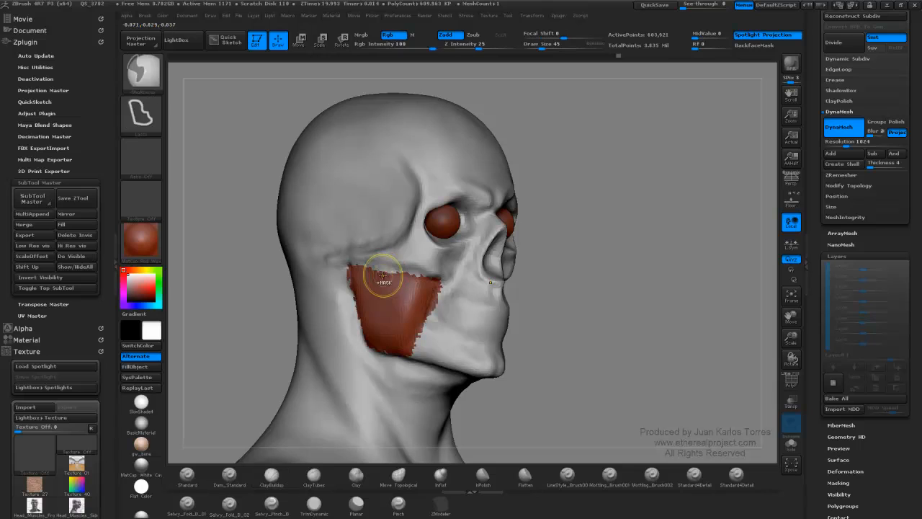
pyautogui.moveTo(475, 242); pyautogui.dragTo(496, 232, button='right')
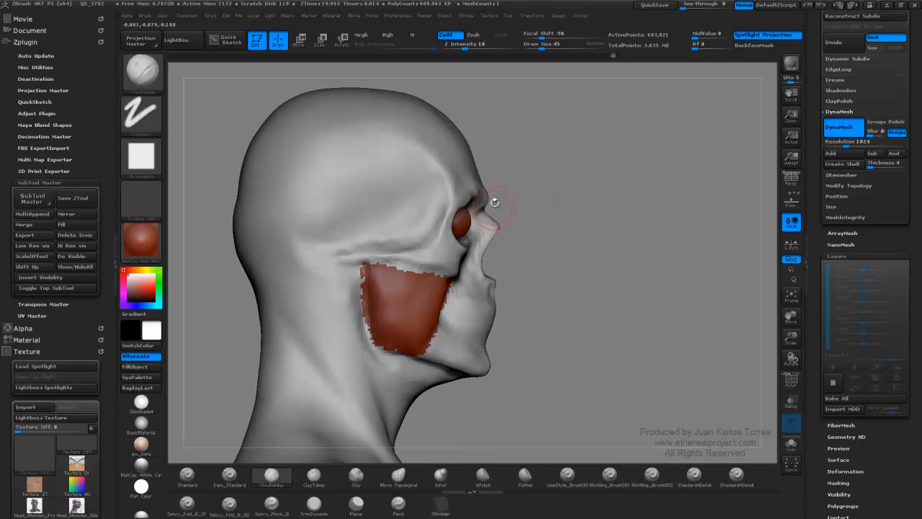
pyautogui.keyDown('ctrl'); pyautogui.moveTo(596, 162); pyautogui.dragTo(539, 184); pyautogui.keyUp('ctrl')
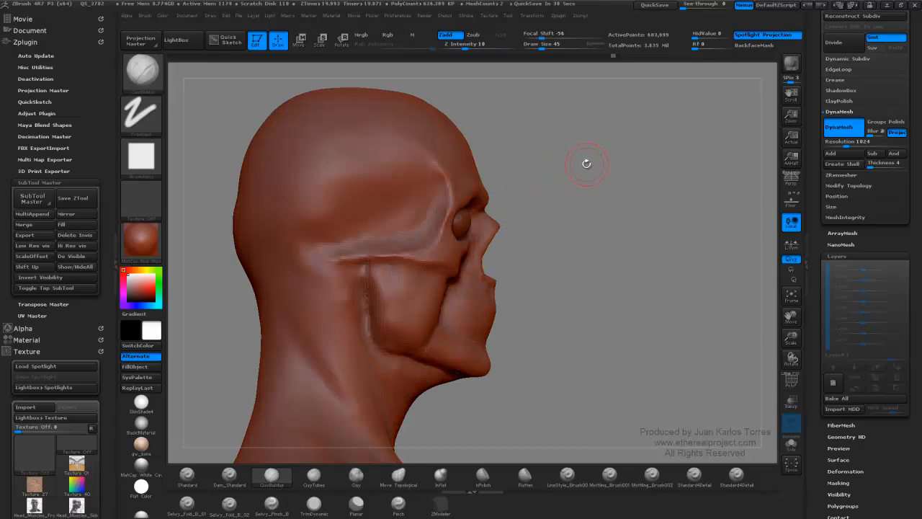
pyautogui.press('ctrl')
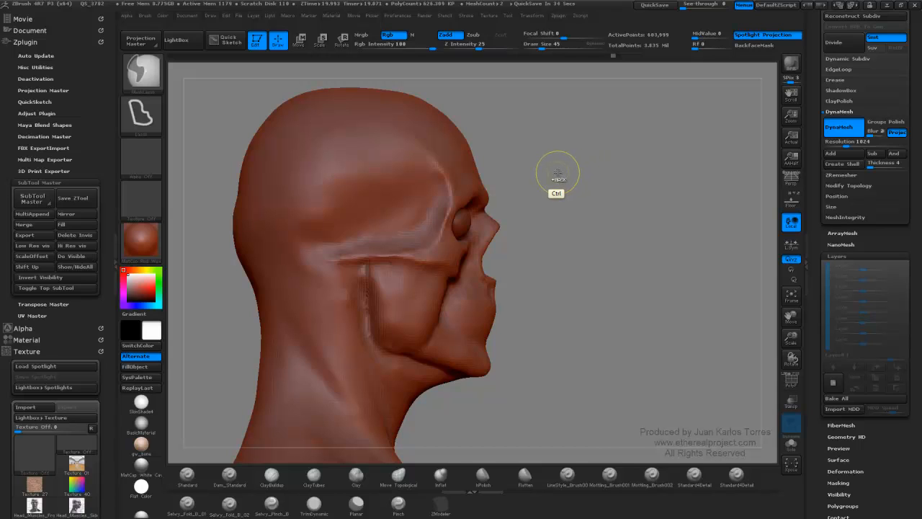
# Undo the last DynaMesh recalculation so the grey material around the masseter is restored.
pyautogui.moveTo(559, 167); pyautogui.dragTo(511, 156)
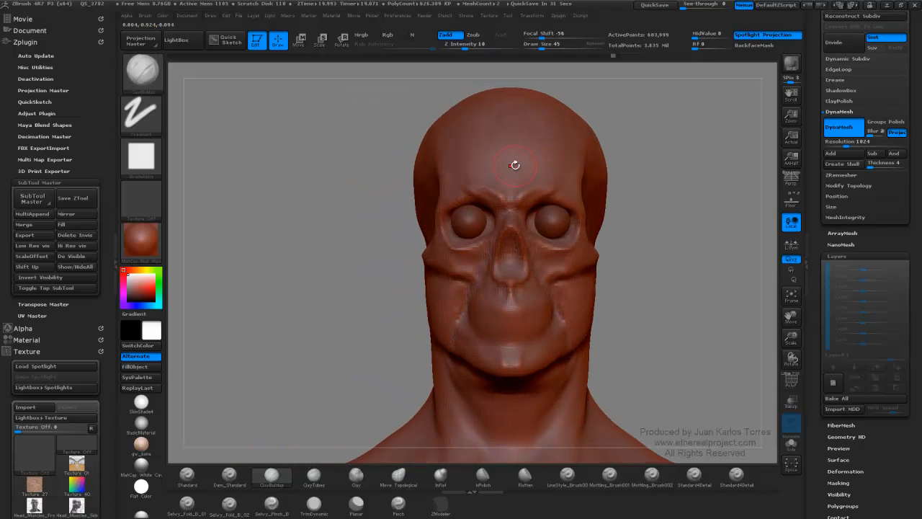
pyautogui.moveTo(383, 211); pyautogui.dragTo(468, 202)
pyautogui.keyDown('shift'); pyautogui.moveTo(576, 157); pyautogui.dragTo(565, 173); pyautogui.keyUp('shift')
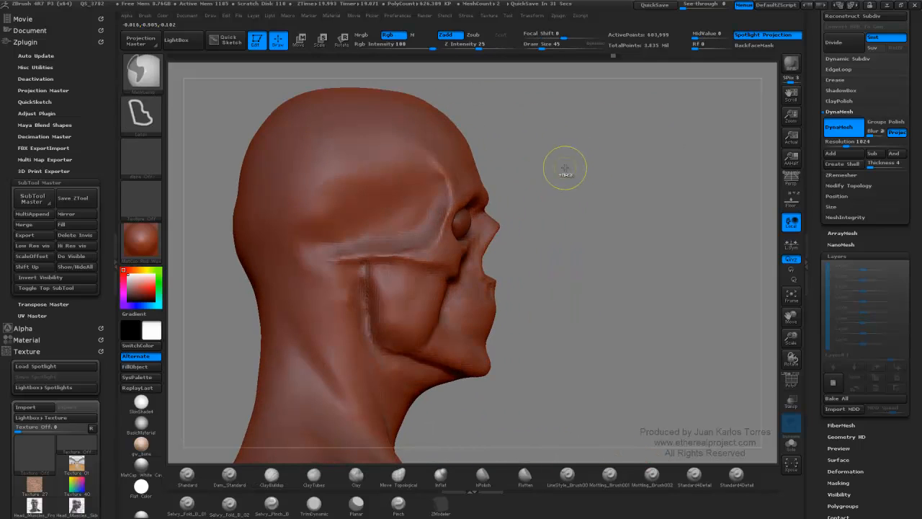
pyautogui.hotkey('ctrl', 'z')
pyautogui.hotkey('ctrl', 'z')
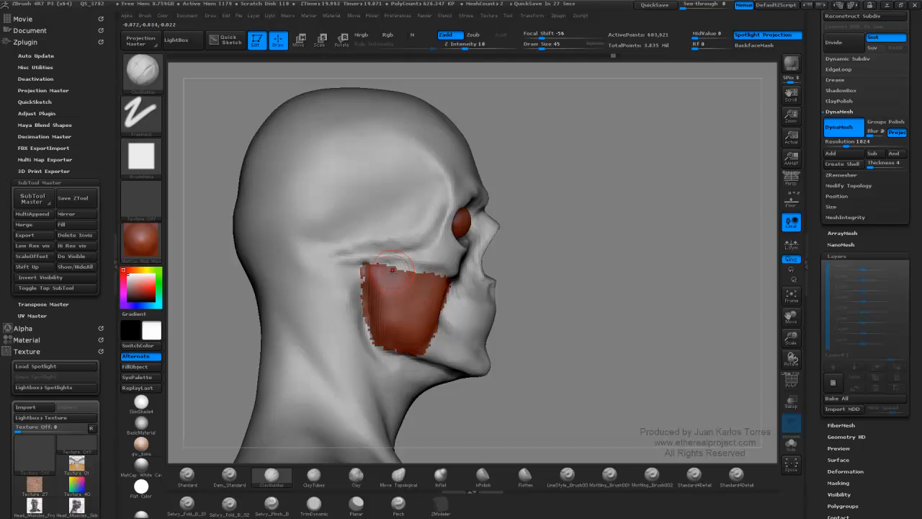
pyautogui.moveTo(383, 284)
pyautogui.mouseDown()
pyautogui.moveTo(394, 285)
pyautogui.moveTo(403, 270)
pyautogui.moveTo(419, 277)
pyautogui.mouseUp()
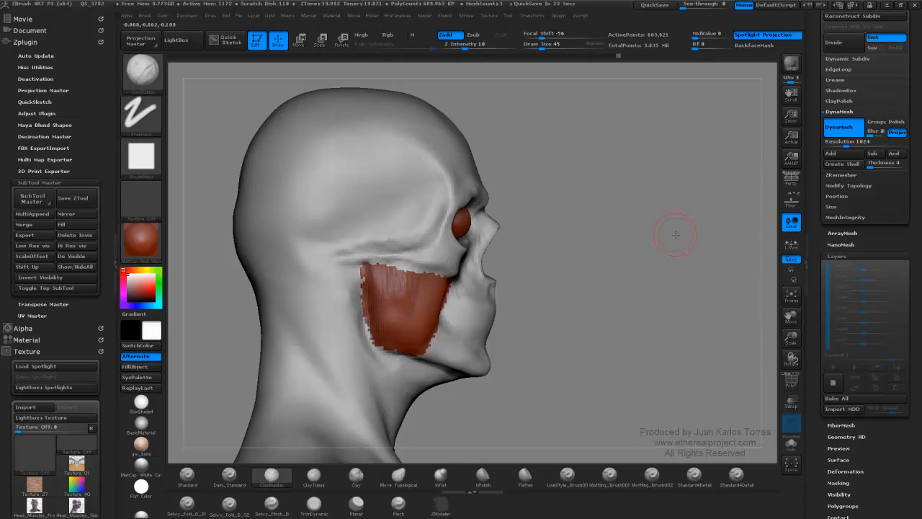
pyautogui.moveTo(676, 234); pyautogui.dragTo(651, 227)
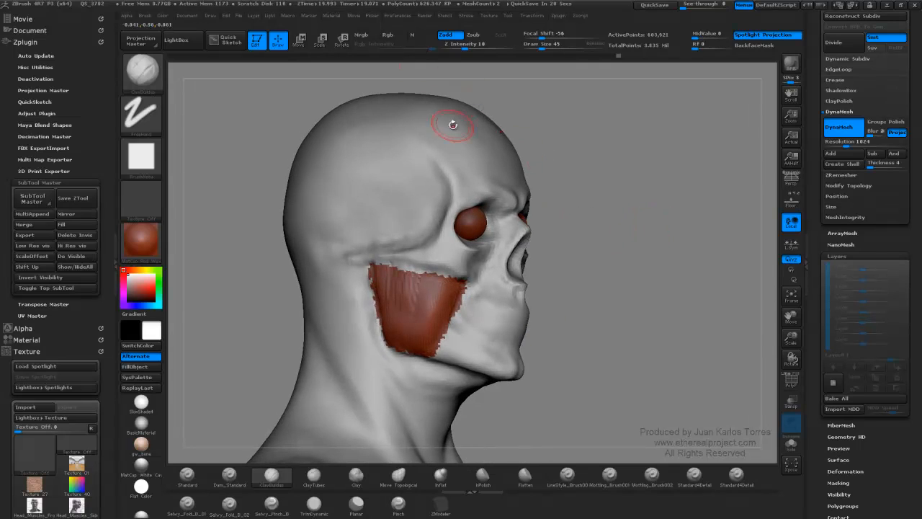
pyautogui.moveTo(620, 173); pyautogui.dragTo(590, 190)
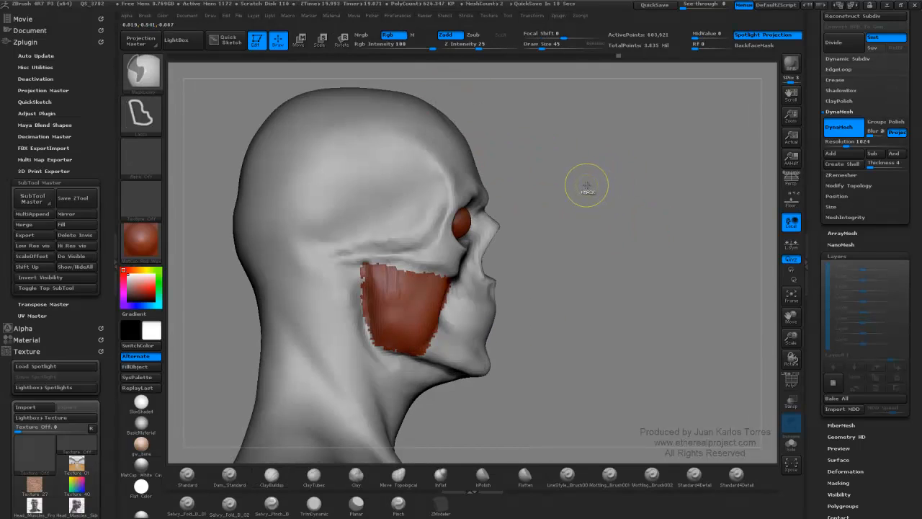
# Enable the material channel for ClayBuildup and sculpt vertical red fibres down the masseter from its cheekbone edge.
pyautogui.click(423, 35)
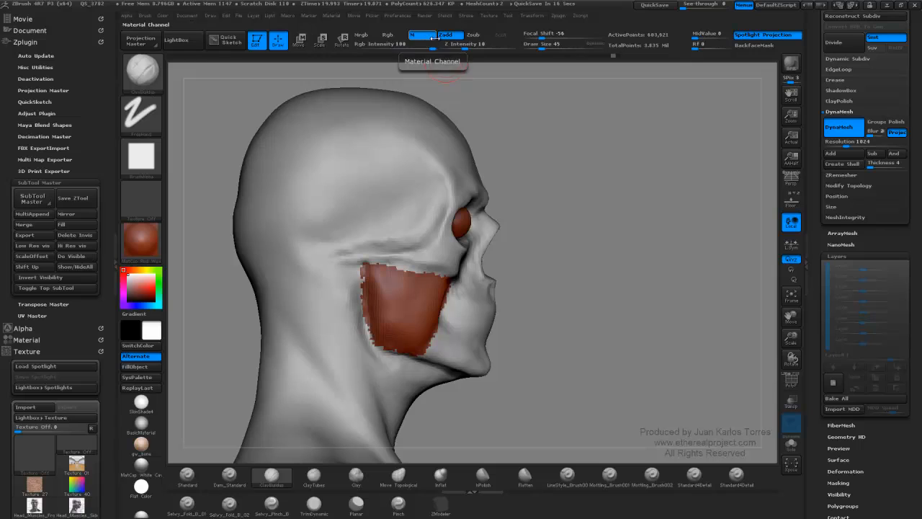
pyautogui.moveTo(376, 269)
pyautogui.mouseDown()
pyautogui.moveTo(390, 253)
pyautogui.moveTo(429, 258)
pyautogui.moveTo(428, 288)
pyautogui.mouseUp()
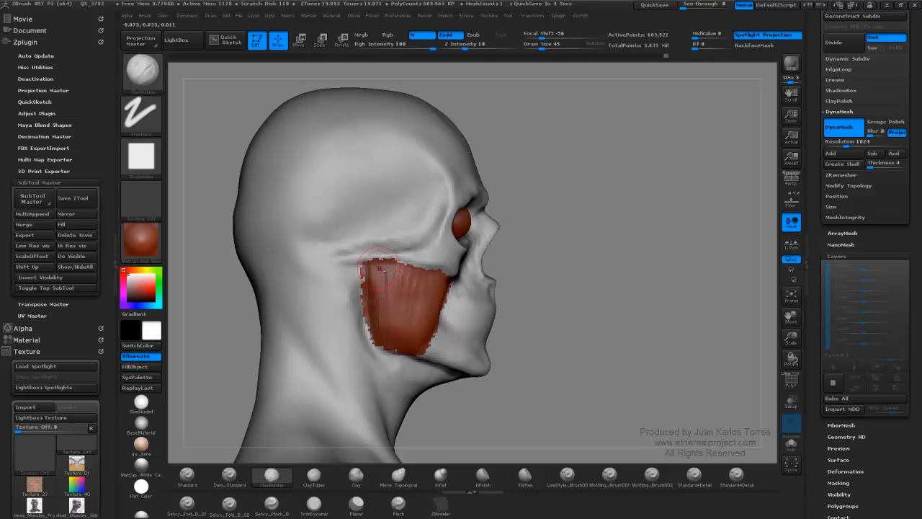
pyautogui.moveTo(380, 270)
pyautogui.mouseDown(button='right')
pyautogui.moveTo(363, 243)
pyautogui.moveTo(351, 291)
pyautogui.mouseUp(button='right')
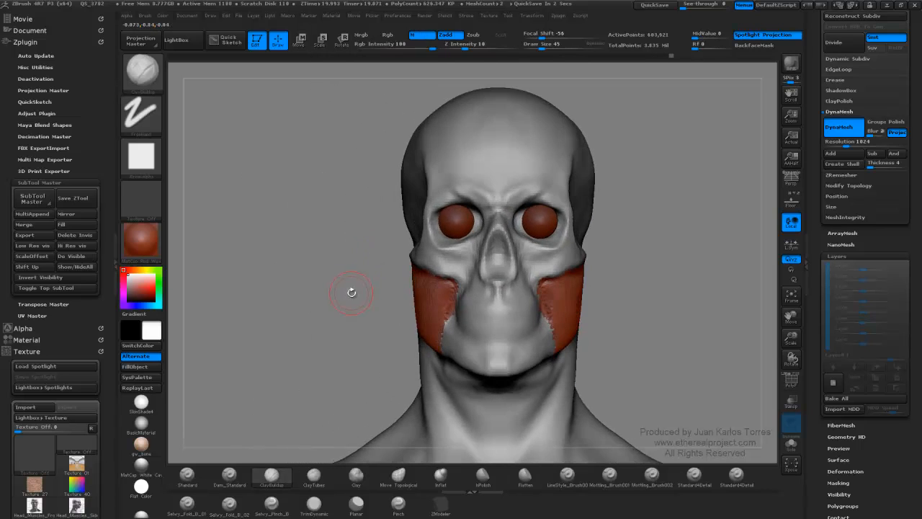
pyautogui.moveTo(403, 231); pyautogui.dragTo(420, 265, button='right')
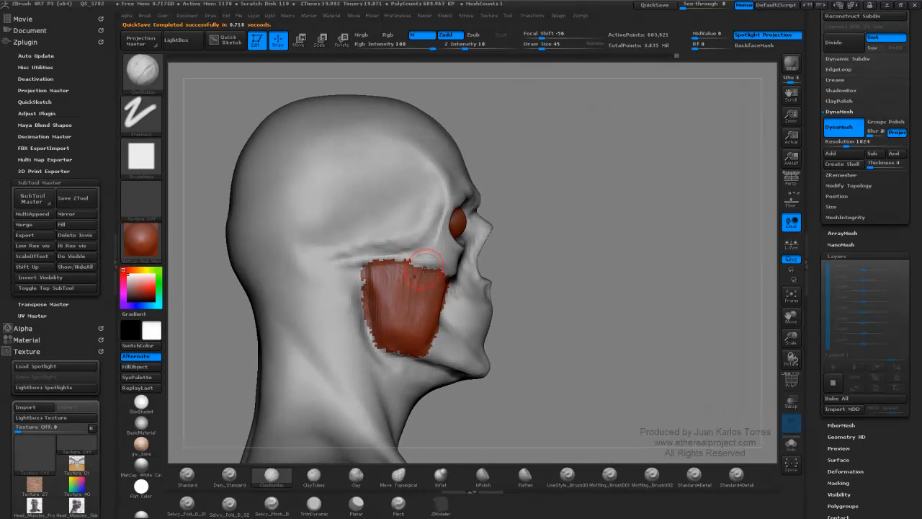
pyautogui.press('shift')
pyautogui.keyDown('shift'); pyautogui.moveTo(573, 228); pyautogui.dragTo(647, 255); pyautogui.keyUp('shift')
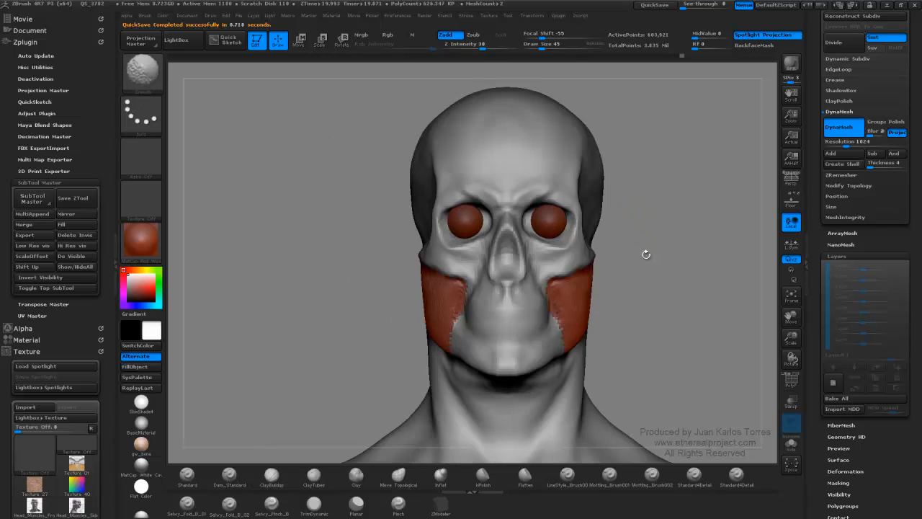
# Build up the masseter's attachment under the cheekbone with ClayBuildup, working from a low angle.
pyautogui.click(317, 477)
pyautogui.moveTo(651, 237)
pyautogui.keyDown('alt'); pyautogui.mouseDown()
pyautogui.moveTo(573, 235)
pyautogui.moveTo(610, 226)
pyautogui.moveTo(515, 191)
pyautogui.moveTo(506, 214)
pyautogui.mouseUp(); pyautogui.keyUp('alt')
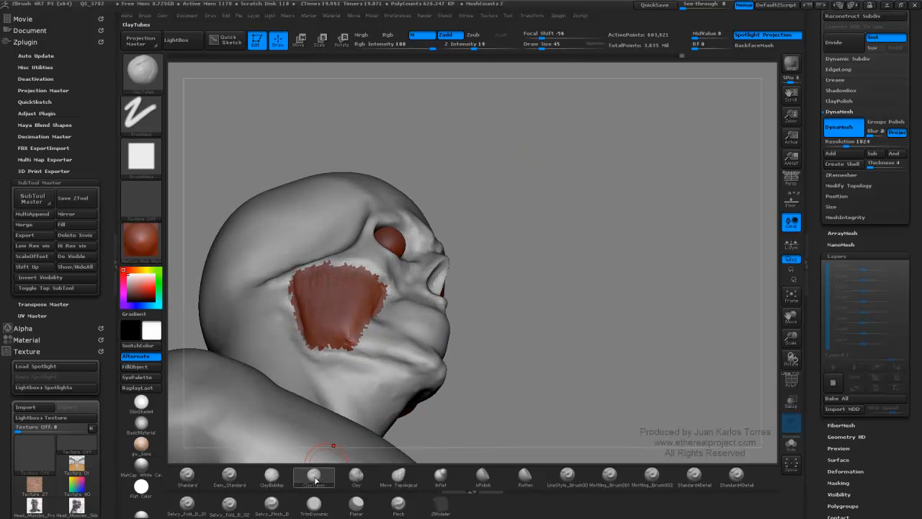
pyautogui.click(271, 476)
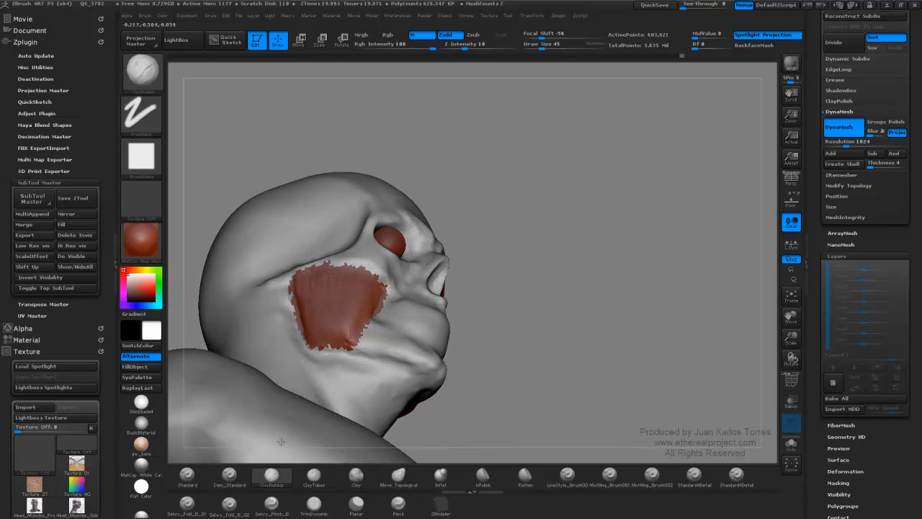
pyautogui.moveTo(362, 285)
pyautogui.mouseDown()
pyautogui.moveTo(379, 271)
pyautogui.moveTo(346, 272)
pyautogui.mouseUp()
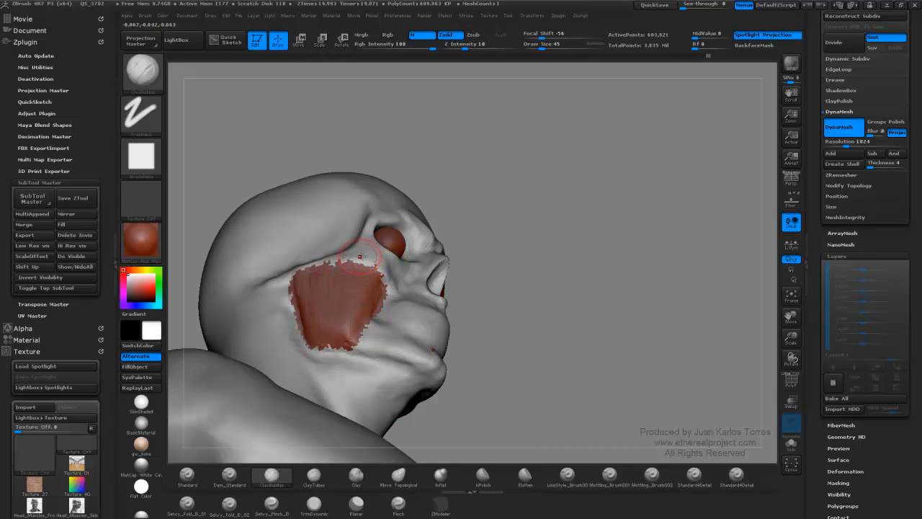
# Smooth the fibres across the masseter's upper and front areas.
pyautogui.moveTo(659, 184)
pyautogui.mouseDown()
pyautogui.moveTo(589, 212)
pyautogui.moveTo(553, 242)
pyautogui.moveTo(648, 242)
pyautogui.mouseUp()
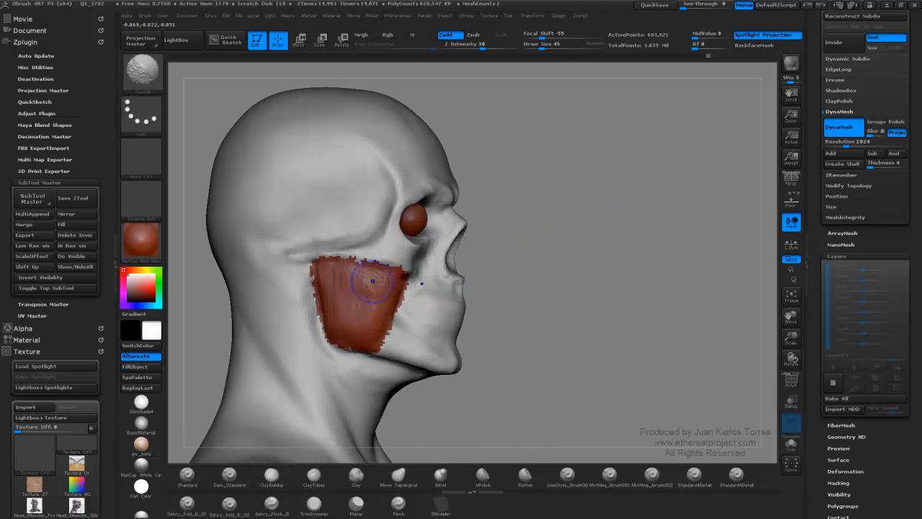
pyautogui.moveTo(366, 283)
pyautogui.keyDown('shift'); pyautogui.mouseDown()
pyautogui.moveTo(405, 270)
pyautogui.moveTo(406, 329)
pyautogui.moveTo(422, 310)
pyautogui.mouseUp(); pyautogui.keyUp('shift')
pyautogui.keyDown('shift'); pyautogui.moveTo(540, 245); pyautogui.dragTo(545, 268); pyautogui.keyUp('shift')
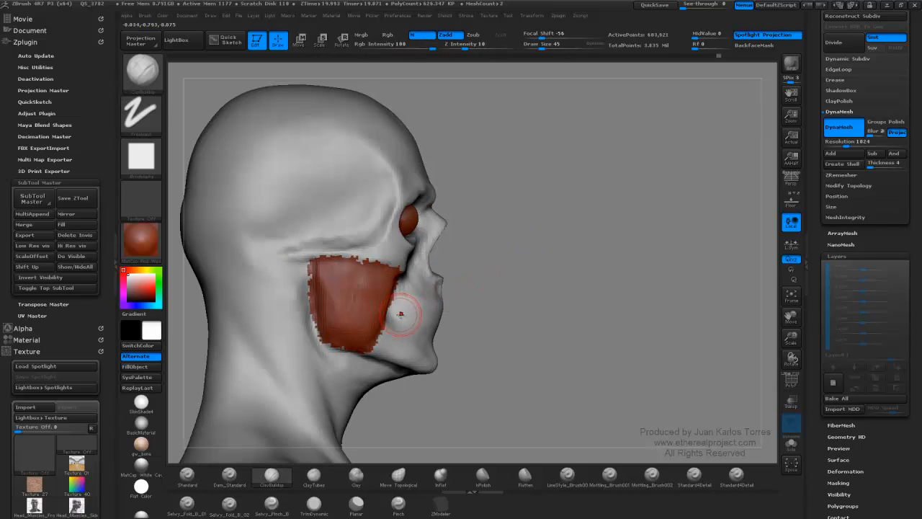
# Sculpt a red cheek muscle patch between the masseter and mouth corner, then refine and smooth the masseter's front edge.
pyautogui.moveTo(393, 308)
pyautogui.mouseDown()
pyautogui.moveTo(418, 317)
pyautogui.moveTo(404, 335)
pyautogui.moveTo(392, 327)
pyautogui.moveTo(420, 314)
pyautogui.moveTo(409, 304)
pyautogui.moveTo(419, 320)
pyautogui.mouseUp()
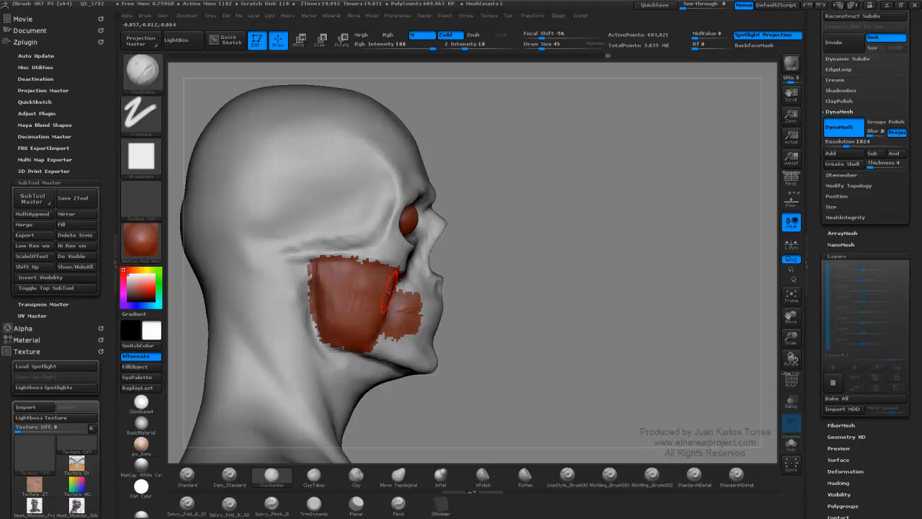
pyautogui.moveTo(390, 287); pyautogui.dragTo(343, 281, button='right')
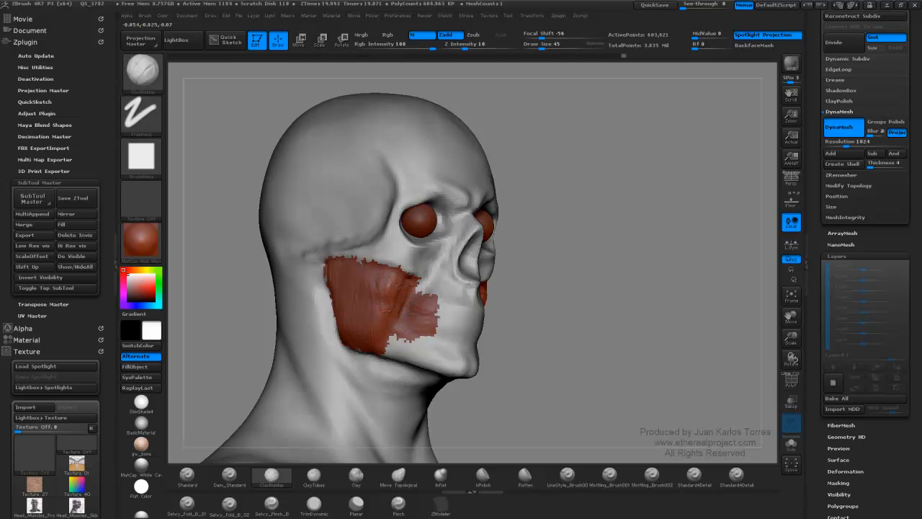
pyautogui.keyDown('shift'); pyautogui.moveTo(388, 290); pyautogui.dragTo(512, 251, button='right'); pyautogui.keyUp('shift')
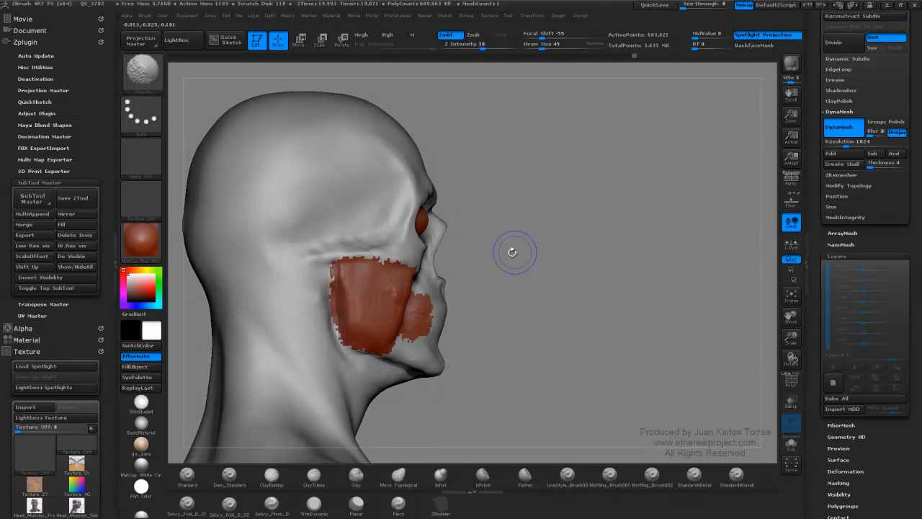
pyautogui.moveTo(513, 253); pyautogui.dragTo(496, 253)
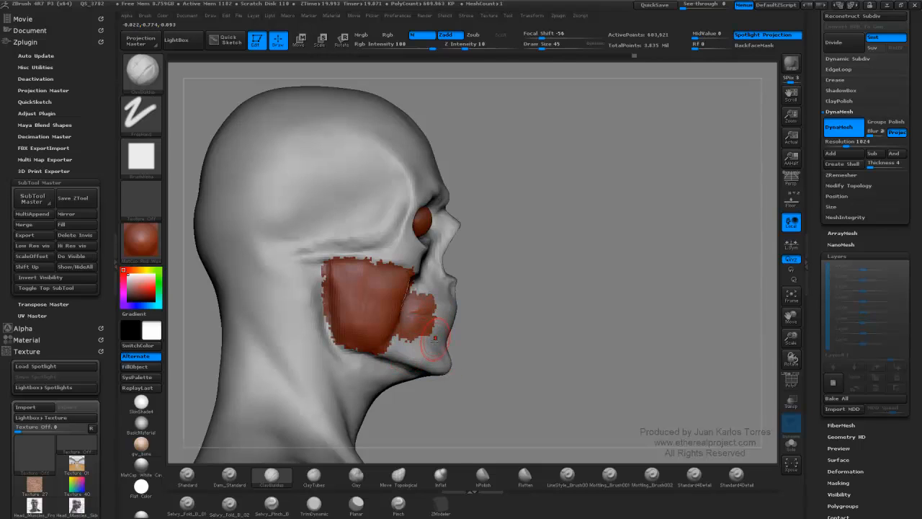
# Sculpt a vertical red muscle strip from the mouth corner down to the lower edge of the jaw.
pyautogui.moveTo(434, 314); pyautogui.dragTo(416, 349)
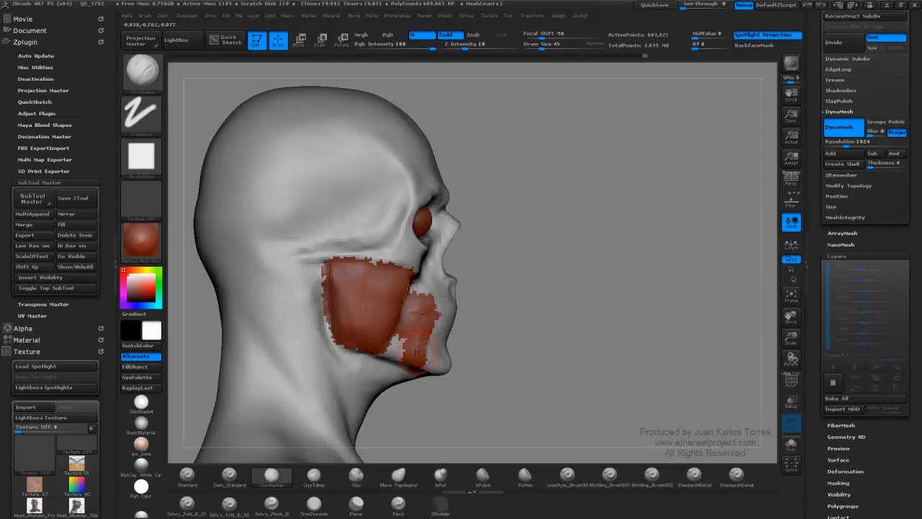
pyautogui.moveTo(424, 344)
pyautogui.mouseDown()
pyautogui.moveTo(427, 357)
pyautogui.moveTo(429, 340)
pyautogui.mouseUp()
pyautogui.moveTo(490, 286)
pyautogui.mouseDown()
pyautogui.moveTo(404, 292)
pyautogui.moveTo(451, 299)
pyautogui.mouseUp()
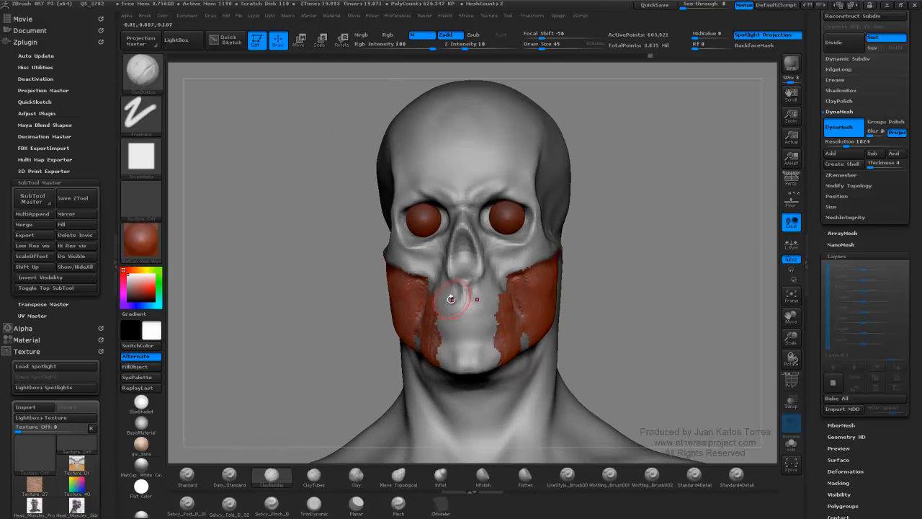
# Sculpt a diagonal red muscle band from the cheekbone below the outer eye down to the mouth corner.
pyautogui.moveTo(375, 298); pyautogui.dragTo(301, 313)
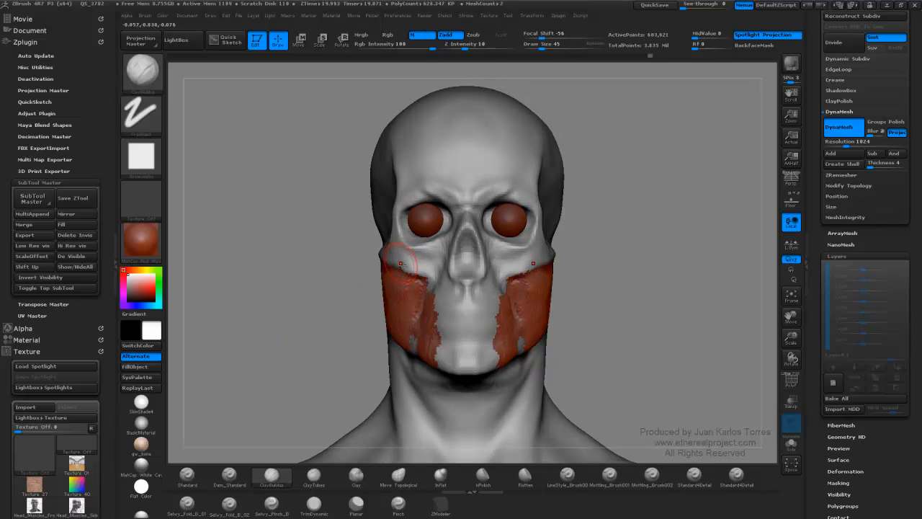
pyautogui.moveTo(398, 257)
pyautogui.mouseDown()
pyautogui.moveTo(421, 280)
pyautogui.moveTo(401, 256)
pyautogui.moveTo(387, 265)
pyautogui.moveTo(394, 253)
pyautogui.mouseUp()
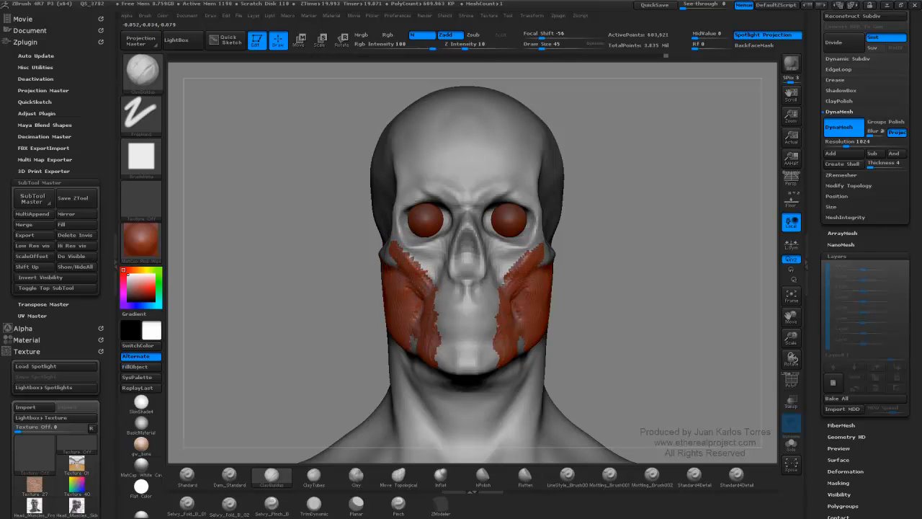
pyautogui.moveTo(411, 274); pyautogui.dragTo(489, 276, button='right')
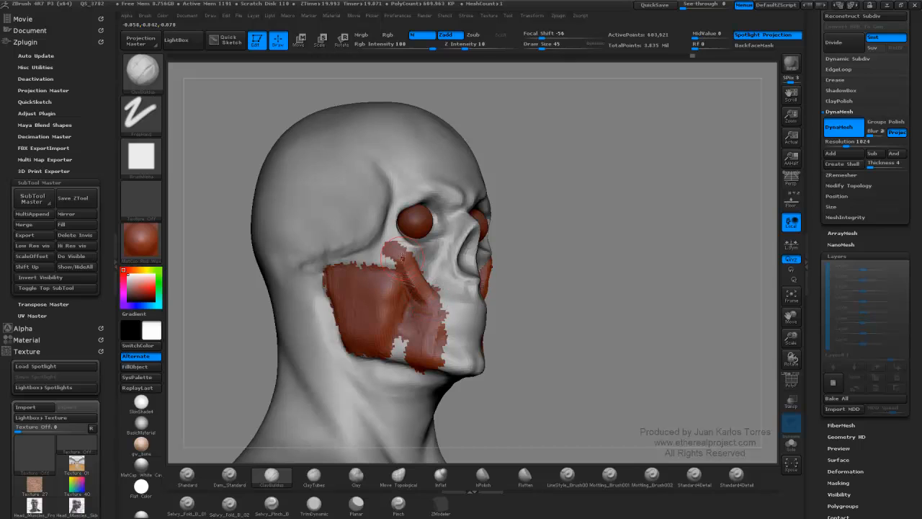
pyautogui.moveTo(401, 254); pyautogui.dragTo(436, 307)
# Sculpt red muscle fibres from below the eye socket along the side of the nose to the upper lip.
pyautogui.moveTo(443, 265)
pyautogui.mouseDown(button='right')
pyautogui.moveTo(456, 252)
pyautogui.moveTo(515, 257)
pyautogui.moveTo(436, 269)
pyautogui.mouseUp(button='right')
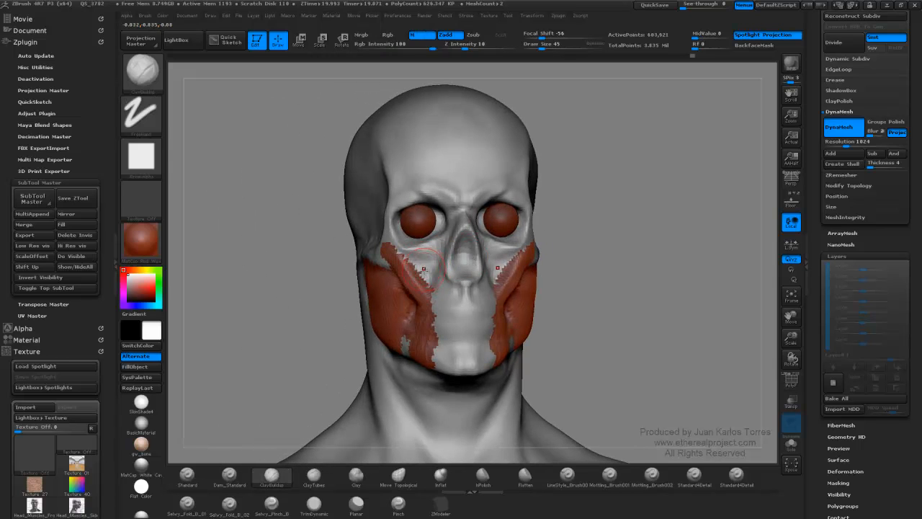
pyautogui.moveTo(424, 268)
pyautogui.mouseDown()
pyautogui.moveTo(432, 268)
pyautogui.moveTo(426, 280)
pyautogui.mouseUp()
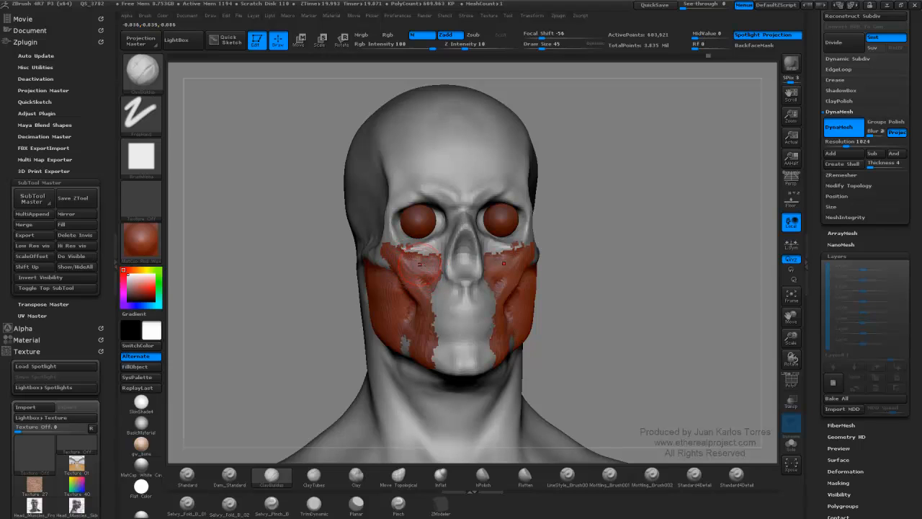
pyautogui.moveTo(429, 256); pyautogui.dragTo(441, 278)
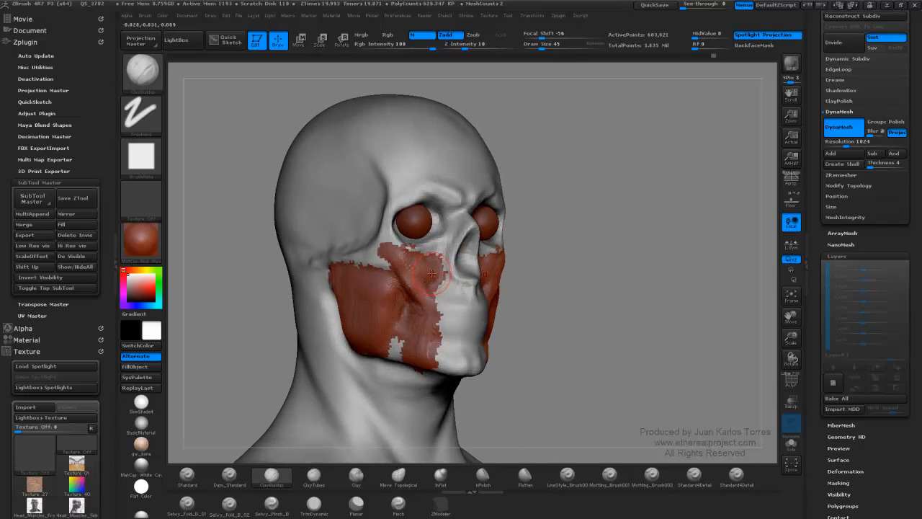
pyautogui.moveTo(440, 278); pyautogui.dragTo(441, 275)
pyautogui.moveTo(436, 263); pyautogui.dragTo(422, 264, button='right')
pyautogui.rightClick(424, 263)
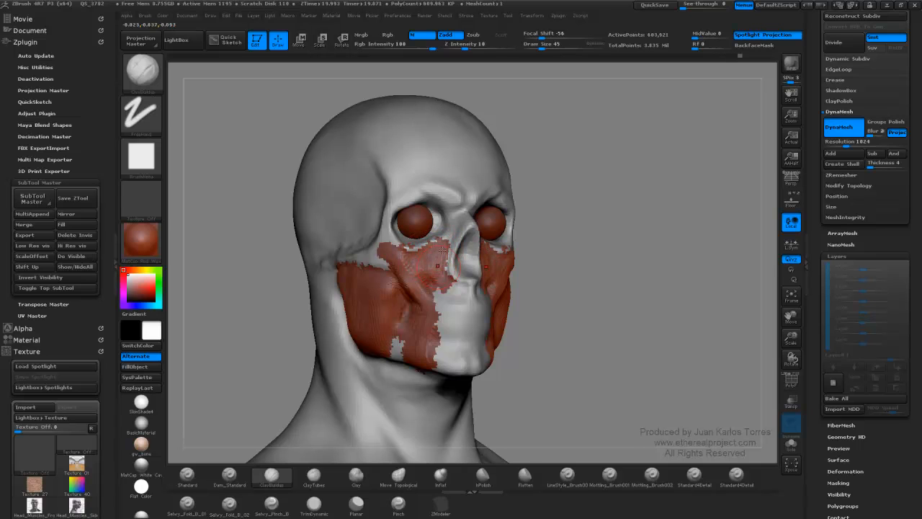
pyautogui.moveTo(442, 250)
pyautogui.mouseDown(button='right')
pyautogui.moveTo(487, 250)
pyautogui.moveTo(431, 254)
pyautogui.mouseUp(button='right')
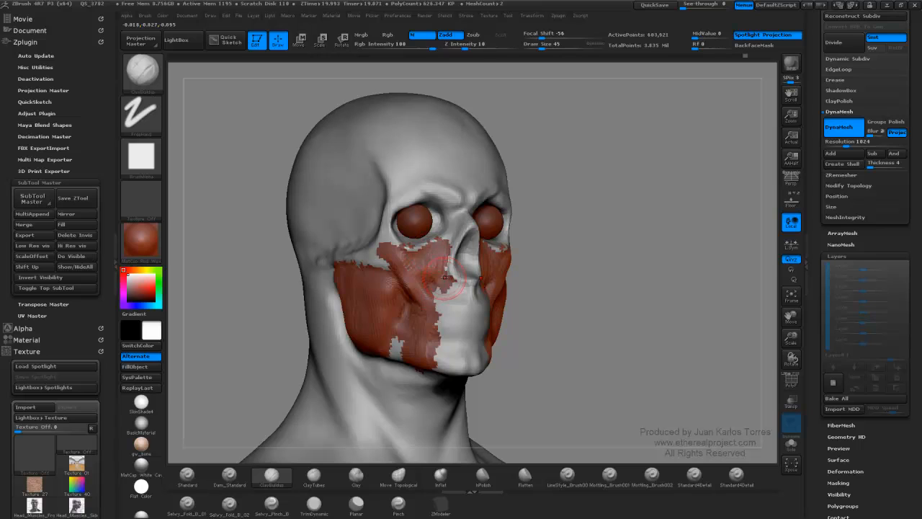
pyautogui.moveTo(469, 288); pyautogui.dragTo(435, 292, button='right')
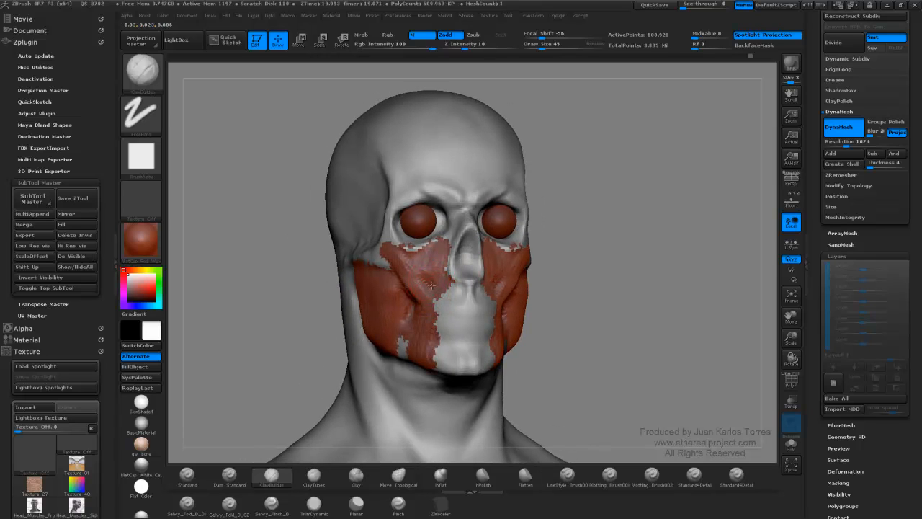
pyautogui.moveTo(441, 298)
pyautogui.mouseDown(button='right')
pyautogui.moveTo(524, 256)
pyautogui.moveTo(498, 252)
pyautogui.moveTo(626, 257)
pyautogui.moveTo(458, 302)
pyautogui.mouseUp(button='right')
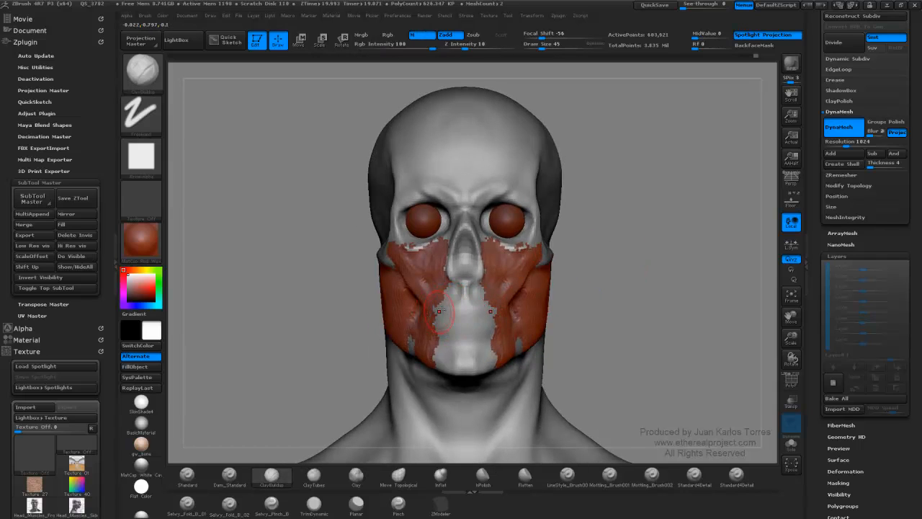
# Sculpt a ring of red muscle around the mouth with ClayBuildup and fill the bare area between the lips.
pyautogui.moveTo(438, 292); pyautogui.dragTo(441, 300)
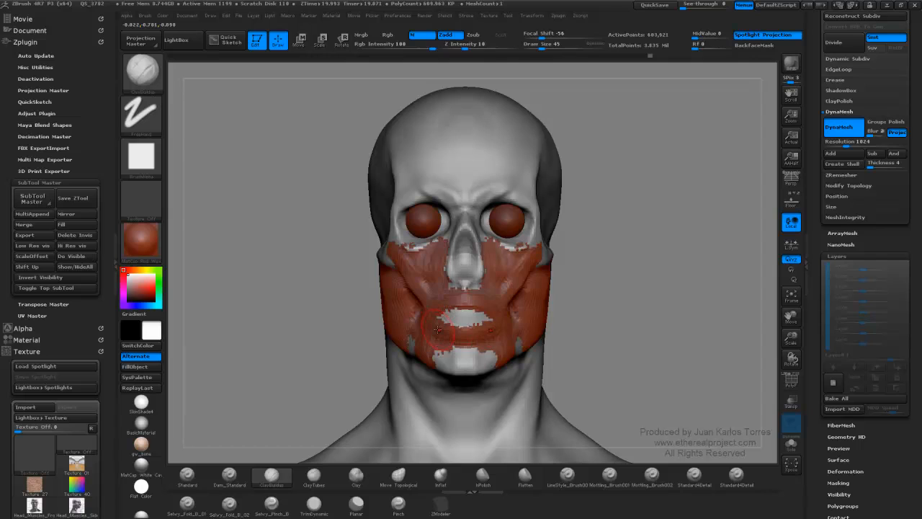
pyautogui.moveTo(431, 334); pyautogui.dragTo(451, 334)
pyautogui.moveTo(576, 328); pyautogui.dragTo(663, 324)
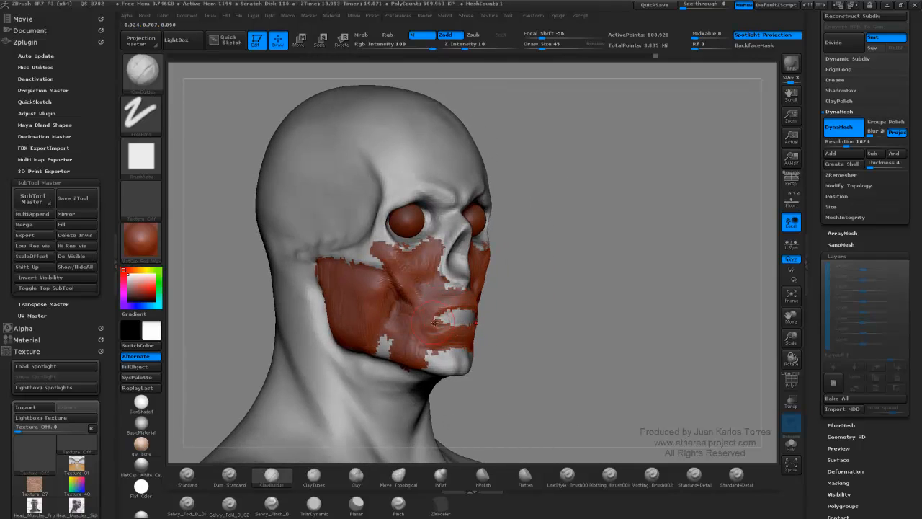
pyautogui.keyDown('shift'); pyautogui.moveTo(559, 328); pyautogui.dragTo(497, 321); pyautogui.keyUp('shift')
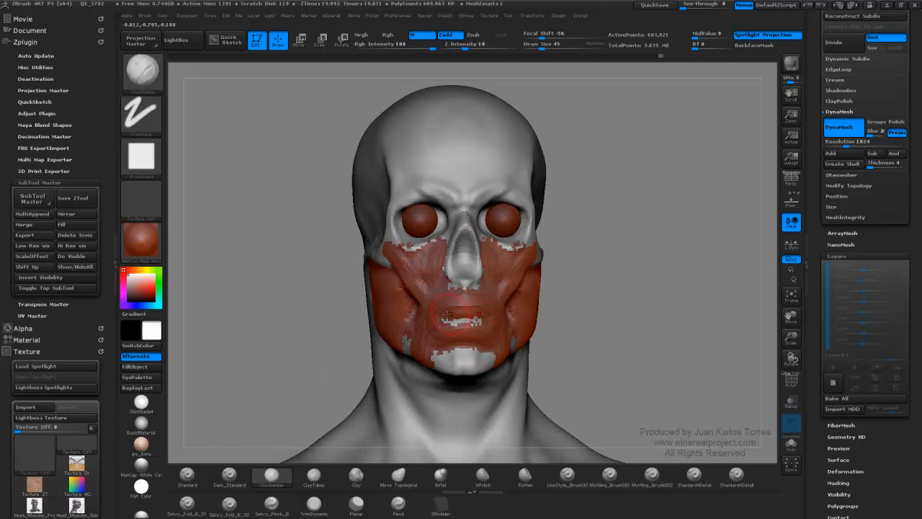
pyautogui.moveTo(442, 323); pyautogui.dragTo(462, 321)
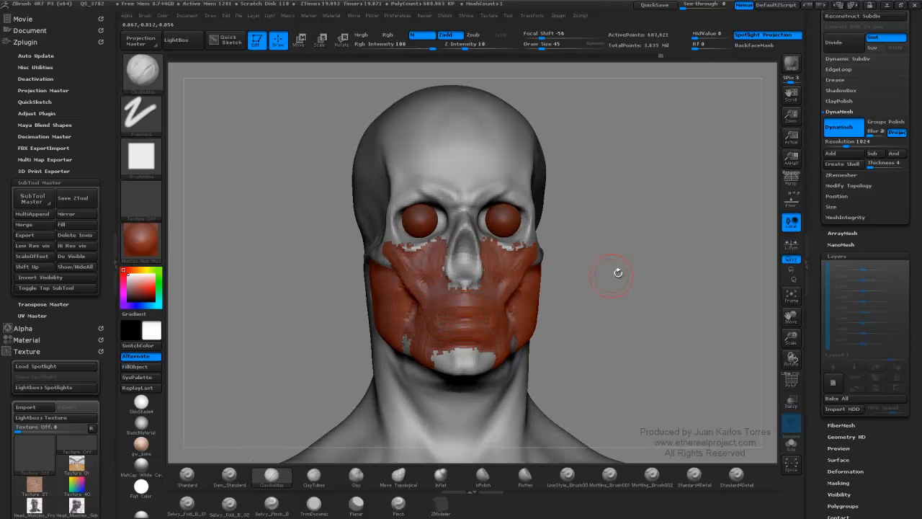
pyautogui.moveTo(618, 272); pyautogui.dragTo(496, 306)
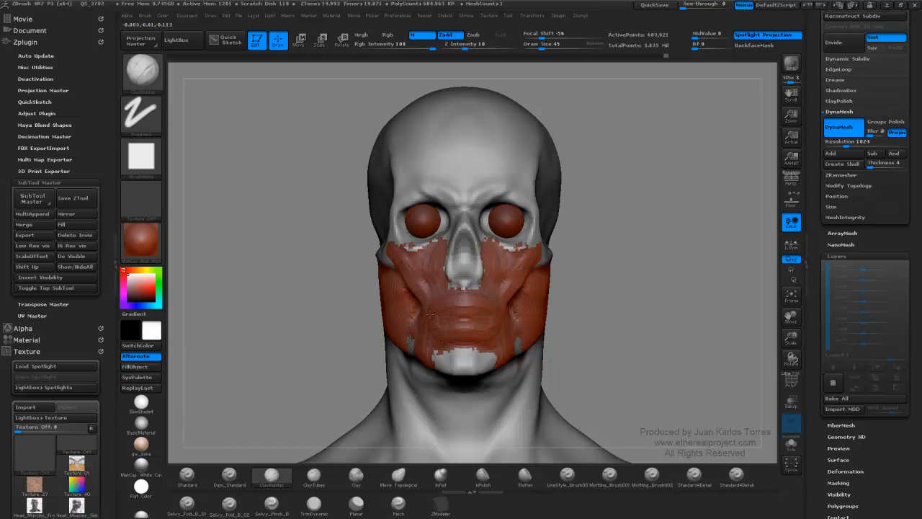
# Build red muscle over the bare chin with the ClayTubes brush and smooth it.
pyautogui.moveTo(591, 295)
pyautogui.mouseDown()
pyautogui.moveTo(617, 284)
pyautogui.moveTo(608, 306)
pyautogui.moveTo(620, 294)
pyautogui.moveTo(550, 292)
pyautogui.moveTo(601, 299)
pyautogui.moveTo(591, 302)
pyautogui.mouseUp()
pyautogui.click(313, 472)
pyautogui.keyDown('ctrl'); pyautogui.moveTo(495, 301); pyautogui.dragTo(513, 326, button='right'); pyautogui.keyUp('ctrl')
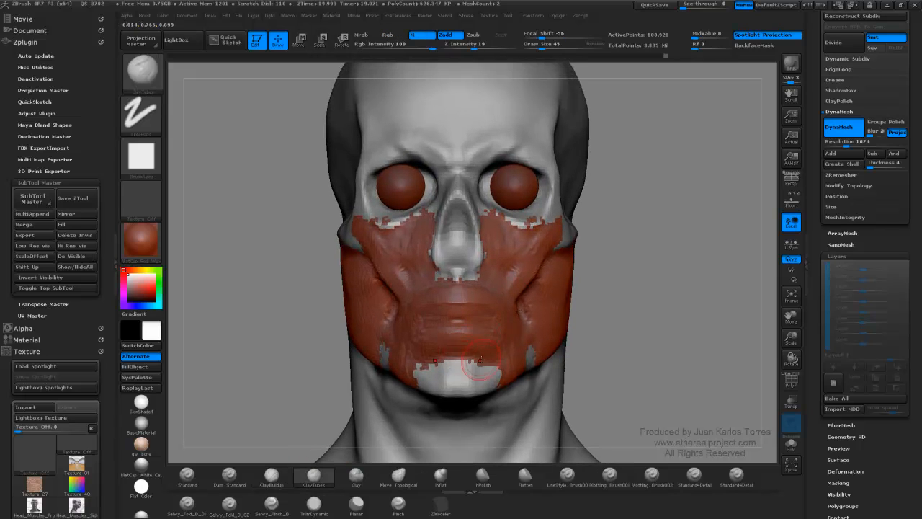
pyautogui.moveTo(445, 369)
pyautogui.mouseDown()
pyautogui.moveTo(441, 402)
pyautogui.moveTo(425, 389)
pyautogui.moveTo(437, 385)
pyautogui.moveTo(426, 385)
pyautogui.moveTo(445, 377)
pyautogui.moveTo(450, 388)
pyautogui.moveTo(454, 379)
pyautogui.moveTo(421, 367)
pyautogui.moveTo(421, 376)
pyautogui.mouseUp()
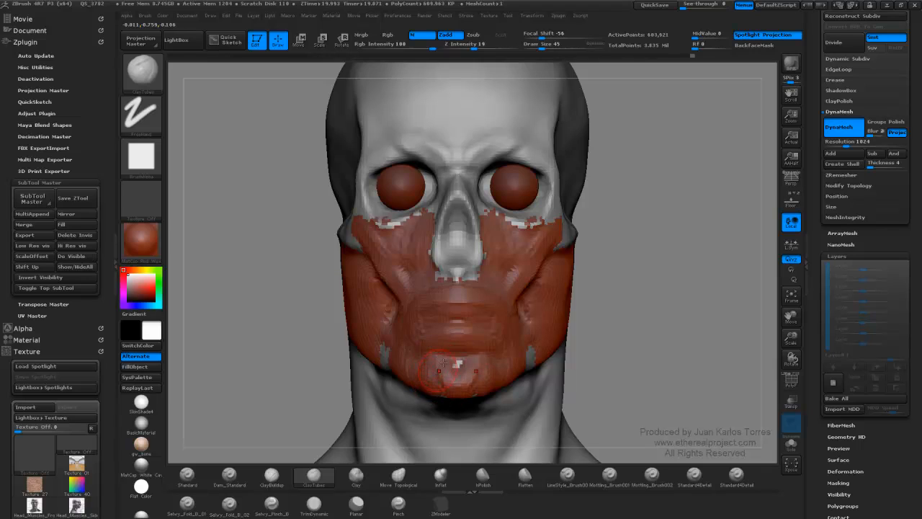
pyautogui.moveTo(443, 364)
pyautogui.mouseDown()
pyautogui.moveTo(467, 385)
pyautogui.moveTo(454, 388)
pyautogui.mouseUp()
pyautogui.press('shift')
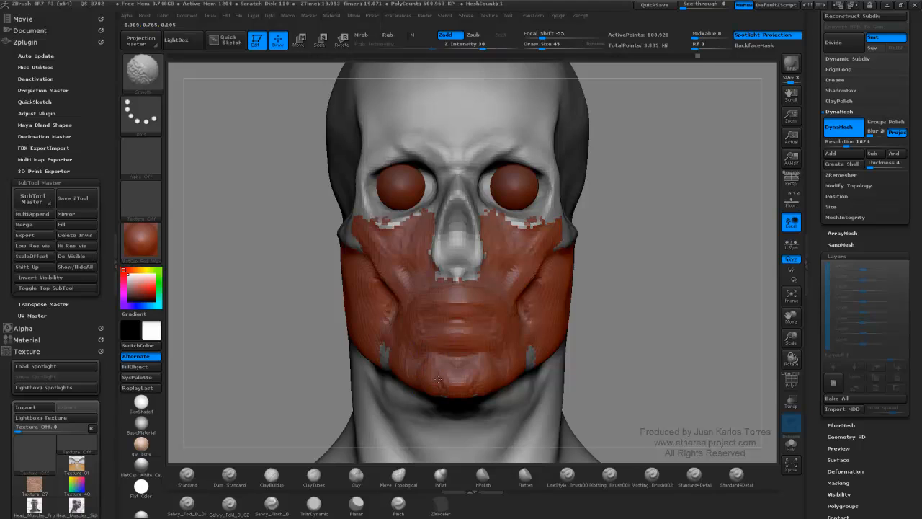
# Fill the cheek hollow between the masseter and mouth corner with ClayTubes and smooth the transition.
pyautogui.moveTo(567, 336)
pyautogui.mouseDown()
pyautogui.moveTo(562, 314)
pyautogui.moveTo(599, 319)
pyautogui.moveTo(567, 340)
pyautogui.mouseUp()
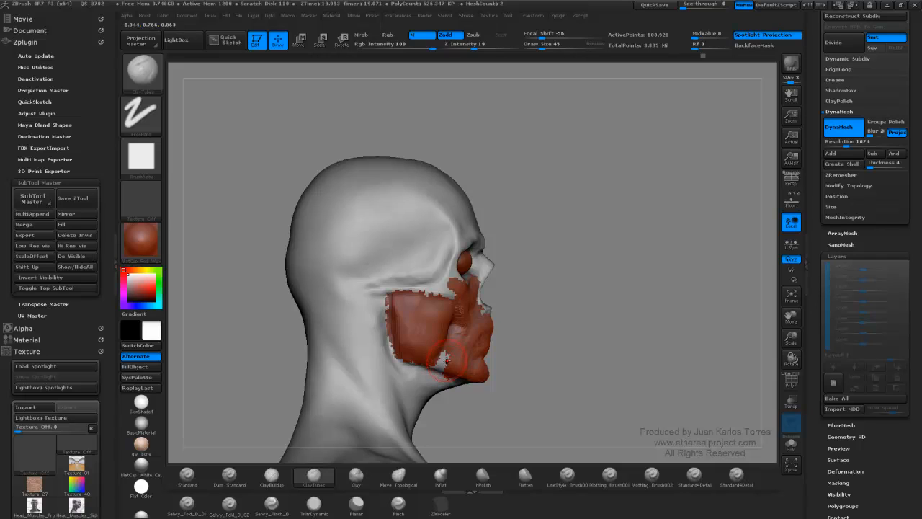
pyautogui.keyDown('ctrl'); pyautogui.moveTo(456, 357); pyautogui.dragTo(445, 359, button='right'); pyautogui.keyUp('ctrl')
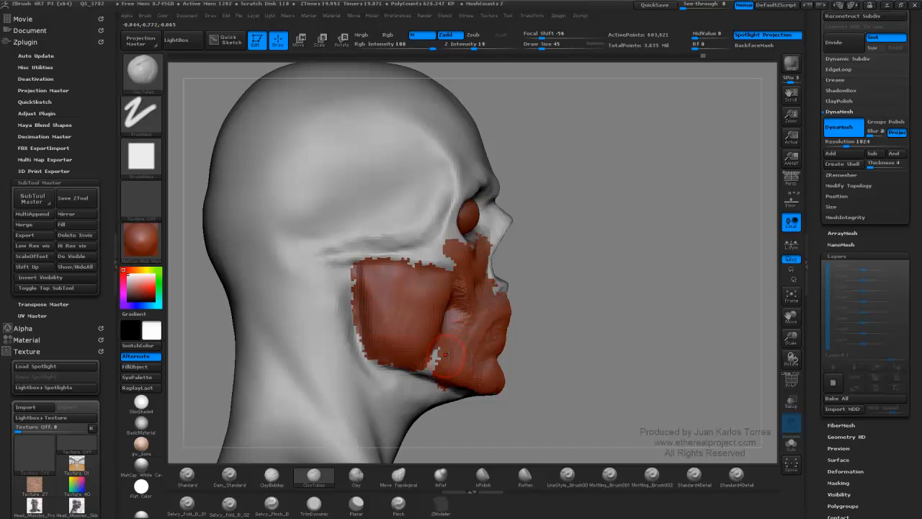
pyautogui.moveTo(528, 325); pyautogui.dragTo(611, 336)
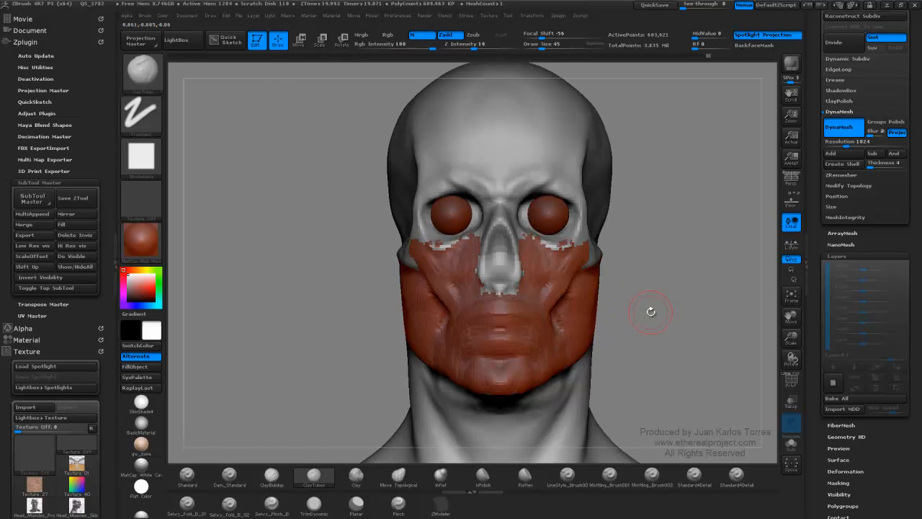
pyautogui.moveTo(663, 272)
pyautogui.keyDown('alt'); pyautogui.mouseDown()
pyautogui.moveTo(598, 305)
pyautogui.moveTo(527, 320)
pyautogui.mouseUp(); pyautogui.keyUp('alt')
pyautogui.hotkey('ctrl', 'shift')
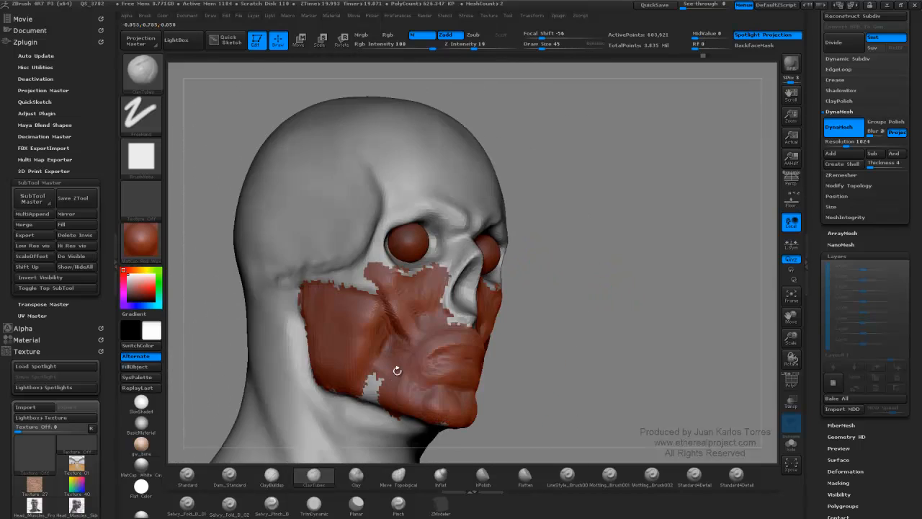
pyautogui.keyDown('shift'); pyautogui.moveTo(583, 313); pyautogui.dragTo(425, 357); pyautogui.keyUp('shift')
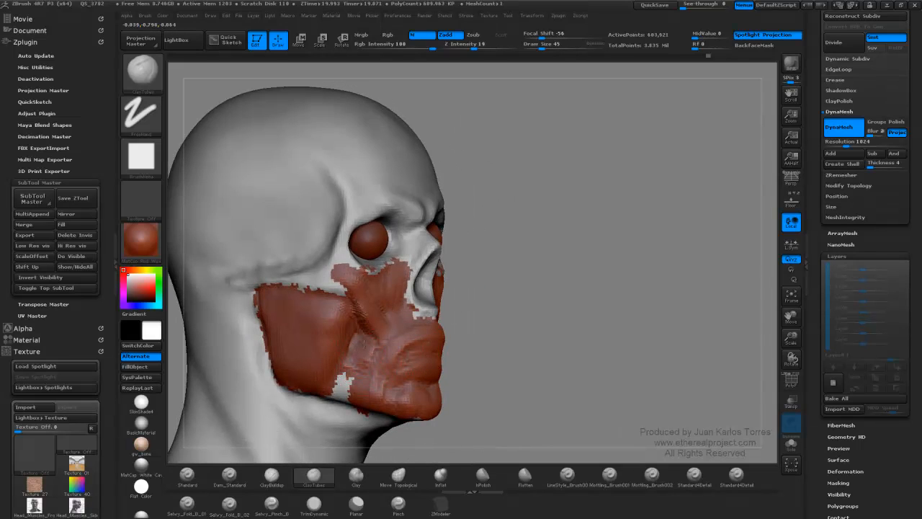
pyautogui.moveTo(356, 344)
pyautogui.mouseDown()
pyautogui.moveTo(362, 337)
pyautogui.moveTo(370, 351)
pyautogui.moveTo(367, 337)
pyautogui.moveTo(351, 359)
pyautogui.moveTo(357, 337)
pyautogui.moveTo(383, 346)
pyautogui.moveTo(357, 372)
pyautogui.moveTo(359, 357)
pyautogui.mouseUp()
pyautogui.keyDown('shift'); pyautogui.moveTo(358, 357); pyautogui.dragTo(358, 364); pyautogui.keyUp('shift')
pyautogui.keyDown('shift'); pyautogui.moveTo(359, 331); pyautogui.dragTo(364, 318); pyautogui.keyUp('shift')
pyautogui.keyDown('shift'); pyautogui.moveTo(497, 338); pyautogui.dragTo(338, 344); pyautogui.keyUp('shift')
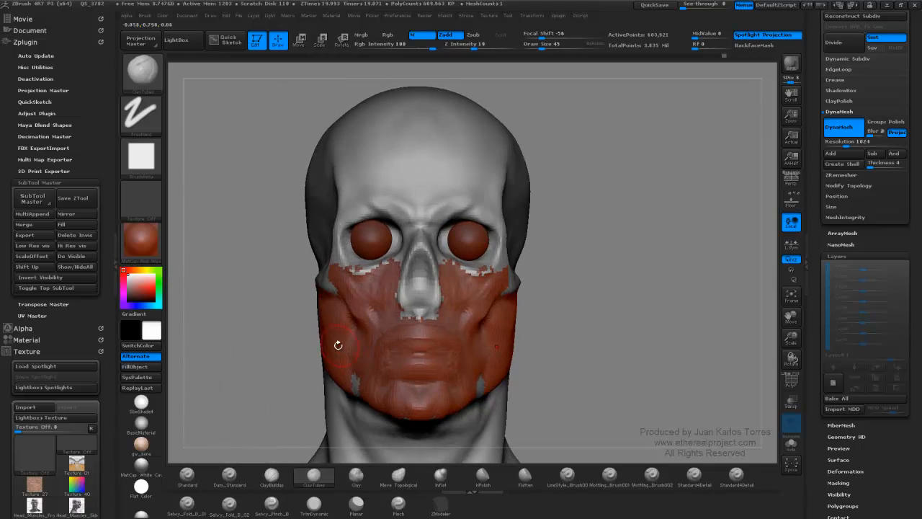
# Smooth the opposite cheek beside the masseter and cover the bare gap along the lower jaw edge with red muscle.
pyautogui.moveTo(576, 314)
pyautogui.mouseDown()
pyautogui.moveTo(461, 320)
pyautogui.moveTo(477, 340)
pyautogui.moveTo(472, 364)
pyautogui.mouseUp()
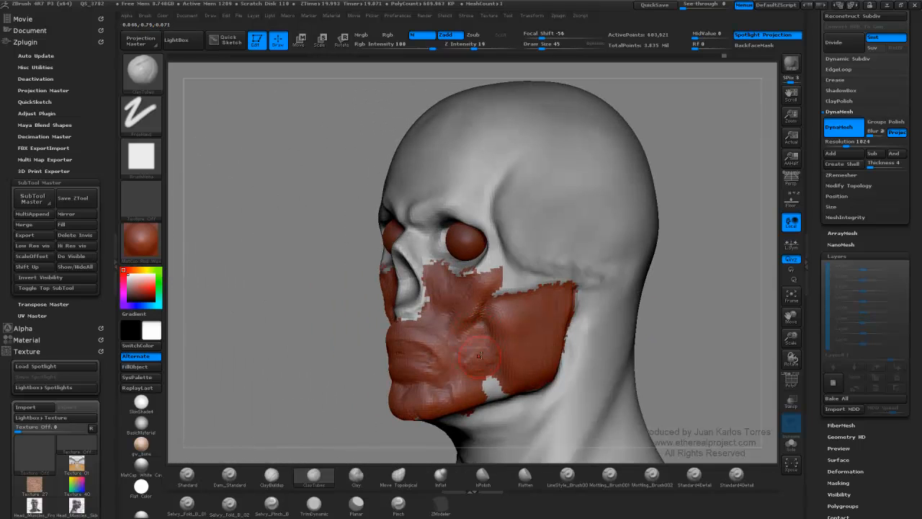
pyautogui.press('shift')
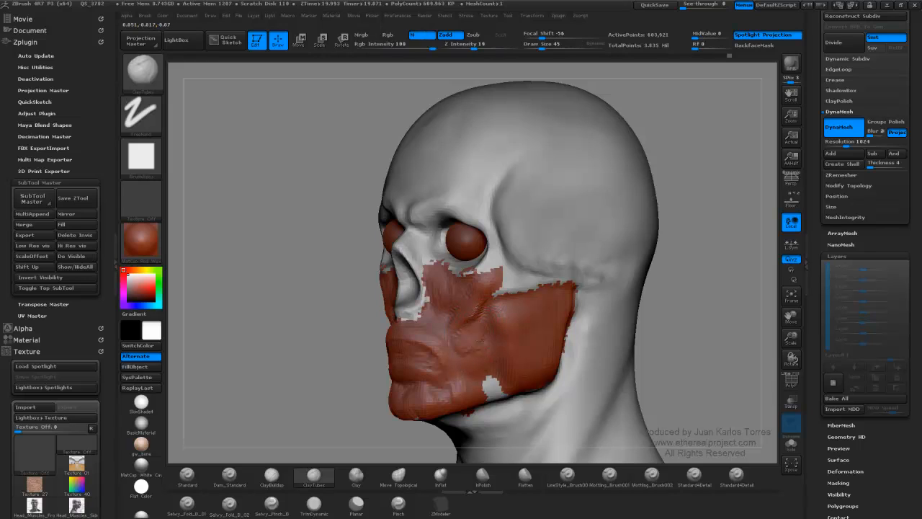
pyautogui.press('shift')
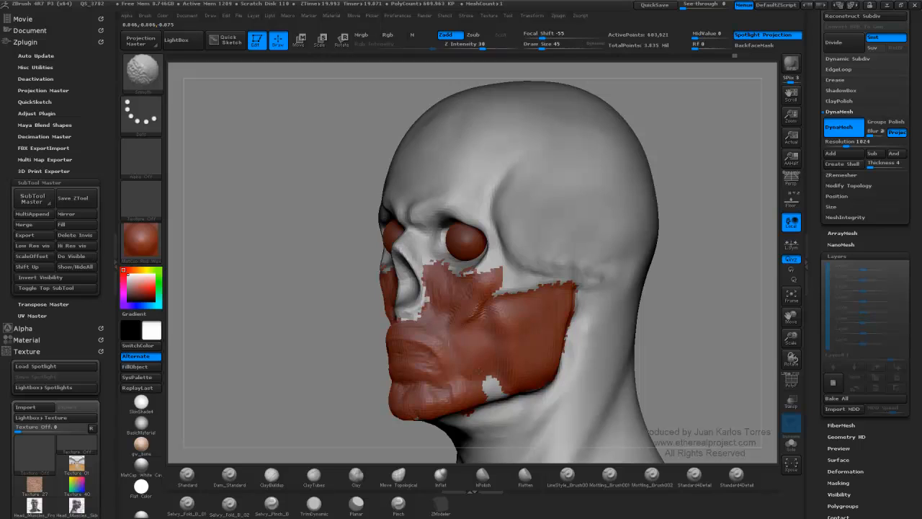
pyautogui.moveTo(490, 393)
pyautogui.mouseDown()
pyautogui.moveTo(488, 378)
pyautogui.moveTo(505, 395)
pyautogui.moveTo(493, 387)
pyautogui.mouseUp()
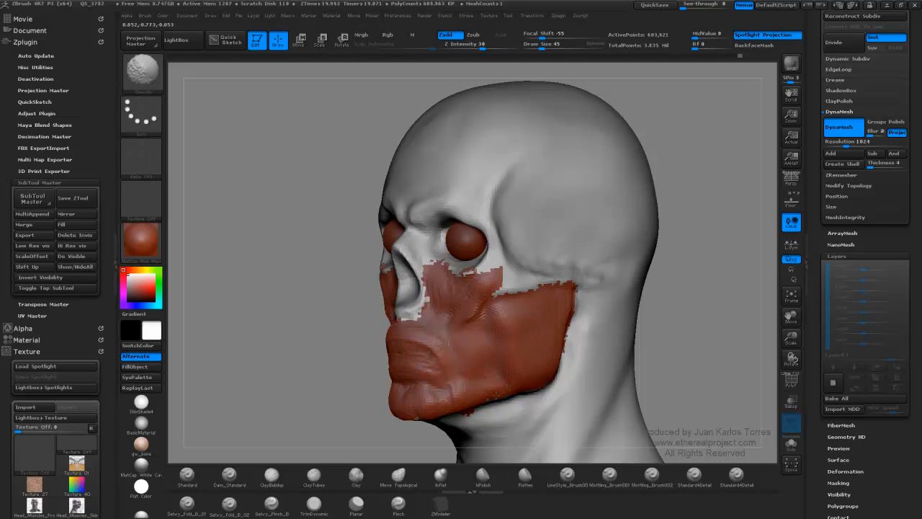
# Extend the red muscle from beside the nose up to the nose bridge with ClayTubes.
pyautogui.moveTo(407, 441)
pyautogui.mouseDown()
pyautogui.moveTo(595, 336)
pyautogui.moveTo(590, 330)
pyautogui.mouseUp()
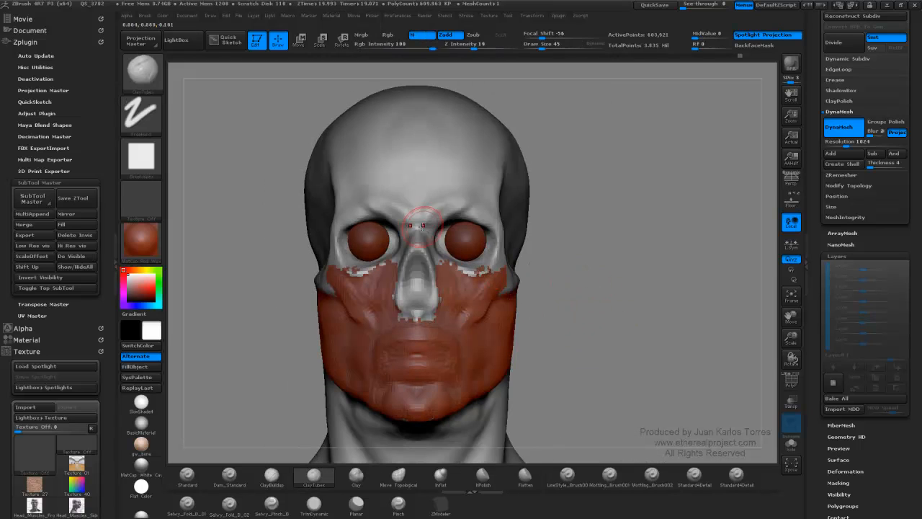
pyautogui.moveTo(425, 228)
pyautogui.keyDown('alt'); pyautogui.mouseDown(button='right')
pyautogui.moveTo(422, 297)
pyautogui.moveTo(444, 295)
pyautogui.moveTo(416, 295)
pyautogui.moveTo(476, 299)
pyautogui.moveTo(437, 293)
pyautogui.moveTo(447, 290)
pyautogui.mouseUp(button='right'); pyautogui.keyUp('alt')
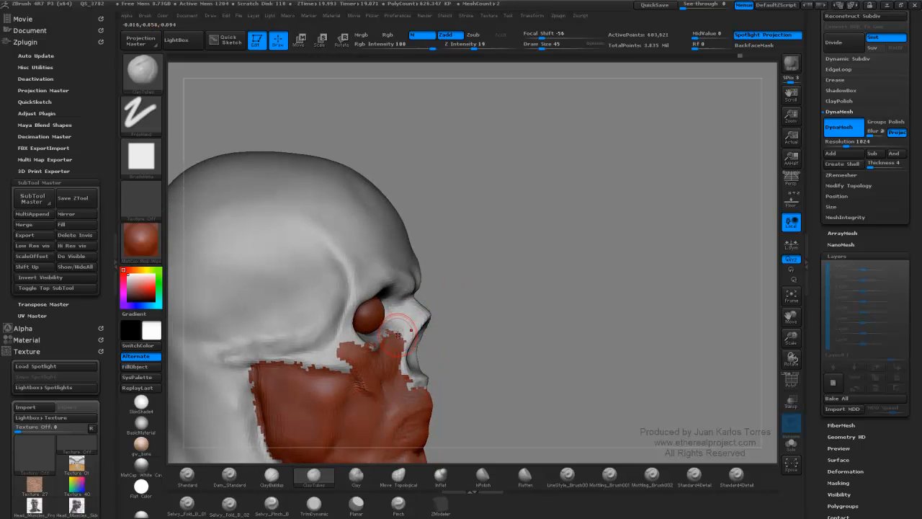
pyautogui.moveTo(398, 334)
pyautogui.mouseDown()
pyautogui.moveTo(416, 315)
pyautogui.moveTo(392, 324)
pyautogui.moveTo(420, 325)
pyautogui.moveTo(397, 337)
pyautogui.mouseUp()
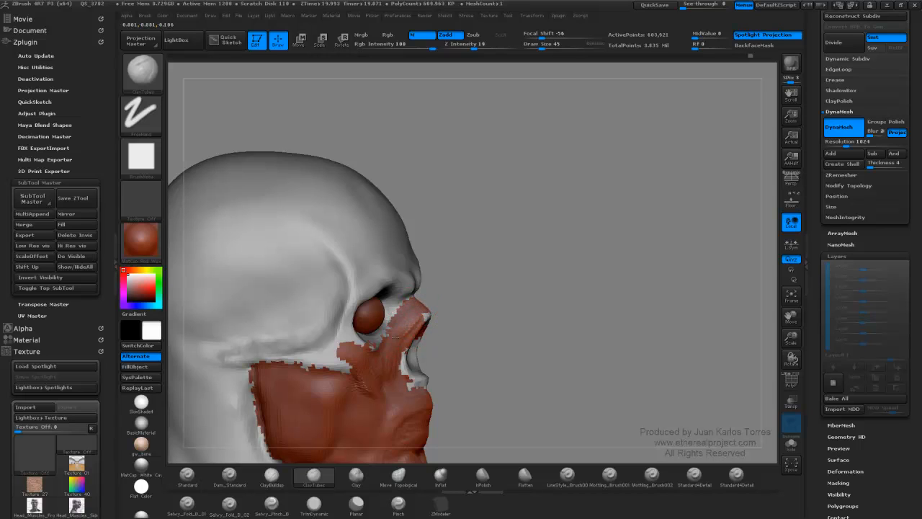
pyautogui.moveTo(419, 301)
pyautogui.mouseDown(button='right')
pyautogui.moveTo(389, 288)
pyautogui.moveTo(552, 288)
pyautogui.mouseUp(button='right')
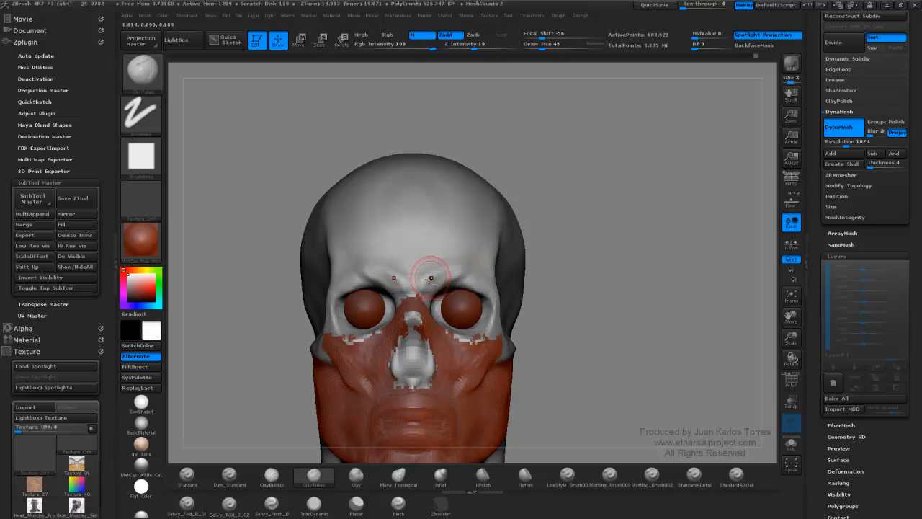
# Isolate the head in Solo mode and cover the eye socket interiors with red clay using ClayBuildup.
pyautogui.moveTo(426, 271)
pyautogui.keyDown('alt'); pyautogui.mouseDown(button='right')
pyautogui.moveTo(456, 221)
pyautogui.moveTo(524, 262)
pyautogui.mouseUp(button='right'); pyautogui.keyUp('alt')
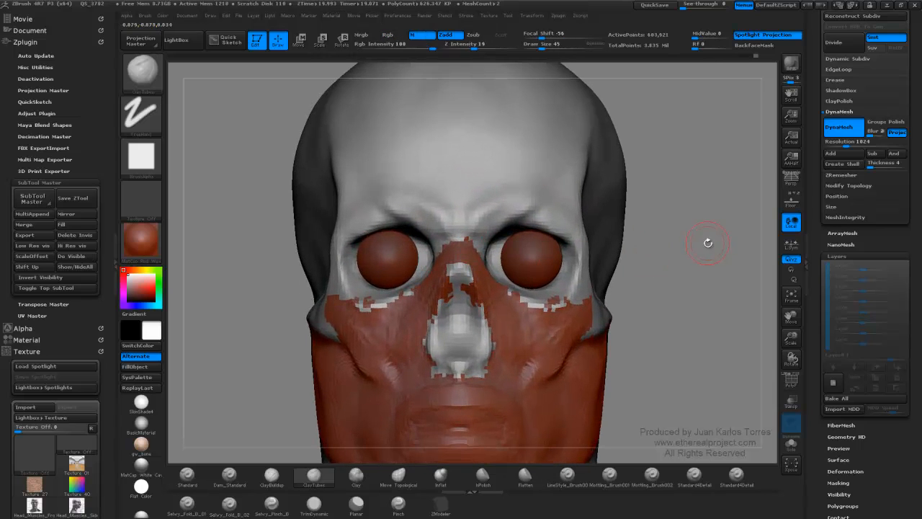
pyautogui.click(791, 443)
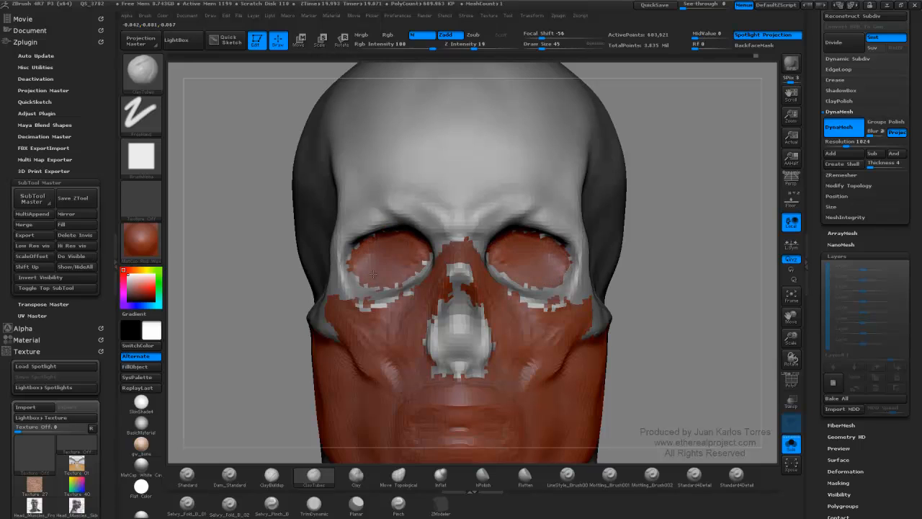
pyautogui.click(272, 476)
pyautogui.moveTo(373, 243)
pyautogui.mouseDown()
pyautogui.moveTo(362, 246)
pyautogui.moveTo(424, 267)
pyautogui.moveTo(352, 249)
pyautogui.moveTo(353, 263)
pyautogui.moveTo(382, 282)
pyautogui.moveTo(361, 277)
pyautogui.moveTo(353, 286)
pyautogui.moveTo(425, 251)
pyautogui.moveTo(393, 278)
pyautogui.moveTo(364, 268)
pyautogui.moveTo(408, 258)
pyautogui.moveTo(367, 242)
pyautogui.moveTo(349, 248)
pyautogui.moveTo(372, 222)
pyautogui.moveTo(357, 240)
pyautogui.moveTo(352, 274)
pyautogui.moveTo(373, 241)
pyautogui.moveTo(404, 270)
pyautogui.mouseUp()
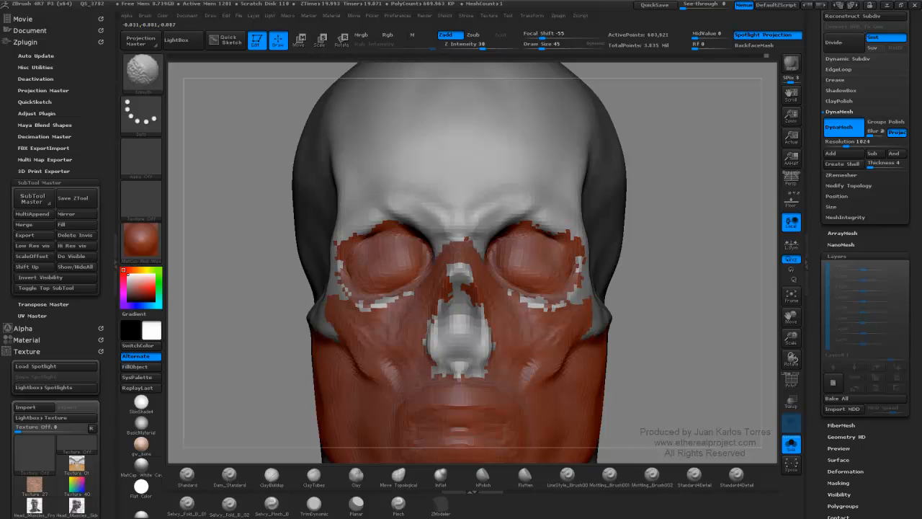
# Sculpt a circular red muscle around the eye socket rim and smooth the socket interior.
pyautogui.moveTo(385, 291); pyautogui.dragTo(393, 235, button='right')
pyautogui.moveTo(359, 237)
pyautogui.mouseDown()
pyautogui.moveTo(382, 230)
pyautogui.moveTo(338, 273)
pyautogui.moveTo(353, 274)
pyautogui.mouseUp()
pyautogui.moveTo(353, 216); pyautogui.dragTo(418, 242, button='right')
pyautogui.moveTo(412, 228)
pyautogui.mouseDown()
pyautogui.moveTo(418, 237)
pyautogui.moveTo(394, 239)
pyautogui.moveTo(418, 244)
pyautogui.moveTo(408, 245)
pyautogui.moveTo(431, 263)
pyautogui.mouseUp()
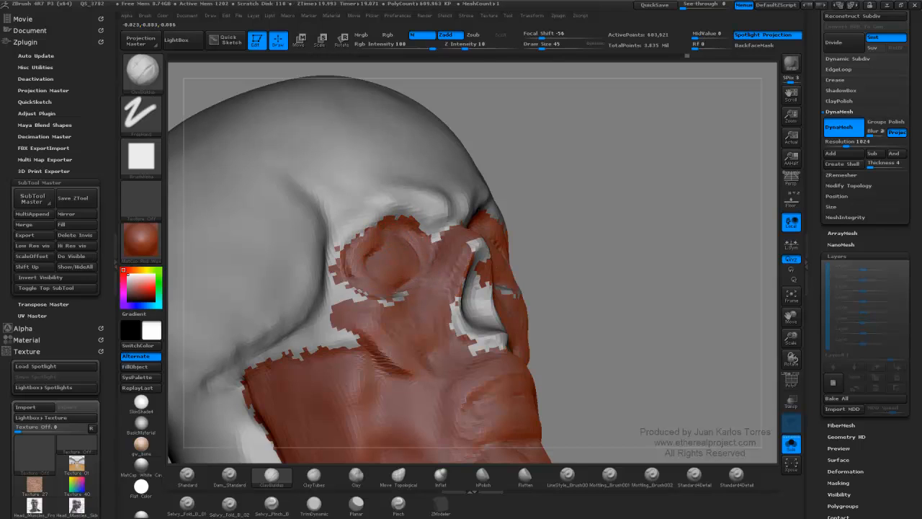
pyautogui.press('shift')
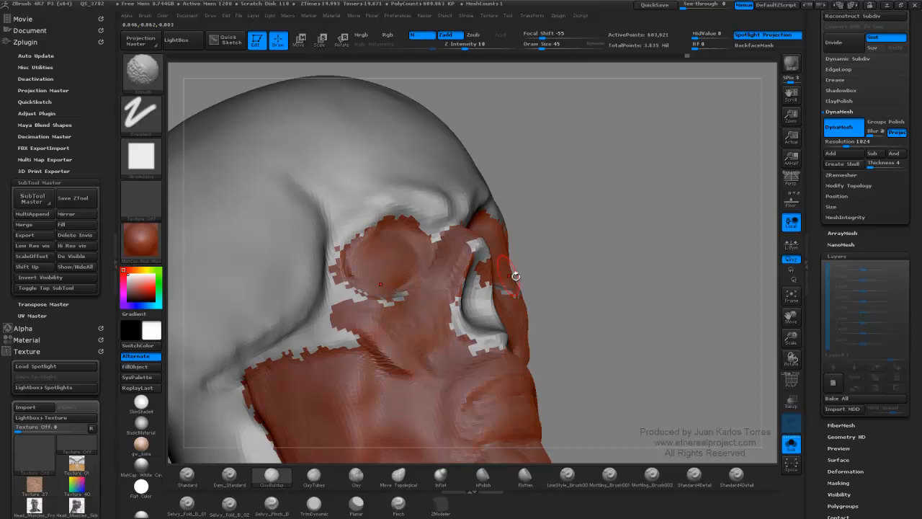
# Turn off Solo mode and sculpt red muscle around the eyes and over the brow ridges.
pyautogui.click(791, 444)
pyautogui.moveTo(611, 349)
pyautogui.keyDown('shift'); pyautogui.mouseDown()
pyautogui.moveTo(696, 315)
pyautogui.moveTo(591, 263)
pyautogui.mouseUp(); pyautogui.keyUp('shift')
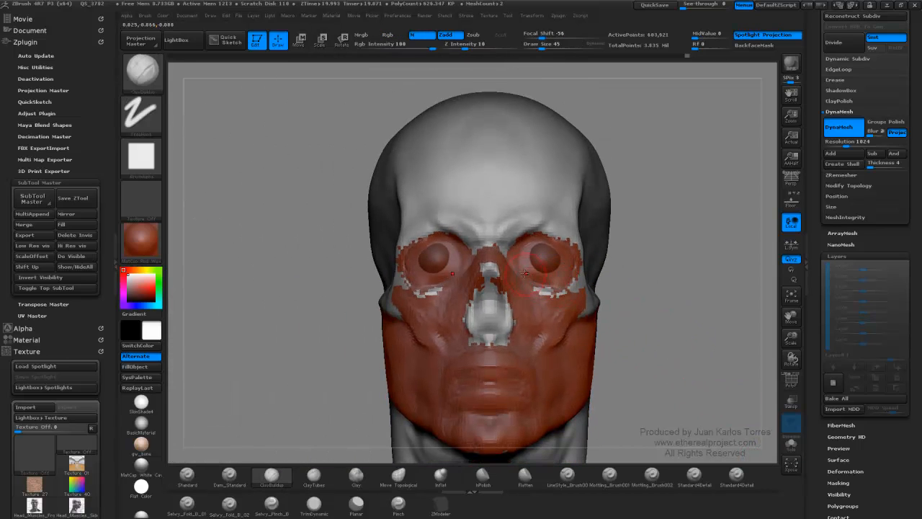
pyautogui.moveTo(525, 273)
pyautogui.mouseDown()
pyautogui.moveTo(555, 292)
pyautogui.moveTo(580, 268)
pyautogui.moveTo(570, 240)
pyautogui.moveTo(530, 232)
pyautogui.moveTo(515, 247)
pyautogui.moveTo(543, 228)
pyautogui.moveTo(565, 234)
pyautogui.mouseUp()
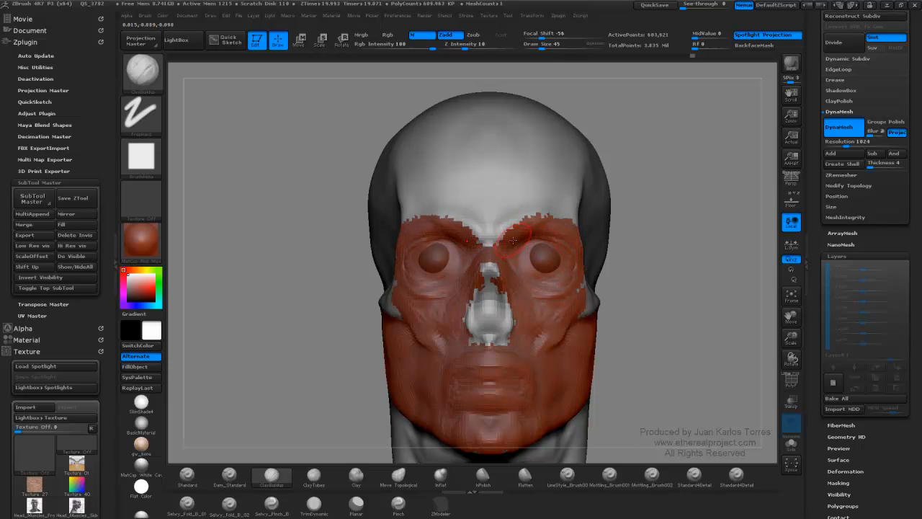
# Try a diagonal red muscle band from between the brows up to the temple, and undo it.
pyautogui.moveTo(470, 214); pyautogui.dragTo(599, 162)
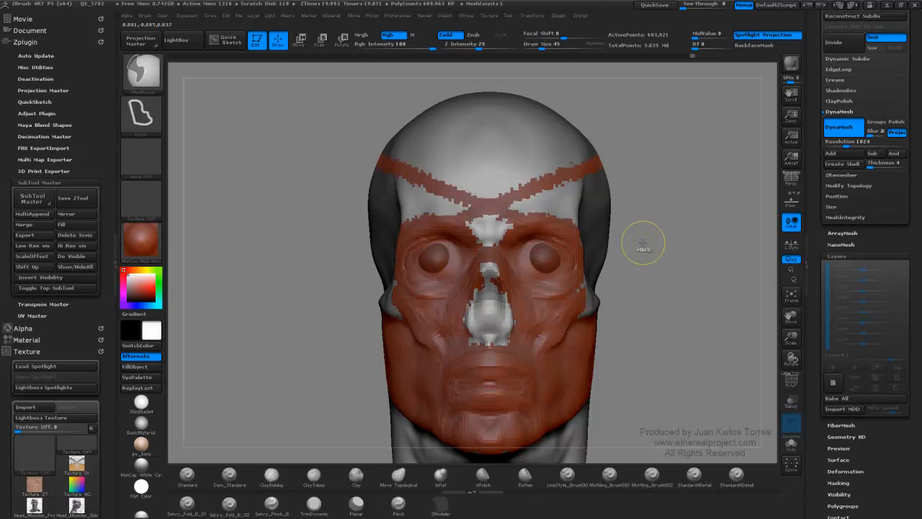
pyautogui.hotkey('ctrl', 'z')
# Extend the red muscle across the top of the nose bridge and around the outer eye rim.
pyautogui.moveTo(663, 253); pyautogui.dragTo(634, 248)
pyautogui.moveTo(444, 232)
pyautogui.mouseDown()
pyautogui.moveTo(453, 228)
pyautogui.moveTo(451, 241)
pyautogui.mouseUp()
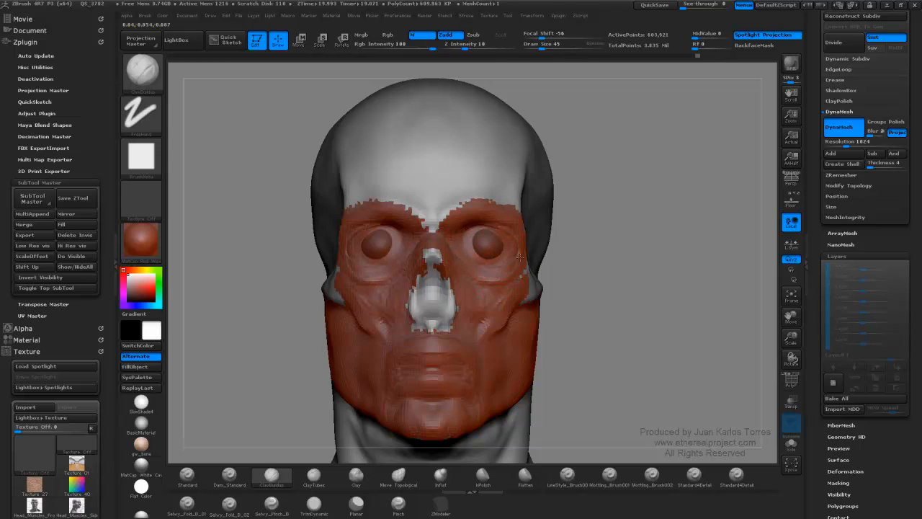
pyautogui.moveTo(549, 256); pyautogui.dragTo(425, 275)
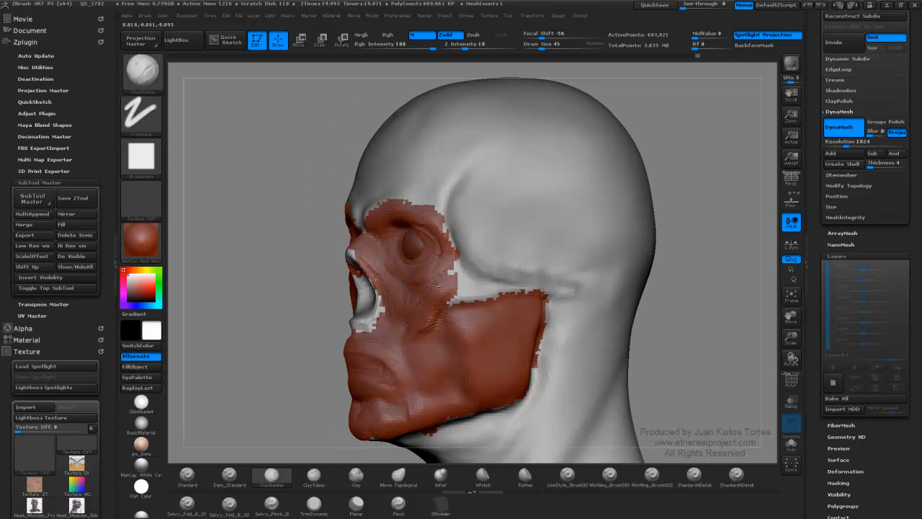
pyautogui.moveTo(288, 263); pyautogui.dragTo(397, 257)
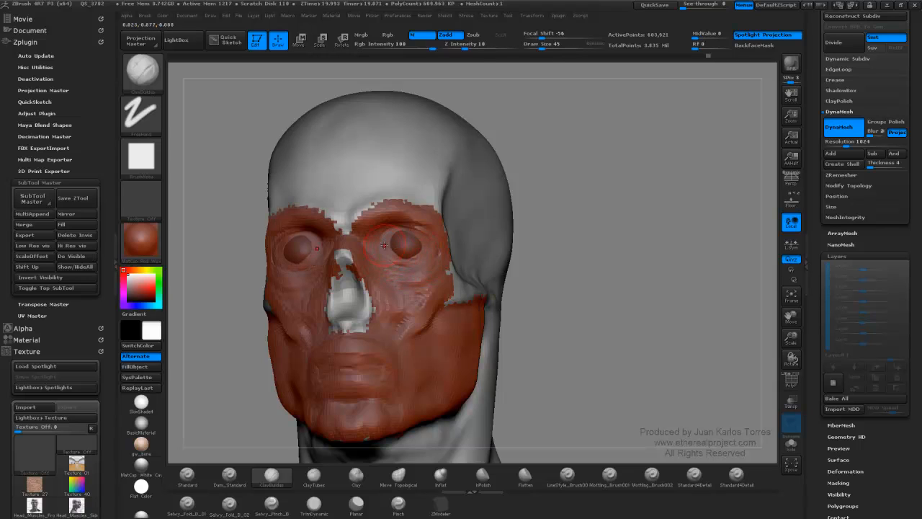
# Build red clay over the exposed eyeballs to form closed eyelids.
pyautogui.moveTo(398, 246)
pyautogui.mouseDown()
pyautogui.moveTo(416, 245)
pyautogui.moveTo(393, 236)
pyautogui.moveTo(414, 257)
pyautogui.moveTo(403, 249)
pyautogui.mouseUp()
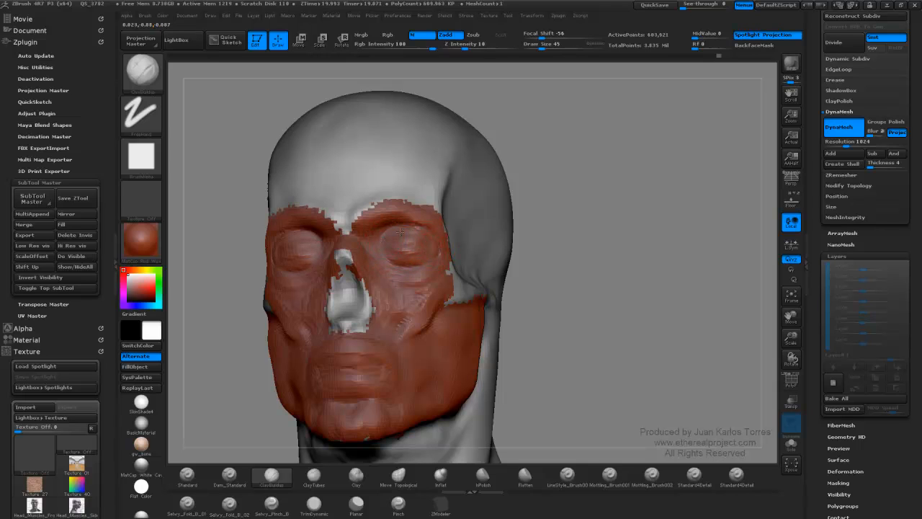
pyautogui.moveTo(519, 216)
pyautogui.mouseDown()
pyautogui.moveTo(531, 181)
pyautogui.moveTo(531, 239)
pyautogui.moveTo(575, 245)
pyautogui.moveTo(542, 242)
pyautogui.mouseUp()
pyautogui.moveTo(311, 283)
pyautogui.keyDown('alt'); pyautogui.mouseDown()
pyautogui.moveTo(383, 275)
pyautogui.moveTo(390, 296)
pyautogui.mouseUp(); pyautogui.keyUp('alt')
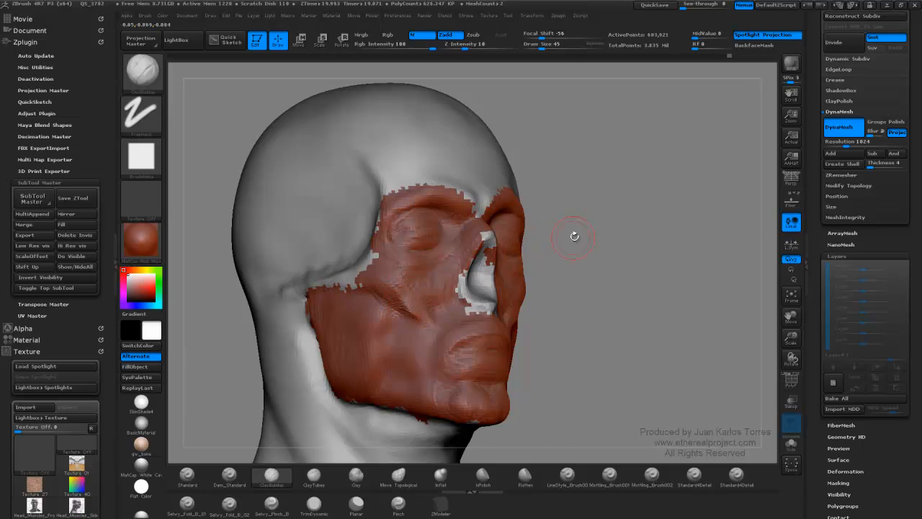
# Build up and smooth the red cheek muscle just below the cheekbone on the side of the face.
pyautogui.moveTo(574, 236); pyautogui.dragTo(389, 296)
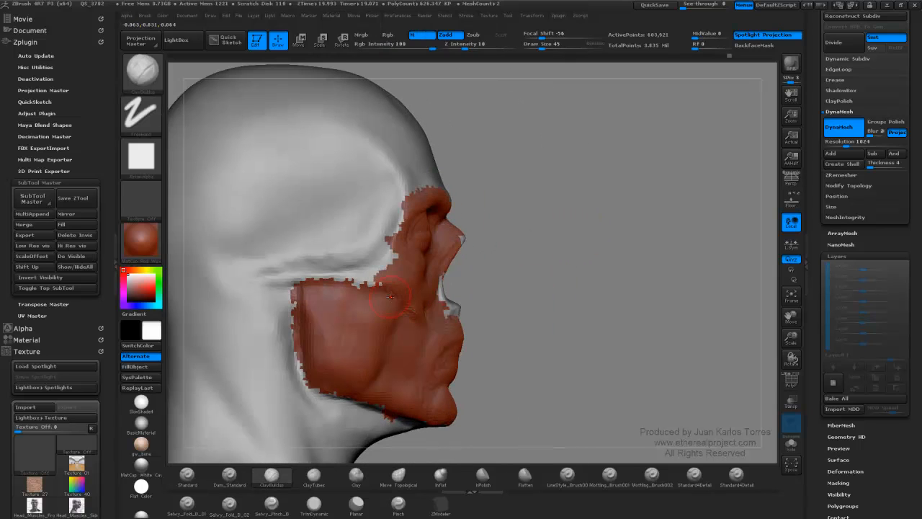
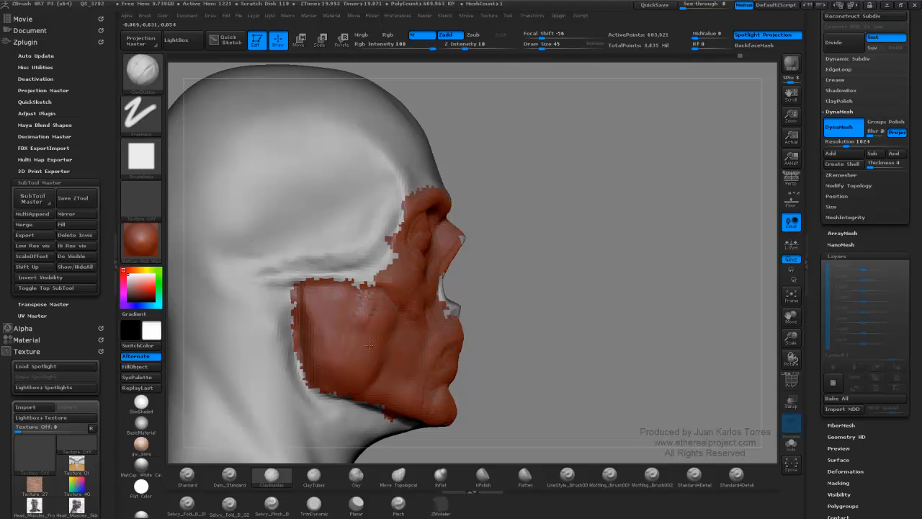
pyautogui.press('shift')
pyautogui.press('shift')
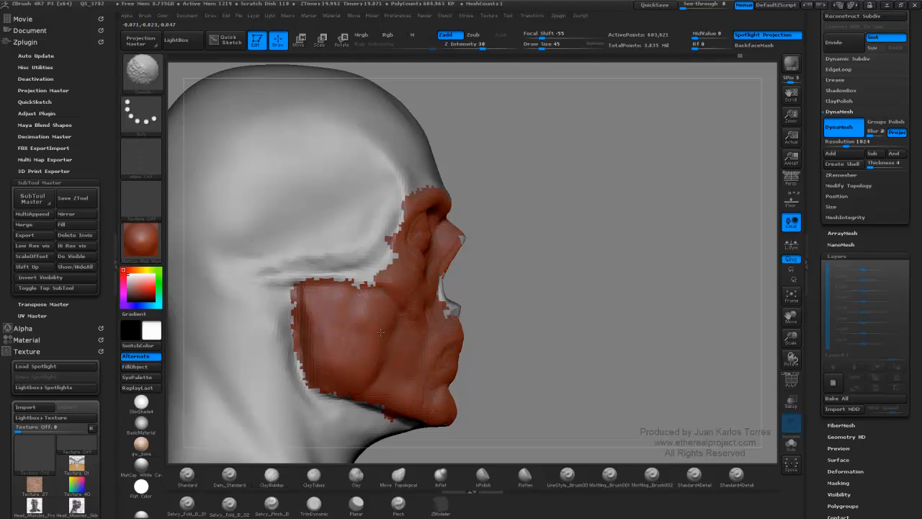
# Sculpt a fan-shaped red temporal muscle over the side of the skull, with fibres converging toward the cheekbone.
pyautogui.moveTo(505, 221); pyautogui.dragTo(590, 251)
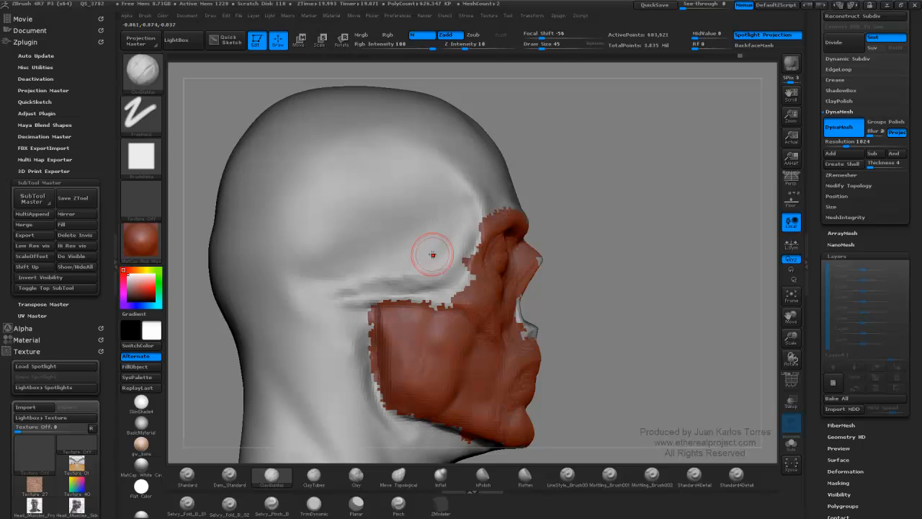
pyautogui.moveTo(462, 211)
pyautogui.mouseDown()
pyautogui.moveTo(465, 271)
pyautogui.moveTo(351, 283)
pyautogui.moveTo(338, 274)
pyautogui.moveTo(360, 256)
pyautogui.moveTo(399, 279)
pyautogui.moveTo(319, 175)
pyautogui.moveTo(417, 269)
pyautogui.moveTo(429, 249)
pyautogui.moveTo(407, 173)
pyautogui.moveTo(450, 262)
pyautogui.moveTo(436, 202)
pyautogui.moveTo(454, 180)
pyautogui.moveTo(462, 200)
pyautogui.mouseUp()
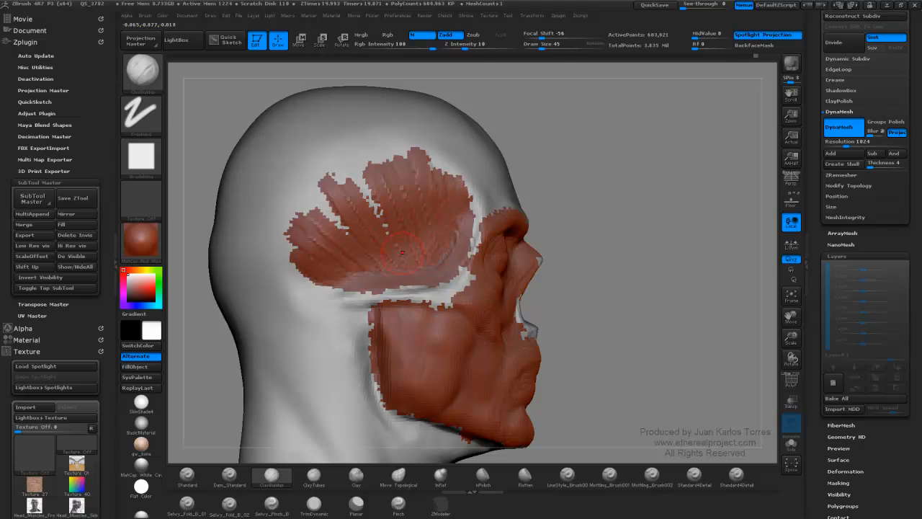
pyautogui.moveTo(401, 251)
pyautogui.mouseDown()
pyautogui.moveTo(348, 160)
pyautogui.moveTo(335, 217)
pyautogui.moveTo(329, 178)
pyautogui.moveTo(473, 244)
pyautogui.moveTo(460, 234)
pyautogui.mouseUp()
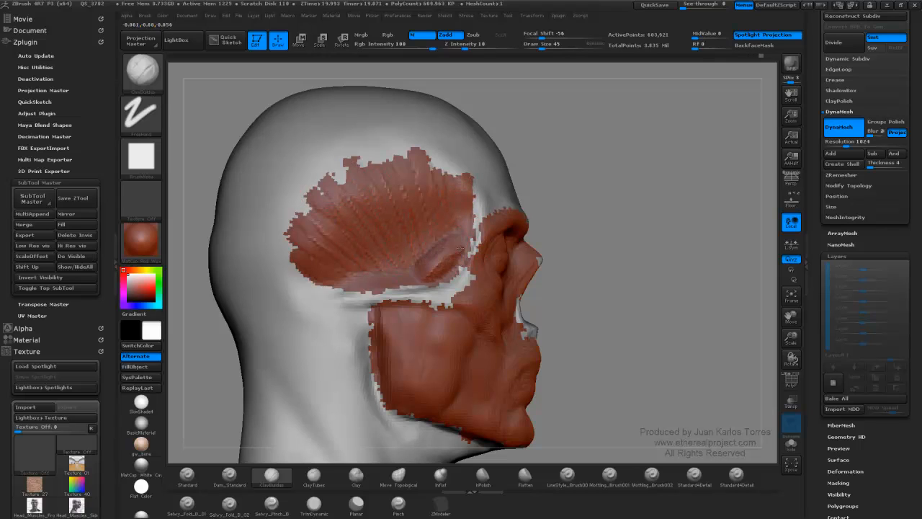
pyautogui.press('ctrl')
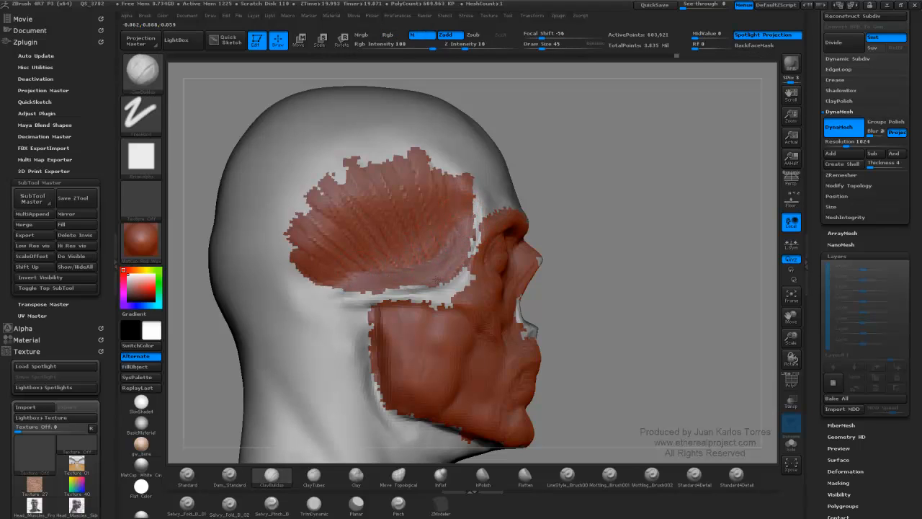
pyautogui.moveTo(436, 280)
pyautogui.mouseDown()
pyautogui.moveTo(409, 283)
pyautogui.moveTo(340, 260)
pyautogui.moveTo(363, 232)
pyautogui.mouseUp()
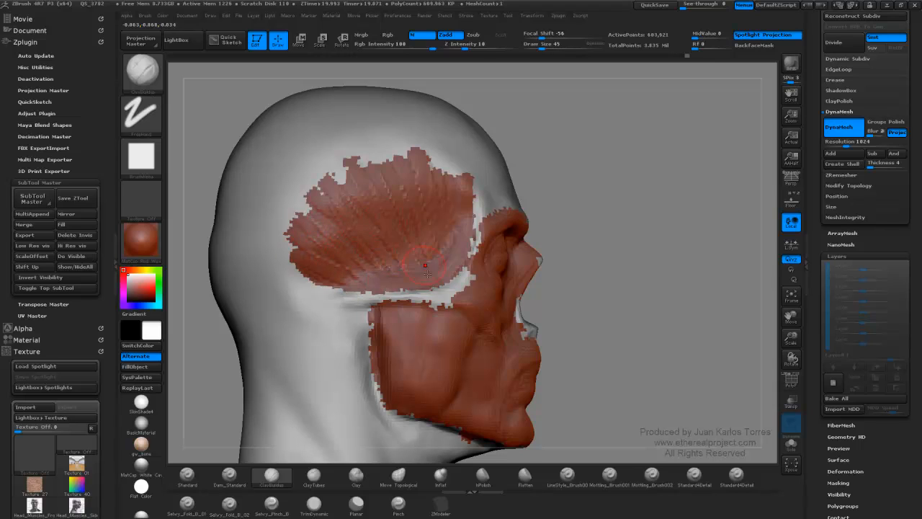
pyautogui.moveTo(421, 262); pyautogui.dragTo(255, 133)
pyautogui.hotkey('ctrl', 'z')
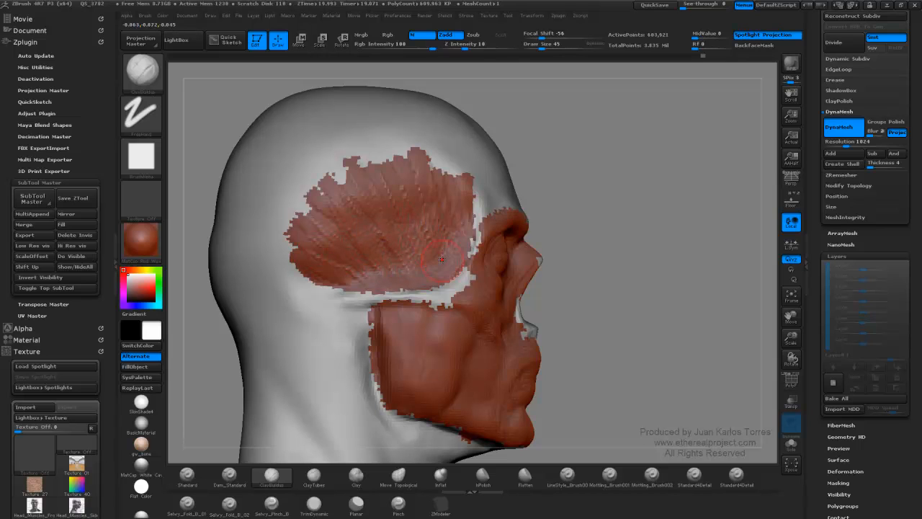
# Add raised fibre strands across the temporal muscle and smooth them into its surface.
pyautogui.moveTo(440, 180)
pyautogui.mouseDown(button='right')
pyautogui.moveTo(494, 212)
pyautogui.moveTo(454, 227)
pyautogui.mouseUp(button='right')
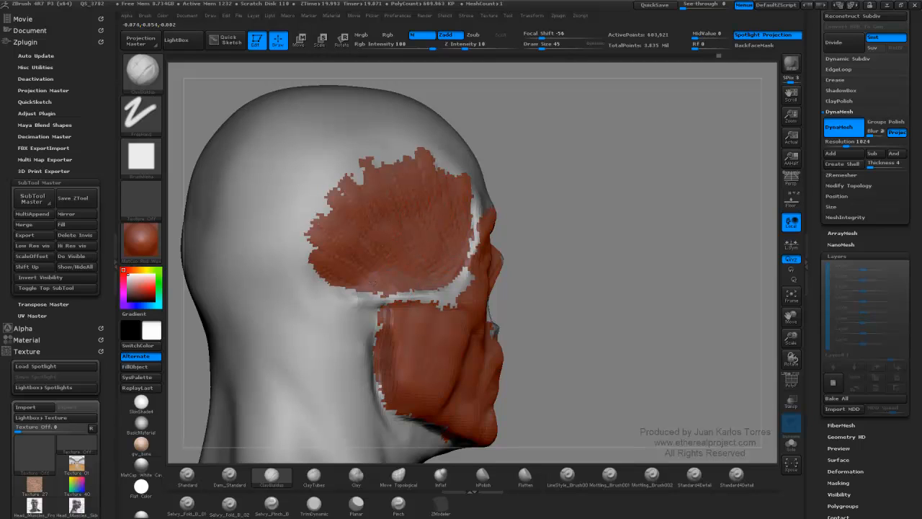
pyautogui.moveTo(437, 248)
pyautogui.mouseDown(button='right')
pyautogui.moveTo(460, 244)
pyautogui.moveTo(422, 256)
pyautogui.moveTo(395, 239)
pyautogui.moveTo(358, 243)
pyautogui.moveTo(401, 244)
pyautogui.mouseUp(button='right')
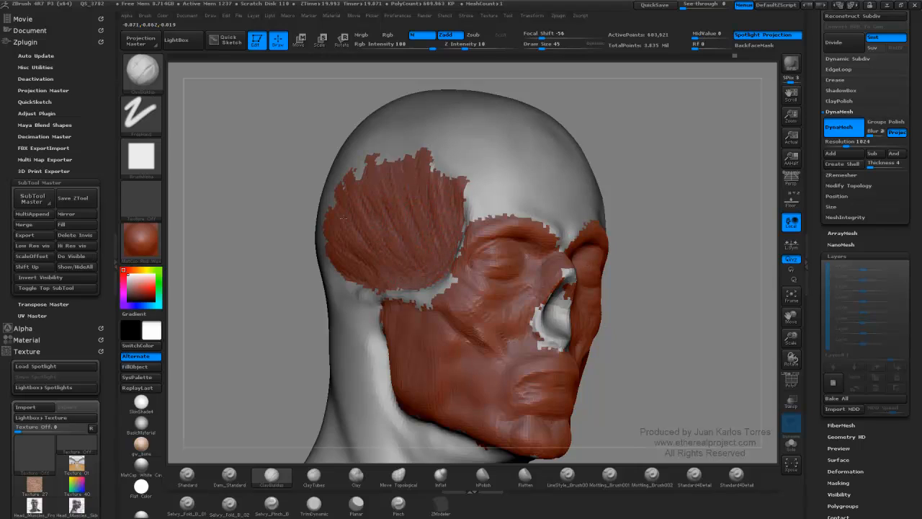
pyautogui.moveTo(354, 231); pyautogui.dragTo(390, 209, button='right')
pyautogui.press('shift')
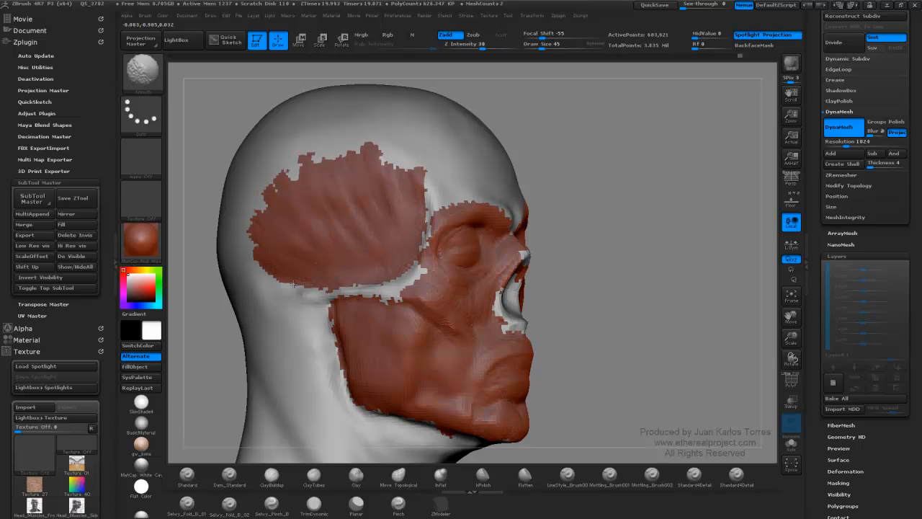
pyautogui.moveTo(294, 284); pyautogui.dragTo(349, 191, button='right')
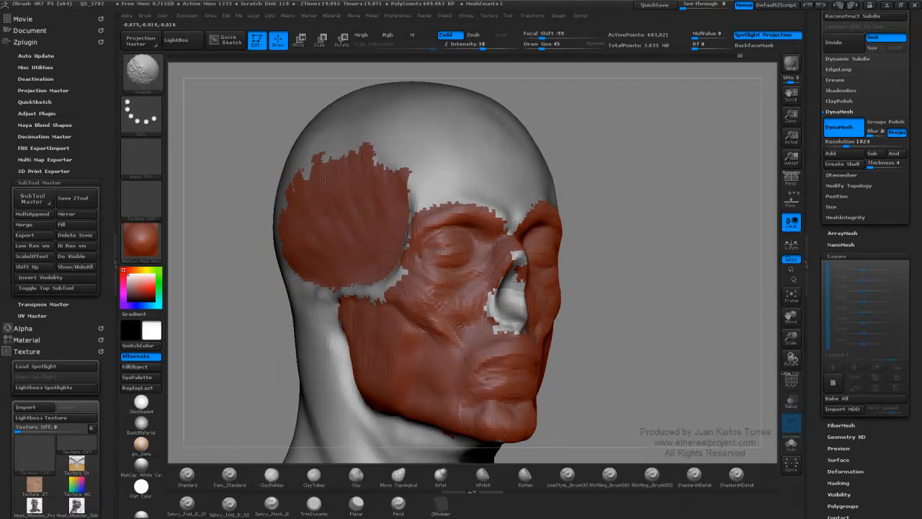
pyautogui.moveTo(317, 250)
pyautogui.mouseDown(button='right')
pyautogui.moveTo(694, 161)
pyautogui.moveTo(505, 180)
pyautogui.moveTo(541, 188)
pyautogui.moveTo(354, 265)
pyautogui.mouseUp(button='right')
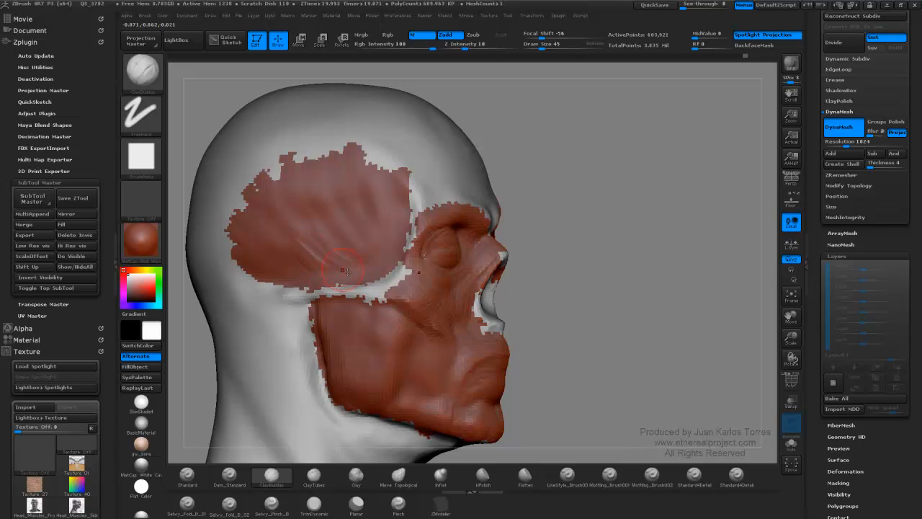
# Sculpt radiating fibres on the temporal muscle from the opposite side of the head and soften them.
pyautogui.moveTo(357, 254); pyautogui.dragTo(476, 209, button='right')
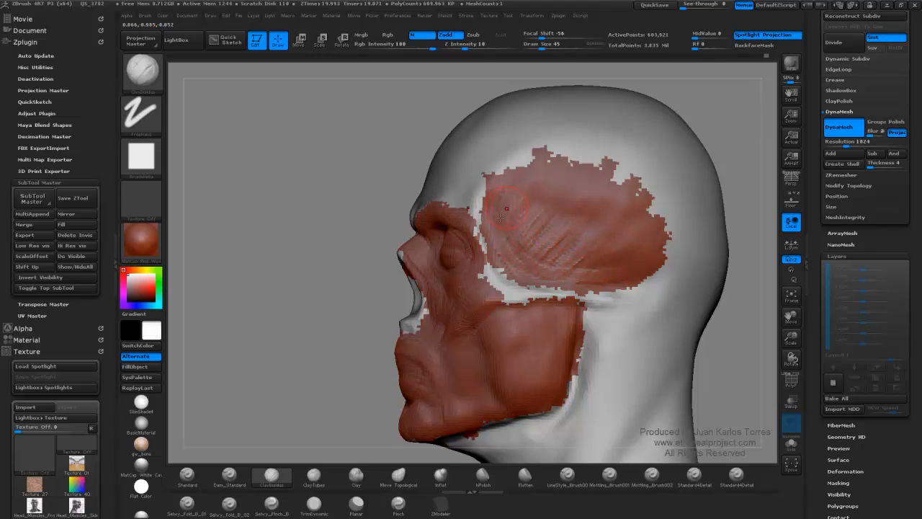
pyautogui.moveTo(497, 234)
pyautogui.mouseDown()
pyautogui.moveTo(502, 198)
pyautogui.moveTo(492, 245)
pyautogui.moveTo(486, 202)
pyautogui.mouseUp()
pyautogui.moveTo(499, 189)
pyautogui.mouseDown(button='right')
pyautogui.moveTo(609, 189)
pyautogui.moveTo(449, 214)
pyautogui.moveTo(516, 228)
pyautogui.mouseUp(button='right')
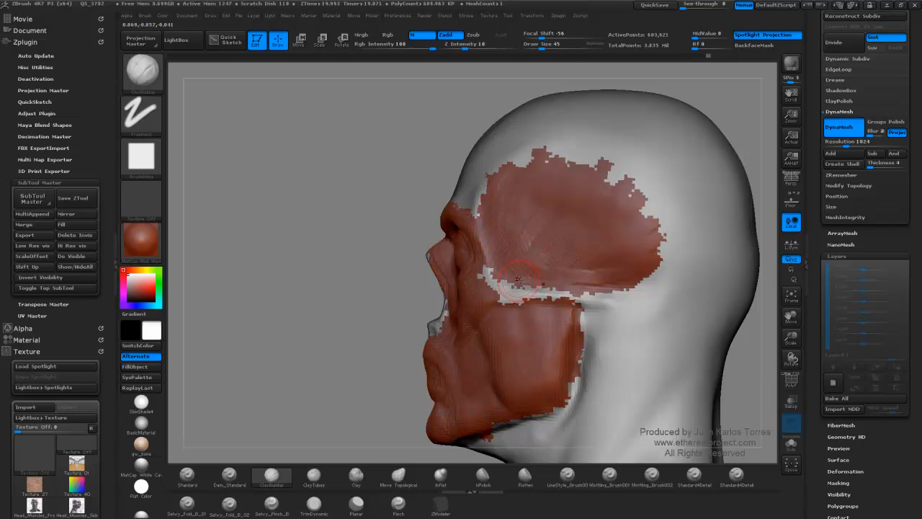
pyautogui.moveTo(537, 250)
pyautogui.mouseDown(button='right')
pyautogui.moveTo(594, 247)
pyautogui.moveTo(484, 207)
pyautogui.mouseUp(button='right')
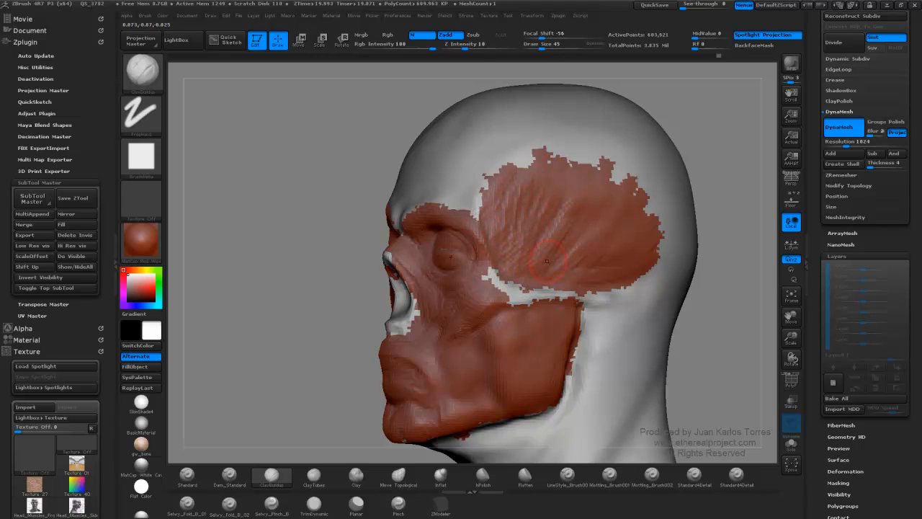
pyautogui.moveTo(575, 275); pyautogui.dragTo(619, 247)
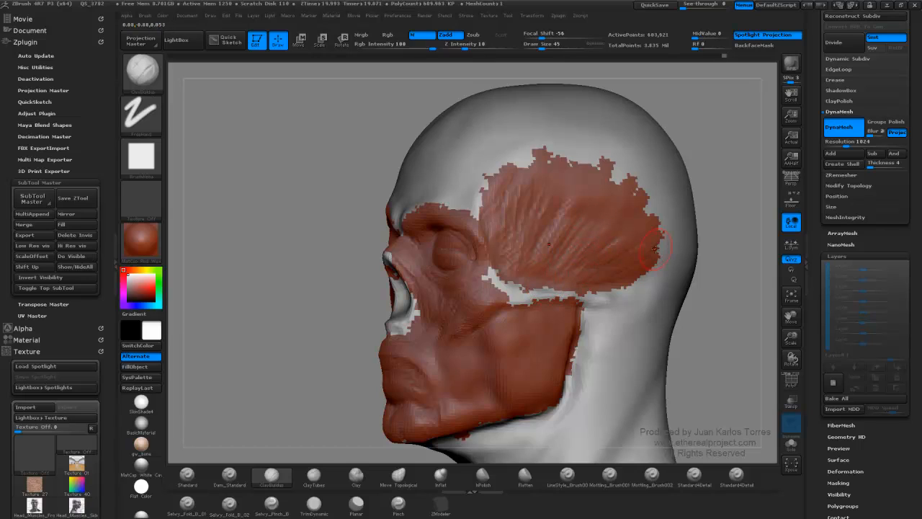
pyautogui.keyDown('shift'); pyautogui.moveTo(514, 202); pyautogui.dragTo(503, 216); pyautogui.keyUp('shift')
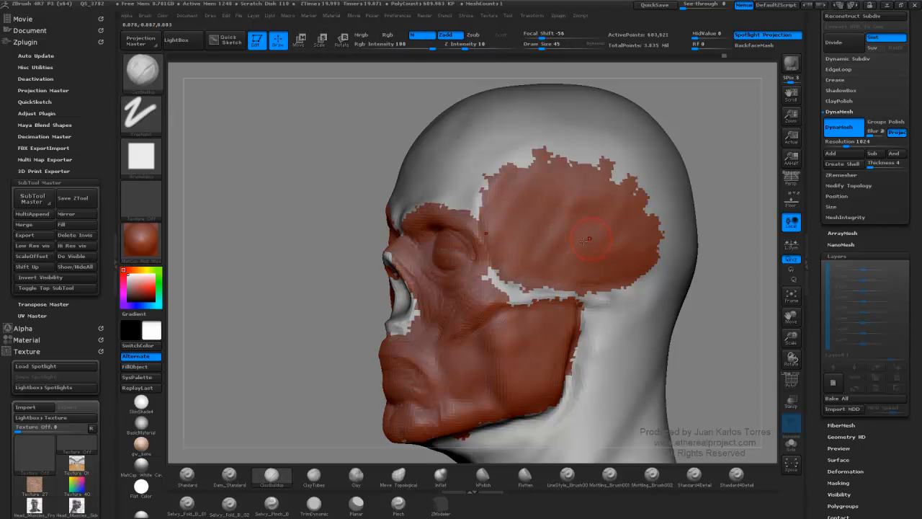
# Fill and smooth the front edge of the temporal muscle where it meets the outer eye rim.
pyautogui.moveTo(592, 236)
pyautogui.mouseDown(button='right')
pyautogui.moveTo(587, 216)
pyautogui.moveTo(526, 241)
pyautogui.moveTo(560, 227)
pyautogui.moveTo(495, 220)
pyautogui.mouseUp(button='right')
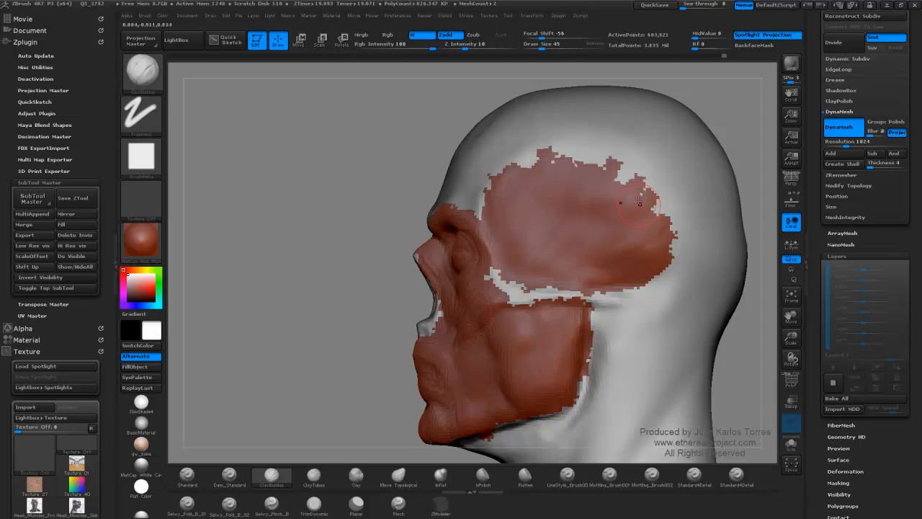
pyautogui.moveTo(548, 238); pyautogui.dragTo(523, 246, button='right')
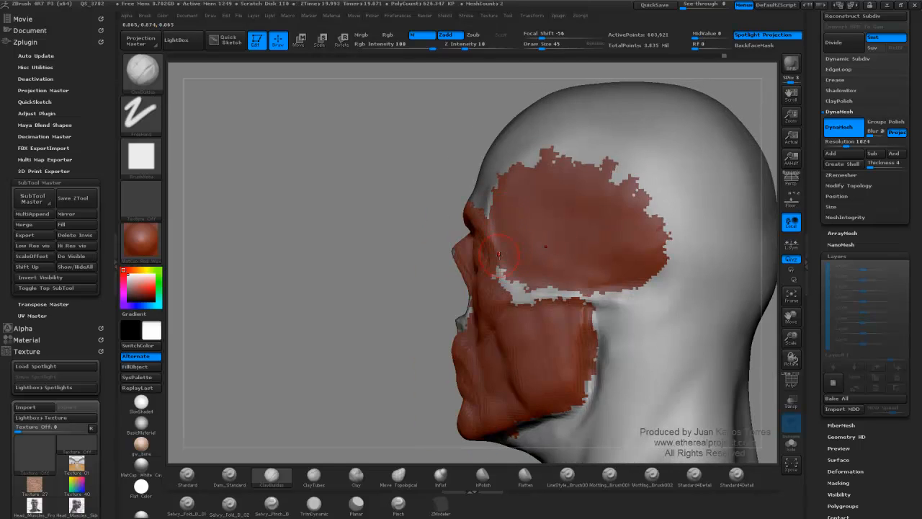
pyautogui.press('shift')
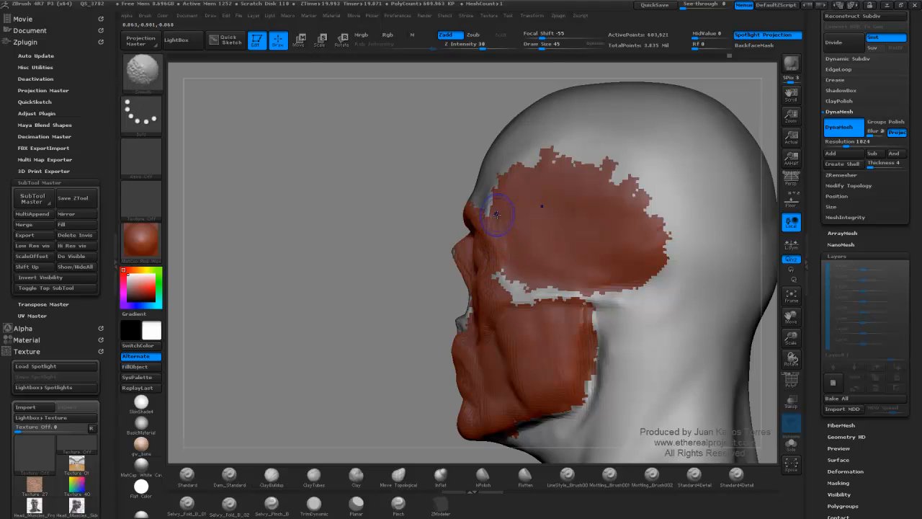
pyautogui.moveTo(515, 226)
pyautogui.mouseDown(button='right')
pyautogui.moveTo(484, 222)
pyautogui.moveTo(497, 251)
pyautogui.mouseUp(button='right')
pyautogui.moveTo(487, 266); pyautogui.dragTo(492, 231)
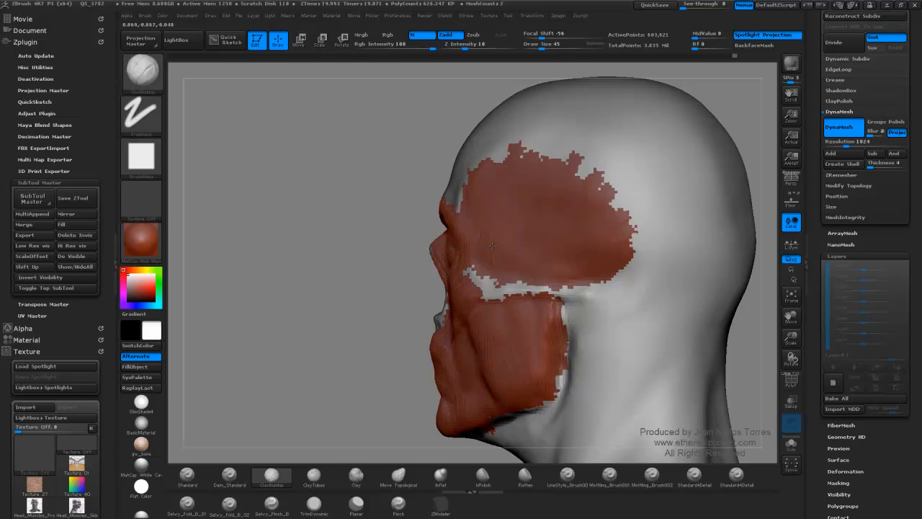
pyautogui.press('shift')
pyautogui.moveTo(491, 240); pyautogui.dragTo(456, 227, button='right')
pyautogui.moveTo(507, 227); pyautogui.dragTo(512, 208)
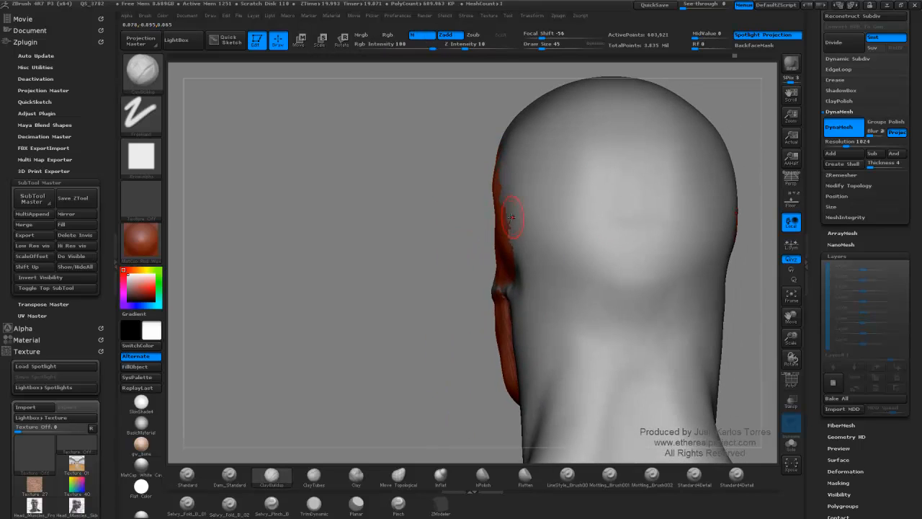
pyautogui.moveTo(513, 208); pyautogui.dragTo(556, 214, button='right')
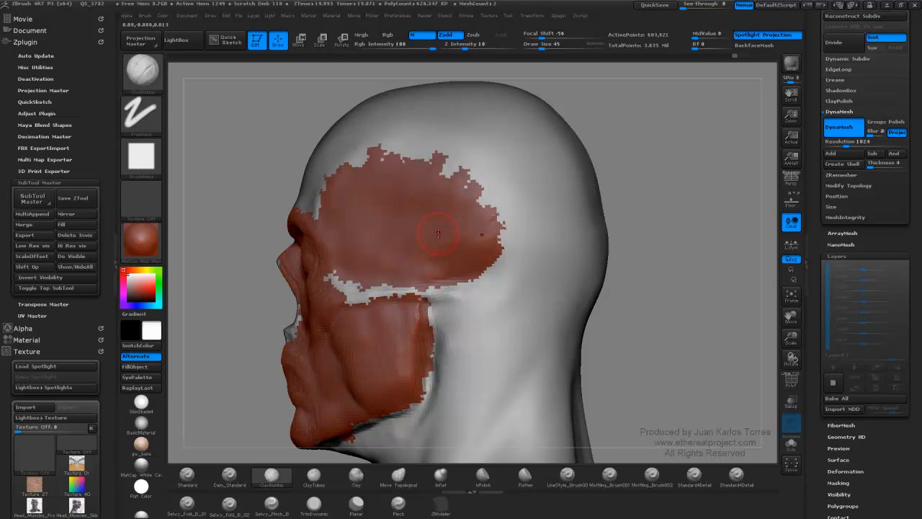
# Add faint fibre strokes across the middle and back of the temporal muscle and smooth them.
pyautogui.moveTo(634, 209); pyautogui.dragTo(655, 190)
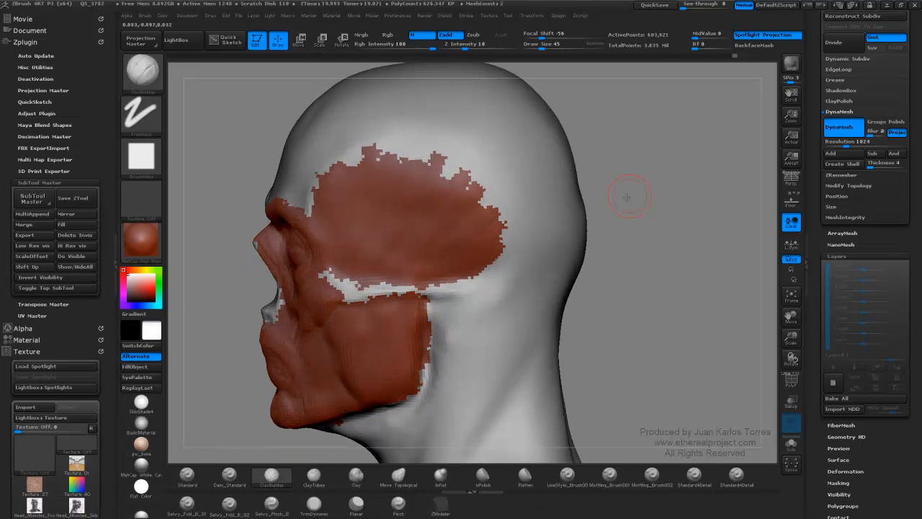
pyautogui.moveTo(464, 240); pyautogui.dragTo(437, 256, button='right')
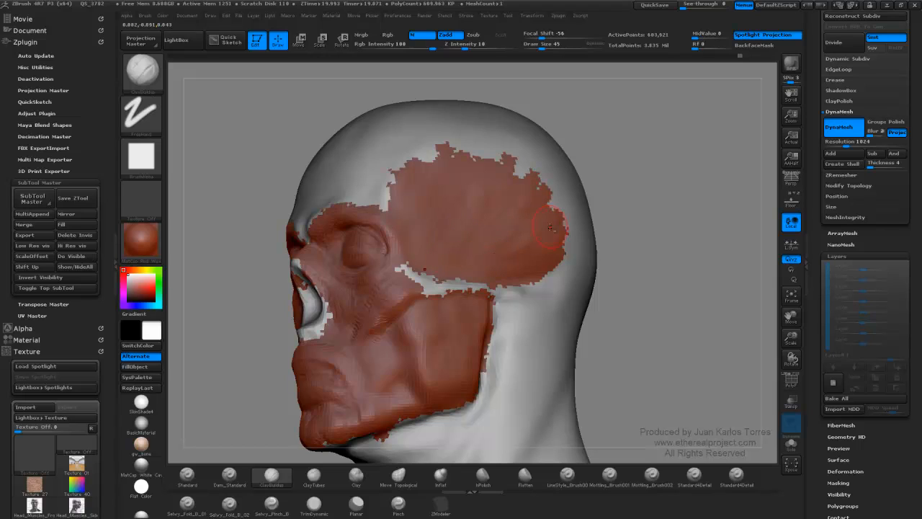
pyautogui.press('shift')
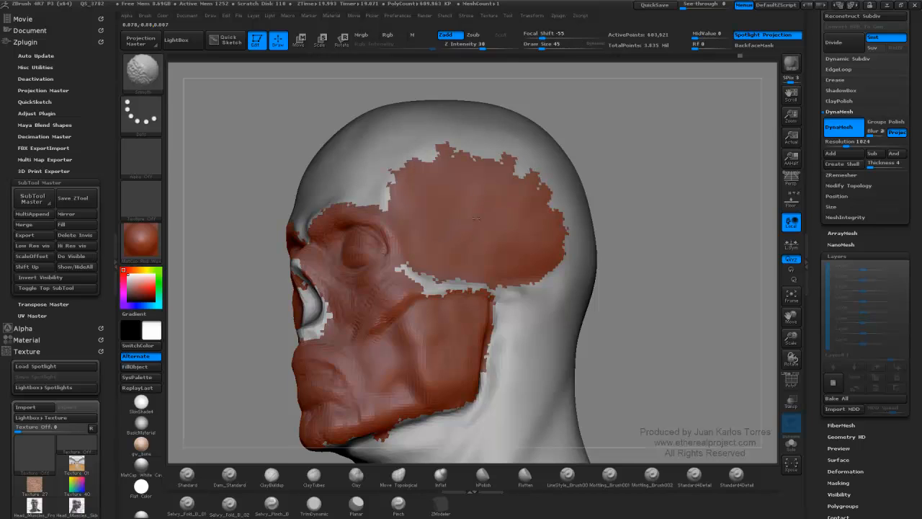
pyautogui.moveTo(679, 201)
pyautogui.mouseDown()
pyautogui.moveTo(655, 223)
pyautogui.moveTo(581, 230)
pyautogui.mouseUp()
pyautogui.keyDown('ctrl'); pyautogui.moveTo(581, 231); pyautogui.dragTo(626, 216, button='right'); pyautogui.keyUp('ctrl')
pyautogui.press('shift')
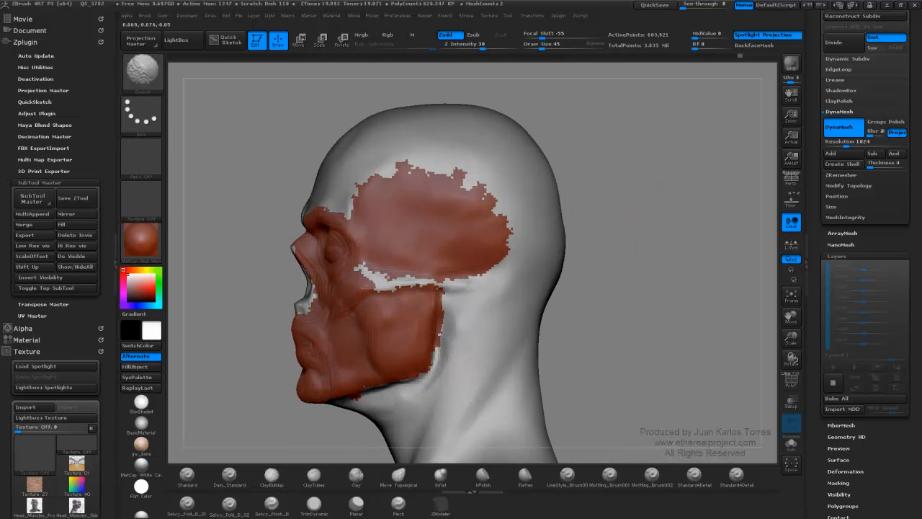
# Sculpt red muscle with vertical fibres over the forehead, from between the brows up and out to both temples.
pyautogui.moveTo(532, 206)
pyautogui.mouseDown()
pyautogui.moveTo(558, 204)
pyautogui.moveTo(595, 220)
pyautogui.mouseUp()
pyautogui.keyDown('ctrl'); pyautogui.moveTo(586, 219); pyautogui.dragTo(574, 234, button='right'); pyautogui.keyUp('ctrl')
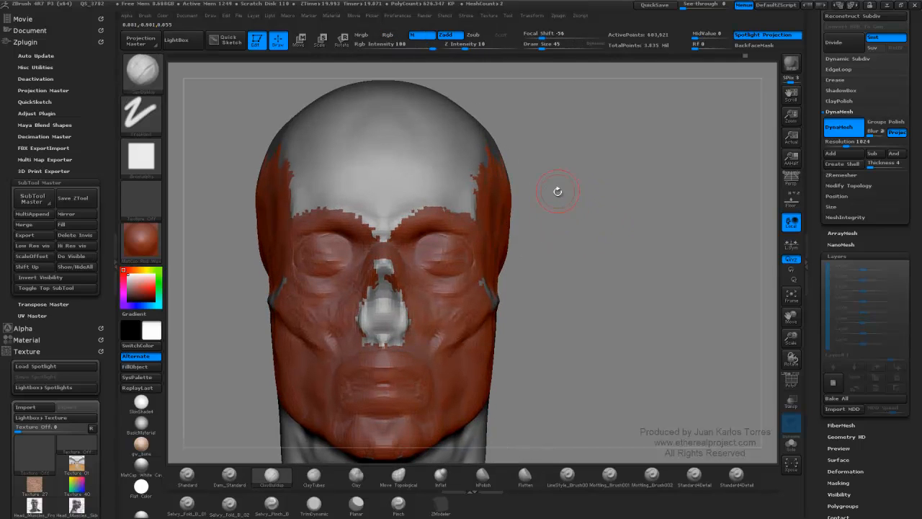
pyautogui.keyDown('alt'); pyautogui.moveTo(577, 202); pyautogui.dragTo(593, 256); pyautogui.keyUp('alt')
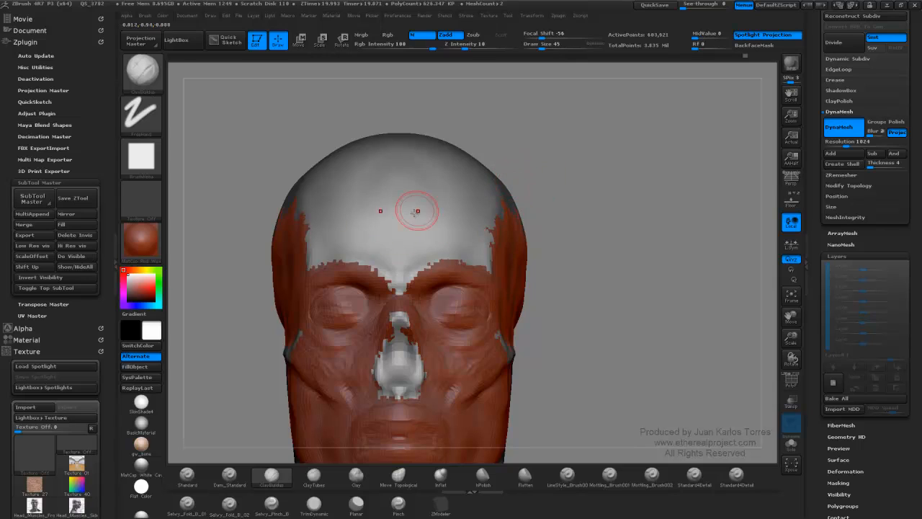
pyautogui.moveTo(383, 253)
pyautogui.mouseDown()
pyautogui.moveTo(397, 240)
pyautogui.moveTo(389, 254)
pyautogui.moveTo(398, 284)
pyautogui.mouseUp()
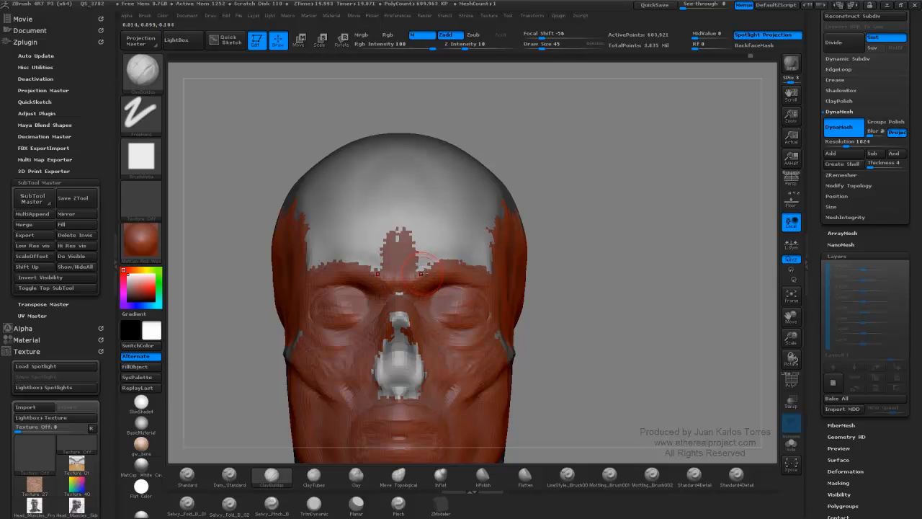
pyautogui.moveTo(366, 243); pyautogui.dragTo(396, 173)
pyautogui.moveTo(374, 222)
pyautogui.mouseDown()
pyautogui.moveTo(360, 252)
pyautogui.moveTo(368, 165)
pyautogui.moveTo(359, 261)
pyautogui.moveTo(336, 260)
pyautogui.moveTo(324, 176)
pyautogui.mouseUp()
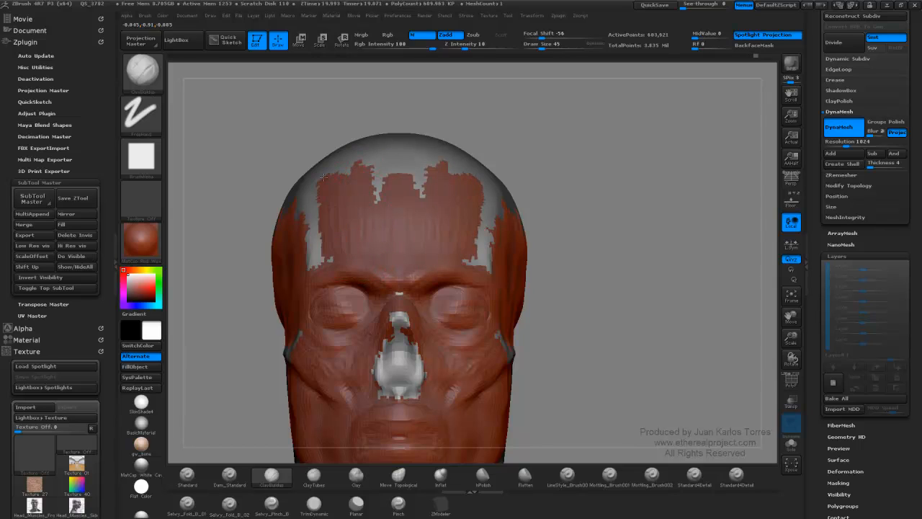
pyautogui.moveTo(329, 259); pyautogui.dragTo(313, 193)
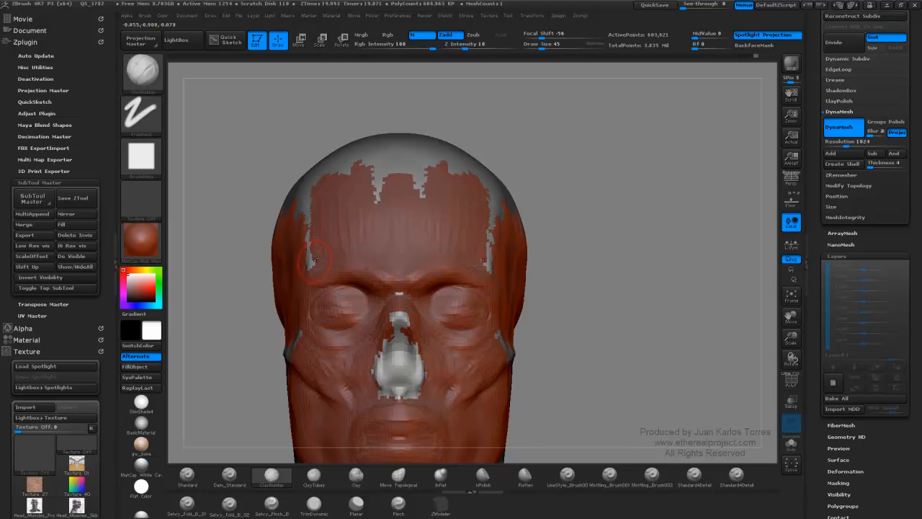
pyautogui.moveTo(315, 260)
pyautogui.mouseDown()
pyautogui.moveTo(312, 245)
pyautogui.moveTo(311, 258)
pyautogui.mouseUp()
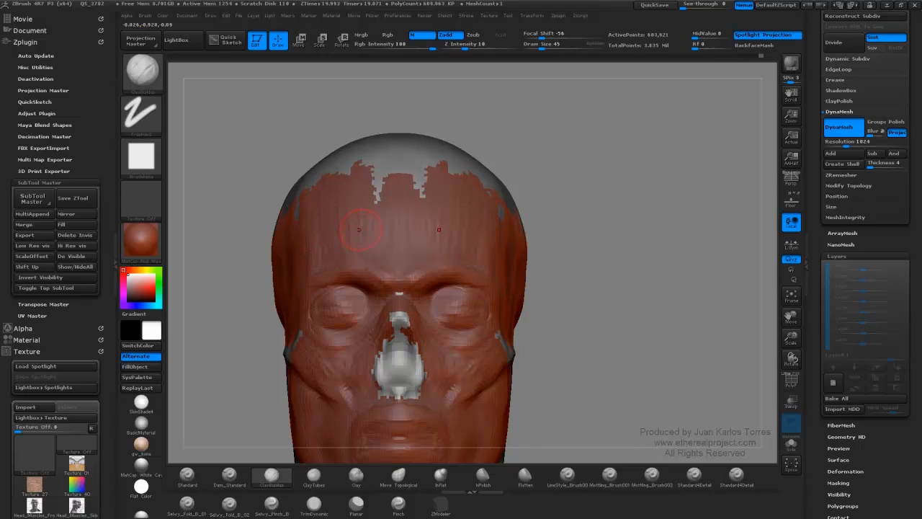
# Extend the forehead muscle's vertical fibres upward and fill the notches along its upper edge near the centre.
pyautogui.moveTo(366, 235); pyautogui.dragTo(382, 169)
pyautogui.press('f')
pyautogui.moveTo(556, 195)
pyautogui.mouseDown()
pyautogui.moveTo(569, 191)
pyautogui.moveTo(557, 189)
pyautogui.mouseUp()
pyautogui.keyDown('ctrl'); pyautogui.moveTo(557, 185); pyautogui.dragTo(554, 216, button='right'); pyautogui.keyUp('ctrl')
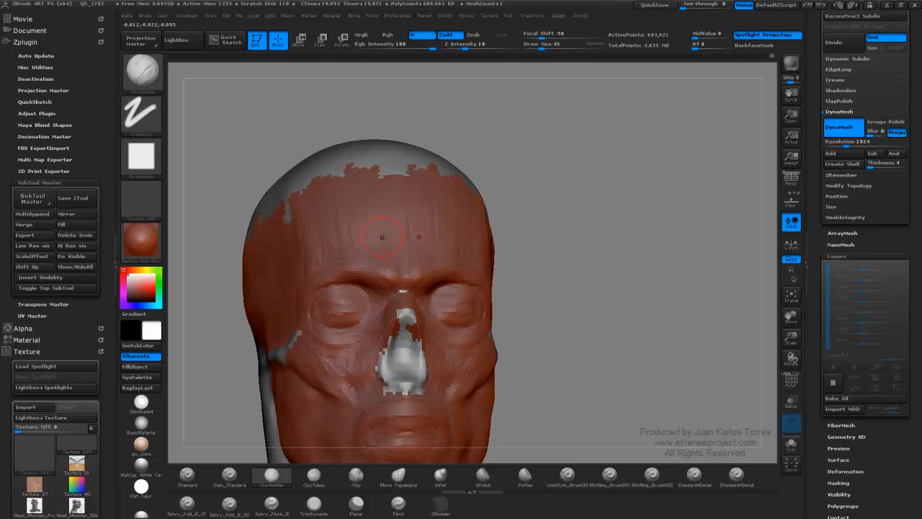
pyautogui.keyDown('shift'); pyautogui.moveTo(577, 193); pyautogui.dragTo(560, 204, button='right'); pyautogui.keyUp('shift')
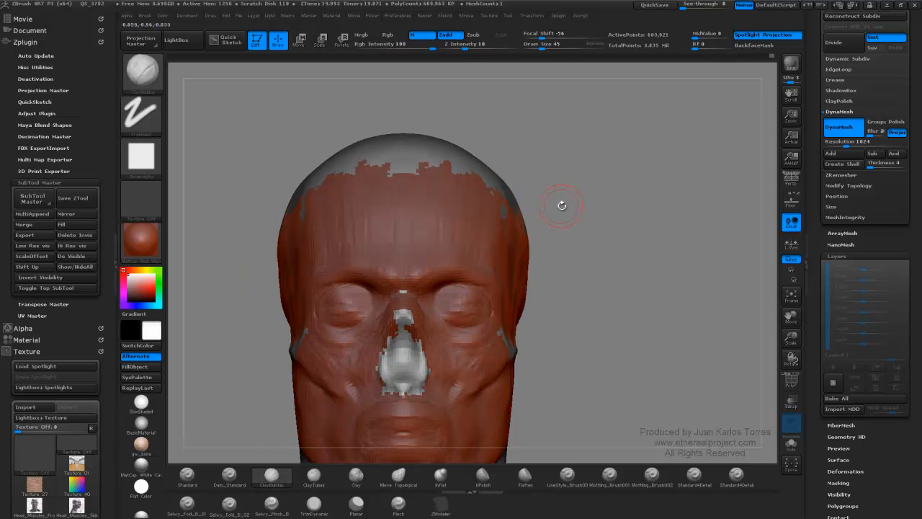
pyautogui.moveTo(506, 251)
pyautogui.keyDown('ctrl'); pyautogui.mouseDown(button='right')
pyautogui.moveTo(476, 261)
pyautogui.moveTo(615, 213)
pyautogui.mouseUp(button='right'); pyautogui.keyUp('ctrl')
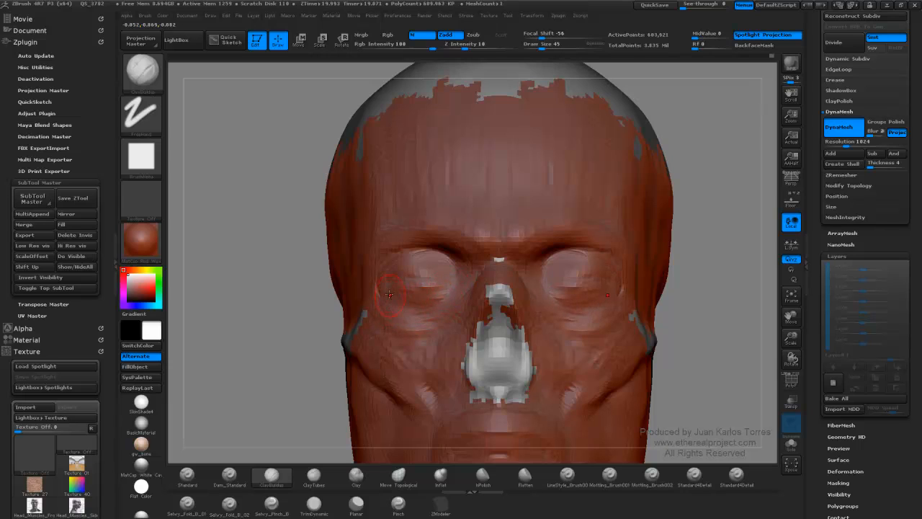
# Smooth the muscle at the outer corner of the eye and build up the inner brow ridge.
pyautogui.moveTo(447, 289)
pyautogui.mouseDown(button='right')
pyautogui.moveTo(380, 290)
pyautogui.moveTo(375, 281)
pyautogui.mouseUp(button='right')
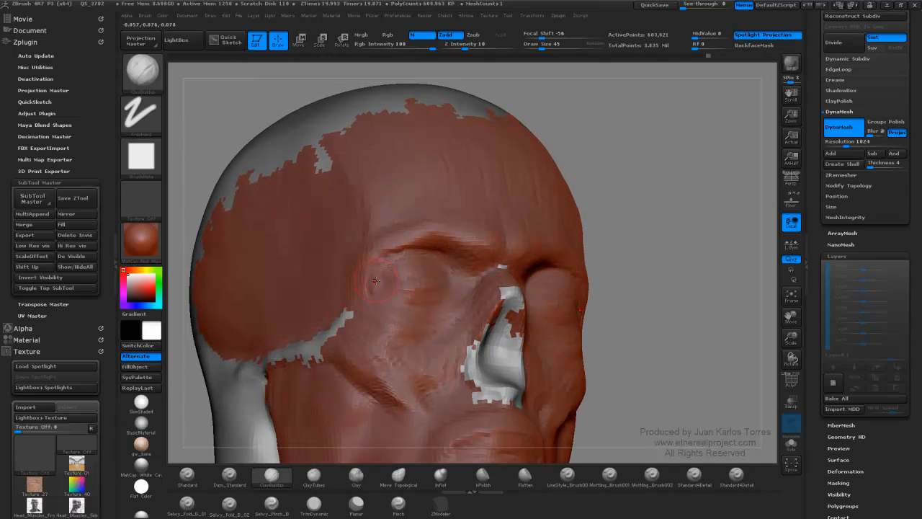
pyautogui.keyDown('shift'); pyautogui.moveTo(376, 276); pyautogui.dragTo(378, 285); pyautogui.keyUp('shift')
pyautogui.moveTo(471, 248); pyautogui.dragTo(493, 245)
pyautogui.keyDown('shift'); pyautogui.moveTo(643, 230); pyautogui.dragTo(716, 261, button='right'); pyautogui.keyUp('shift')
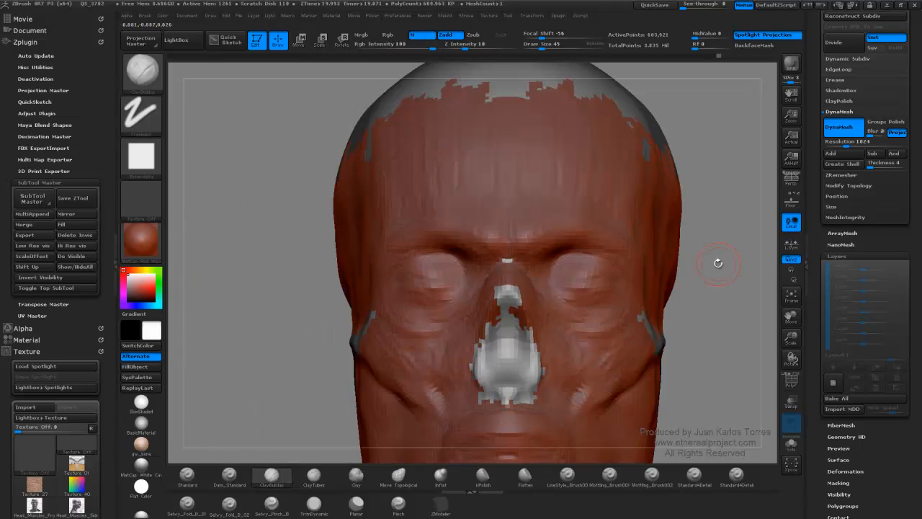
# Set the Smooth brush's Z intensity to 16.
pyautogui.moveTo(645, 277)
pyautogui.keyDown('ctrl'); pyautogui.mouseDown(button='right')
pyautogui.moveTo(601, 242)
pyautogui.moveTo(600, 215)
pyautogui.mouseUp(button='right'); pyautogui.keyUp('ctrl')
pyautogui.keyDown('alt'); pyautogui.moveTo(606, 270); pyautogui.dragTo(595, 236, button='right'); pyautogui.keyUp('alt')
pyautogui.moveTo(535, 255)
pyautogui.mouseDown(button='right')
pyautogui.moveTo(580, 256)
pyautogui.moveTo(474, 280)
pyautogui.moveTo(505, 257)
pyautogui.moveTo(425, 252)
pyautogui.mouseUp(button='right')
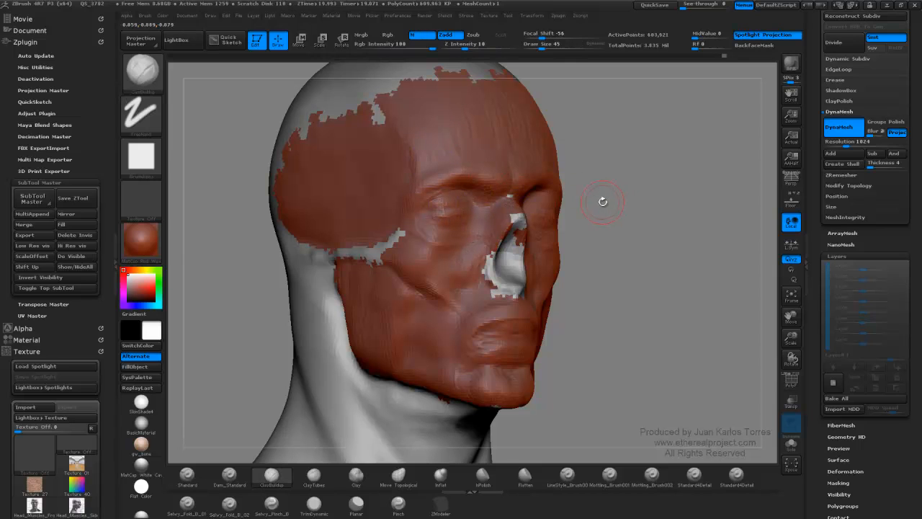
pyautogui.moveTo(601, 200)
pyautogui.mouseDown(button='right')
pyautogui.moveTo(624, 208)
pyautogui.moveTo(608, 253)
pyautogui.moveTo(667, 288)
pyautogui.moveTo(628, 249)
pyautogui.mouseUp(button='right')
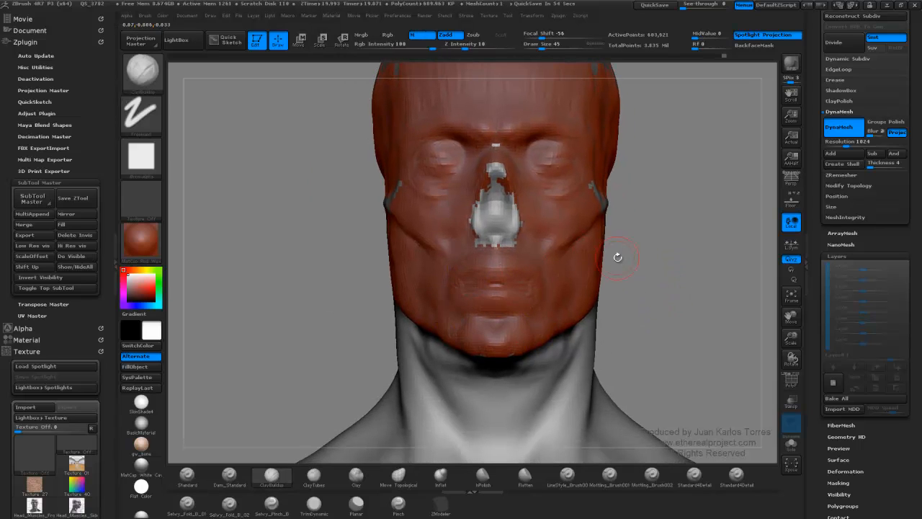
pyautogui.keyDown('alt'); pyautogui.moveTo(675, 204); pyautogui.dragTo(636, 294); pyautogui.keyUp('alt')
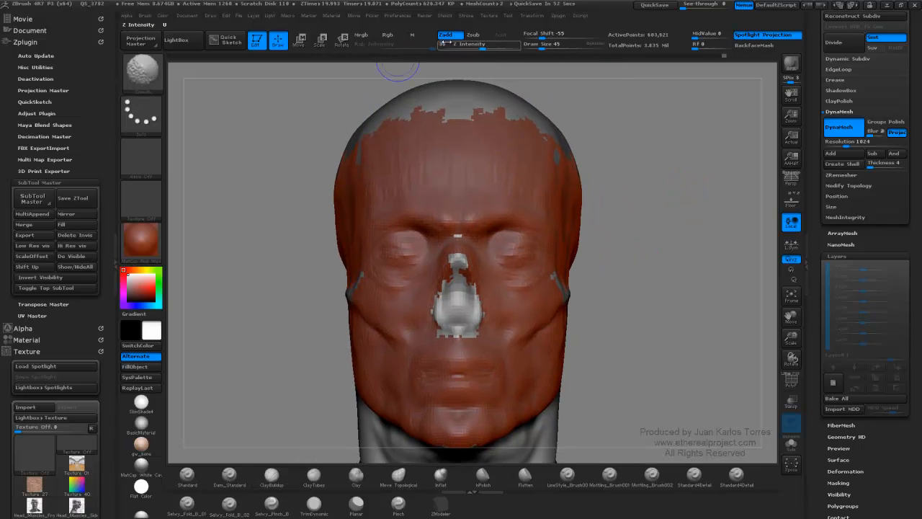
pyautogui.moveTo(472, 44); pyautogui.dragTo(469, 45)
pyautogui.keyDown('alt'); pyautogui.moveTo(591, 321); pyautogui.dragTo(592, 283); pyautogui.keyUp('alt')
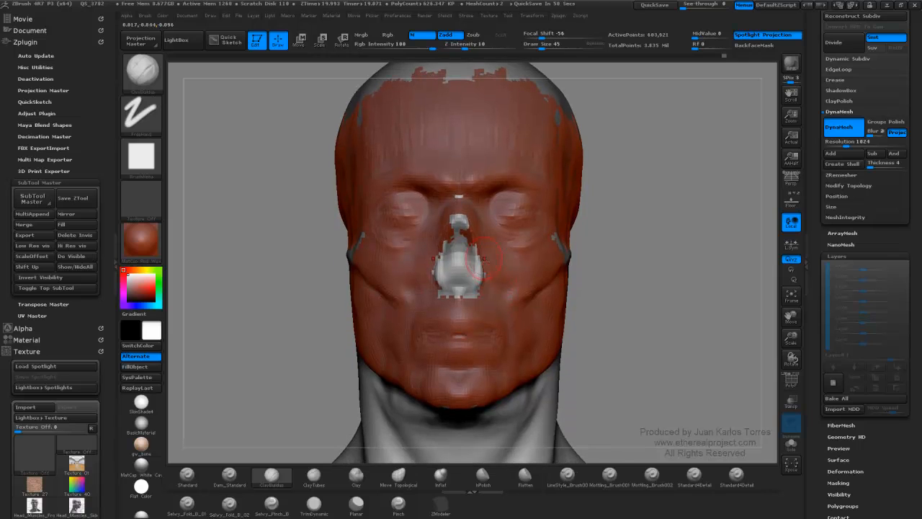
# Smooth the muscle along the outer eye rim and down onto the cheekbone.
pyautogui.moveTo(306, 215); pyautogui.dragTo(436, 204)
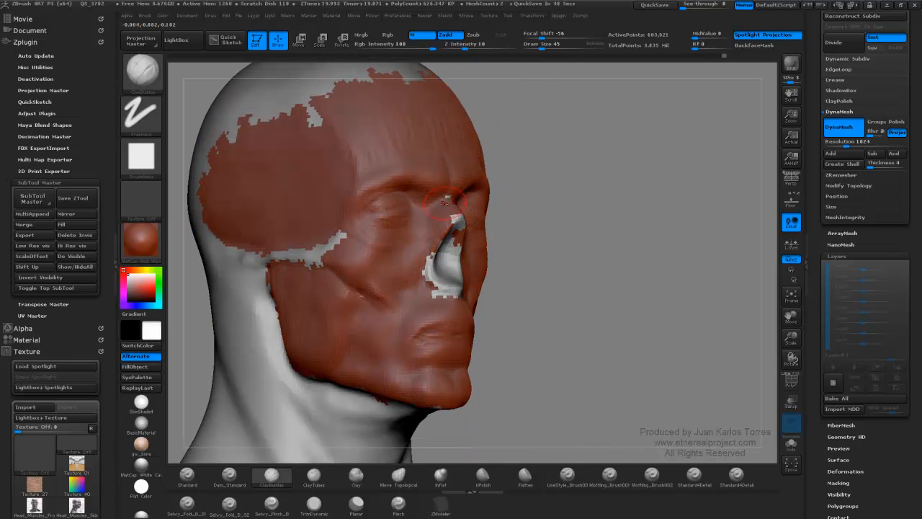
pyautogui.moveTo(545, 205); pyautogui.dragTo(579, 201)
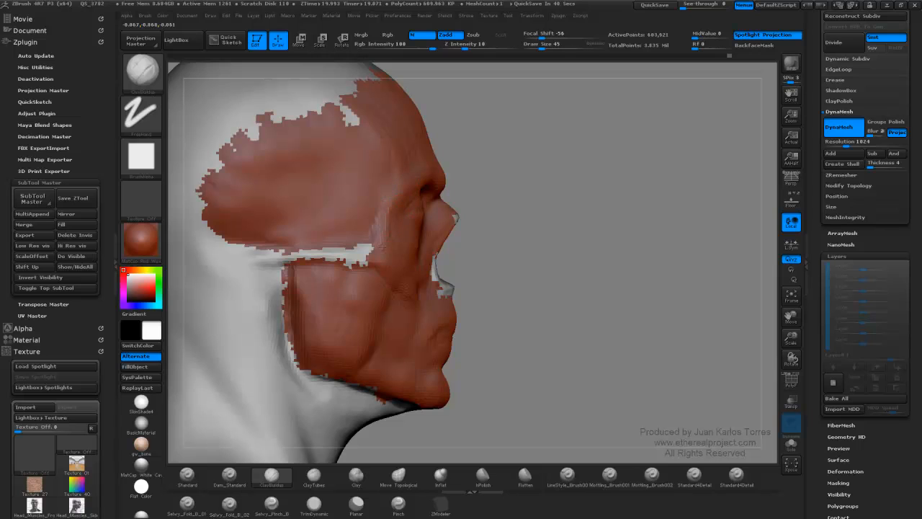
pyautogui.moveTo(471, 317); pyautogui.dragTo(445, 335)
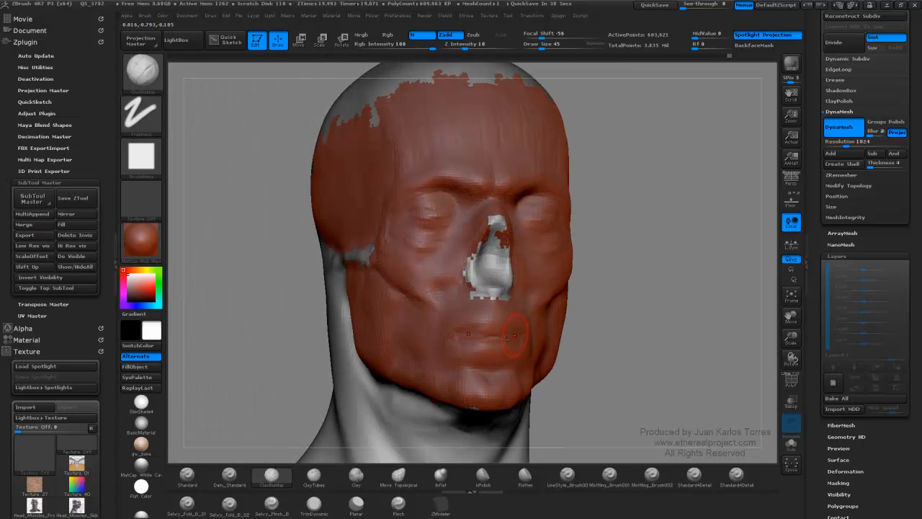
pyautogui.moveTo(514, 335); pyautogui.dragTo(635, 232)
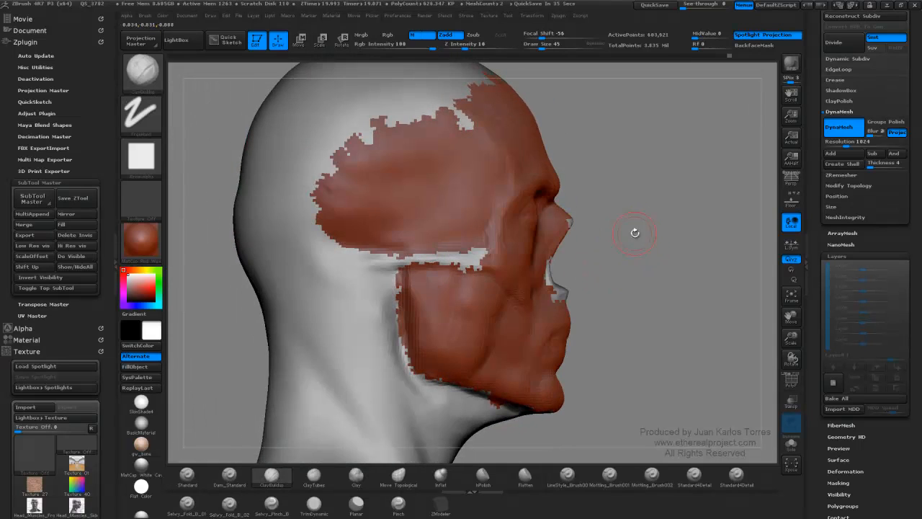
pyautogui.press('shift')
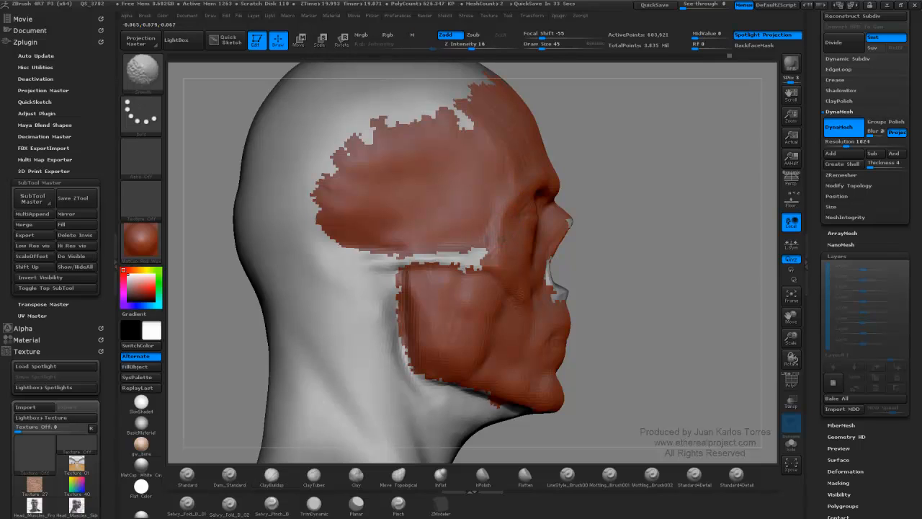
pyautogui.moveTo(501, 235)
pyautogui.keyDown('shift'); pyautogui.mouseDown()
pyautogui.moveTo(506, 222)
pyautogui.moveTo(516, 265)
pyautogui.mouseUp(); pyautogui.keyUp('shift')
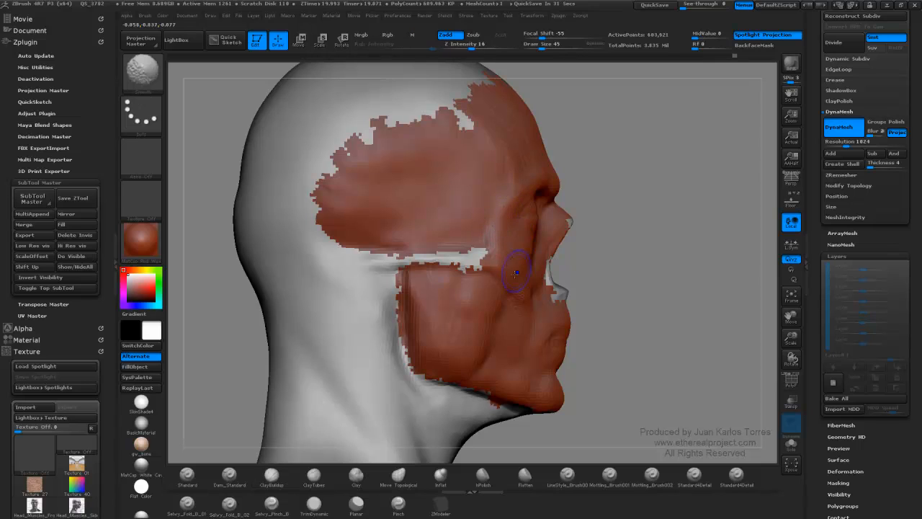
# Refine the cheek muscle between the jaw and the side of the nose and smooth it.
pyautogui.keyDown('alt'); pyautogui.moveTo(656, 231); pyautogui.dragTo(543, 163); pyautogui.keyUp('alt')
pyautogui.moveTo(361, 249); pyautogui.dragTo(315, 233, button='right')
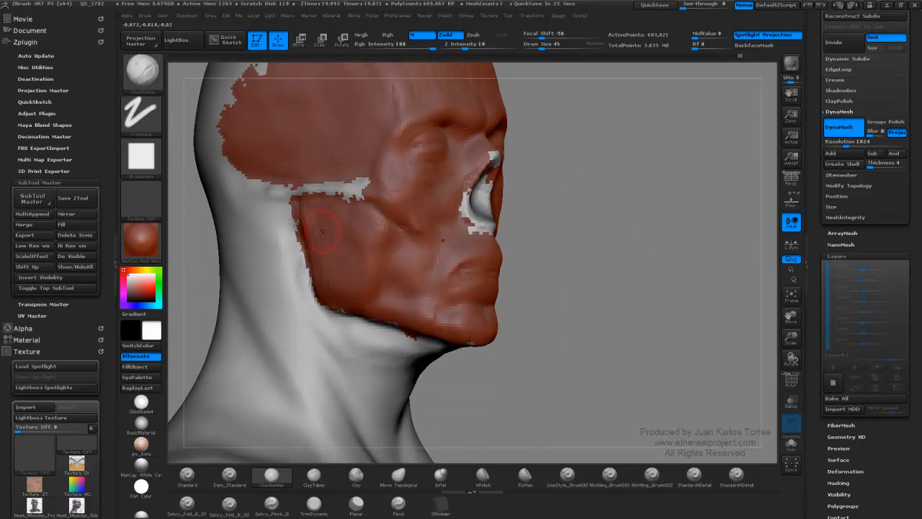
pyautogui.moveTo(441, 216); pyautogui.dragTo(317, 227, button='right')
pyautogui.keyDown('shift'); pyautogui.moveTo(662, 204); pyautogui.dragTo(664, 221); pyautogui.keyUp('shift')
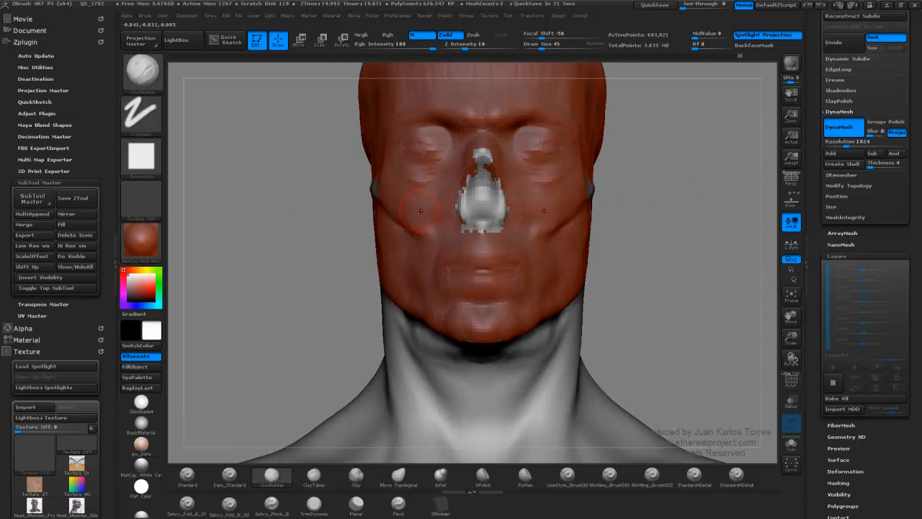
pyautogui.press('shift')
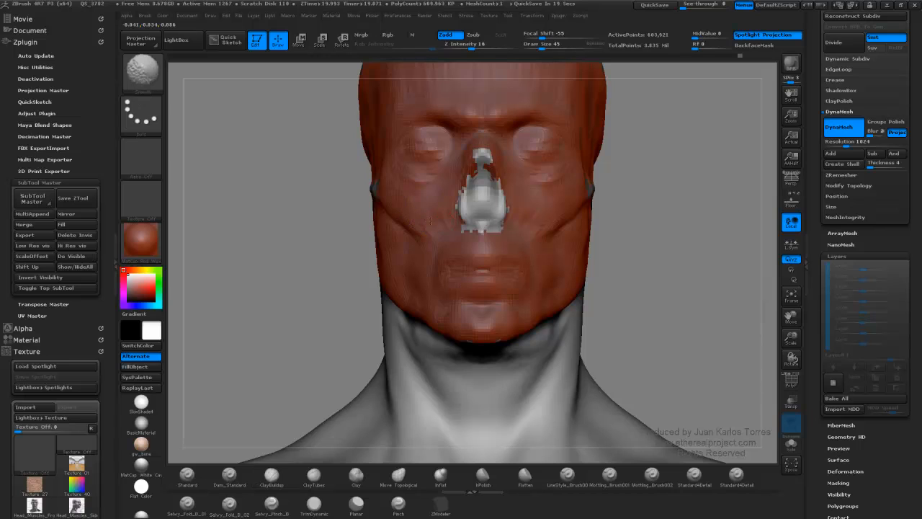
# Build up the muscle between the cheek and the mouth corner and soften it.
pyautogui.moveTo(658, 179)
pyautogui.keyDown('alt'); pyautogui.mouseDown()
pyautogui.moveTo(649, 202)
pyautogui.moveTo(622, 207)
pyautogui.moveTo(651, 206)
pyautogui.mouseUp(); pyautogui.keyUp('alt')
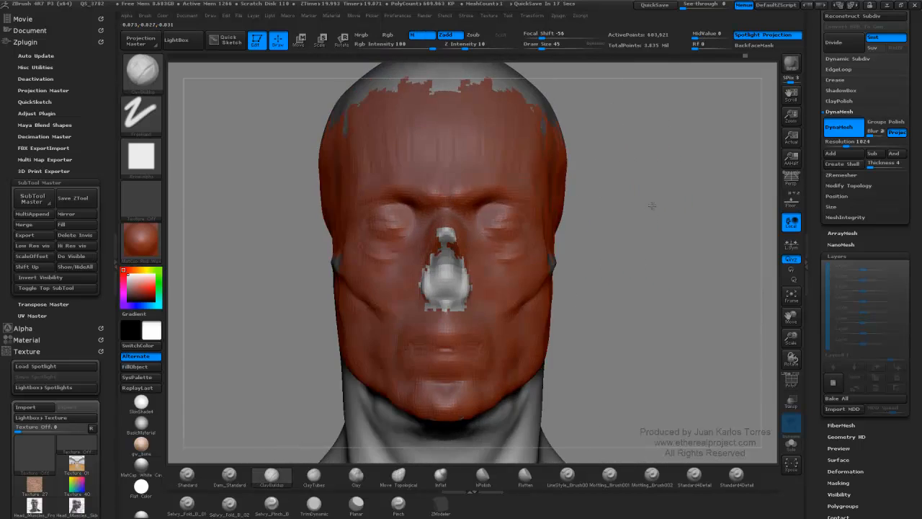
pyautogui.keyDown('alt'); pyautogui.moveTo(639, 247); pyautogui.dragTo(616, 205); pyautogui.keyUp('alt')
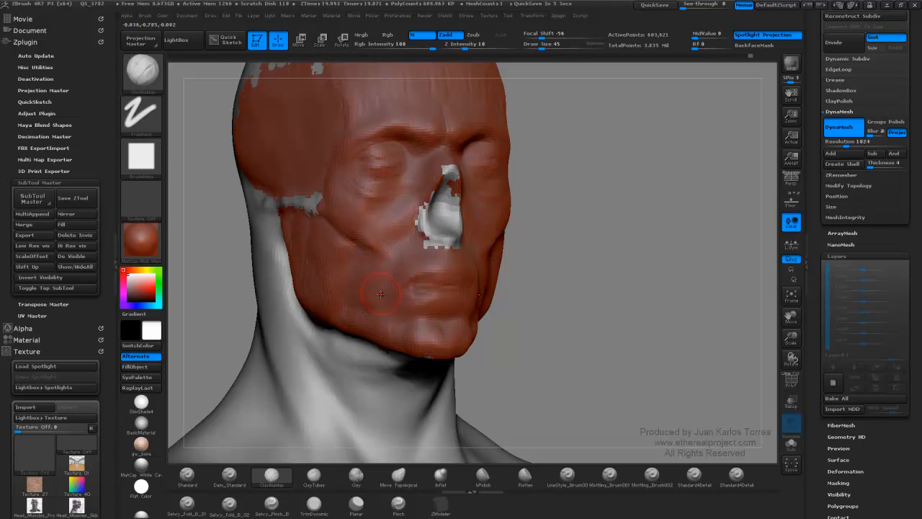
pyautogui.moveTo(381, 293); pyautogui.dragTo(435, 291)
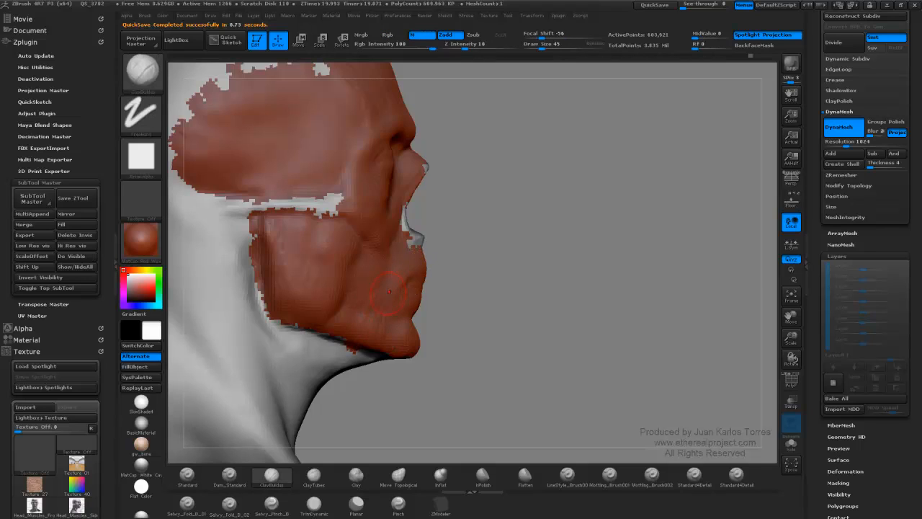
pyautogui.press('shift')
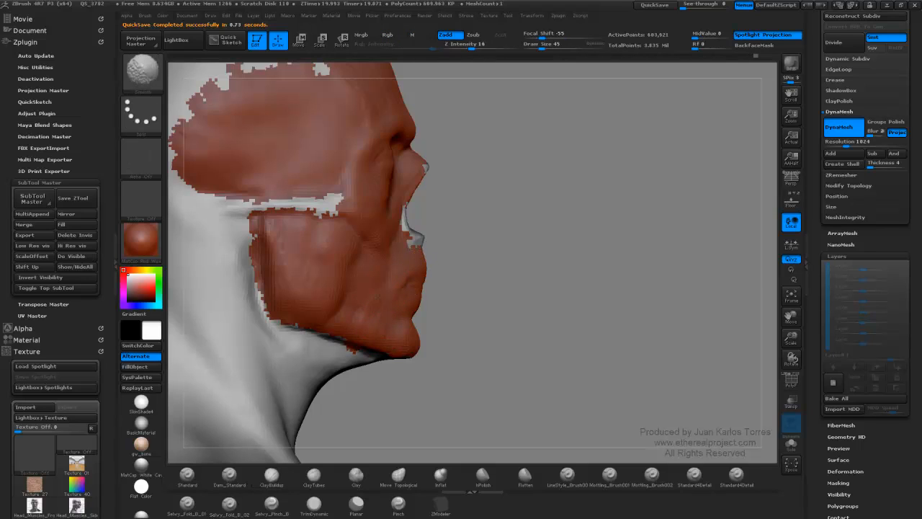
# Smooth the lower jaw edge and add red muscle beneath it, from the chin back towards the jaw angle.
pyautogui.moveTo(663, 241)
pyautogui.mouseDown()
pyautogui.moveTo(581, 241)
pyautogui.moveTo(674, 236)
pyautogui.mouseUp()
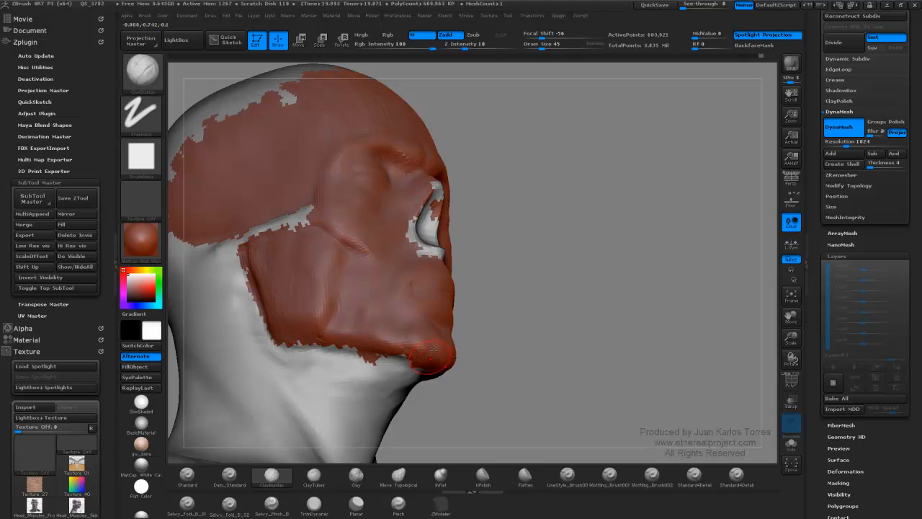
pyautogui.moveTo(428, 354)
pyautogui.mouseDown()
pyautogui.moveTo(354, 339)
pyautogui.moveTo(316, 349)
pyautogui.moveTo(289, 341)
pyautogui.moveTo(397, 352)
pyautogui.moveTo(432, 373)
pyautogui.mouseUp()
pyautogui.moveTo(377, 352)
pyautogui.keyDown('shift'); pyautogui.mouseDown()
pyautogui.moveTo(403, 356)
pyautogui.moveTo(339, 354)
pyautogui.mouseUp(); pyautogui.keyUp('shift')
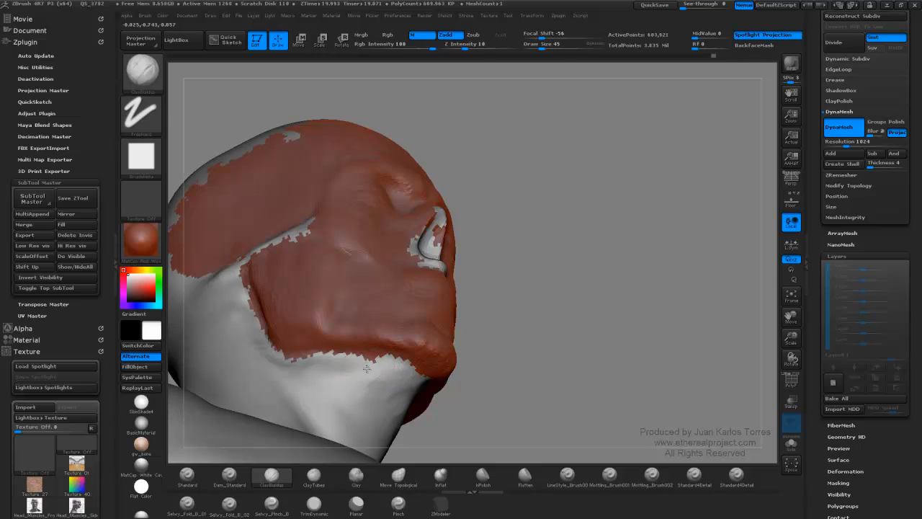
pyautogui.moveTo(365, 369)
pyautogui.mouseDown(button='right')
pyautogui.moveTo(369, 353)
pyautogui.moveTo(375, 362)
pyautogui.mouseUp(button='right')
pyautogui.moveTo(389, 370)
pyautogui.mouseDown()
pyautogui.moveTo(407, 393)
pyautogui.moveTo(395, 401)
pyautogui.moveTo(328, 364)
pyautogui.moveTo(285, 367)
pyautogui.mouseUp()
# Sculpt red muscle over the front end of the bare cheekbone arch, below the temporal muscle.
pyautogui.moveTo(531, 273)
pyautogui.mouseDown(button='right')
pyautogui.moveTo(537, 298)
pyautogui.moveTo(566, 309)
pyautogui.moveTo(547, 298)
pyautogui.mouseUp(button='right')
pyautogui.moveTo(546, 298); pyautogui.dragTo(537, 290)
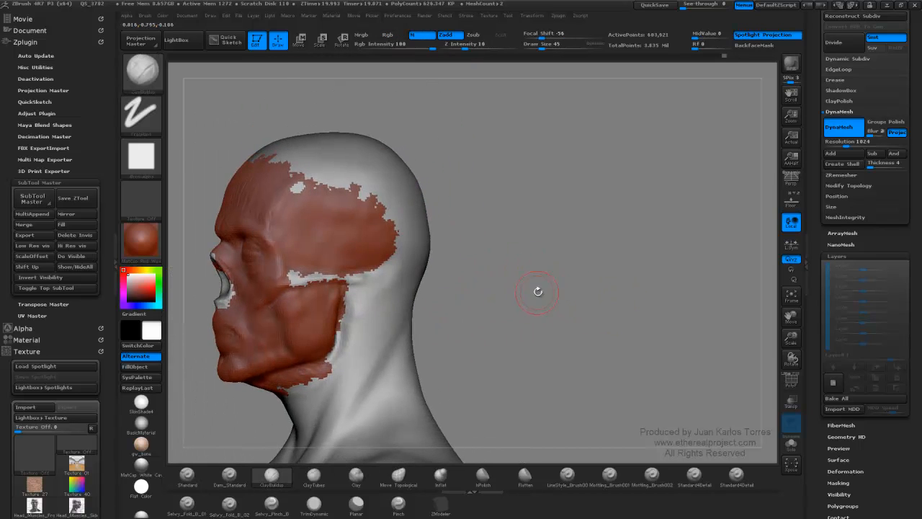
pyautogui.keyDown('alt'); pyautogui.moveTo(463, 270); pyautogui.dragTo(609, 274); pyautogui.keyUp('alt')
pyautogui.keyDown('ctrl'); pyautogui.moveTo(485, 281); pyautogui.dragTo(487, 312, button='right'); pyautogui.keyUp('ctrl')
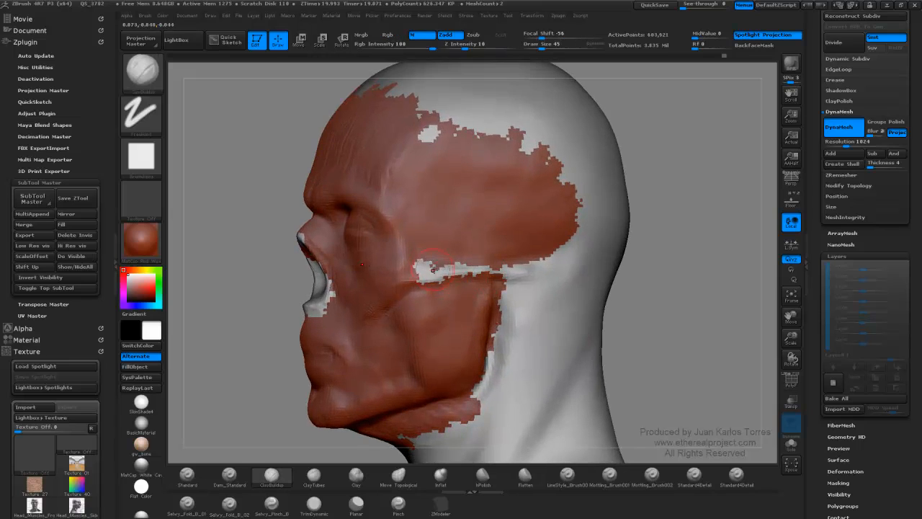
pyautogui.moveTo(434, 258)
pyautogui.mouseDown()
pyautogui.moveTo(425, 269)
pyautogui.moveTo(440, 259)
pyautogui.mouseUp()
# Sculpt slanting muscle fibres across the cheek from below the eye towards the upper lip and smooth them.
pyautogui.moveTo(460, 220)
pyautogui.mouseDown(button='right')
pyautogui.moveTo(491, 219)
pyautogui.moveTo(423, 246)
pyautogui.moveTo(560, 227)
pyautogui.moveTo(641, 238)
pyautogui.moveTo(550, 229)
pyautogui.mouseUp(button='right')
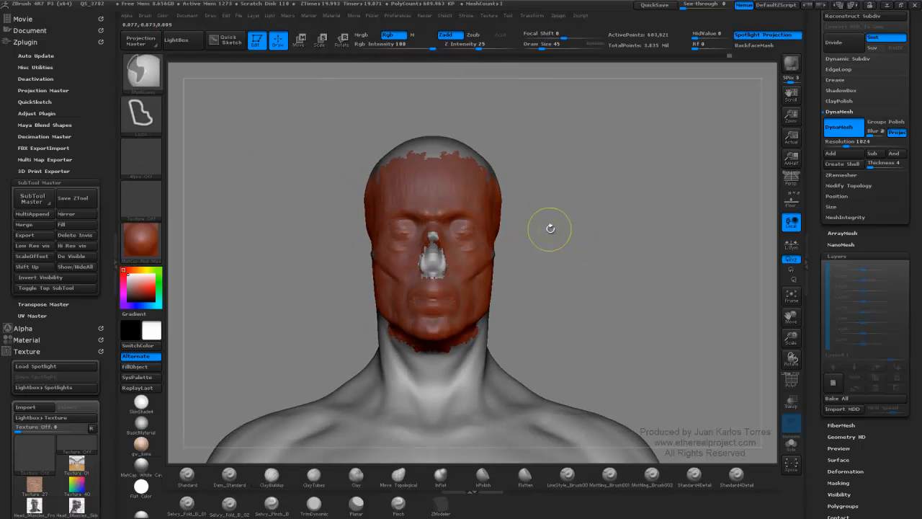
pyautogui.moveTo(447, 260)
pyautogui.mouseDown(button='right')
pyautogui.moveTo(484, 246)
pyautogui.moveTo(541, 252)
pyautogui.mouseUp(button='right')
pyautogui.press('shift')
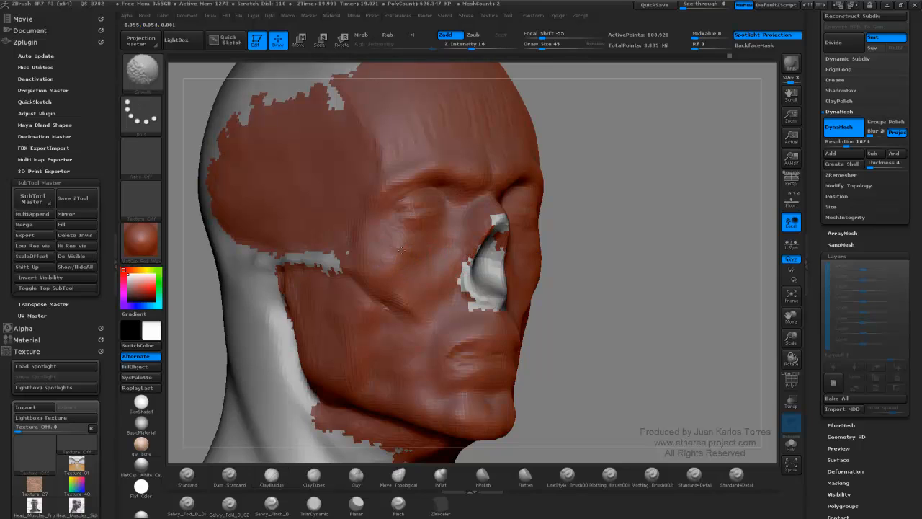
pyautogui.moveTo(389, 242)
pyautogui.mouseDown(button='right')
pyautogui.moveTo(453, 245)
pyautogui.moveTo(400, 266)
pyautogui.mouseUp(button='right')
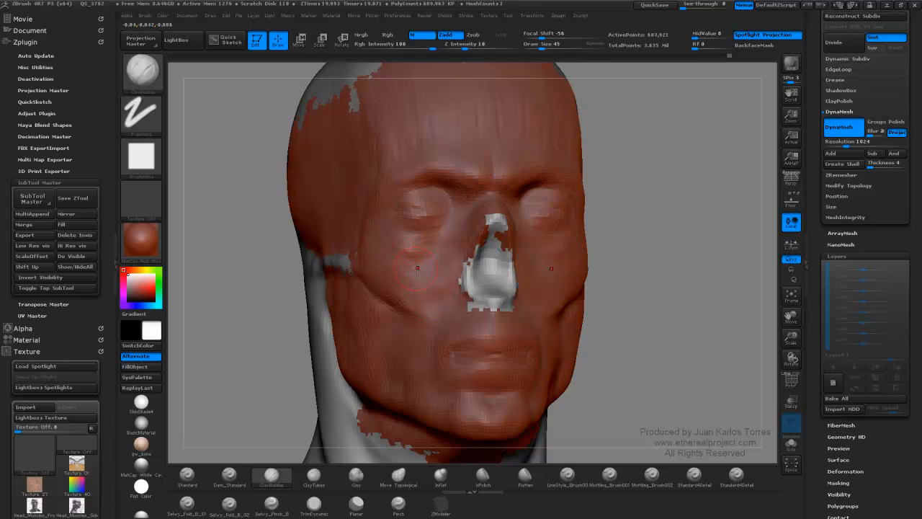
pyautogui.moveTo(421, 260); pyautogui.dragTo(417, 272, button='right')
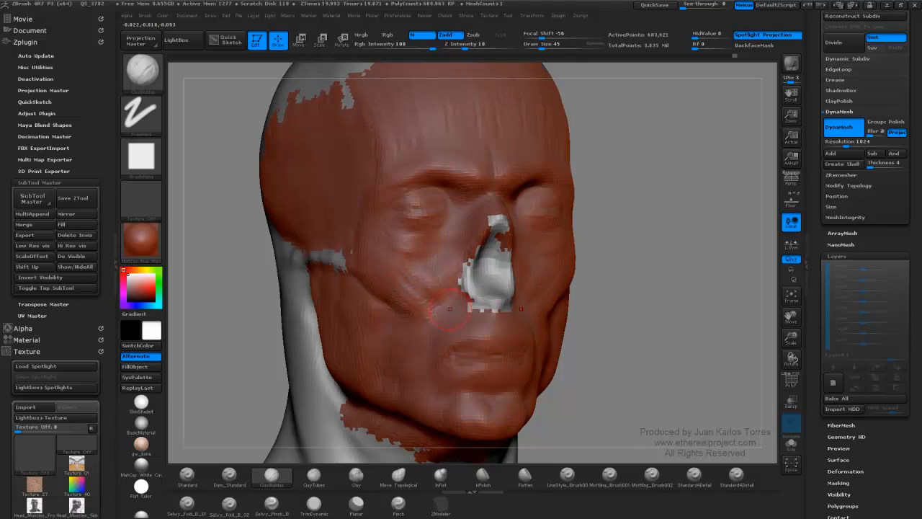
pyautogui.moveTo(441, 248); pyautogui.dragTo(452, 242, button='right')
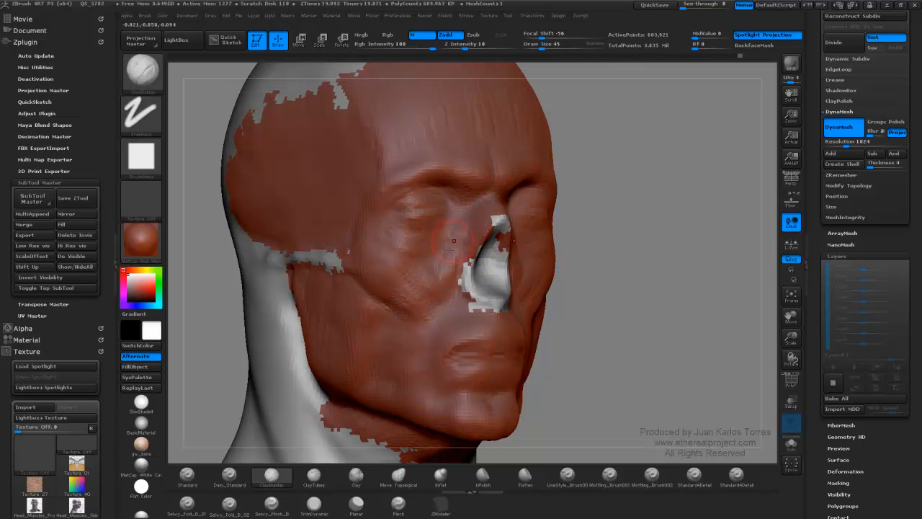
pyautogui.press('shift')
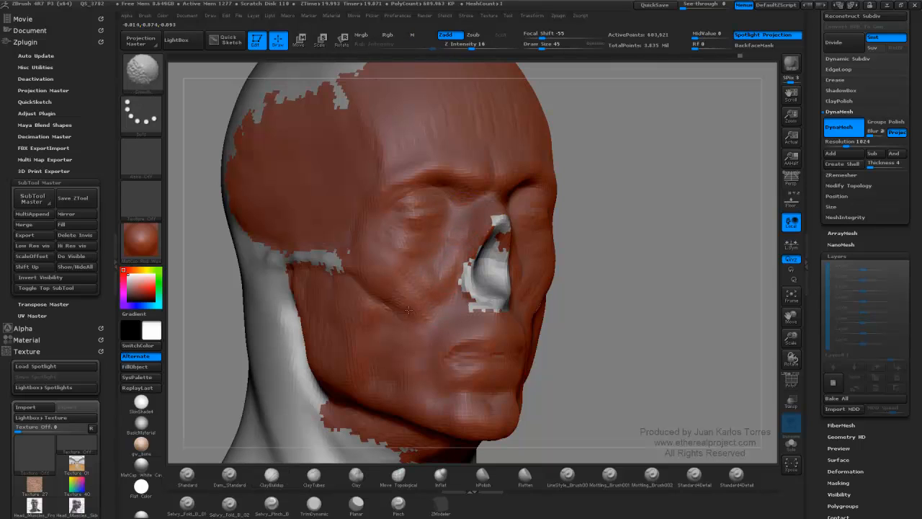
# Fill out the muscle around the mouth corners and soften the outline of the lips.
pyautogui.moveTo(672, 237)
pyautogui.keyDown('shift'); pyautogui.mouseDown(button='right')
pyautogui.moveTo(676, 249)
pyautogui.moveTo(630, 229)
pyautogui.moveTo(549, 234)
pyautogui.moveTo(619, 235)
pyautogui.mouseUp(button='right'); pyautogui.keyUp('shift')
pyautogui.keyDown('alt'); pyautogui.moveTo(557, 255); pyautogui.dragTo(551, 287, button='right'); pyautogui.keyUp('alt')
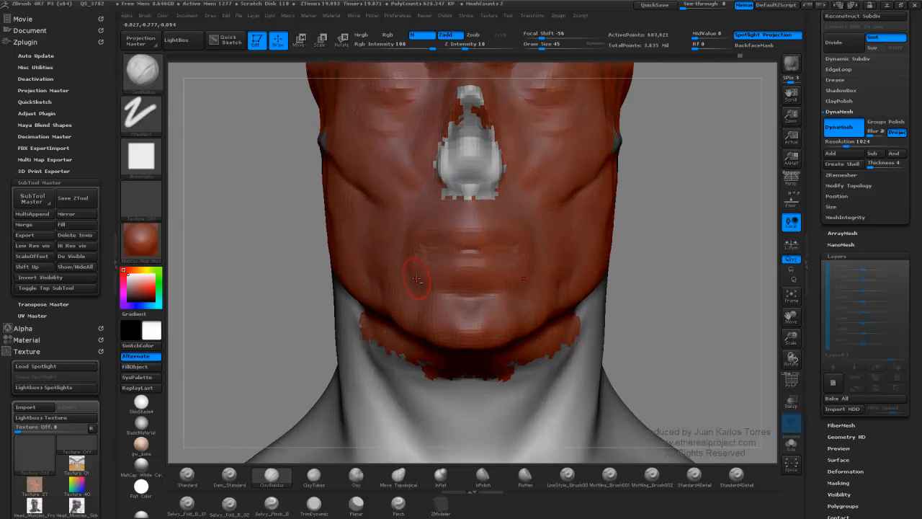
pyautogui.moveTo(411, 271); pyautogui.dragTo(606, 251, button='right')
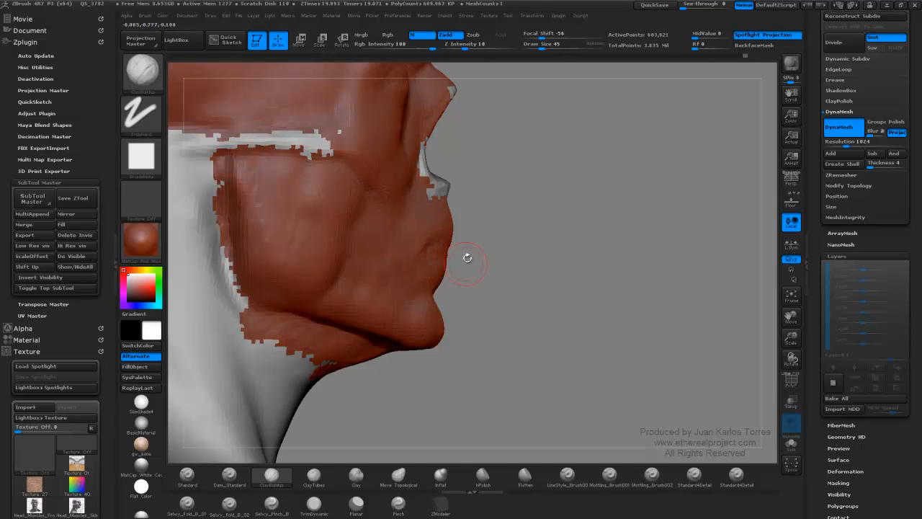
pyautogui.moveTo(466, 245); pyautogui.dragTo(253, 241, button='right')
pyautogui.keyDown('shift'); pyautogui.moveTo(700, 224); pyautogui.dragTo(684, 235, button='right'); pyautogui.keyUp('shift')
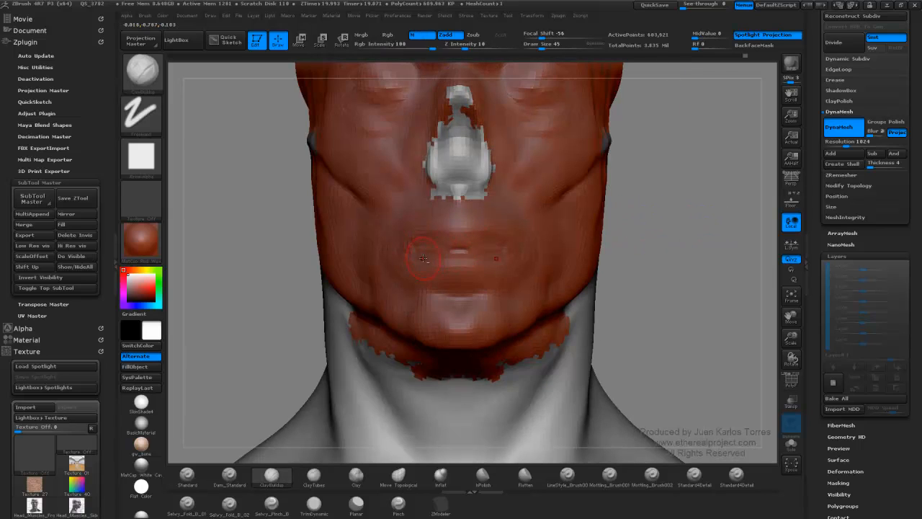
# Build up the lips in red muscle and smooth them into the mouth corners and cheek.
pyautogui.moveTo(375, 253); pyautogui.dragTo(432, 246, button='right')
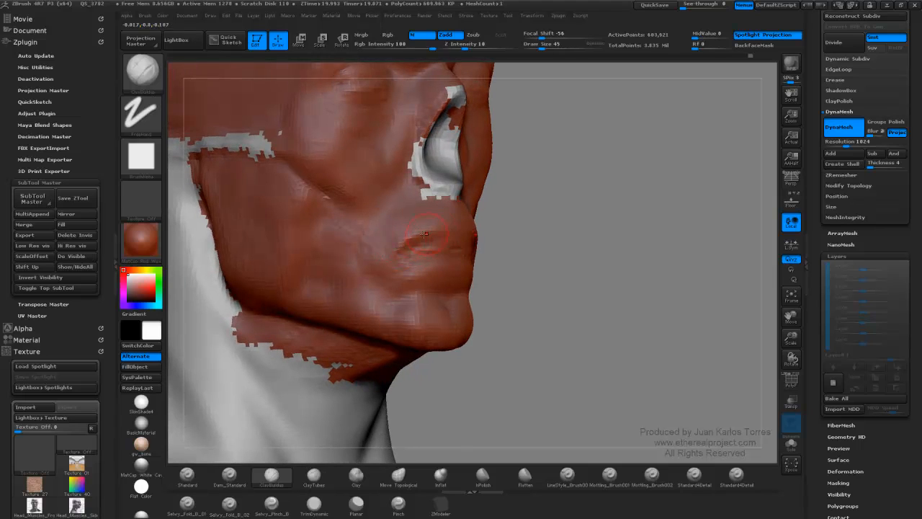
pyautogui.keyDown('shift'); pyautogui.moveTo(426, 233); pyautogui.dragTo(420, 229); pyautogui.keyUp('shift')
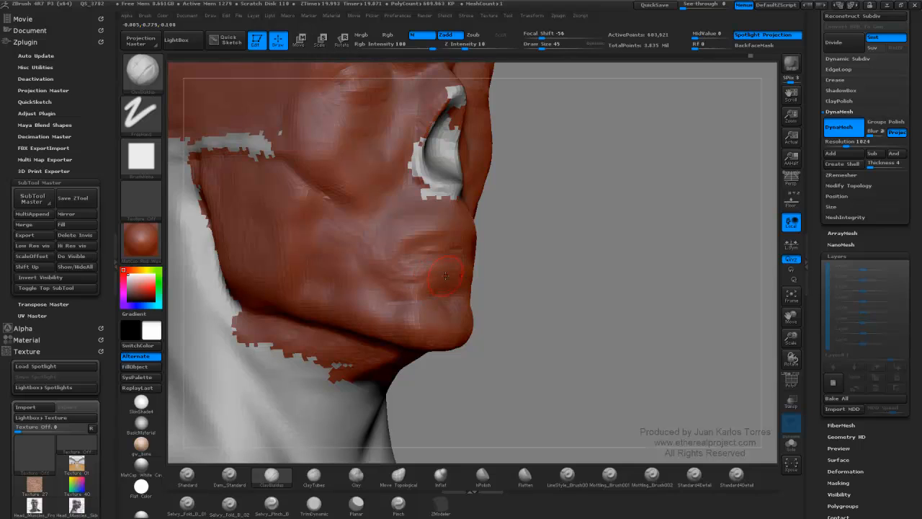
pyautogui.moveTo(442, 287)
pyautogui.mouseDown()
pyautogui.moveTo(414, 276)
pyautogui.moveTo(421, 280)
pyautogui.mouseUp()
pyautogui.moveTo(419, 284)
pyautogui.keyDown('shift'); pyautogui.mouseDown()
pyautogui.moveTo(398, 274)
pyautogui.moveTo(407, 276)
pyautogui.mouseUp(); pyautogui.keyUp('shift')
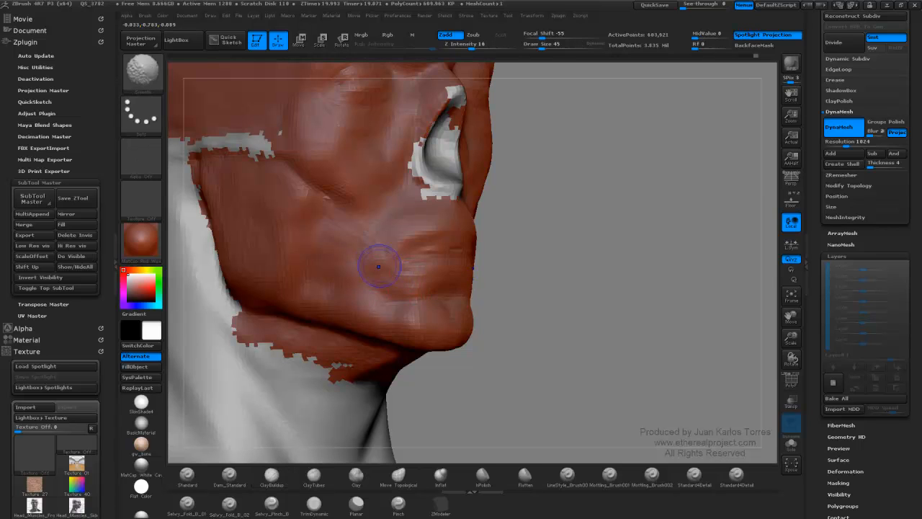
pyautogui.moveTo(511, 247)
pyautogui.mouseDown()
pyautogui.moveTo(627, 230)
pyautogui.moveTo(698, 241)
pyautogui.moveTo(692, 216)
pyautogui.moveTo(560, 288)
pyautogui.moveTo(495, 257)
pyautogui.moveTo(556, 242)
pyautogui.moveTo(589, 249)
pyautogui.mouseUp()
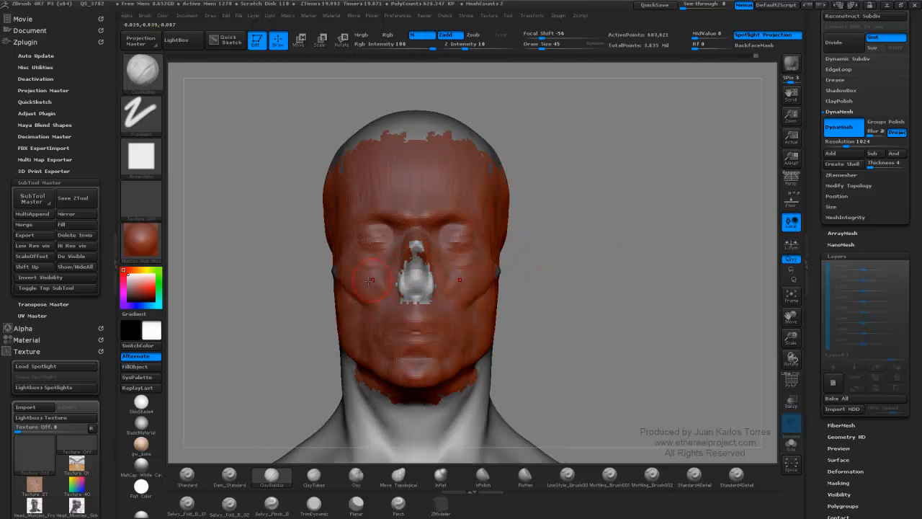
# Switch to BasicMaterial and build up a grey ridge along the nose opening at draw size 28, smoothing it.
pyautogui.click(141, 241)
pyautogui.click(144, 423)
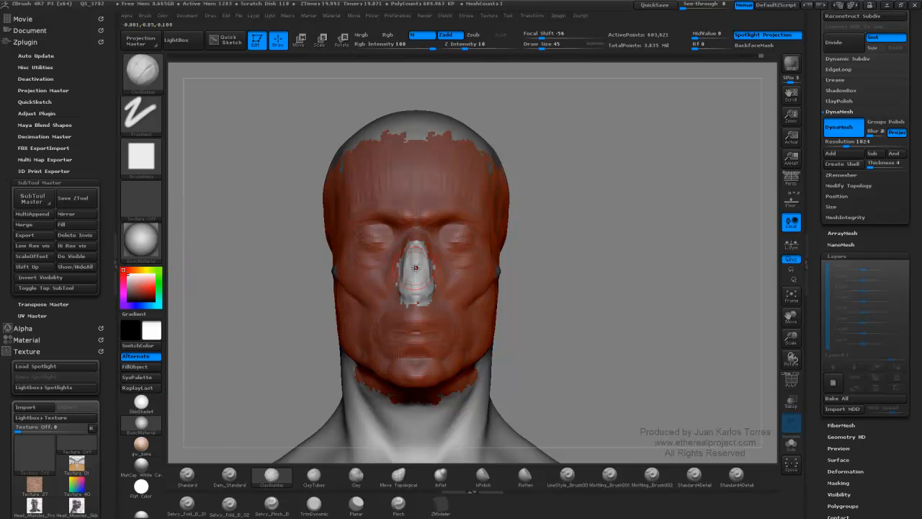
pyautogui.moveTo(416, 268); pyautogui.dragTo(416, 273)
pyautogui.press('space')
pyautogui.moveTo(415, 271); pyautogui.dragTo(378, 264, button='right')
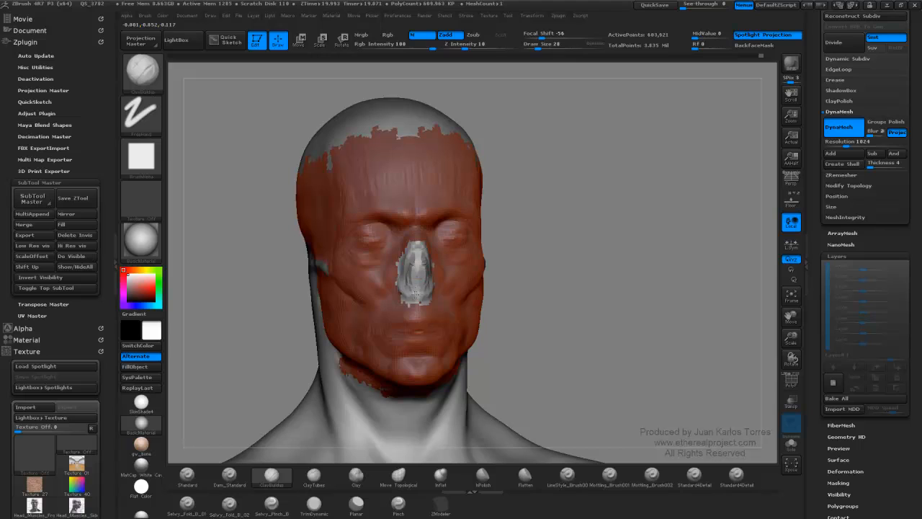
pyautogui.moveTo(415, 296); pyautogui.dragTo(417, 261)
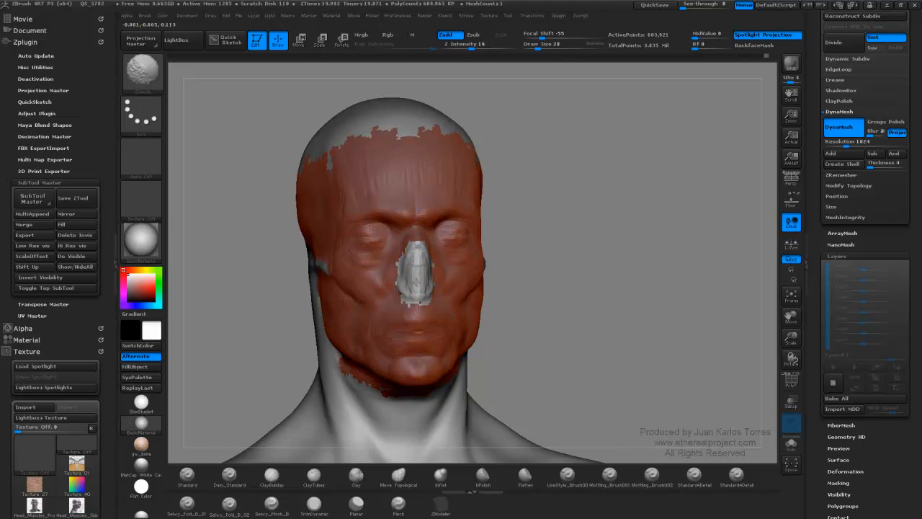
pyautogui.moveTo(415, 281); pyautogui.dragTo(417, 259, button='right')
pyautogui.keyDown('shift'); pyautogui.moveTo(413, 259); pyautogui.dragTo(490, 247); pyautogui.keyUp('shift')
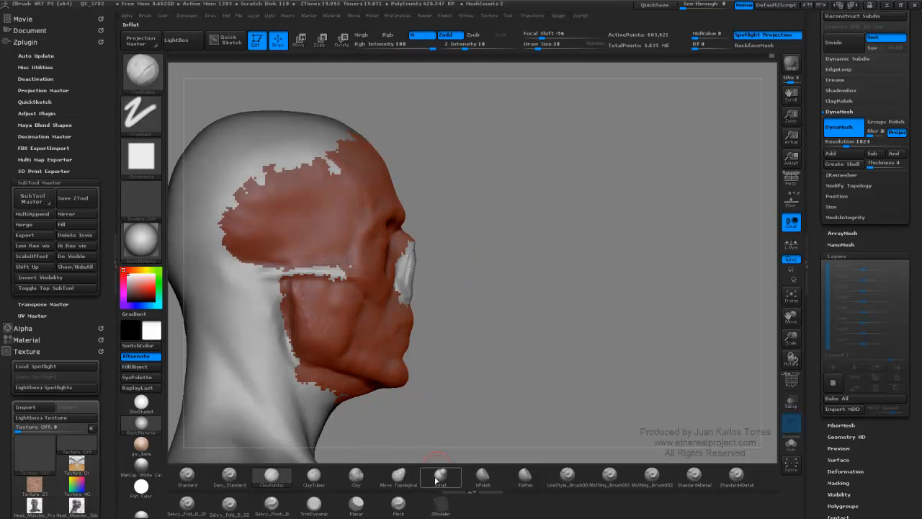
# Pull the grey nose forward into a projecting tip with the Move Topological brush at draw size 72.
pyautogui.click(398, 477)
pyautogui.press('space')
pyautogui.moveTo(457, 266)
pyautogui.mouseDown()
pyautogui.moveTo(426, 262)
pyautogui.moveTo(433, 269)
pyautogui.mouseUp()
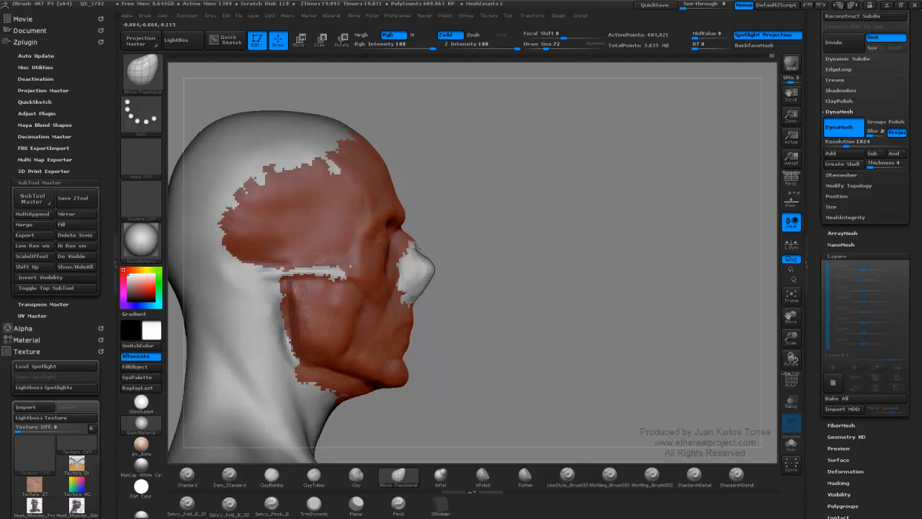
pyautogui.moveTo(442, 264); pyautogui.dragTo(433, 285)
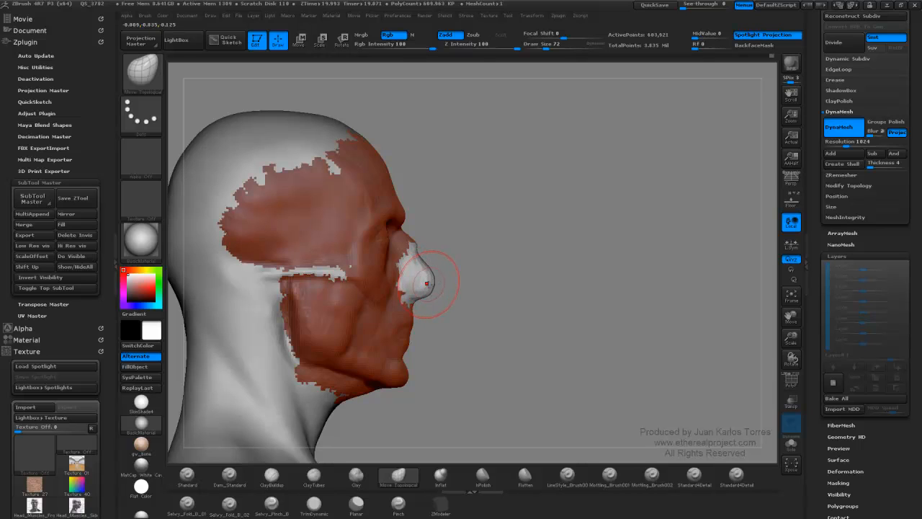
pyautogui.moveTo(428, 283); pyautogui.dragTo(430, 287)
# Shape the underside and side walls of the nose from below.
pyautogui.moveTo(612, 262)
pyautogui.mouseDown()
pyautogui.moveTo(535, 258)
pyautogui.moveTo(599, 262)
pyautogui.mouseUp()
pyautogui.moveTo(533, 288)
pyautogui.mouseDown()
pyautogui.moveTo(537, 253)
pyautogui.moveTo(498, 238)
pyautogui.moveTo(467, 188)
pyautogui.mouseUp()
pyautogui.keyDown('ctrl'); pyautogui.moveTo(490, 195); pyautogui.dragTo(511, 256, button='right'); pyautogui.keyUp('ctrl')
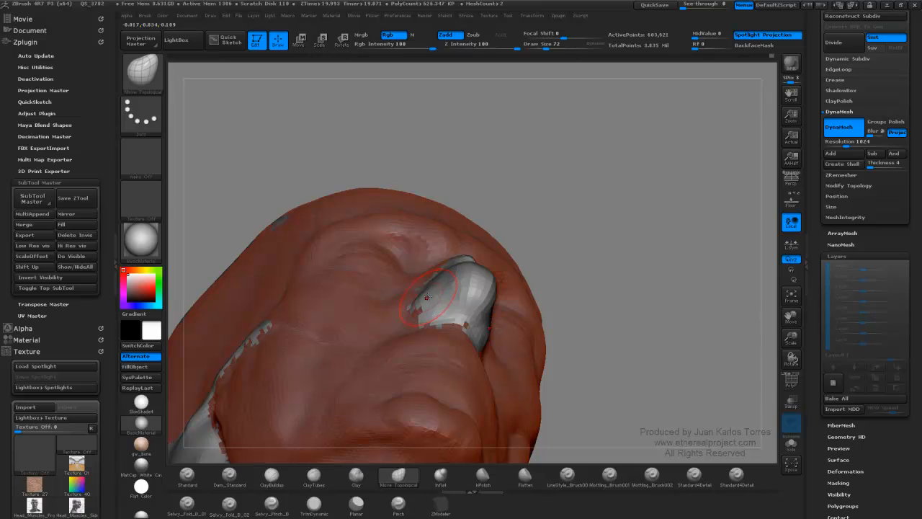
pyautogui.moveTo(428, 297)
pyautogui.mouseDown()
pyautogui.moveTo(417, 289)
pyautogui.moveTo(432, 283)
pyautogui.moveTo(424, 297)
pyautogui.mouseUp()
pyautogui.moveTo(428, 274); pyautogui.dragTo(465, 325, button='right')
pyautogui.keyDown('shift'); pyautogui.moveTo(567, 241); pyautogui.dragTo(551, 243); pyautogui.keyUp('shift')
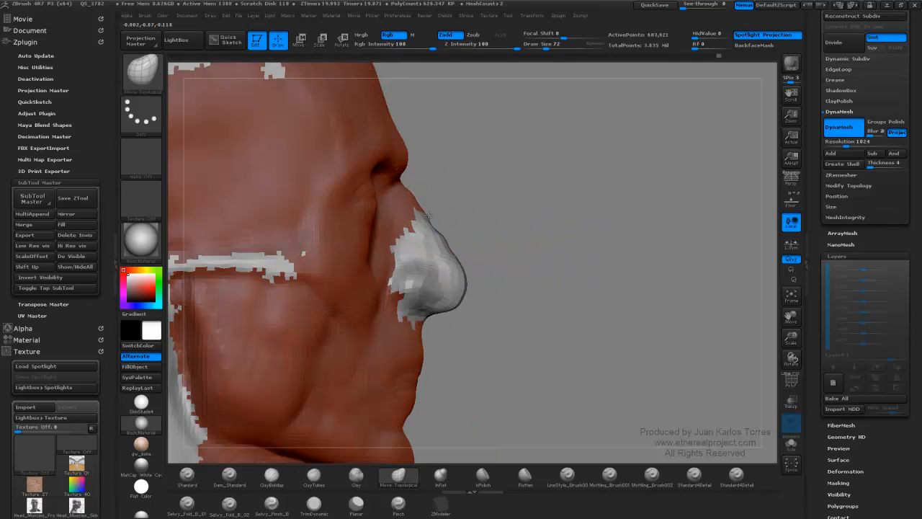
# Adjust the nose bridge profile and shape the nostril wings.
pyautogui.moveTo(428, 215); pyautogui.dragTo(450, 247)
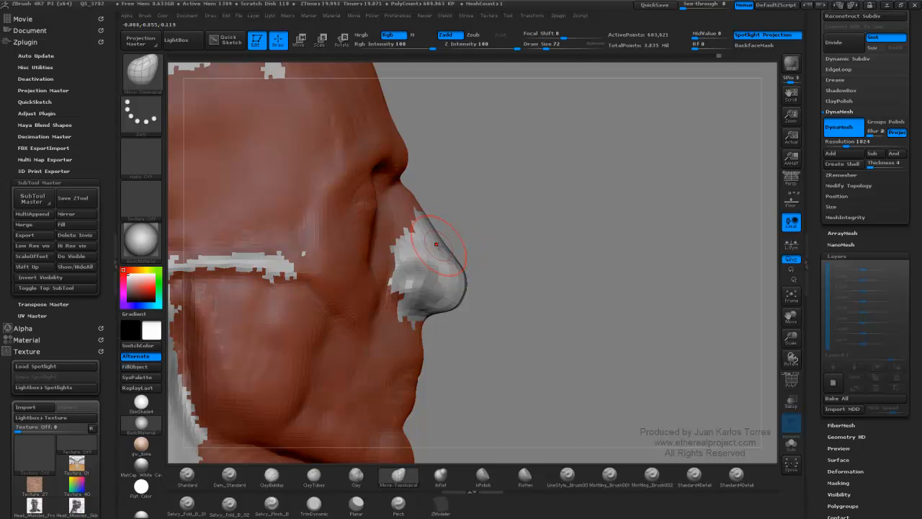
pyautogui.moveTo(497, 261); pyautogui.dragTo(420, 266)
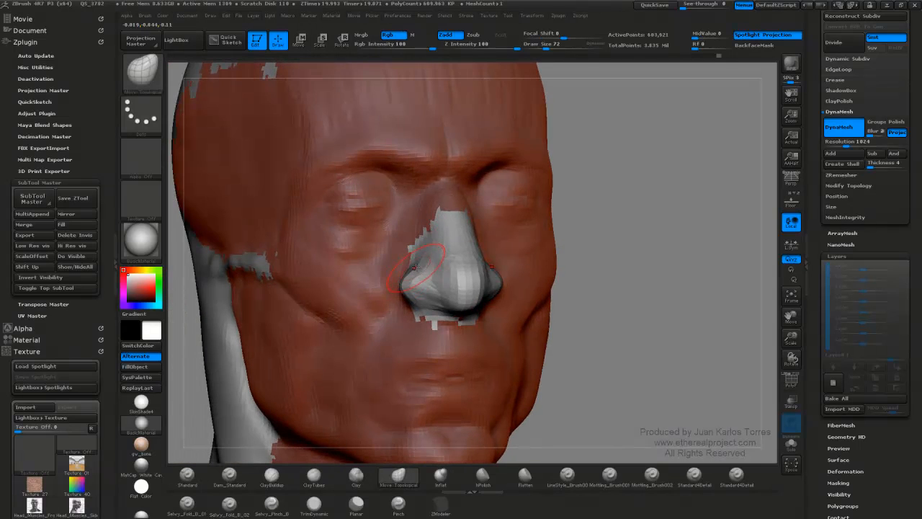
pyautogui.moveTo(421, 290); pyautogui.dragTo(427, 232, button='right')
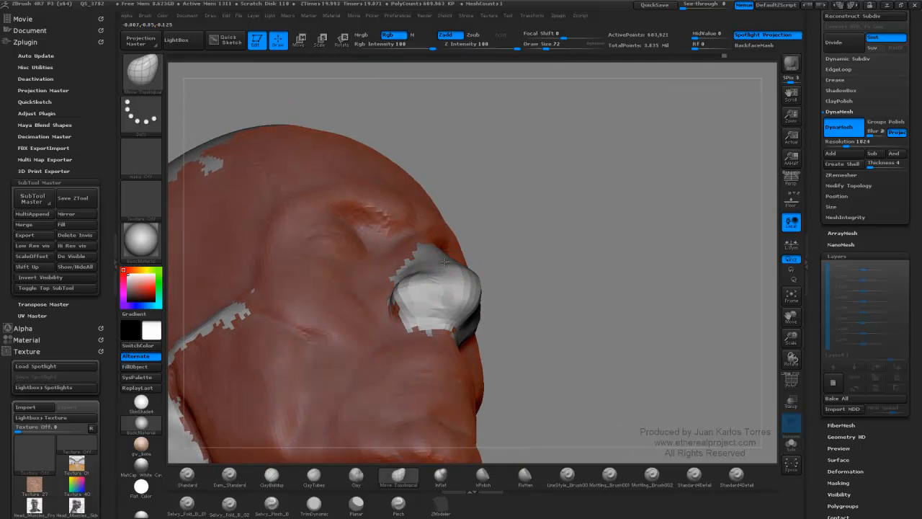
pyautogui.moveTo(445, 262); pyautogui.dragTo(513, 263, button='right')
pyautogui.moveTo(410, 318); pyautogui.dragTo(416, 309)
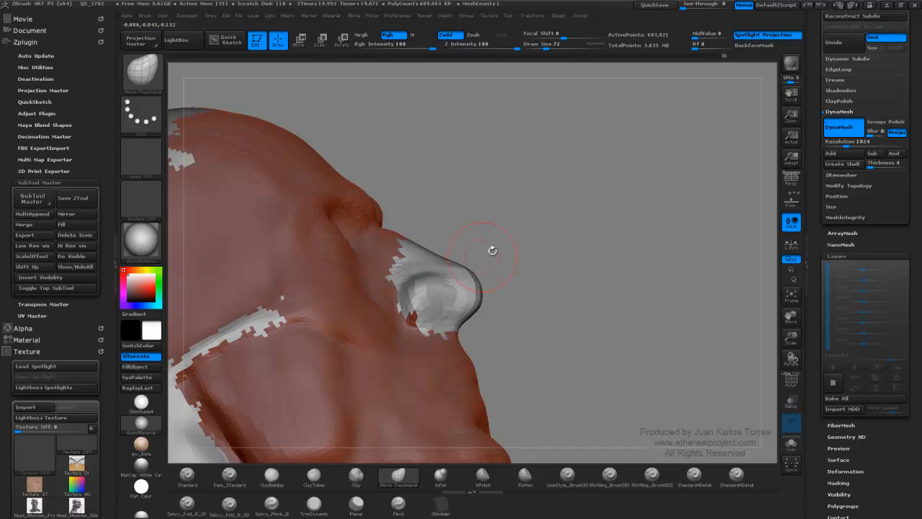
# Pull the nostril wings back and down and refine the side of the nose tip.
pyautogui.keyDown('shift'); pyautogui.moveTo(492, 251); pyautogui.dragTo(493, 287, button='right'); pyautogui.keyUp('shift')
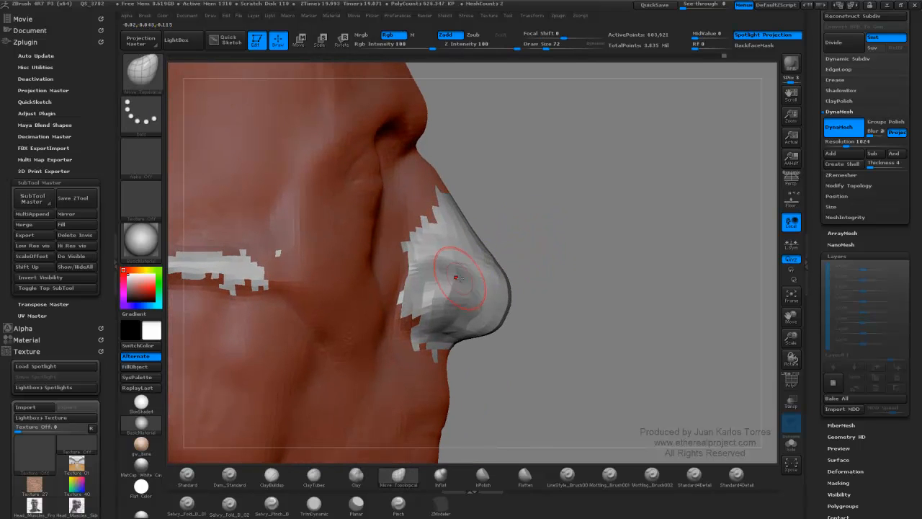
pyautogui.moveTo(442, 274); pyautogui.dragTo(417, 291)
pyautogui.moveTo(453, 264)
pyautogui.mouseDown()
pyautogui.moveTo(459, 281)
pyautogui.moveTo(418, 288)
pyautogui.moveTo(472, 290)
pyautogui.moveTo(475, 316)
pyautogui.mouseUp()
pyautogui.moveTo(477, 290)
pyautogui.mouseDown(button='right')
pyautogui.moveTo(490, 299)
pyautogui.moveTo(575, 250)
pyautogui.moveTo(552, 255)
pyautogui.mouseUp(button='right')
pyautogui.moveTo(472, 221); pyautogui.dragTo(411, 228, button='right')
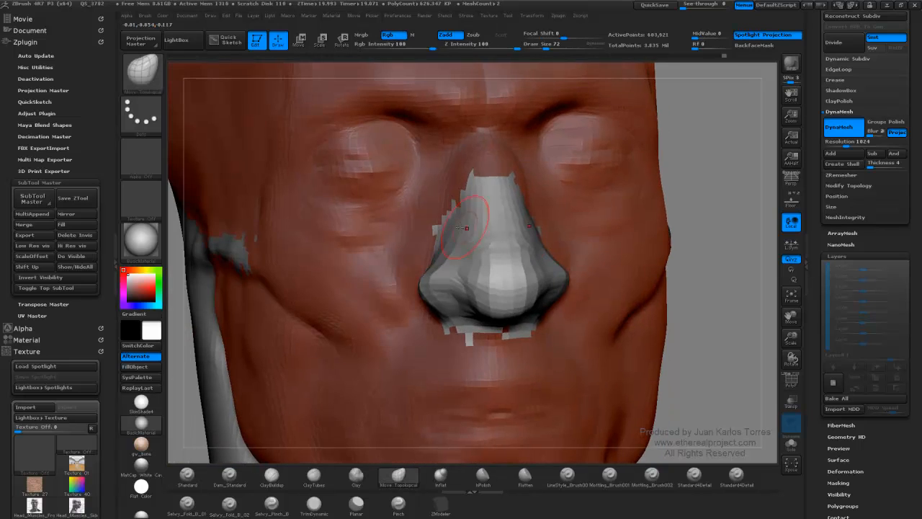
pyautogui.keyDown('shift'); pyautogui.moveTo(702, 214); pyautogui.dragTo(685, 215); pyautogui.keyUp('shift')
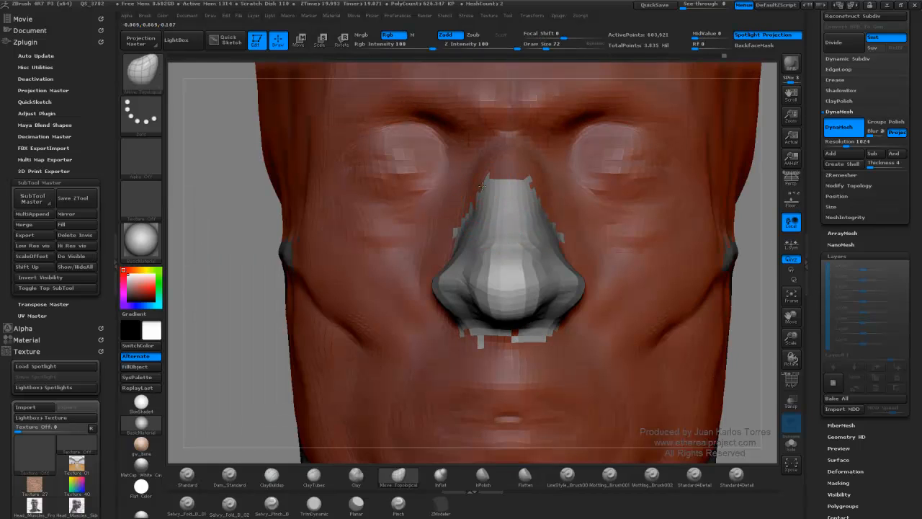
# Refine the nose tip and its lower profile, comparing the shape against the whole head.
pyautogui.moveTo(586, 206)
pyautogui.keyDown('ctrl'); pyautogui.mouseDown(button='right')
pyautogui.moveTo(619, 217)
pyautogui.moveTo(501, 228)
pyautogui.moveTo(654, 232)
pyautogui.moveTo(604, 223)
pyautogui.moveTo(570, 206)
pyautogui.moveTo(577, 194)
pyautogui.mouseUp(button='right'); pyautogui.keyUp('ctrl')
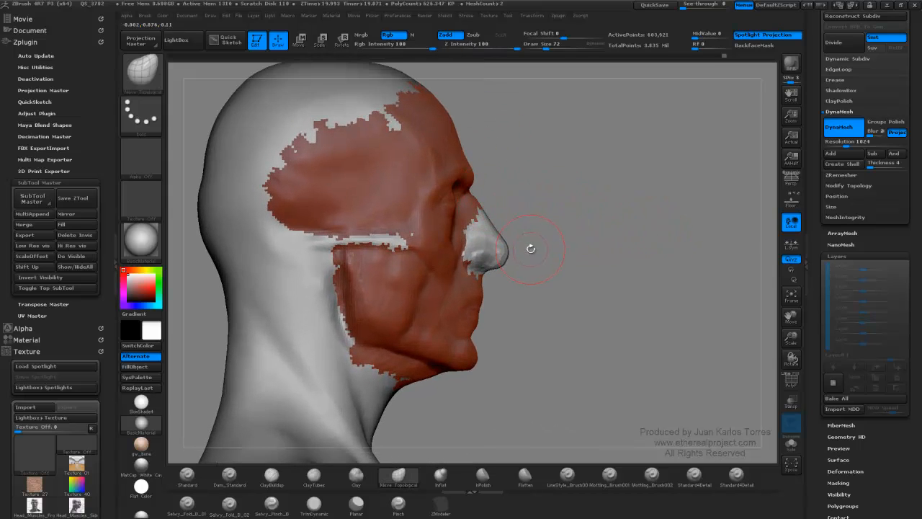
pyautogui.keyDown('ctrl'); pyautogui.moveTo(531, 249); pyautogui.dragTo(540, 251, button='right'); pyautogui.keyUp('ctrl')
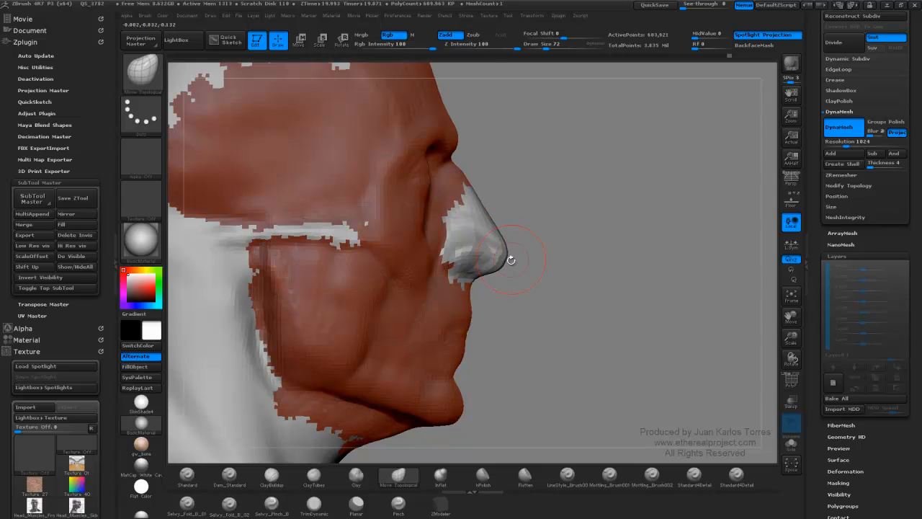
pyautogui.keyDown('ctrl'); pyautogui.moveTo(532, 236); pyautogui.dragTo(522, 215, button='right'); pyautogui.keyUp('ctrl')
pyautogui.keyDown('shift'); pyautogui.moveTo(591, 217); pyautogui.dragTo(504, 224, button='right'); pyautogui.keyUp('shift')
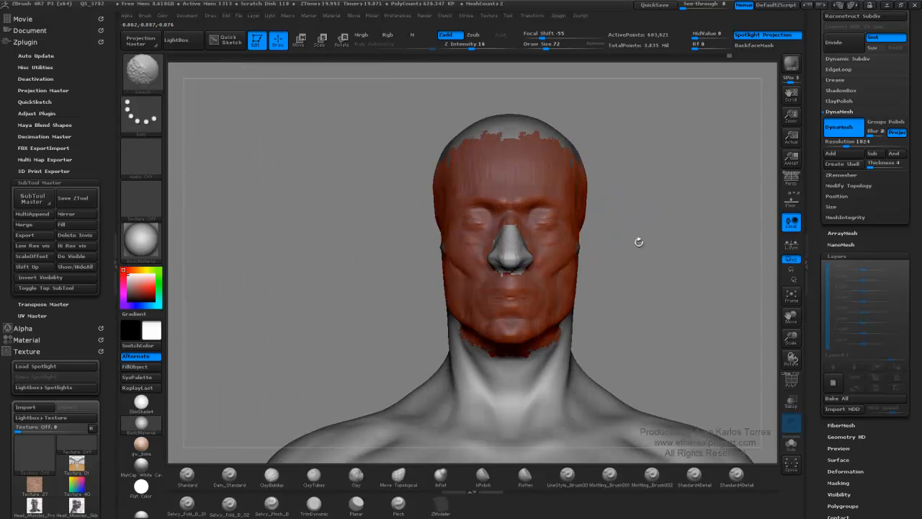
pyautogui.keyDown('shift'); pyautogui.moveTo(599, 230); pyautogui.dragTo(703, 241, button='right'); pyautogui.keyUp('shift')
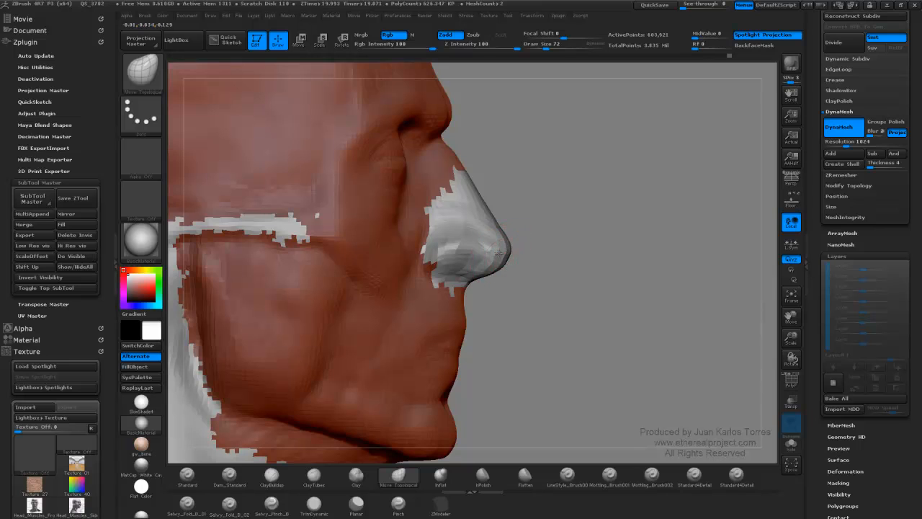
pyautogui.moveTo(521, 247); pyautogui.dragTo(505, 232, button='right')
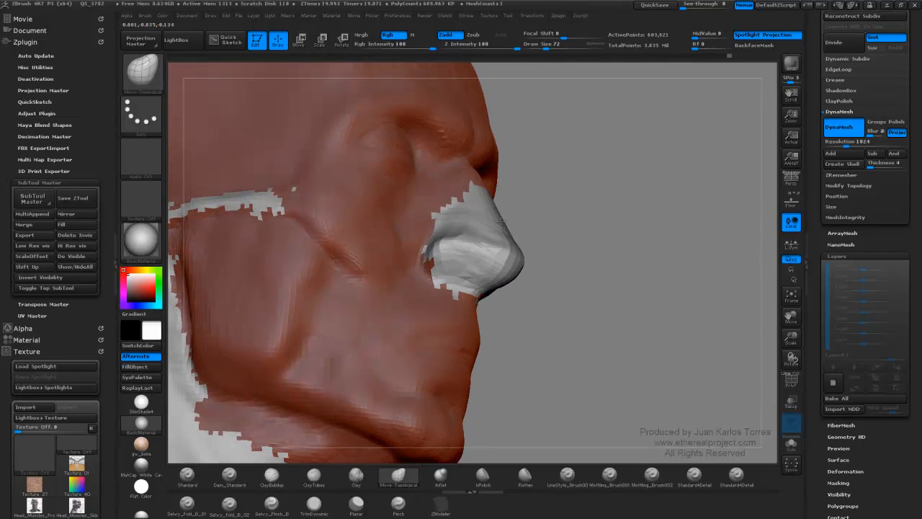
pyautogui.moveTo(457, 261); pyautogui.dragTo(453, 252, button='right')
pyautogui.moveTo(537, 234); pyautogui.dragTo(569, 242, button='right')
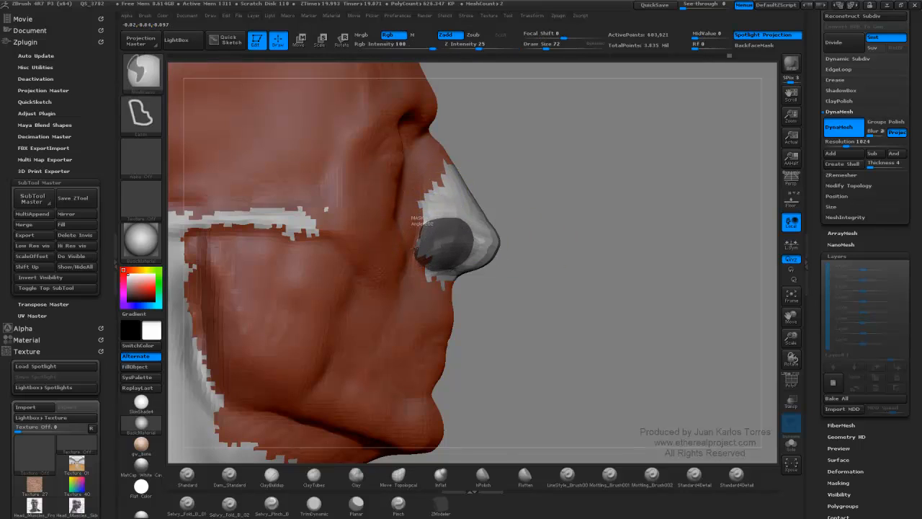
# Mask around the nostril wing using a lasso and inversion, and move the wing outward at draw size 93.
pyautogui.keyDown('ctrl'); pyautogui.moveTo(417, 249); pyautogui.dragTo(421, 234); pyautogui.keyUp('ctrl')
pyautogui.keyDown('ctrl'); pyautogui.click(549, 200); pyautogui.keyUp('ctrl')
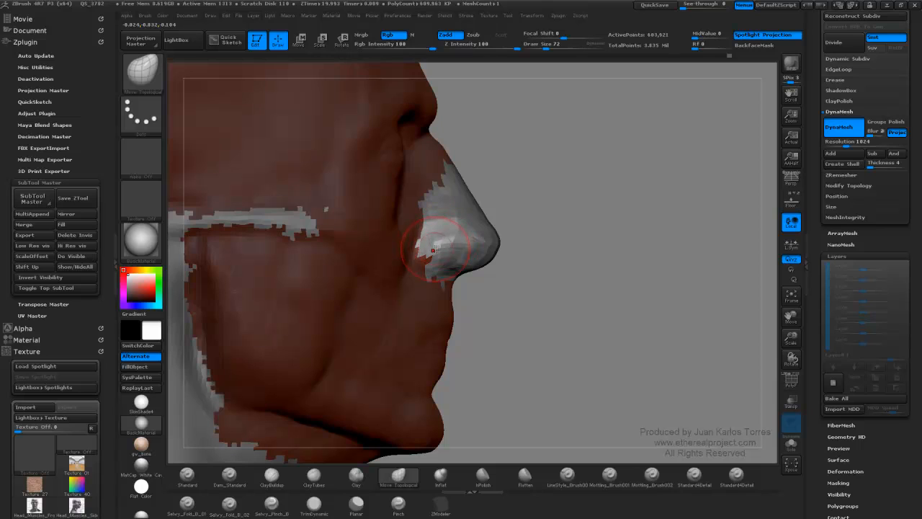
pyautogui.press('space')
pyautogui.moveTo(432, 250); pyautogui.dragTo(426, 254)
pyautogui.moveTo(432, 236); pyautogui.dragTo(431, 239, button='right')
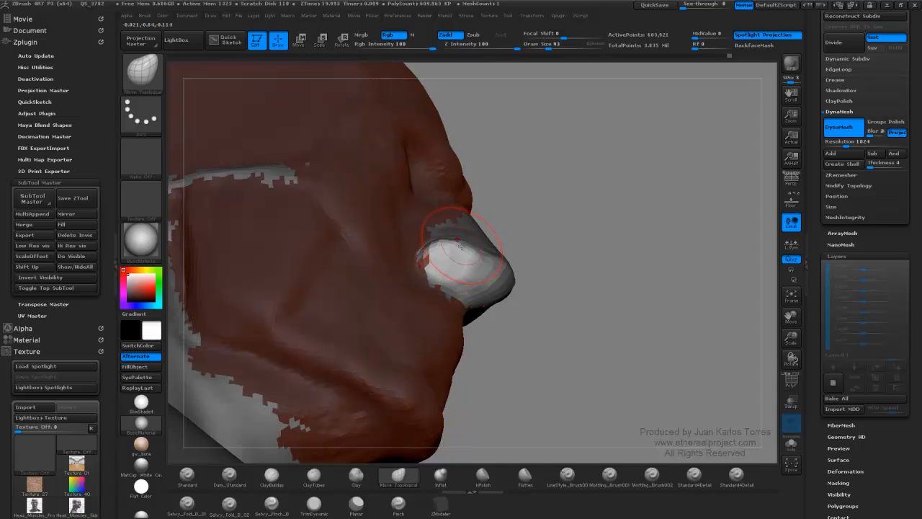
pyautogui.moveTo(461, 247)
pyautogui.mouseDown(button='right')
pyautogui.moveTo(494, 199)
pyautogui.moveTo(507, 244)
pyautogui.moveTo(495, 263)
pyautogui.mouseUp(button='right')
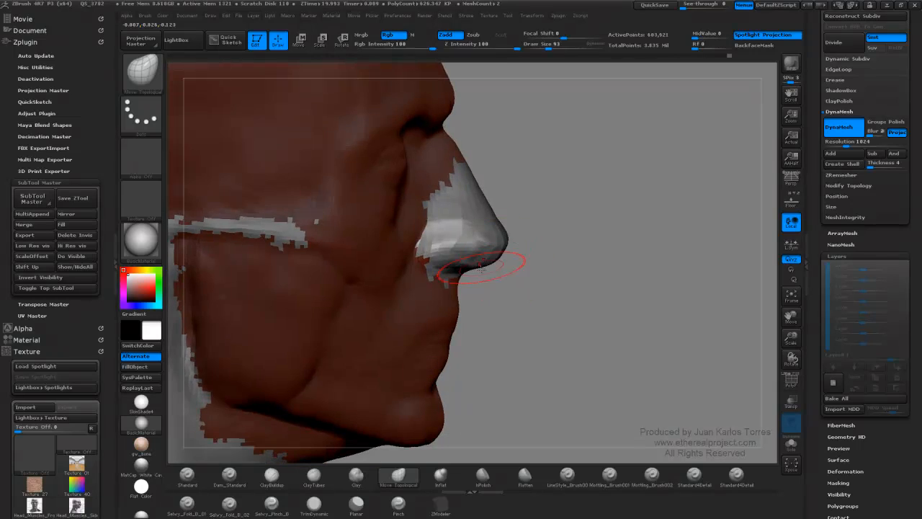
# Invert the mask to adjust the surface around the nostril wing, clear it, and refine the wing at draw size 72.
pyautogui.keyDown('ctrl'); pyautogui.click(595, 238); pyautogui.keyUp('ctrl')
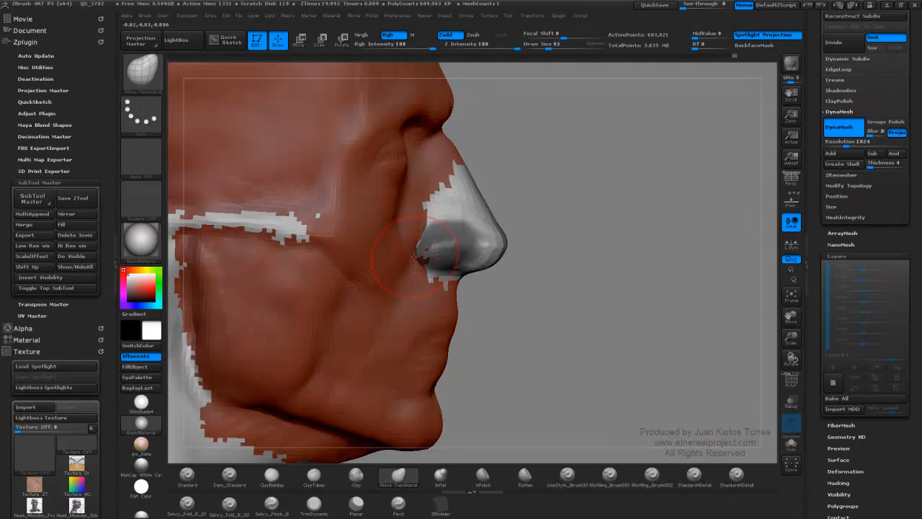
pyautogui.keyDown('ctrl'); pyautogui.moveTo(571, 233); pyautogui.dragTo(472, 228, button='right'); pyautogui.keyUp('ctrl')
pyautogui.keyDown('ctrl'); pyautogui.moveTo(548, 245); pyautogui.dragTo(566, 240); pyautogui.keyUp('ctrl')
pyautogui.moveTo(571, 238)
pyautogui.mouseDown(button='right')
pyautogui.moveTo(586, 230)
pyautogui.moveTo(573, 237)
pyautogui.moveTo(537, 224)
pyautogui.moveTo(545, 216)
pyautogui.moveTo(618, 228)
pyautogui.mouseUp(button='right')
pyautogui.press('space')
pyautogui.moveTo(455, 241); pyautogui.dragTo(445, 241)
pyautogui.moveTo(420, 261)
pyautogui.mouseDown(button='right')
pyautogui.moveTo(445, 278)
pyautogui.moveTo(428, 254)
pyautogui.mouseUp(button='right')
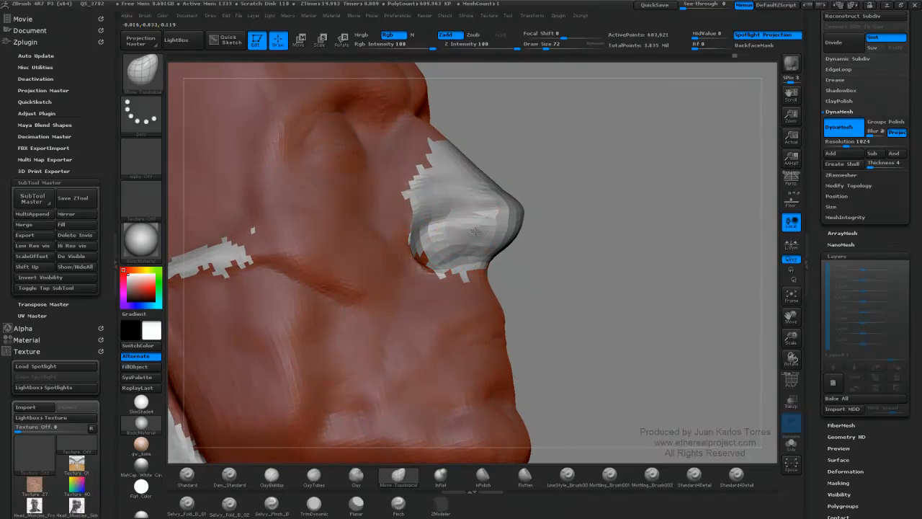
# Carve the nostrils into the nose's underside with the Standard brush at draw size 45 and quick-save the project.
pyautogui.moveTo(475, 230)
pyautogui.mouseDown(button='right')
pyautogui.moveTo(488, 221)
pyautogui.moveTo(504, 225)
pyautogui.moveTo(472, 226)
pyautogui.moveTo(470, 252)
pyautogui.mouseUp(button='right')
pyautogui.click(187, 476)
pyautogui.rightClick(469, 253)
pyautogui.moveTo(469, 252)
pyautogui.mouseDown()
pyautogui.moveTo(461, 253)
pyautogui.moveTo(473, 255)
pyautogui.mouseUp()
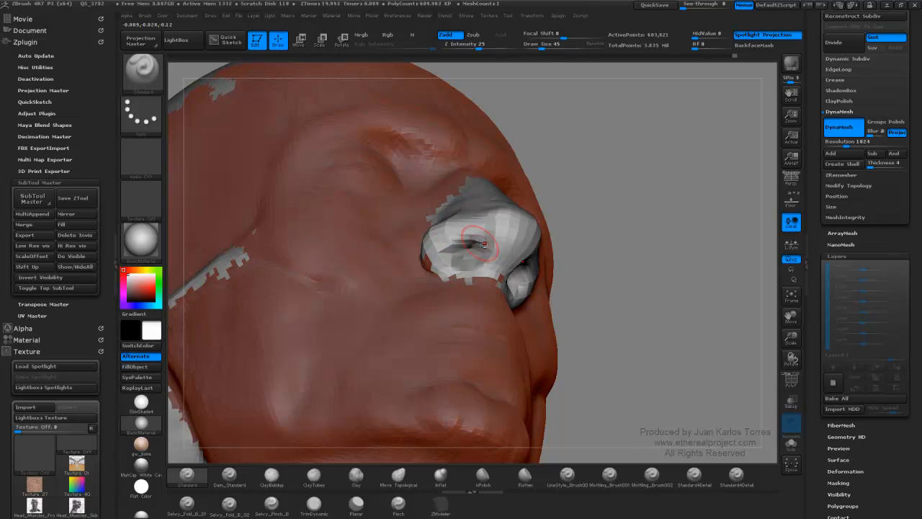
pyautogui.moveTo(476, 249)
pyautogui.mouseDown(button='right')
pyautogui.moveTo(641, 241)
pyautogui.moveTo(576, 229)
pyautogui.moveTo(555, 284)
pyautogui.moveTo(547, 245)
pyautogui.moveTo(628, 226)
pyautogui.moveTo(577, 289)
pyautogui.moveTo(570, 230)
pyautogui.moveTo(624, 220)
pyautogui.moveTo(593, 264)
pyautogui.moveTo(607, 247)
pyautogui.moveTo(608, 239)
pyautogui.moveTo(595, 249)
pyautogui.moveTo(597, 241)
pyautogui.mouseUp(button='right')
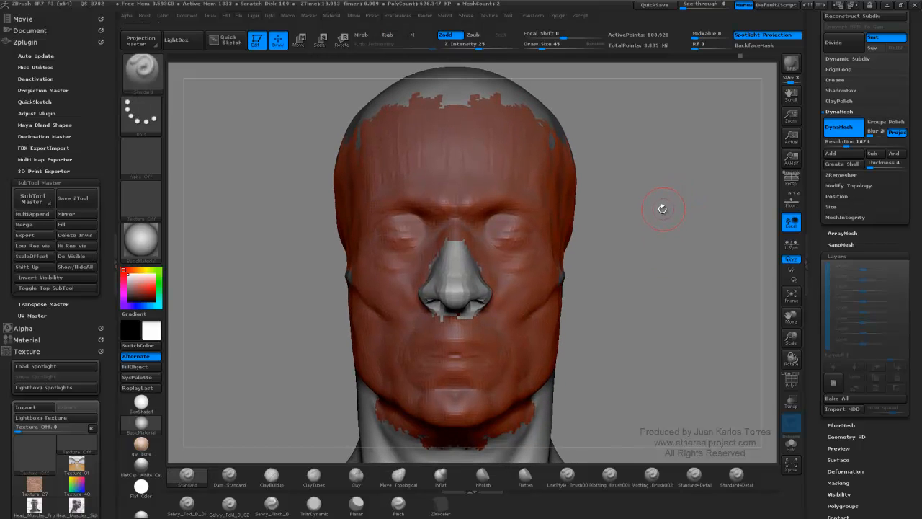
pyautogui.click(654, 5)
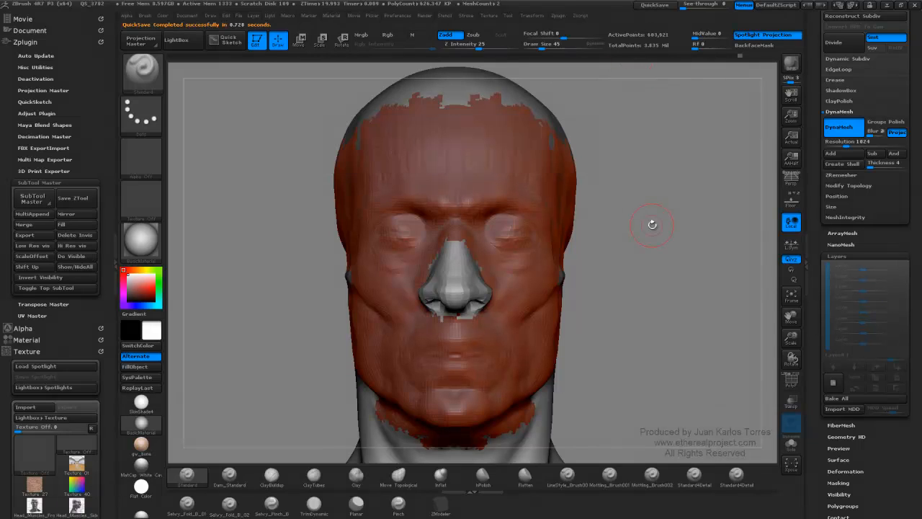